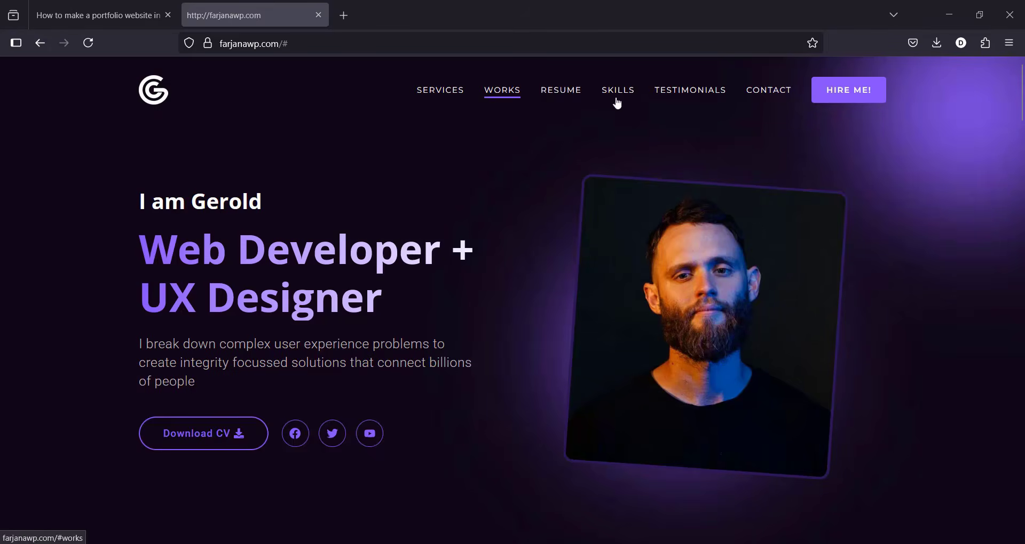
Step: Browse the portfolio's Services, Works, Recent Works, Experience and Skills sections
scroll(512, 299, "down", 8)
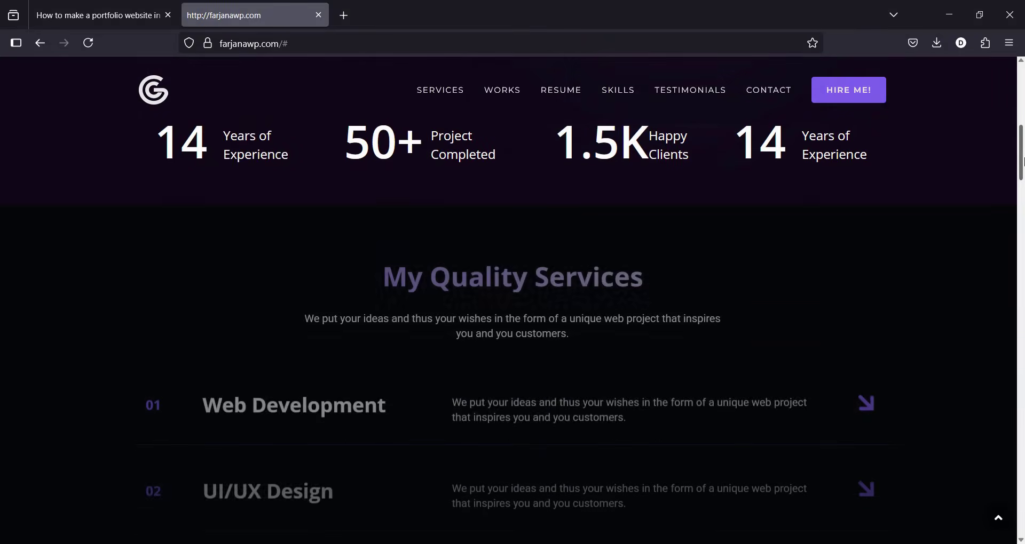
scroll(512, 299, "up", 5)
scroll(766, 107, "up", 3)
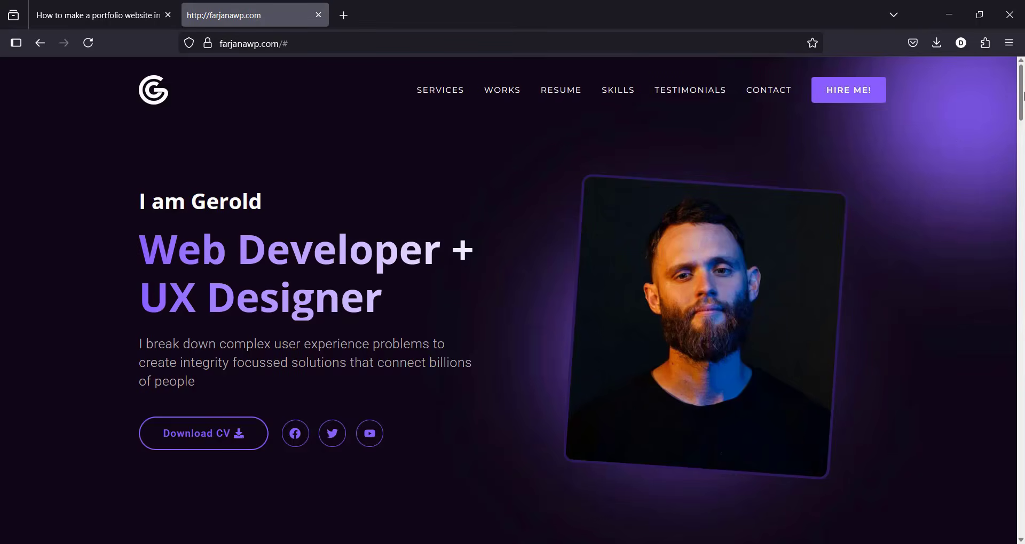
scroll(748, 213, "down", 6)
scroll(544, 169, "up", 6)
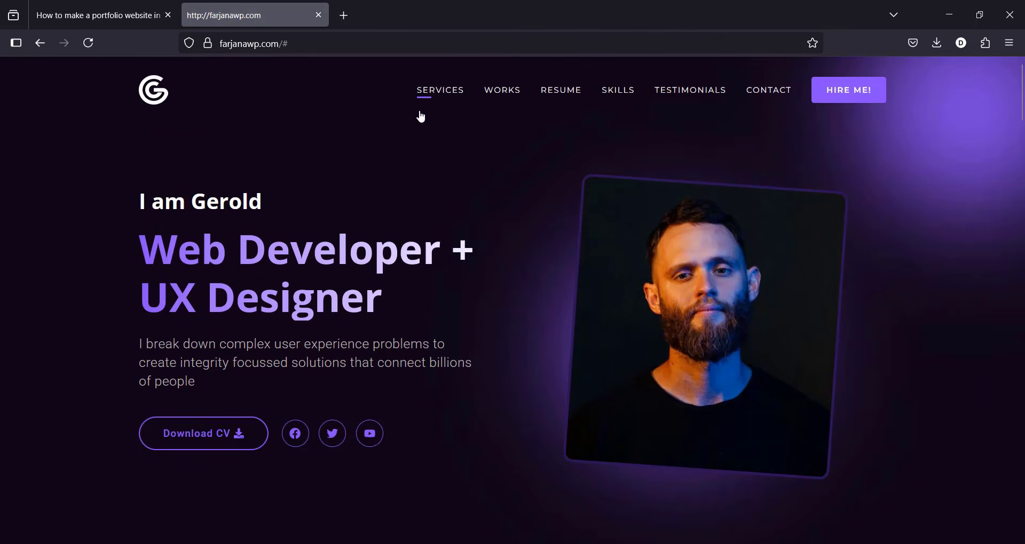
left_click(453, 95)
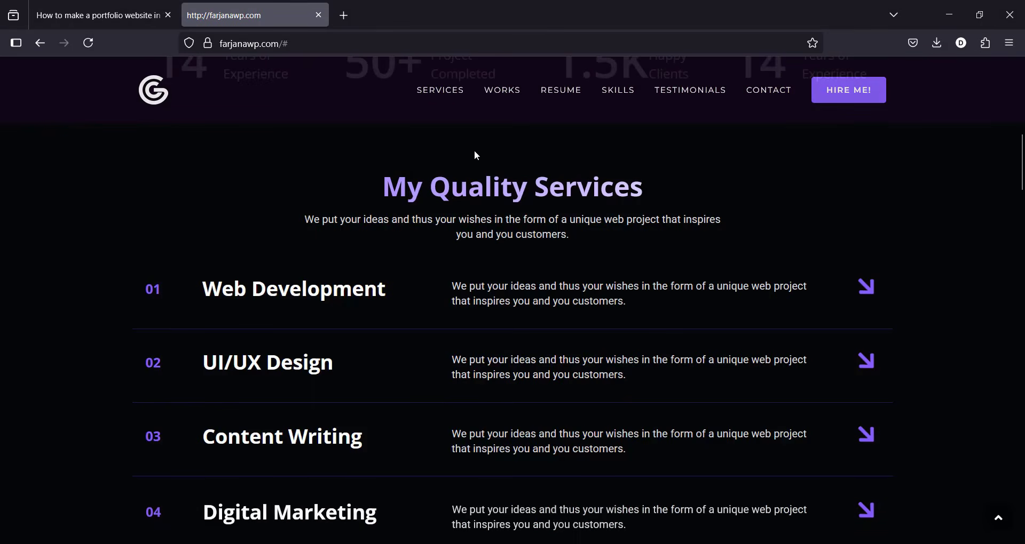
left_click(496, 99)
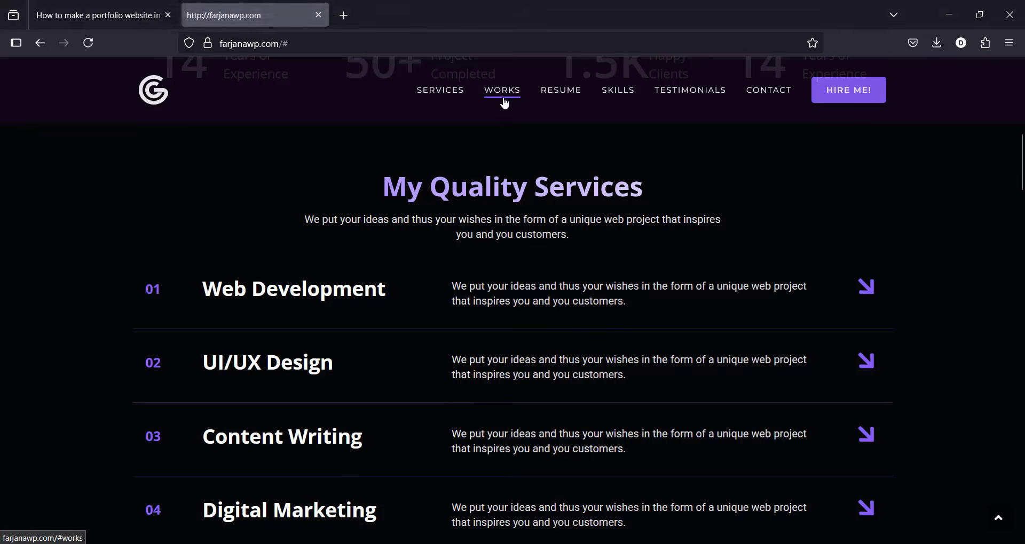
left_click(505, 104)
left_click(574, 98)
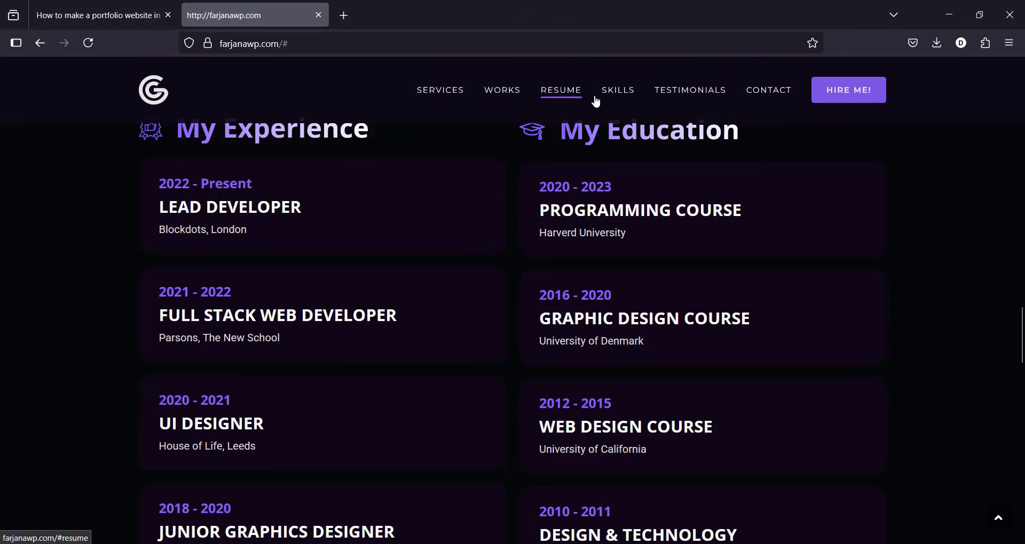
left_click(614, 98)
Step: Download the sample CV dummy-5.pdf into its own tab and return to farjanawp.com
scroll(1022, 427, "down", 5)
left_click_drag(1024, 425, 1024, 64)
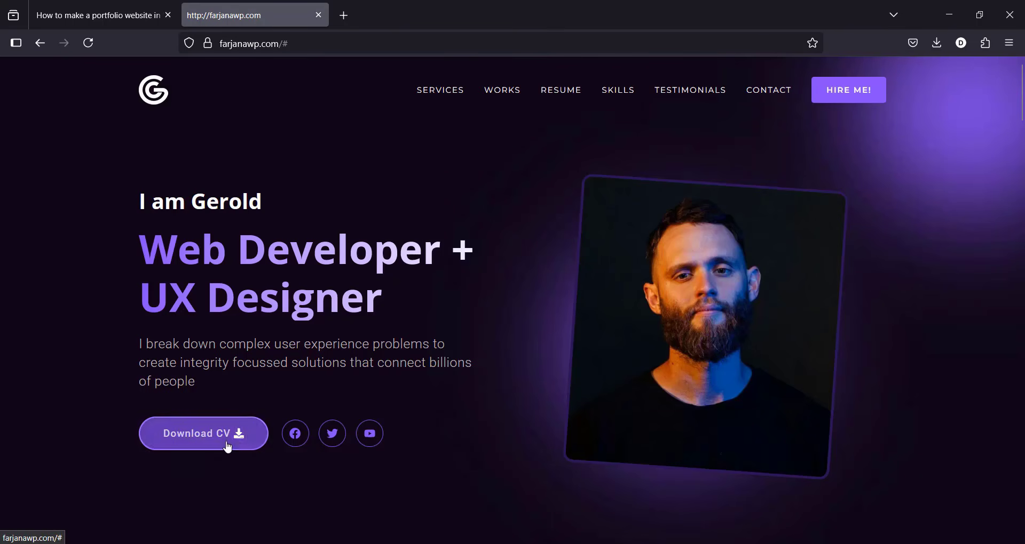
left_click(230, 441)
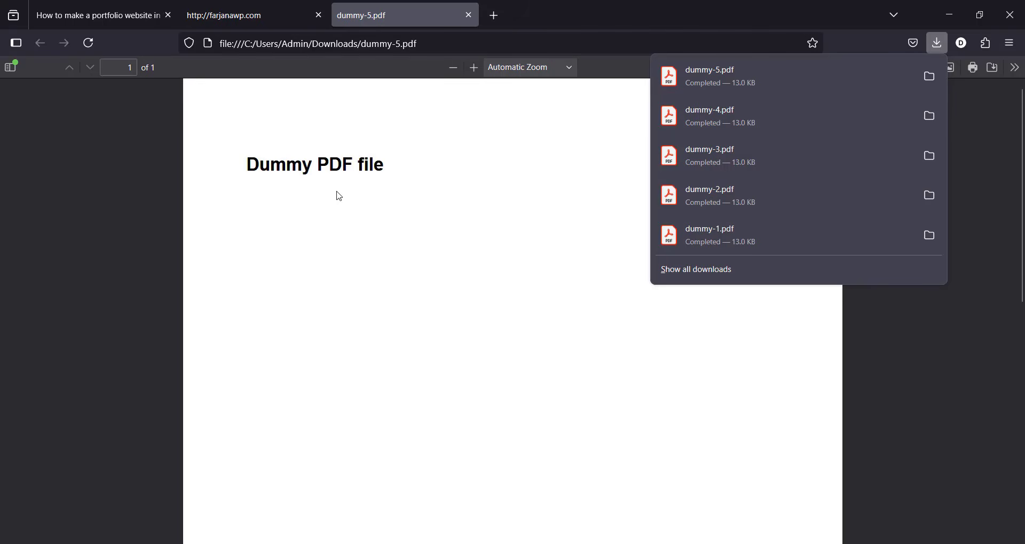
left_click(302, 7)
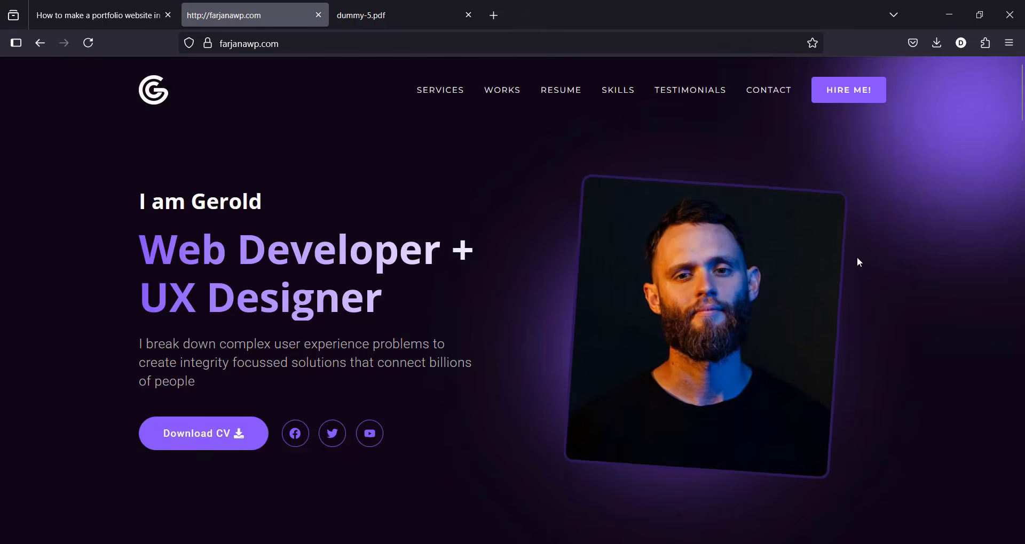
scroll(1011, 150, "down", 3)
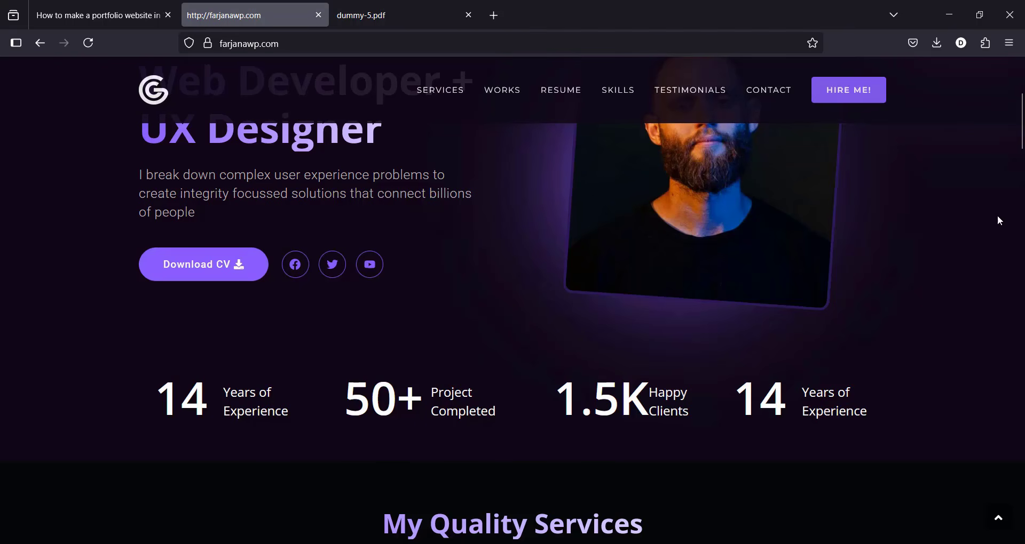
scroll(1000, 221, "down", 6)
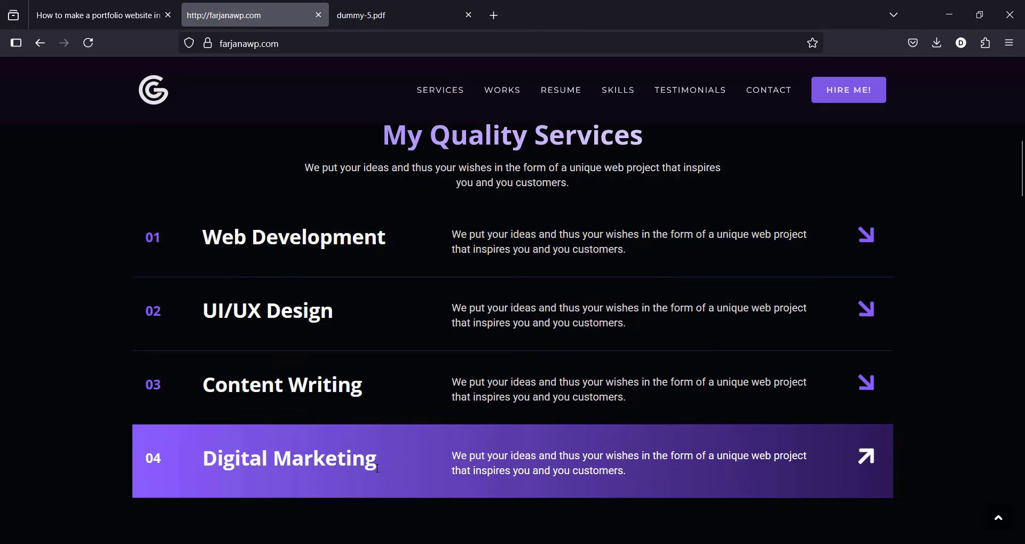
scroll(973, 226, "down", 7)
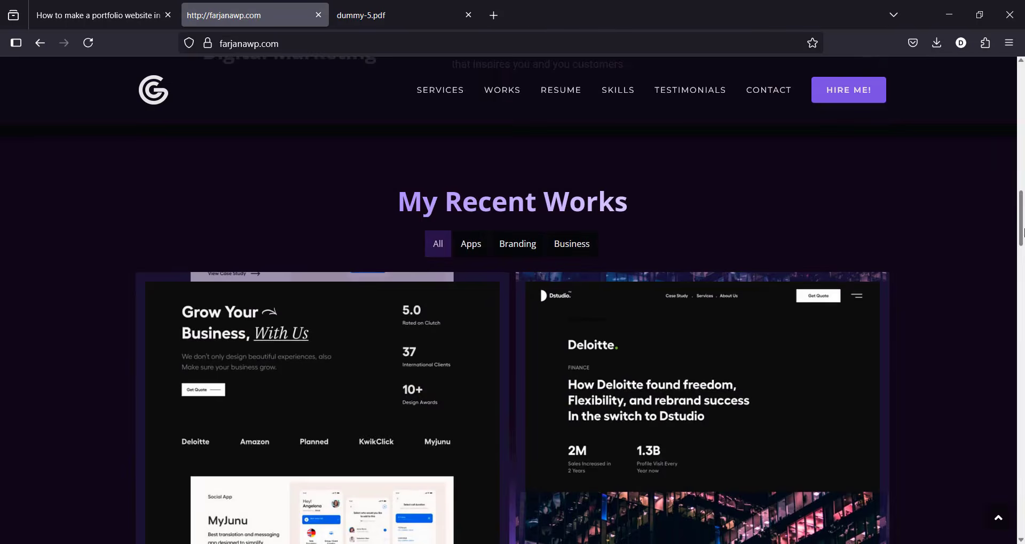
scroll(1005, 280, "down", 5)
scroll(1018, 246, "down", 5)
scroll(1018, 246, "up", 10)
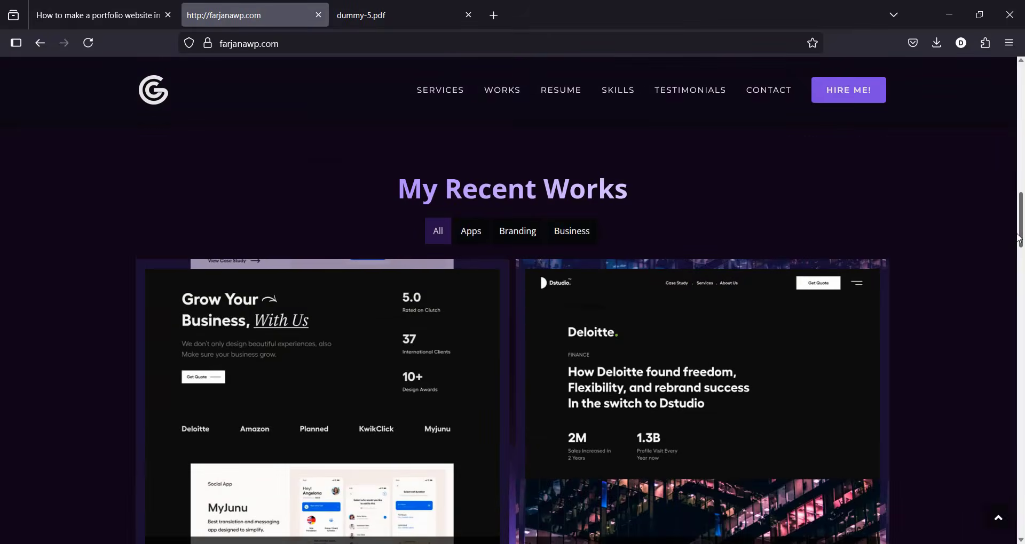
scroll(1018, 246, "down", 2)
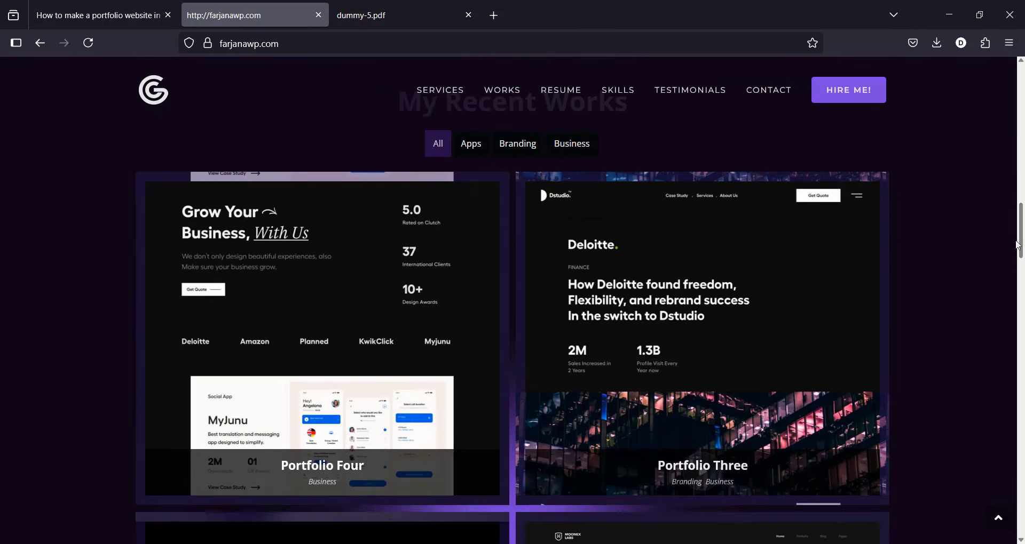
left_click(482, 154)
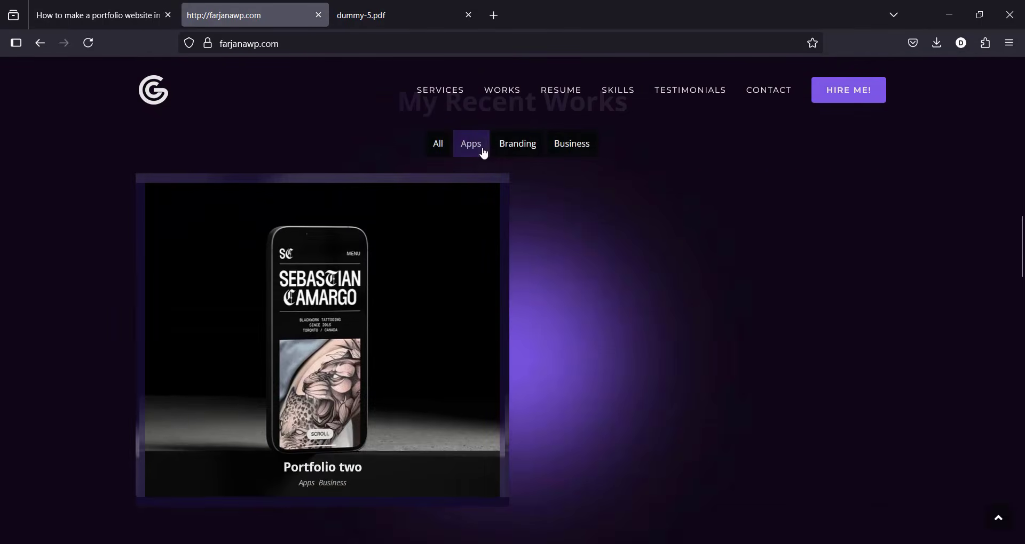
left_click(507, 152)
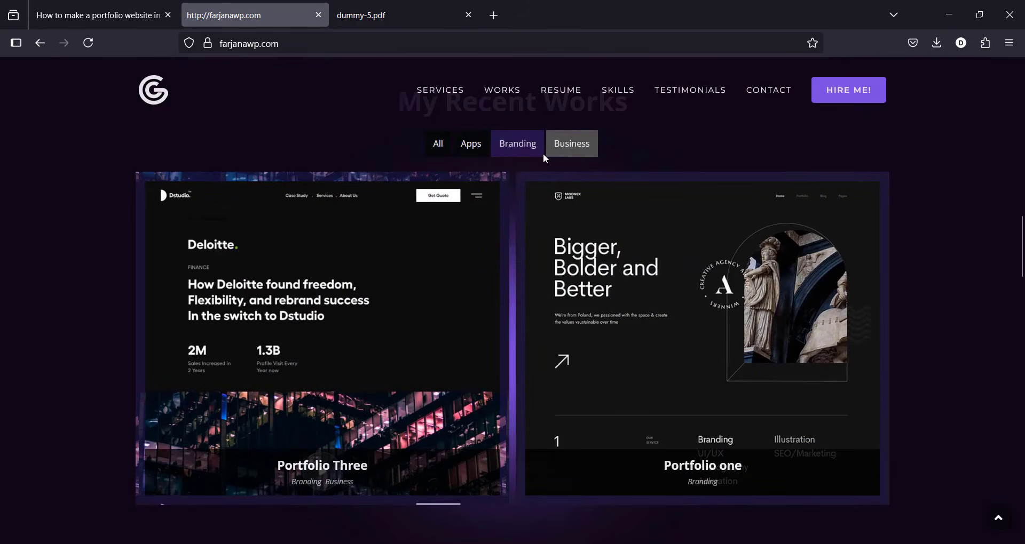
left_click(481, 153)
left_click(441, 146)
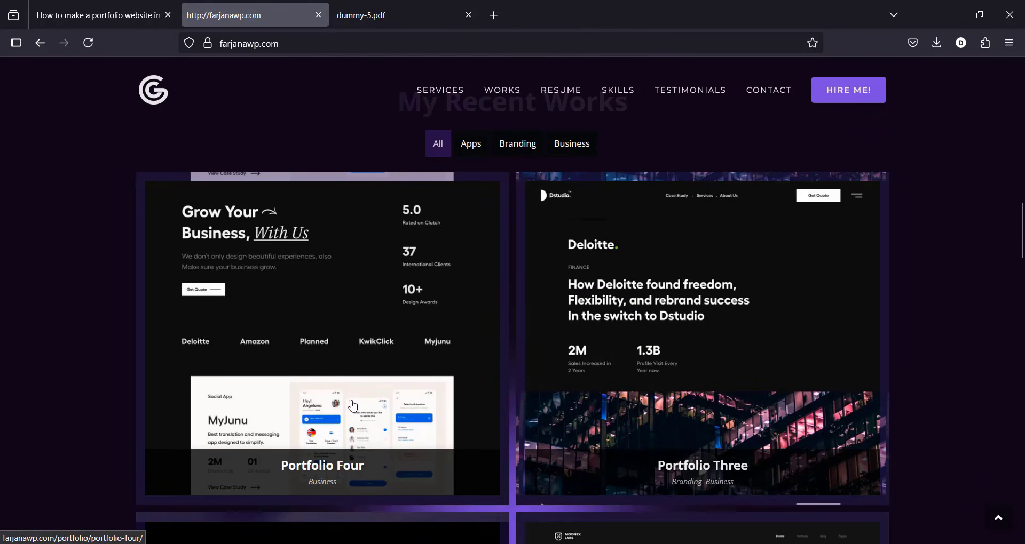
left_click_drag(1023, 240, 1024, 248)
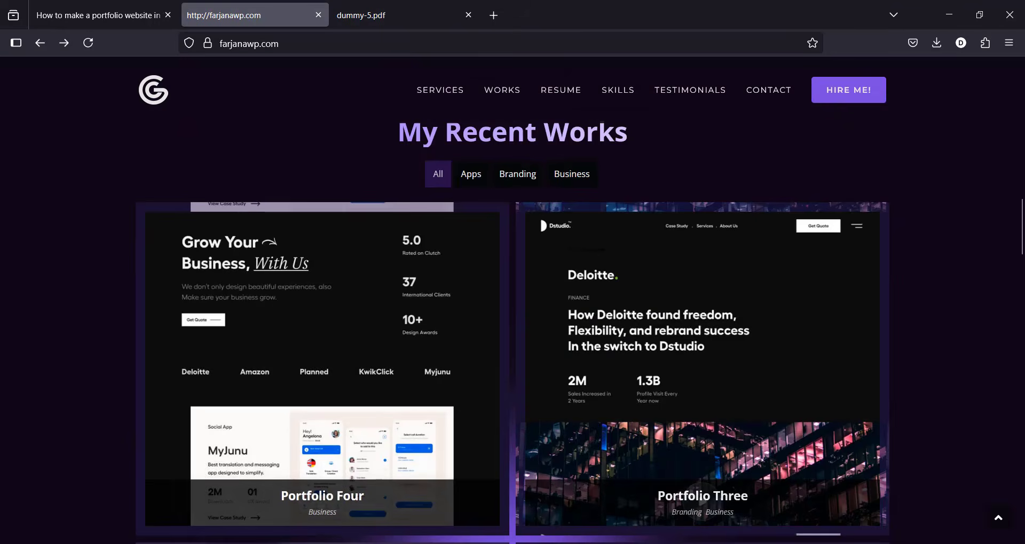
left_click_drag(1024, 223, 1023, 267)
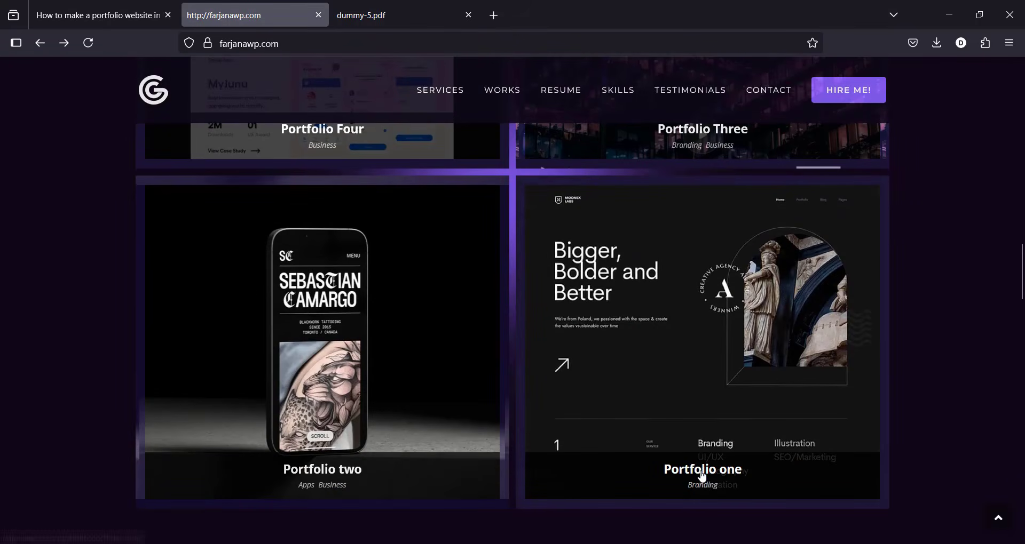
left_click(703, 473)
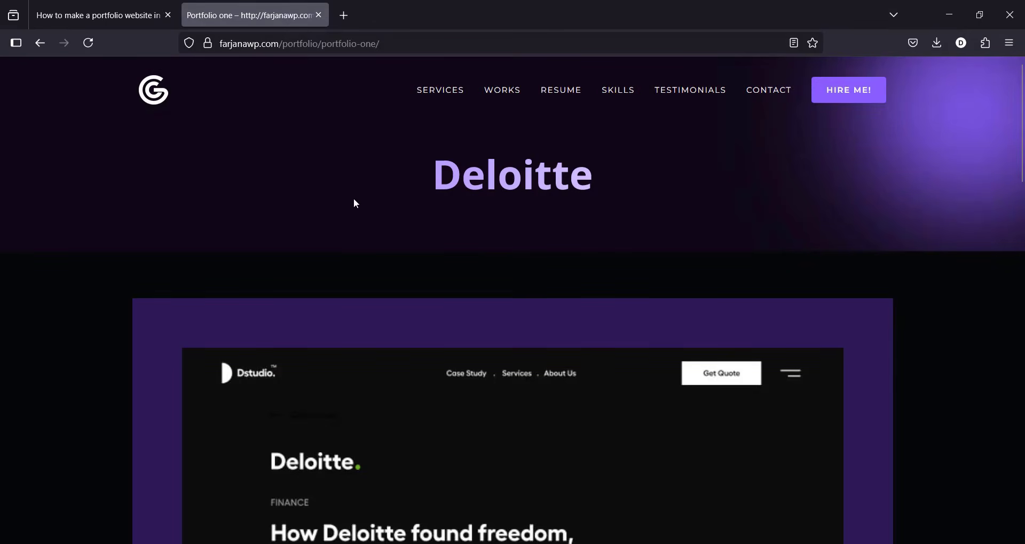
left_click_drag(1020, 122, 573, 8)
left_click(43, 40)
left_click_drag(1021, 270, 1023, 311)
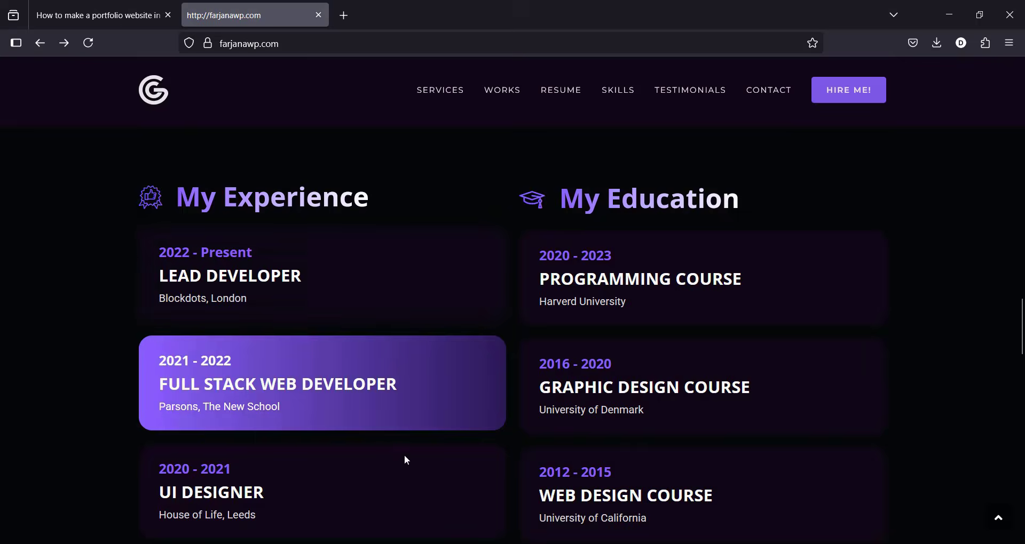
left_click_drag(1022, 327, 1022, 393)
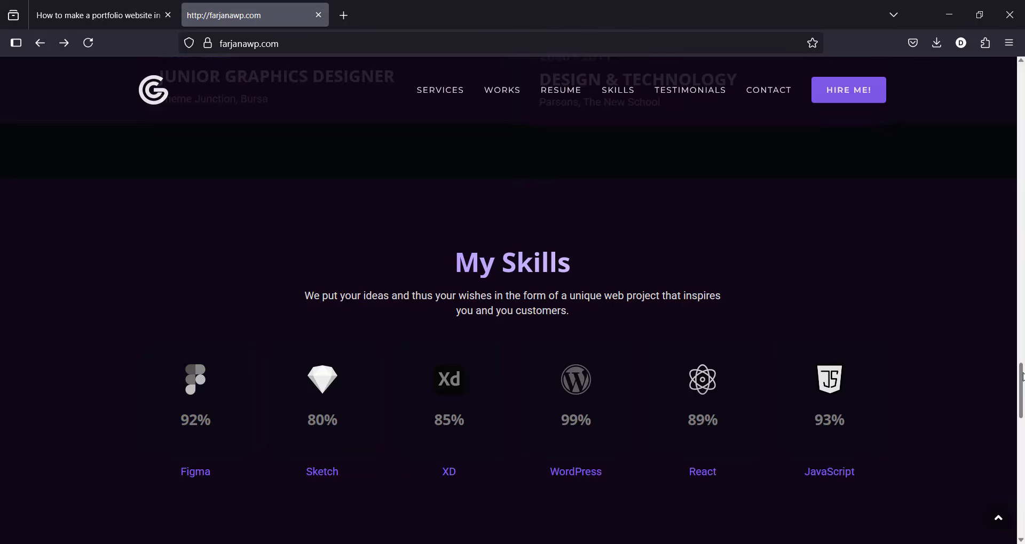
left_click_drag(1021, 377, 1021, 391)
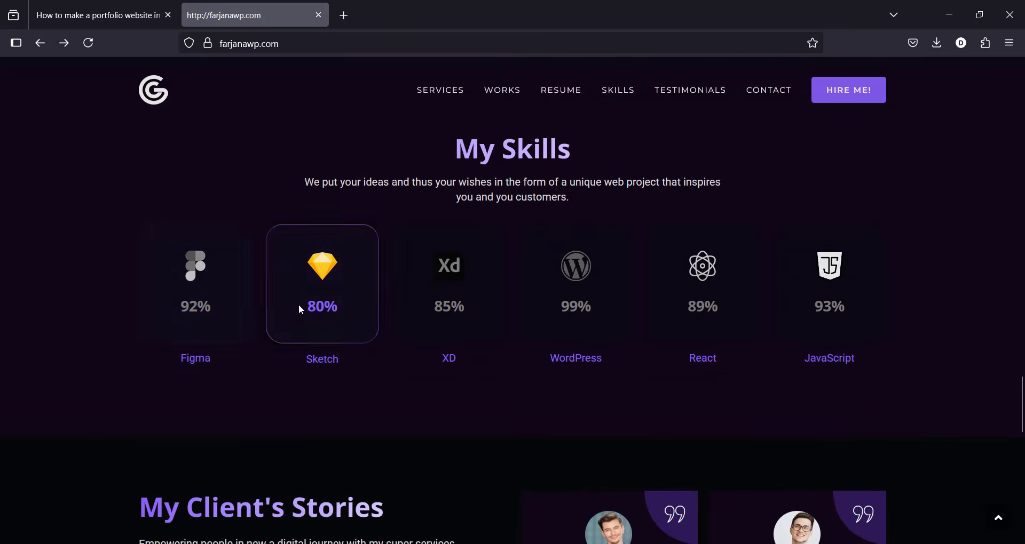
scroll(851, 337, "down", 5)
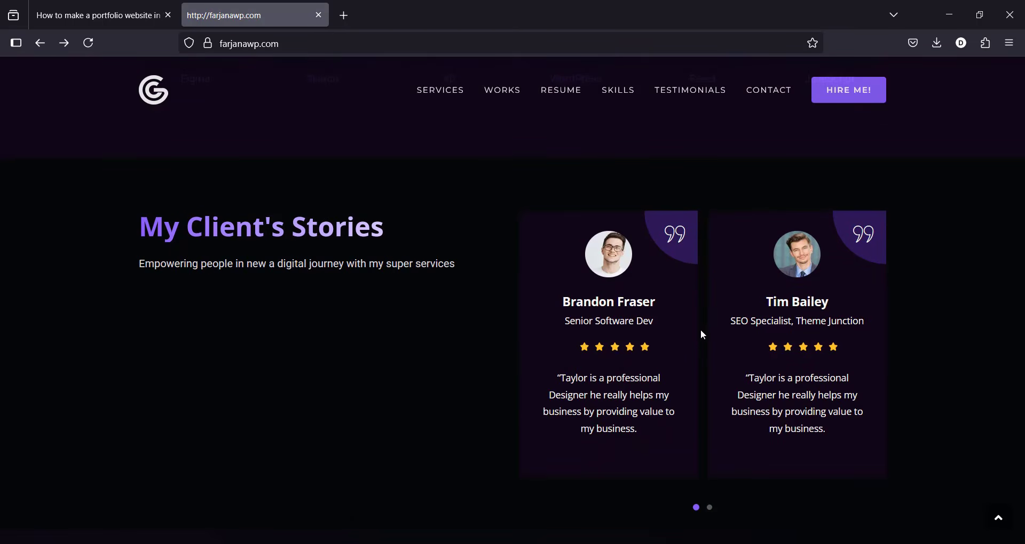
left_click(710, 509)
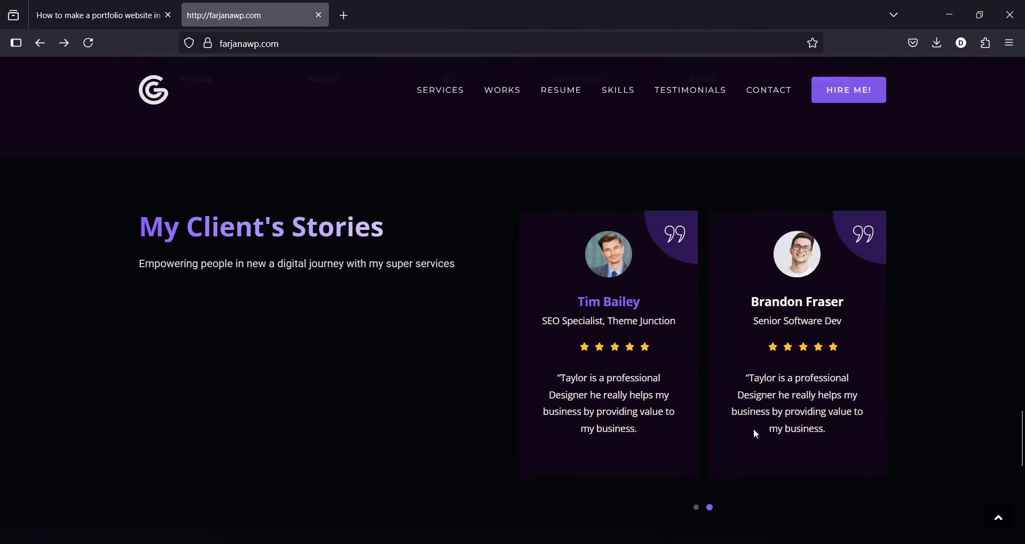
left_click_drag(1023, 439, 1022, 503)
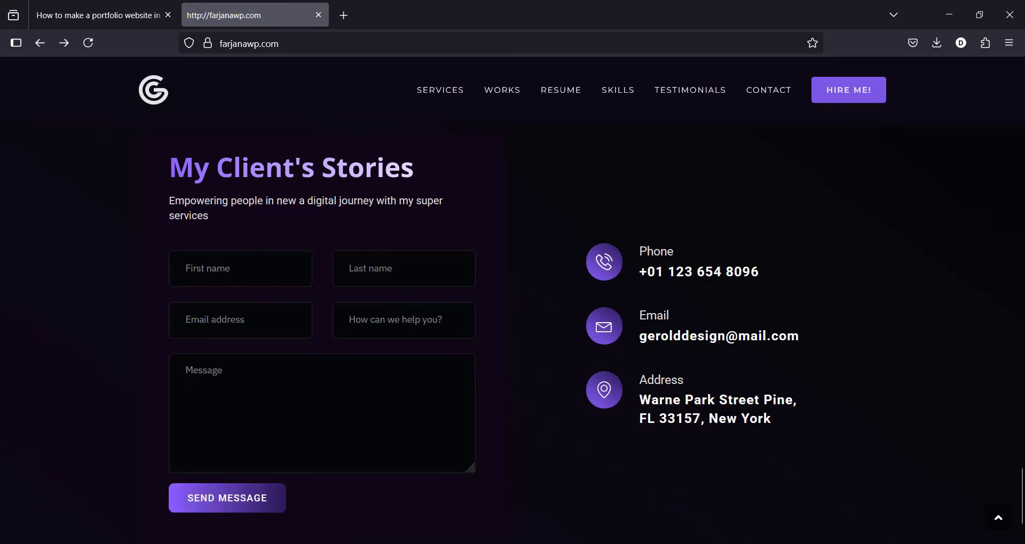
Step: Preview farjanawp.com in responsive design mode and scroll through My Quality Services and My Recent Works
key("ctrl+shift+m")
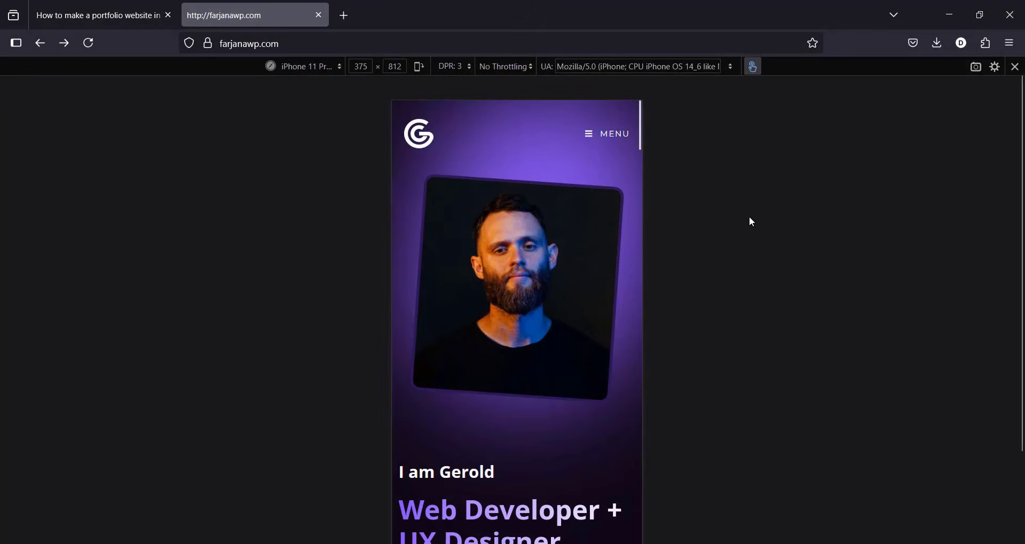
scroll(751, 221, "down", 5)
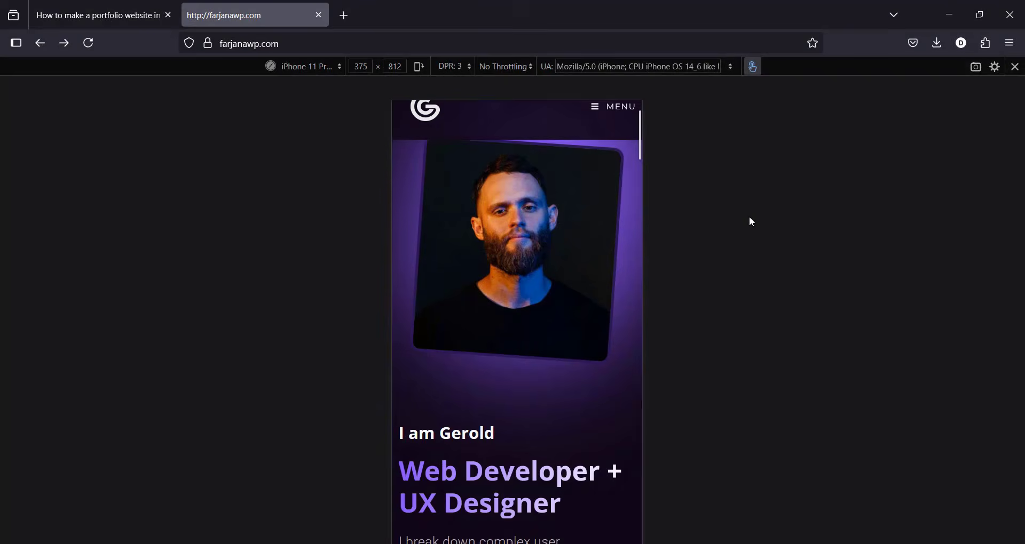
scroll(751, 221, "down", 5)
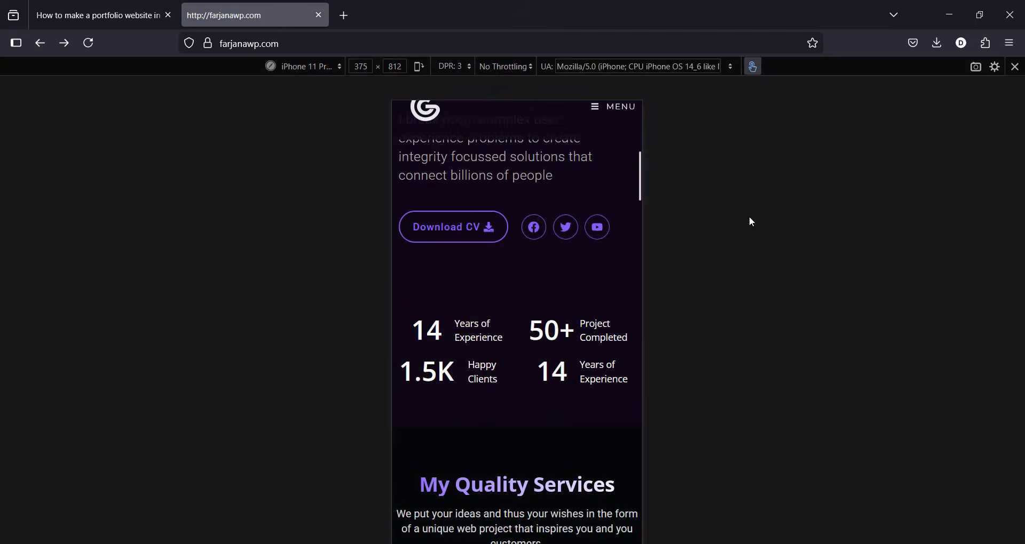
scroll(749, 216, "down", 2)
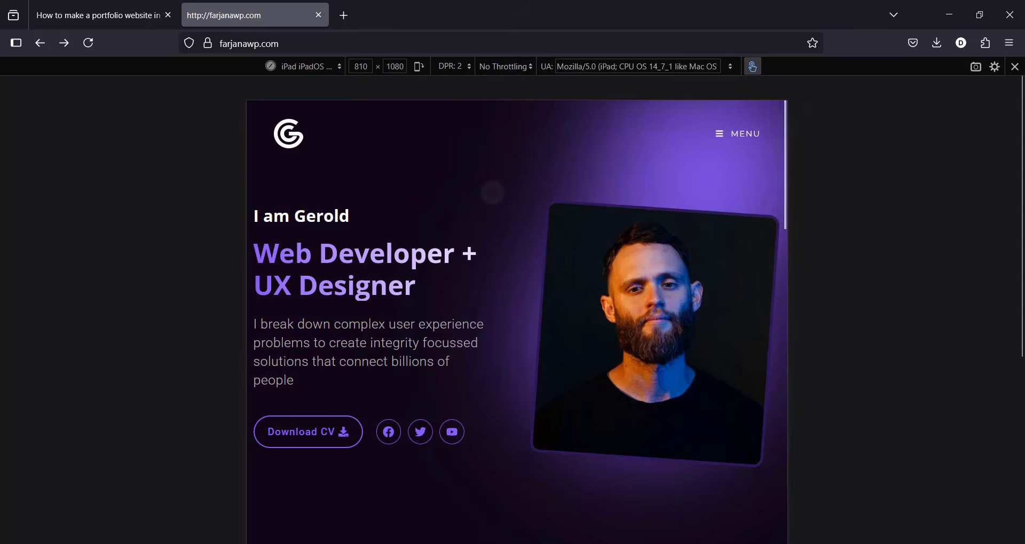
scroll(532, 231, "down", 4)
scroll(516, 321, "down", 5)
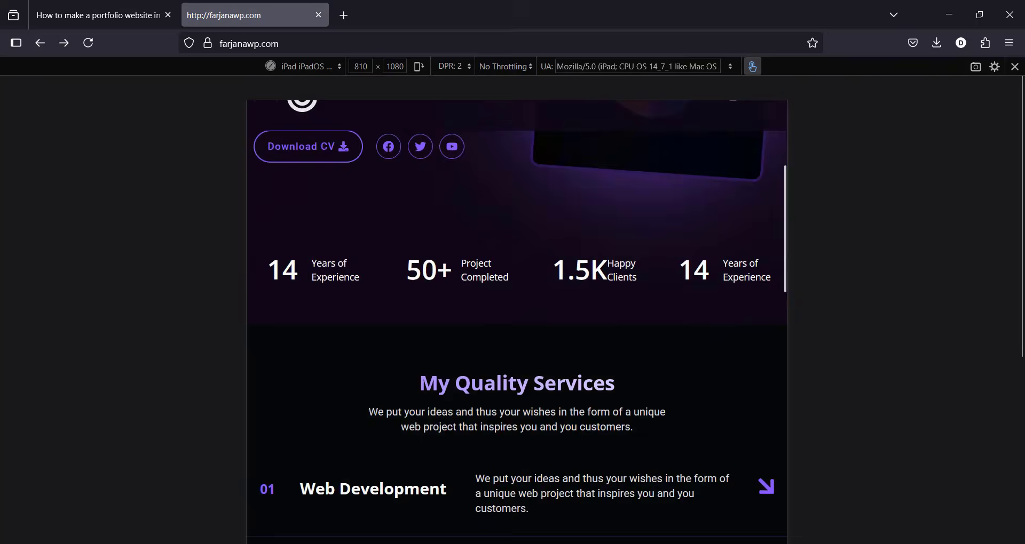
scroll(517, 321, "down", 7)
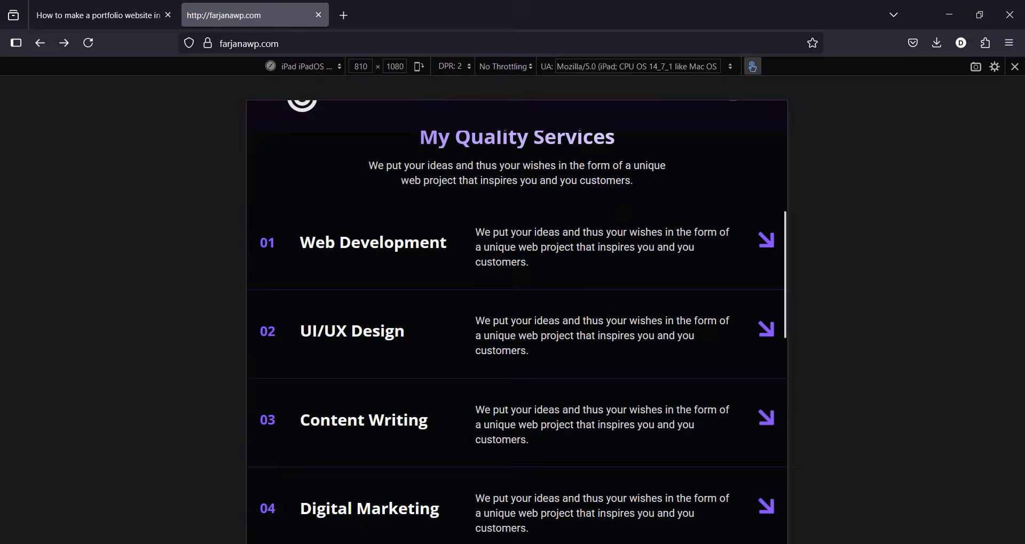
scroll(516, 321, "down", 3)
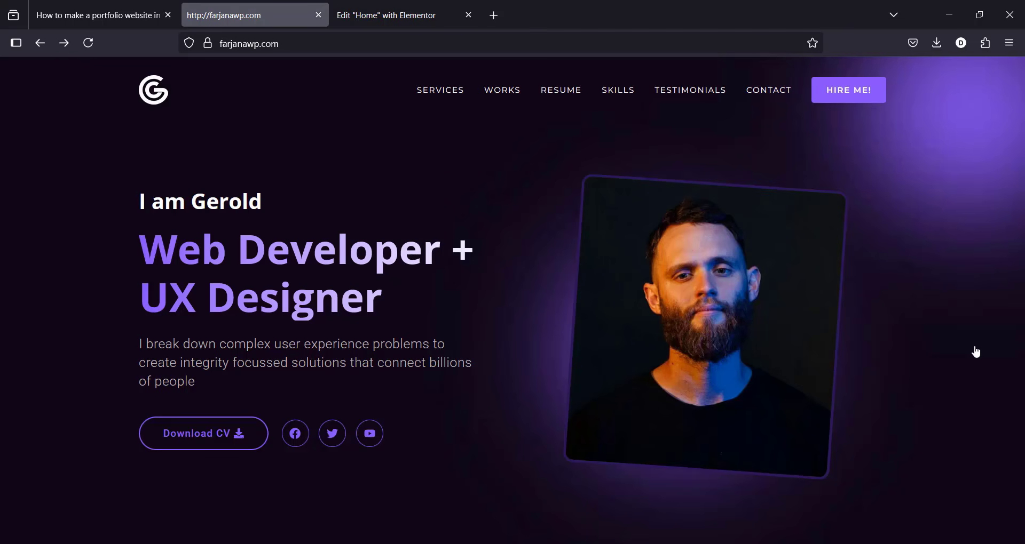
Step: Inspect the 'Web Developer + UX Designer' heading's typography settings, then select the portrait photo
left_click(405, 7)
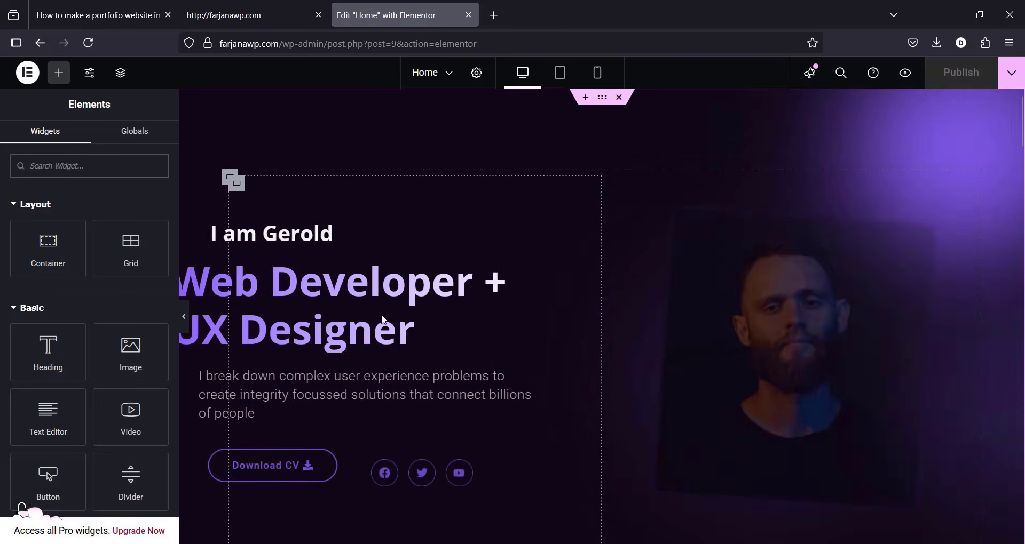
left_click(409, 291)
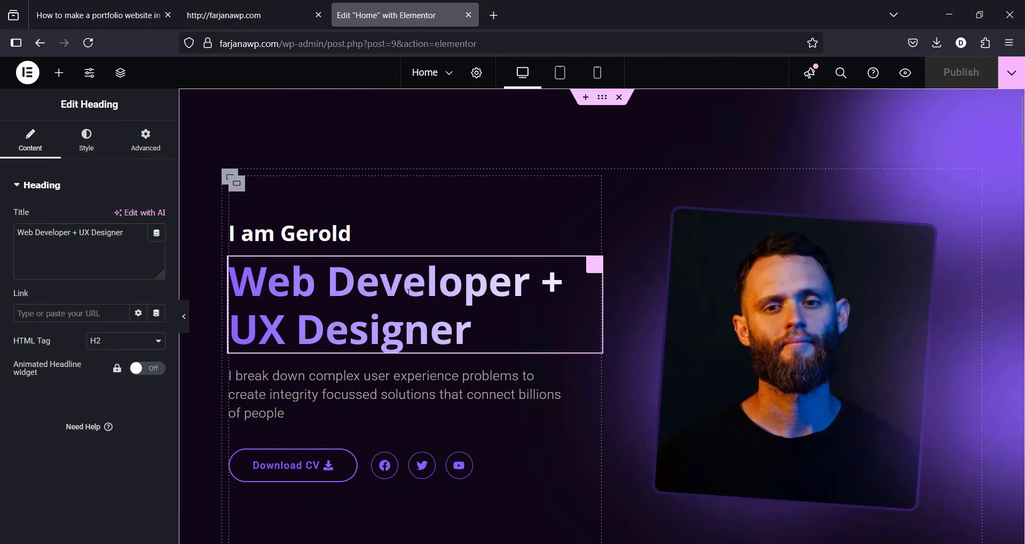
left_click(105, 248)
left_click(87, 143)
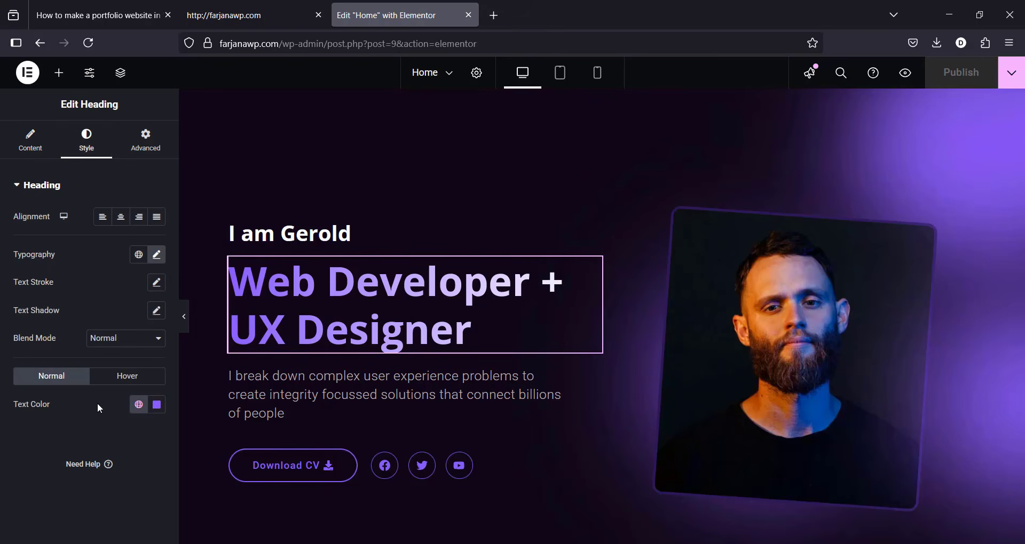
left_click(156, 255)
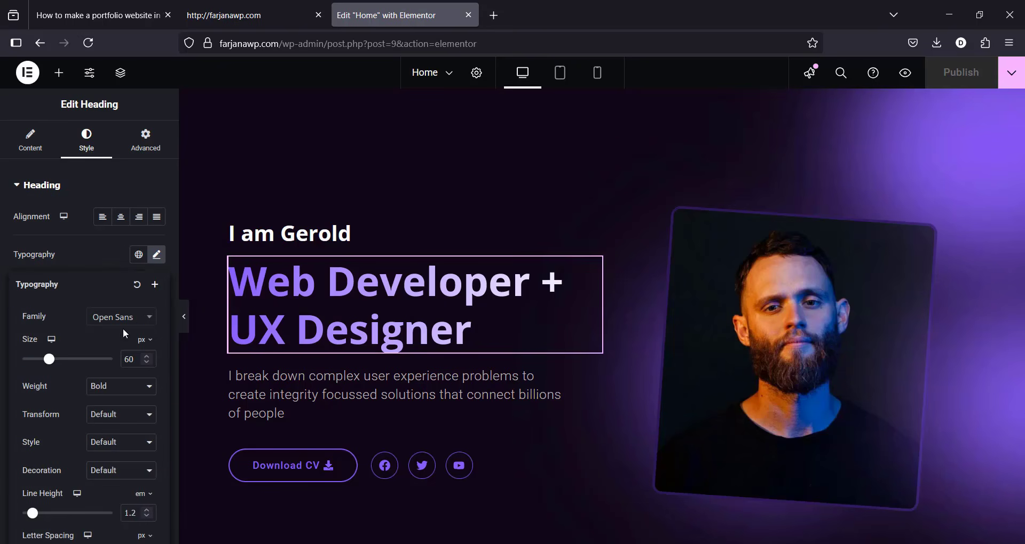
left_click(89, 255)
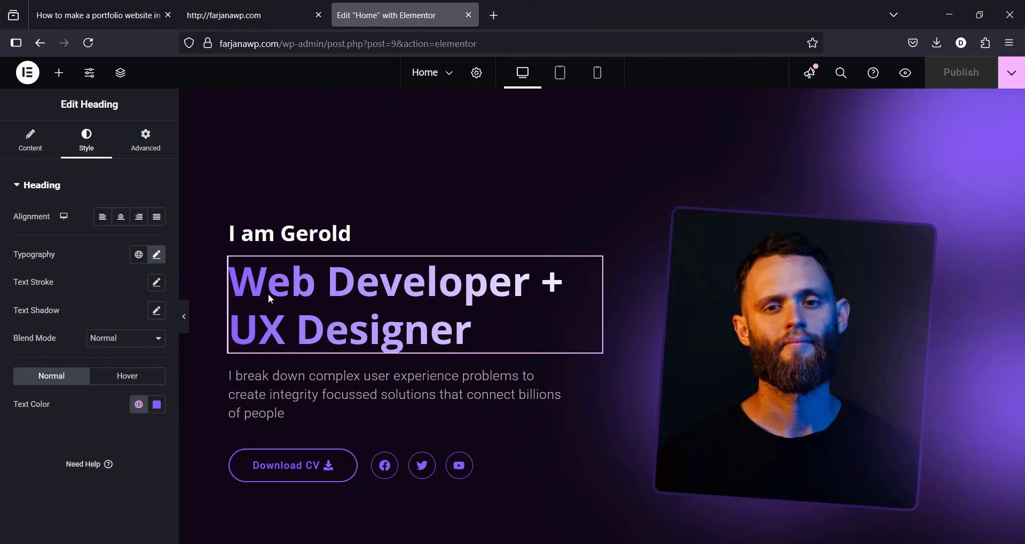
left_click(770, 359)
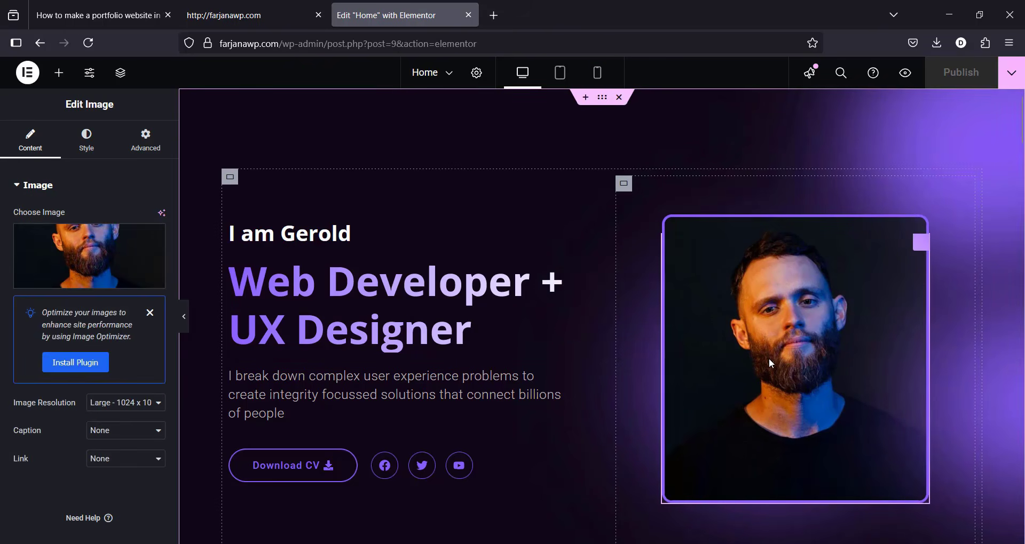
left_click(98, 258)
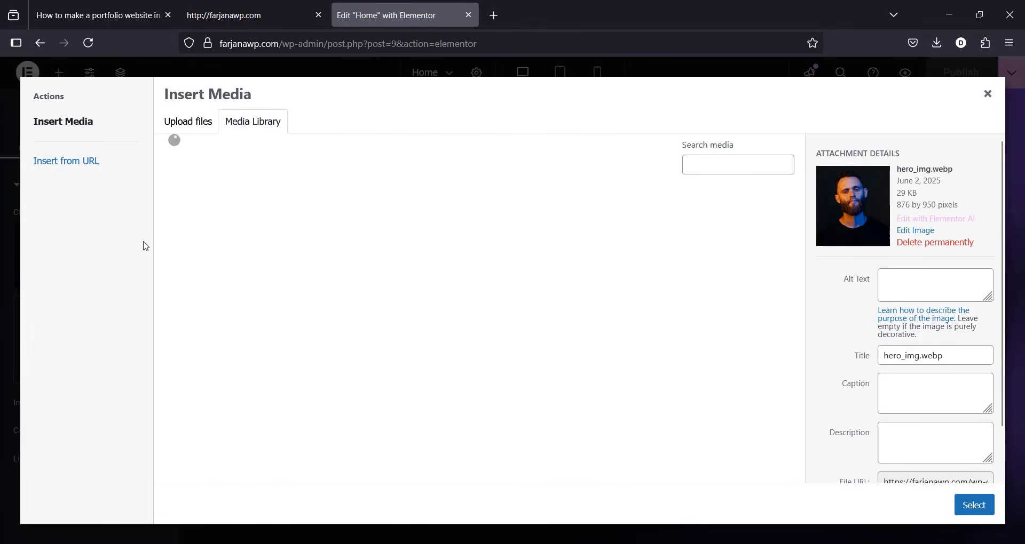
left_click(987, 95)
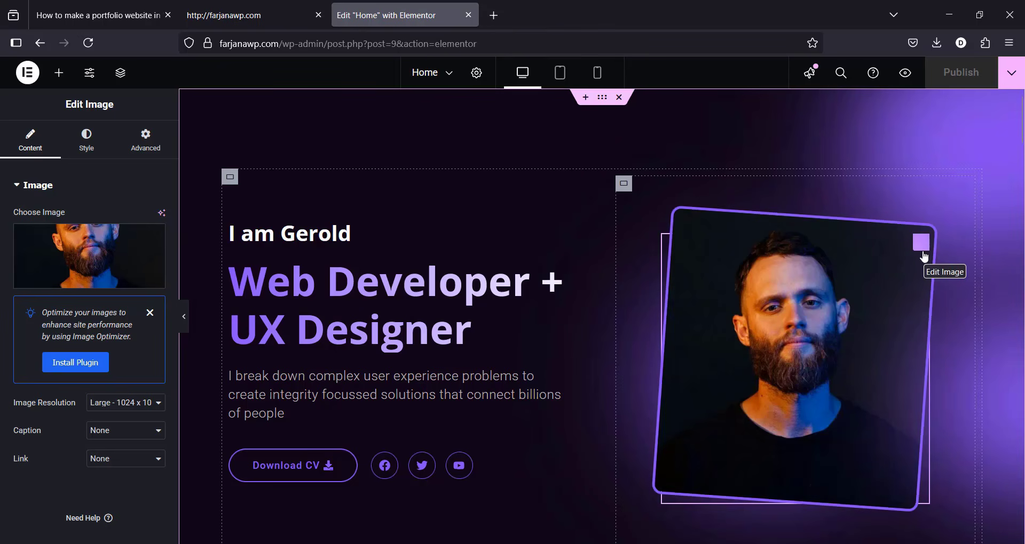
Step: Switch to the farjanawp.com tab and scroll through the tutorial's Step 1–12 list
left_click(258, 5)
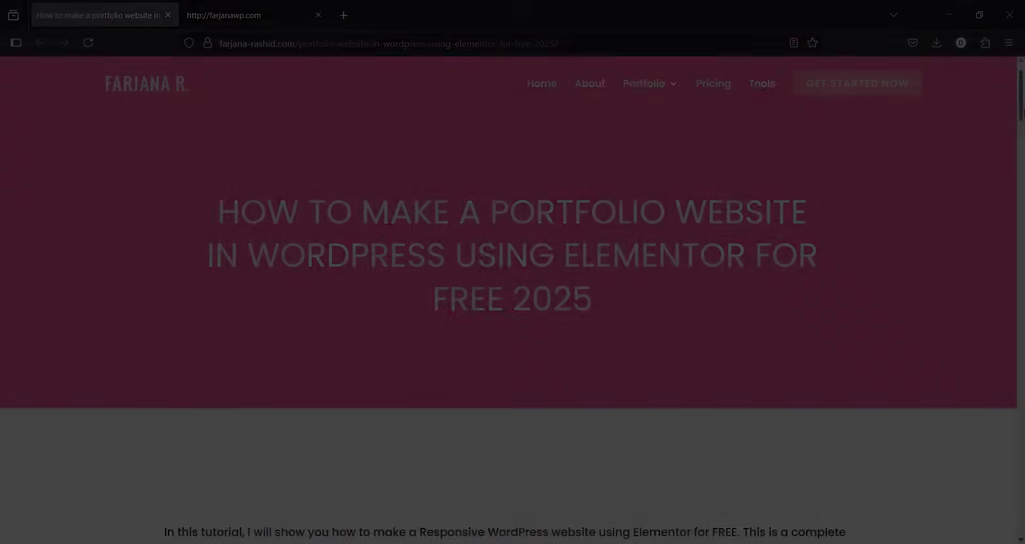
scroll(1022, 162, "down", 8)
scroll(1022, 163, "down", 5)
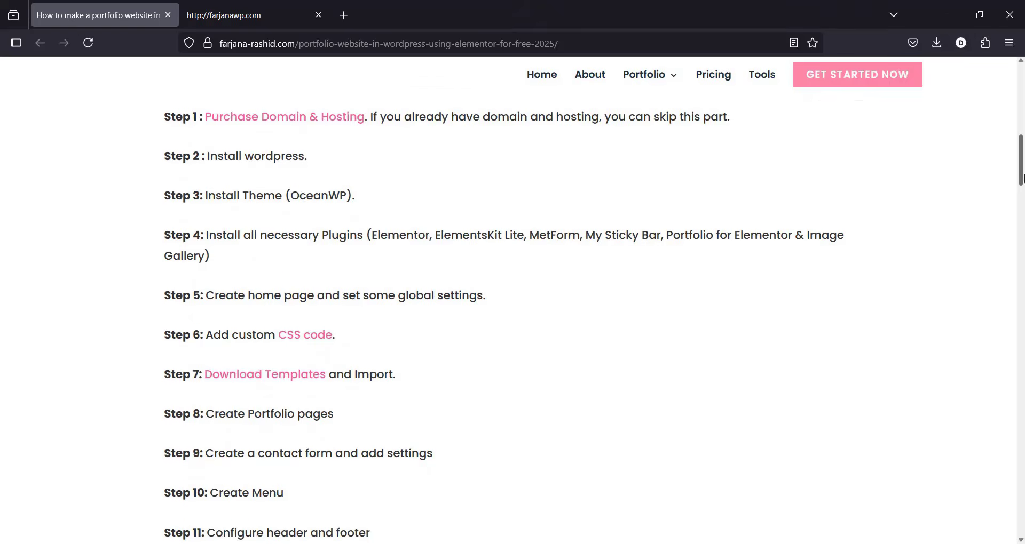
scroll(292, 274, "up", 8)
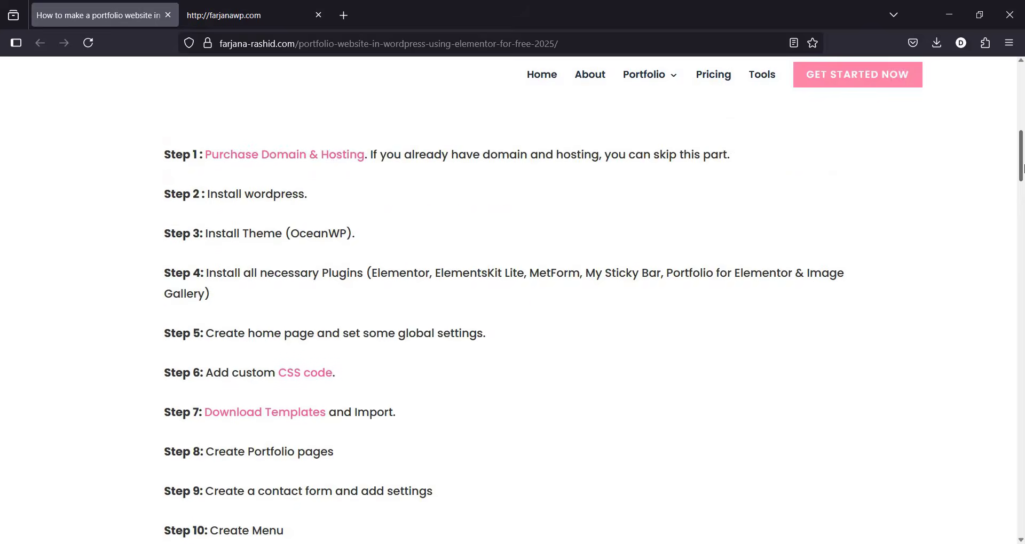
scroll(291, 274, "down", 3)
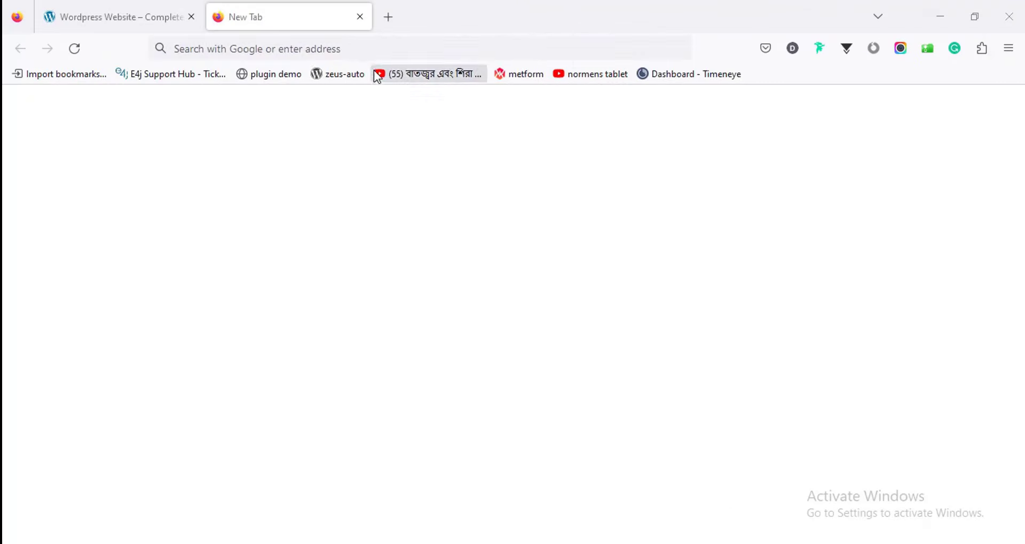
Step: Load the instructor's site from the address bar and open its Tools page at the Bluehost section
left_click(364, 48)
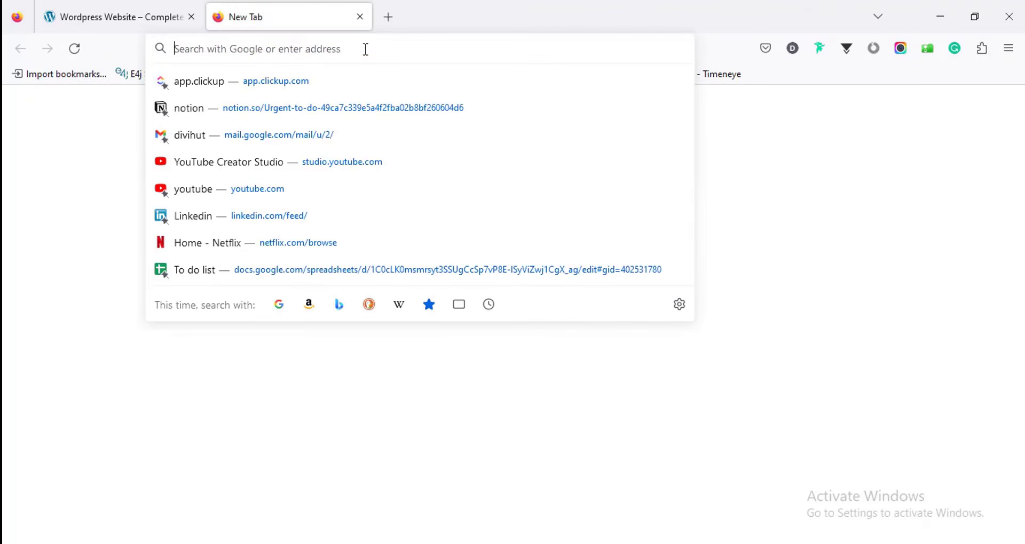
type("farjana-rashid.com/")
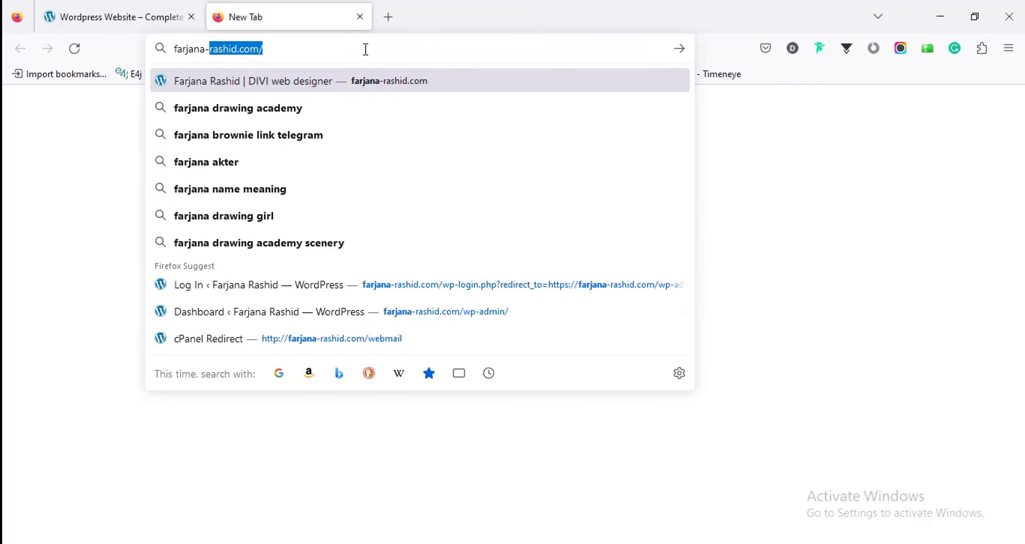
key("Return")
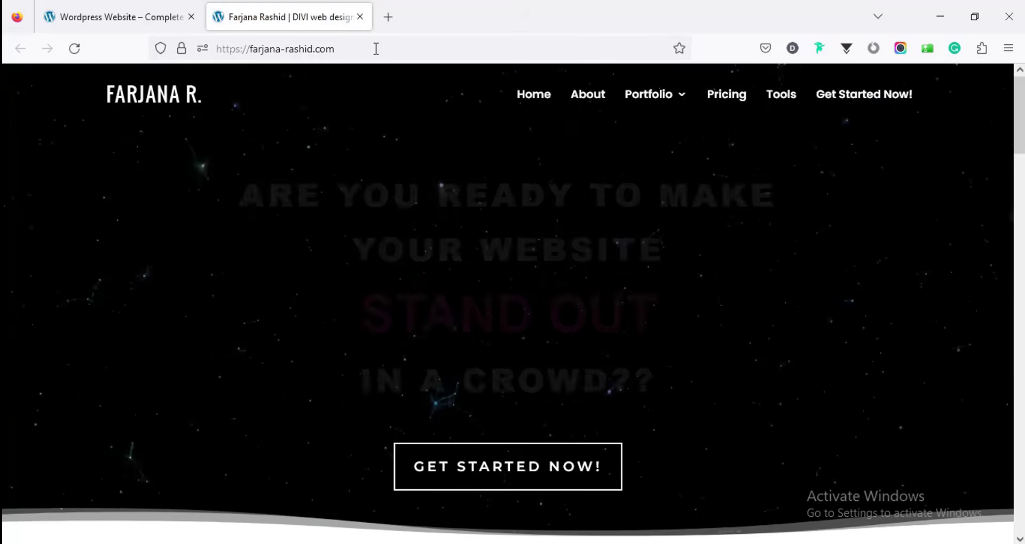
left_click(784, 100)
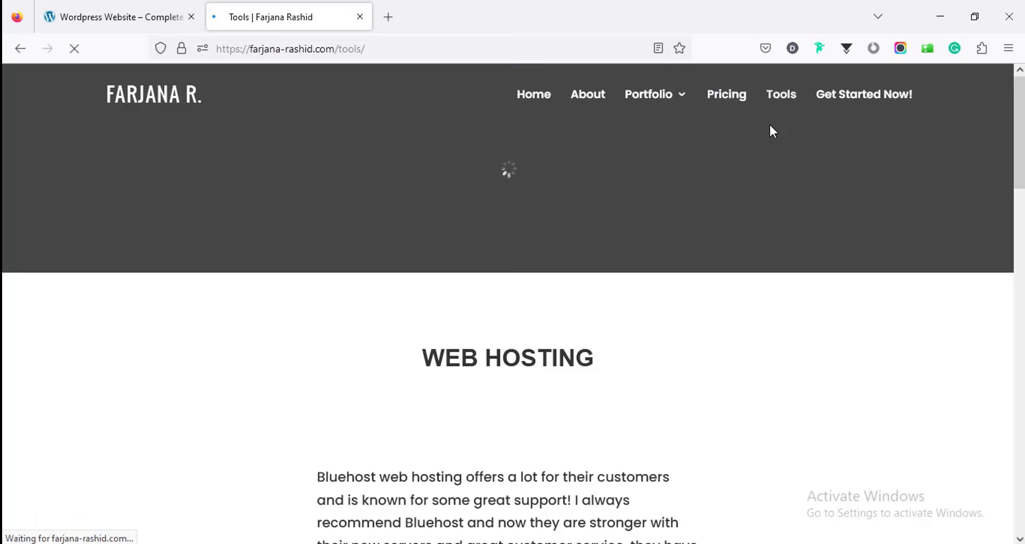
scroll(634, 224, "down", 8)
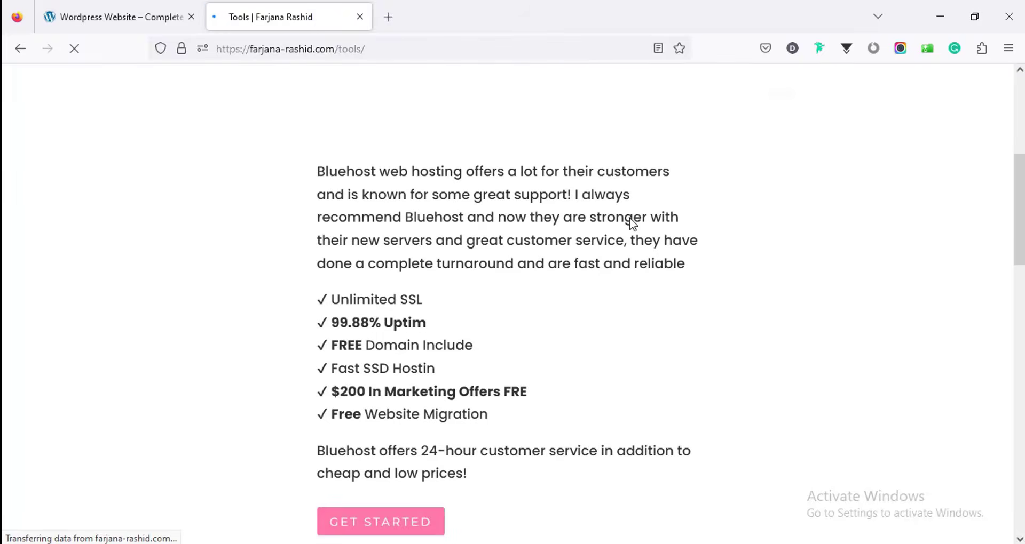
scroll(629, 227, "up", 3)
scroll(473, 245, "up", 1)
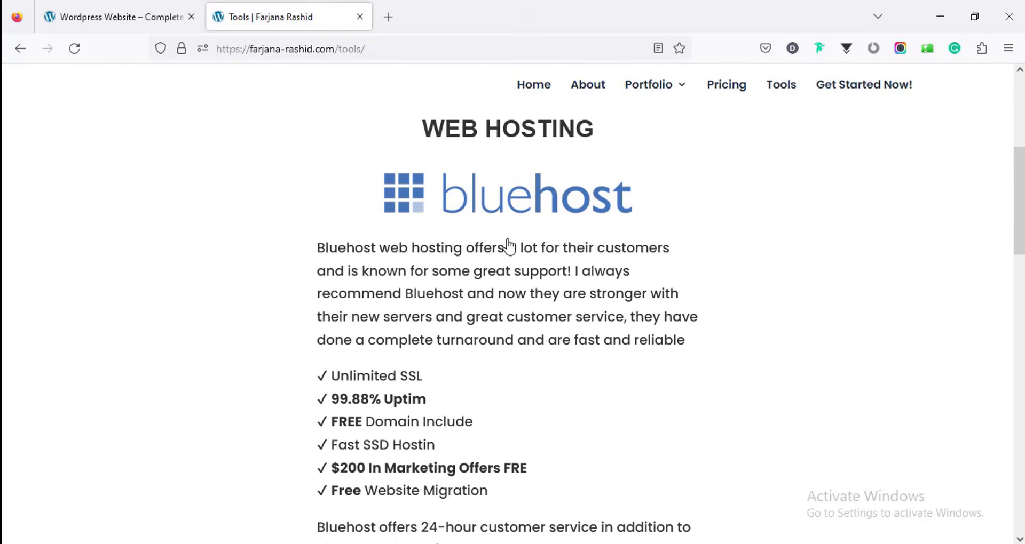
scroll(471, 293, "down", 4)
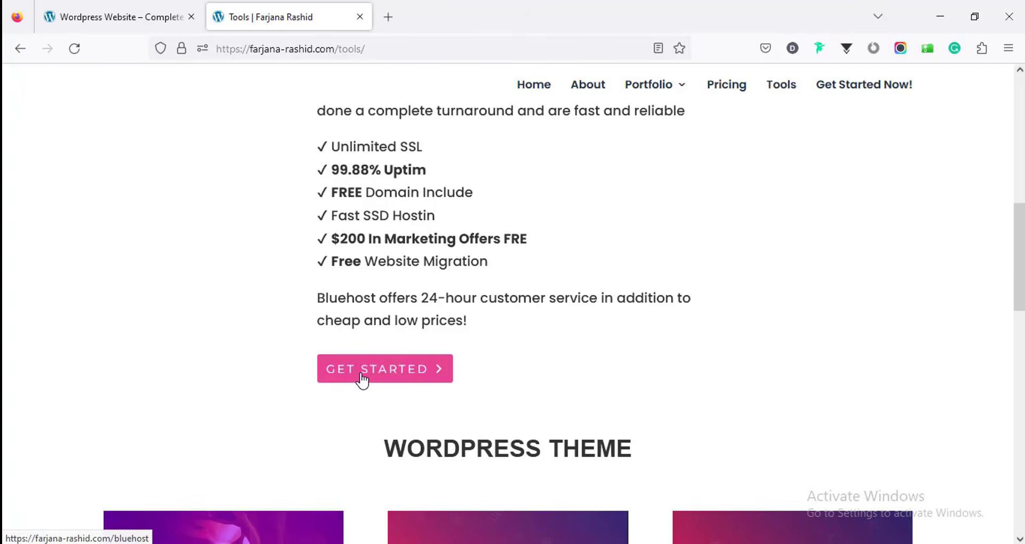
Step: Follow the Bluehost GET STARTED link and scroll through the Shared Hosting plans page
left_click(362, 379)
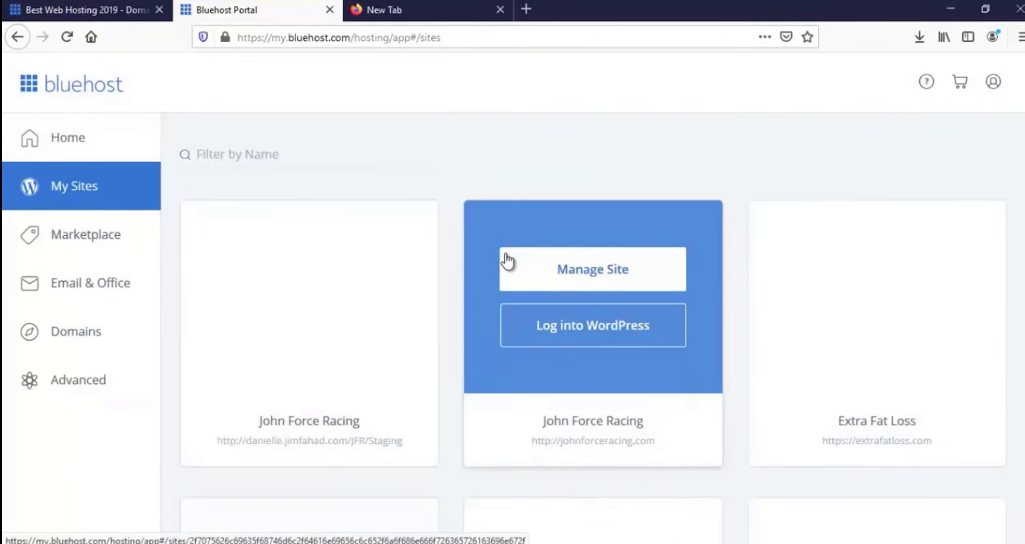
scroll(506, 262, "down", 5)
scroll(507, 289, "down", 10)
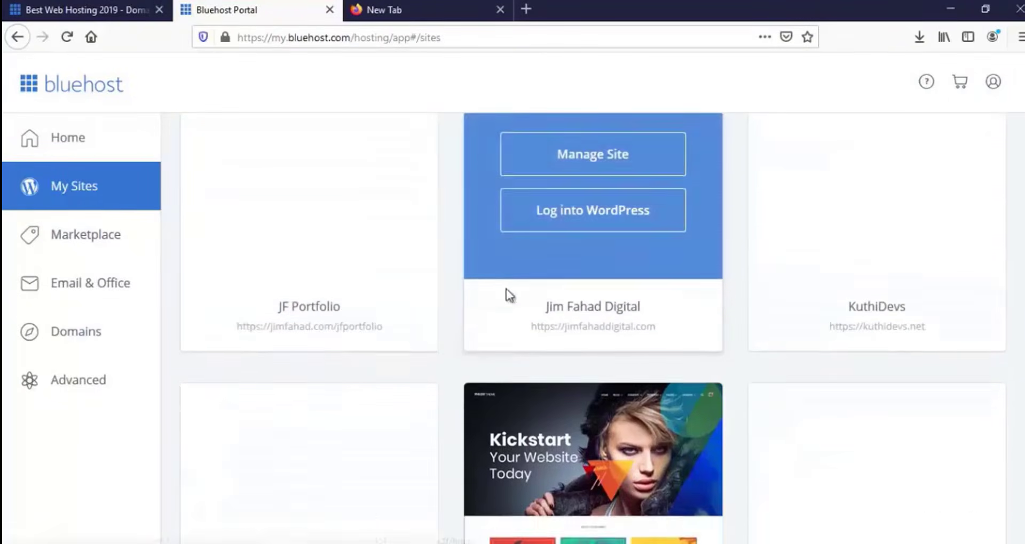
scroll(486, 315, "down", 10)
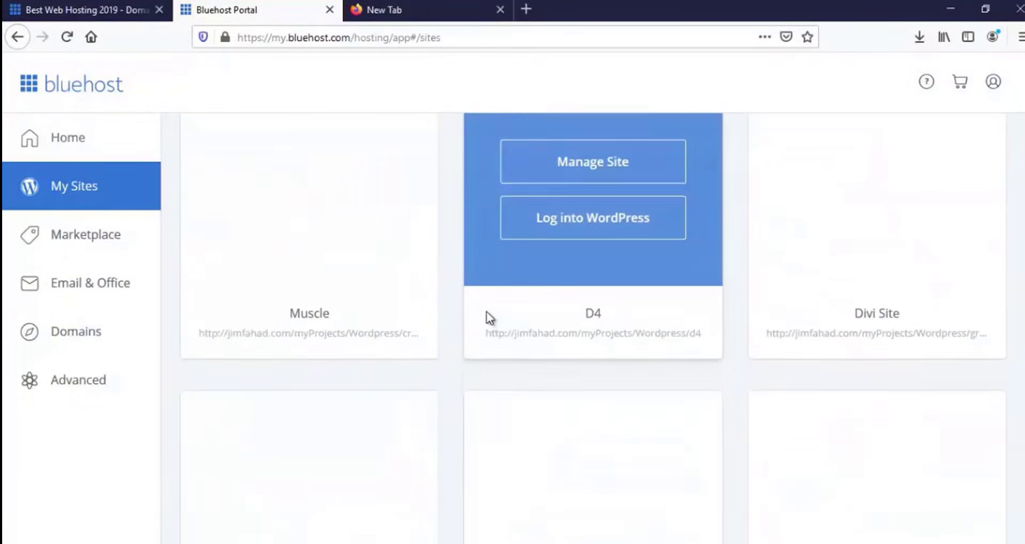
scroll(486, 315, "down", 8)
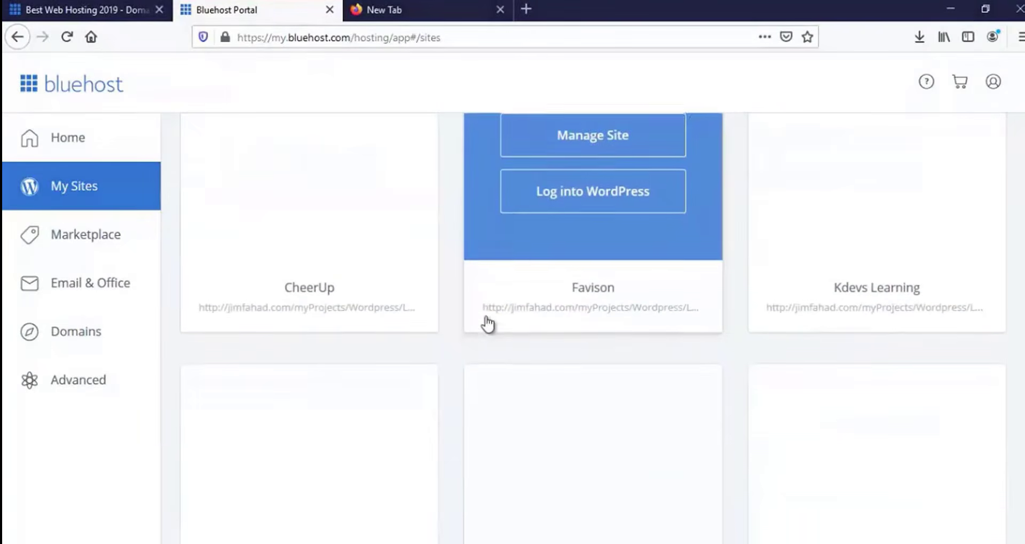
scroll(485, 335, "down", 3)
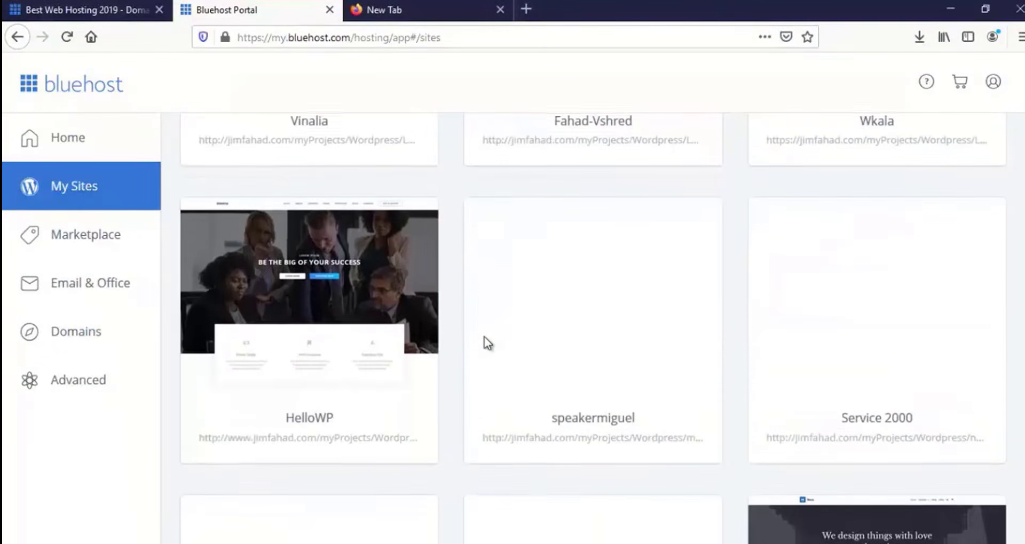
scroll(484, 335, "down", 3)
scroll(485, 340, "down", 3)
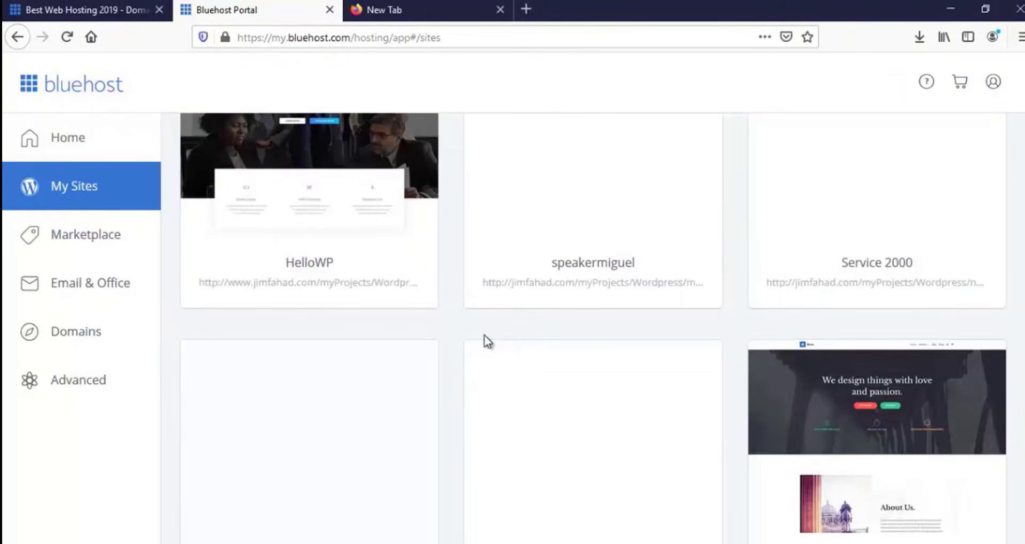
scroll(485, 336, "down", 2)
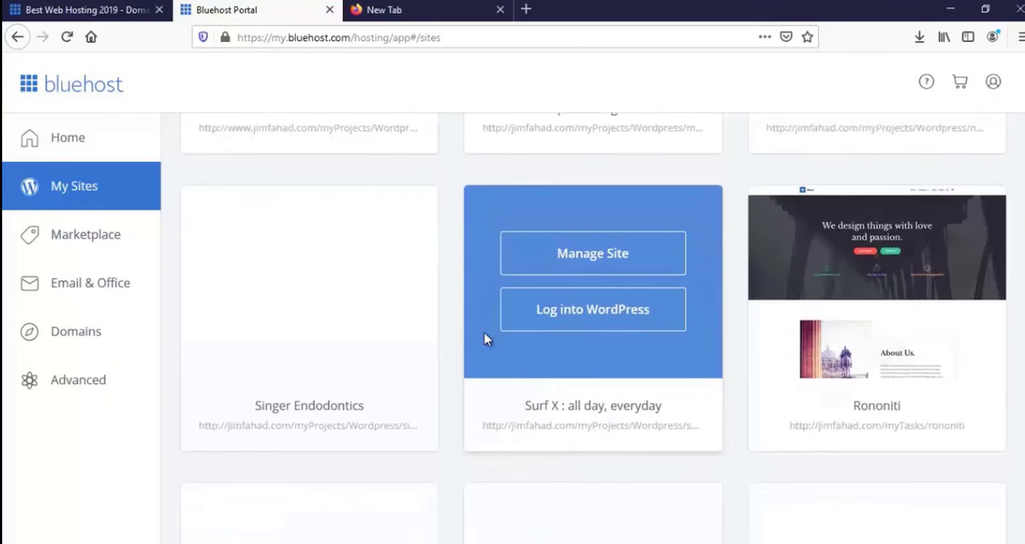
scroll(485, 340, "down", 5)
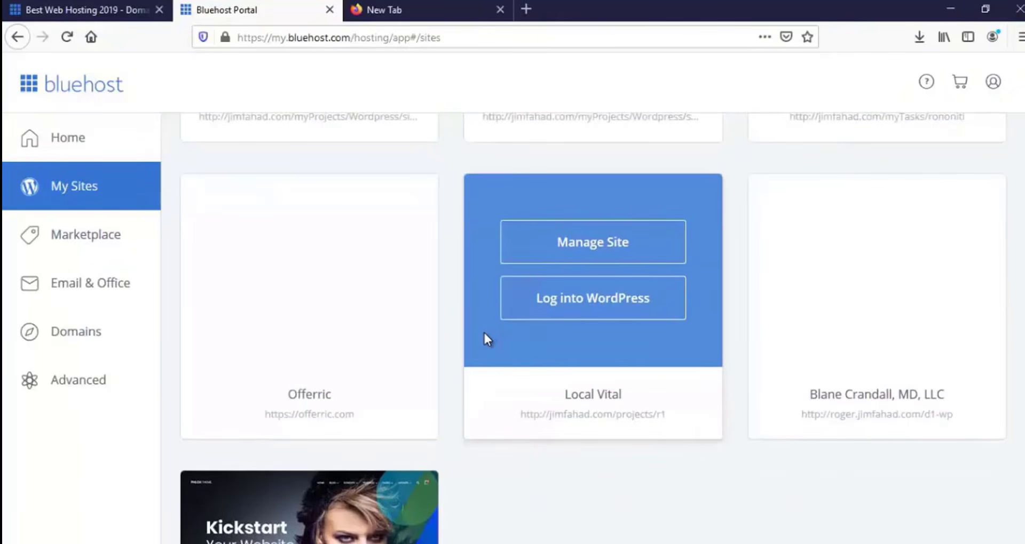
scroll(484, 334, "up", 5)
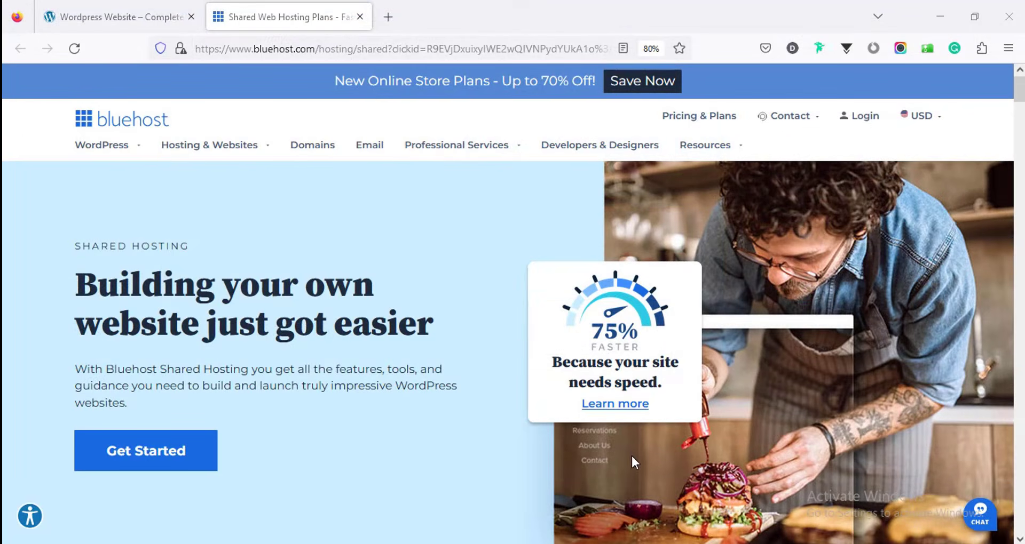
left_click(159, 460)
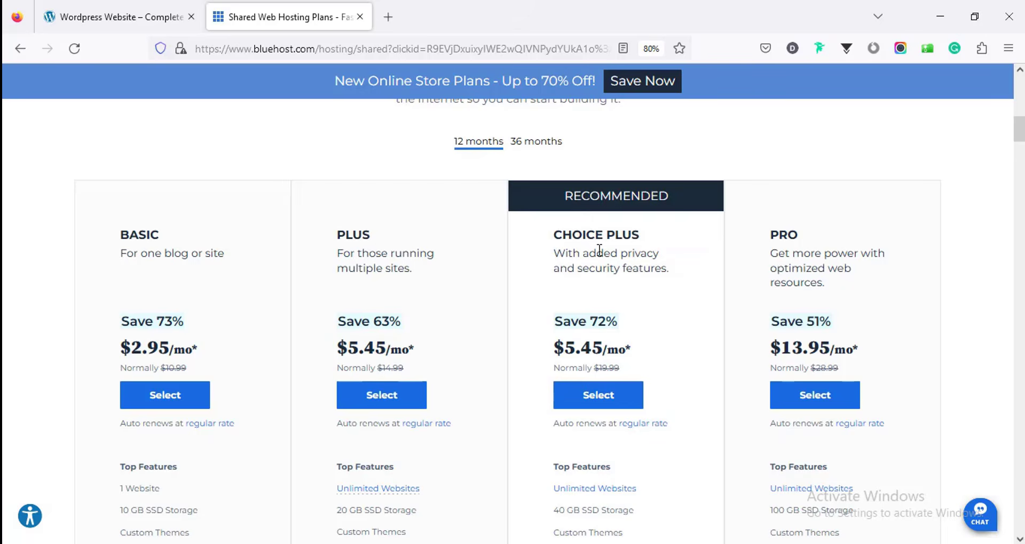
scroll(854, 282, "up", 1)
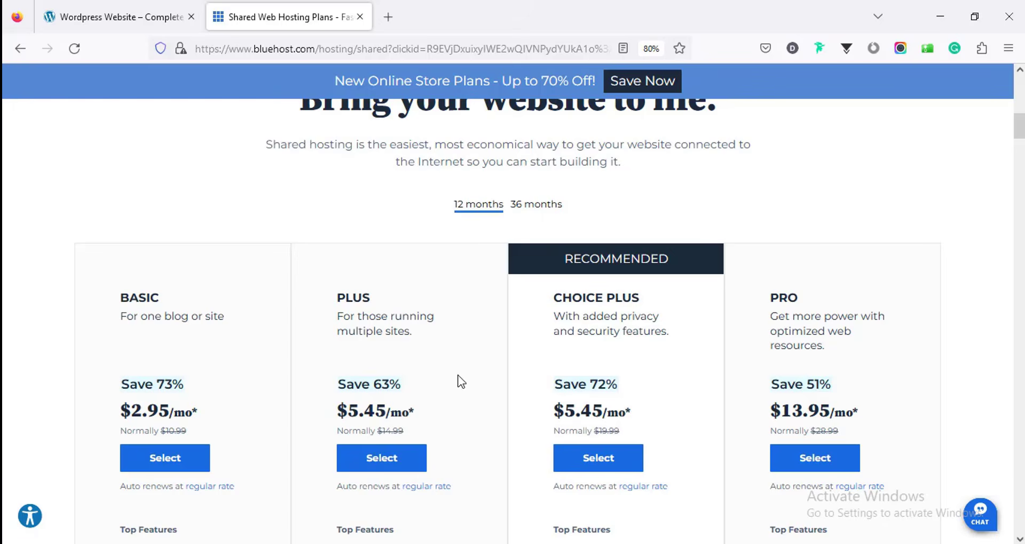
scroll(222, 348, "down", 2)
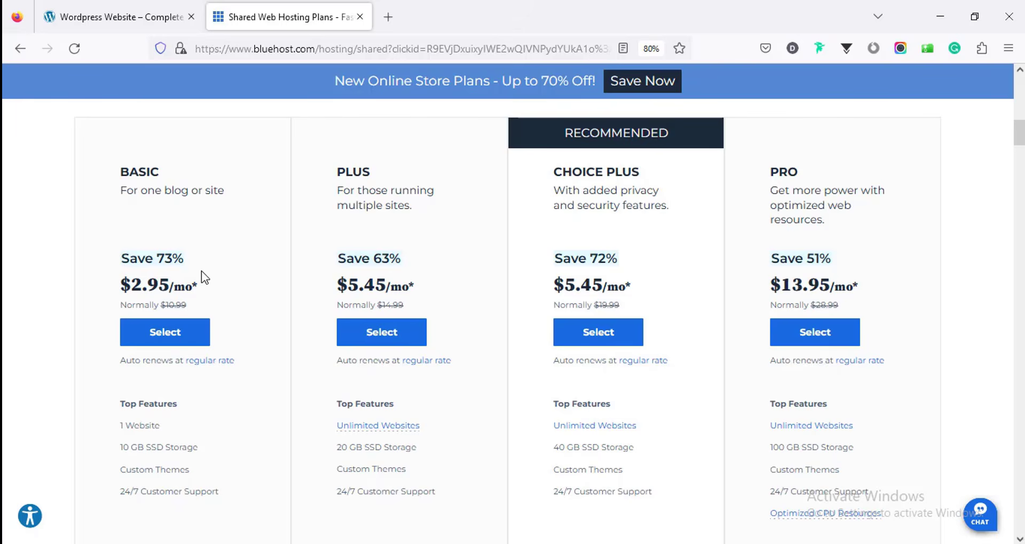
scroll(201, 273, "up", 2)
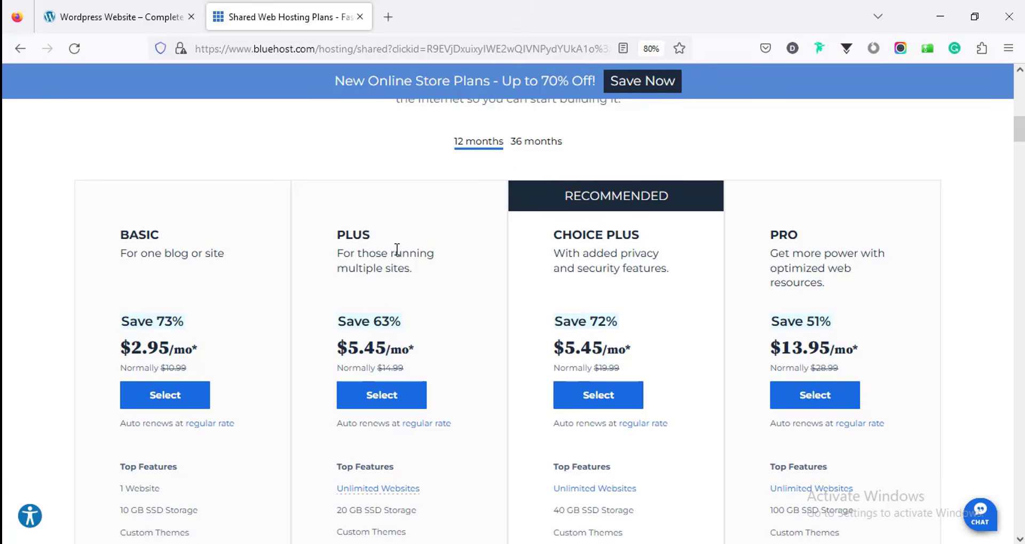
scroll(398, 250, "down", 4)
scroll(395, 258, "up", 2)
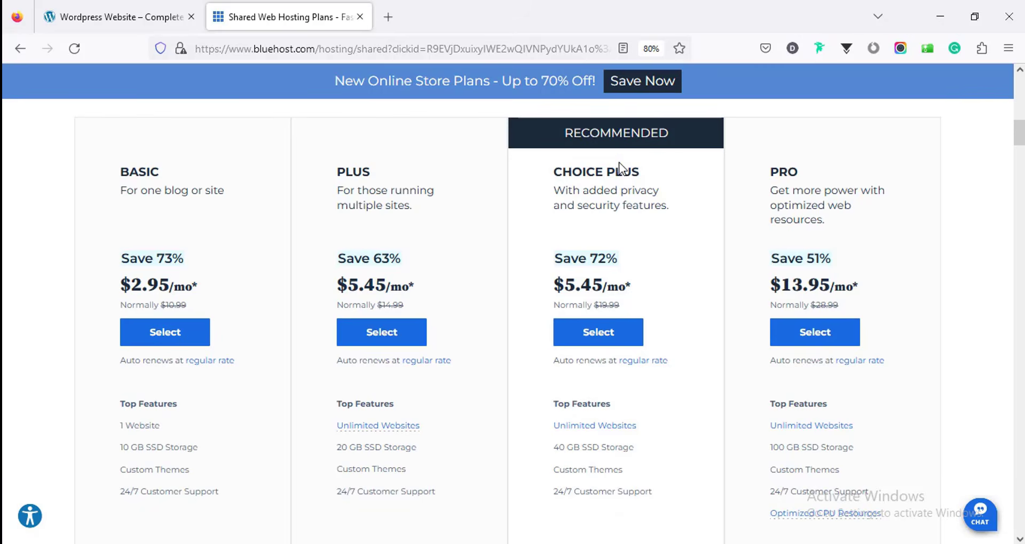
scroll(603, 190, "down", 6)
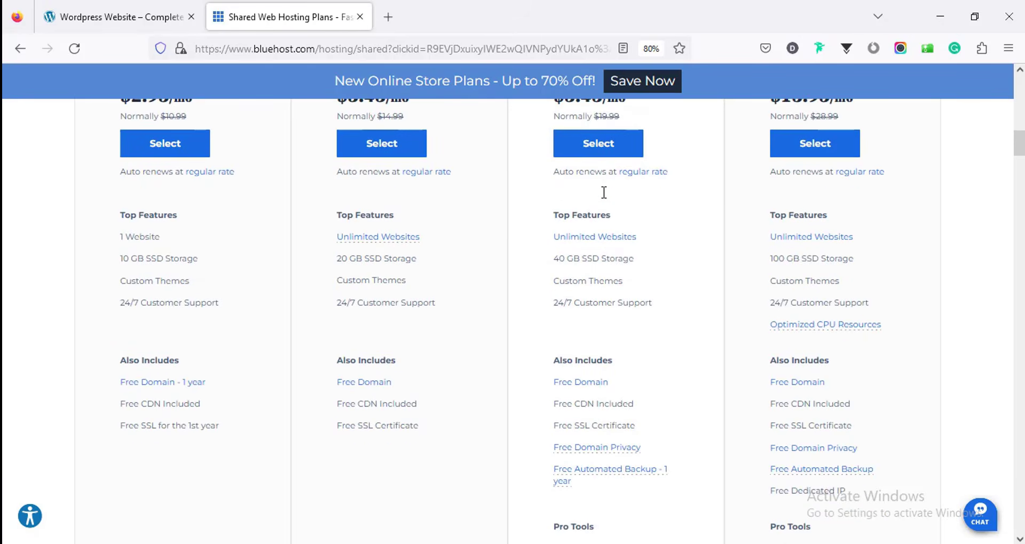
scroll(603, 192, "down", 4)
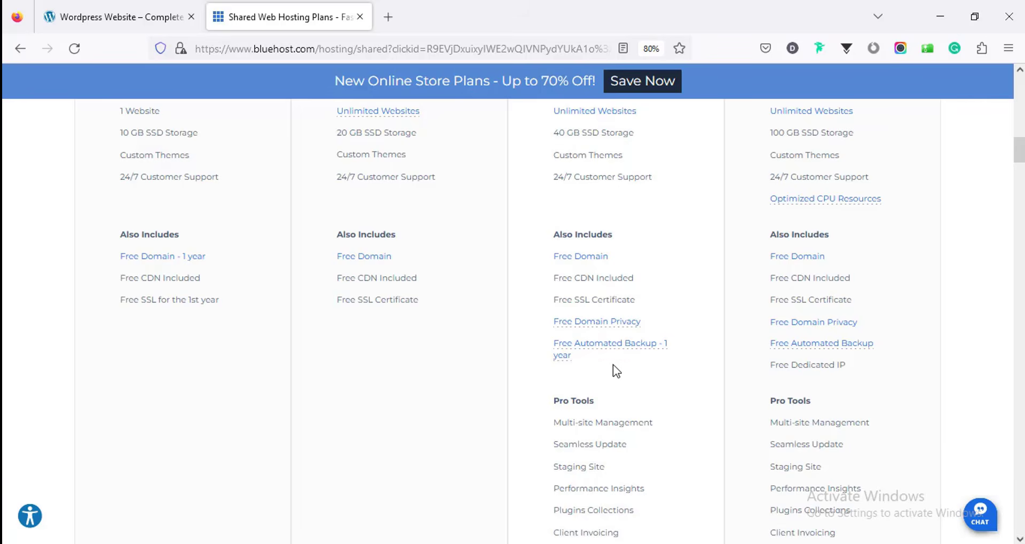
scroll(613, 358, "down", 3)
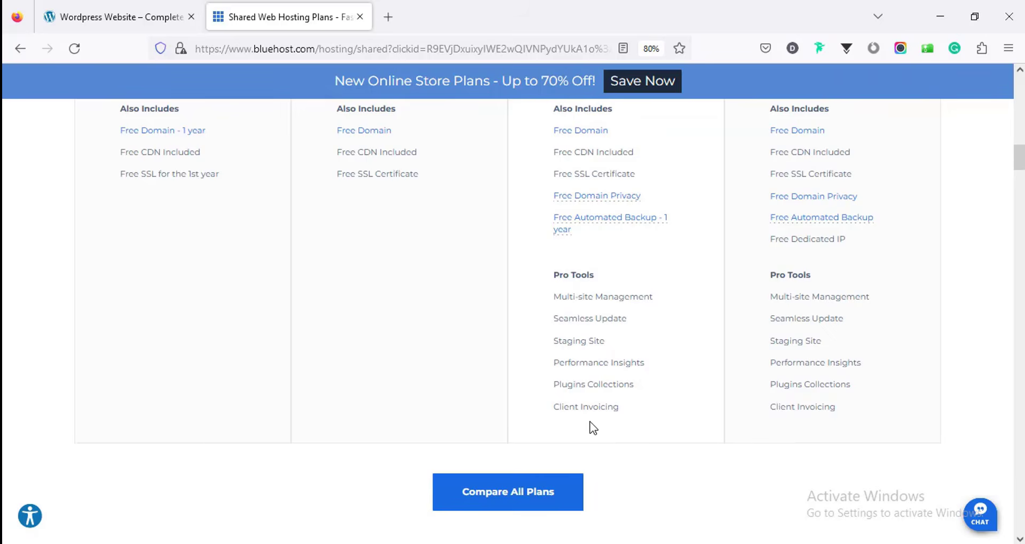
scroll(652, 379, "up", 7)
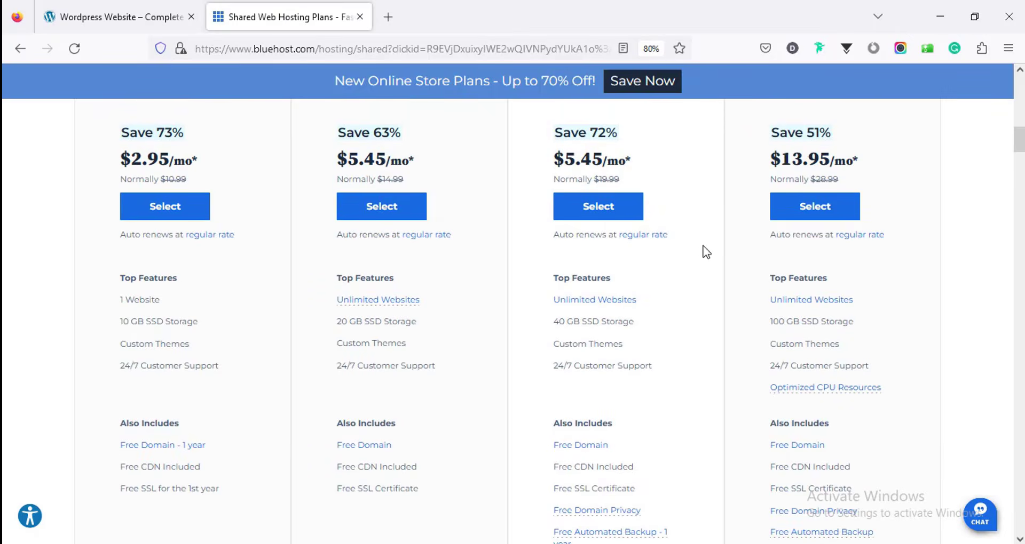
scroll(769, 235, "up", 4)
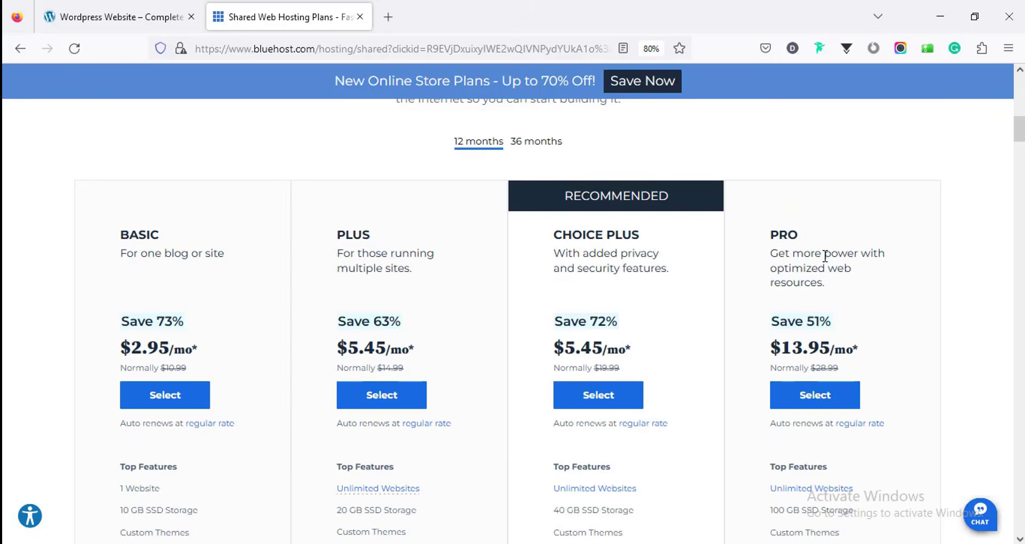
scroll(876, 266, "down", 8)
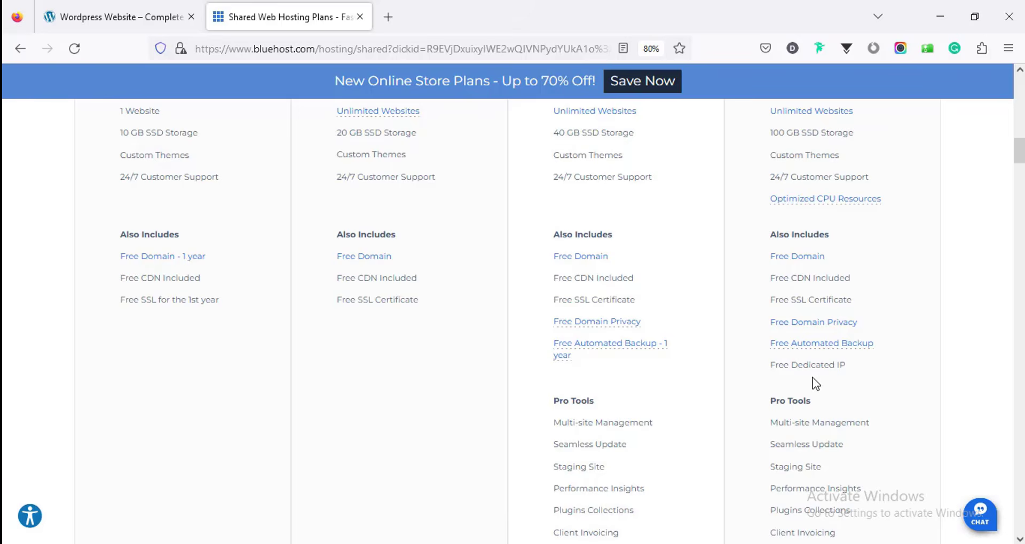
scroll(858, 370, "down", 3)
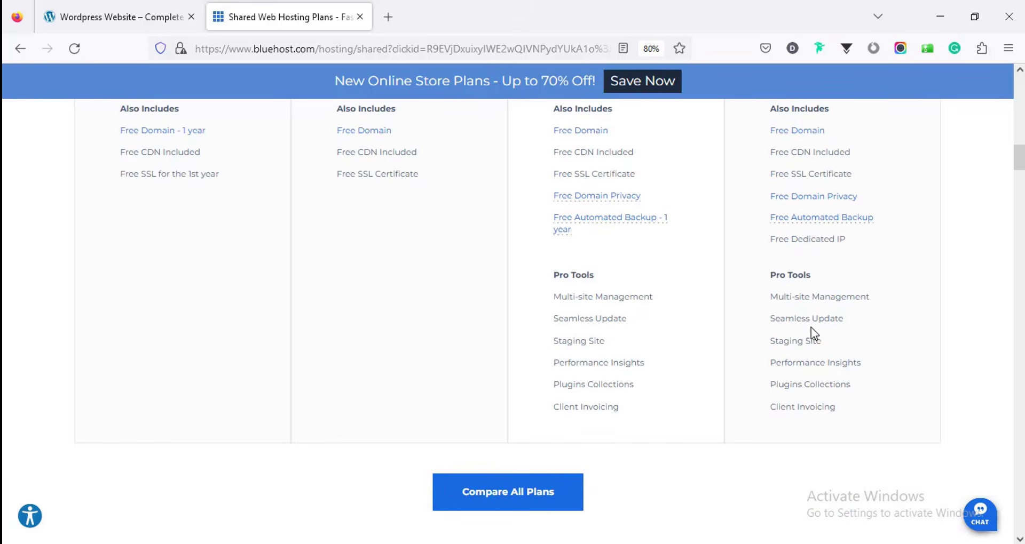
scroll(979, 261, "up", 4)
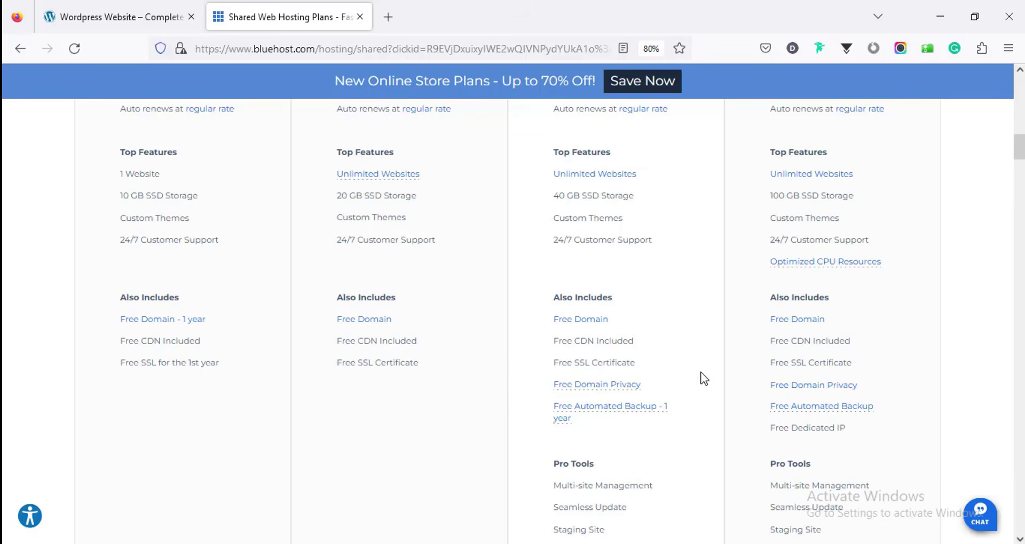
scroll(779, 361, "up", 5)
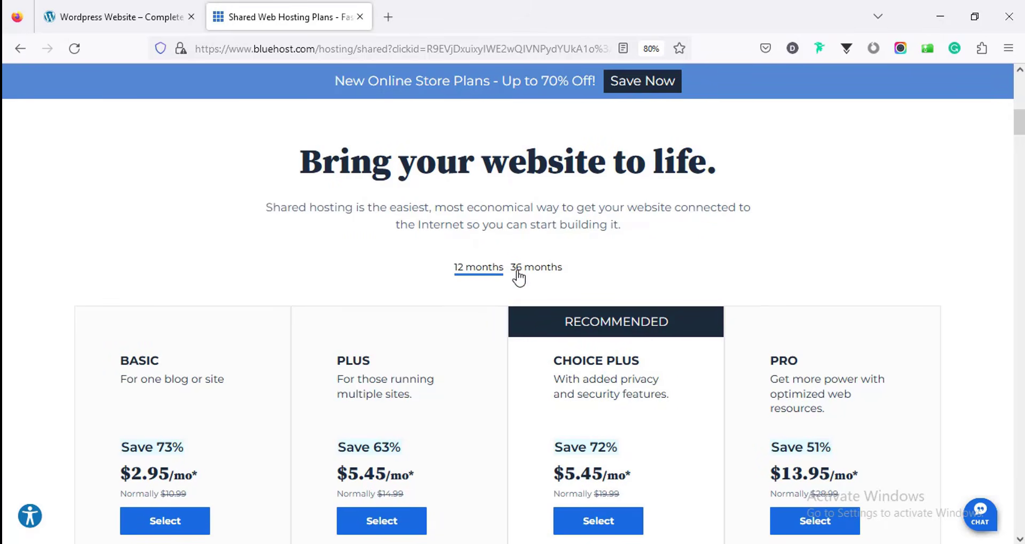
Step: Compare plan prices on the 36-month term and select the BASIC plan
left_click(535, 272)
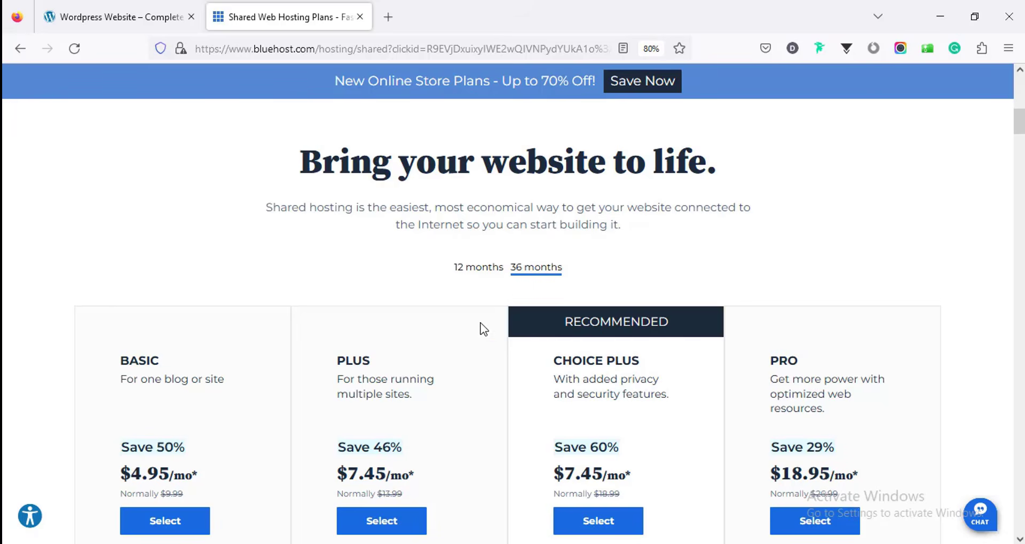
scroll(462, 414, "down", 5)
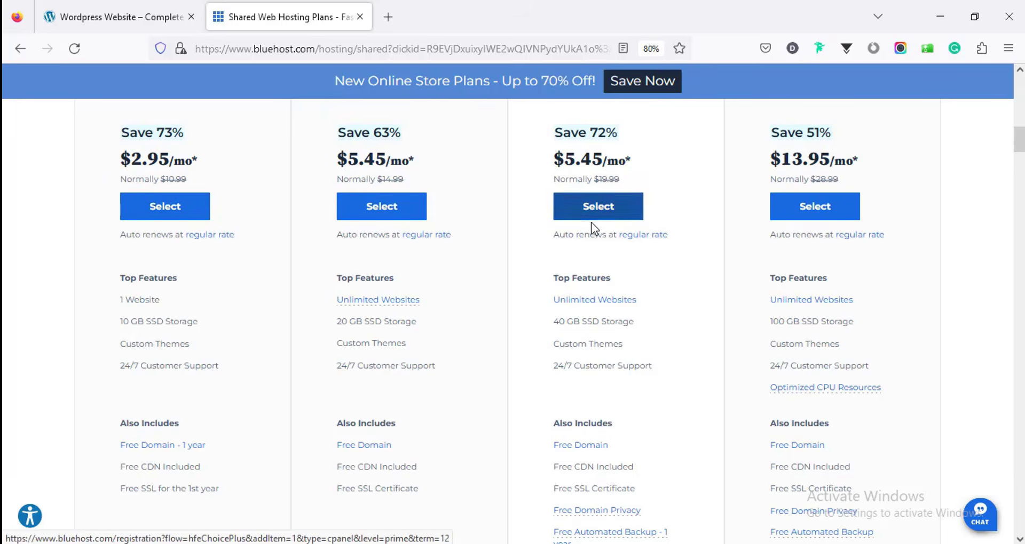
scroll(208, 251, "up", 2)
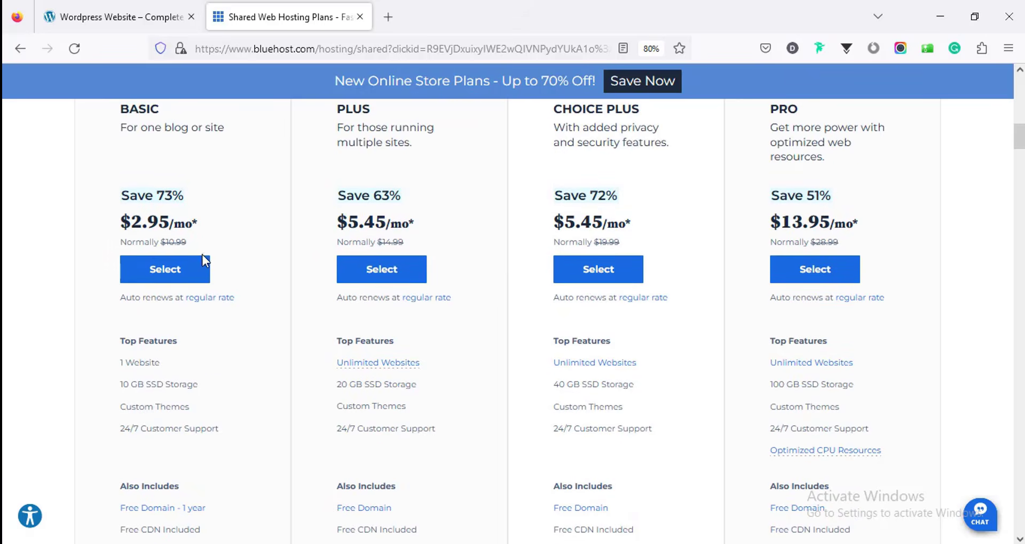
left_click(165, 273)
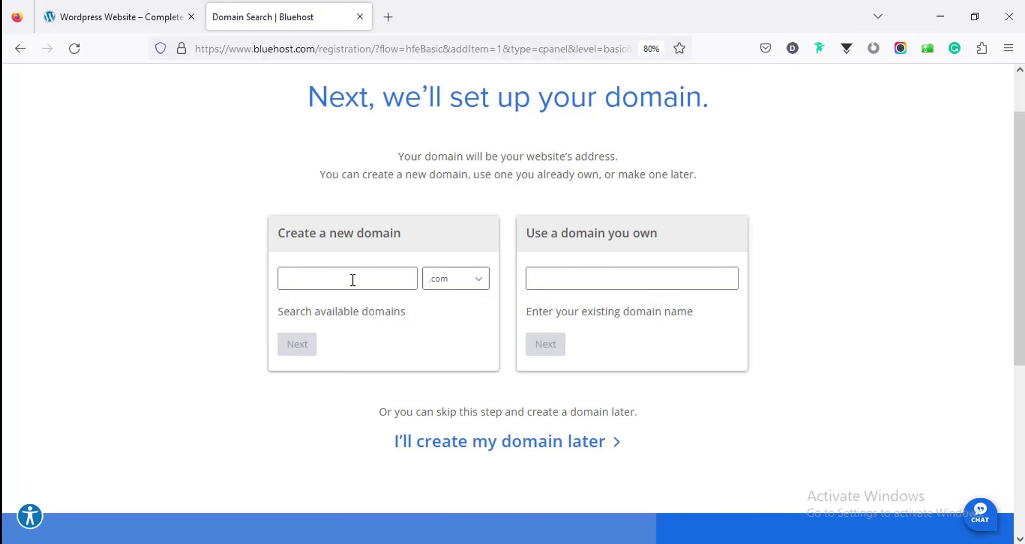
Step: Search for the new domain 'farjanawp' with the .com ending
left_click(443, 279)
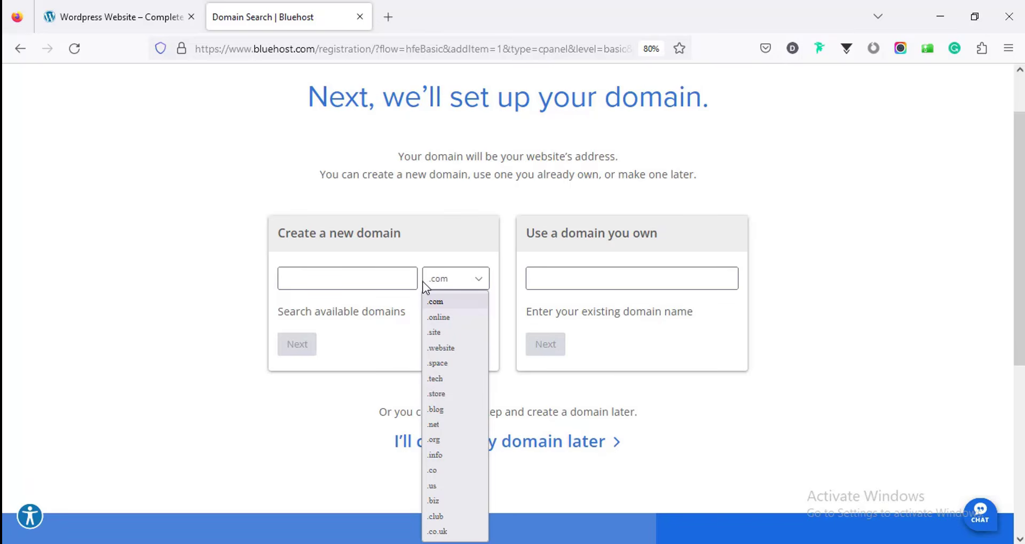
left_click(383, 277)
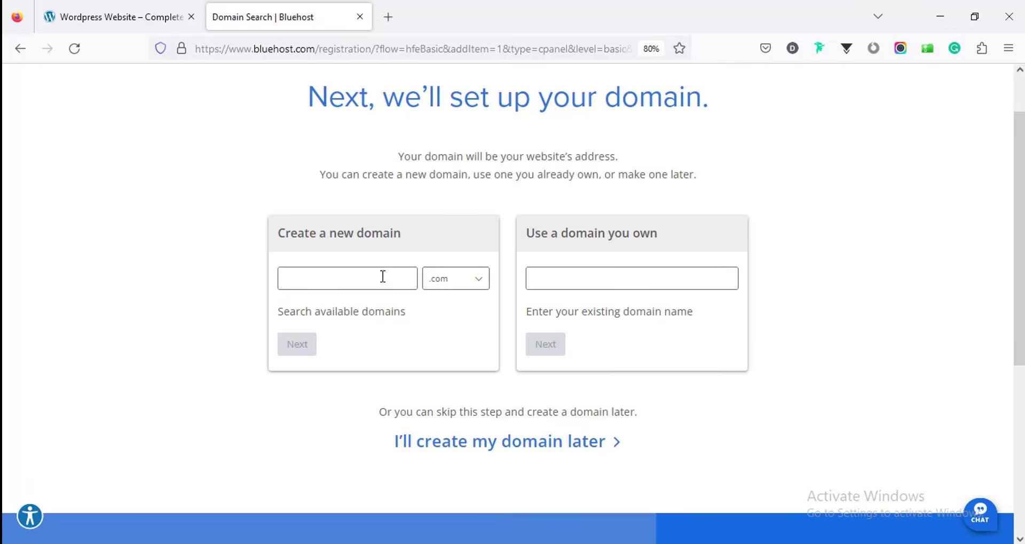
type("far")
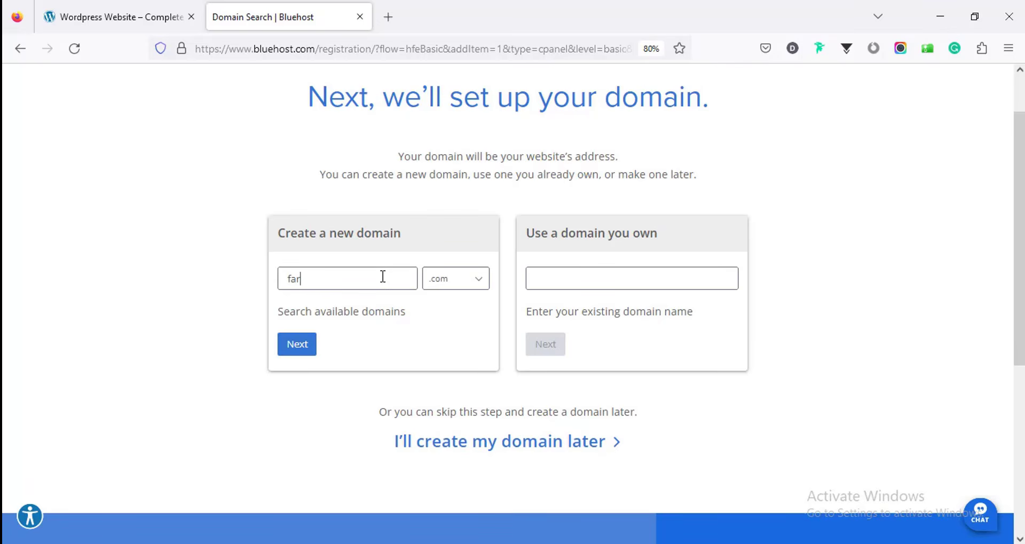
type("janawp")
left_click(300, 350)
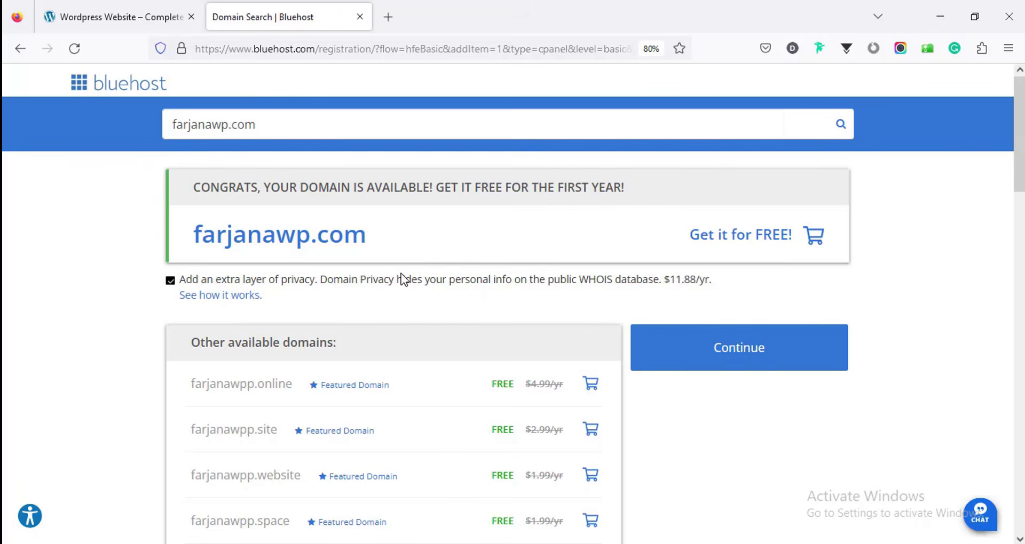
Step: Continue to checkout with the available domain and go through the account form
left_click(714, 364)
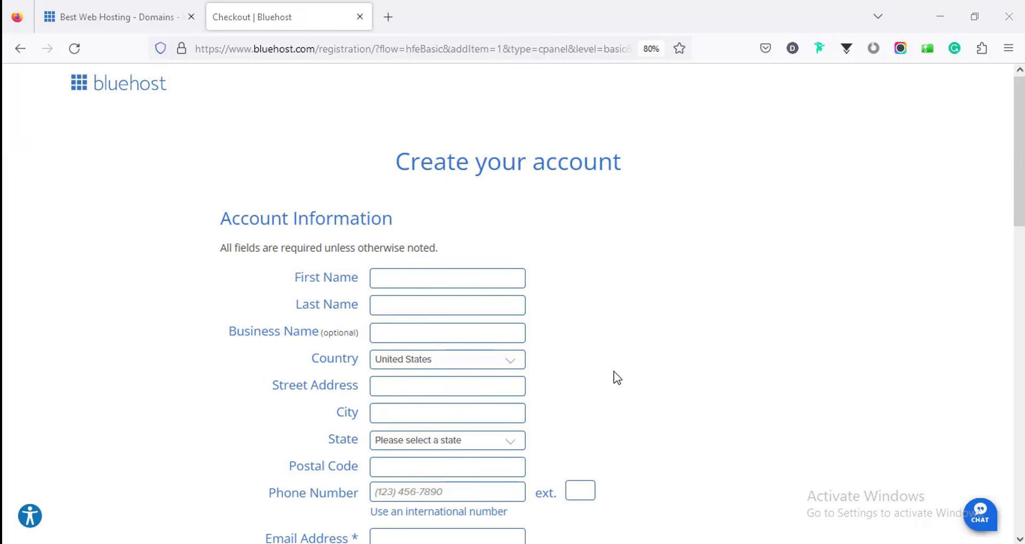
scroll(614, 377, "down", 5)
scroll(552, 378, "down", 1)
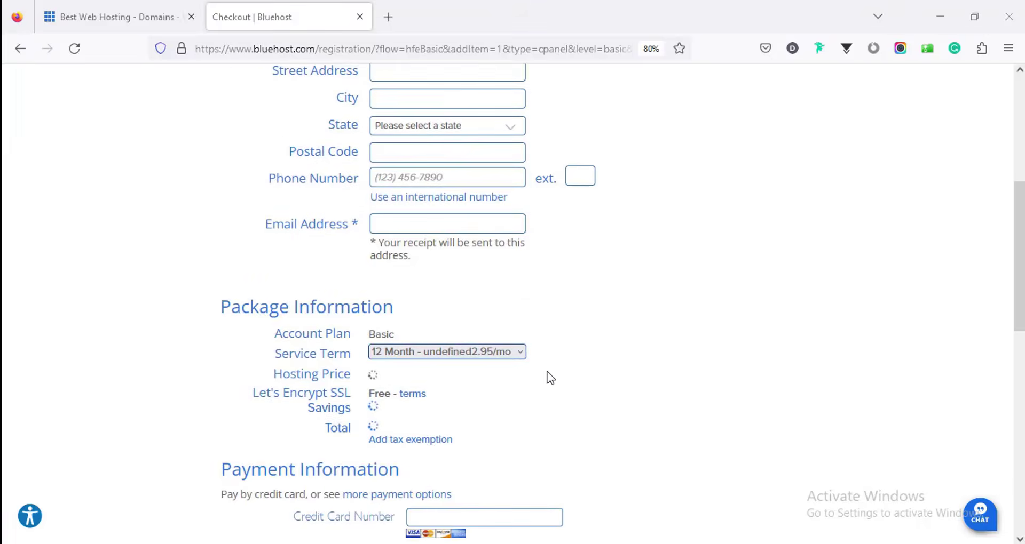
scroll(444, 295, "up", 7)
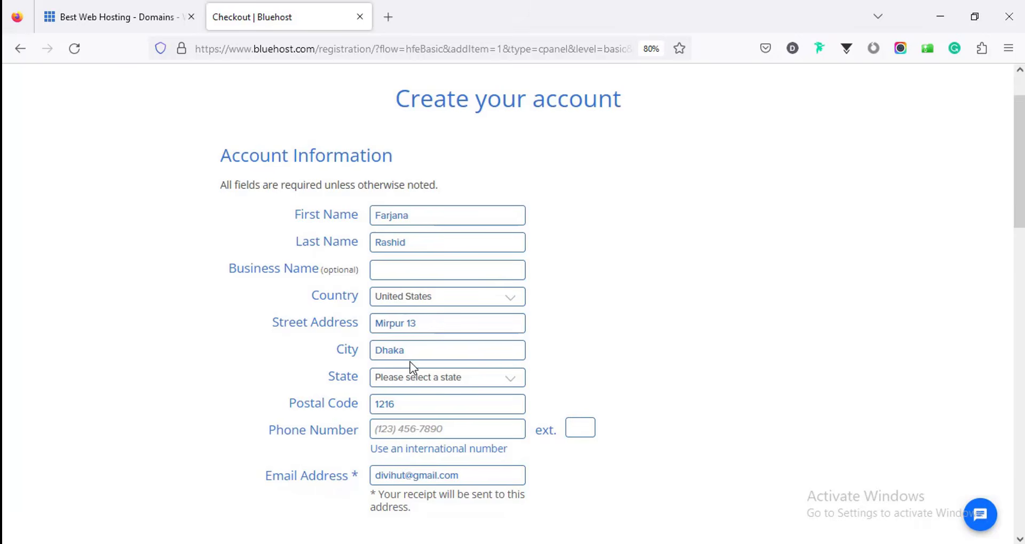
scroll(418, 331, "down", 3)
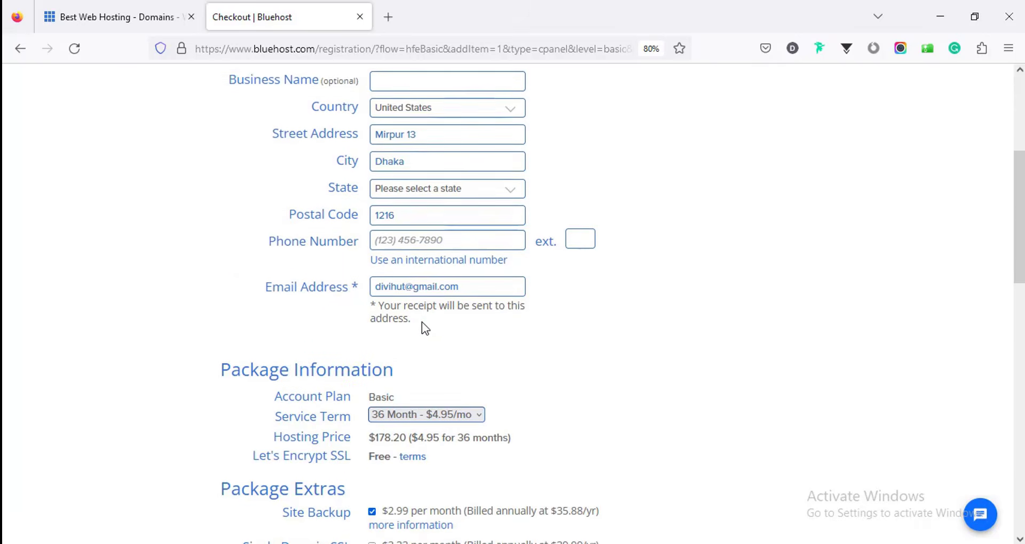
scroll(421, 322, "down", 1)
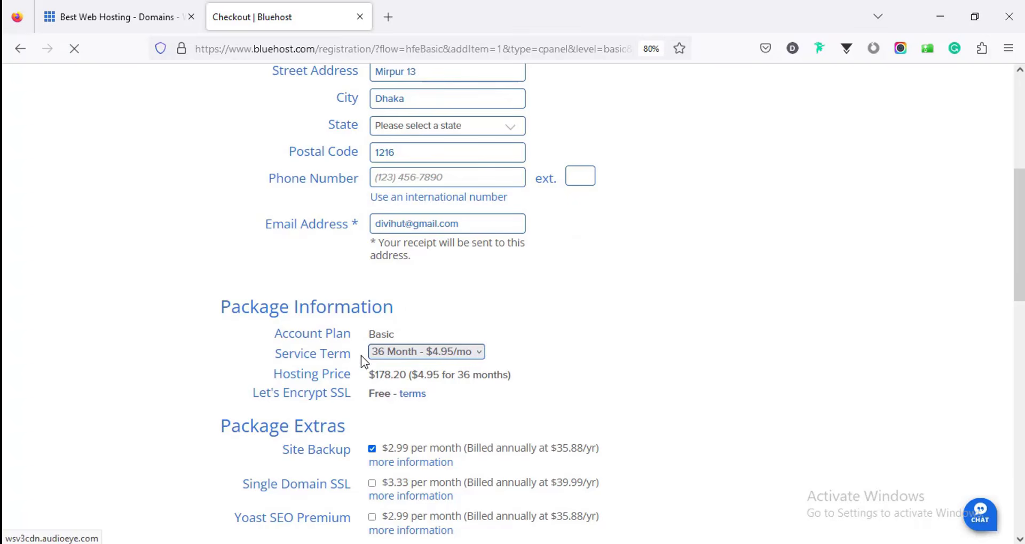
Step: Set the Basic plan's service term to 12 months ($35.40) and review the Package Extras
left_click(389, 357)
left_click(389, 374)
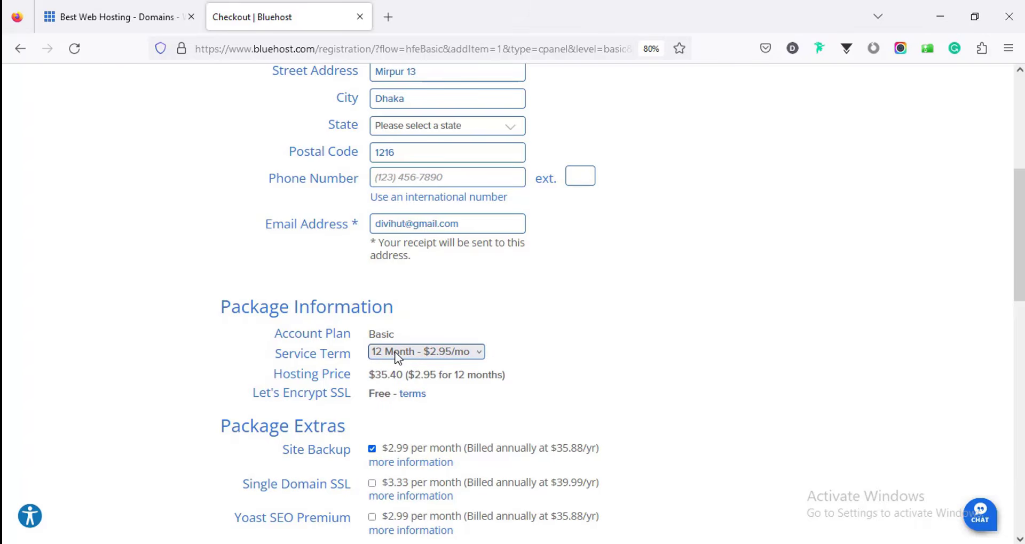
scroll(392, 381, "down", 2)
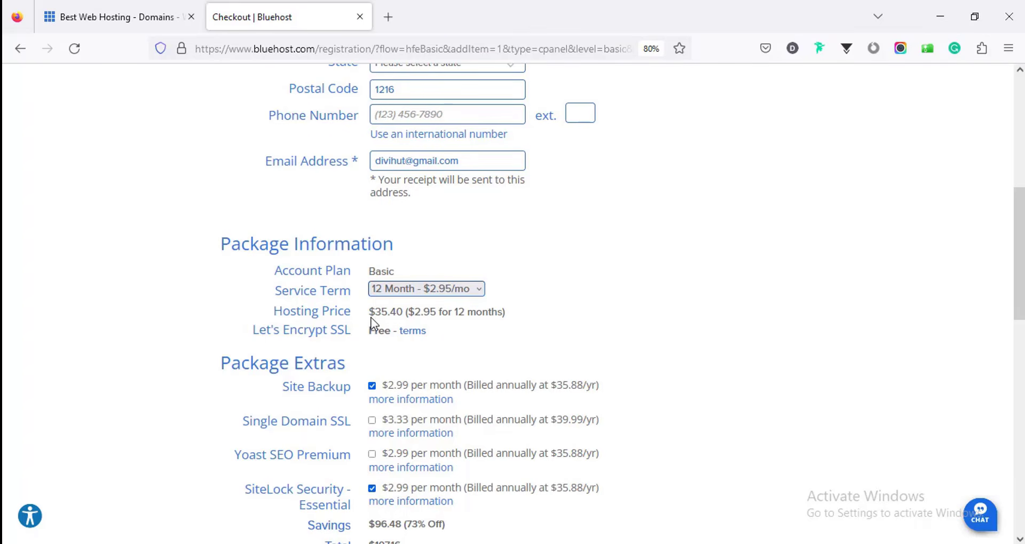
left_click(144, 22)
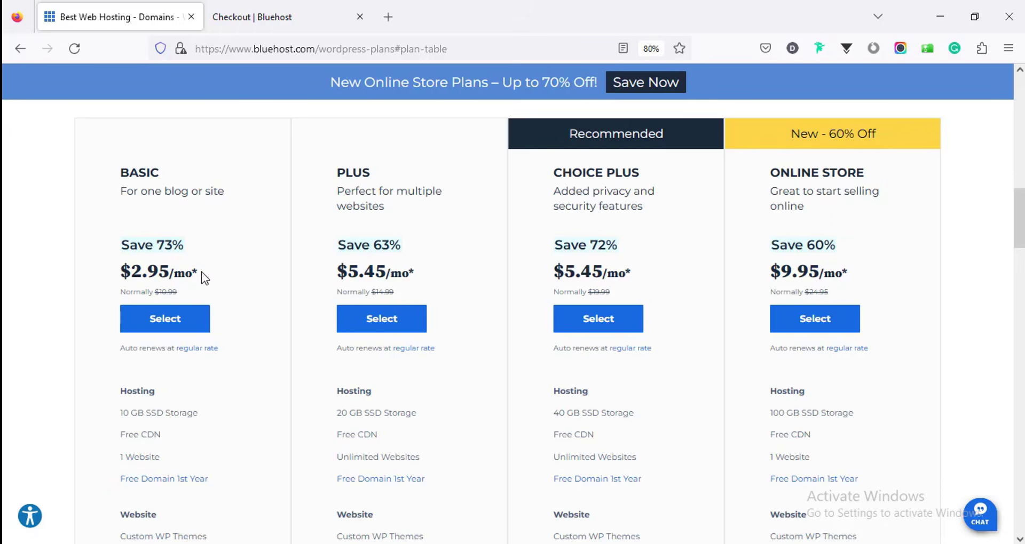
left_click(278, 22)
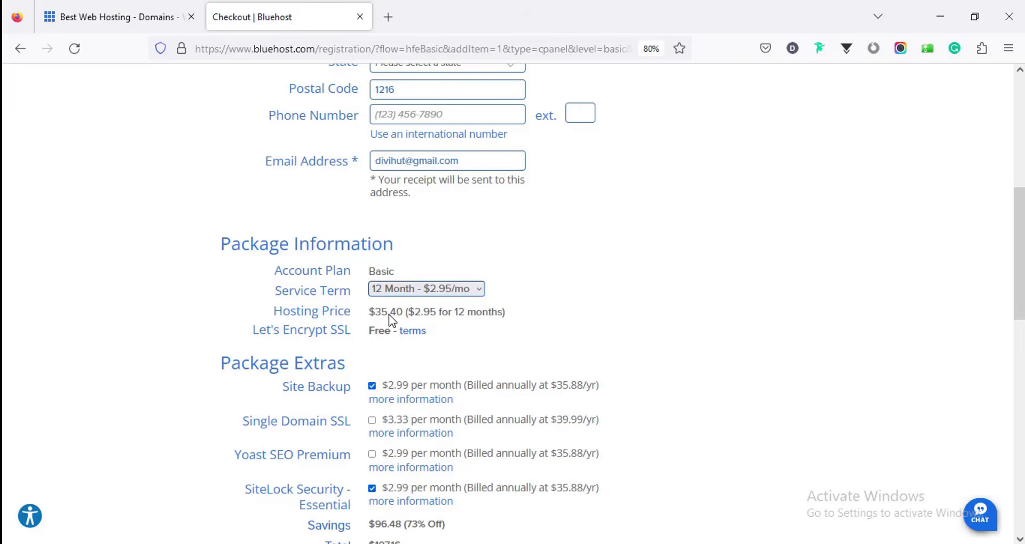
scroll(389, 315, "down", 3)
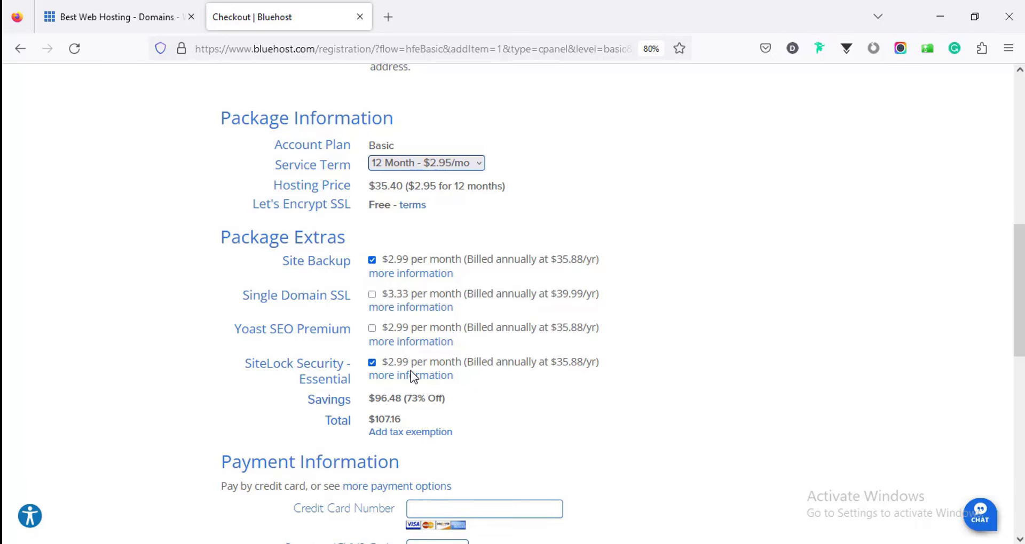
Step: Remove the Site Backup and SiteLock Security extras from the order
left_click(371, 261)
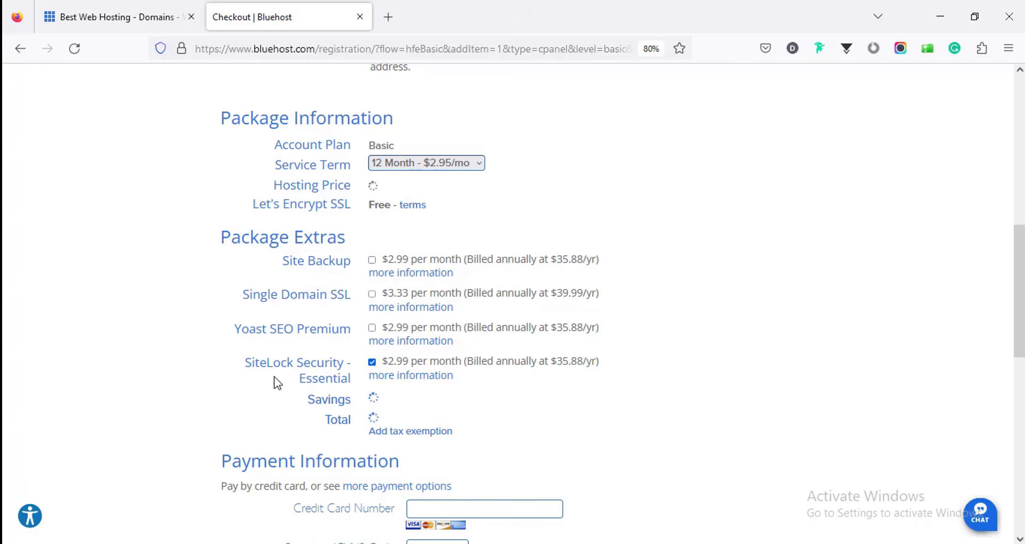
left_click(372, 363)
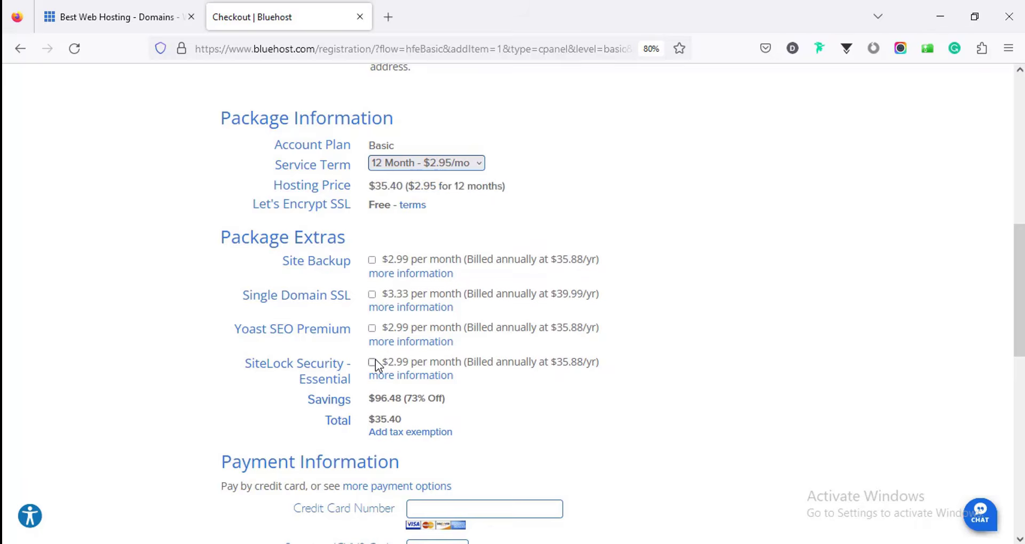
scroll(376, 361, "down", 2)
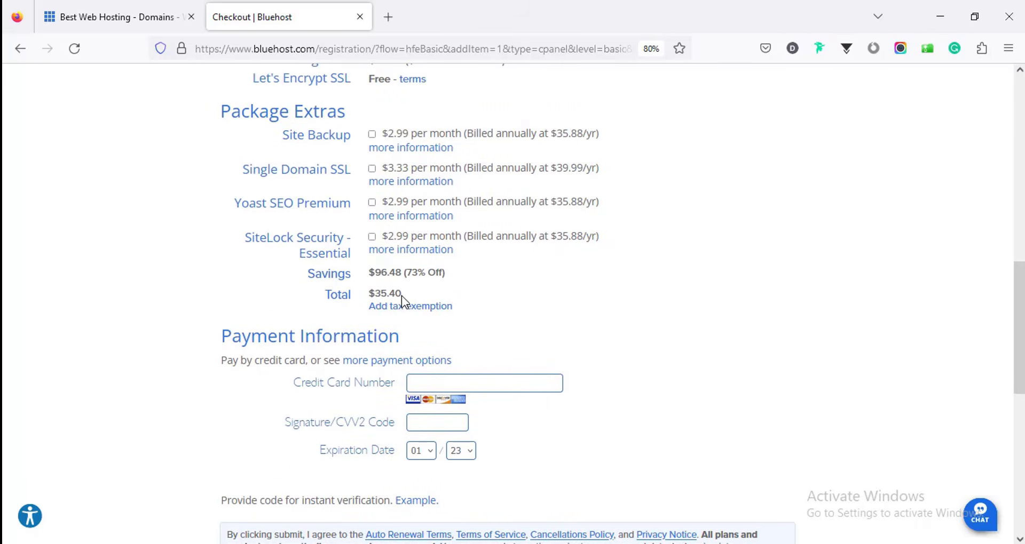
Step: Enter the credit card details and opt out of phone communications to complete the purchase
scroll(412, 288, "down", 1)
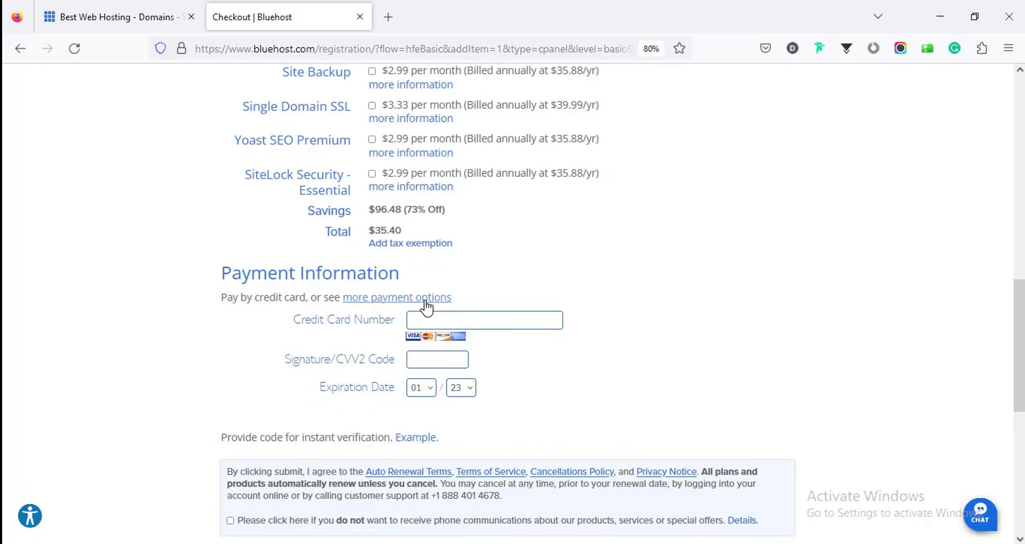
scroll(425, 300, "down", 1)
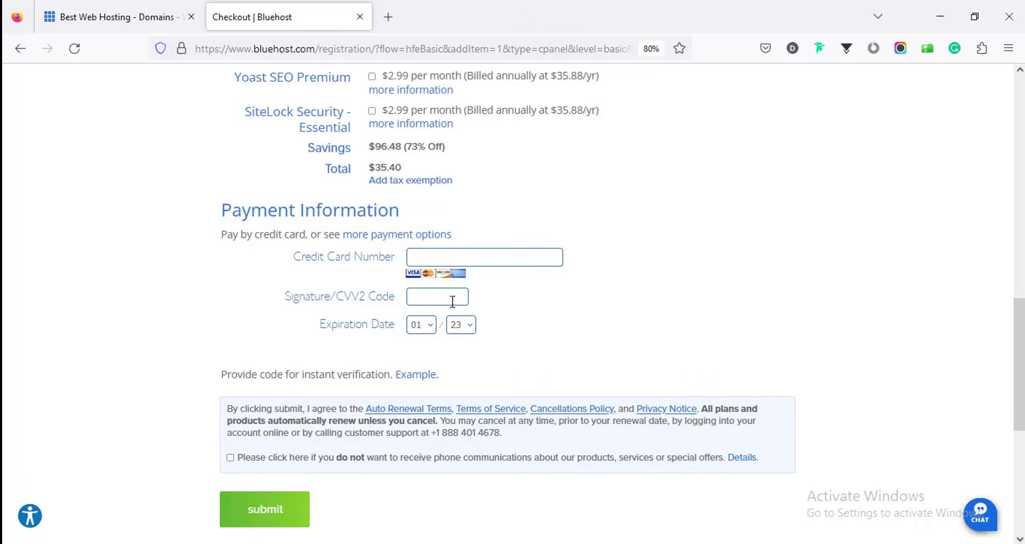
left_click(434, 257)
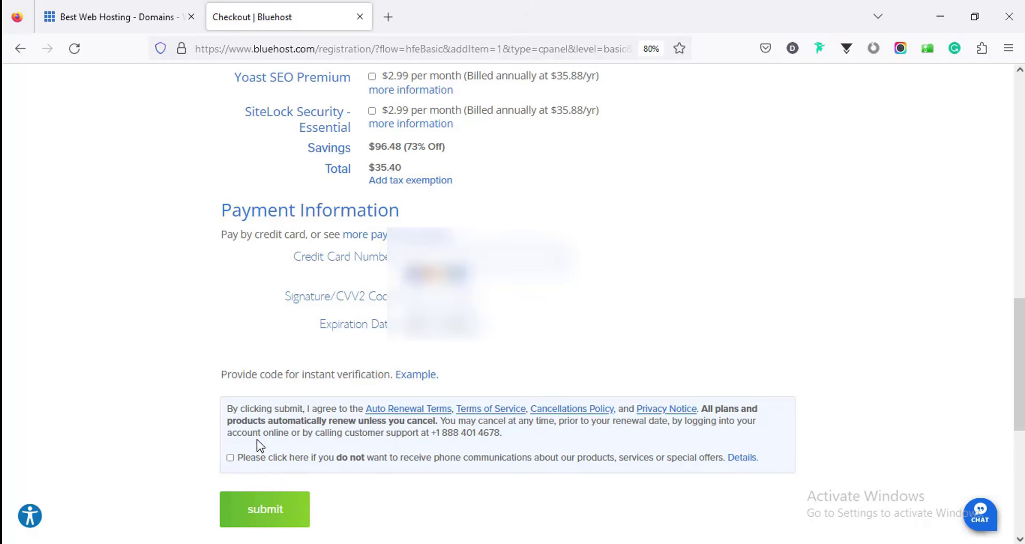
left_click(231, 457)
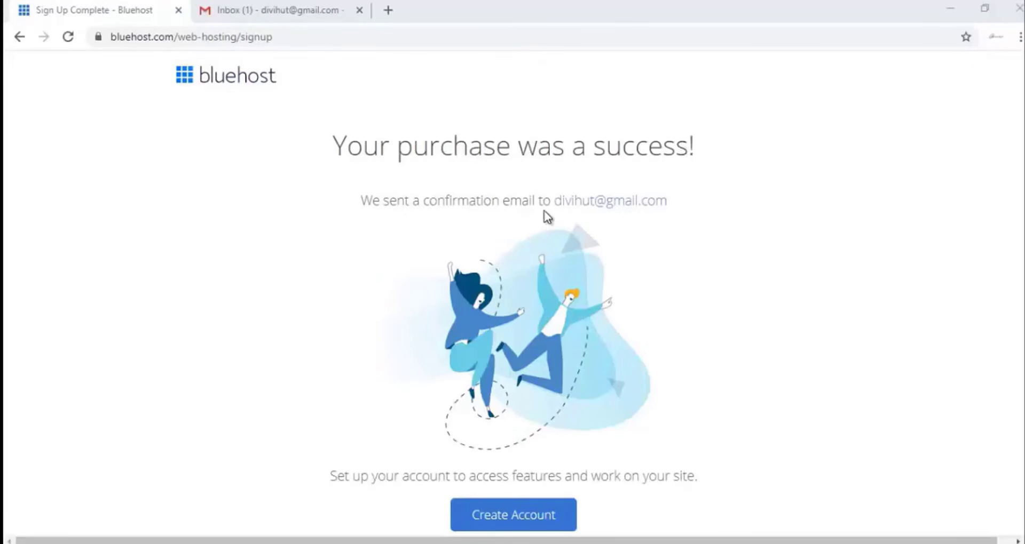
Step: In Gmail, verify the WHOIS contact email address for the new domain
key("ctrl+Tab")
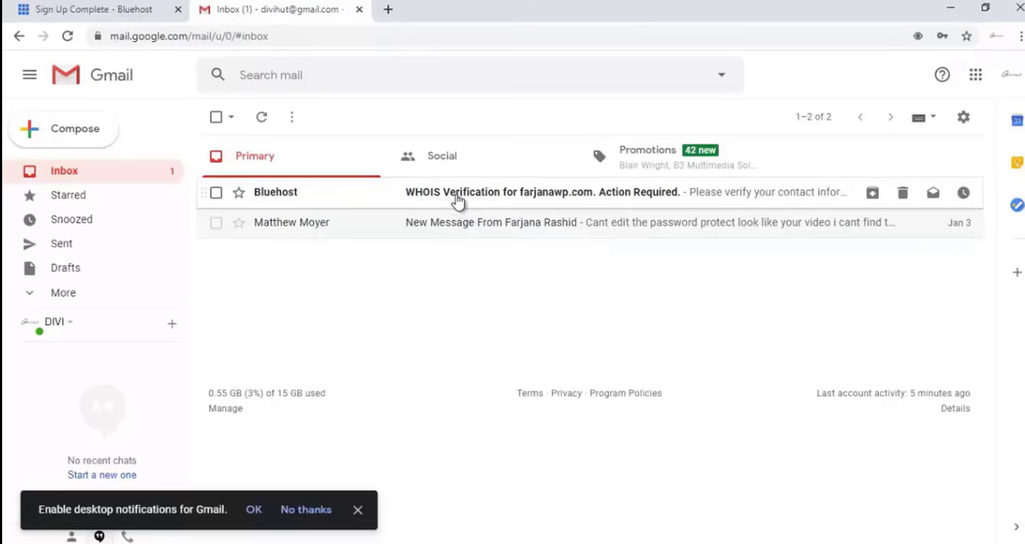
left_click(481, 198)
scroll(568, 316, "down", 2)
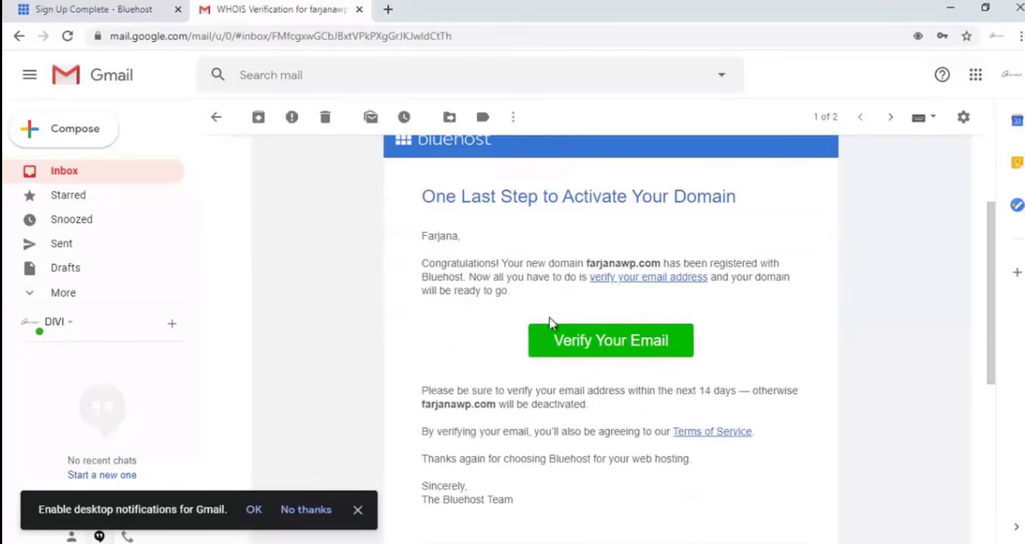
left_click(588, 339)
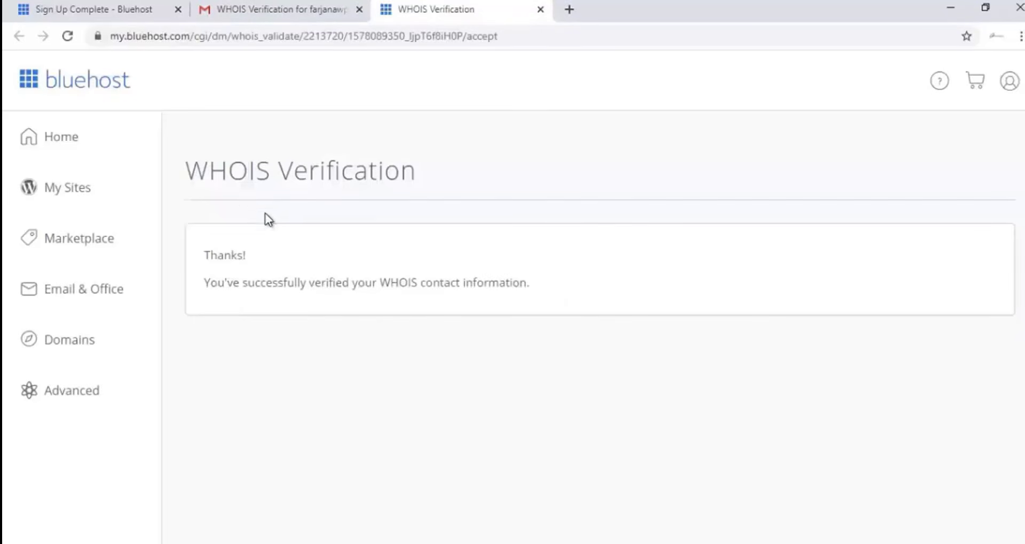
Step: Read the Welcome to Bluehost email confirming the payment
left_click(235, 10)
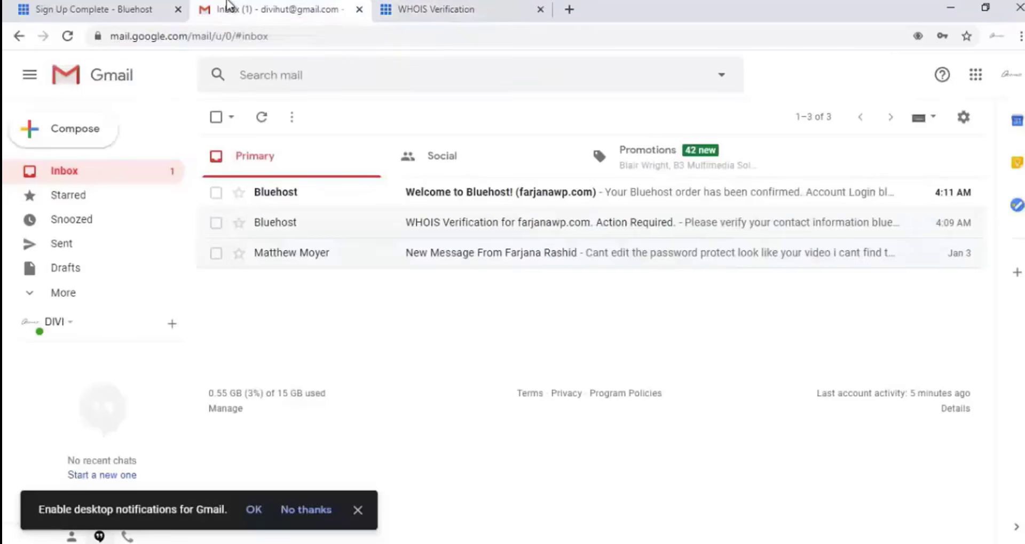
left_click(451, 198)
scroll(445, 213, "down", 4)
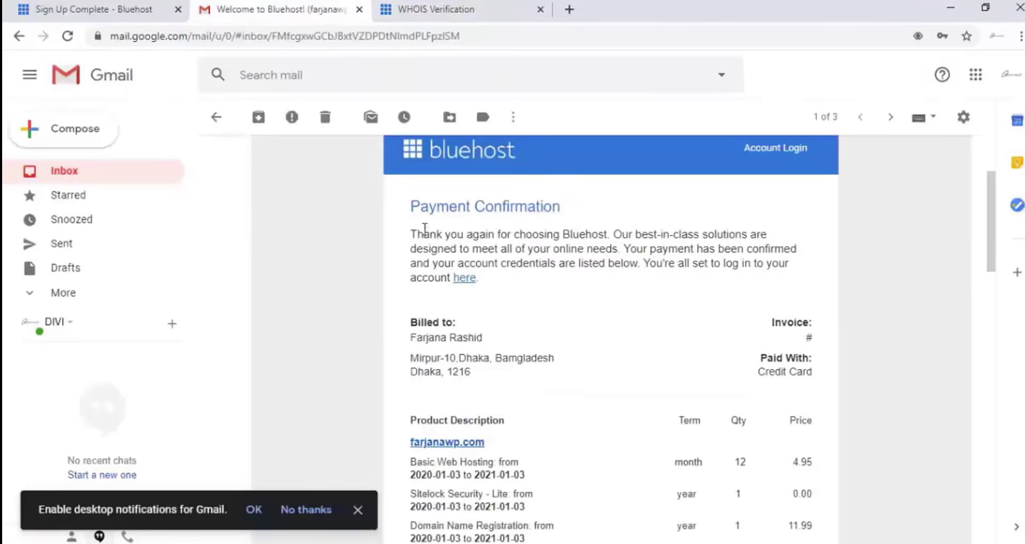
scroll(580, 287, "down", 3)
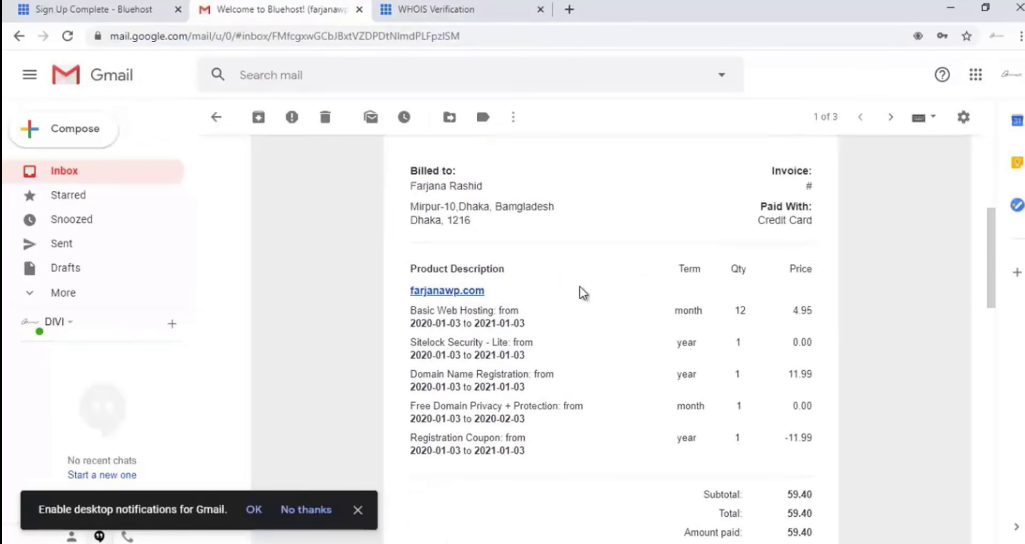
scroll(579, 285, "up", 3)
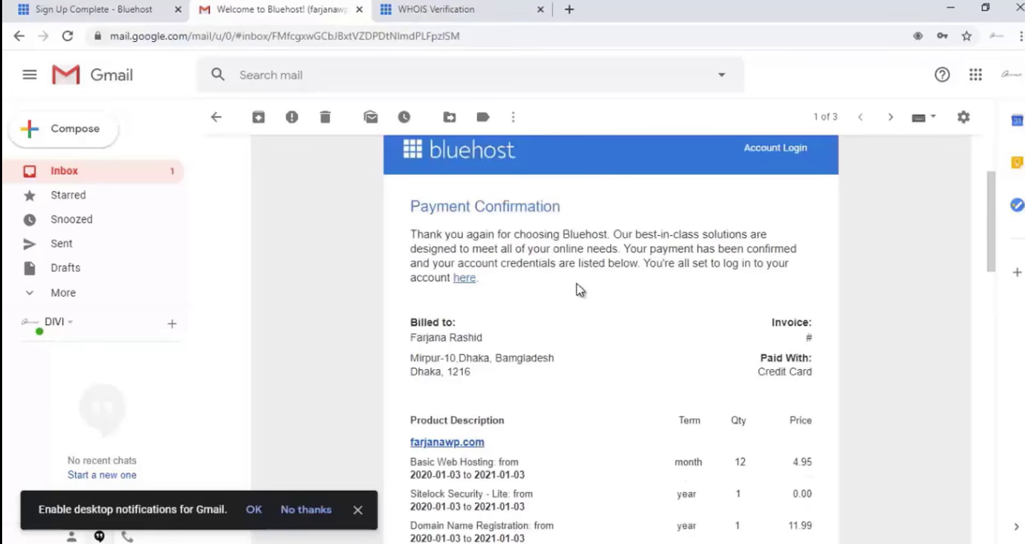
scroll(577, 285, "down", 1)
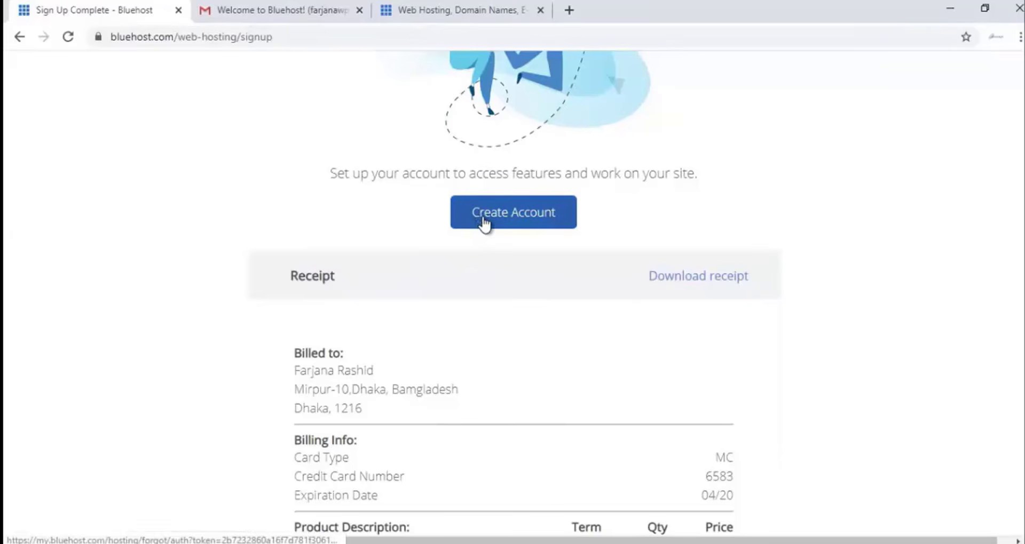
Step: Enter and retype a new password for the Bluehost hosting account
left_click(481, 221)
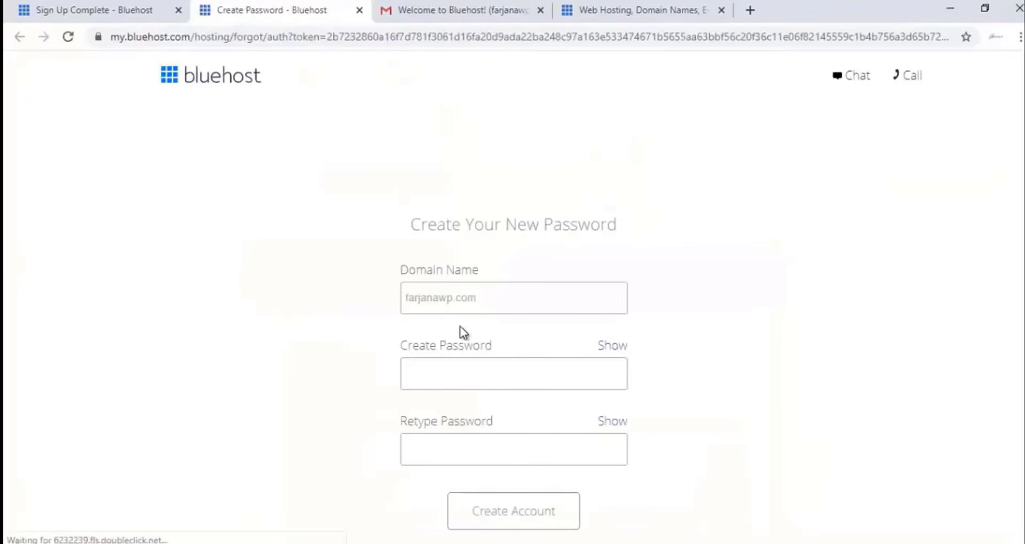
scroll(459, 332, "down", 2)
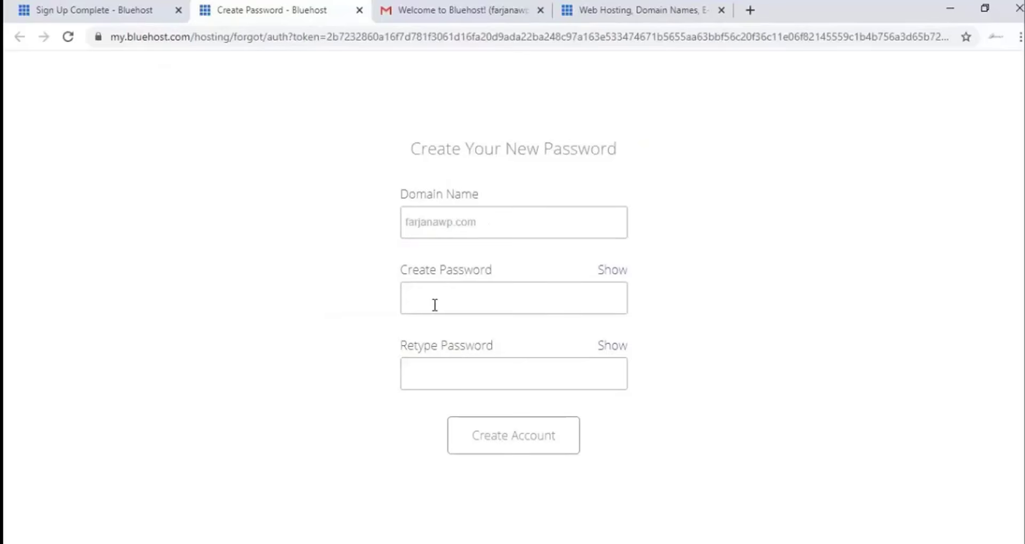
left_click(452, 300)
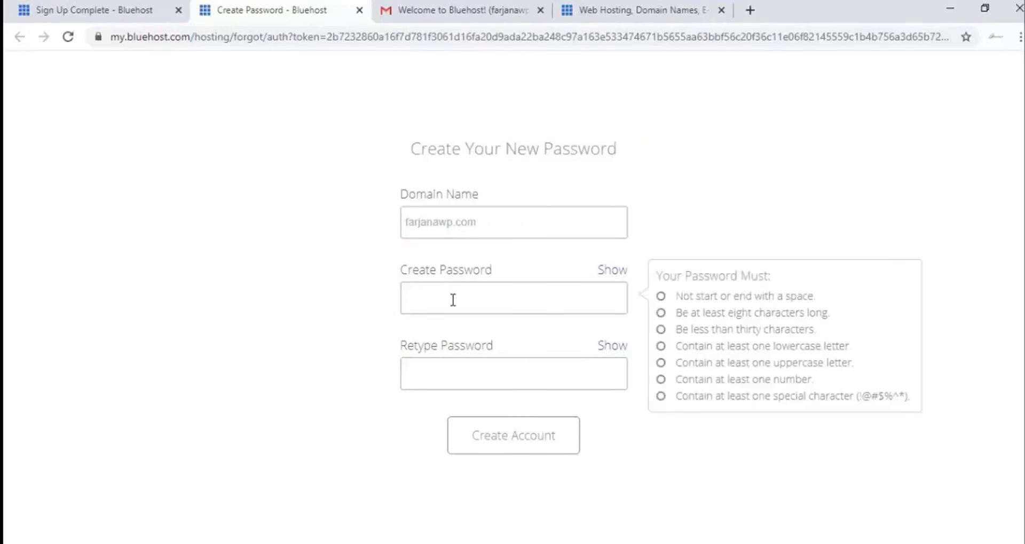
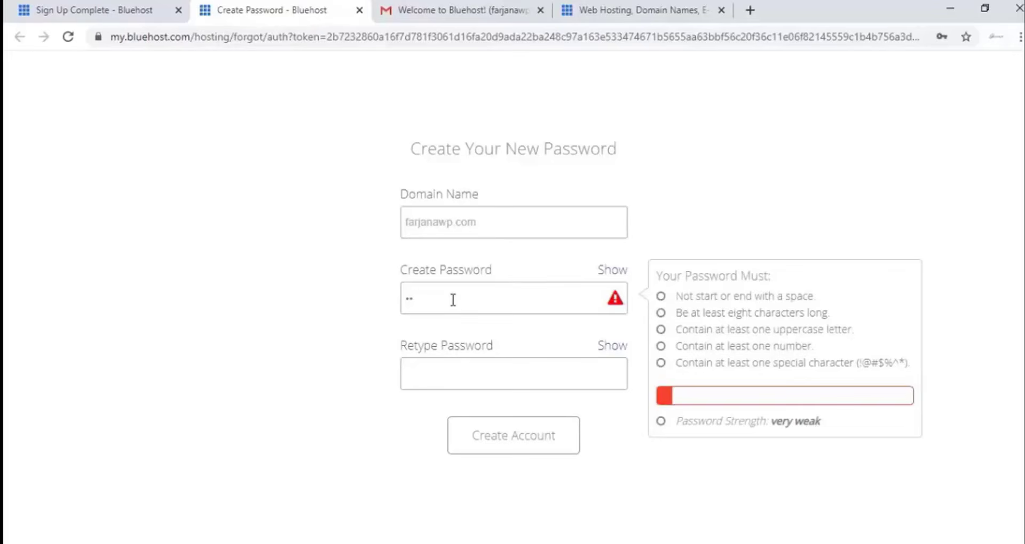
left_click(458, 379)
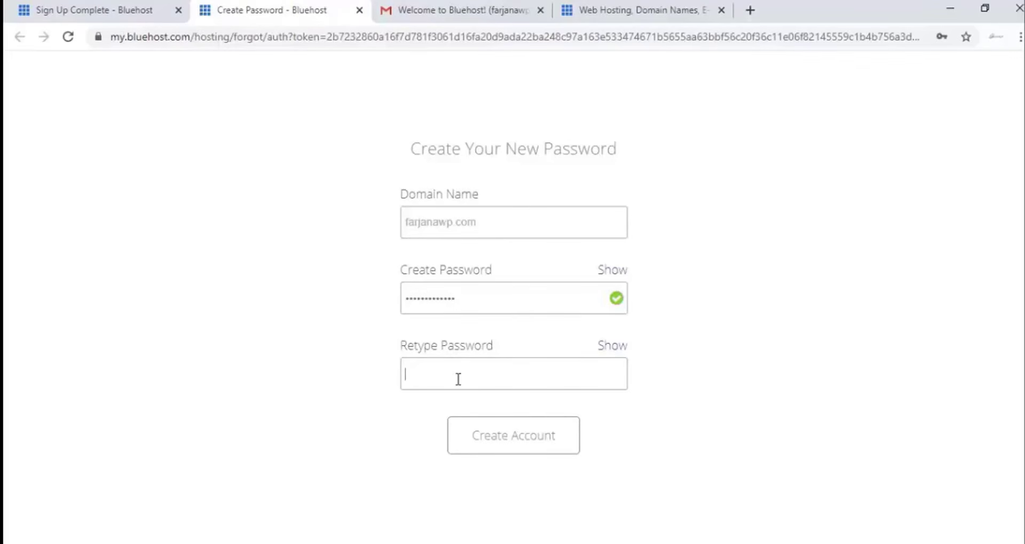
type("F")
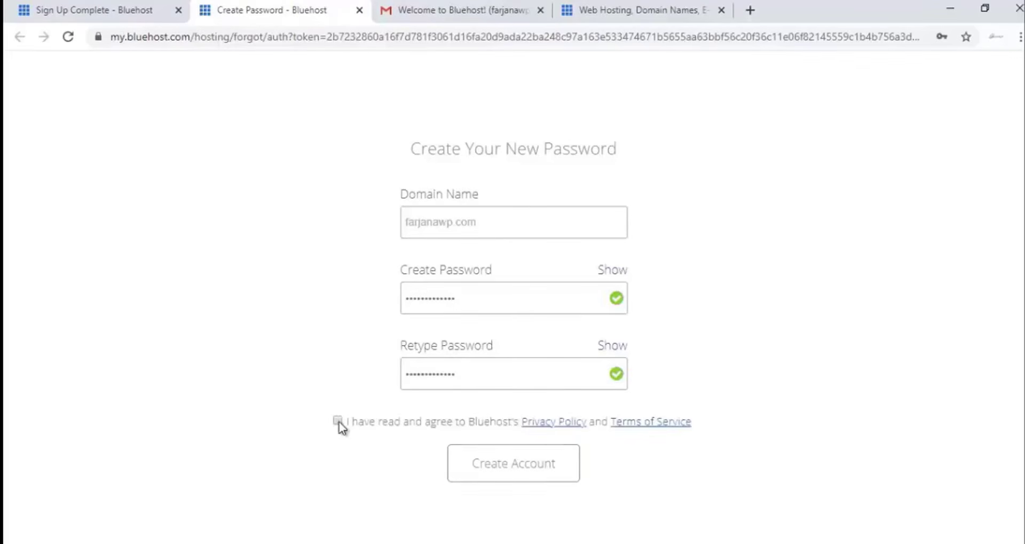
Step: Accept the terms, create the account, and save the password in the browser
left_click(337, 421)
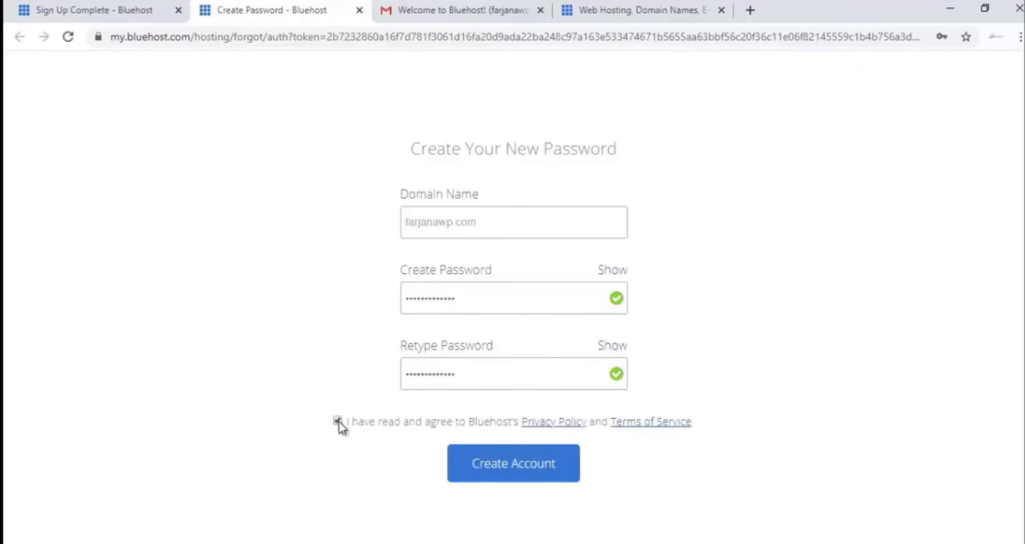
left_click(521, 471)
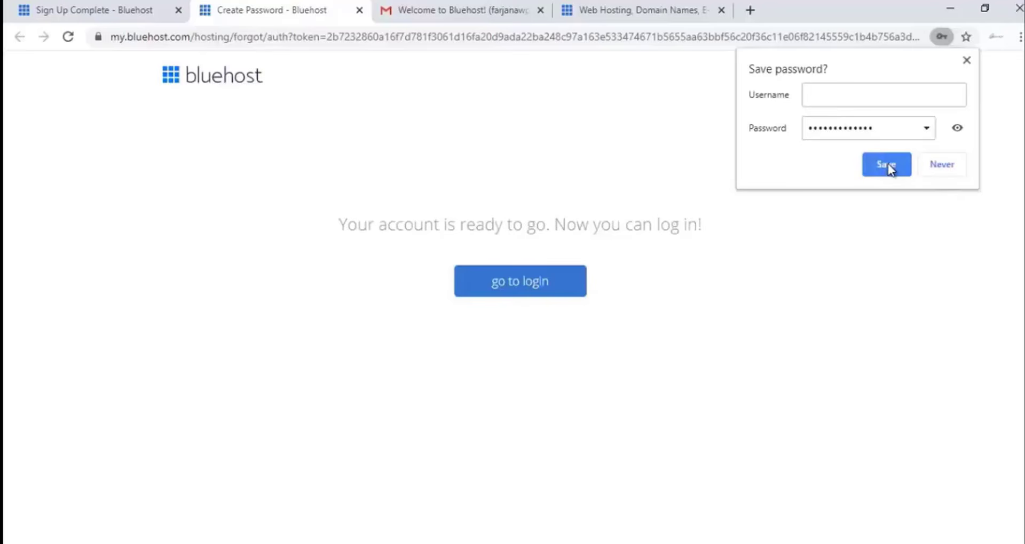
left_click(885, 167)
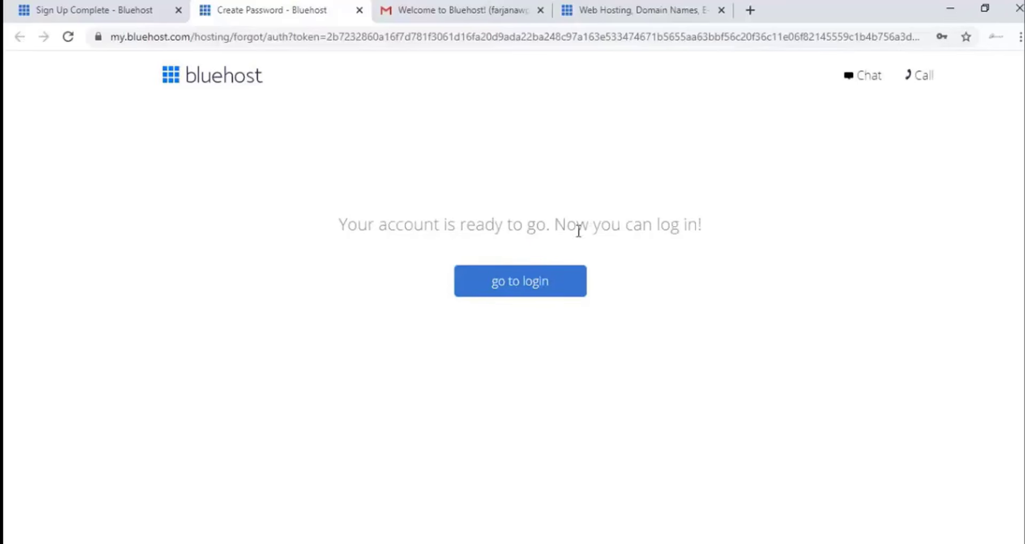
left_click(530, 287)
scroll(330, 451, "down", 3)
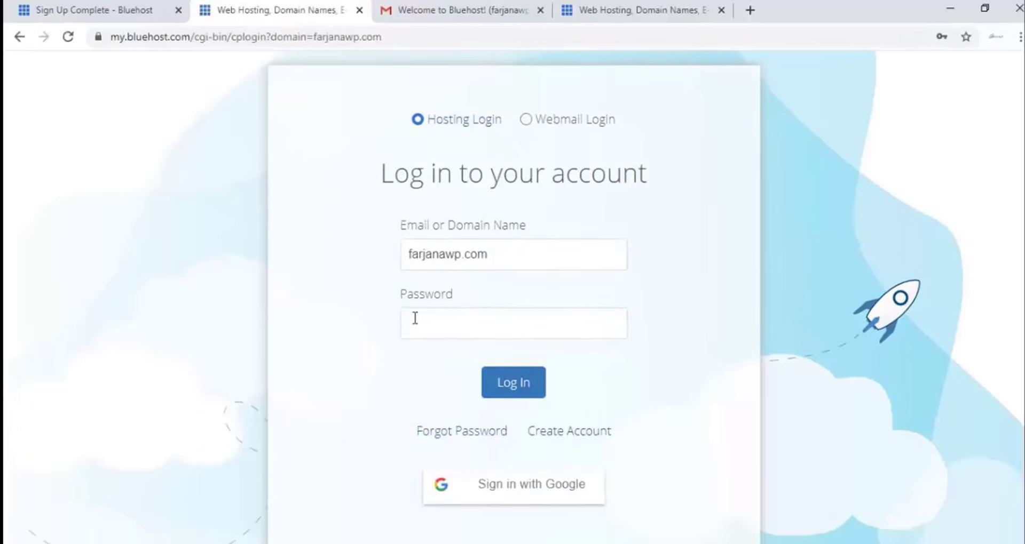
Step: Log in to the hosting account and skip the site setup questions
left_click(468, 331)
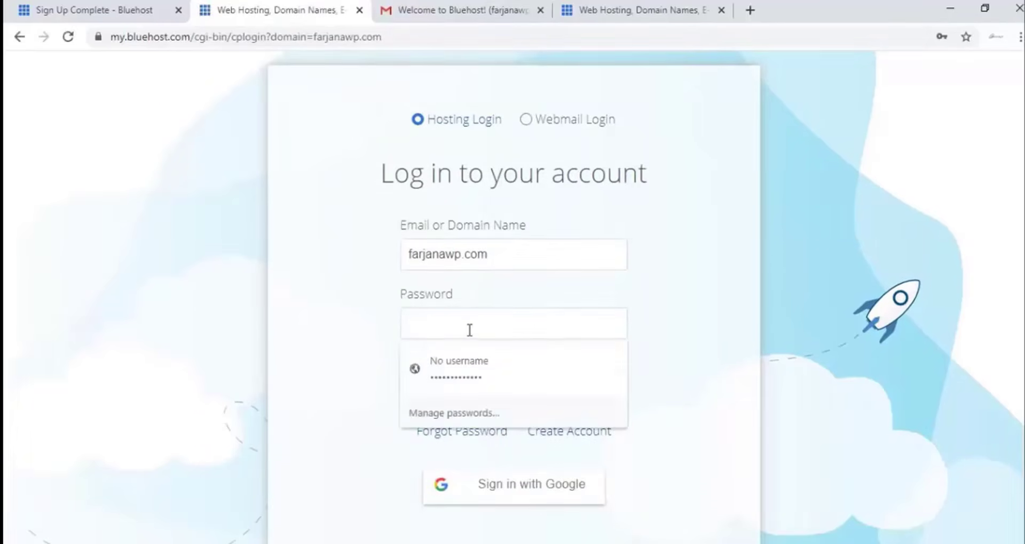
left_click(373, 318)
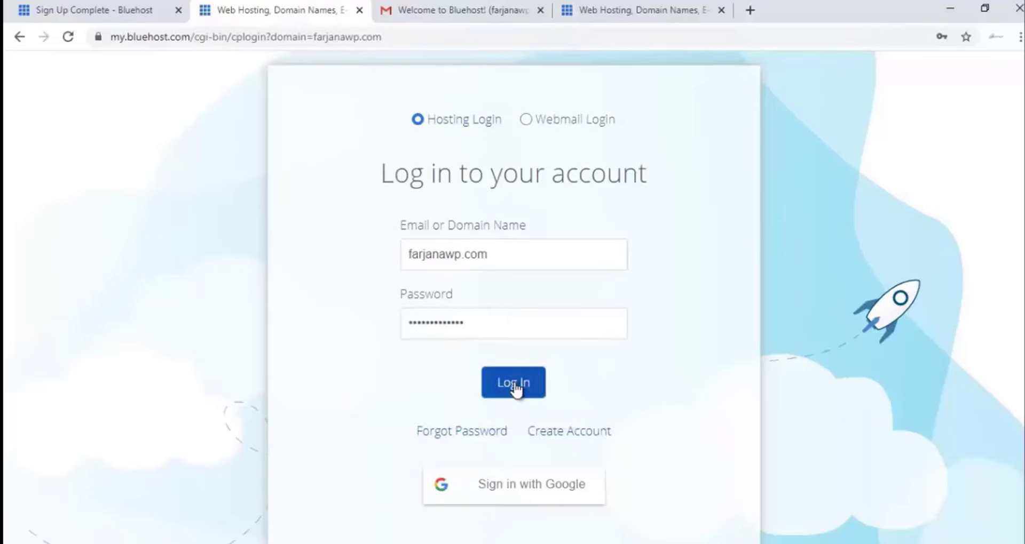
left_click(502, 380)
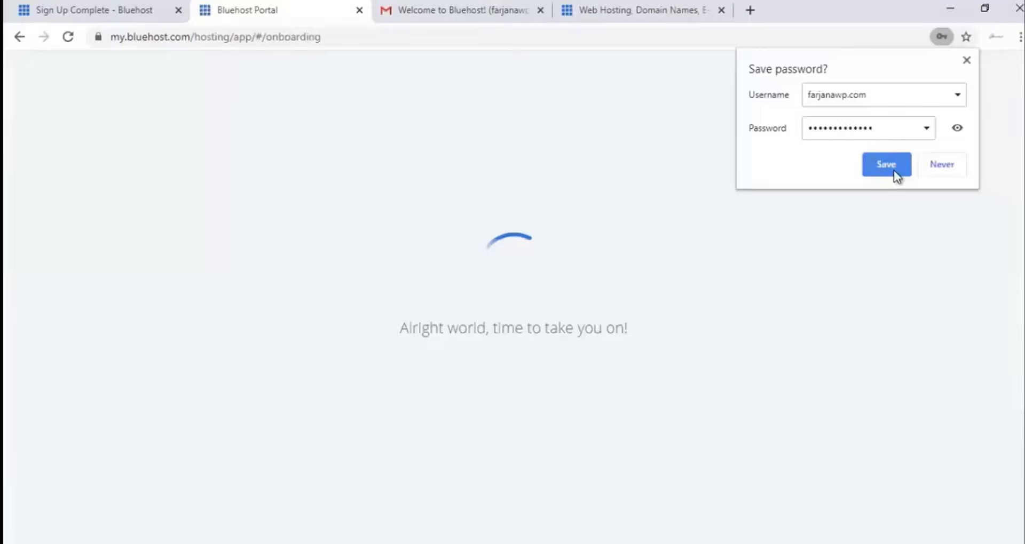
left_click(892, 169)
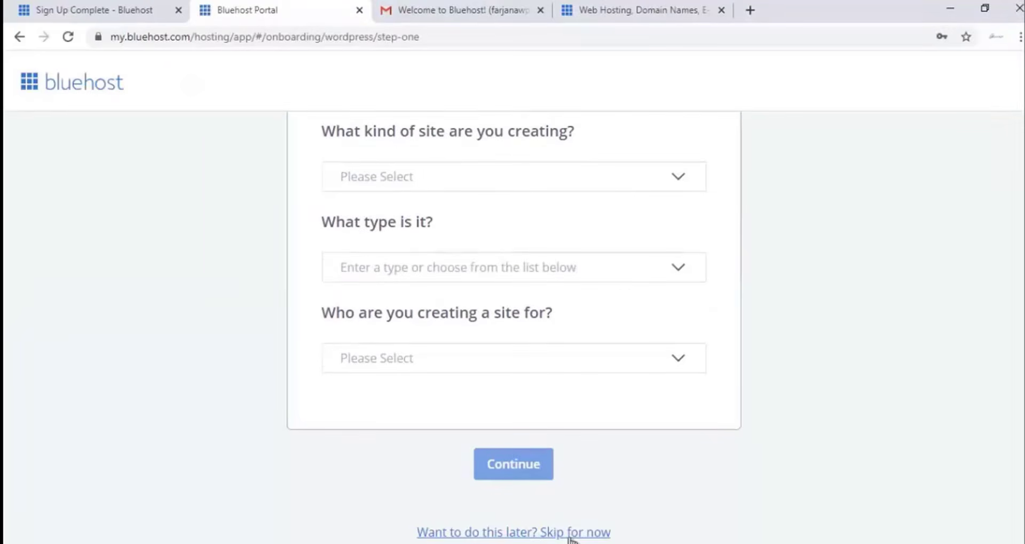
left_click(556, 532)
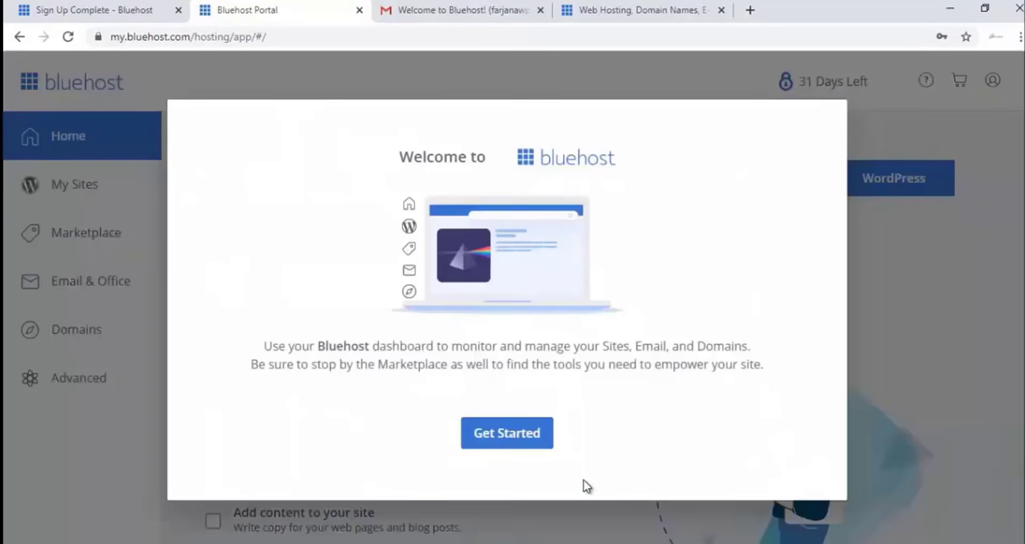
left_click(539, 443)
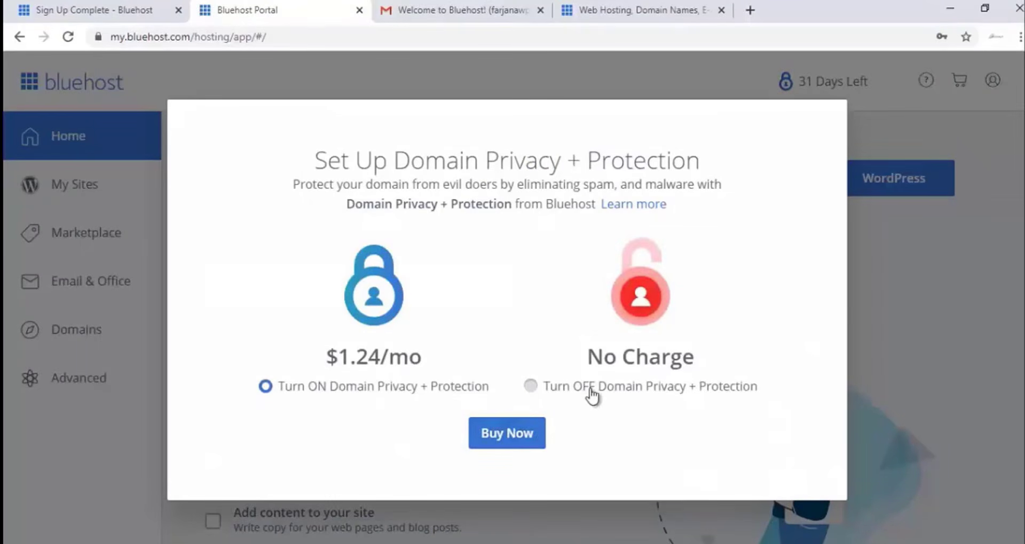
Step: Decline paid domain privacy, then start a new WordPress site from My Sites
left_click(591, 396)
left_click(552, 434)
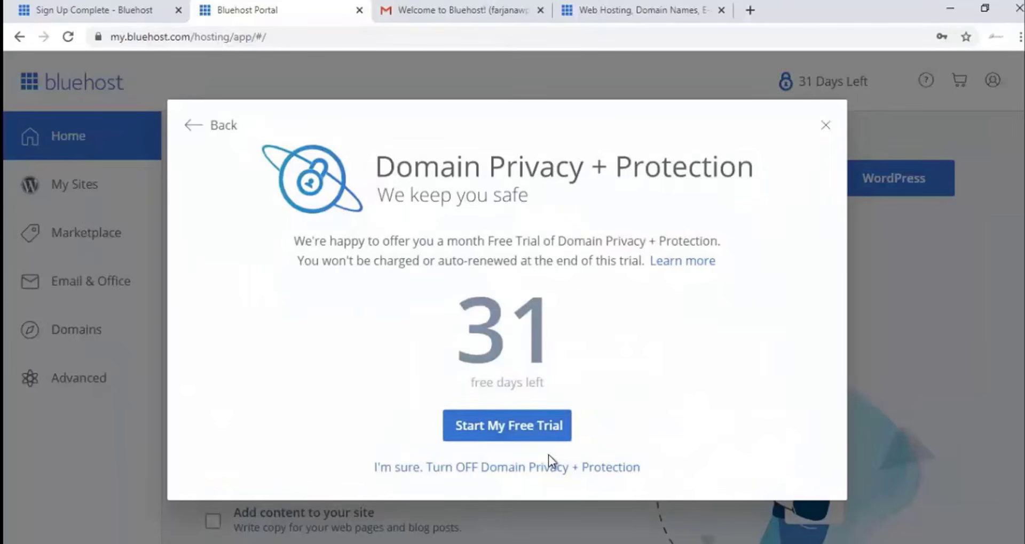
left_click(551, 470)
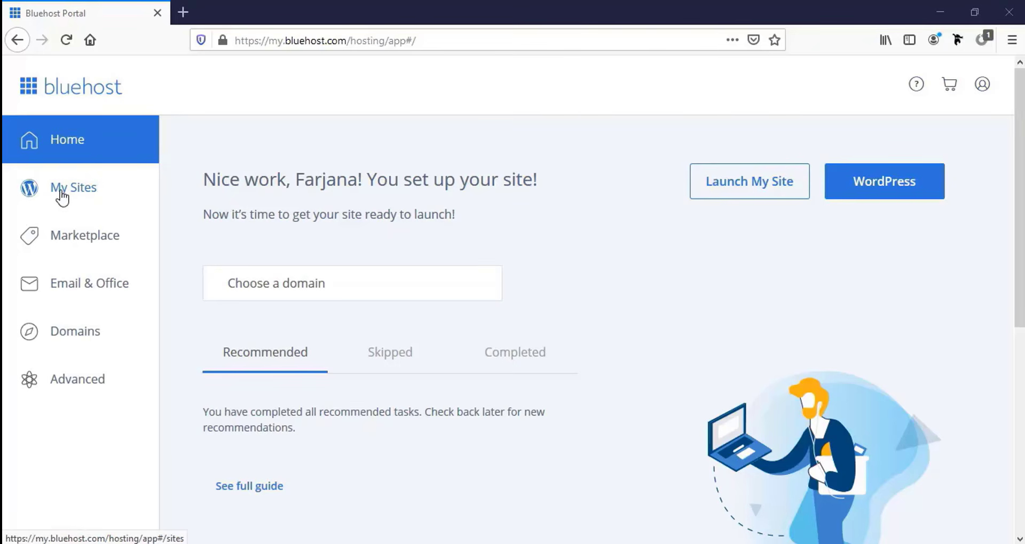
left_click(78, 196)
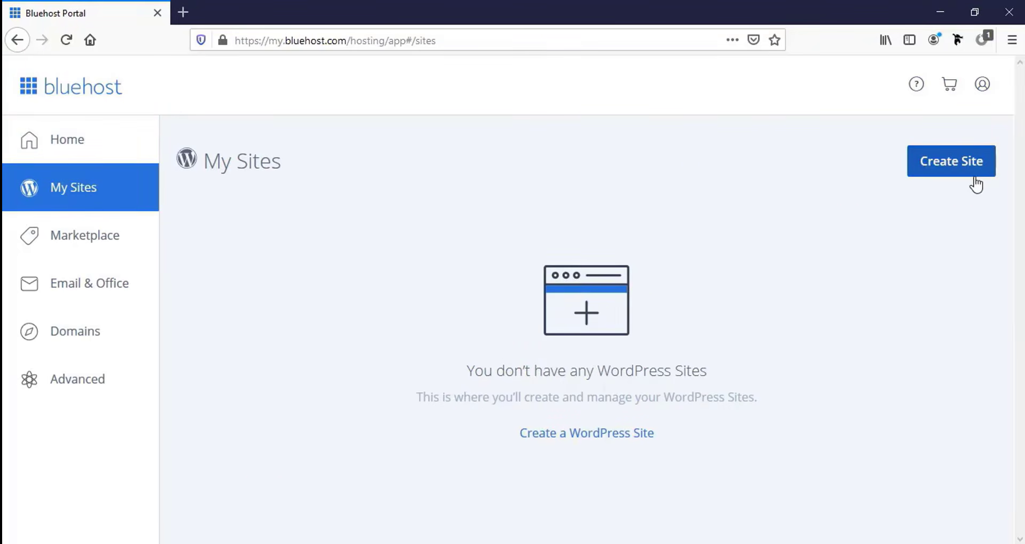
left_click(938, 169)
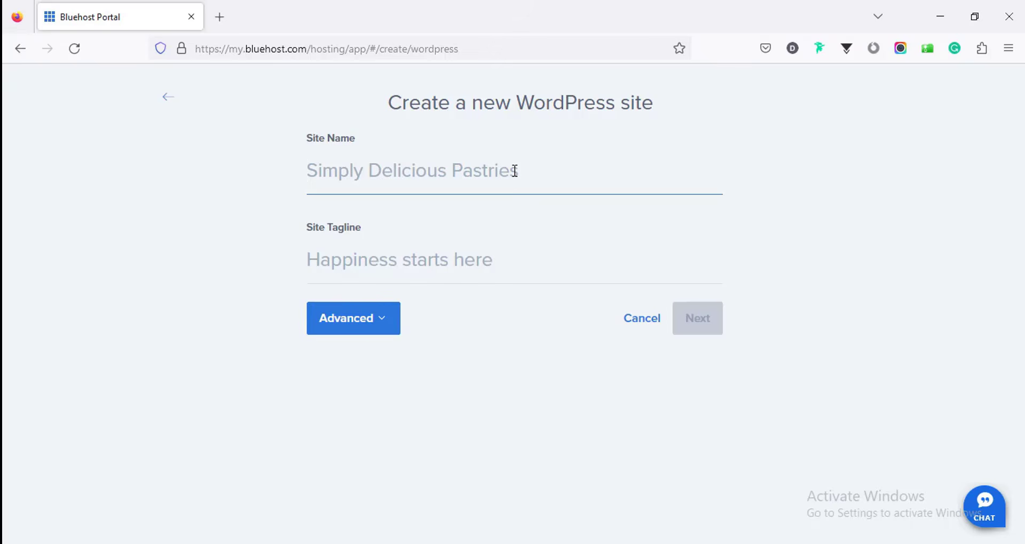
Step: Name the site 'Wordpress Website' and add a 'Complete Website by …' tagline naming the author
type("Word")
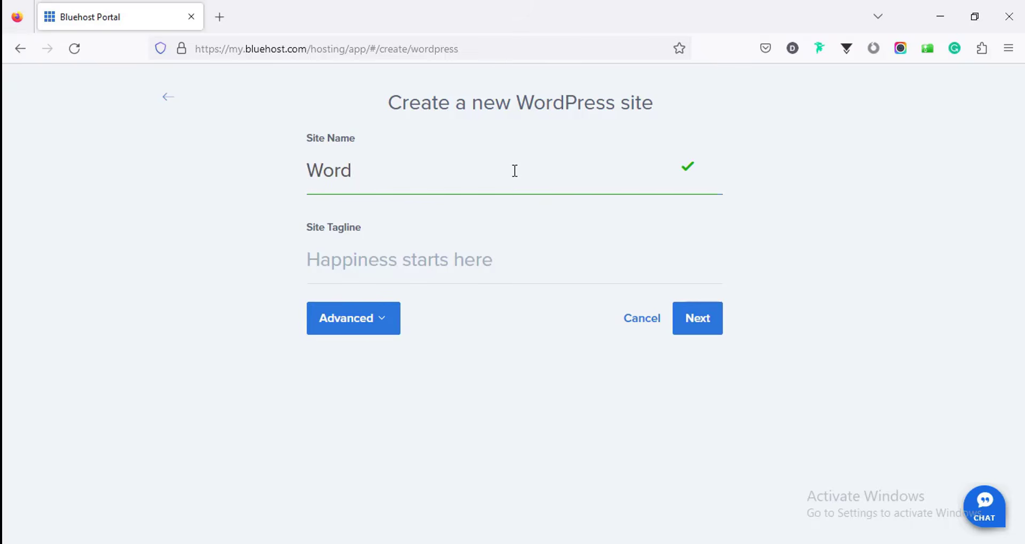
type("press Website")
left_click(399, 256)
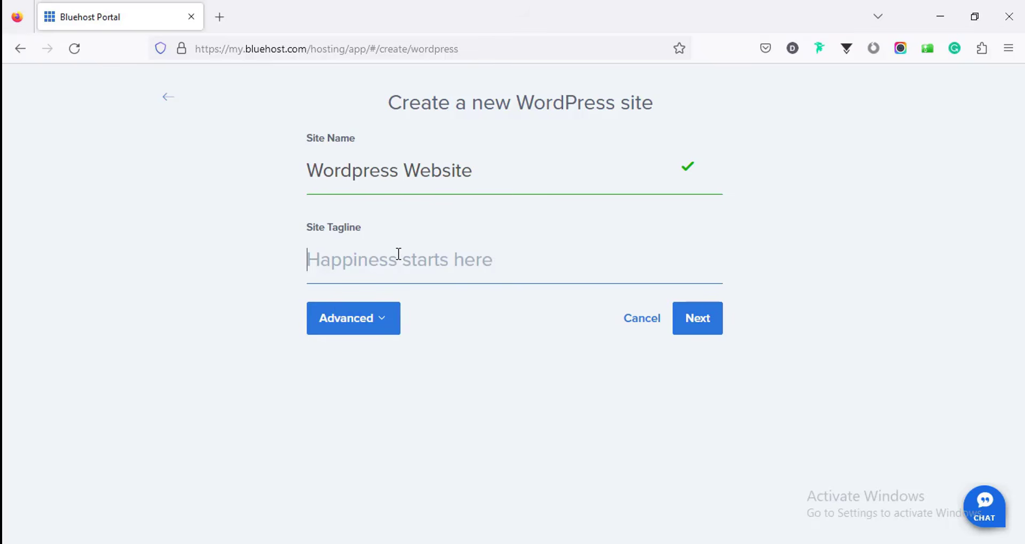
type("Complete Website by Farjana")
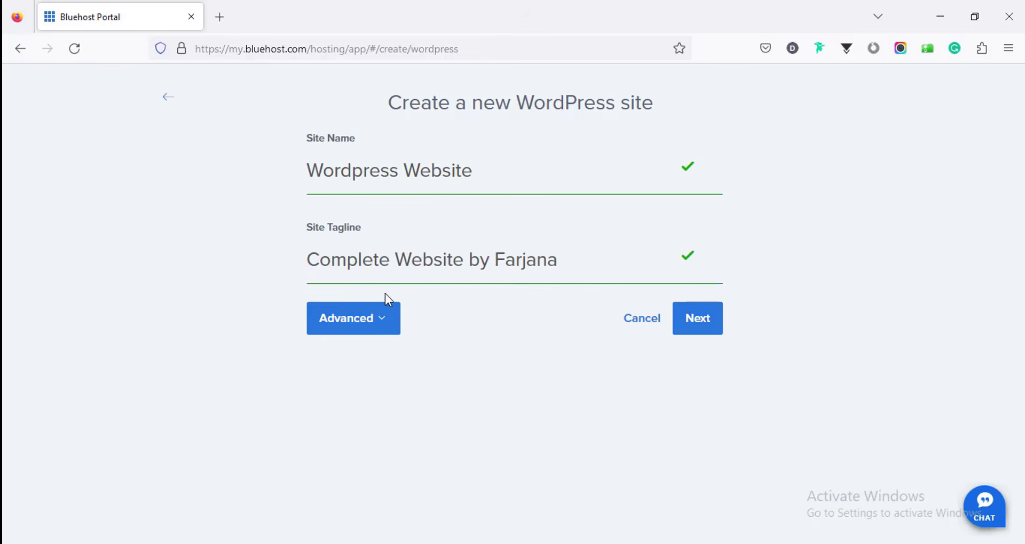
Step: Autofill the admin email, username and password under Advanced, then proceed to domain selection
left_click(376, 331)
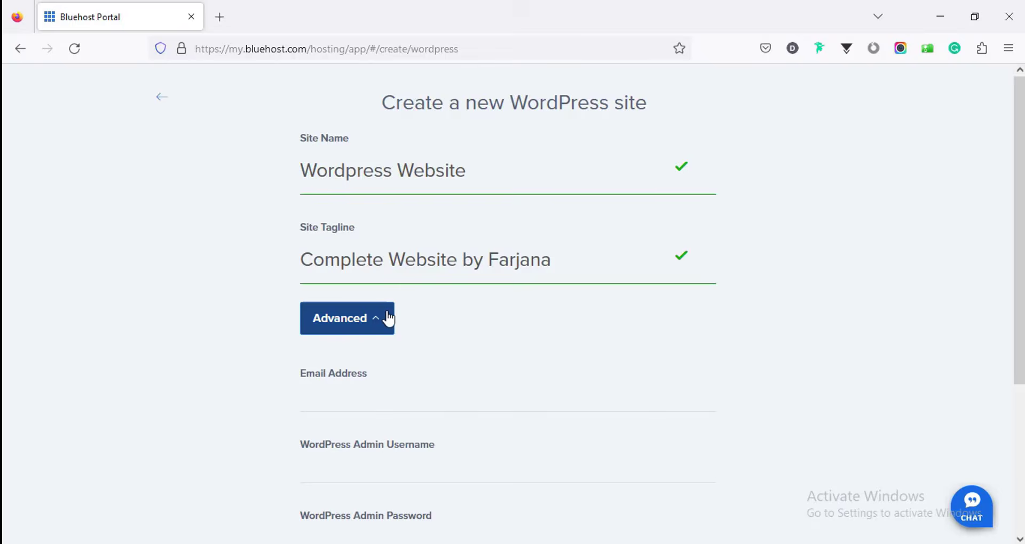
scroll(417, 315, "down", 3)
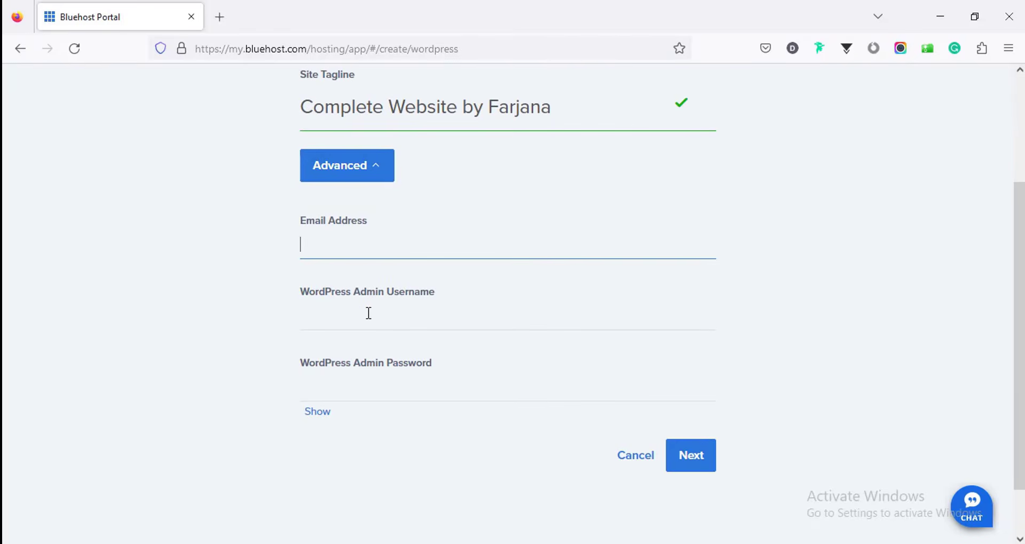
left_click(368, 312)
left_click(309, 306)
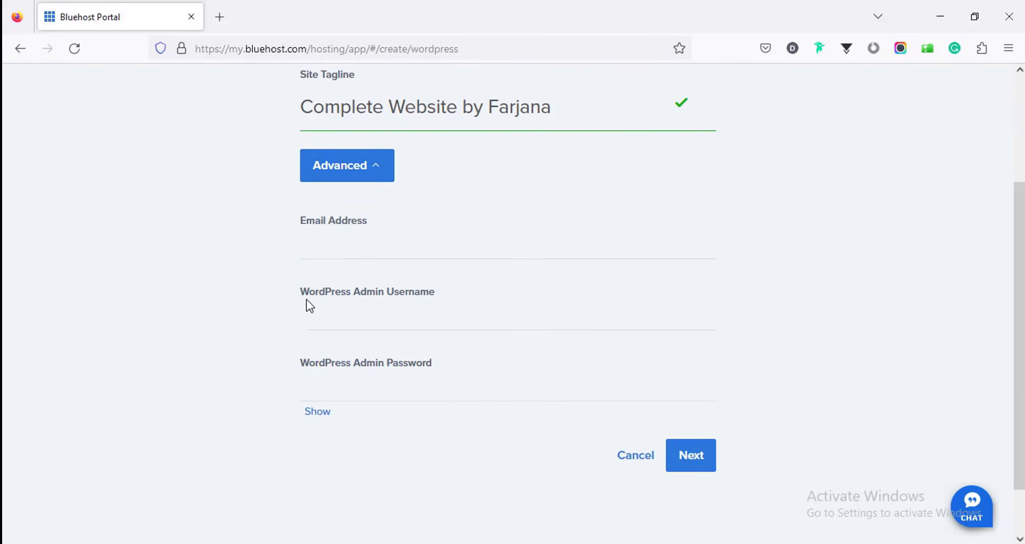
scroll(338, 278, "up", 3)
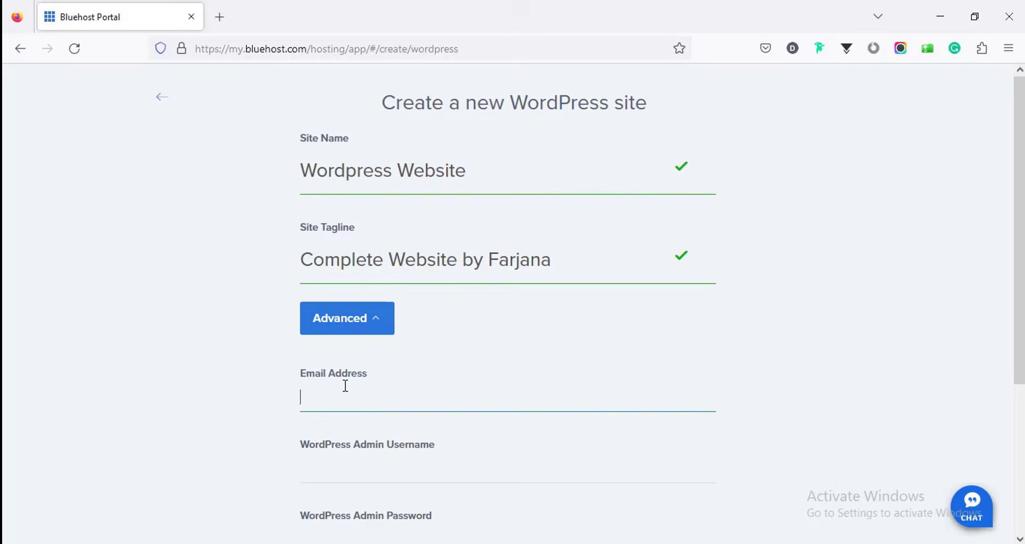
scroll(343, 384, "down", 4)
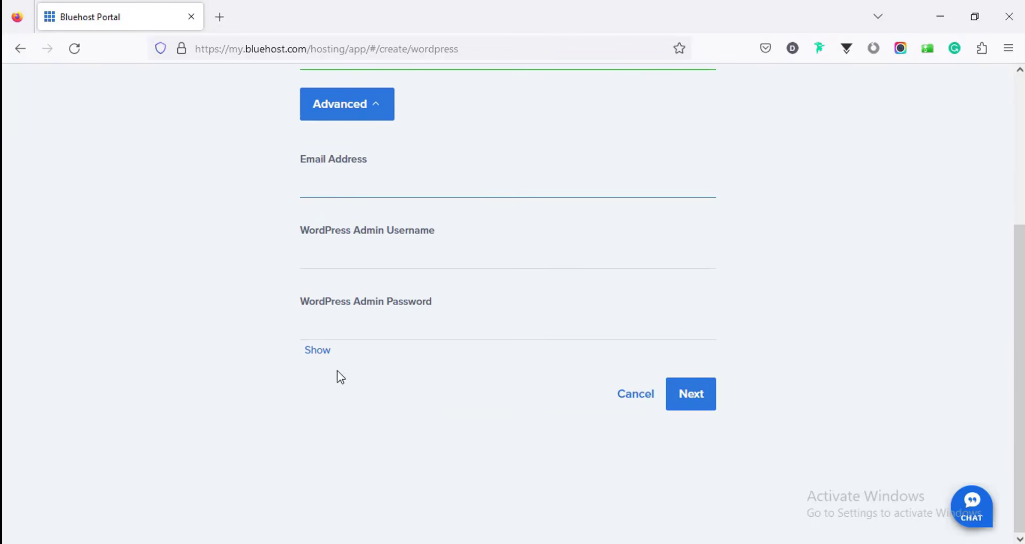
left_click(330, 187)
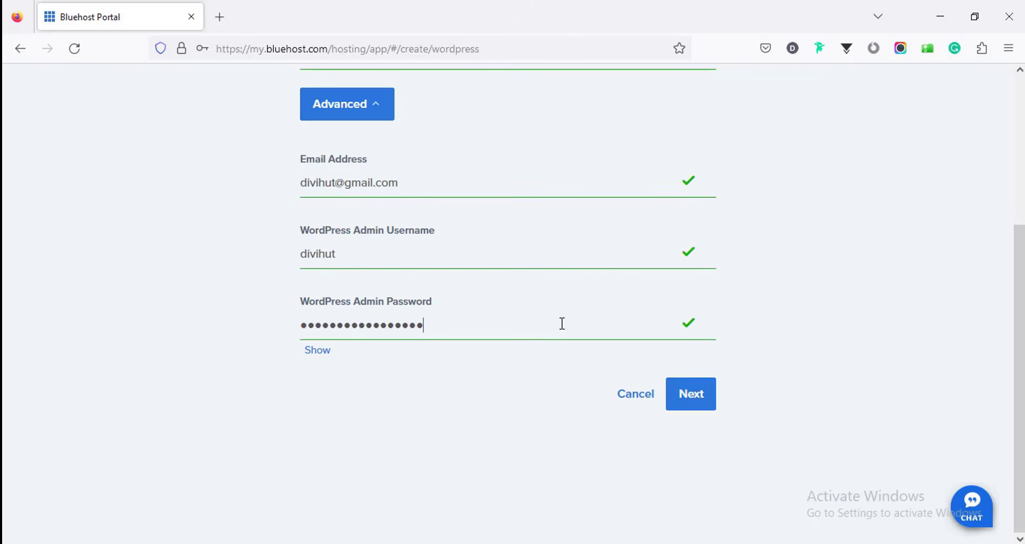
left_click(701, 402)
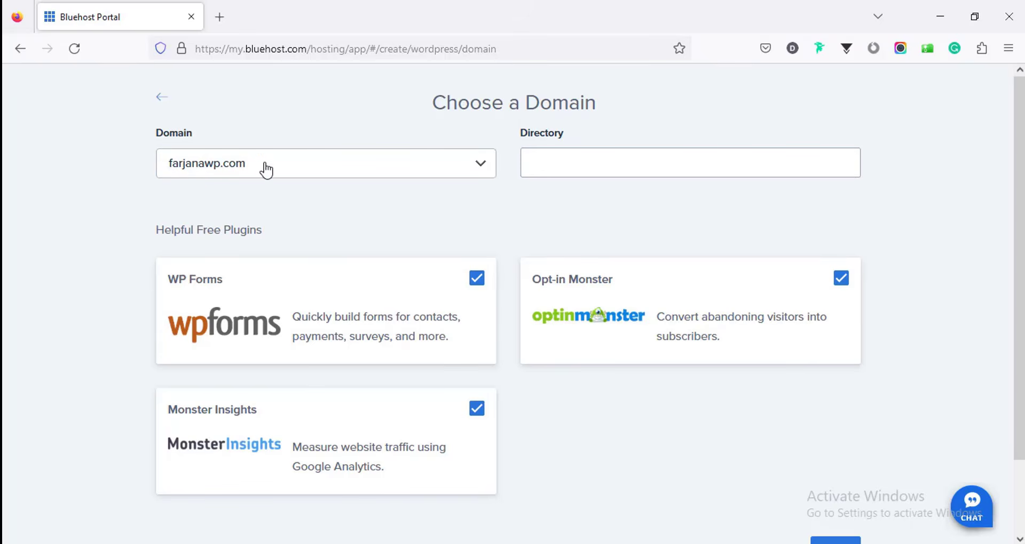
Step: Uncheck WP Forms, Monster Insights and Opt-in Monster, then start building the site
left_click(538, 168)
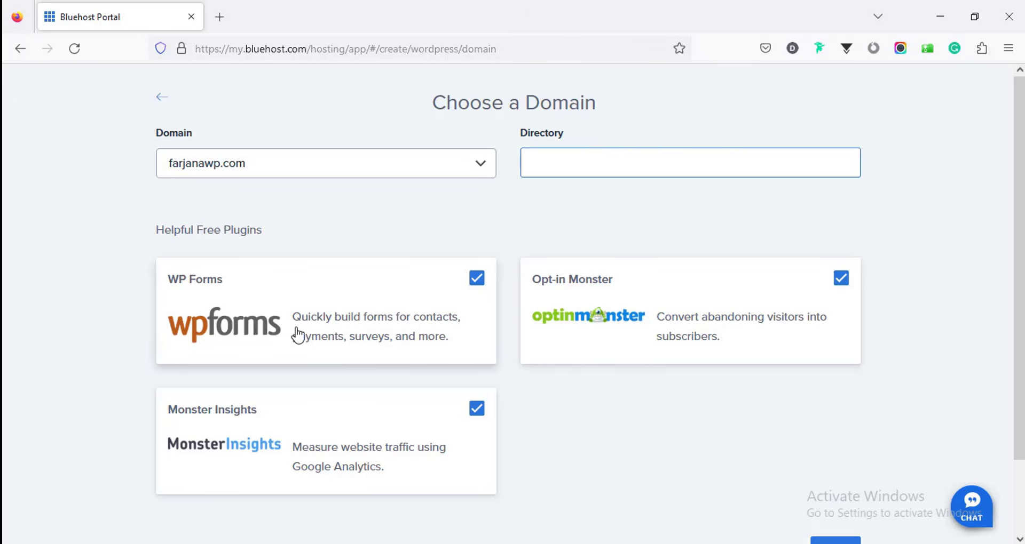
scroll(297, 335, "down", 3)
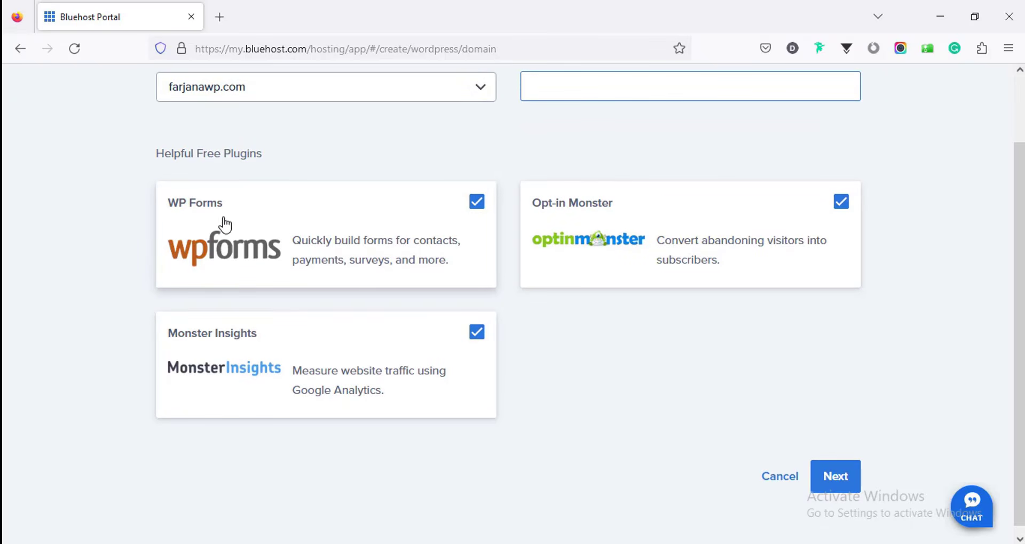
left_click(477, 202)
left_click(477, 333)
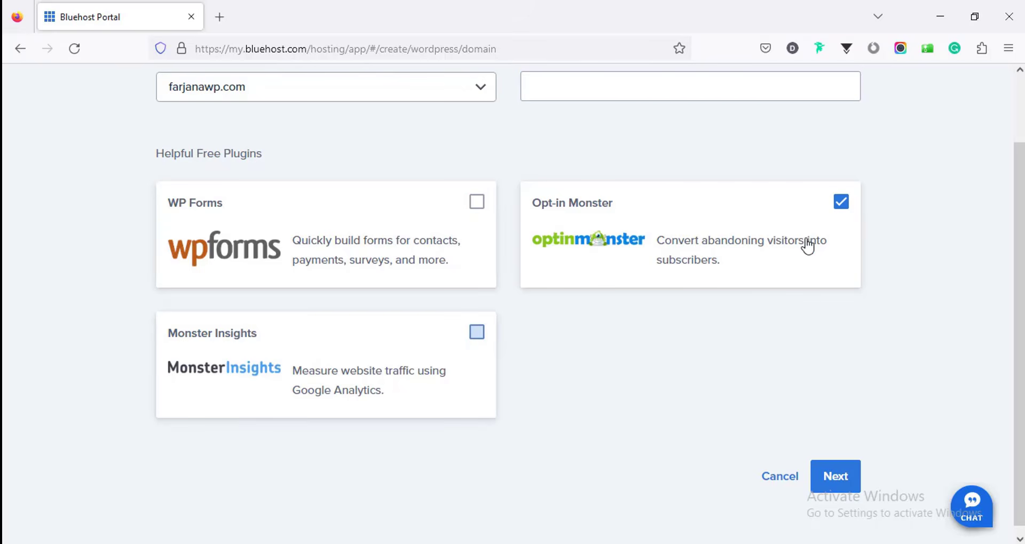
left_click(841, 202)
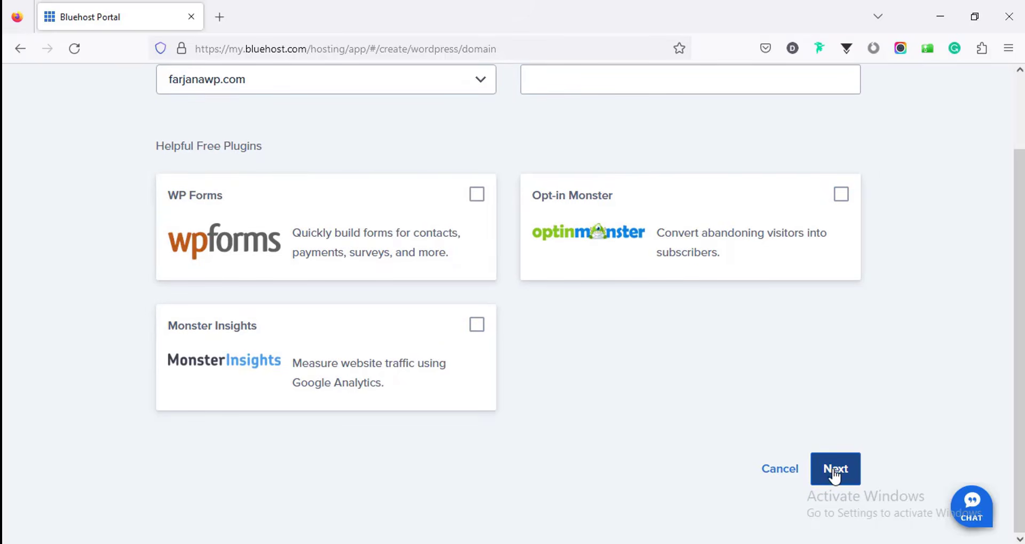
left_click(835, 474)
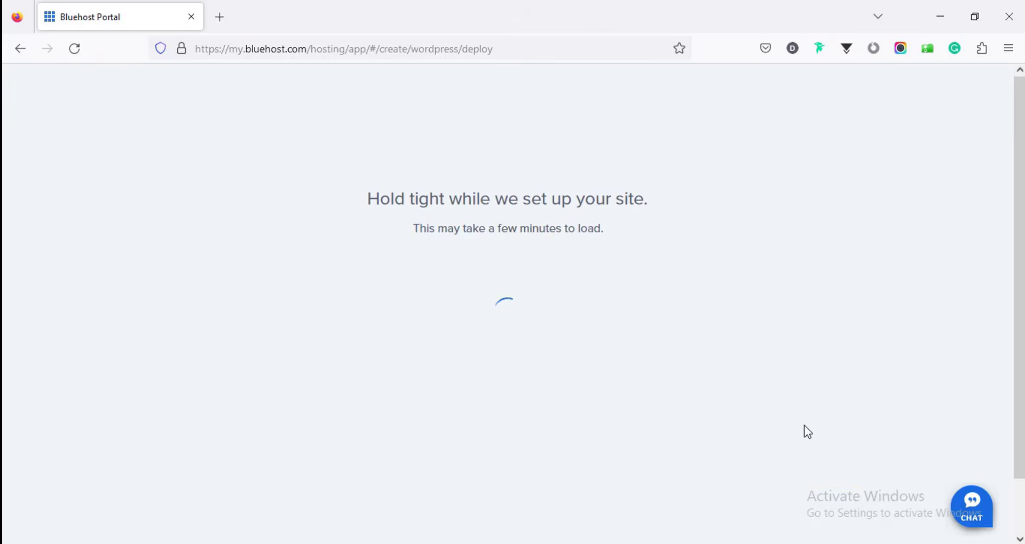
Step: Skip the site-purpose question, then log into the newly installed WordPress admin
scroll(810, 273, "down", 4)
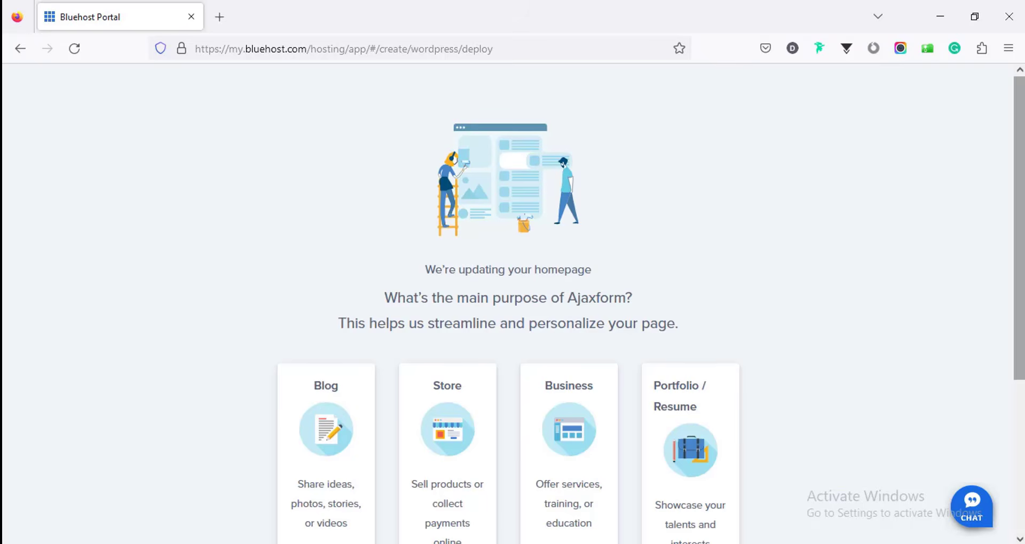
left_click(525, 472)
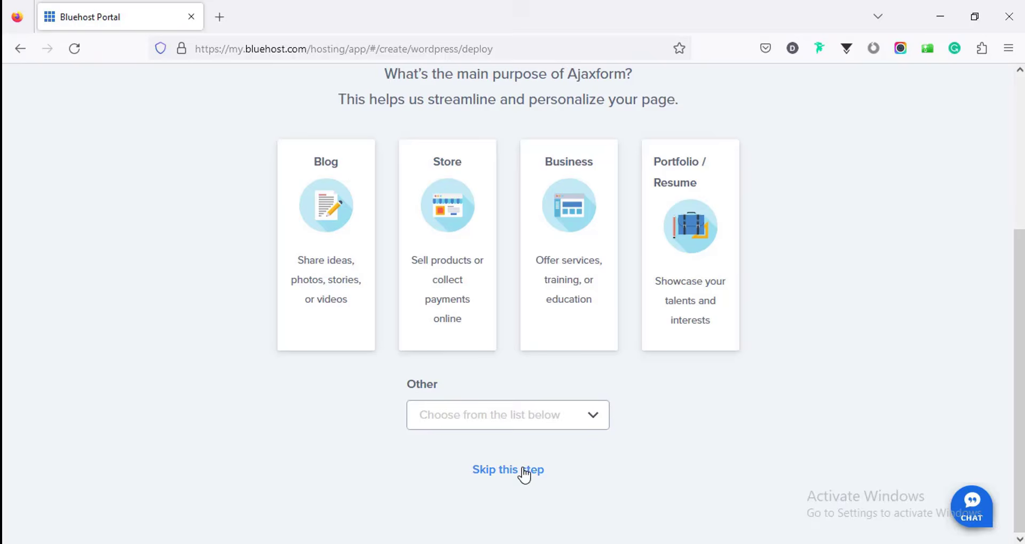
scroll(550, 368, "up", 1)
scroll(551, 356, "up", 3)
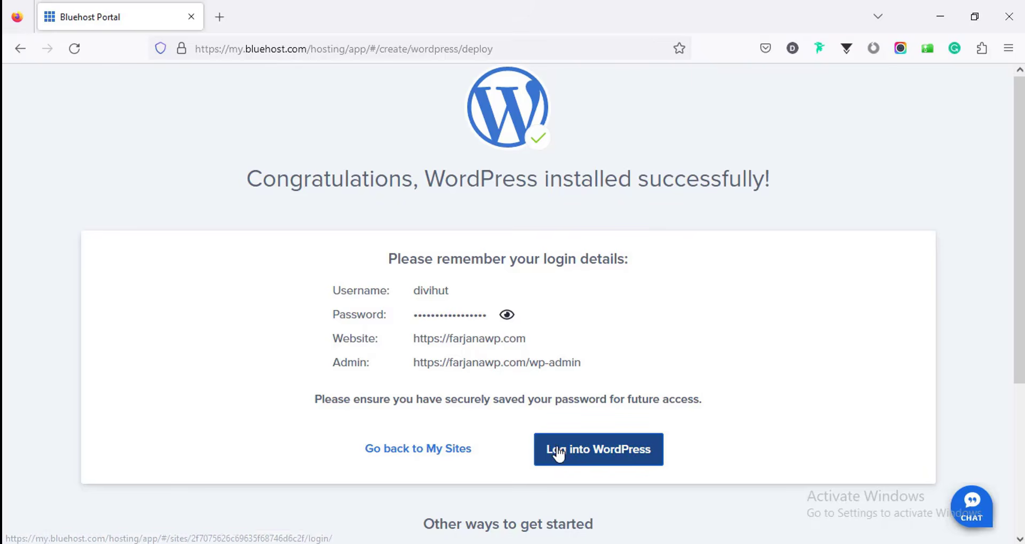
left_click(583, 455)
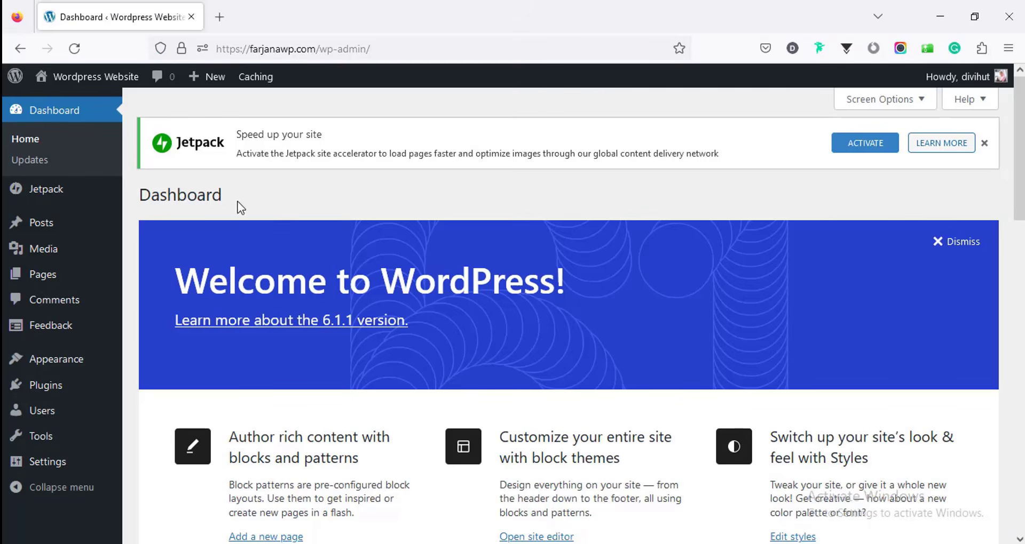
Step: Open the live site in a new tab, then go to the Appearance themes page
mouse_move(101, 79)
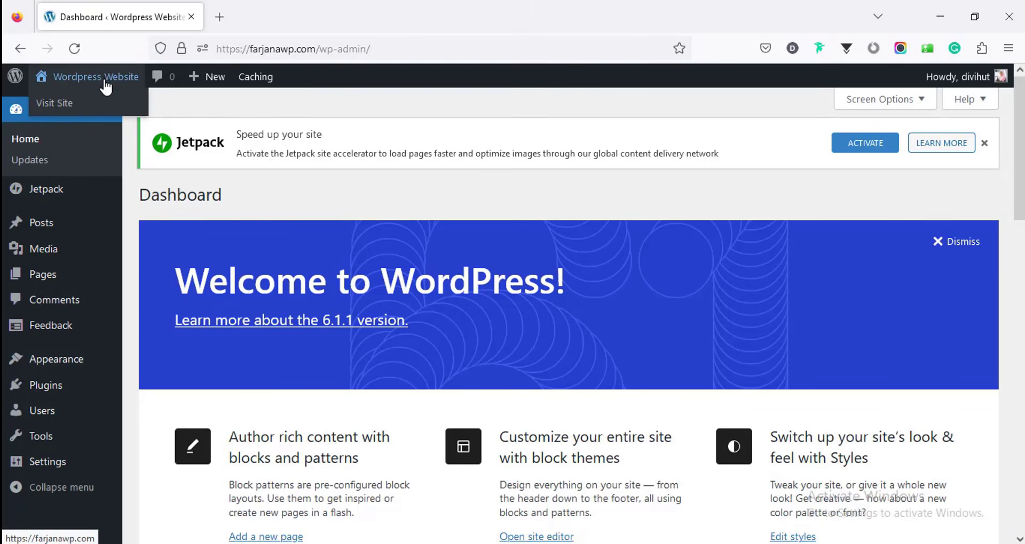
left_click(98, 110)
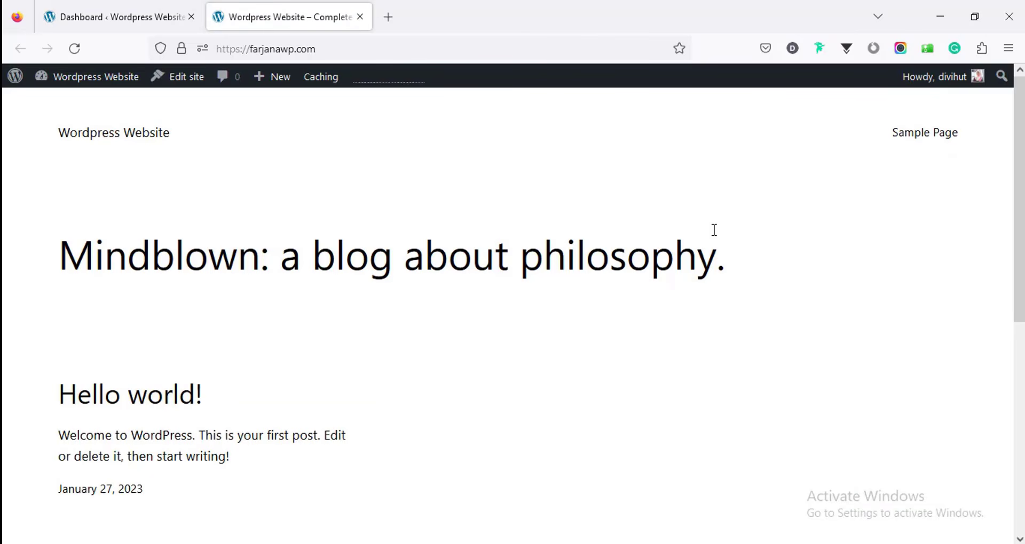
scroll(1019, 214, "down", 3)
key("ctrl+shift+Tab")
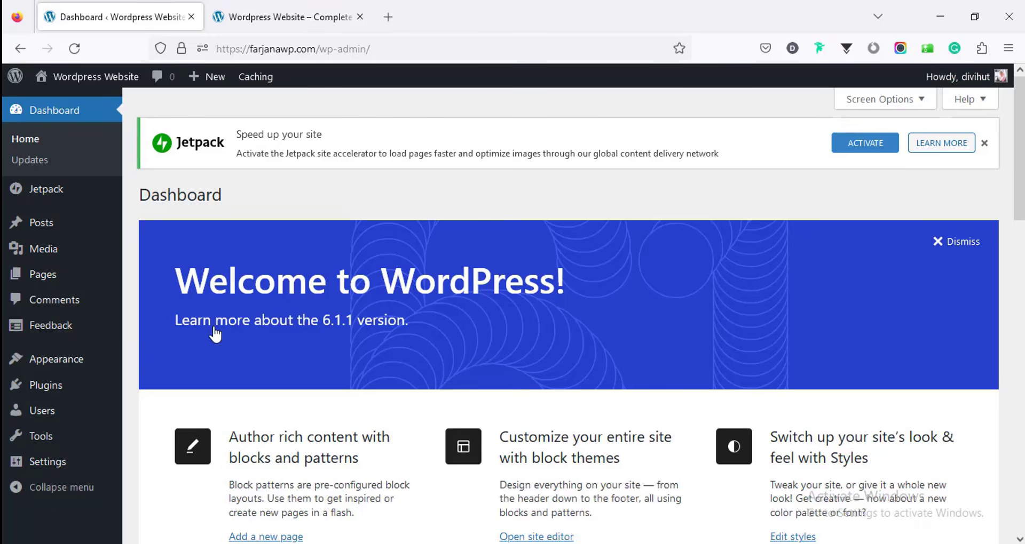
left_click(71, 365)
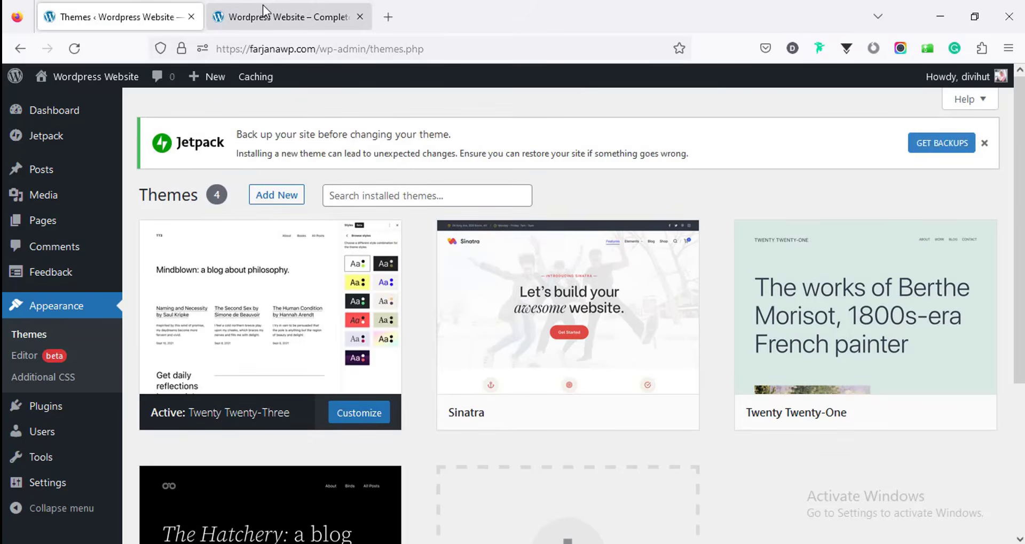
Step: Activate the Sinatra theme and reload the front page to see its new layout
left_click(263, 7)
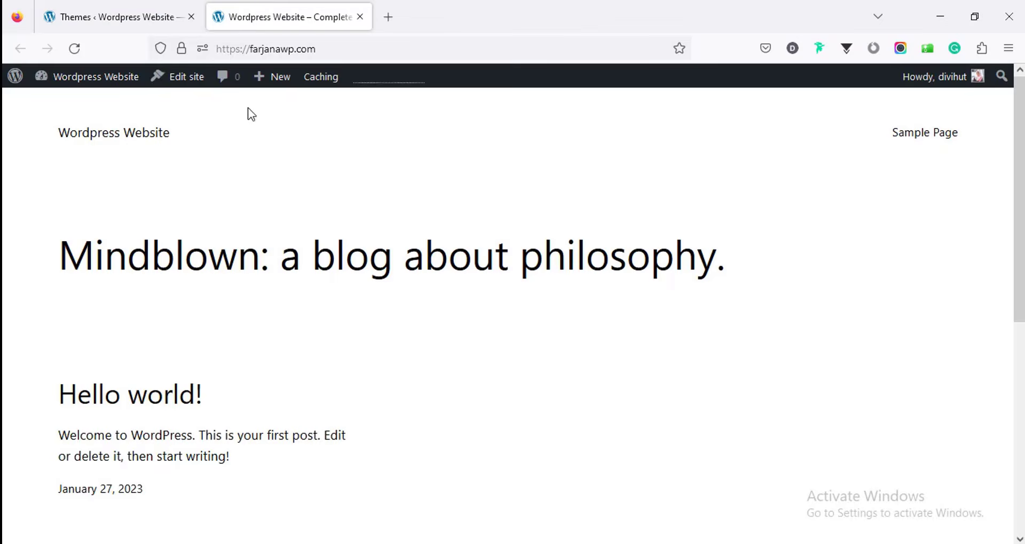
left_click(148, 15)
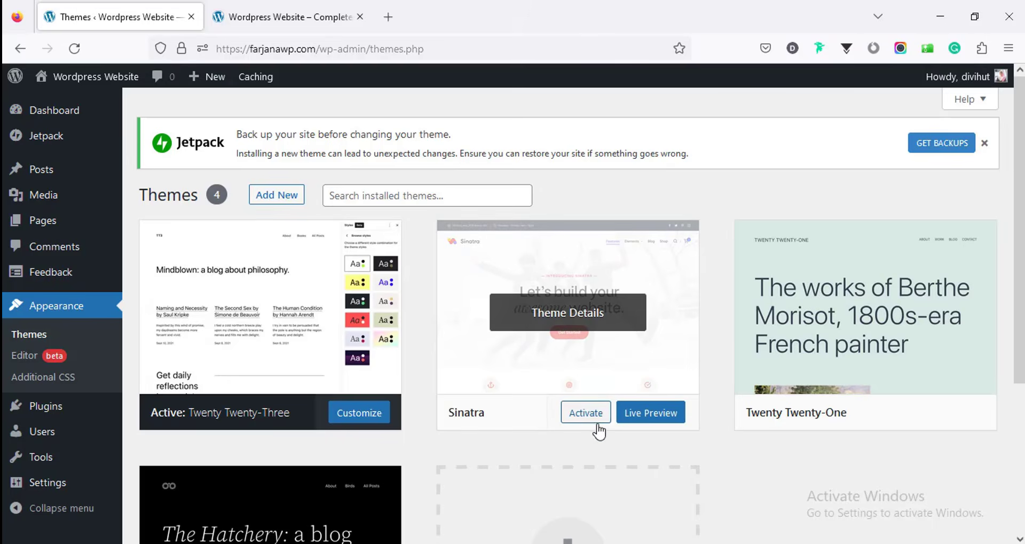
left_click(587, 420)
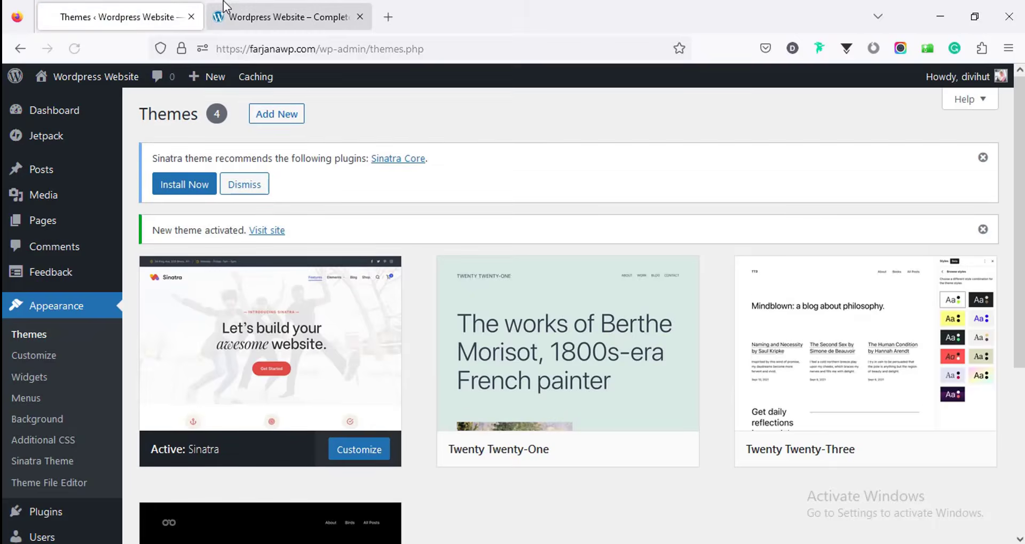
left_click(231, 3)
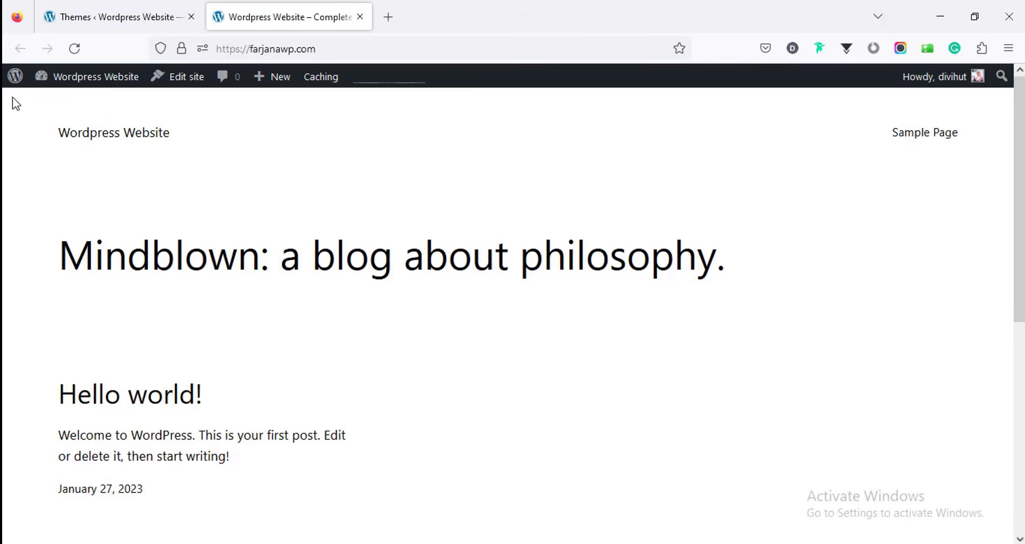
left_click(73, 48)
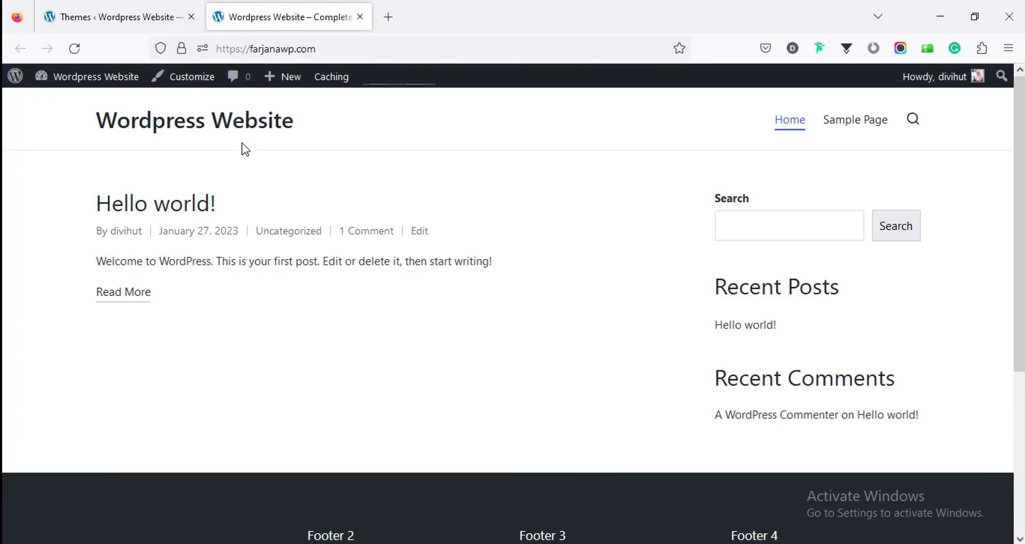
left_click(100, 7)
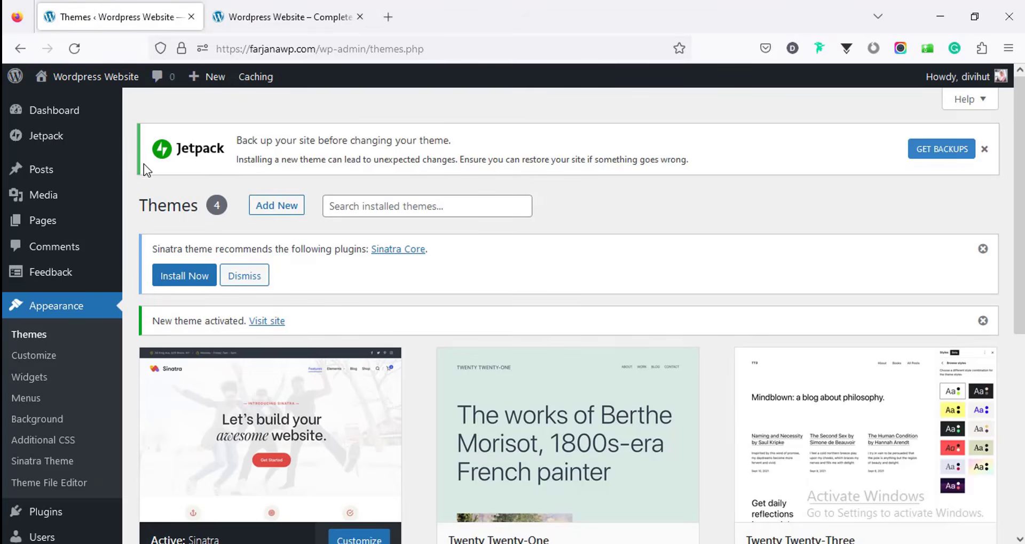
Step: Review the Dashboard panels, confirming WordPress 6.1.1 running the Sinatra theme
left_click(61, 122)
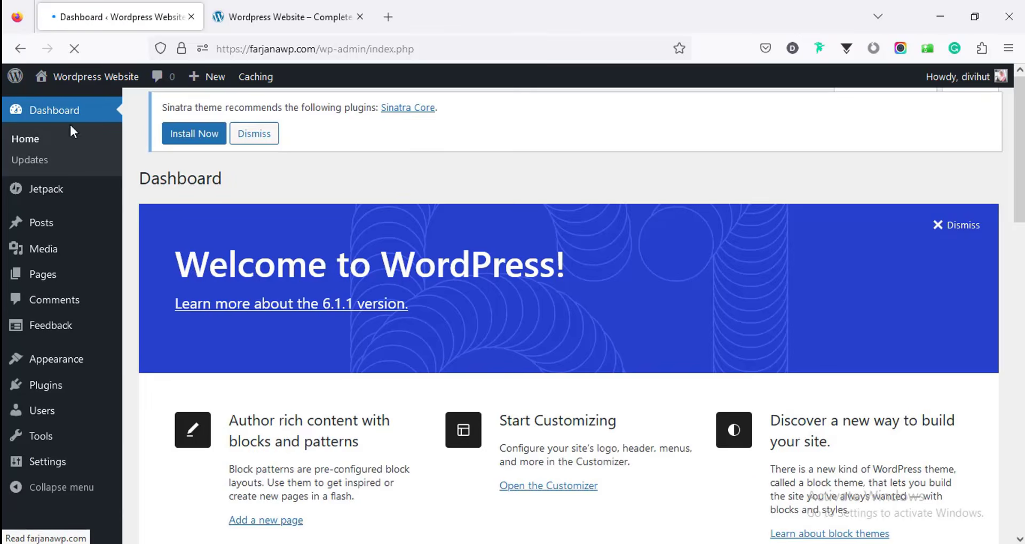
scroll(378, 302, "down", 2)
scroll(377, 306, "down", 12)
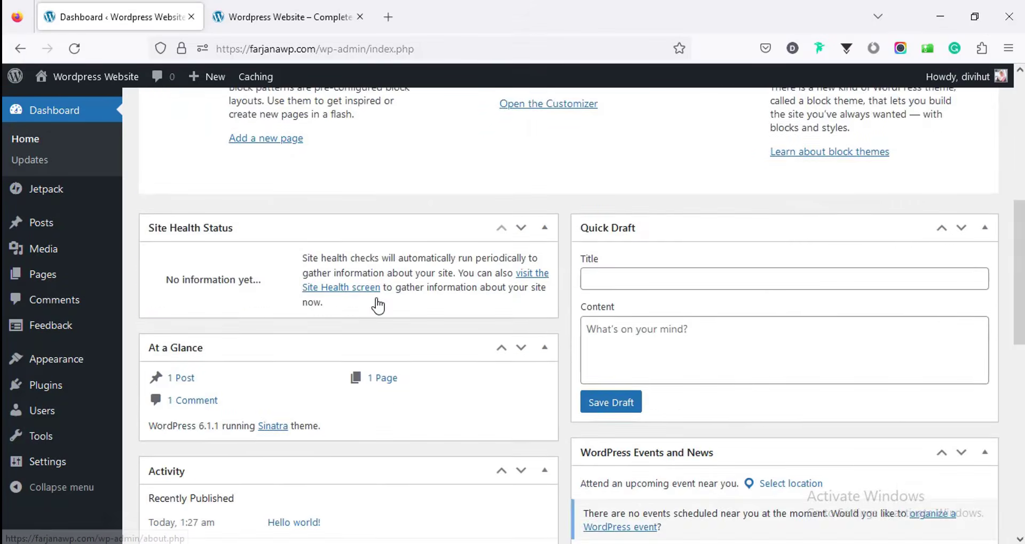
scroll(379, 304, "down", 2)
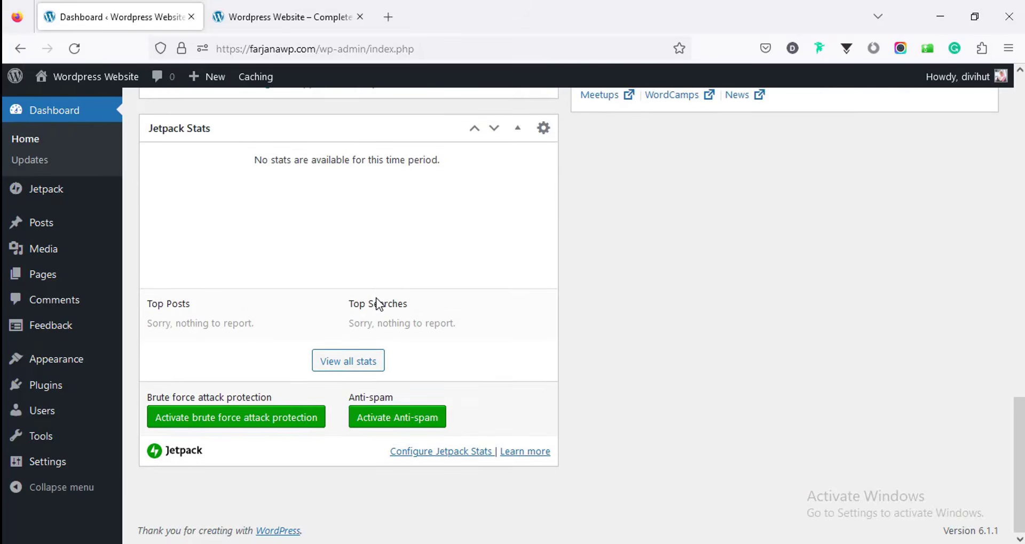
scroll(379, 304, "up", 8)
scroll(379, 304, "up", 7)
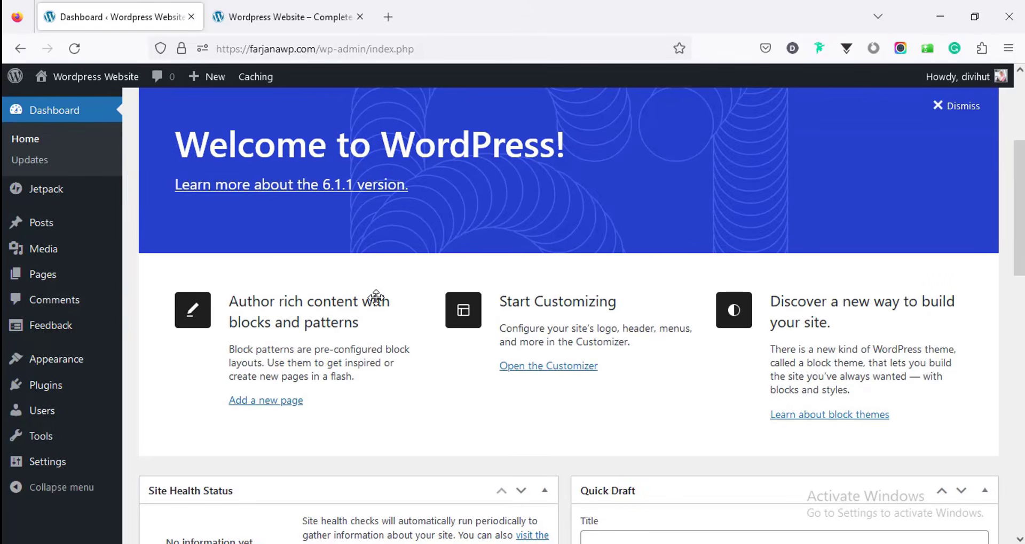
mouse_move(62, 394)
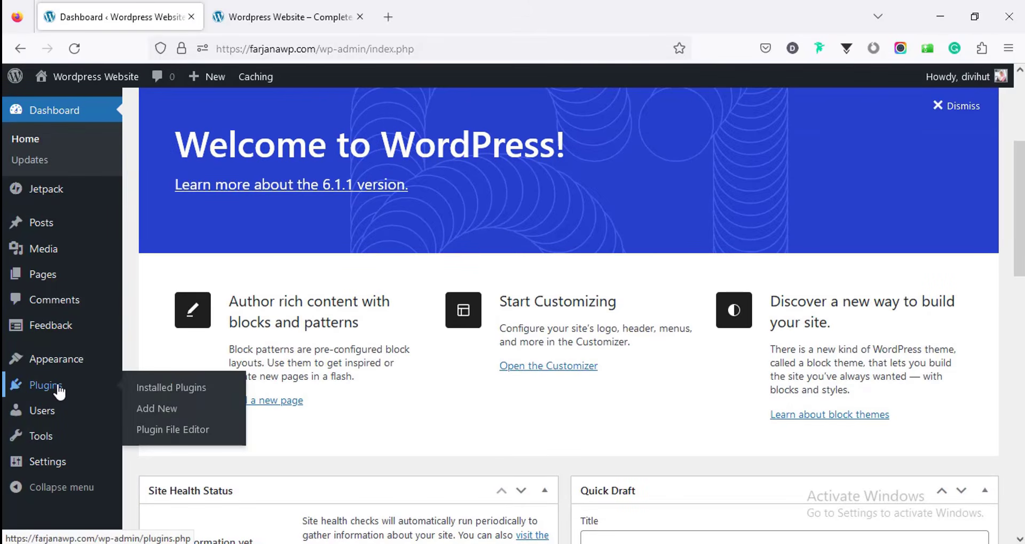
Step: Select all six installed plugins and bulk-deactivate them
scroll(247, 303, "down", 6)
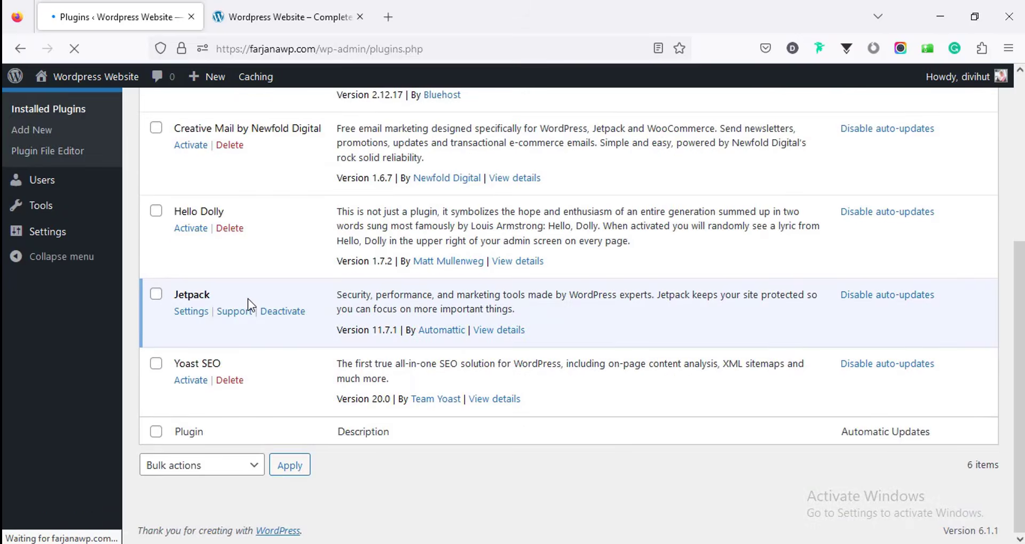
scroll(248, 302, "up", 6)
left_click(155, 198)
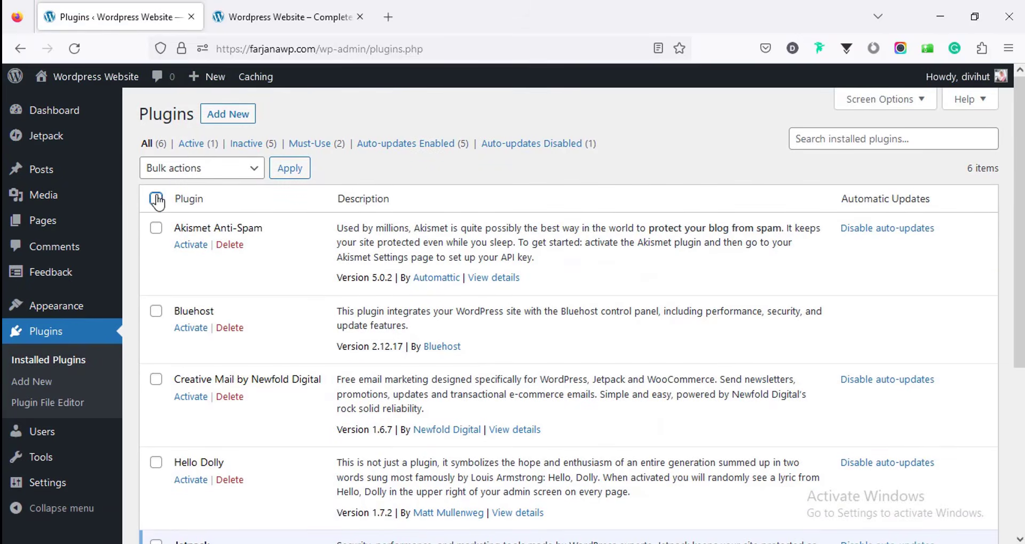
left_click(200, 248)
left_click(200, 318)
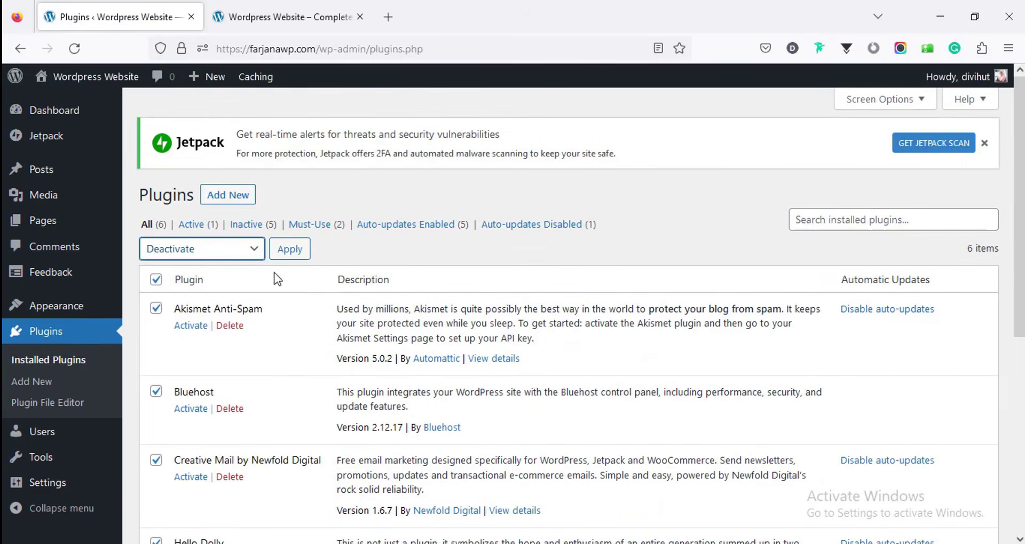
left_click(294, 252)
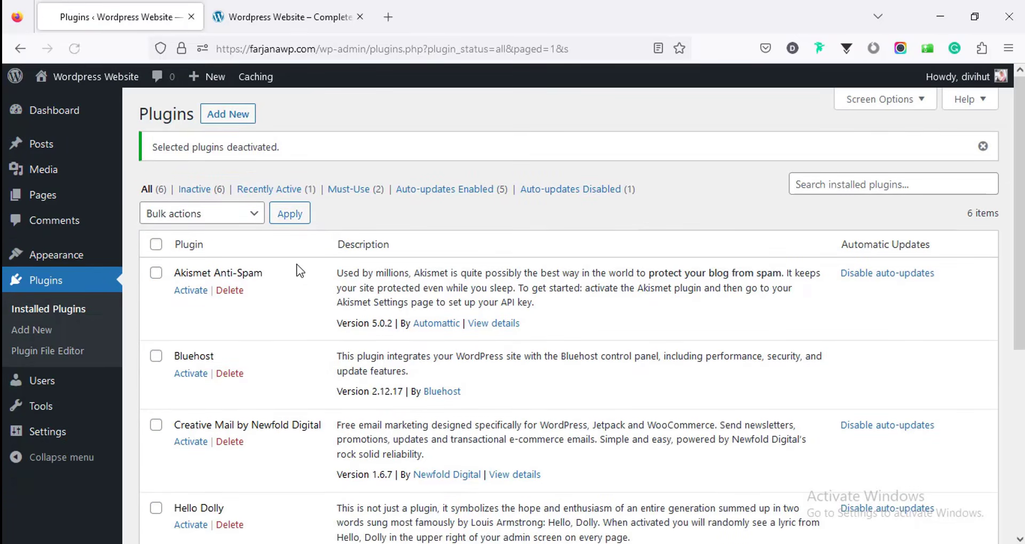
Step: Bulk-delete the deactivated plugins and their data, confirming with OK
left_click(170, 215)
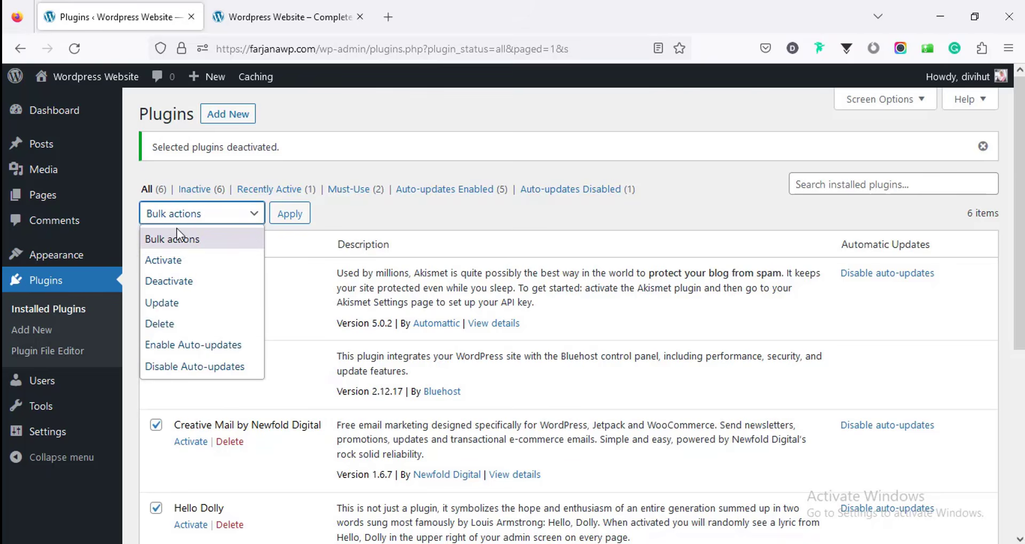
left_click(195, 324)
left_click(295, 219)
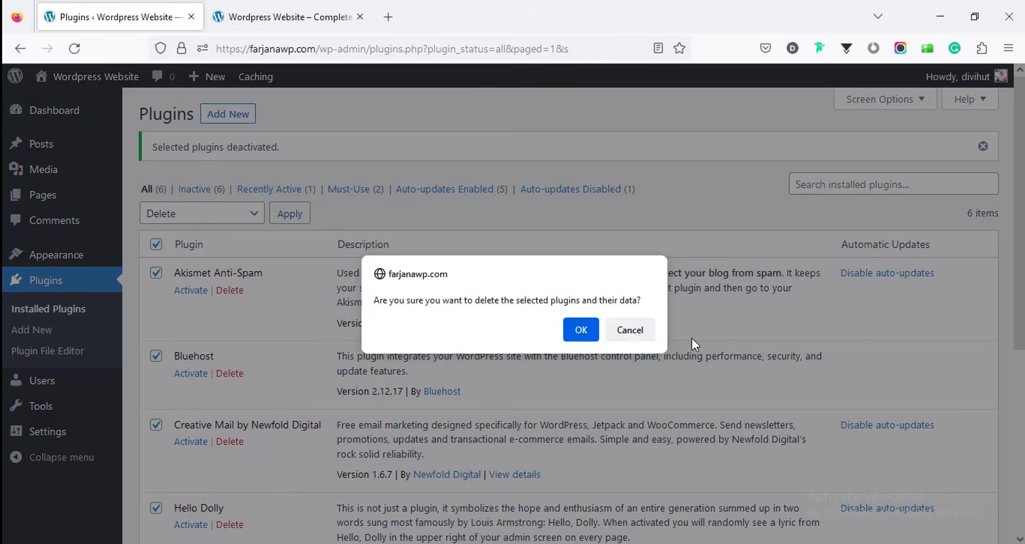
left_click(569, 331)
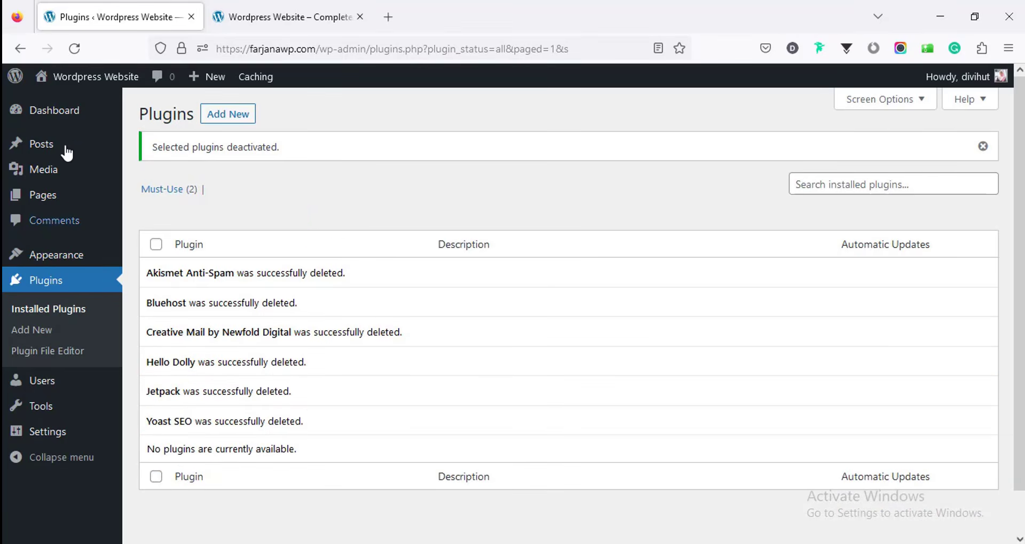
left_click(73, 119)
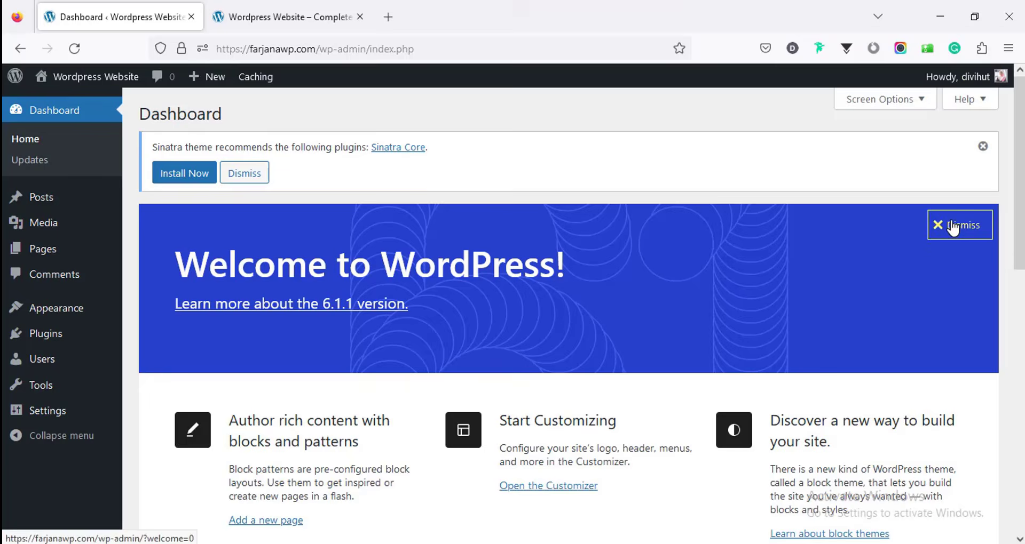
Step: Dismiss Welcome and Sinatra notices; collapse At a Glance, Site Health, Quick Draft, Activity, Events widgets
left_click(952, 226)
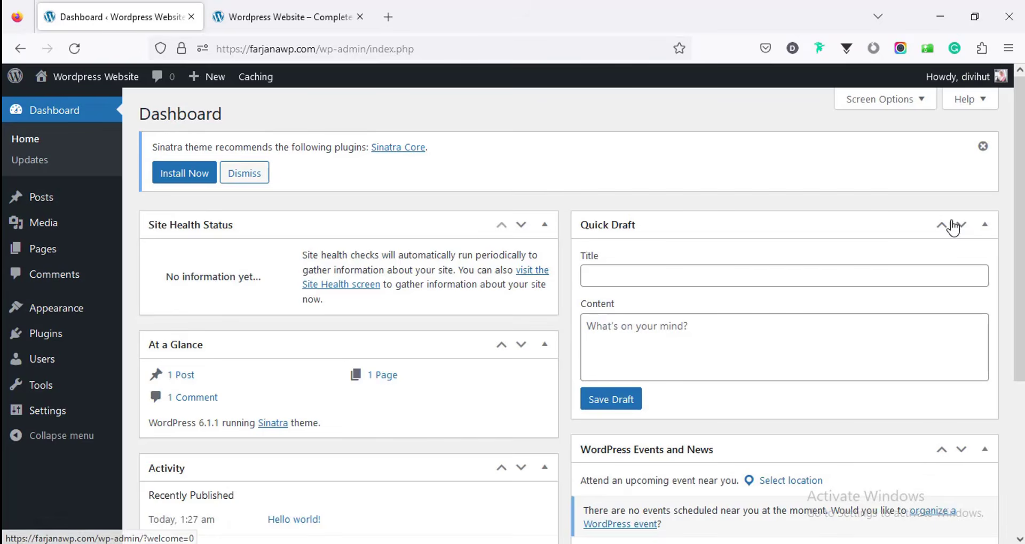
left_click(982, 146)
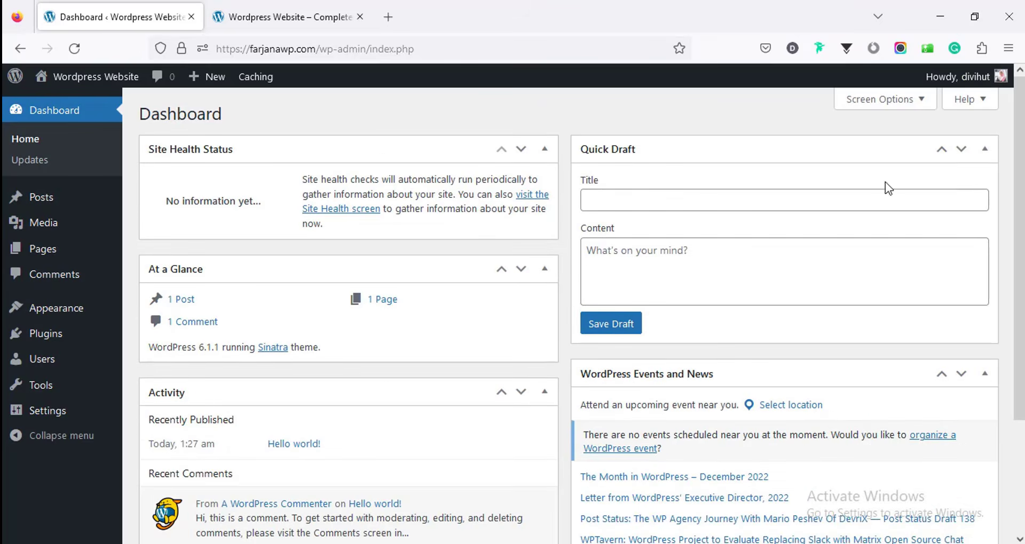
left_click(544, 268)
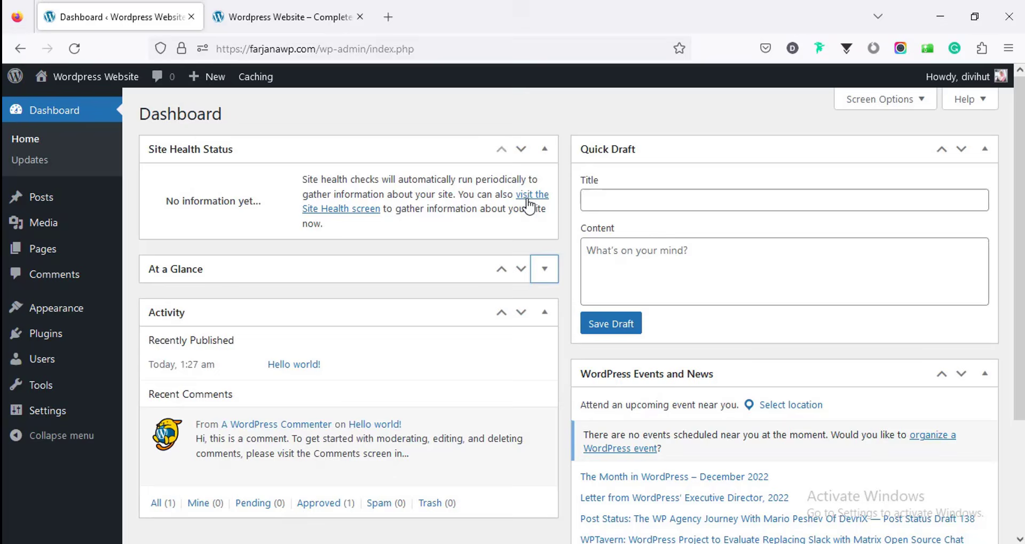
left_click(545, 149)
left_click(985, 149)
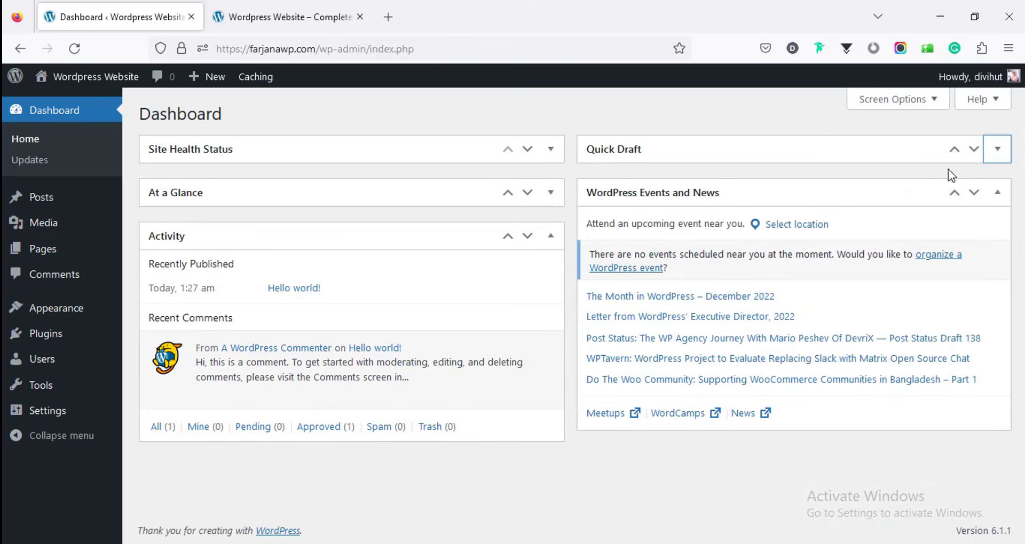
left_click(555, 240)
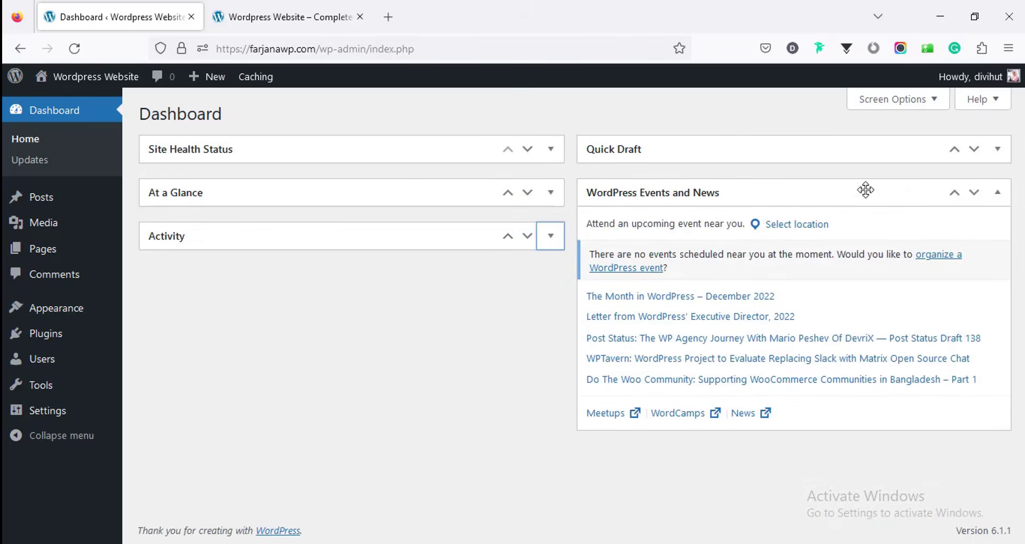
left_click(996, 194)
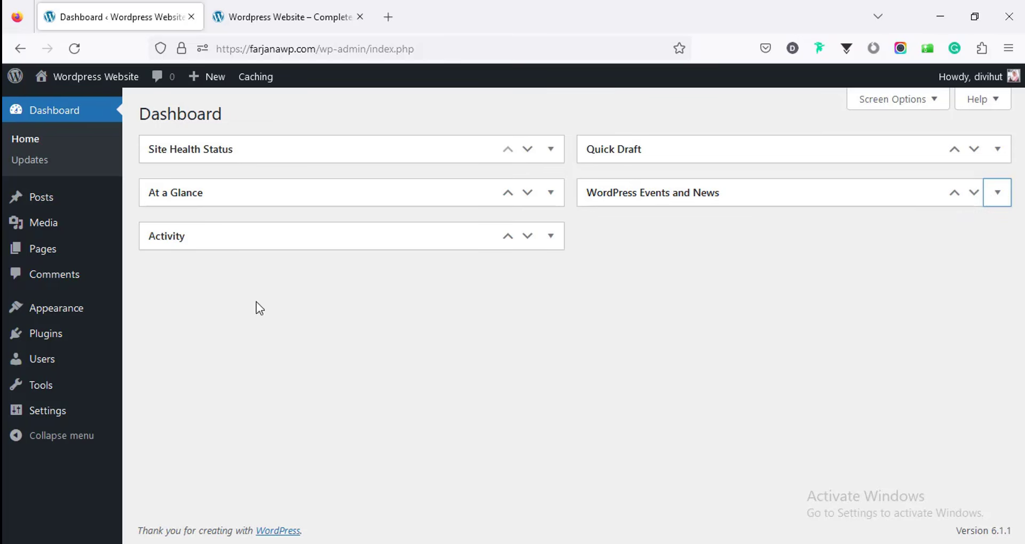
mouse_move(95, 208)
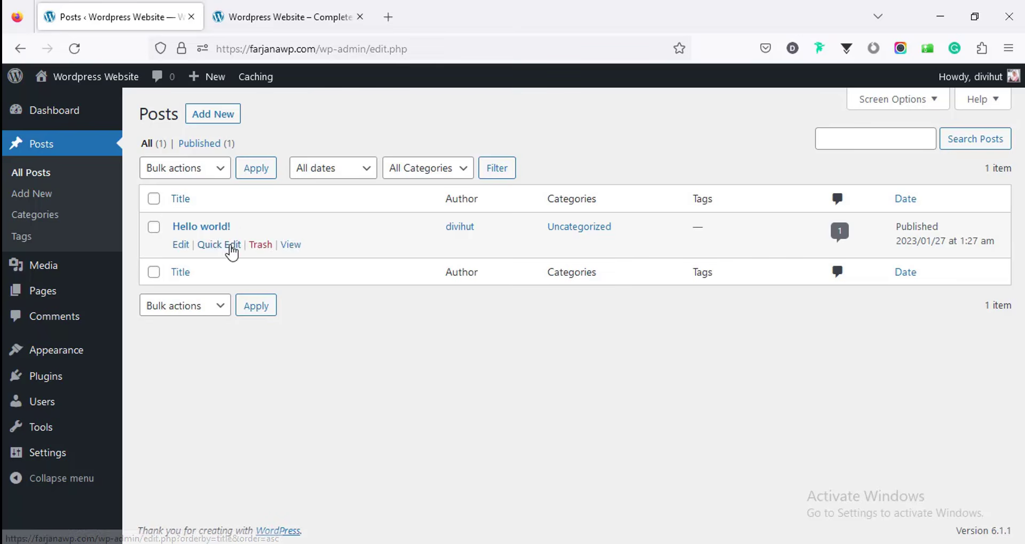
Step: Trash the Hello world post and empty the post trash
left_click(260, 251)
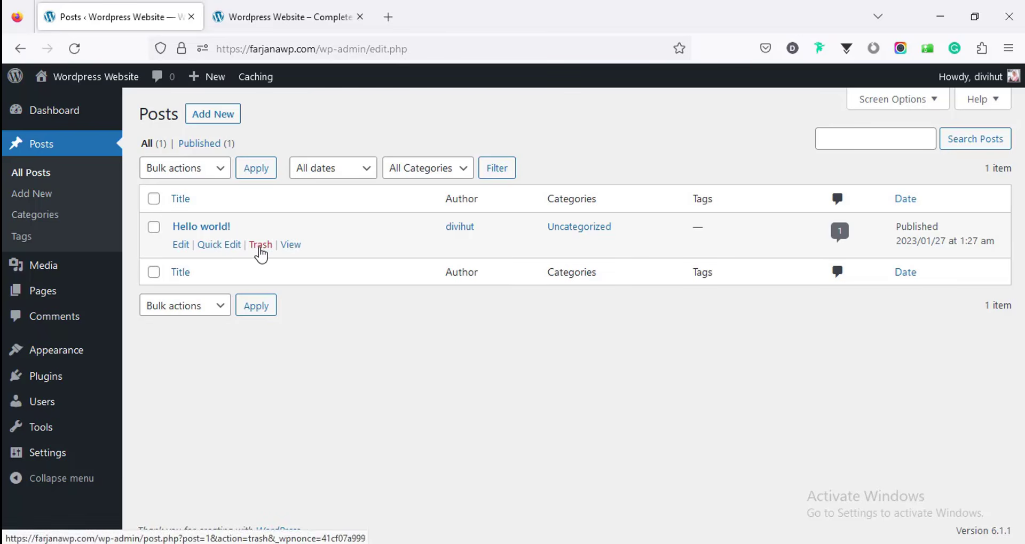
left_click(204, 192)
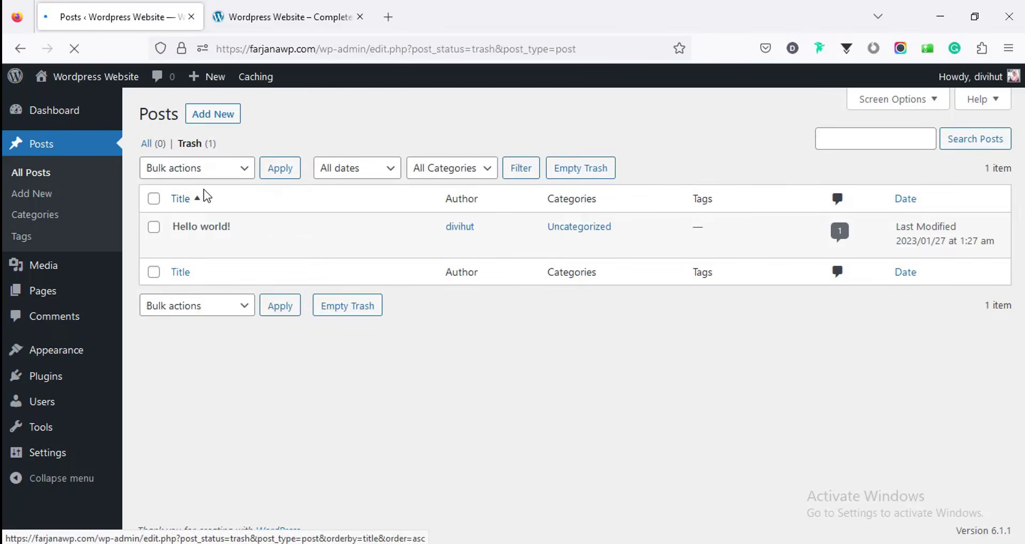
left_click(573, 172)
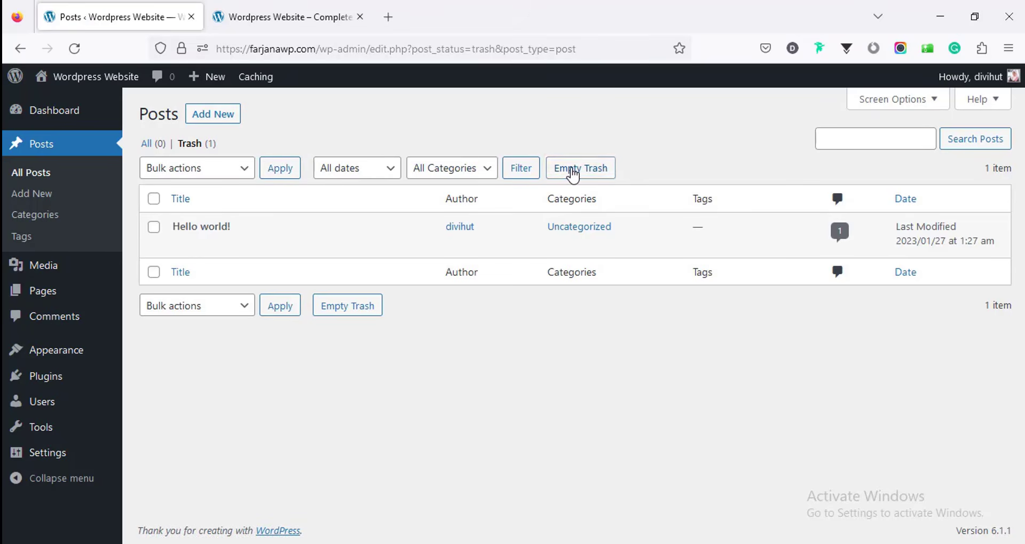
Step: Bulk-move Privacy Policy and Sample Page to trash, then permanently delete them
left_click(88, 296)
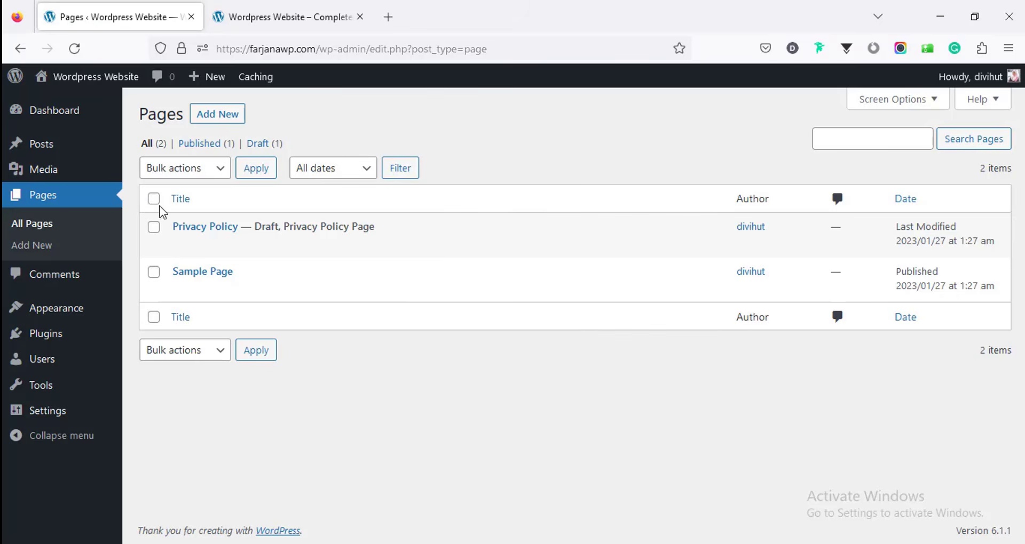
left_click(154, 199)
left_click(181, 171)
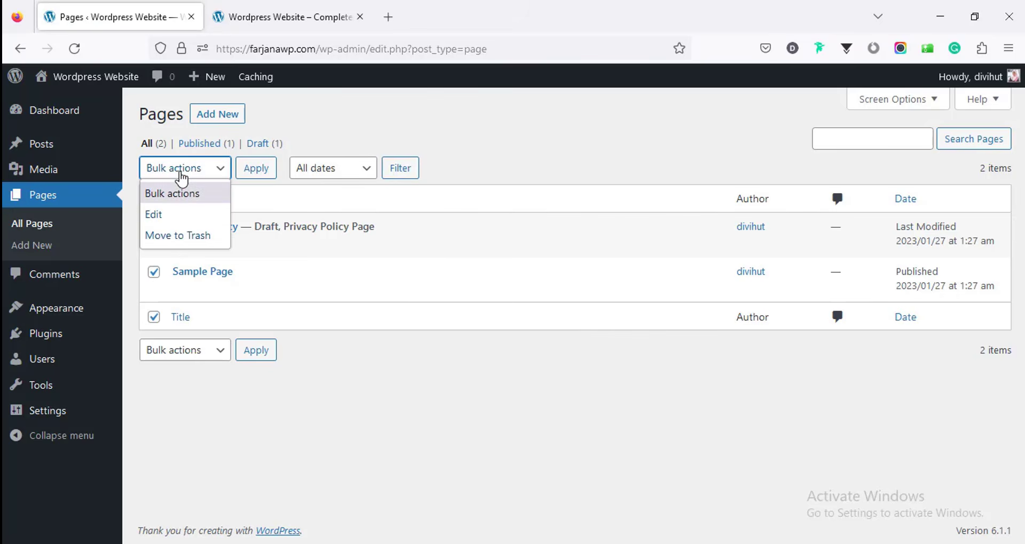
left_click(194, 235)
left_click(252, 174)
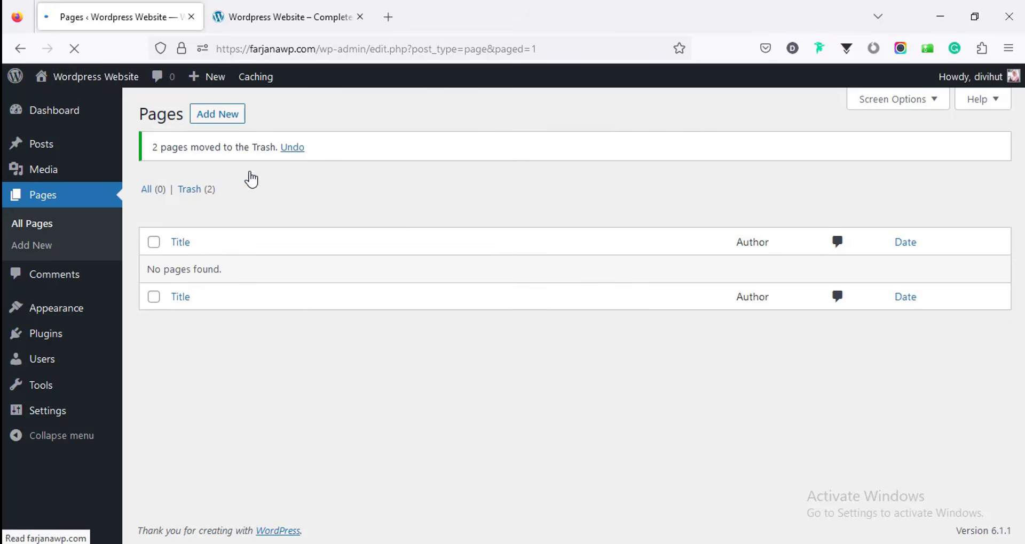
left_click(207, 196)
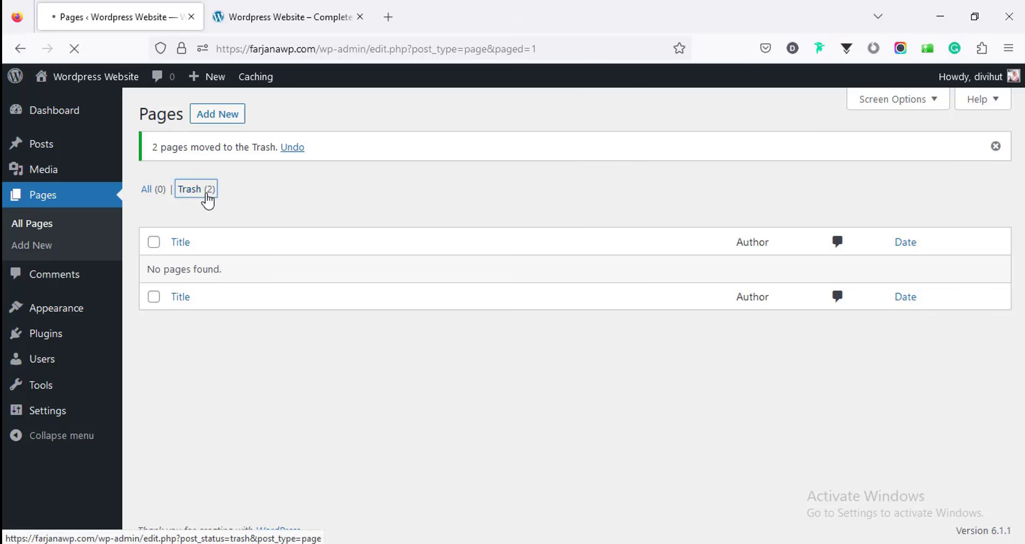
left_click(472, 170)
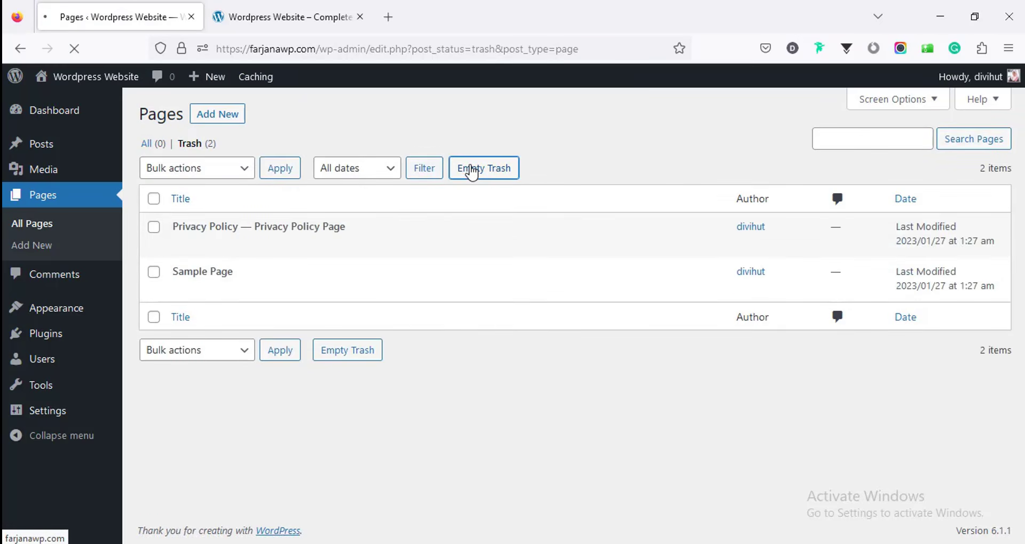
Step: Save the Settings > Reading page without changing any options
mouse_move(83, 414)
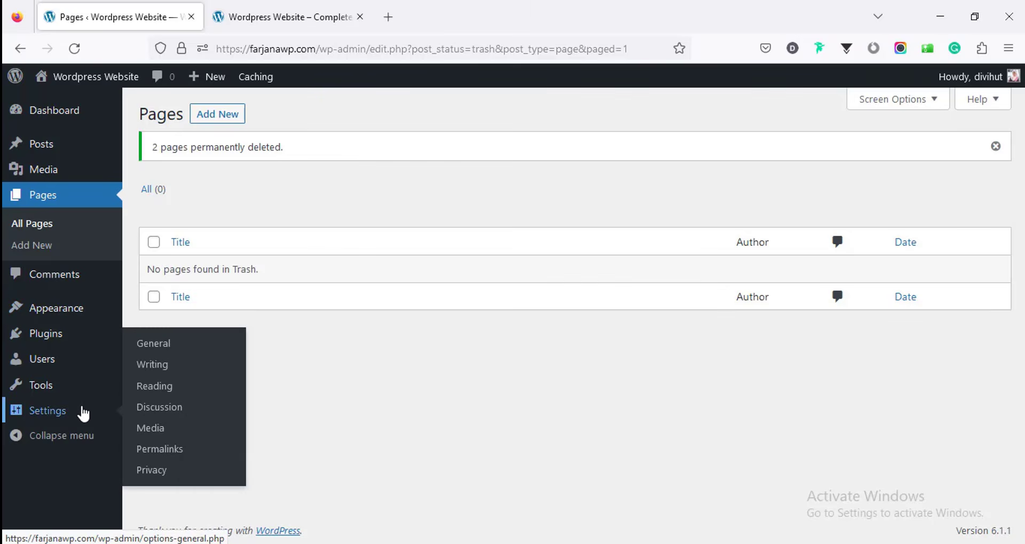
scroll(208, 416, "down", 10)
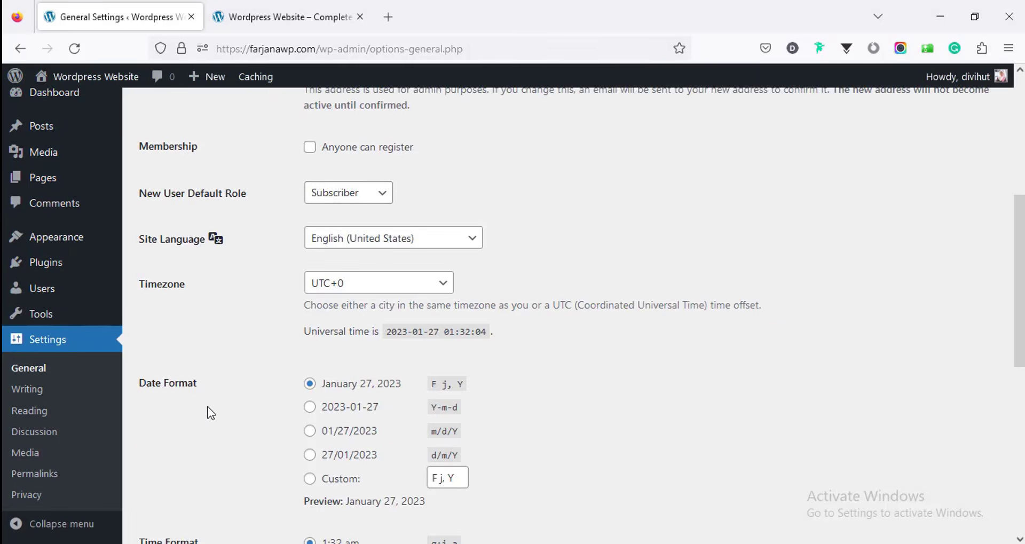
scroll(204, 405, "down", 2)
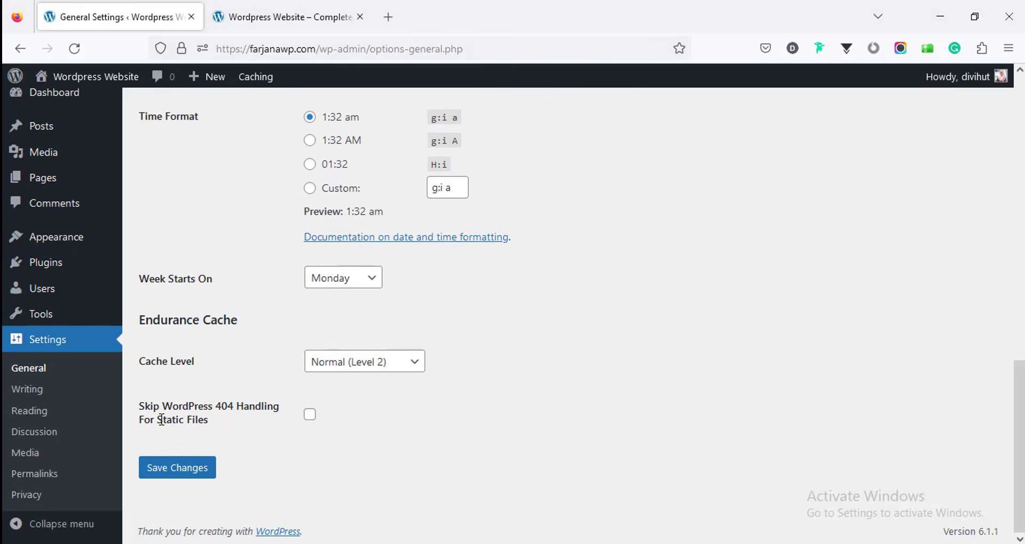
left_click(53, 414)
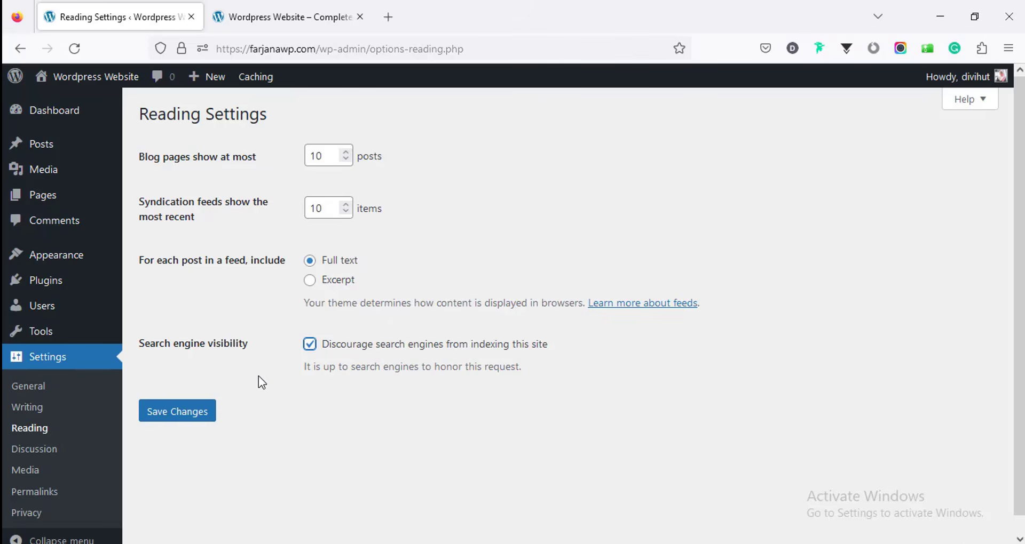
left_click(197, 421)
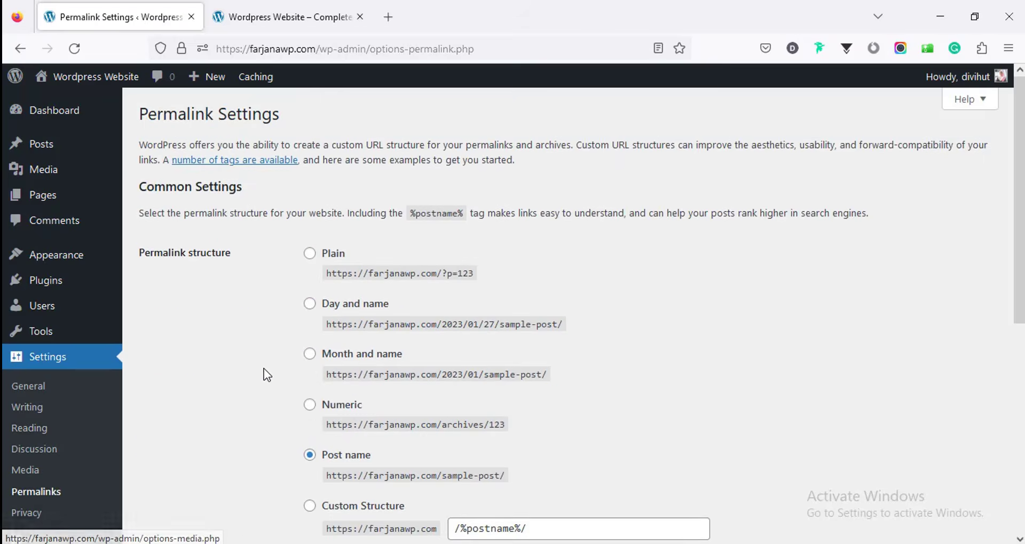
scroll(268, 350, "down", 3)
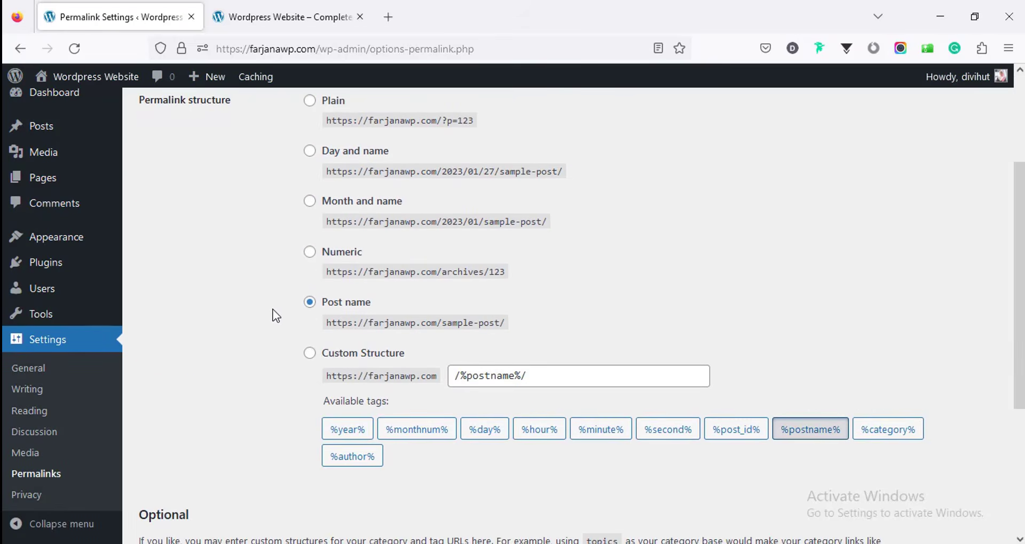
scroll(276, 319, "up", 3)
scroll(276, 321, "down", 3)
scroll(961, 493, "up", 3)
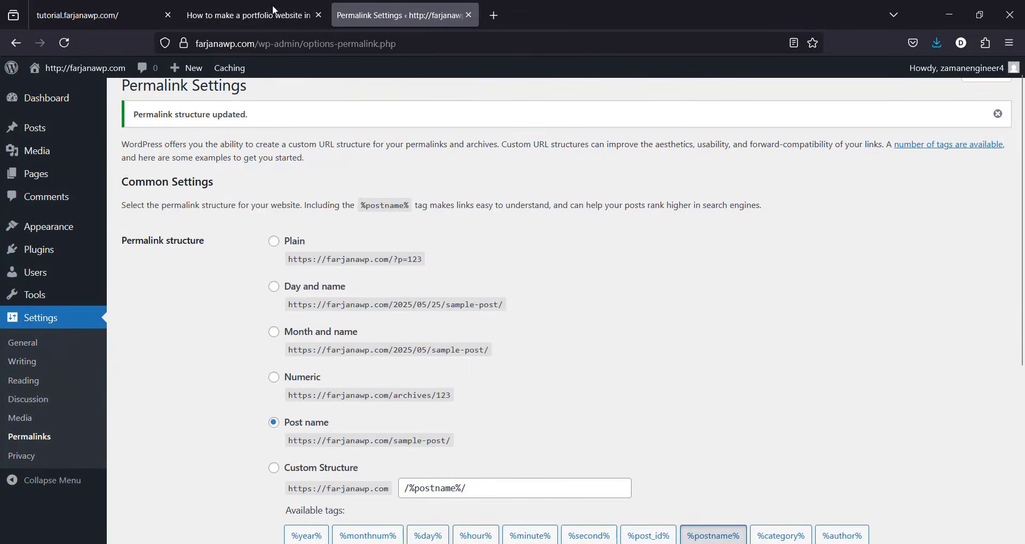
Step: Search themes for 'ocean wp', then install and activate OceanWP
left_click(273, 12)
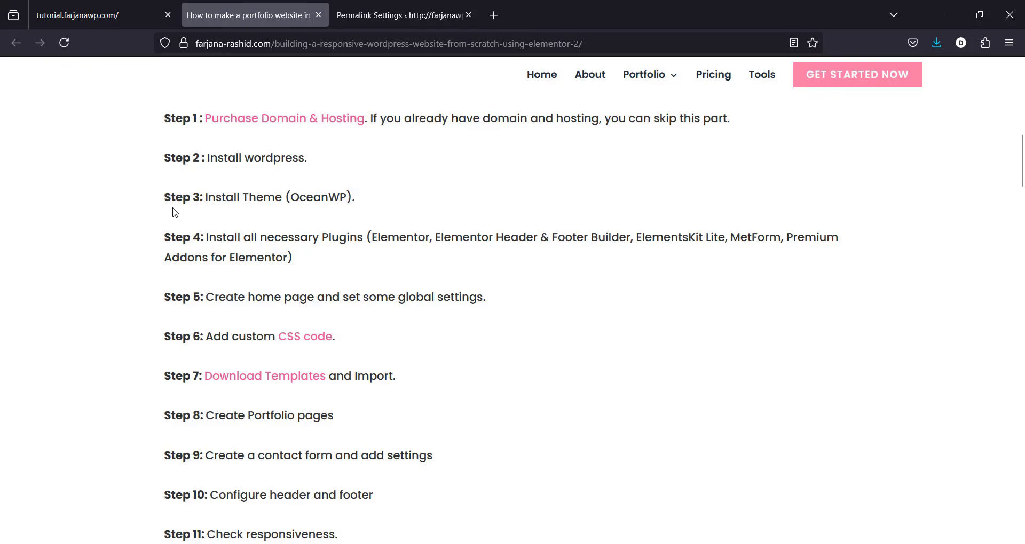
left_click(398, 14)
mouse_move(75, 237)
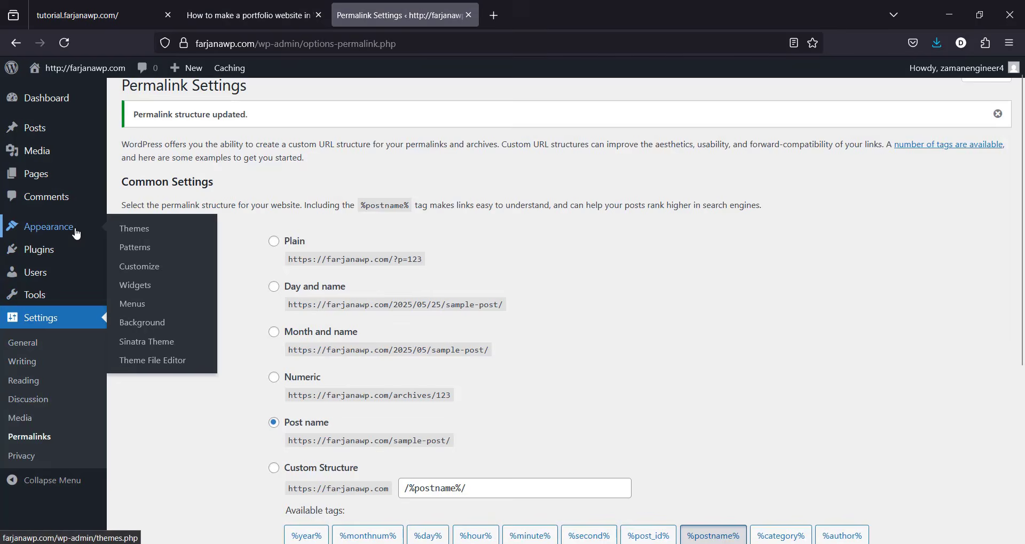
left_click(132, 235)
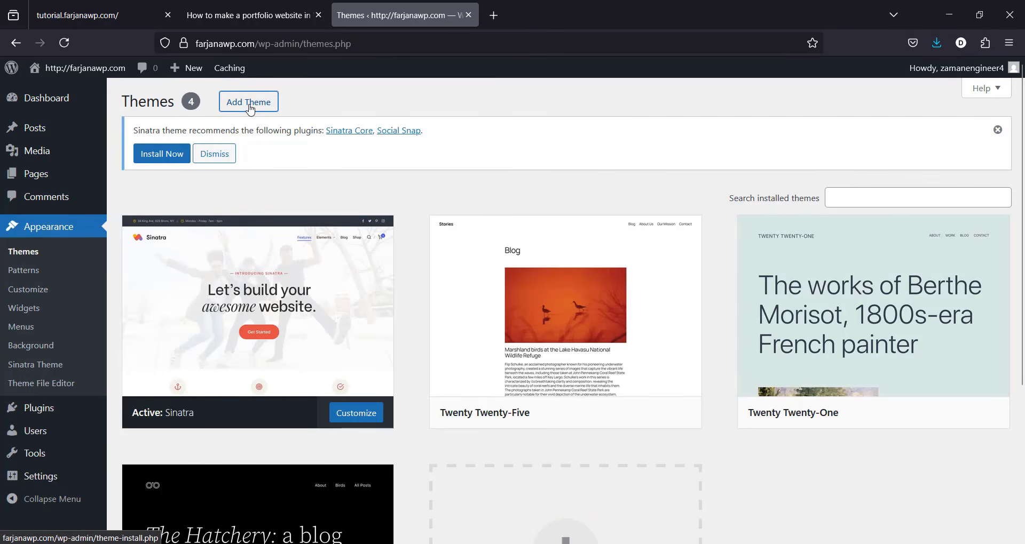
left_click(206, 101)
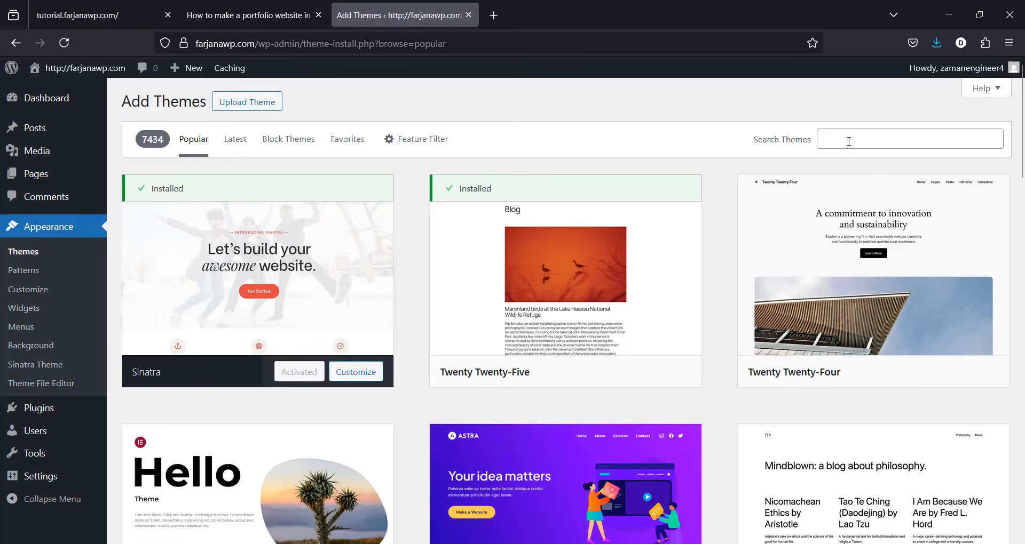
left_click(849, 142)
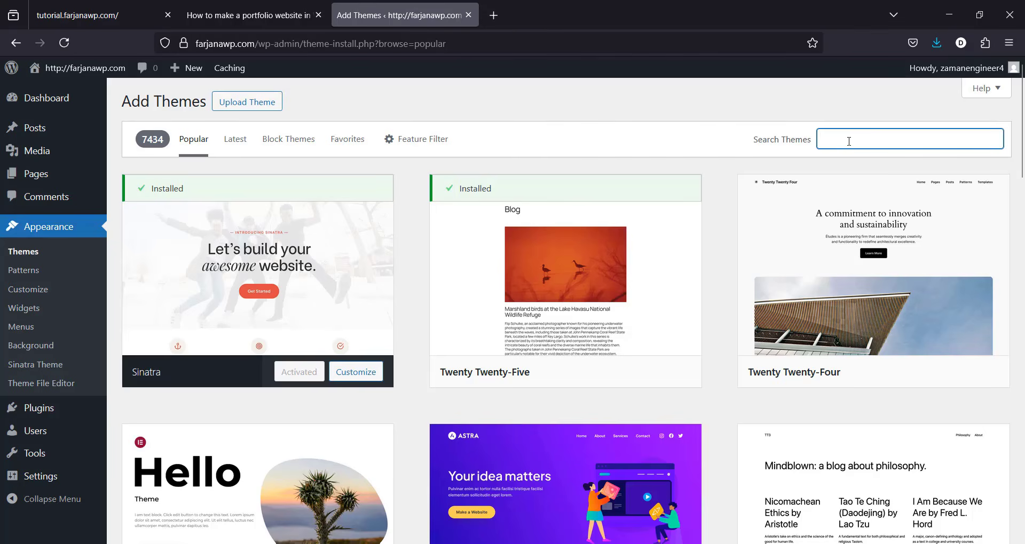
type("ocean wp")
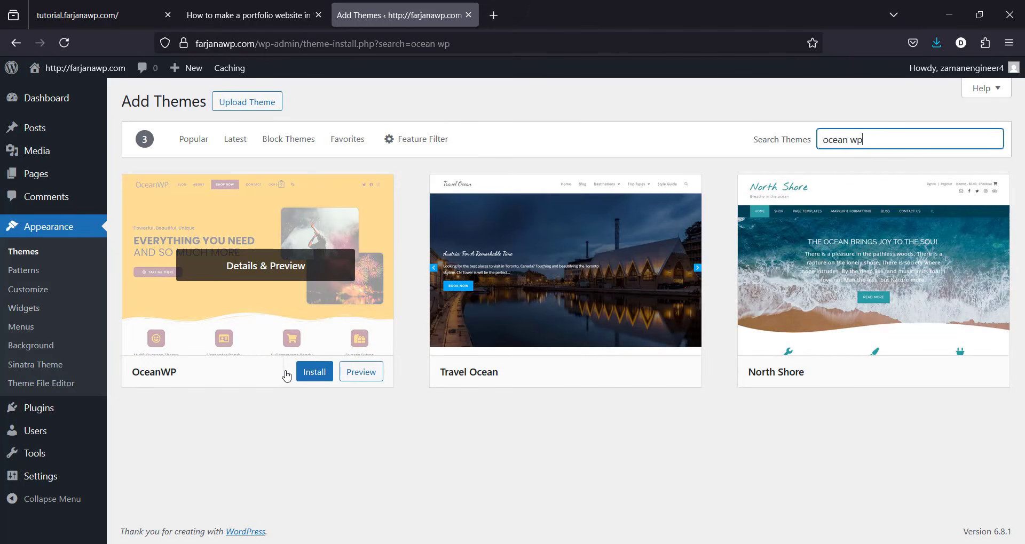
left_click(317, 377)
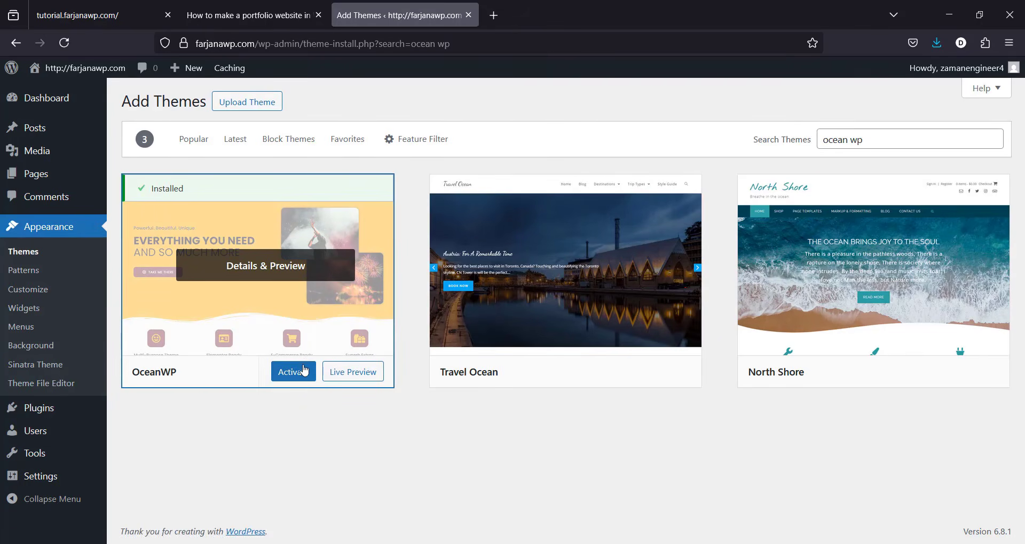
left_click(293, 372)
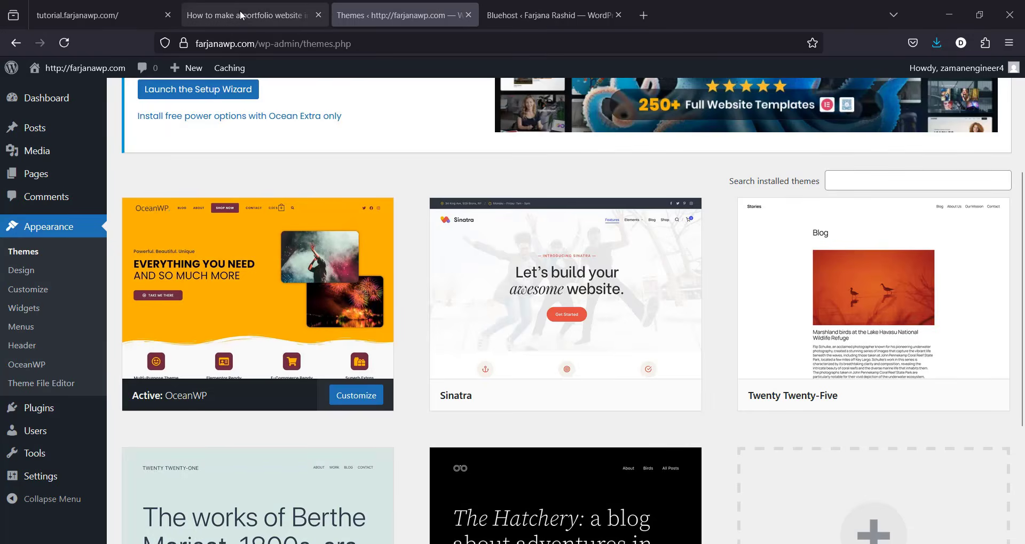
Step: Copy the plugin name 'Elementor' from the tutorial's step 4
left_click(241, 13)
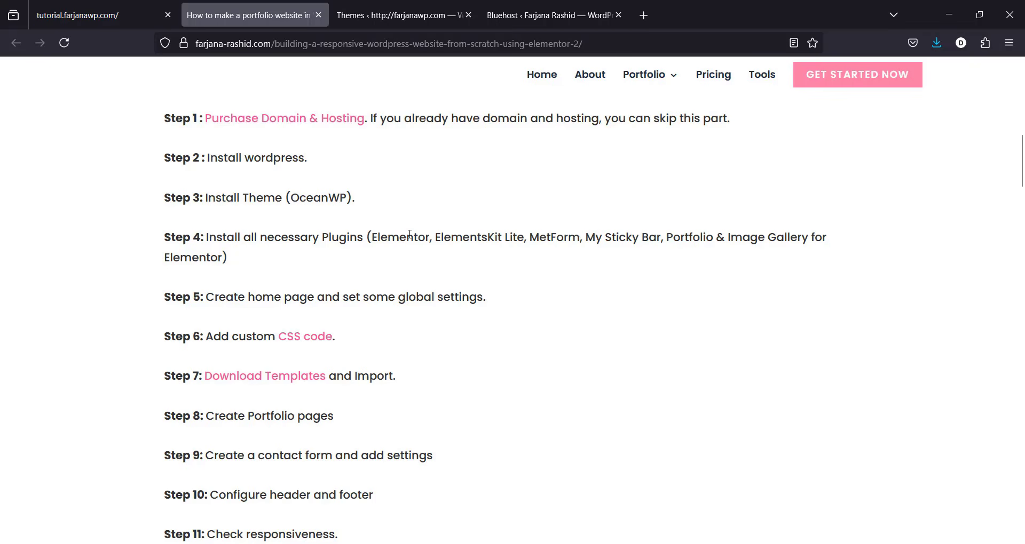
double_click(401, 237)
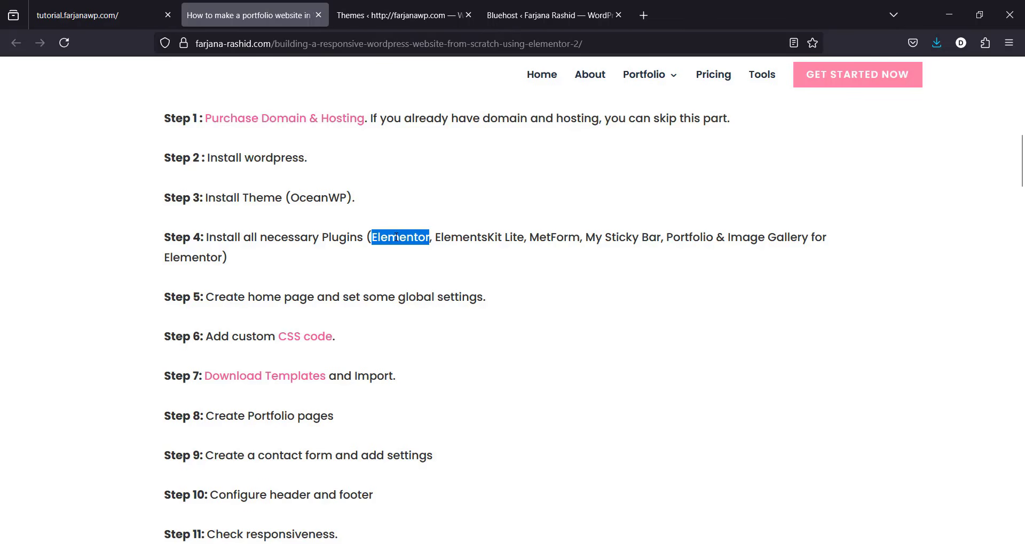
right_click(397, 238)
left_click(414, 250)
key("ctrl+Tab")
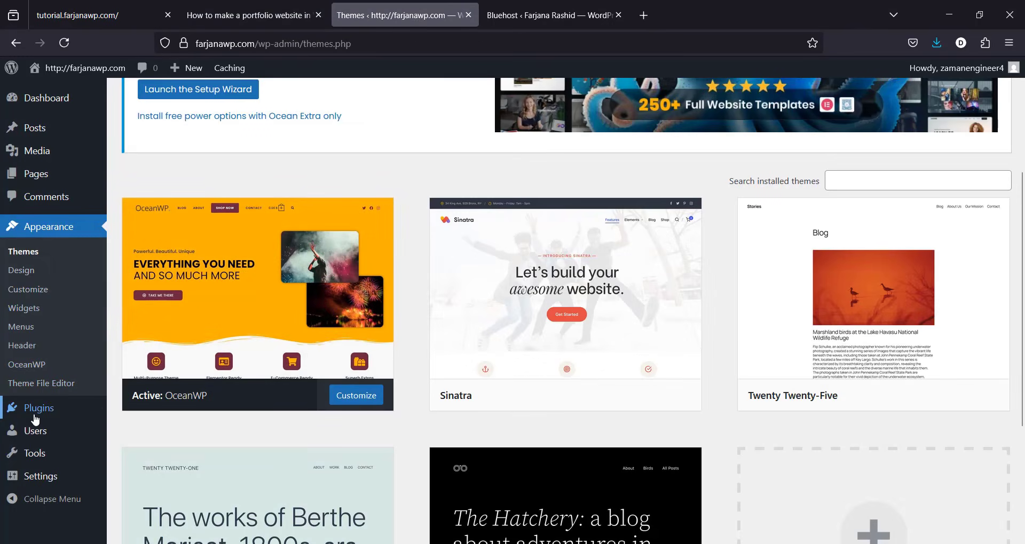
Step: Search Add Plugins for 'Elementor' and install Elementor Website Builder
mouse_move(35, 420)
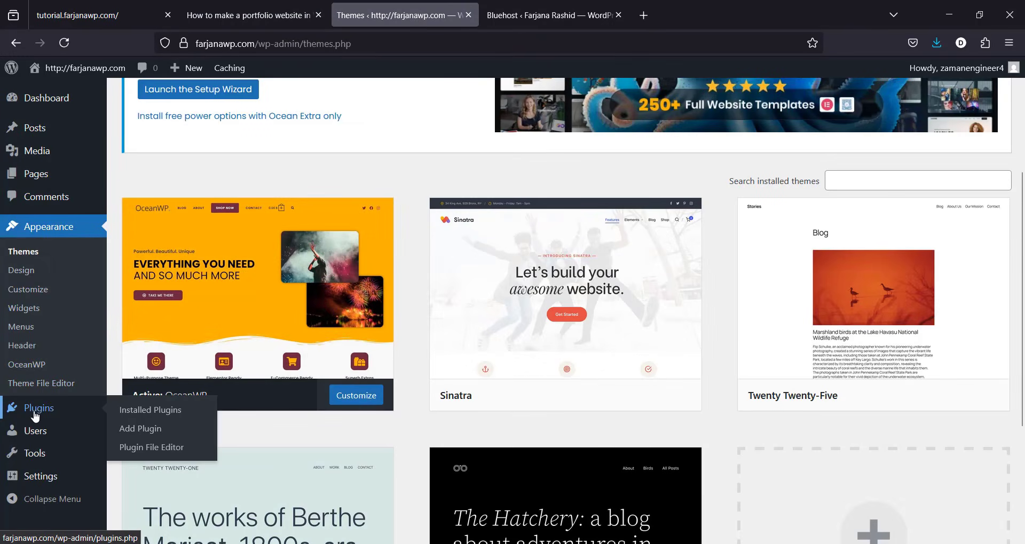
left_click(130, 431)
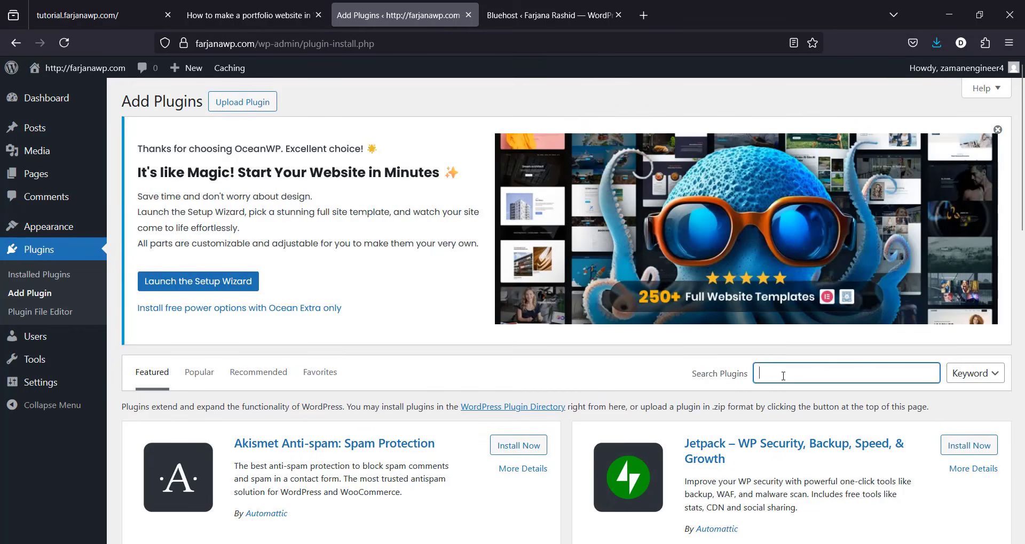
type("Elementor")
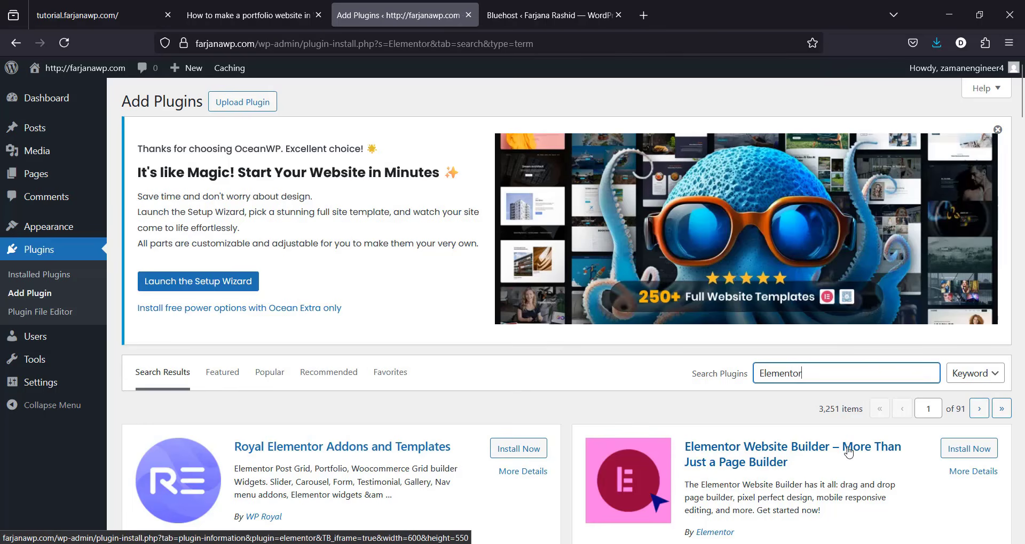
left_click(968, 449)
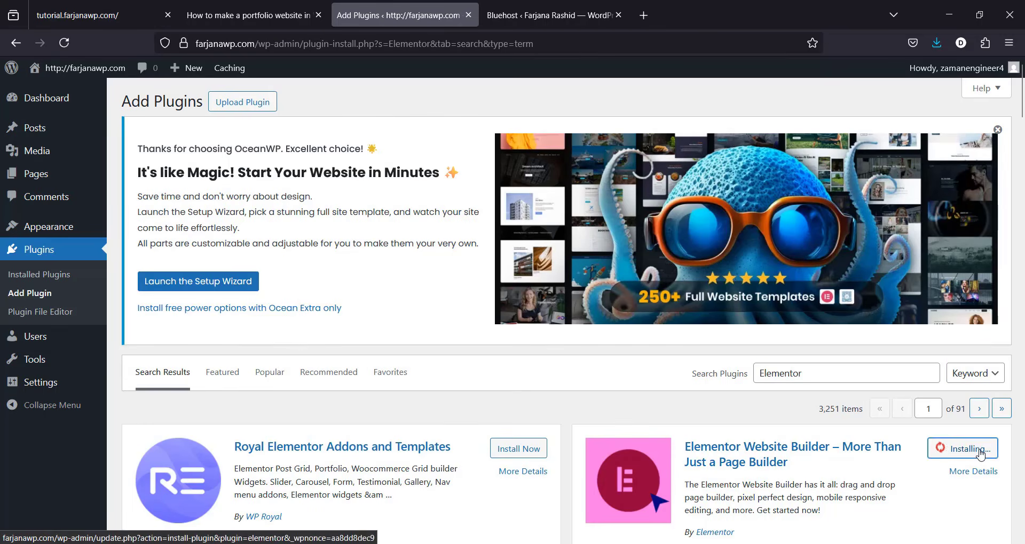
Step: Copy 'ElementsKit Lite' from the tutorial, search it, and install ElementsKit Elementor Addons
left_click(249, 15)
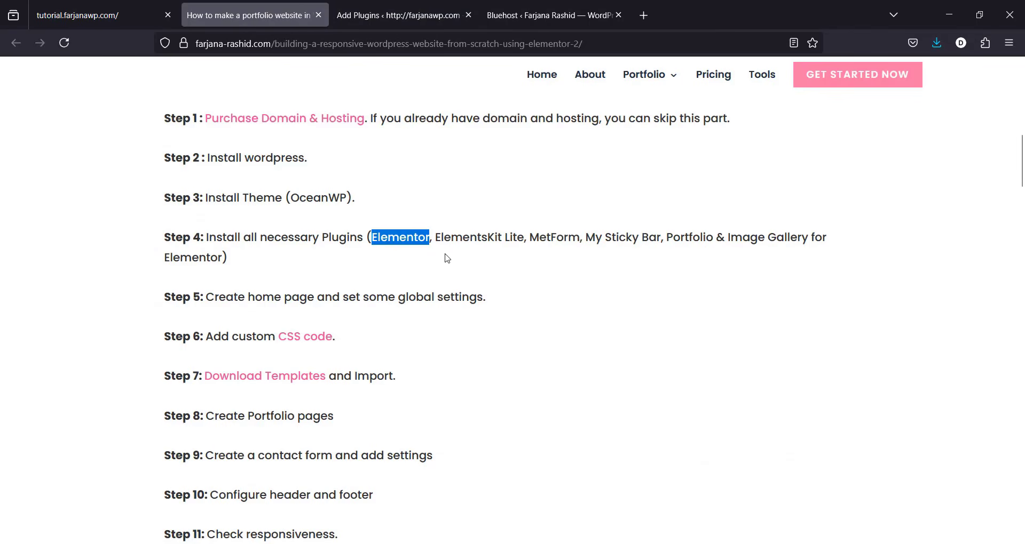
left_click_drag(435, 238, 525, 239)
right_click(521, 240)
left_click(539, 250)
left_click(398, 15)
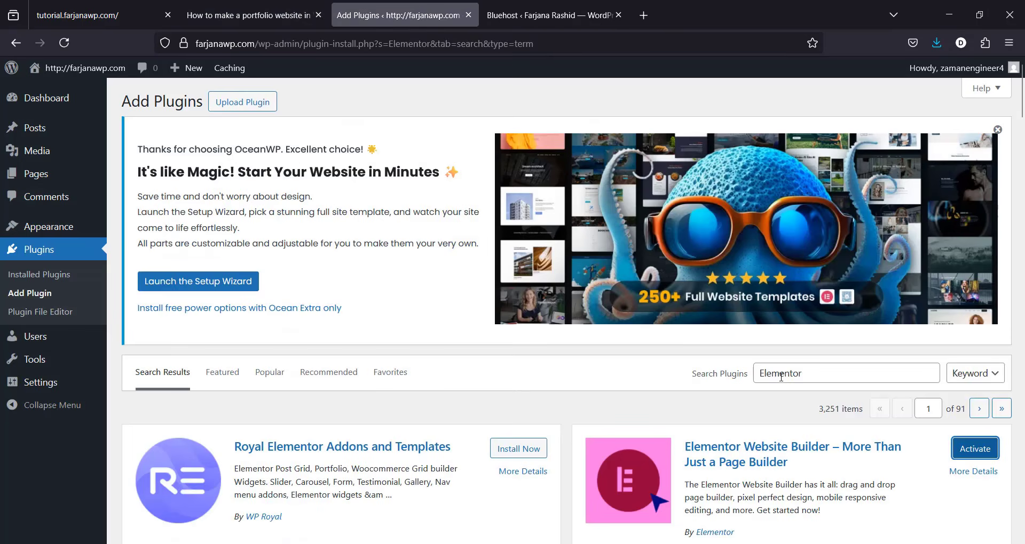
double_click(790, 373)
key("ctrl+v")
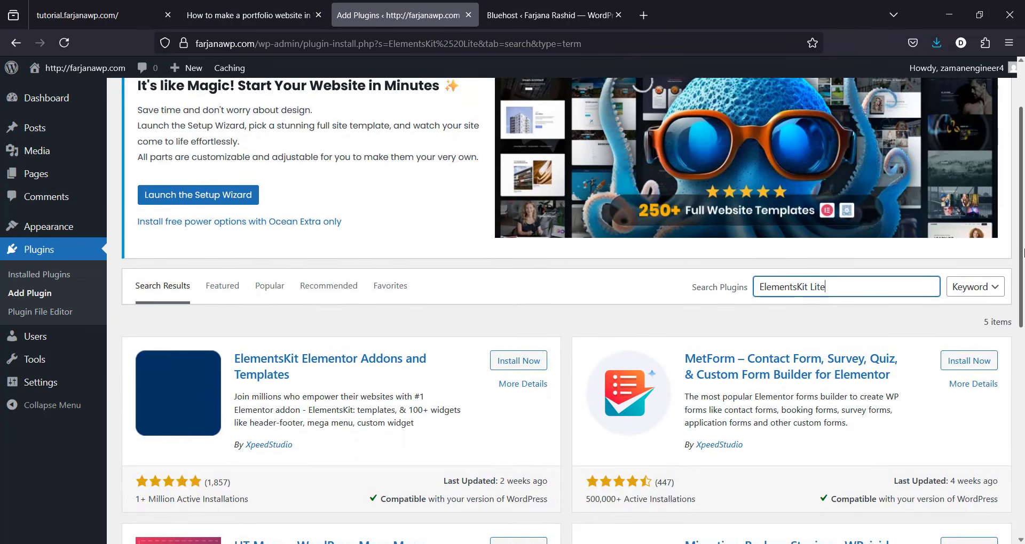
scroll(342, 377, "down", 2)
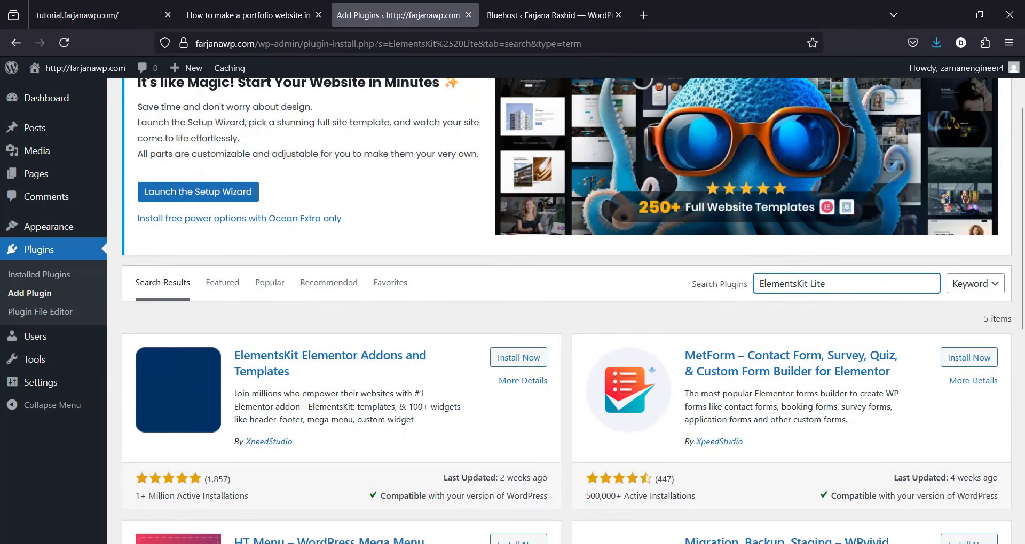
left_click(522, 359)
Step: Install the MetForm plugin from the search results
left_click(251, 15)
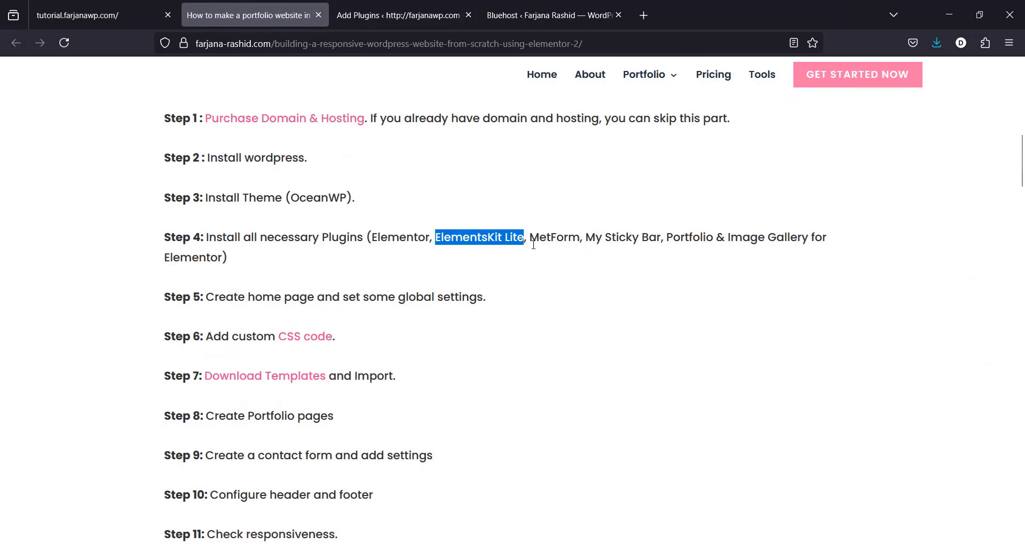
left_click(400, 15)
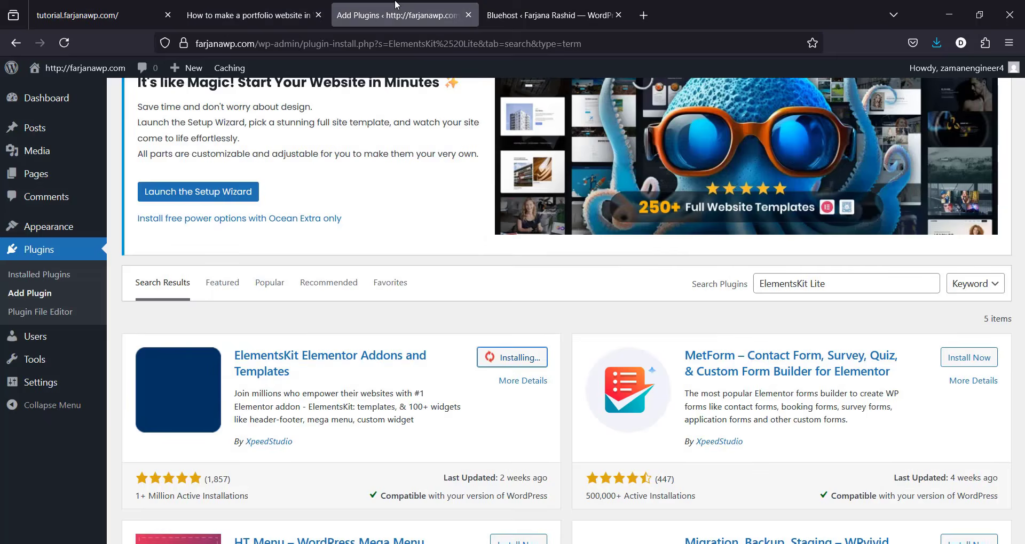
left_click(975, 365)
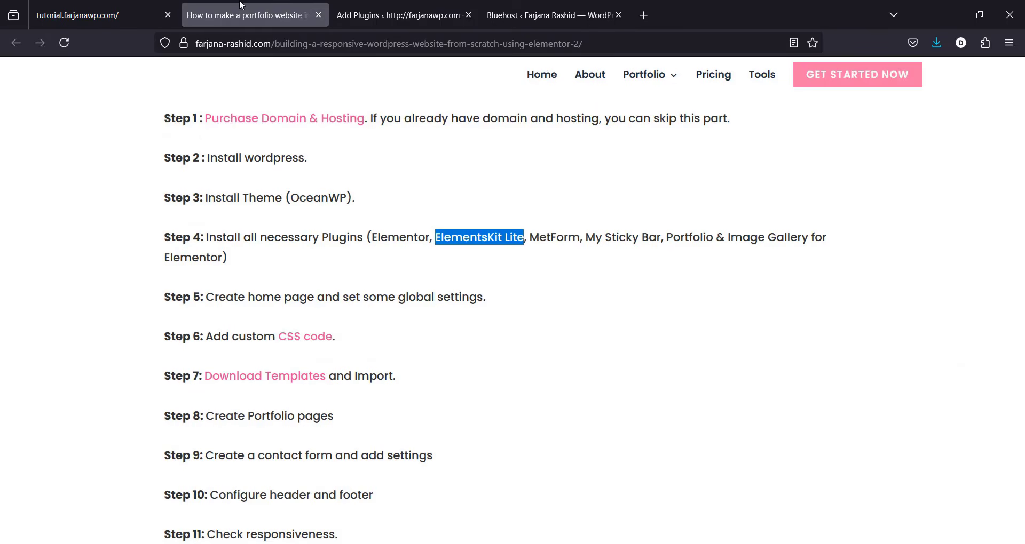
Step: Search plugins for 'My Sticky Bar' and install My Sticky Bar
key("ctrl+shift+Tab")
left_click_drag(588, 239, 658, 235)
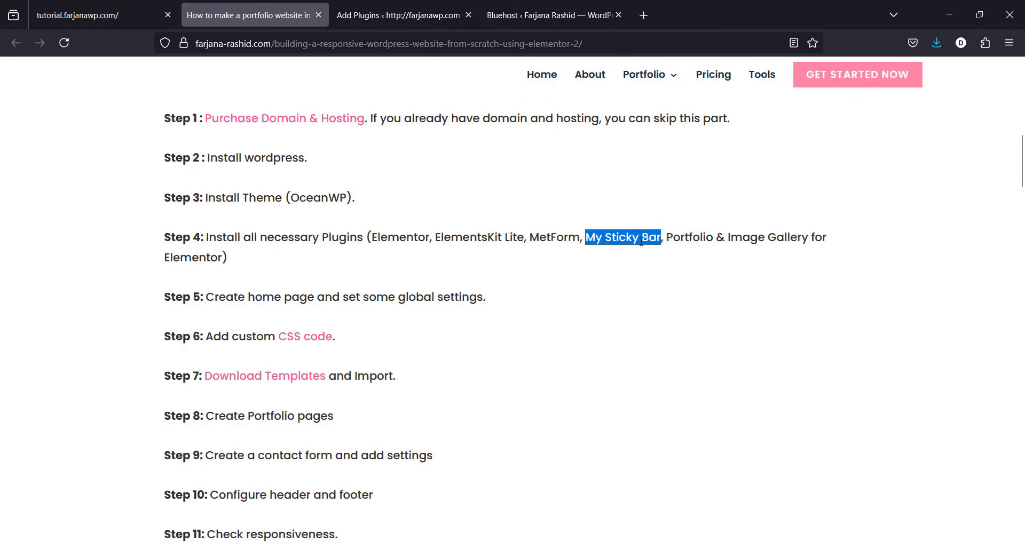
right_click(641, 242)
left_click(655, 260)
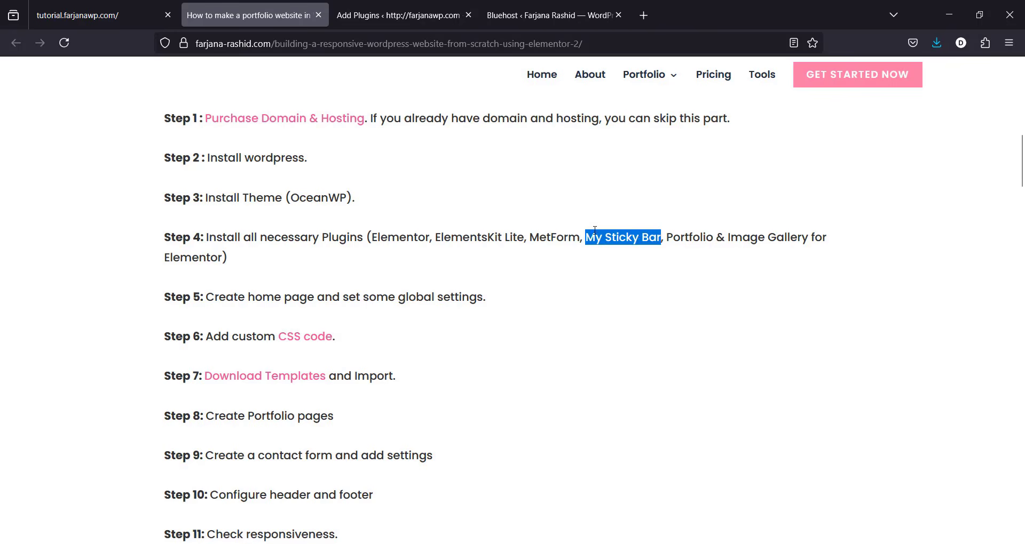
left_click(394, 4)
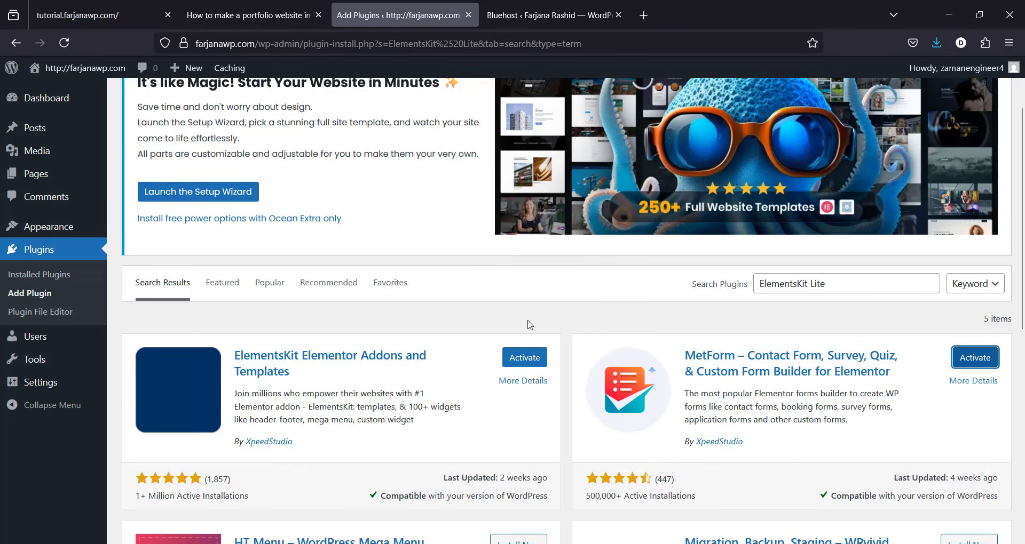
triple_click(780, 282)
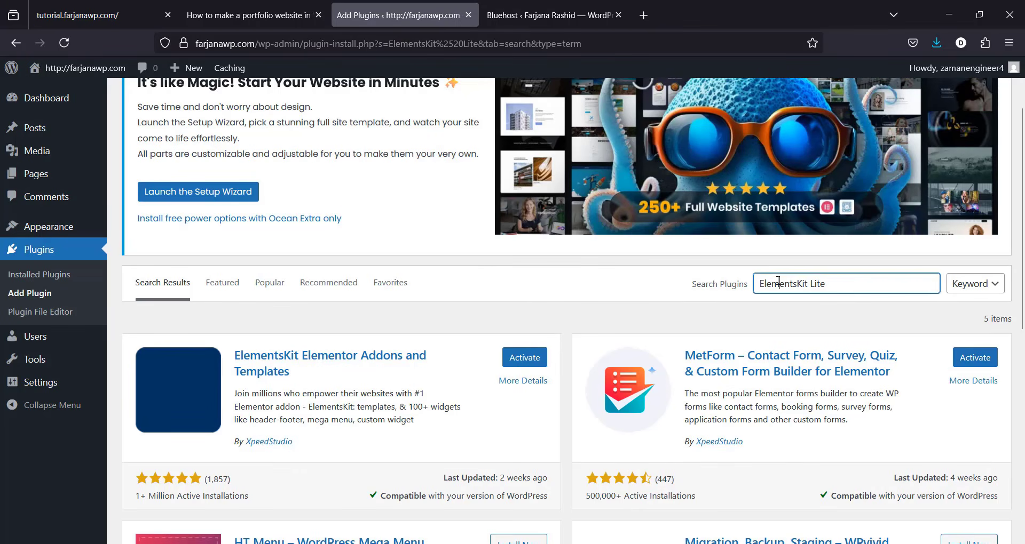
type("My Sticky Bar")
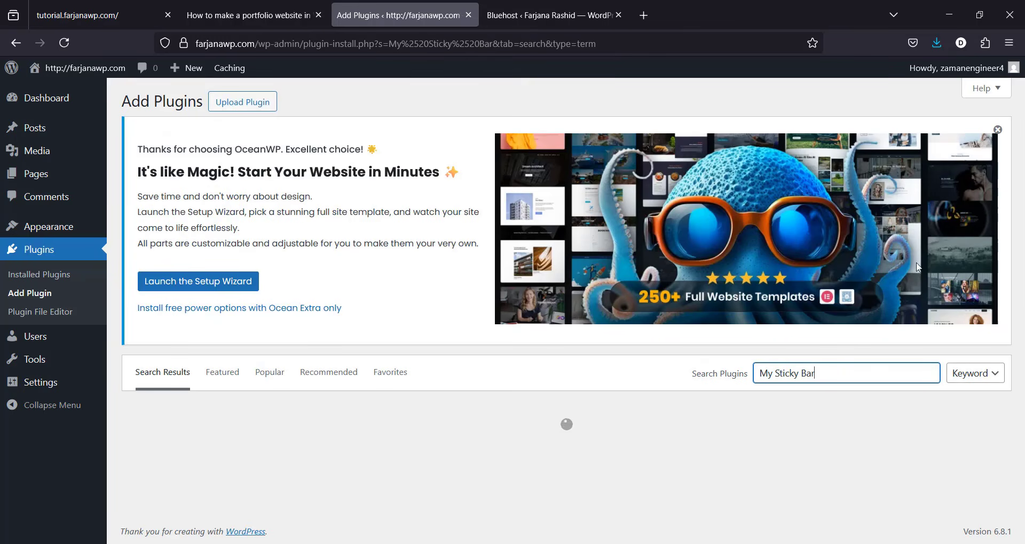
scroll(1016, 170, "down", 3)
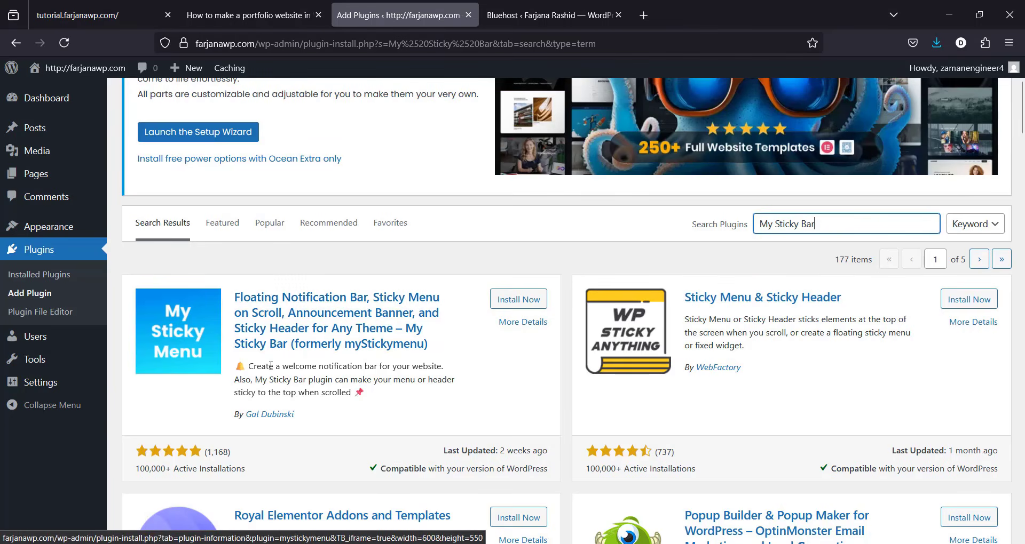
left_click(516, 302)
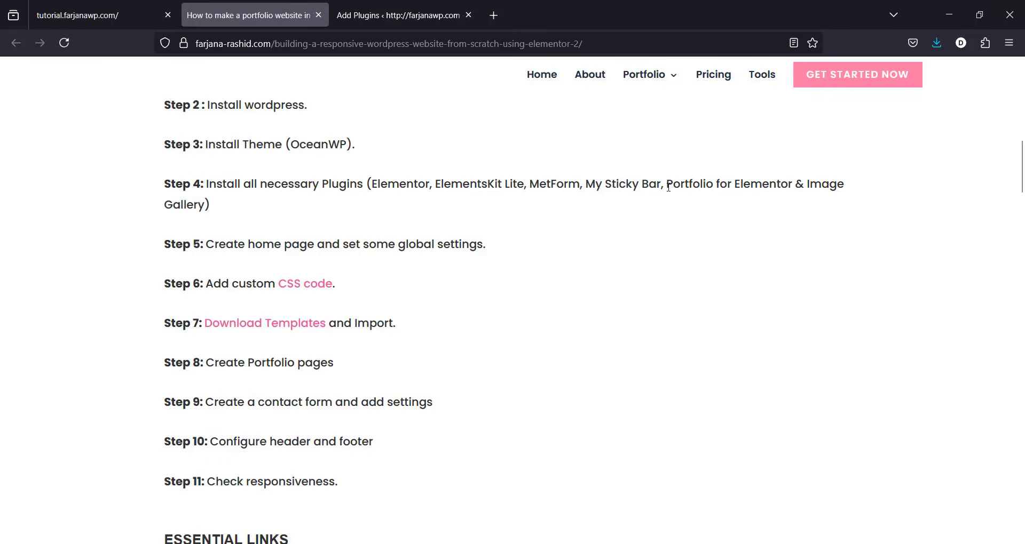
Step: Search 'Portfolio for Elementor & Image Gallery', install PowerFolio, then view Installed Plugins
left_click_drag(669, 187, 534, 229)
left_click_drag(211, 206, 206, 205)
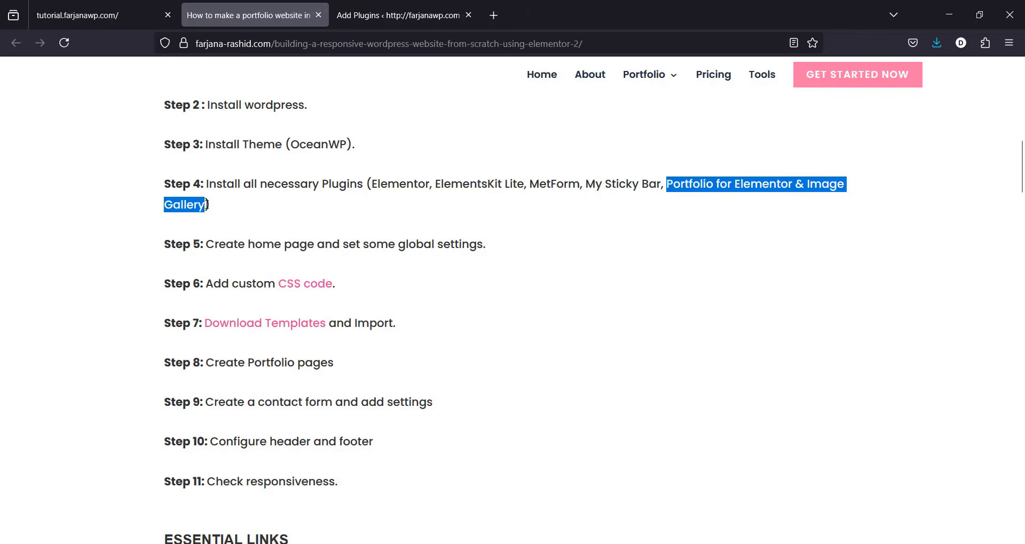
right_click(692, 185)
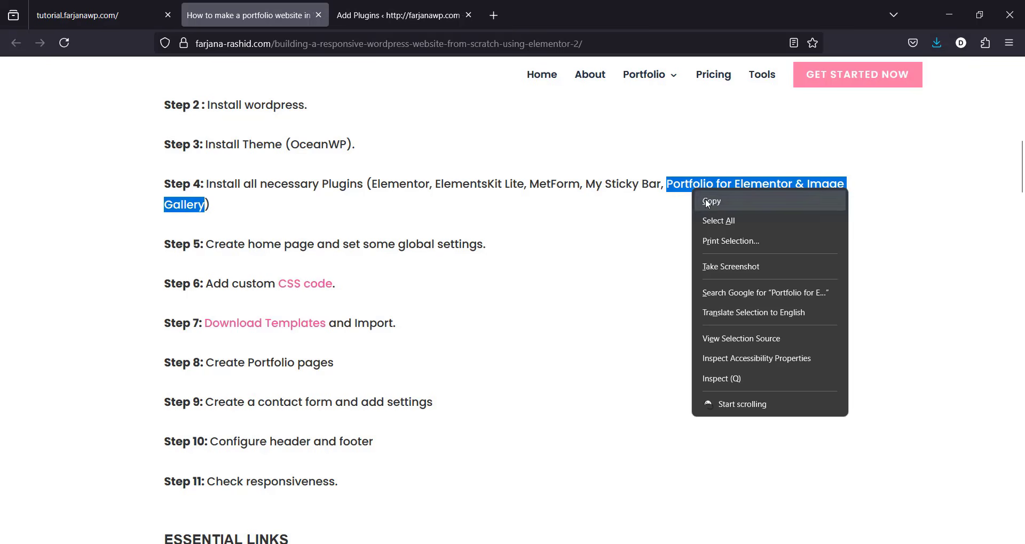
left_click(710, 198)
key("ctrl+Tab")
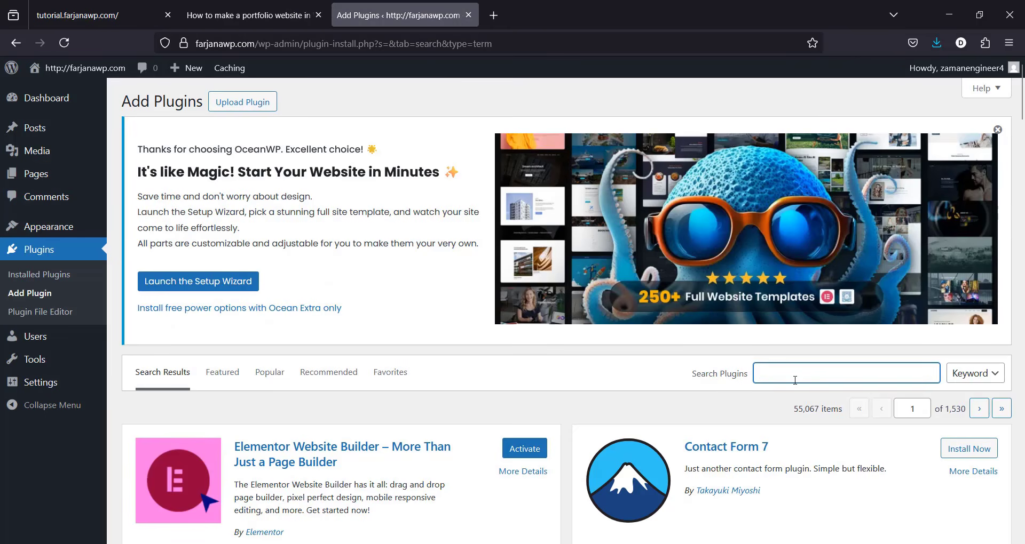
key("ctrl+v")
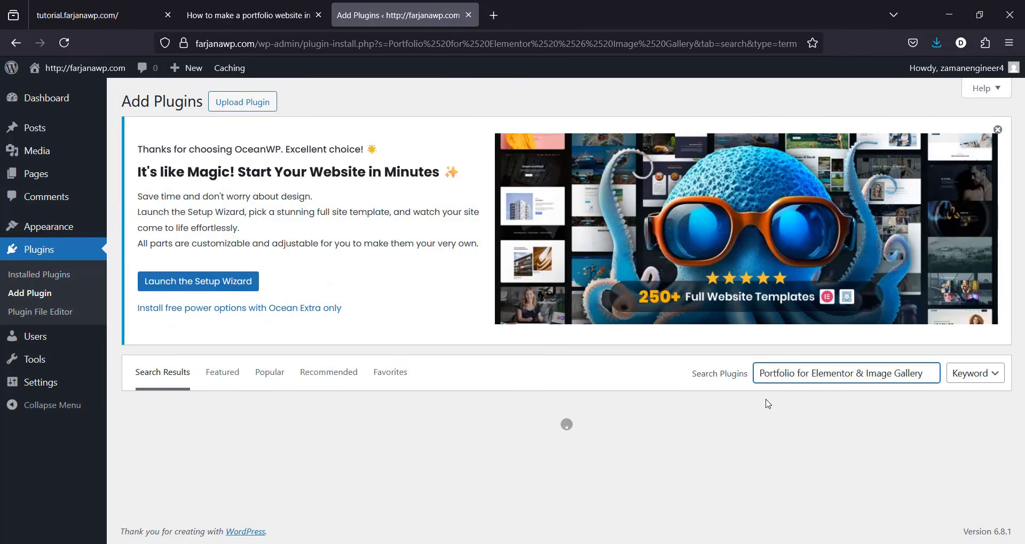
scroll(770, 408, "down", 10)
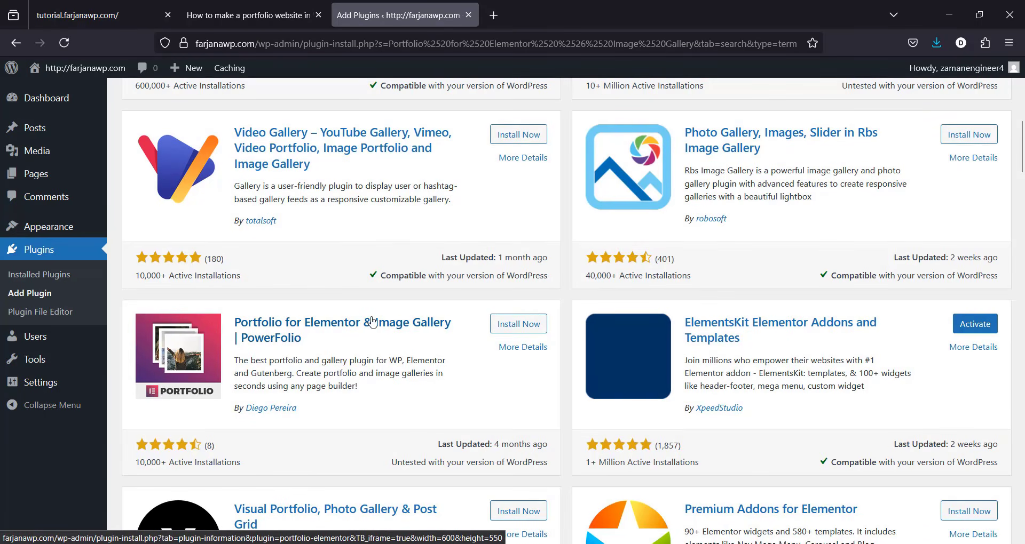
left_click(524, 326)
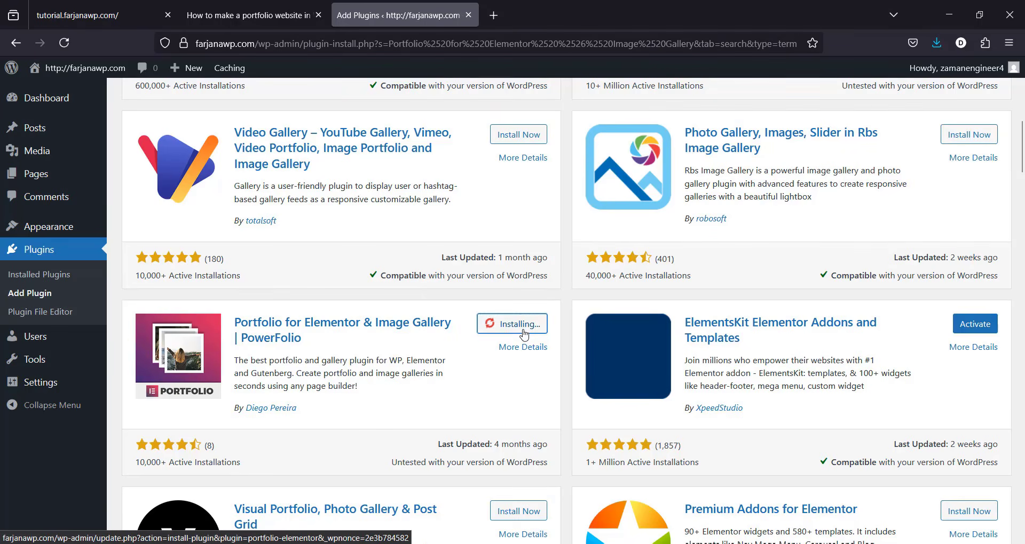
left_click(38, 279)
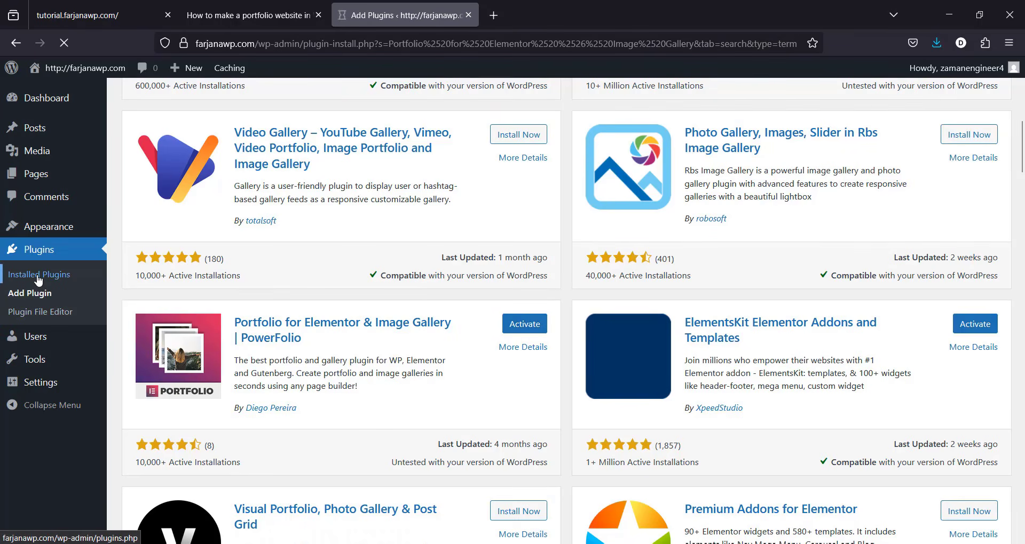
scroll(1024, 434, "down", 2)
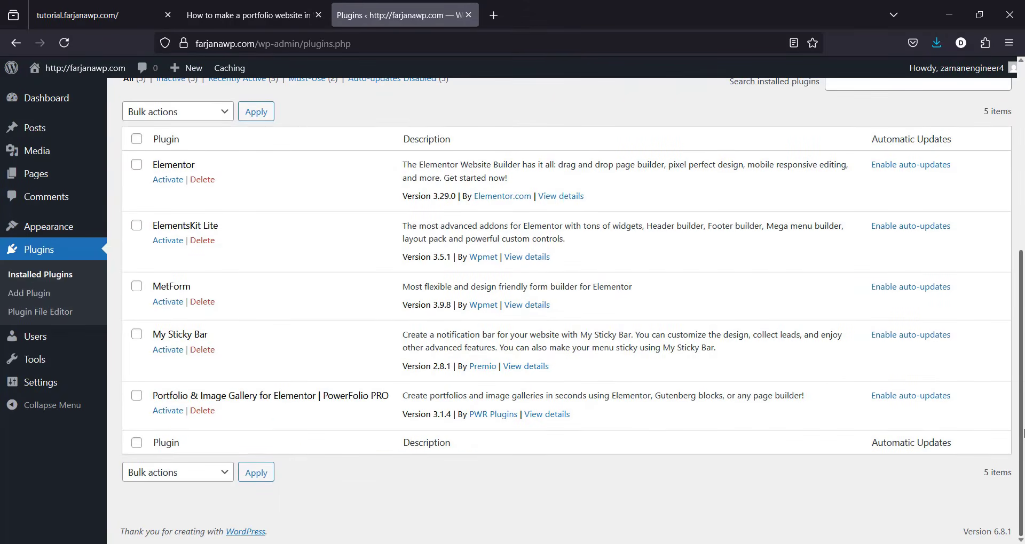
Step: Select all five plugins and apply the Activate bulk action, then reopen Installed Plugins
scroll(1023, 433, "up", 3)
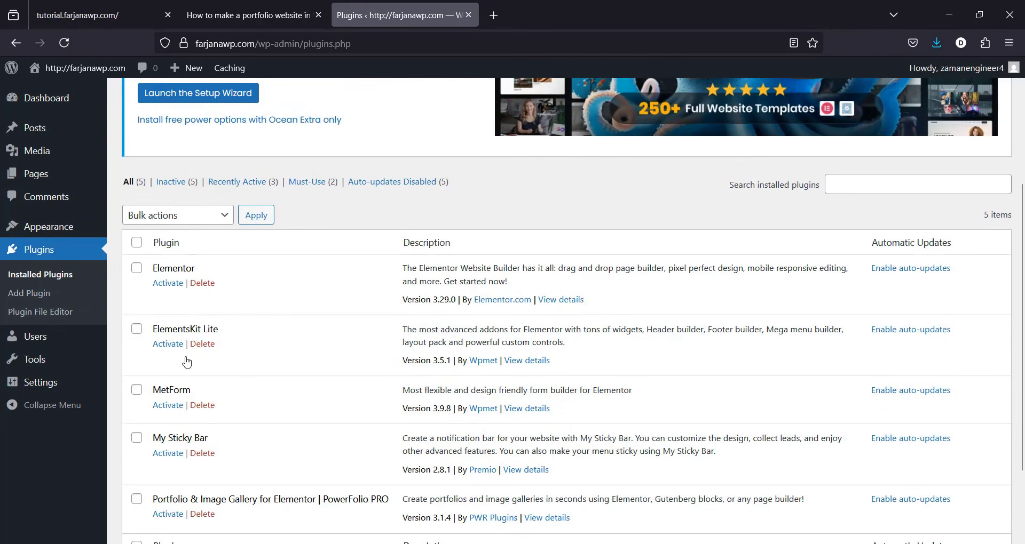
left_click(138, 245)
left_click(179, 216)
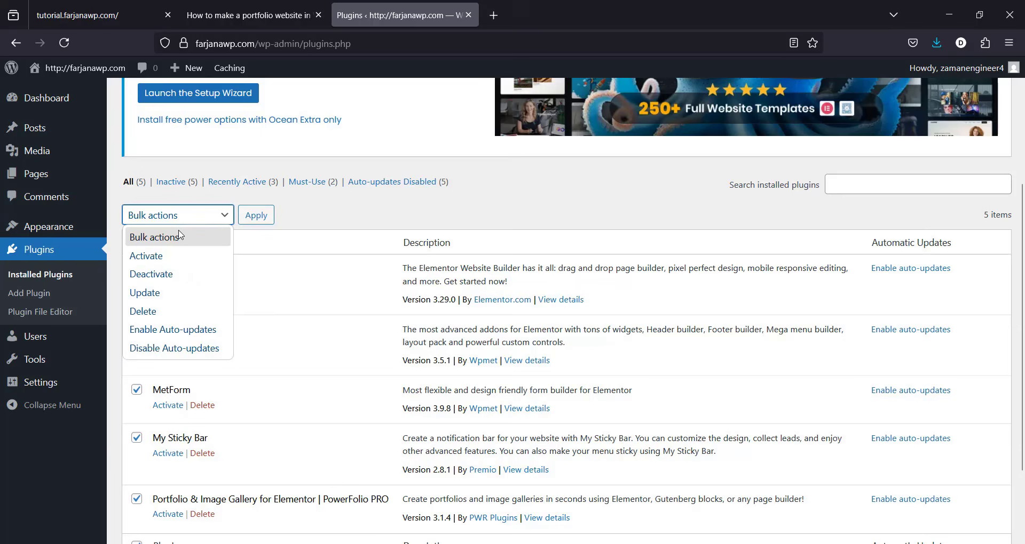
left_click(172, 261)
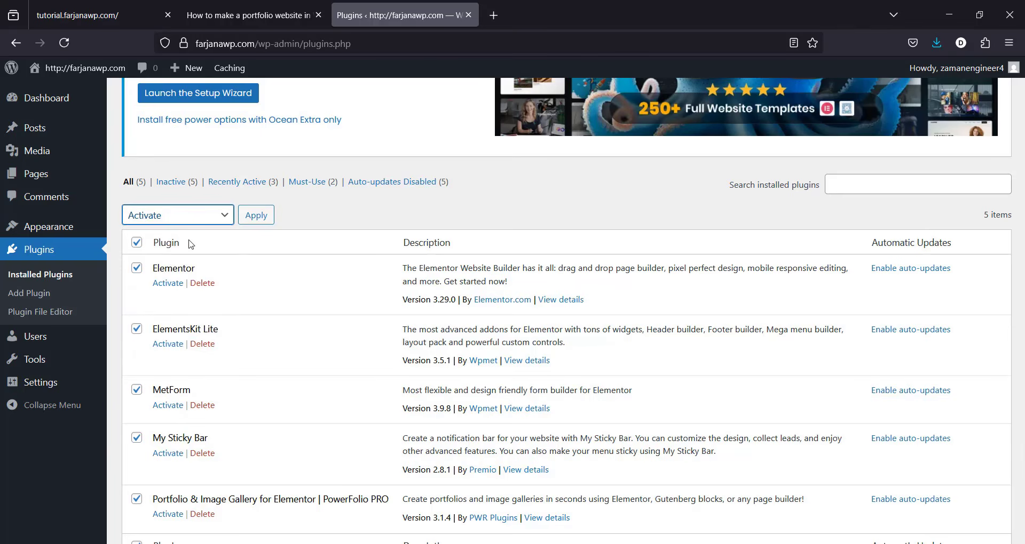
left_click(266, 217)
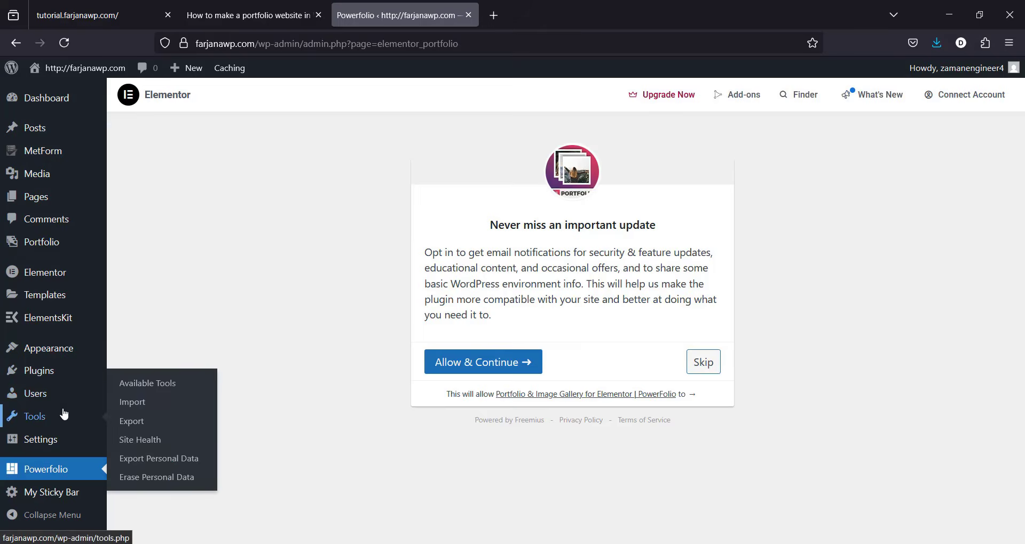
left_click(71, 379)
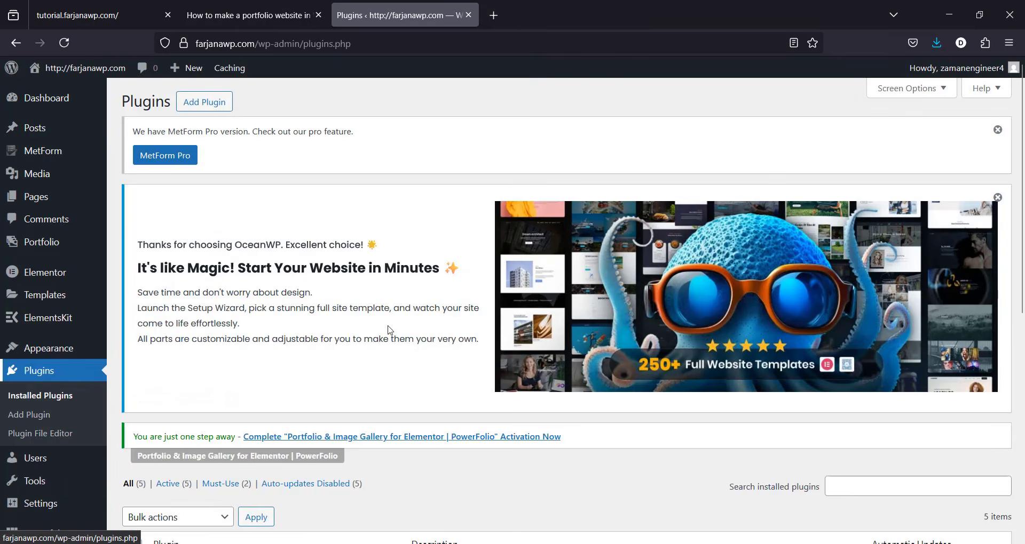
left_click_drag(1022, 205, 1022, 343)
left_click(266, 4)
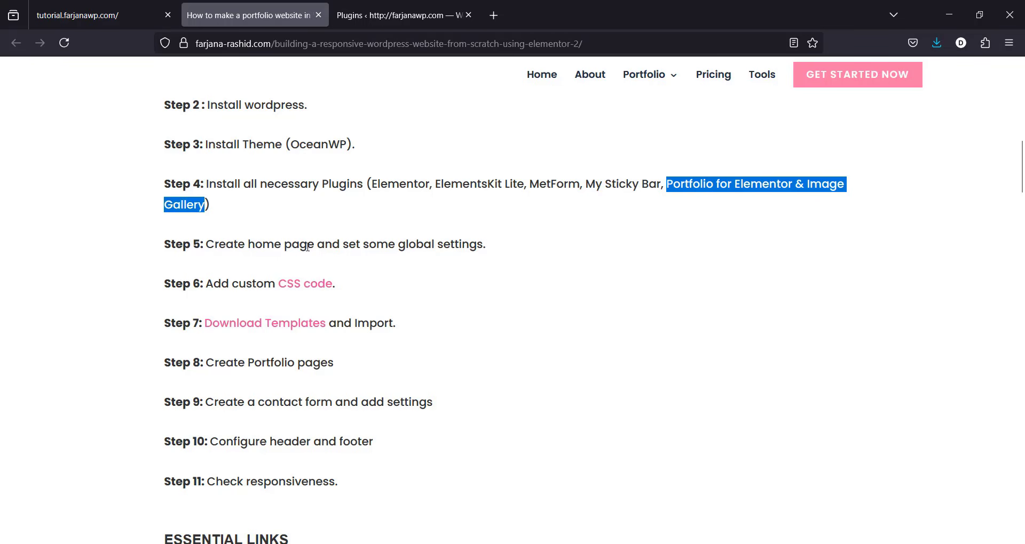
left_click(401, 7)
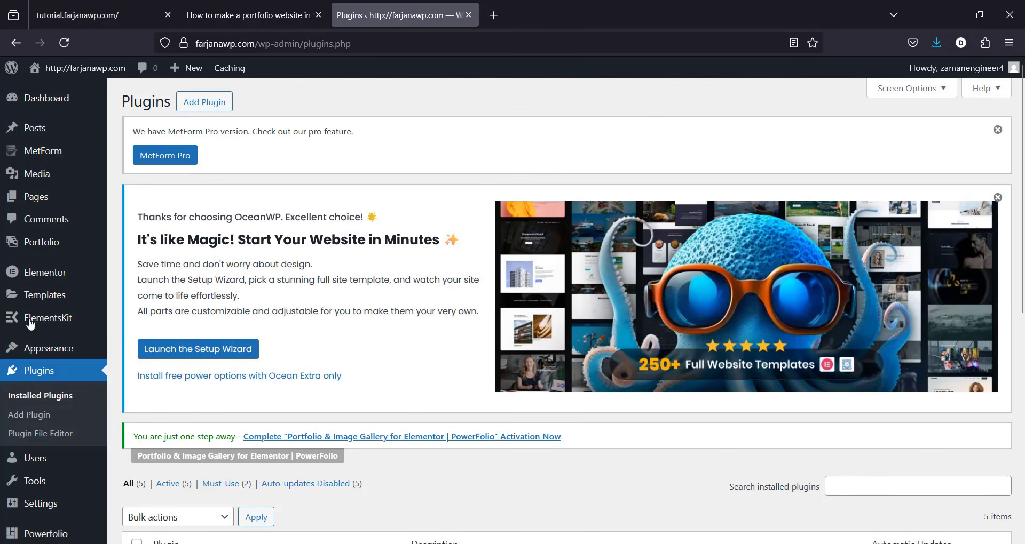
Step: Create a page titled 'Home', publish it, and open it with Edit with Elementor
left_click(42, 203)
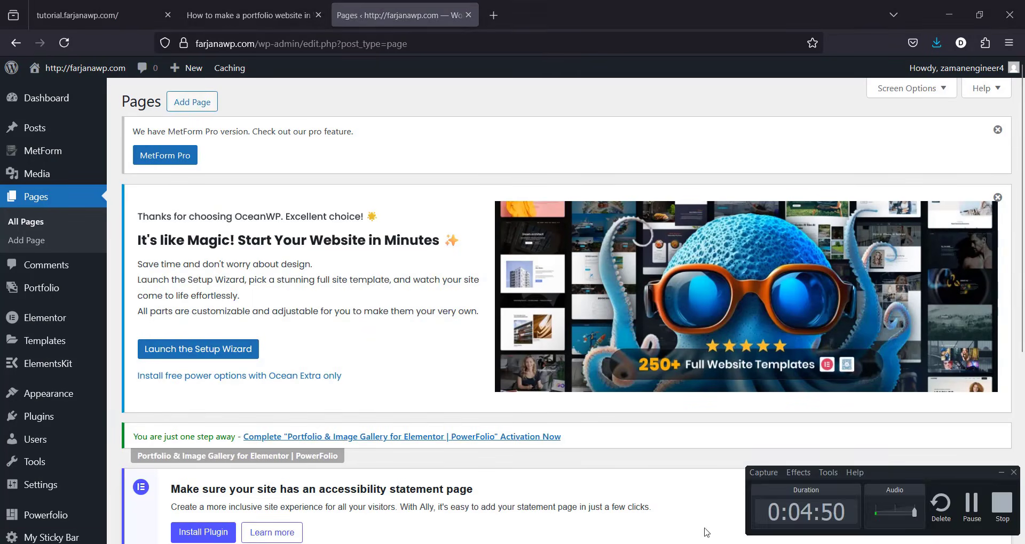
left_click(199, 108)
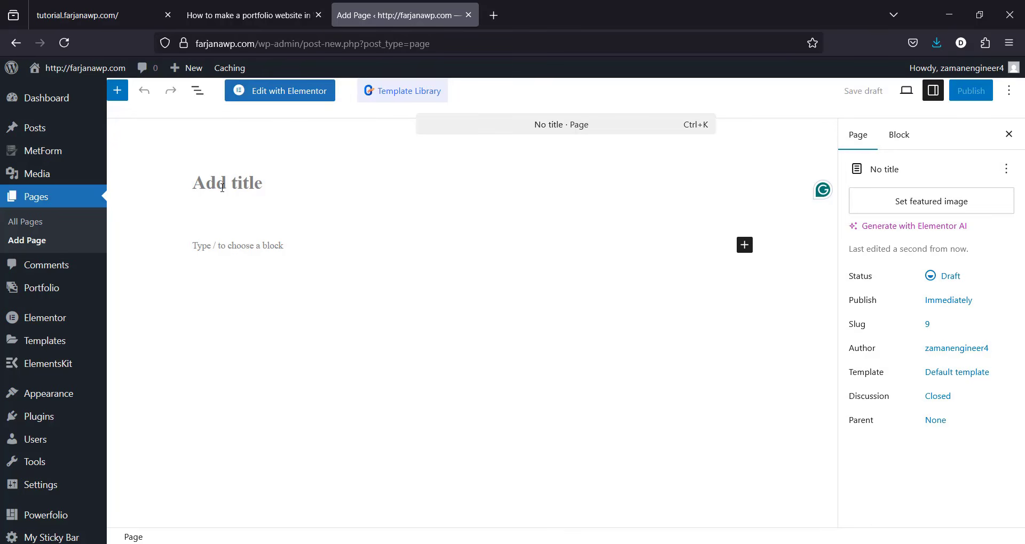
type("Home")
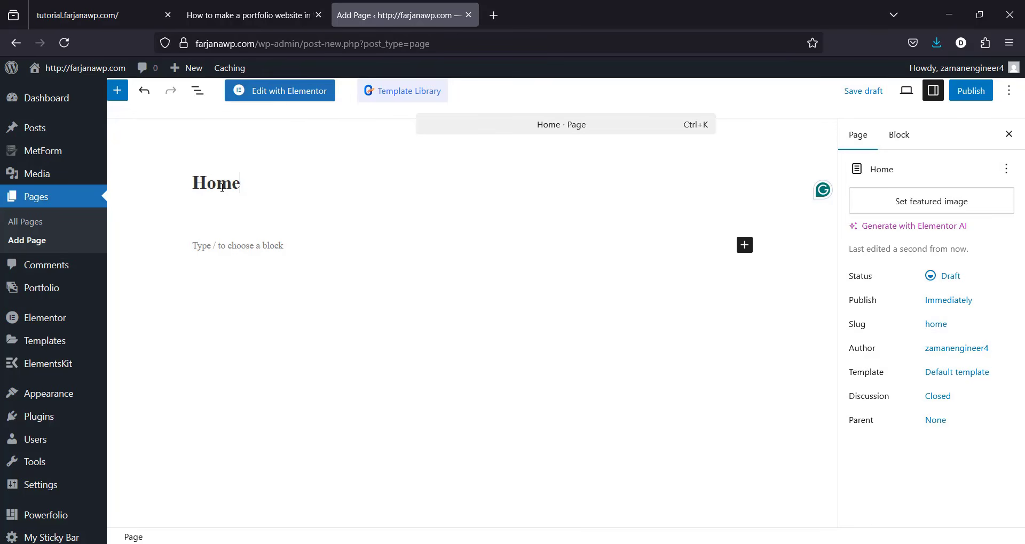
left_click(961, 93)
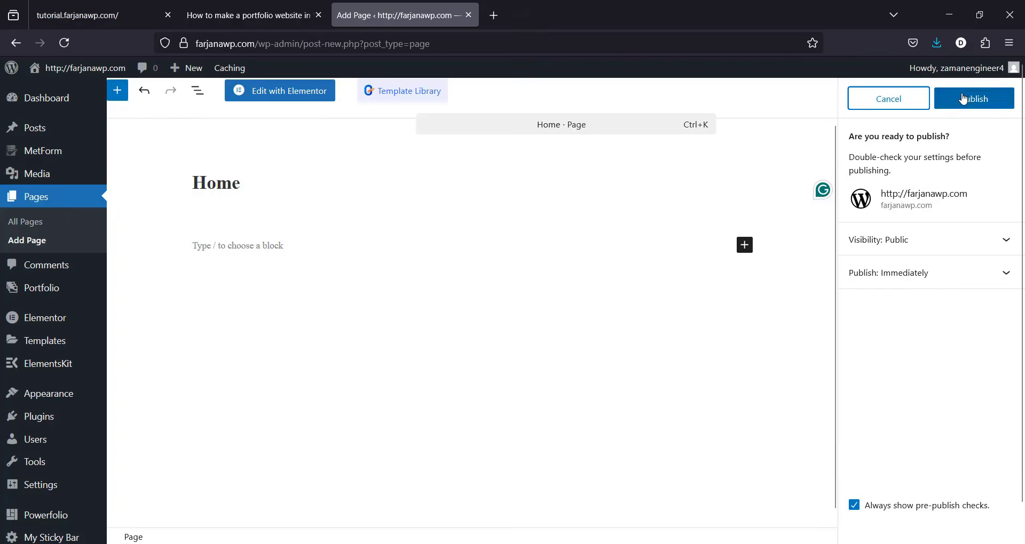
left_click(964, 105)
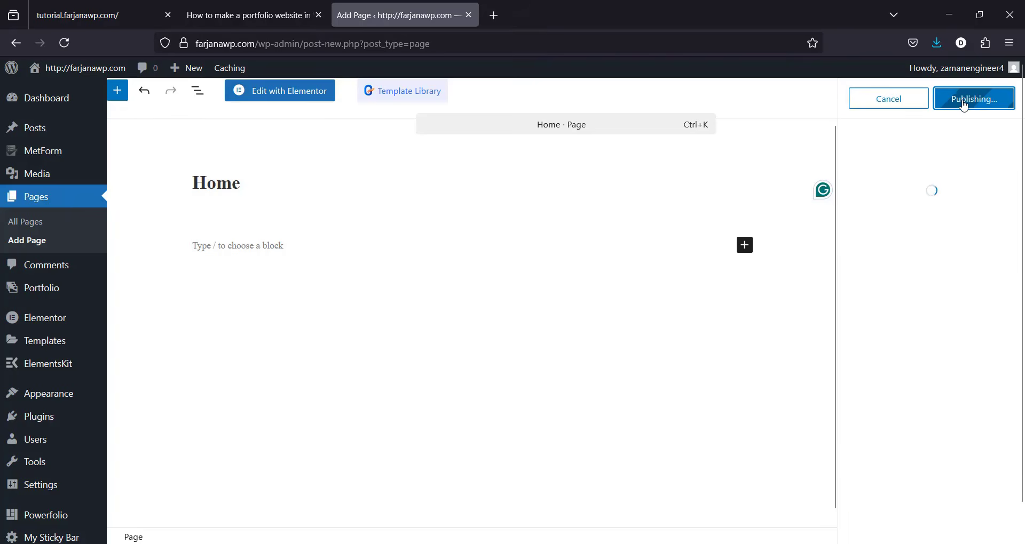
left_click(294, 102)
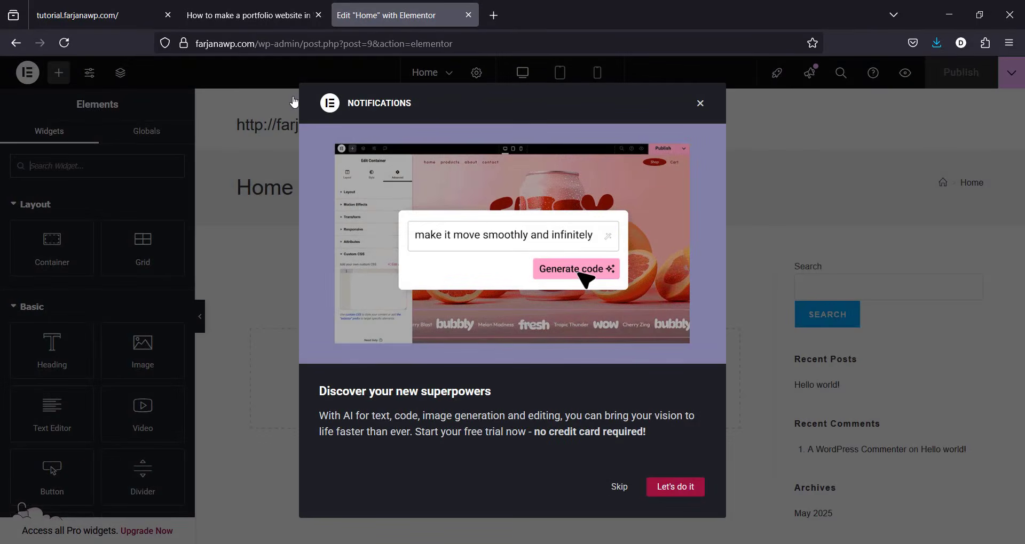
Step: In Page Settings, turn Hide Title on, choose Elementor Full Width layout, and publish
left_click(619, 487)
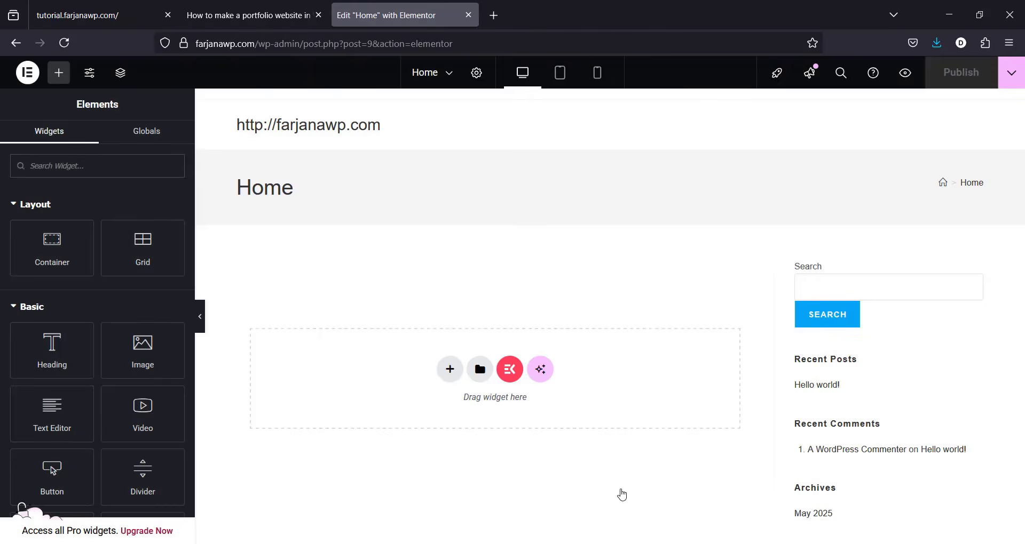
left_click(478, 76)
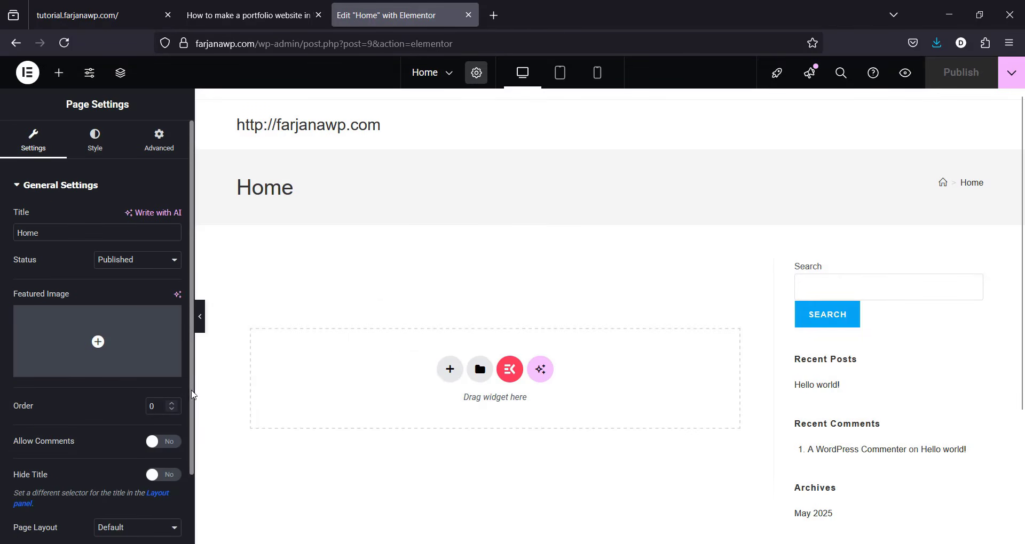
scroll(180, 473, "down", 2)
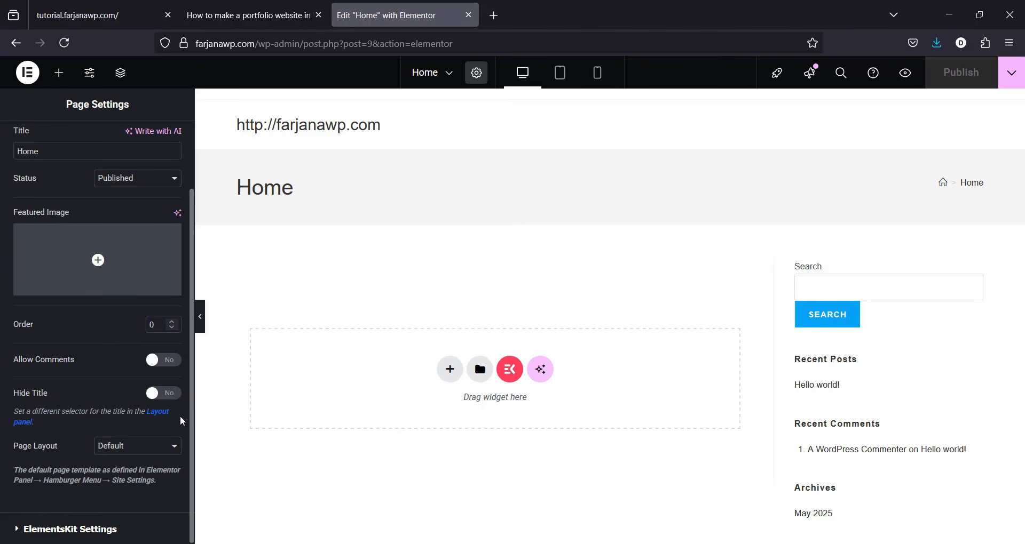
left_click(172, 398)
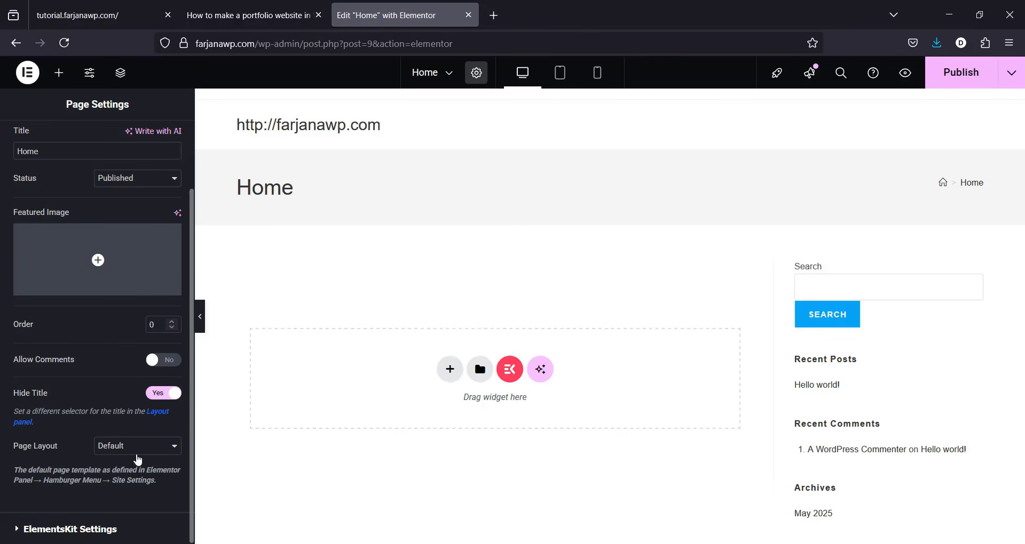
left_click(137, 452)
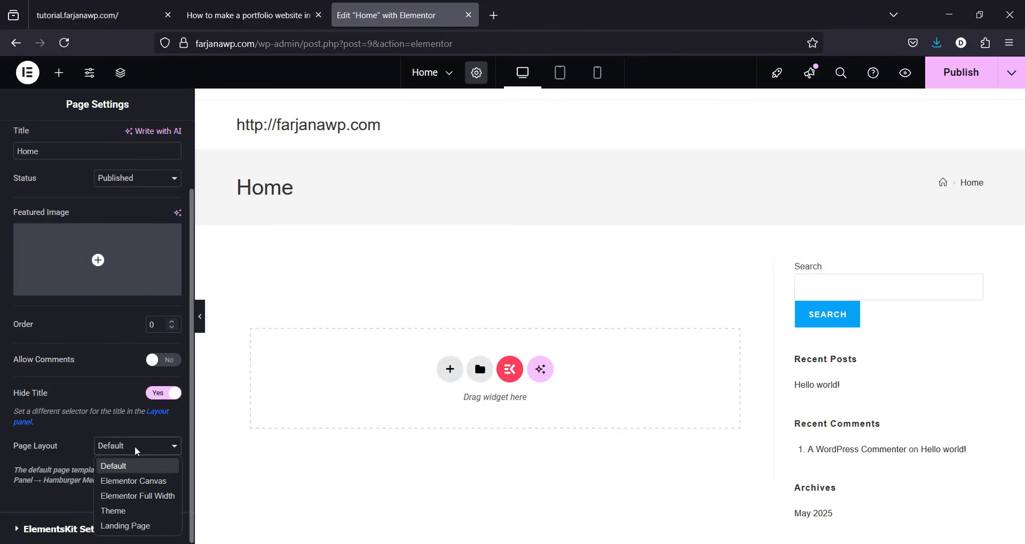
left_click(134, 497)
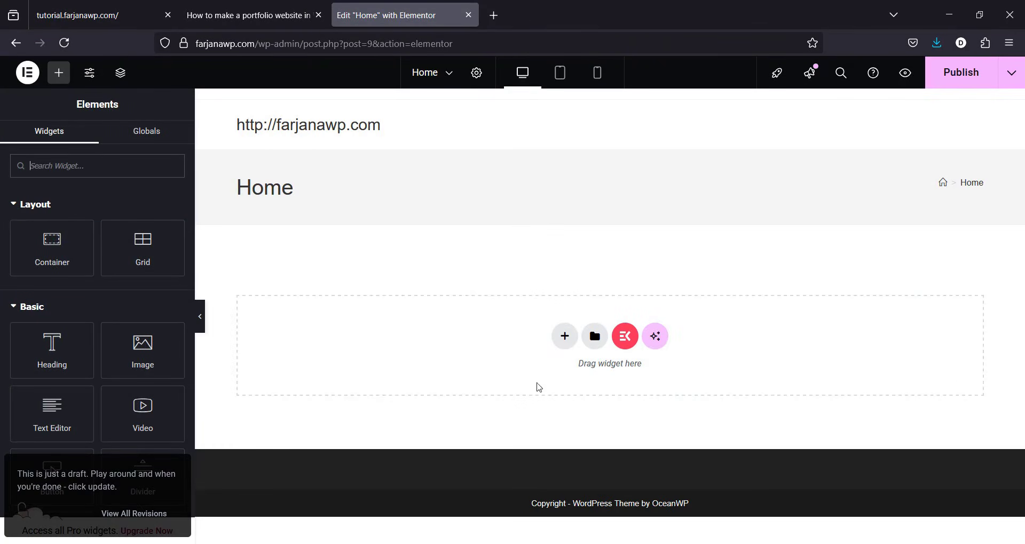
left_click(962, 83)
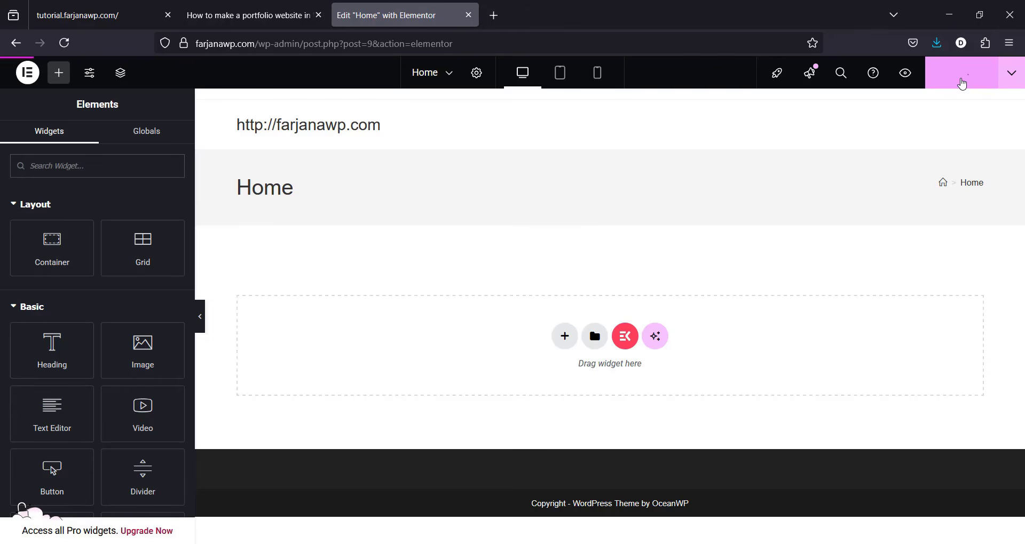
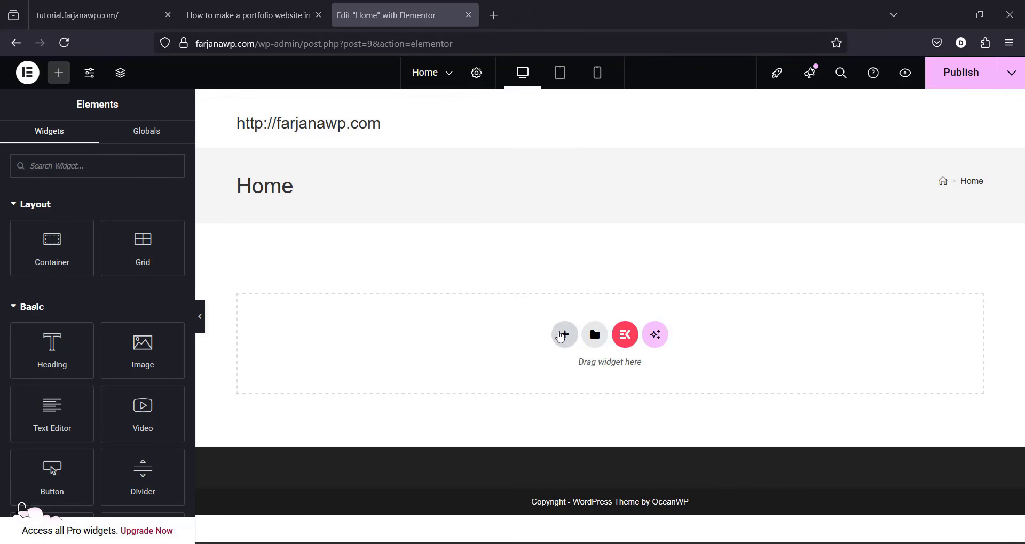
Step: Browse the Elementor template library's Pages and My Templates tabs, then close it
left_click(565, 336)
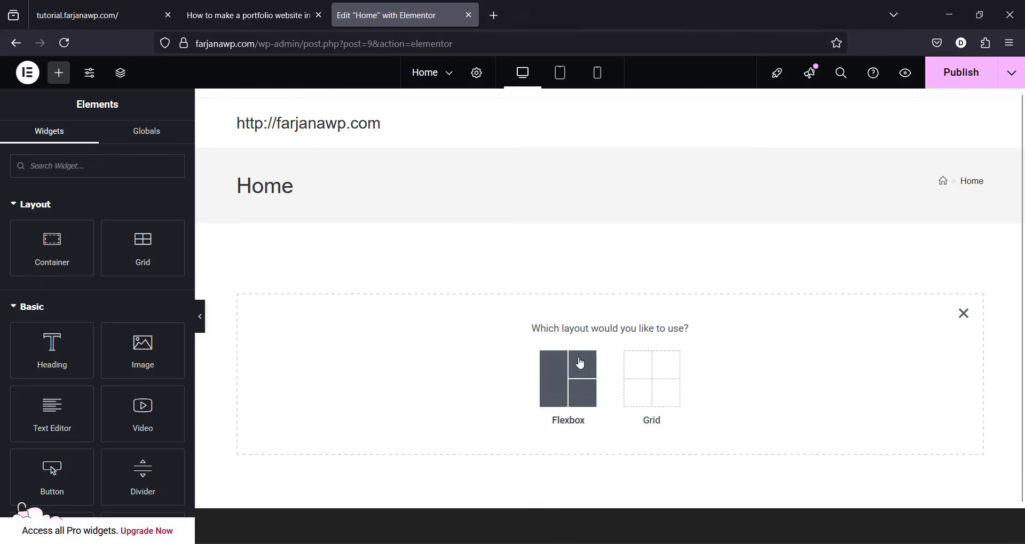
left_click(964, 315)
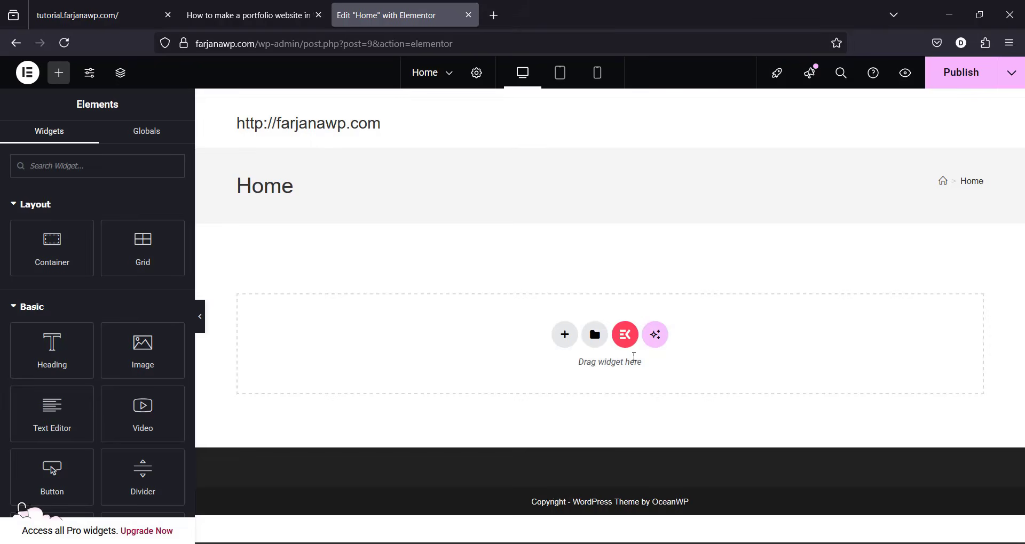
left_click(593, 334)
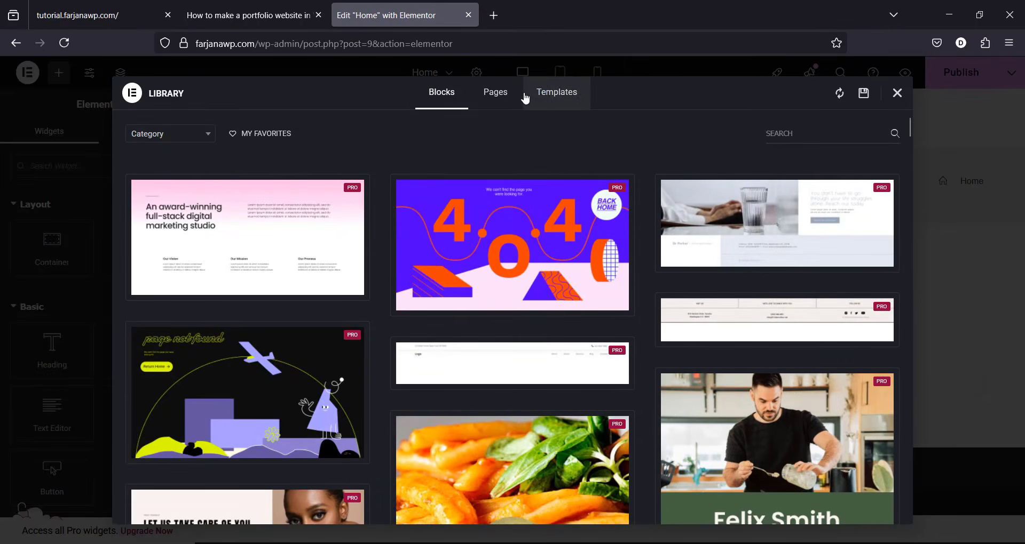
left_click(506, 97)
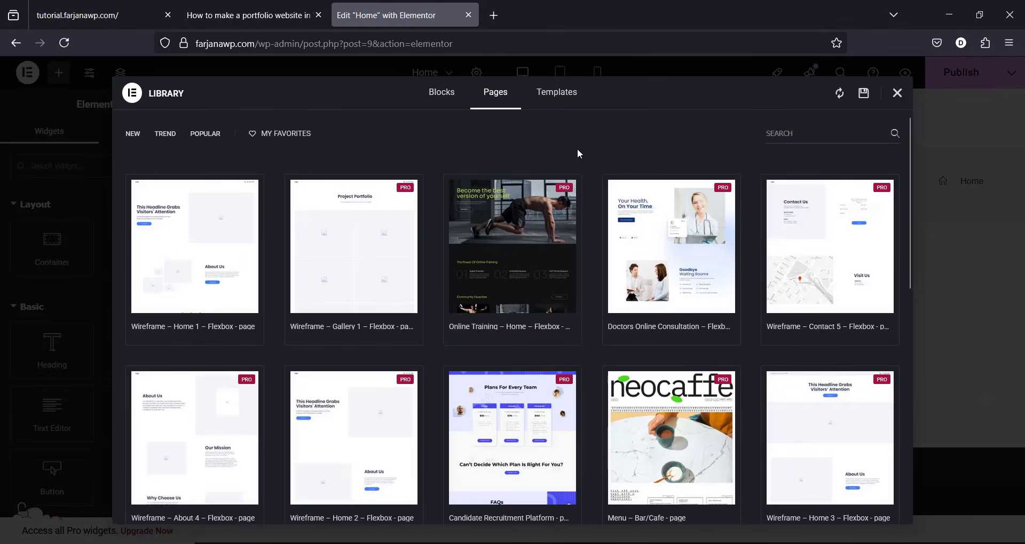
left_click(560, 98)
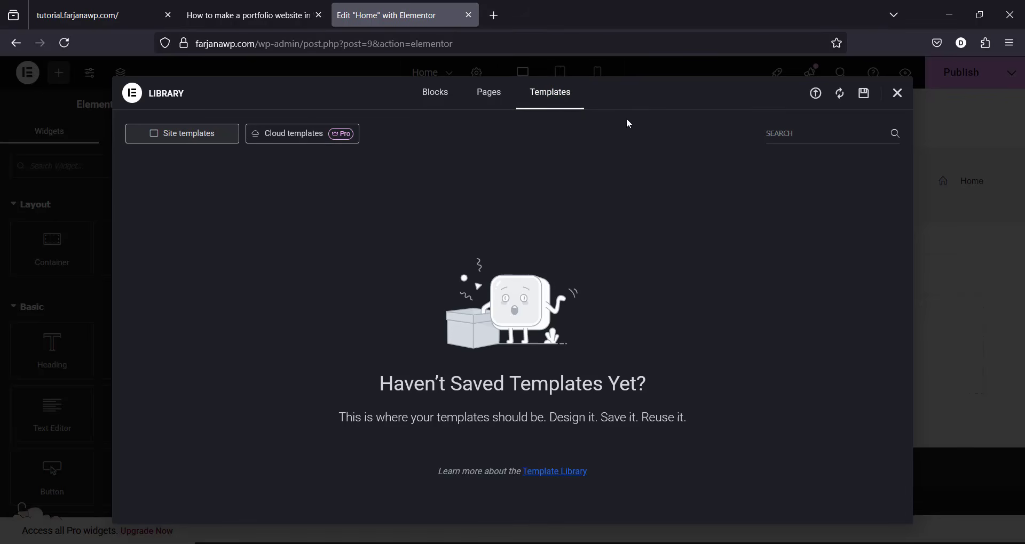
left_click(896, 94)
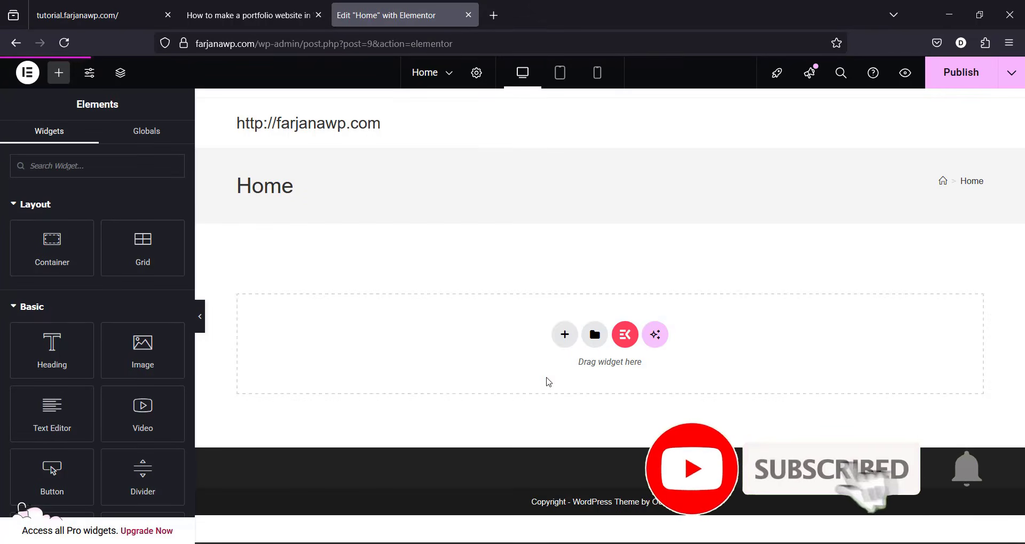
Step: Review the reference portfolio site's hero and stats sections
left_click(115, 19)
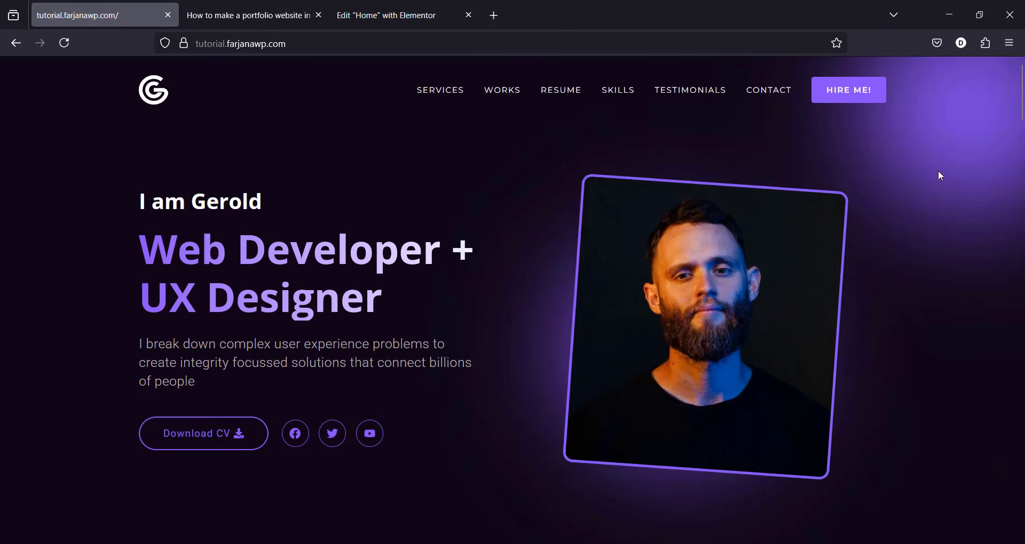
mouse_move(1022, 96)
left_mouse_down()
mouse_move(1022, 516)
mouse_move(1023, 96)
left_mouse_up()
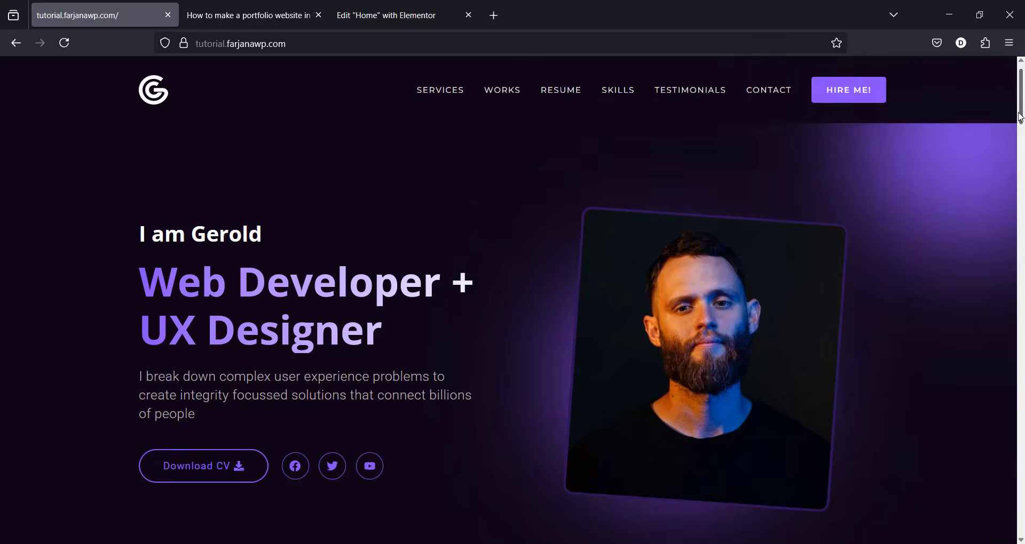
mouse_move(1020, 105)
left_mouse_down()
mouse_move(1021, 133)
mouse_move(1020, 104)
left_mouse_up()
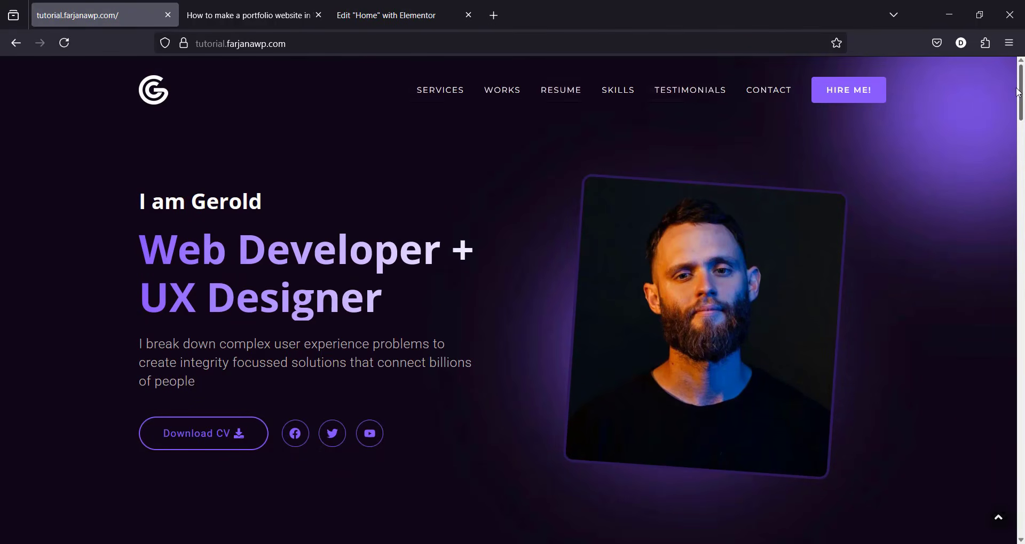
Step: Move the reference site's tab after the Elementor editor tab and return to the editor
left_click(373, 12)
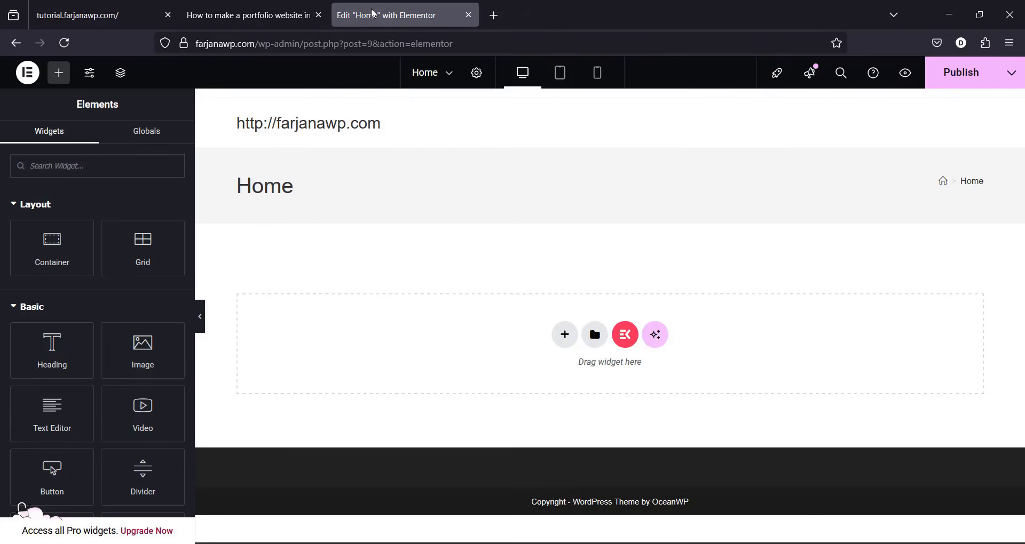
left_click(105, 6)
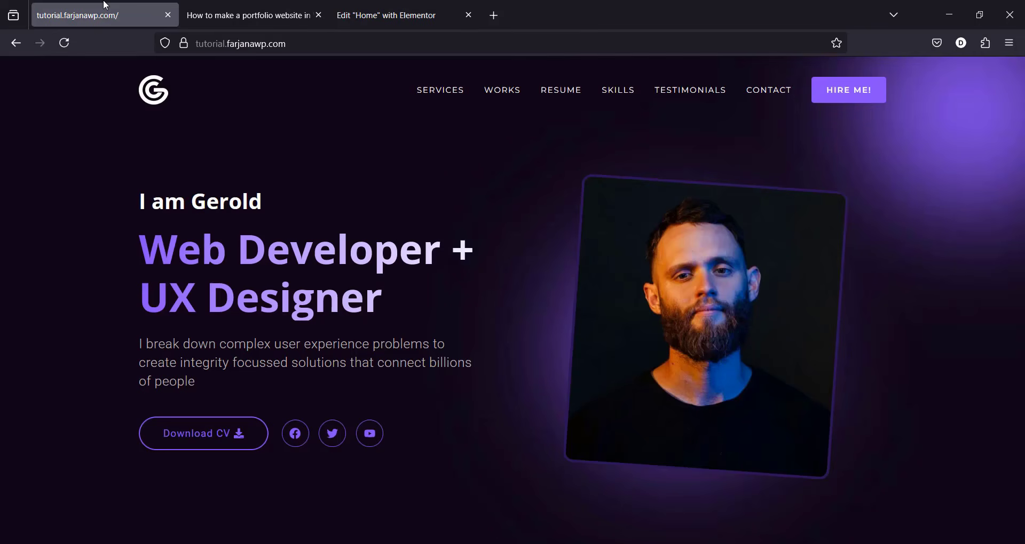
left_click_drag(103, 5, 491, 21)
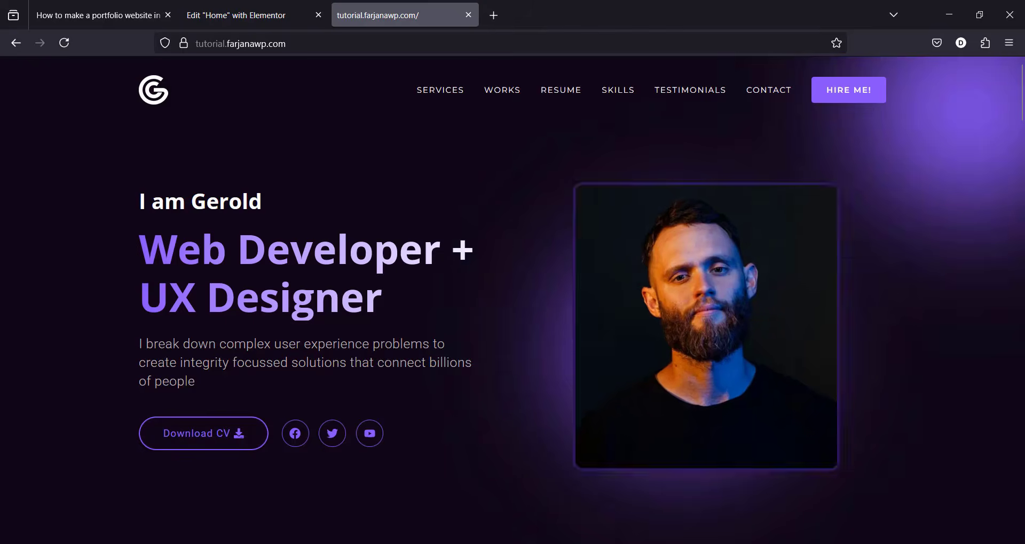
scroll(1022, 113, "down", 3)
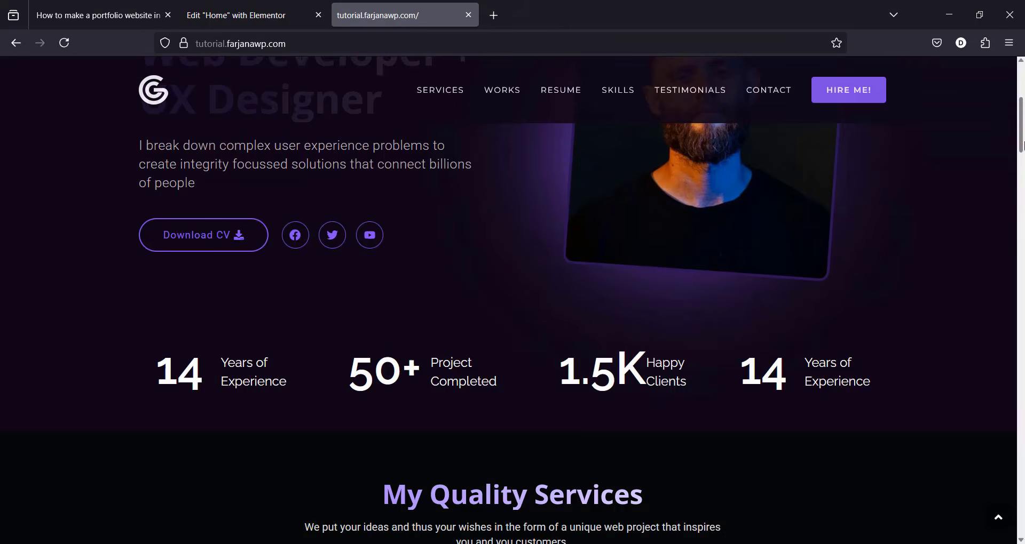
scroll(1021, 145, "up", 4)
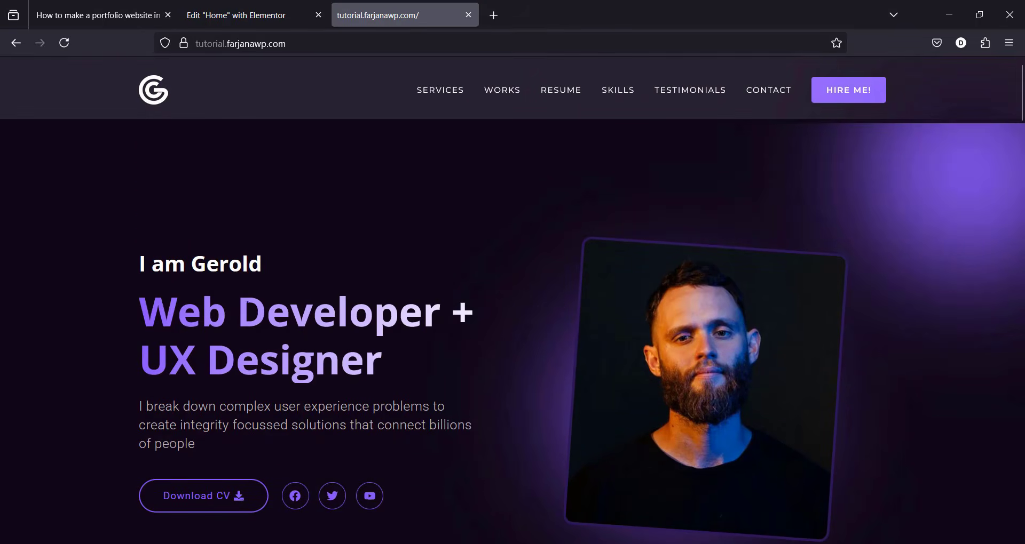
left_click(257, 16)
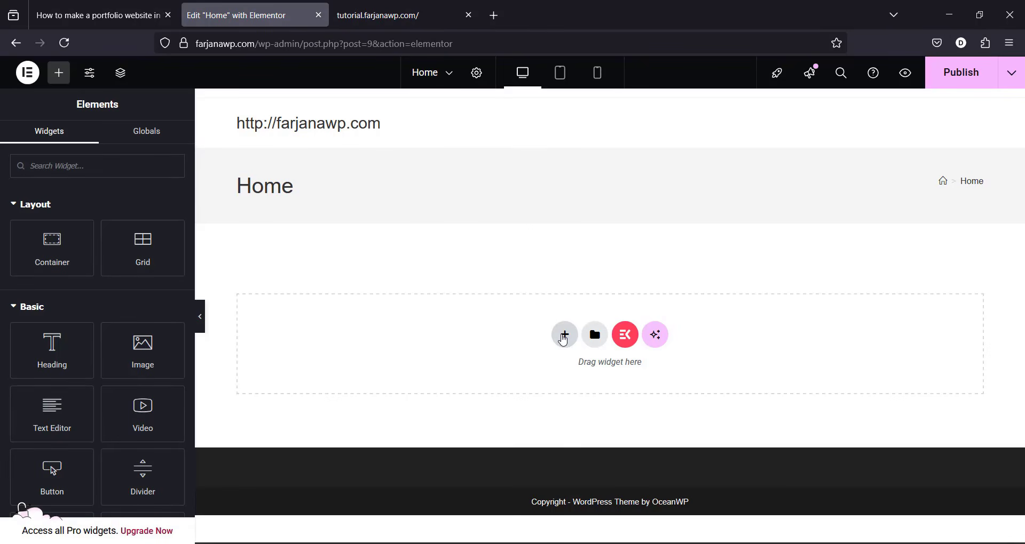
Step: Add a single-column flexbox section and drop an inner Container into it
left_click(564, 335)
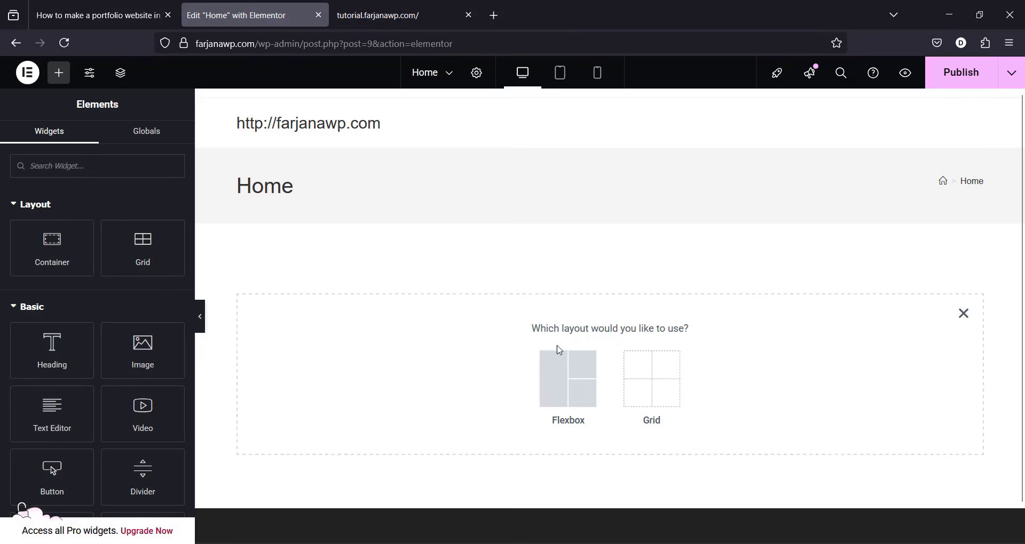
left_click(574, 393)
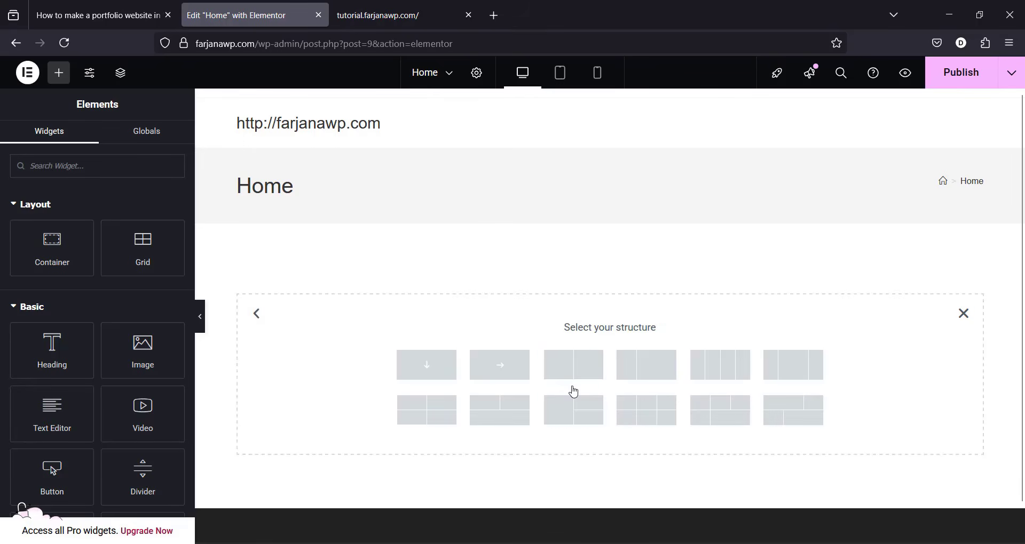
left_click(436, 370)
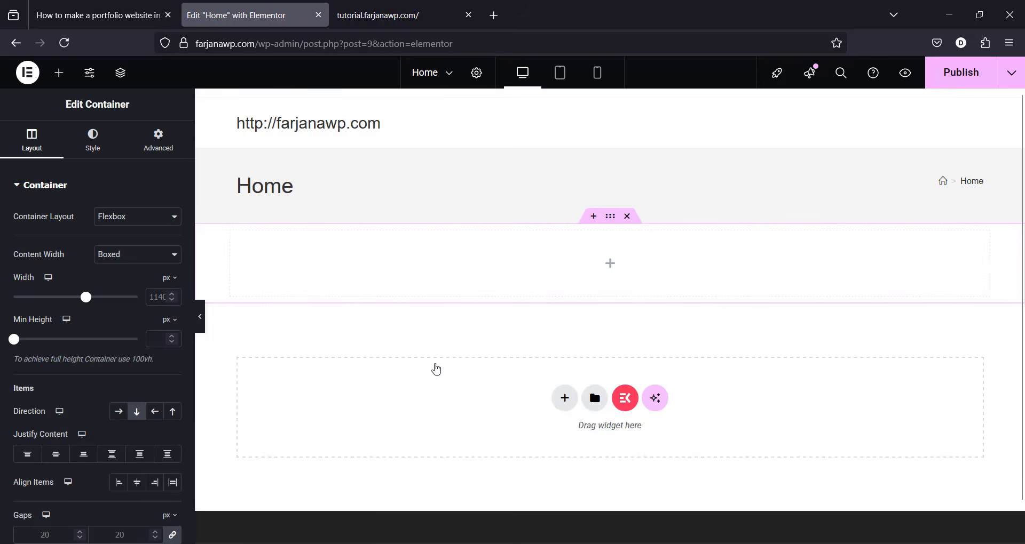
left_click(355, 360)
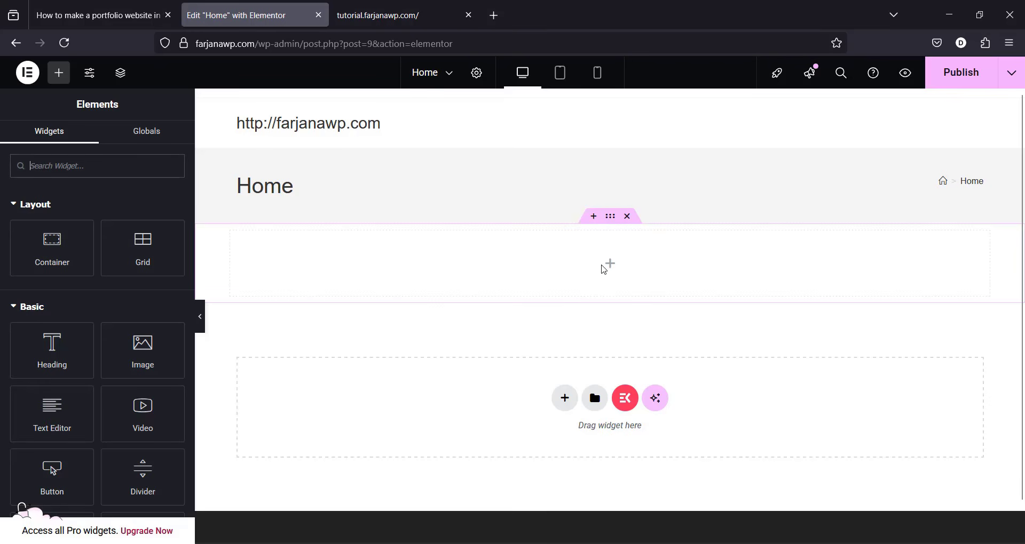
left_click_drag(73, 251, 614, 270)
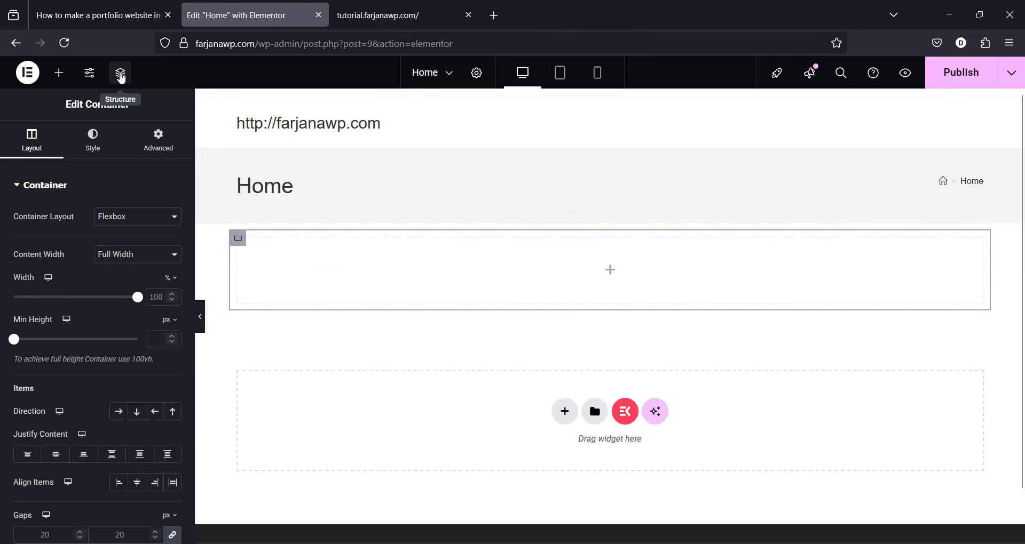
Step: Duplicate the inner Container from the Navigator so two containers stack inside the section
left_click(120, 78)
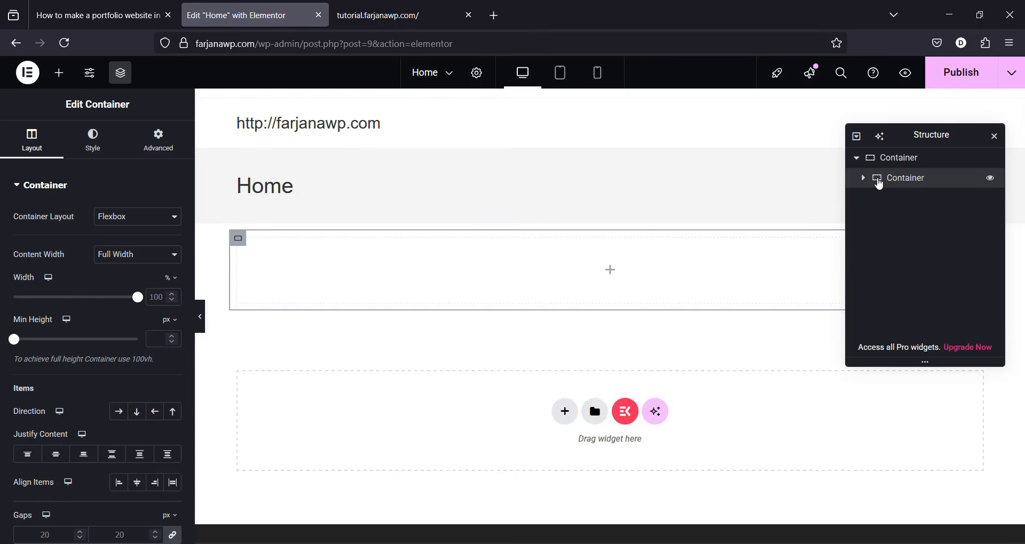
right_click(866, 183)
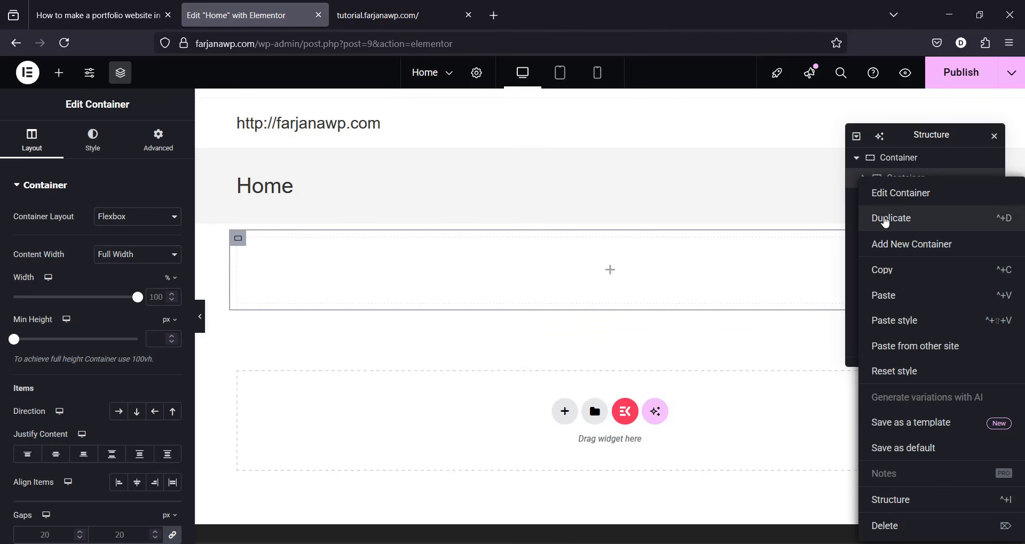
left_click(883, 219)
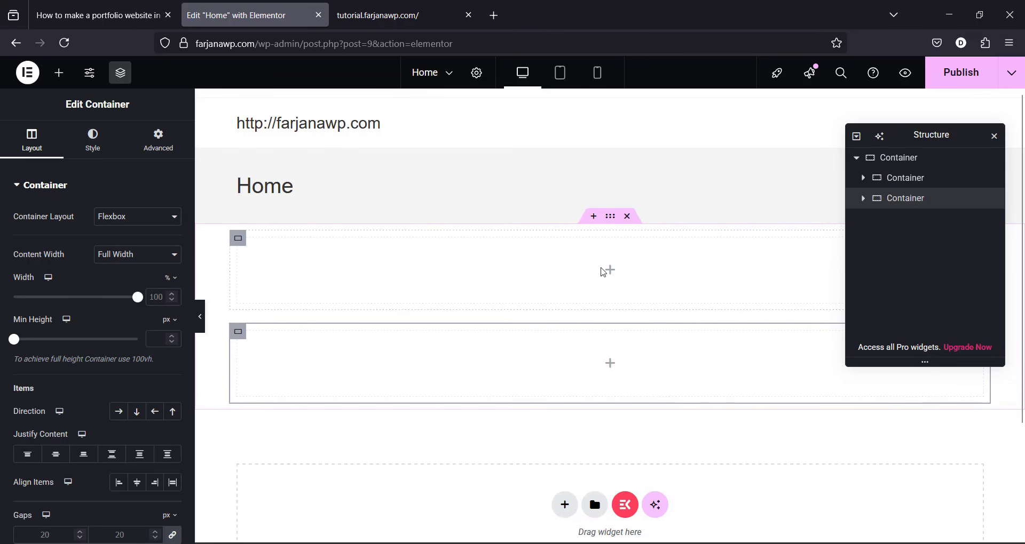
left_click(393, 21)
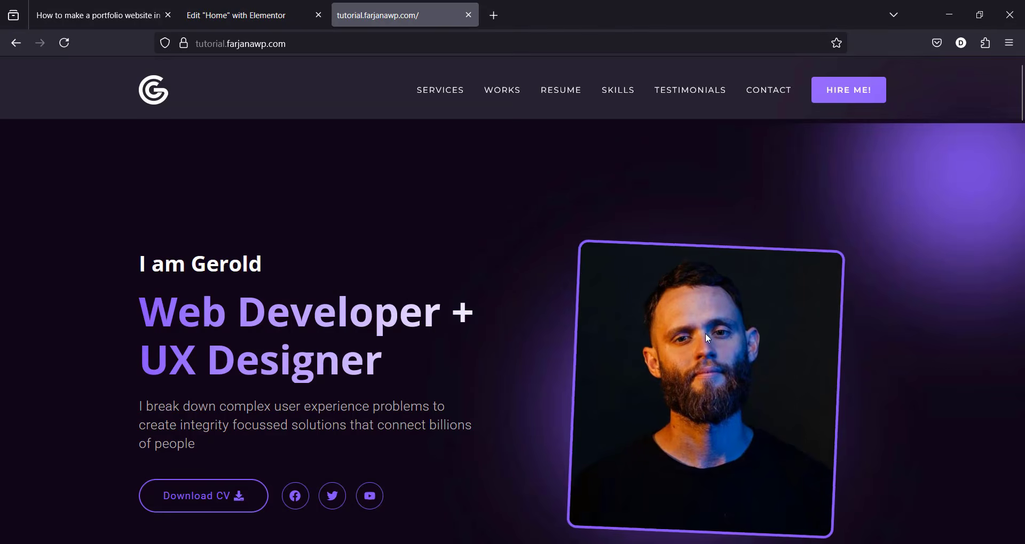
left_click(296, 10)
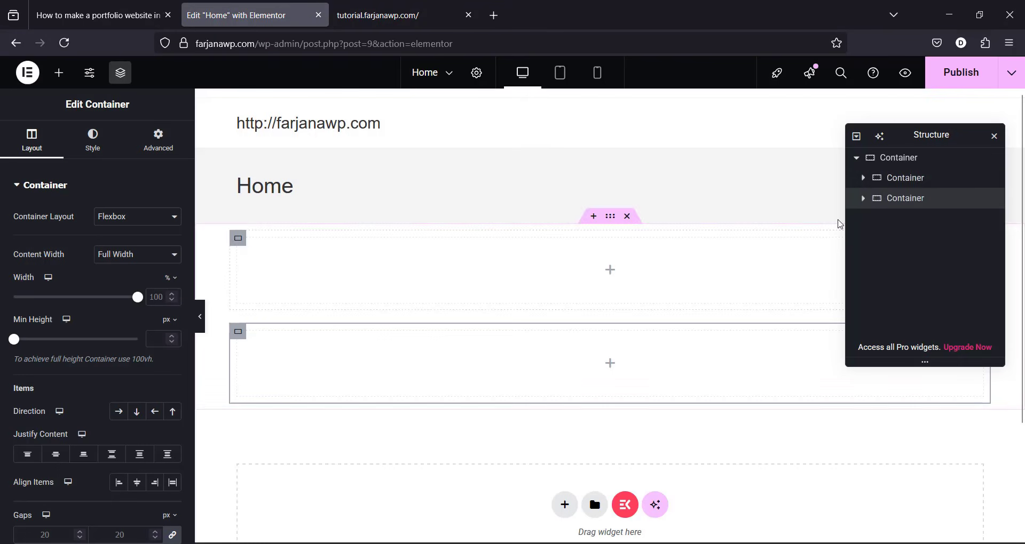
left_click(863, 179)
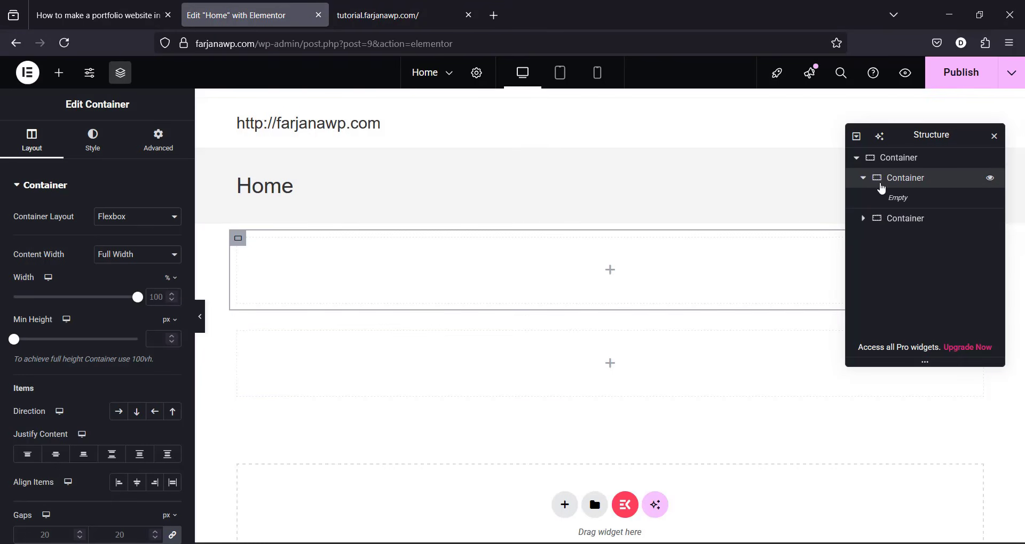
left_click(610, 270)
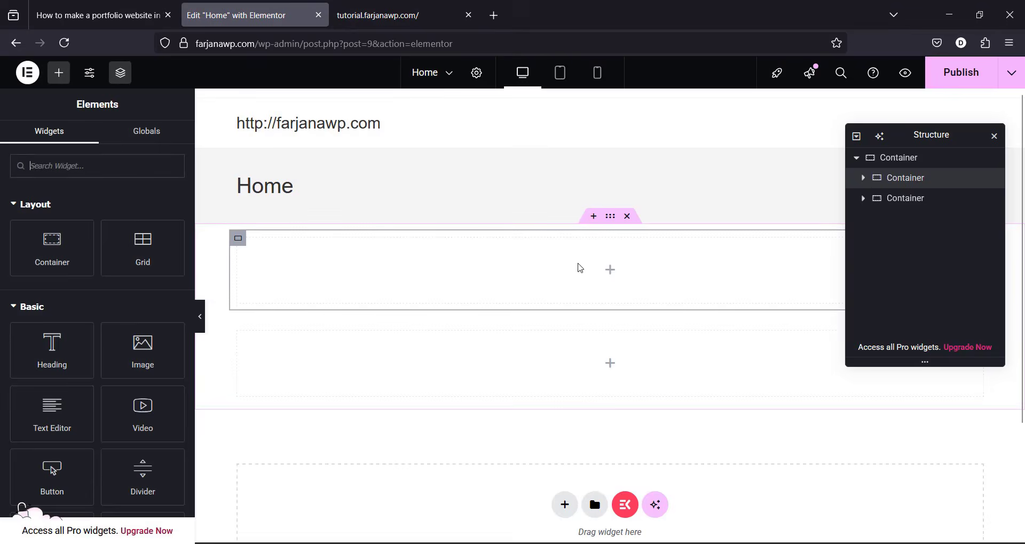
Step: Nest a container in the first inner container, duplicate it, and set Direction to Row
left_click_drag(75, 242, 565, 265)
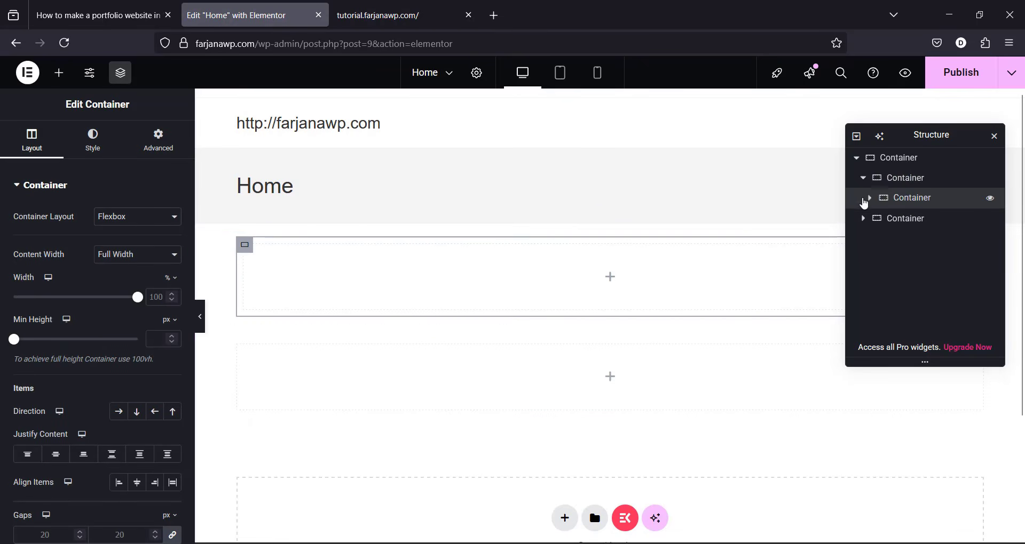
right_click(869, 200)
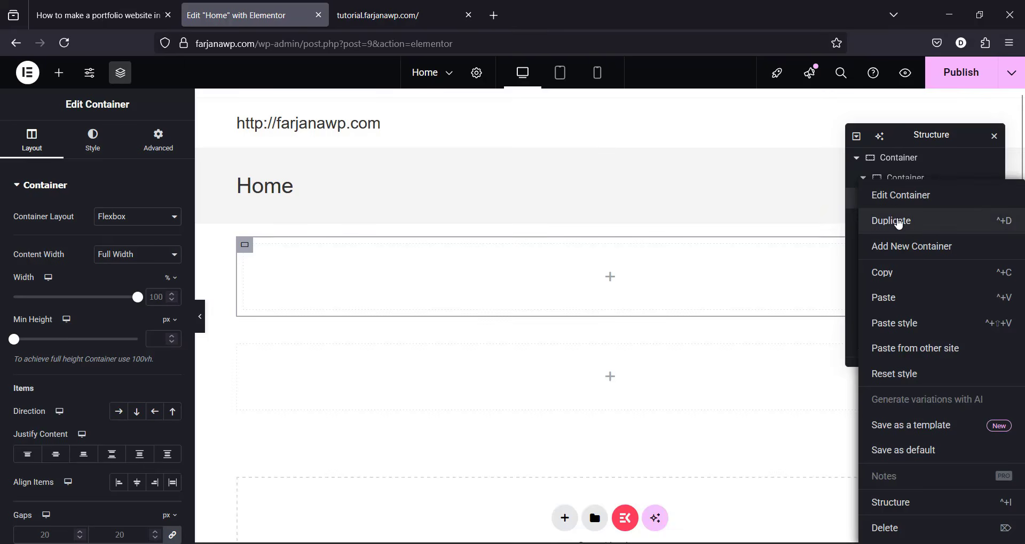
left_click(899, 219)
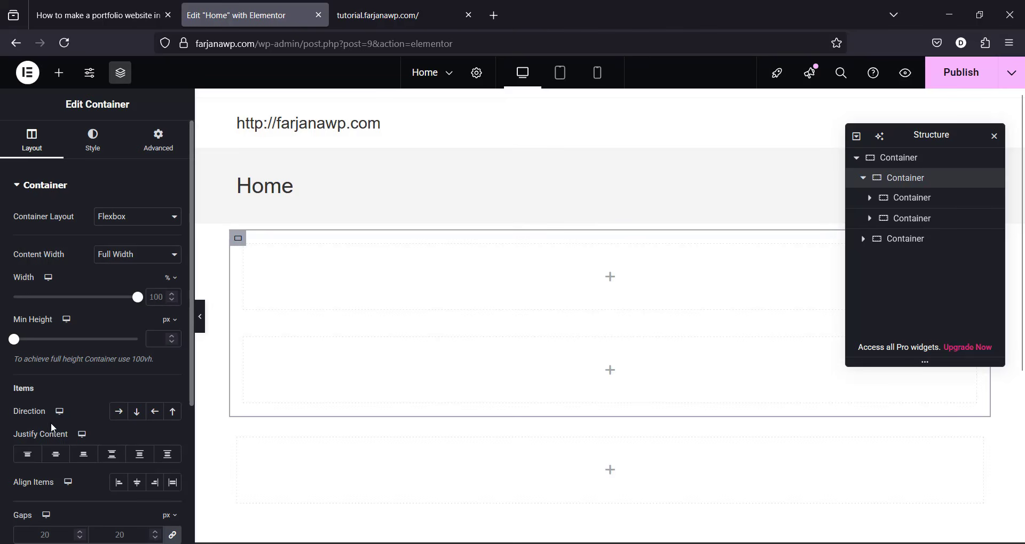
left_click(118, 417)
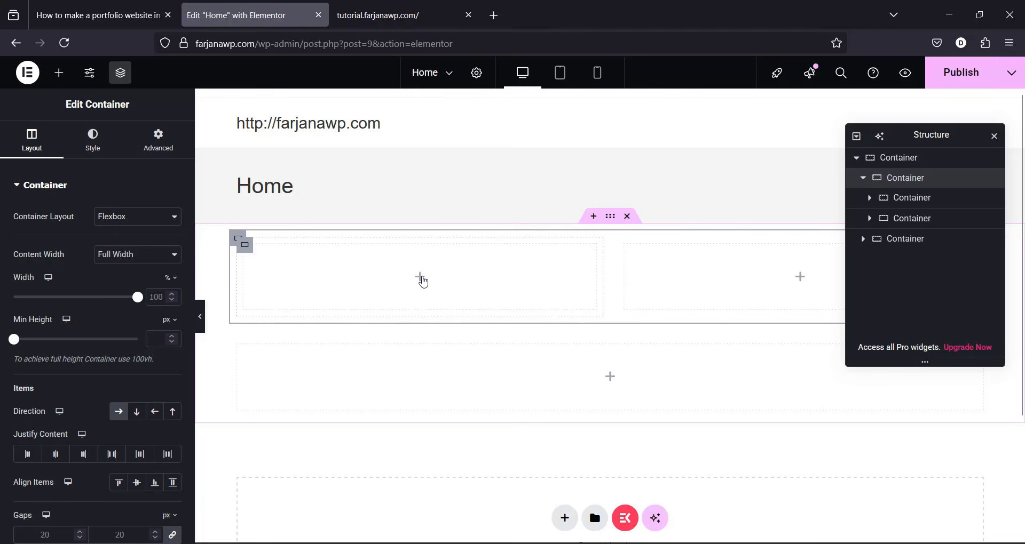
left_click(421, 280)
key("ctrl+Tab")
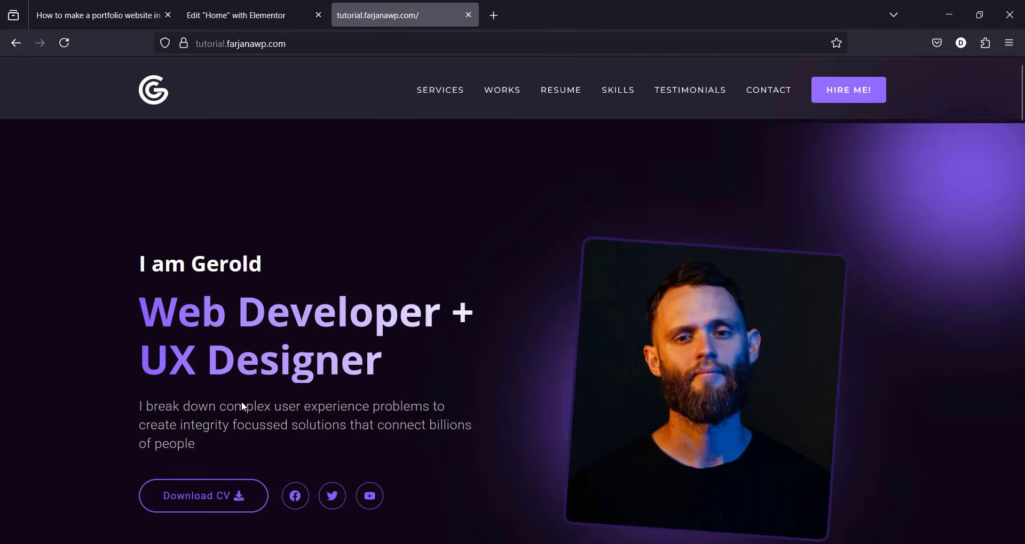
Step: Add a Heading reading 'I am Gerold', copied from the reference site, to the left column
left_click_drag(264, 264, 138, 265)
right_click(244, 266)
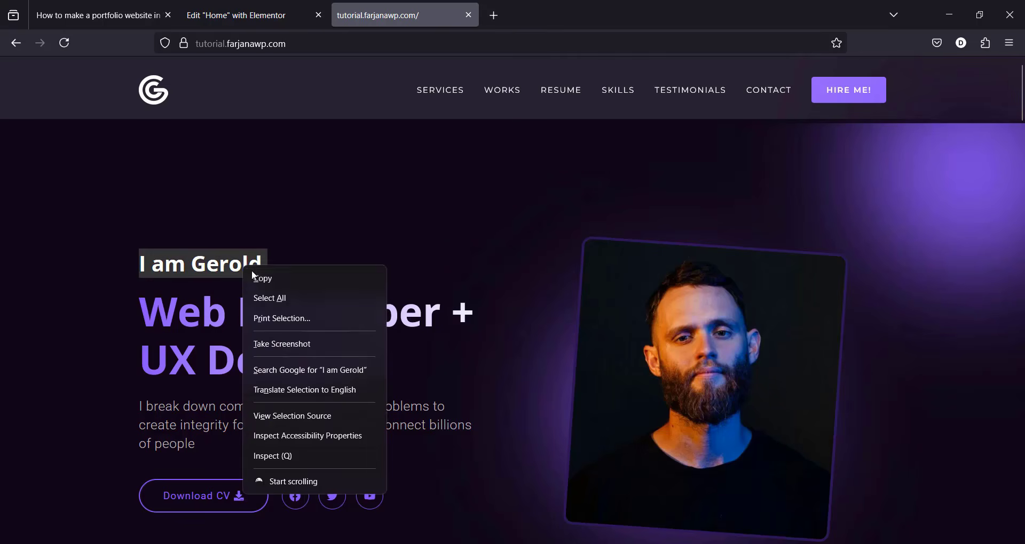
left_click(274, 284)
key("ctrl+shift+Tab")
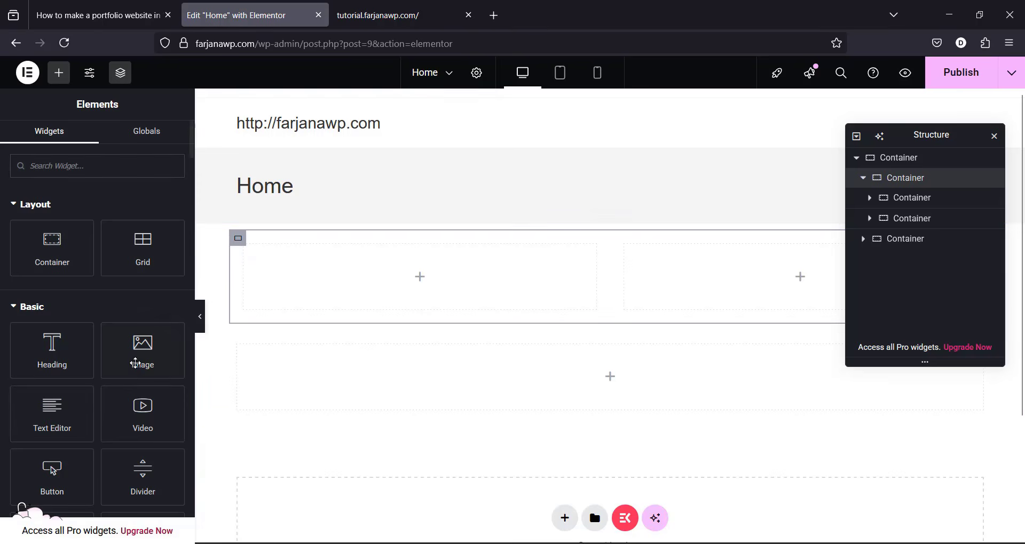
left_click_drag(51, 357, 402, 268)
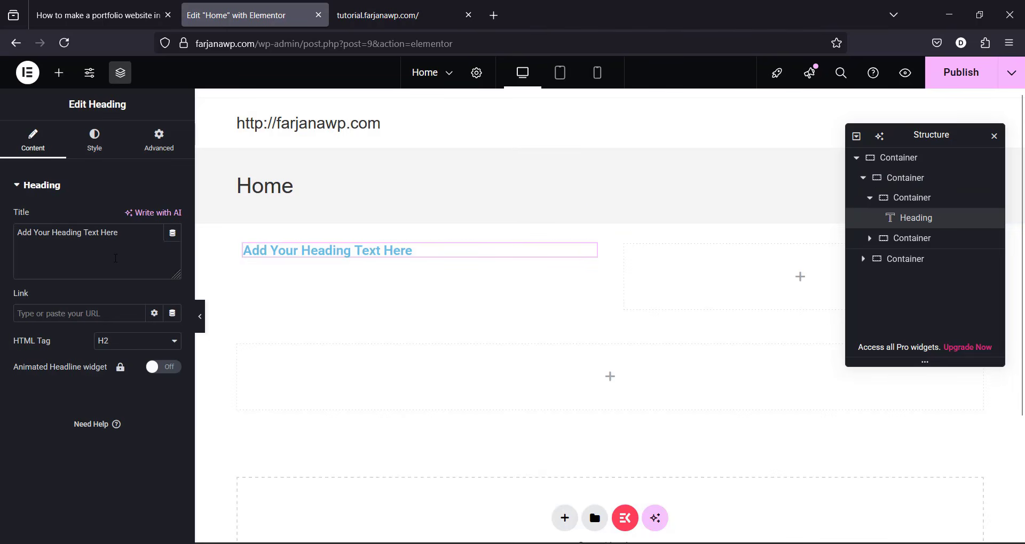
triple_click(117, 260)
key("ctrl+v")
Step: Duplicate the heading and change its text to 'Web Developer + UX Designer'
right_click(293, 250)
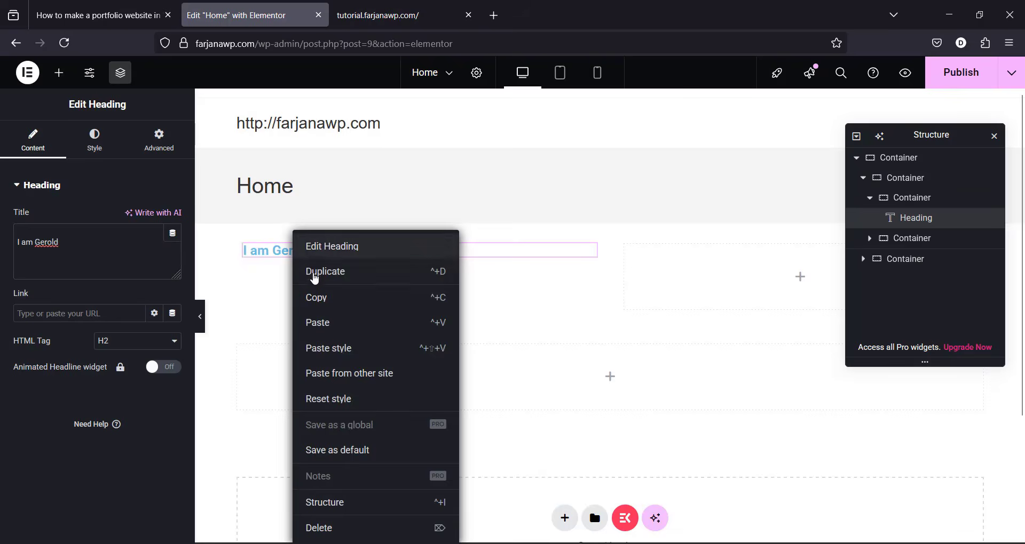
left_click(316, 273)
key("ctrl+Tab")
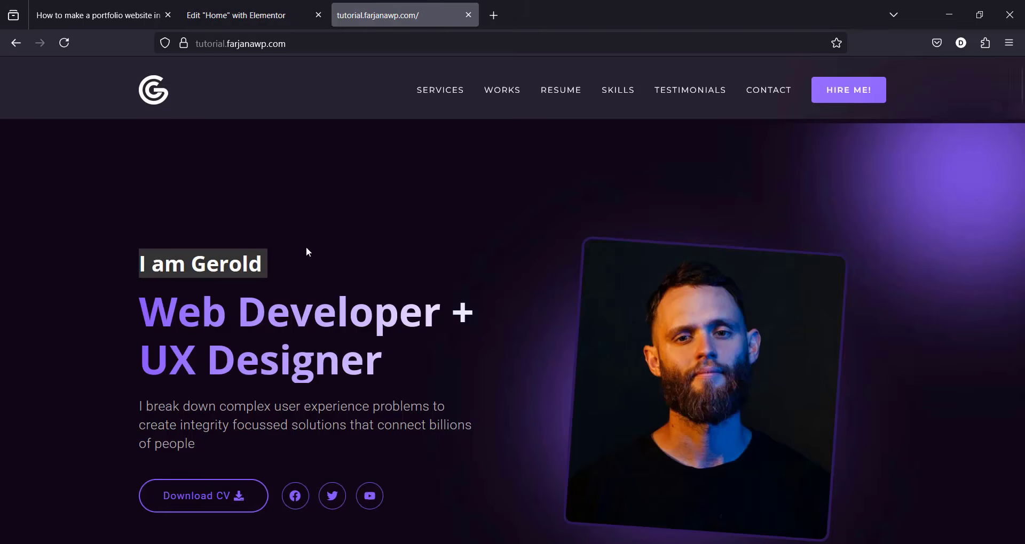
triple_click(291, 326)
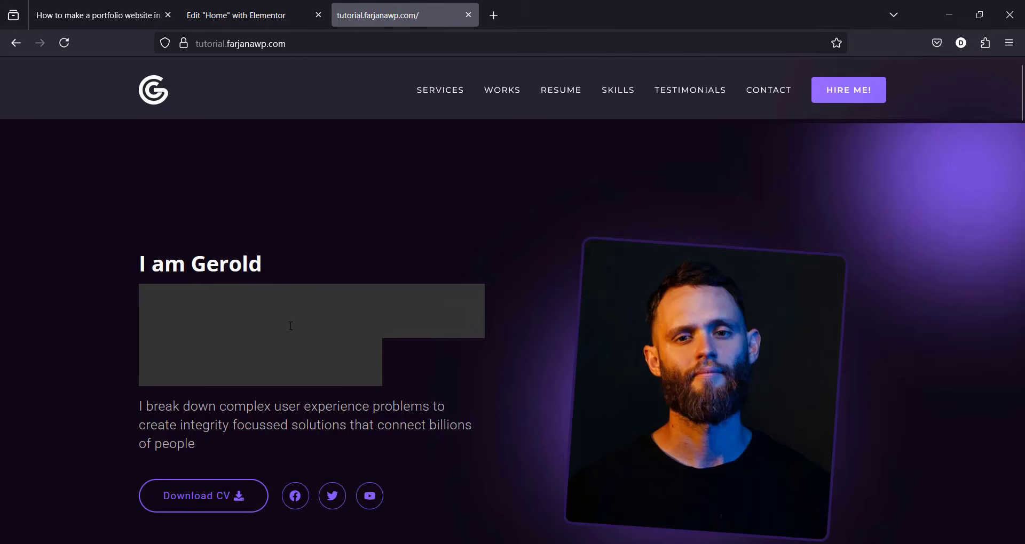
left_click(267, 13)
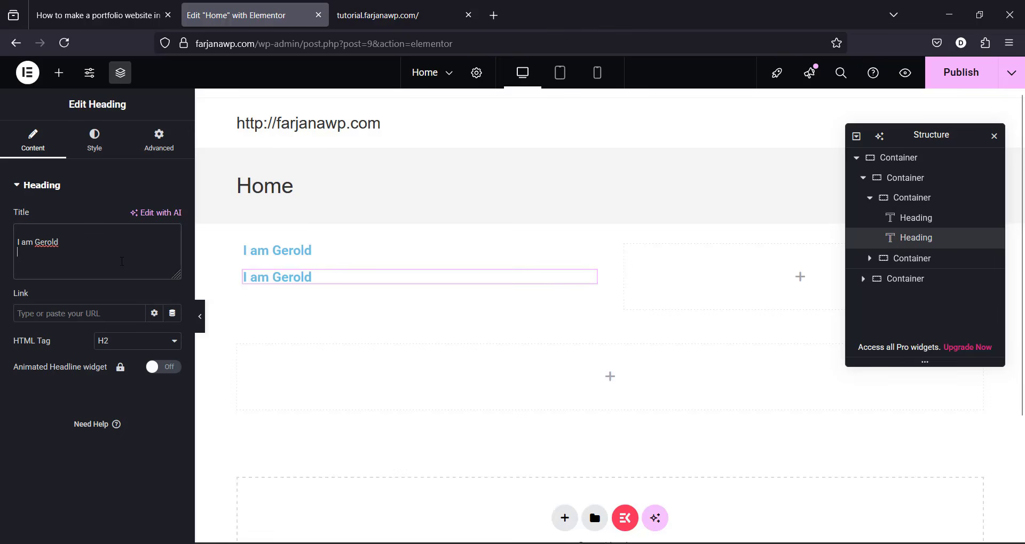
key("ctrl+a")
key("ctrl+v")
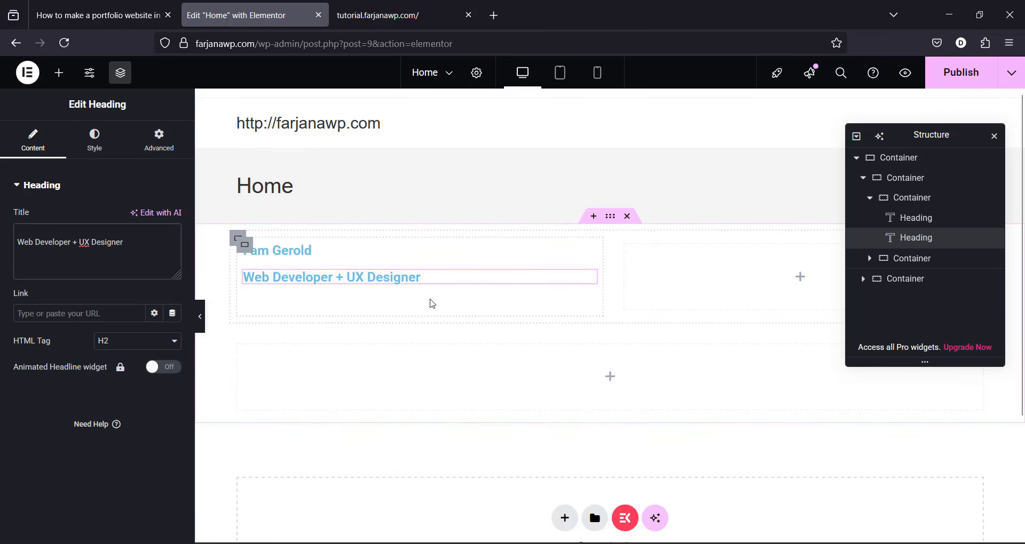
Step: Add a third heading with the reference intro sentence and set its HTML Tag to p
left_click(373, 5)
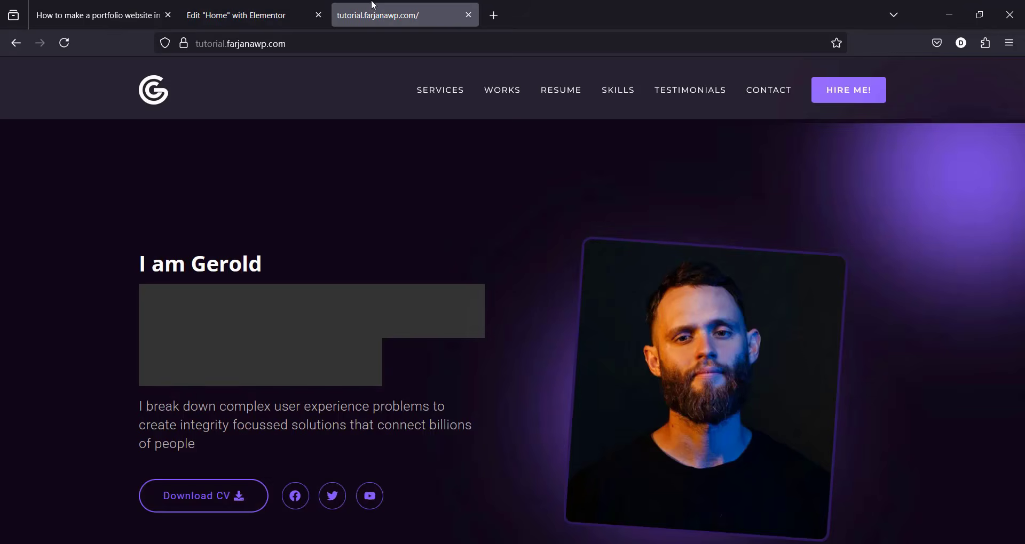
triple_click(340, 426)
left_click(234, 15)
right_click(323, 277)
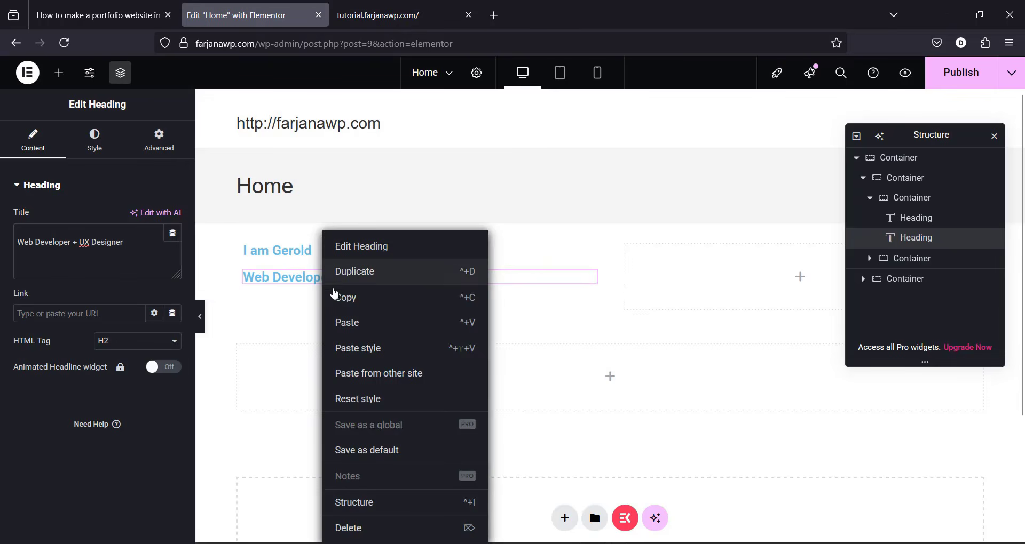
left_click(366, 273)
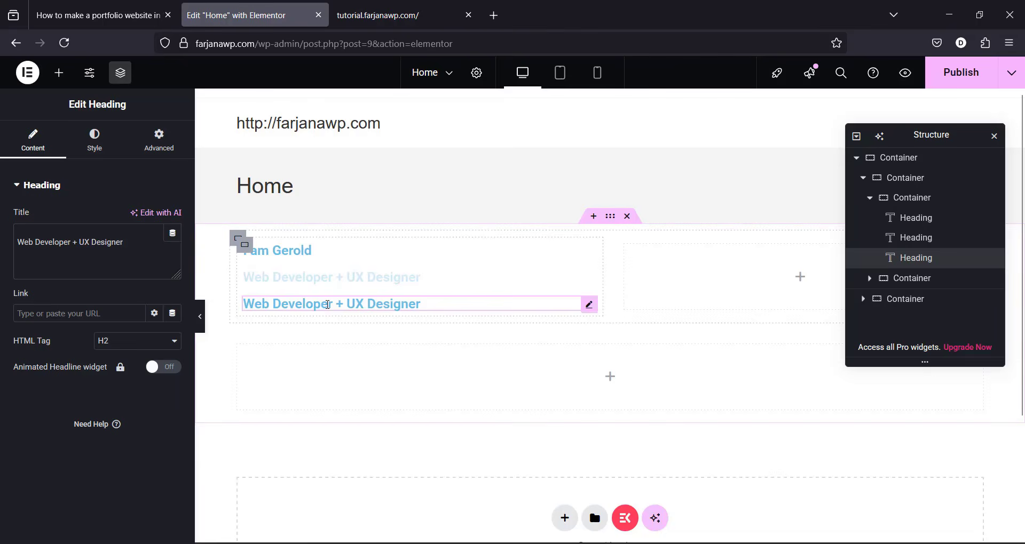
left_click(117, 252)
key("ctrl+a")
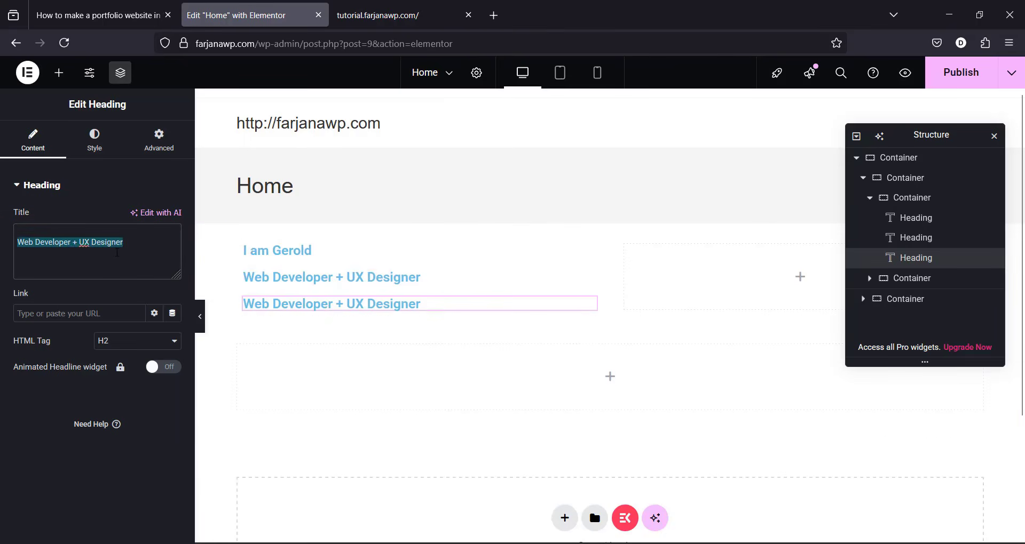
key("ctrl+v")
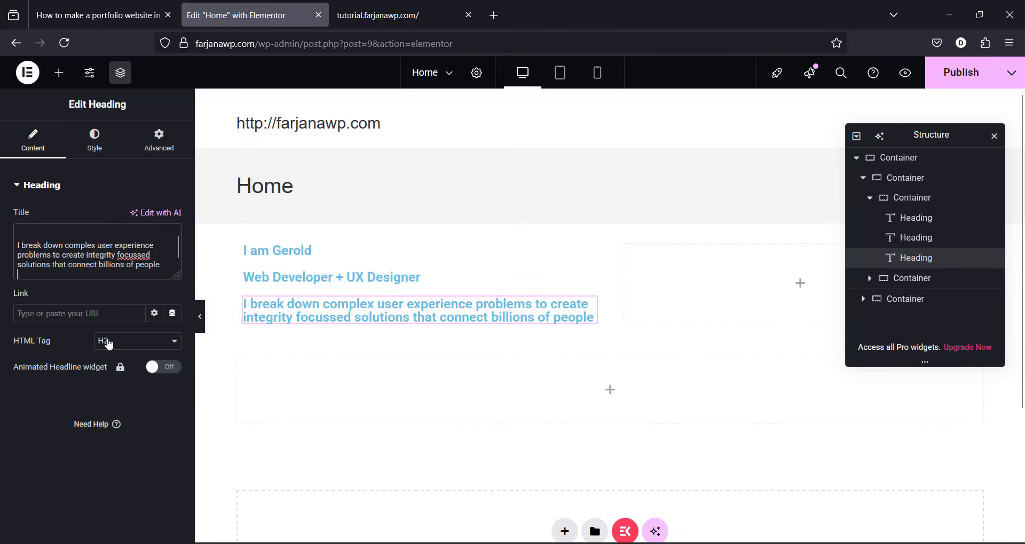
left_click(108, 344)
left_click(119, 480)
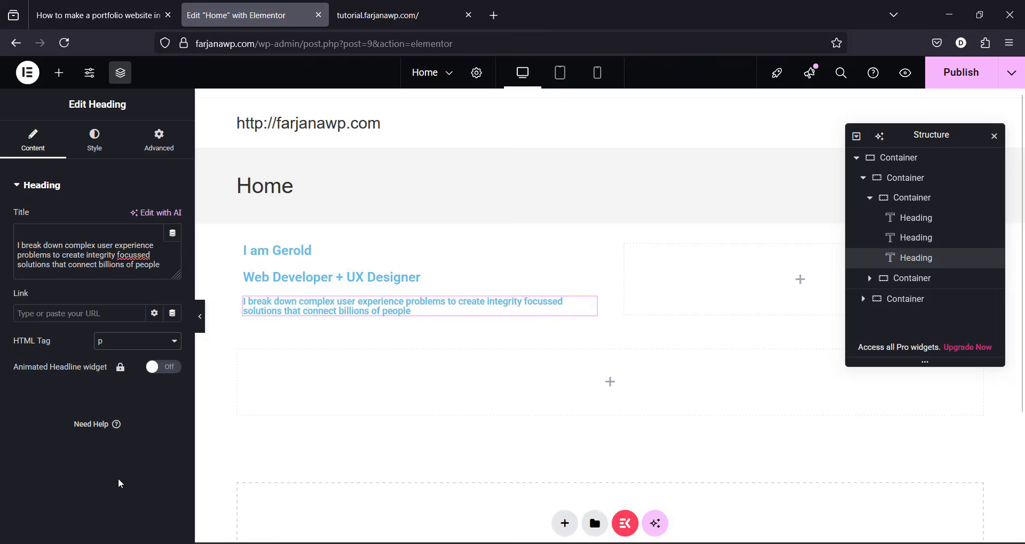
left_click(384, 15)
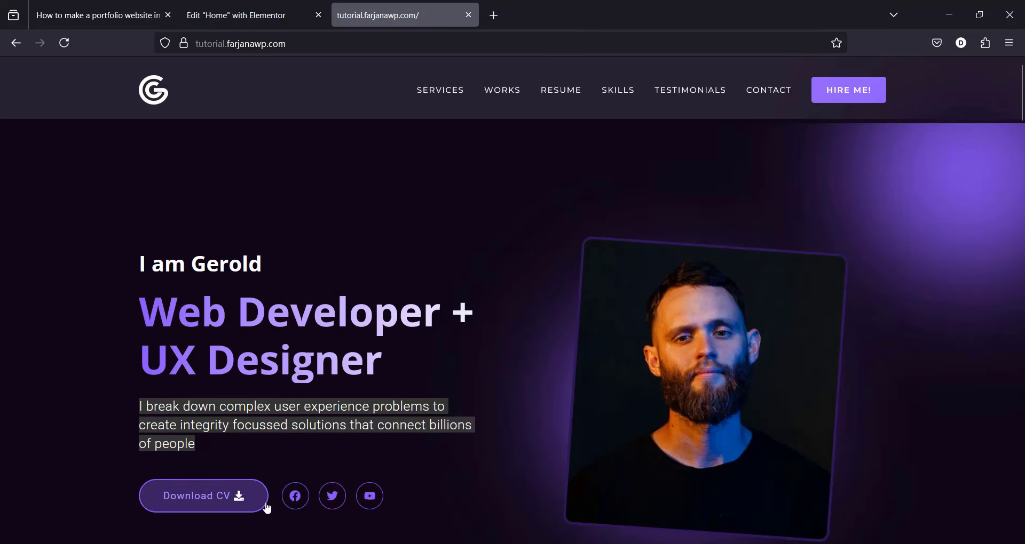
left_click(235, 15)
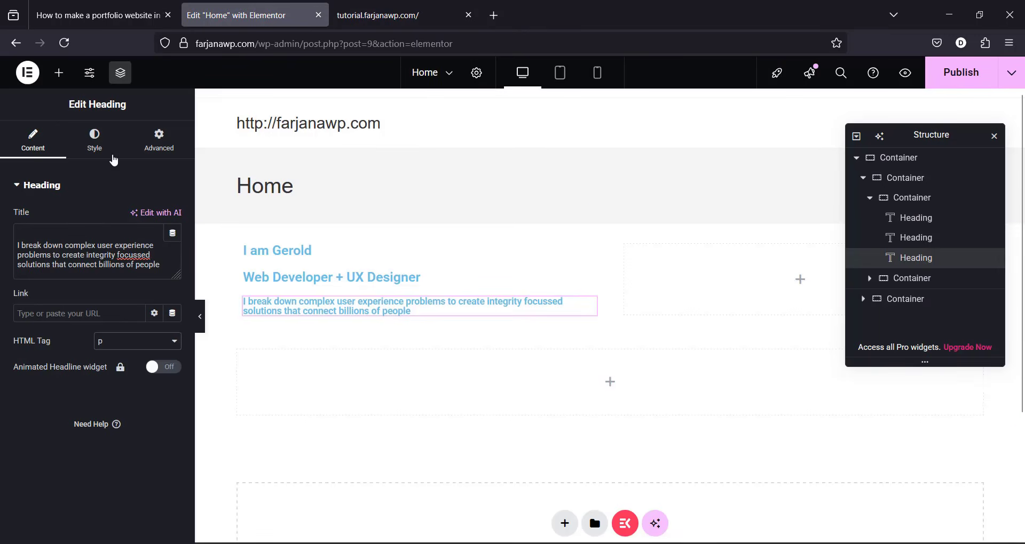
left_click(59, 72)
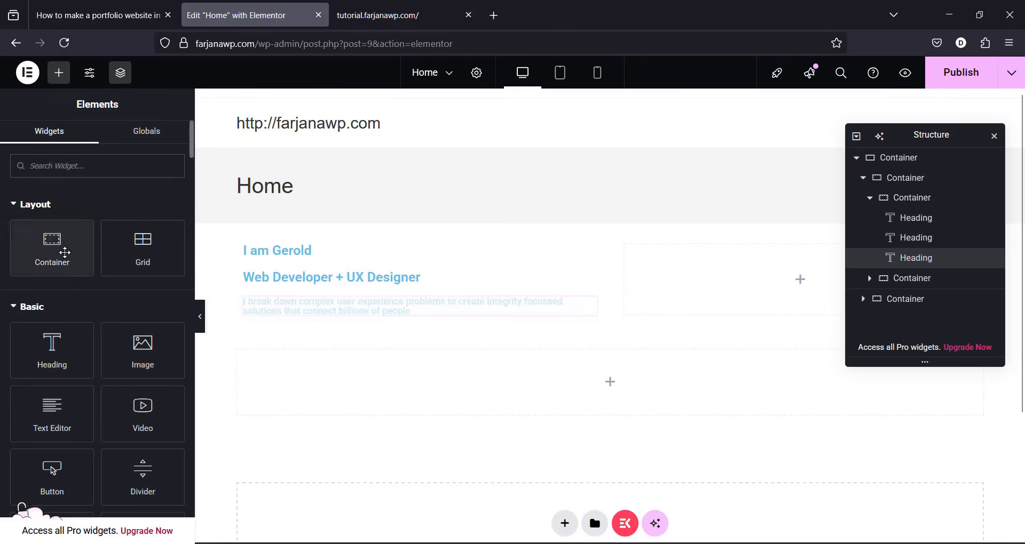
Step: Add a container with a Click here Button and Social Icons, laid out in a row
left_click_drag(63, 253, 364, 305)
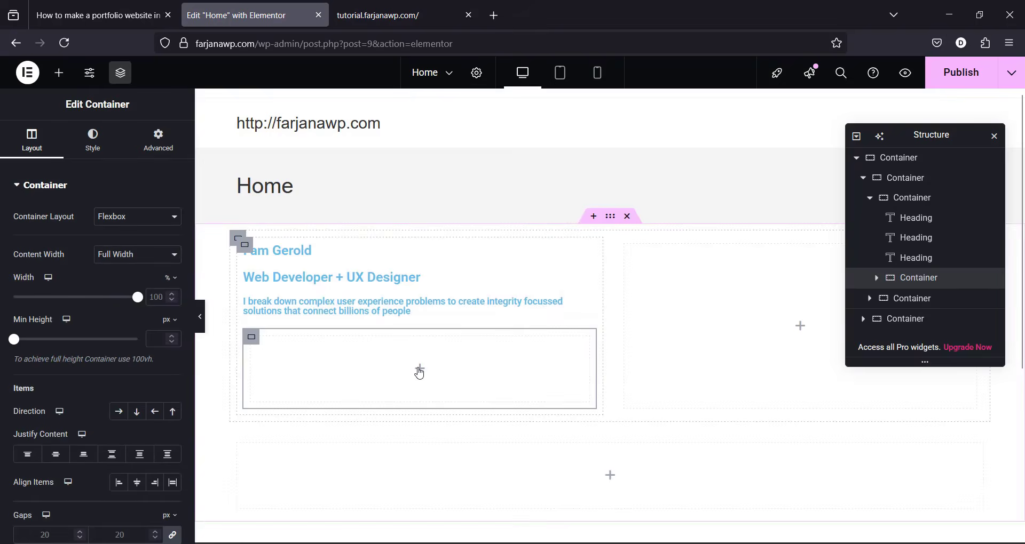
type("butt")
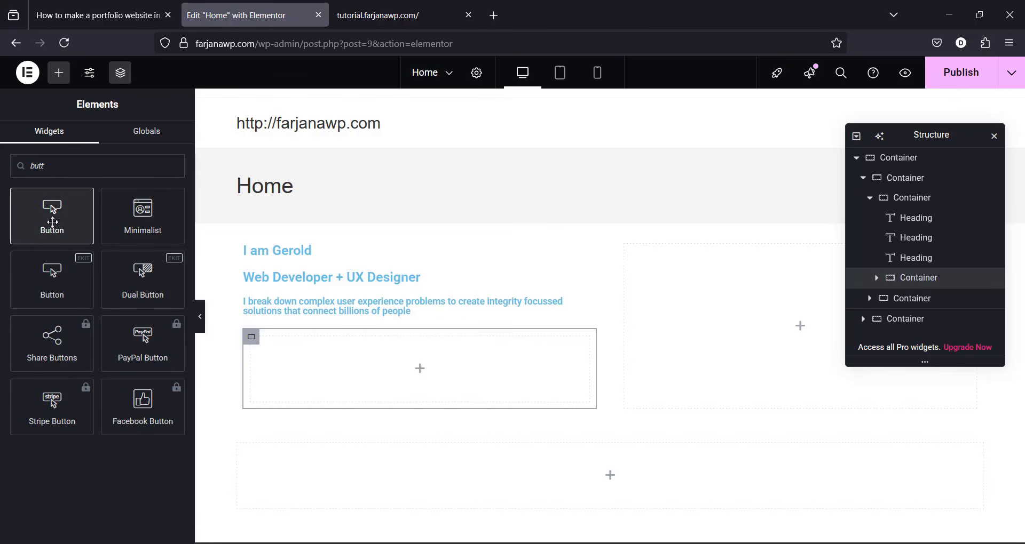
left_click_drag(52, 222, 351, 372)
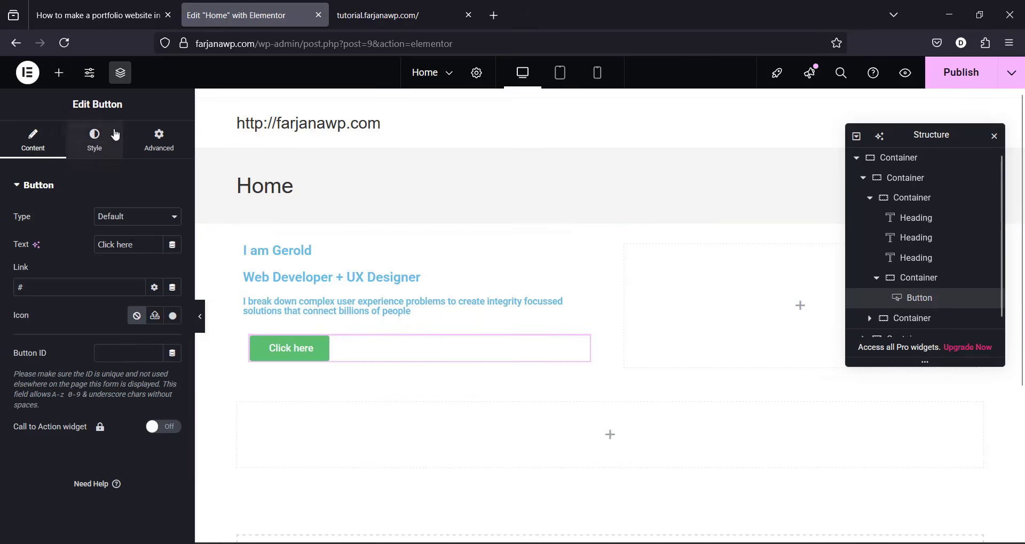
left_click(59, 72)
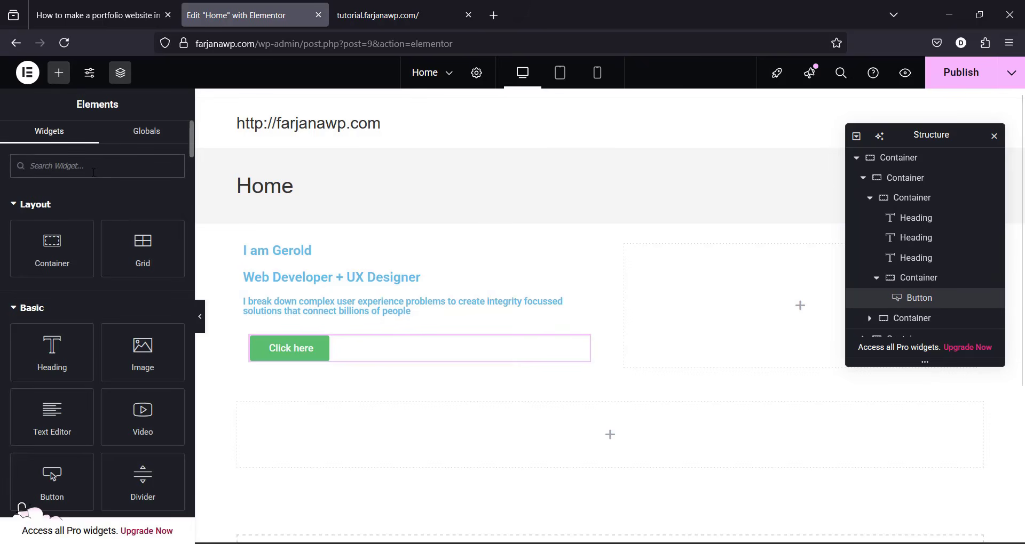
type("soci")
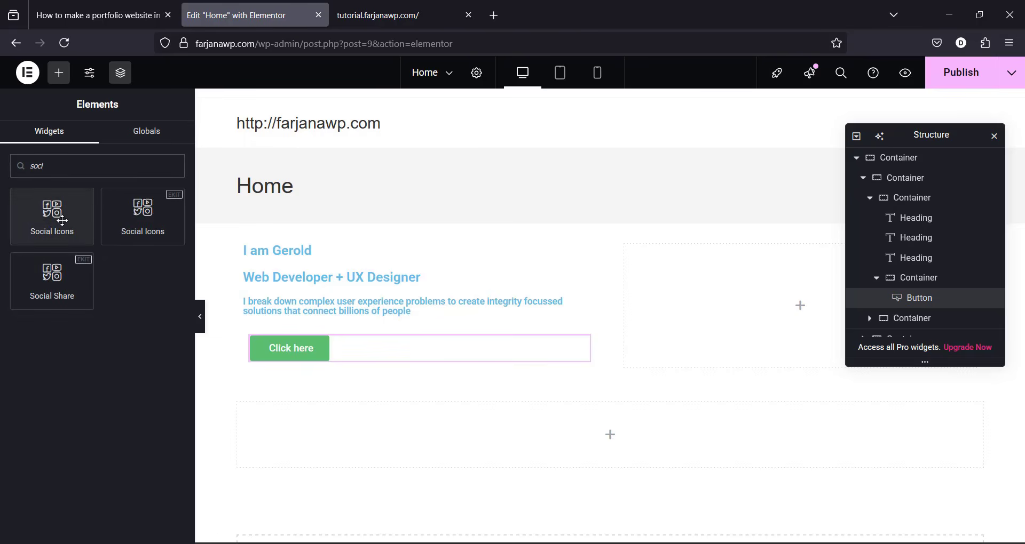
left_click_drag(63, 220, 383, 348)
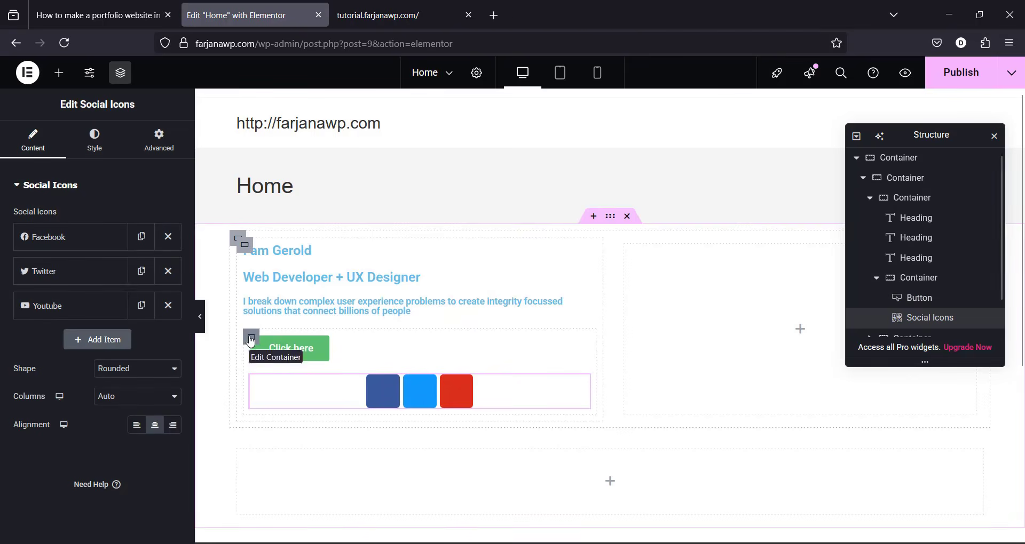
left_click(251, 338)
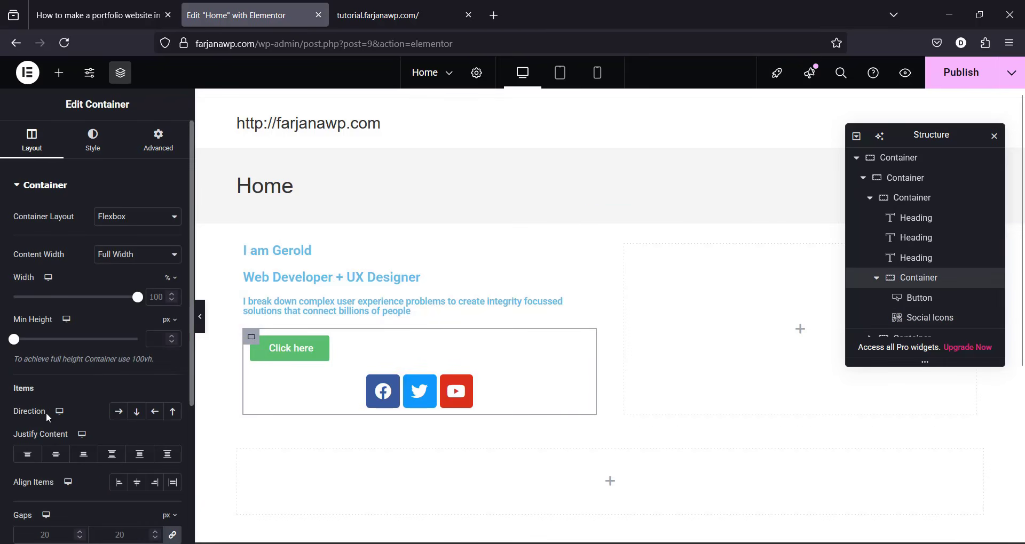
left_click(119, 412)
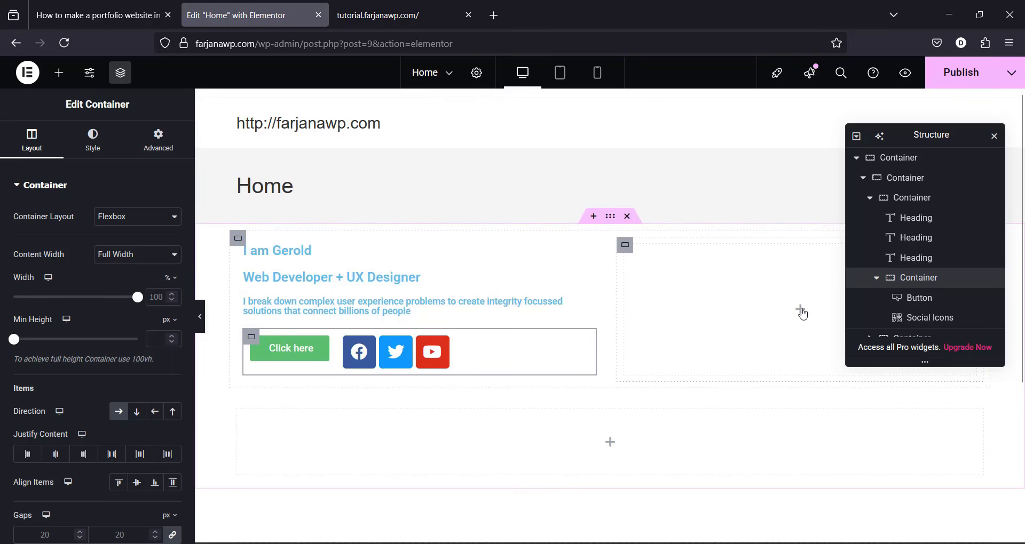
Step: Place a placeholder Image widget in the right hero column
left_click(800, 310)
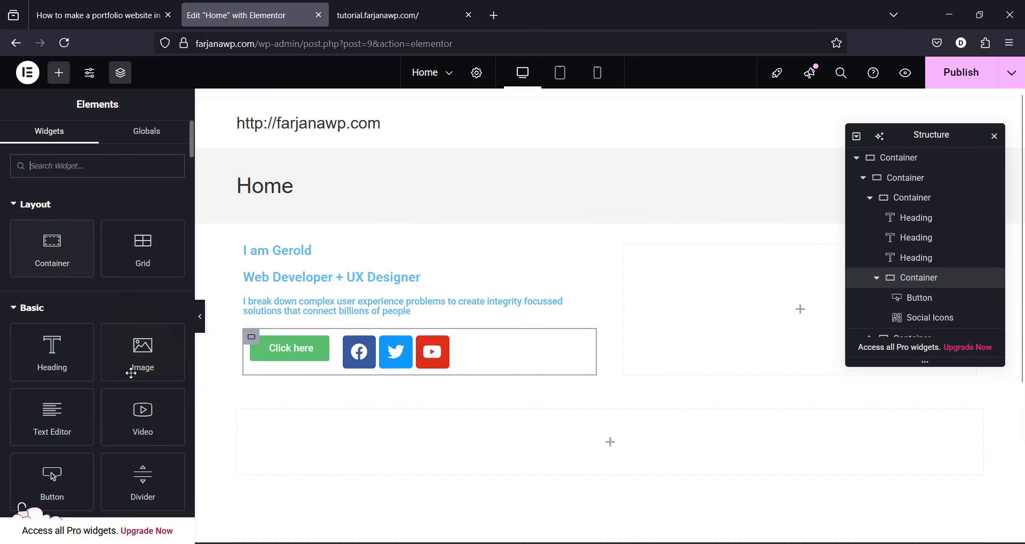
left_click_drag(131, 374, 785, 320)
scroll(1021, 324, "down", 3)
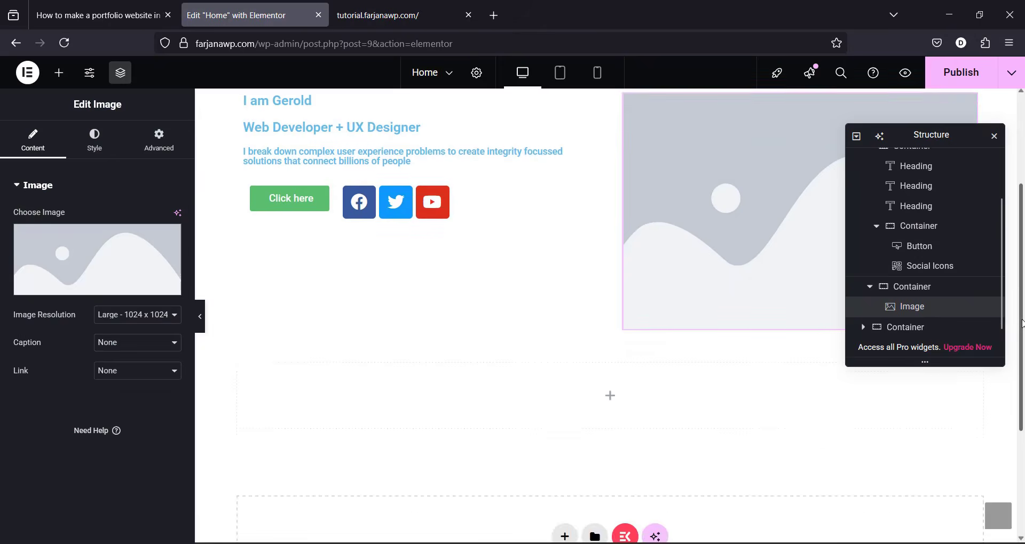
scroll(633, 442, "up", 1)
left_click(611, 444)
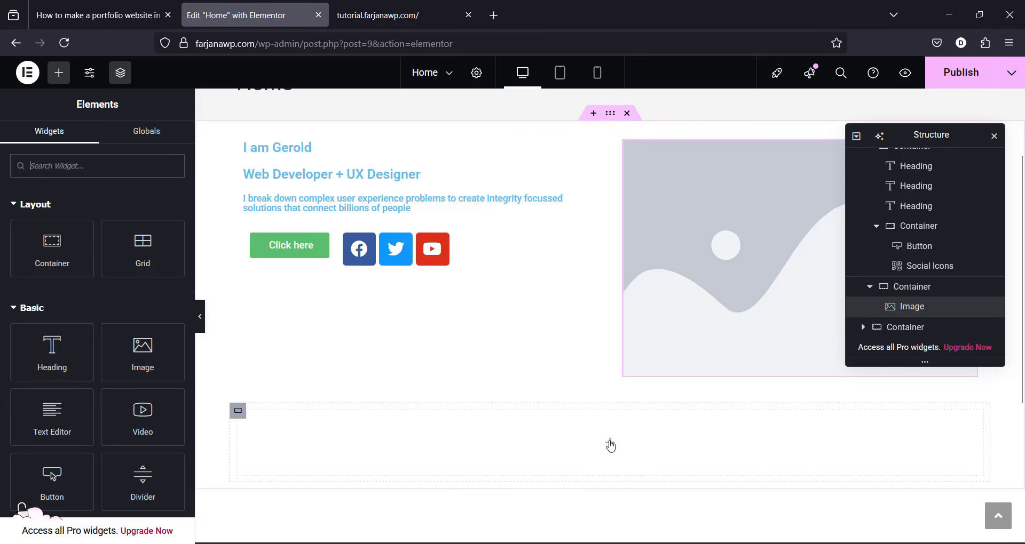
left_click(446, 18)
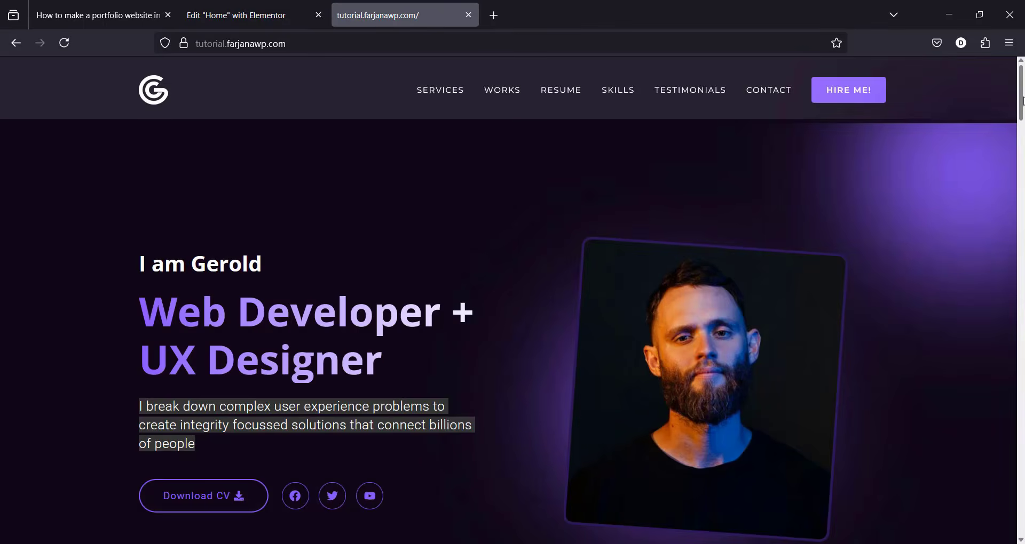
scroll(959, 175, "down", 5)
Step: Place a Counter widget in the empty container below the hero
left_click(236, 15)
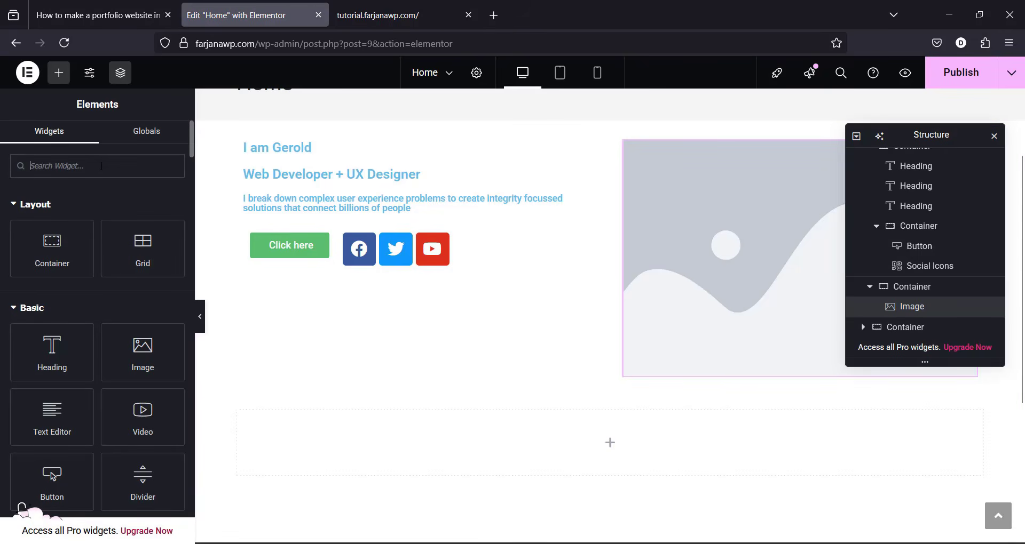
type("co")
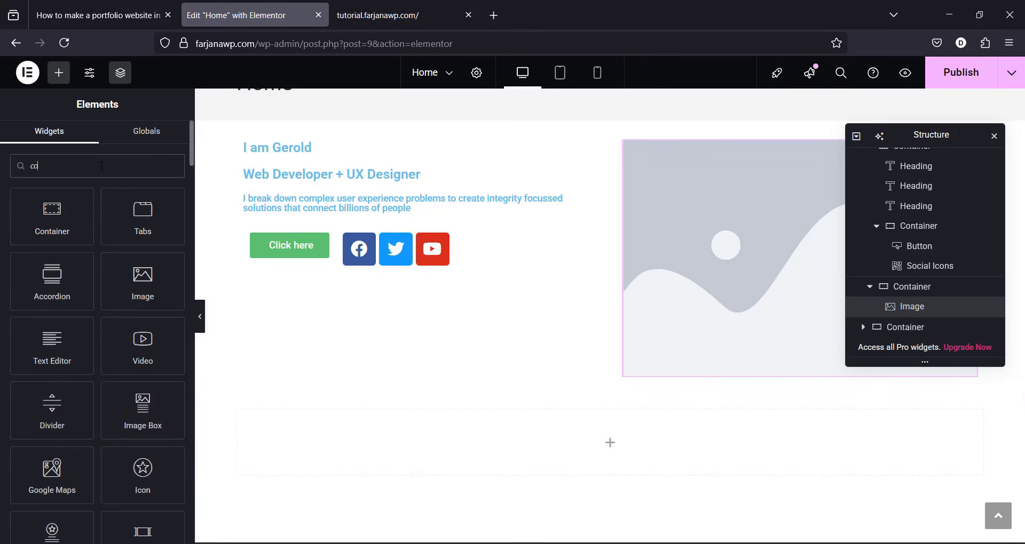
type("unter")
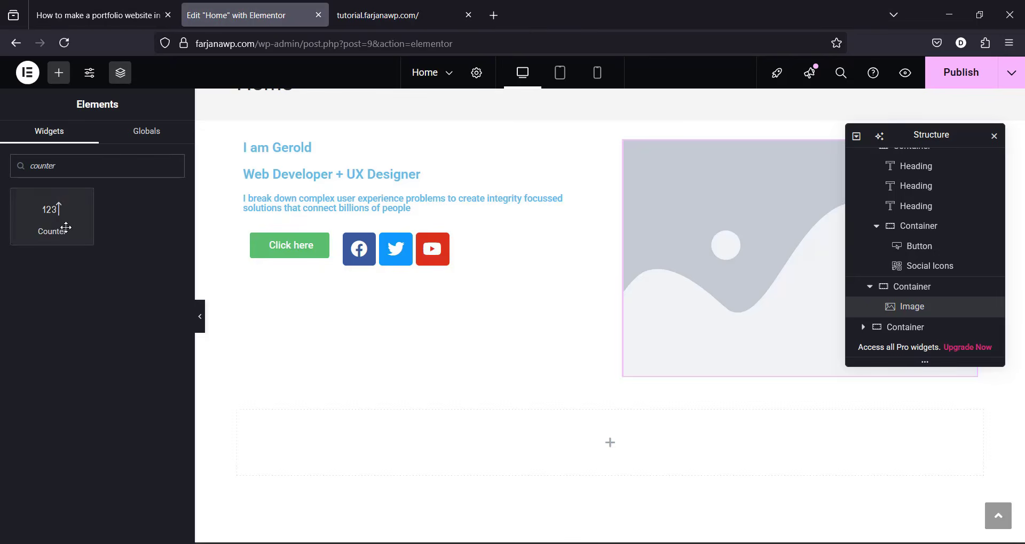
left_click_drag(69, 227, 665, 463)
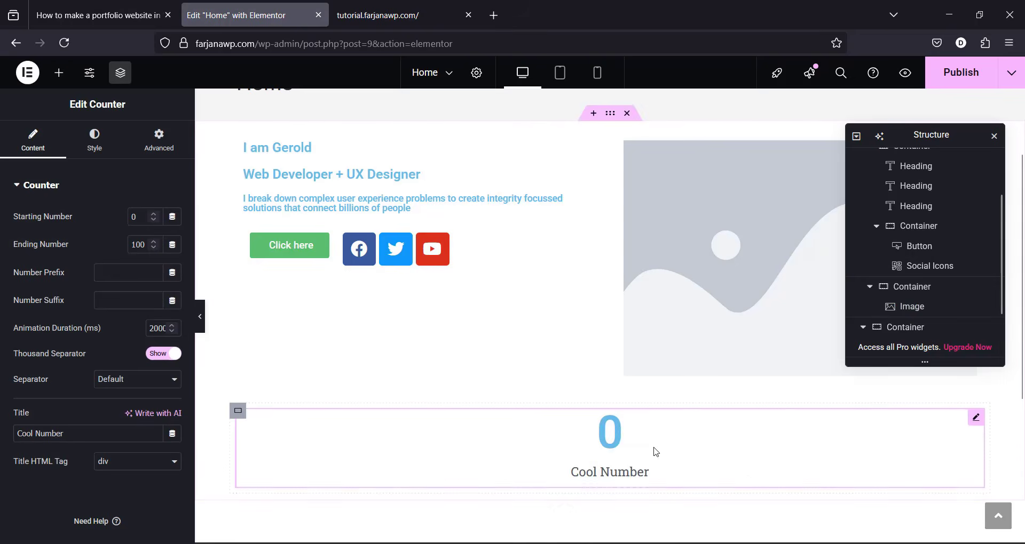
key("ctrl+Tab")
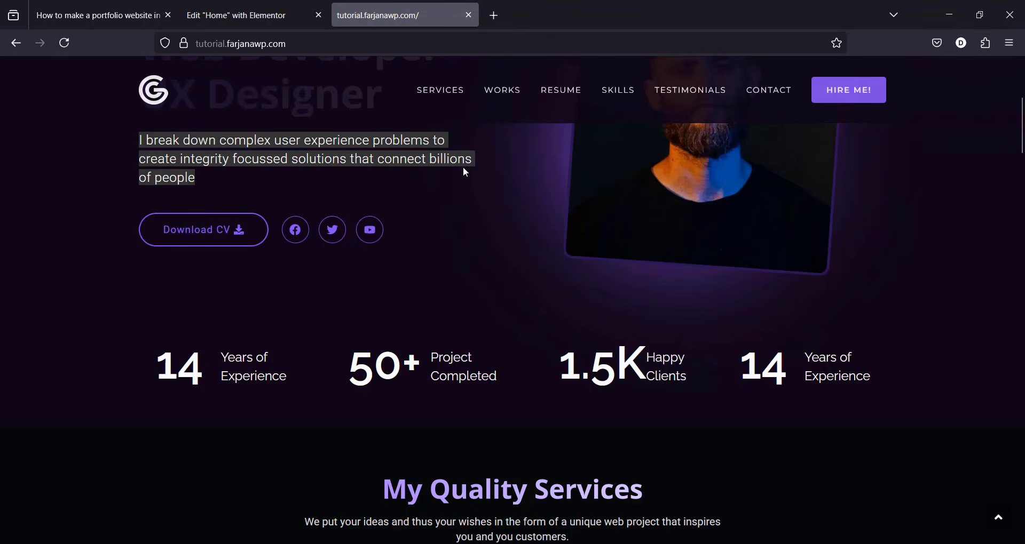
left_click(237, 15)
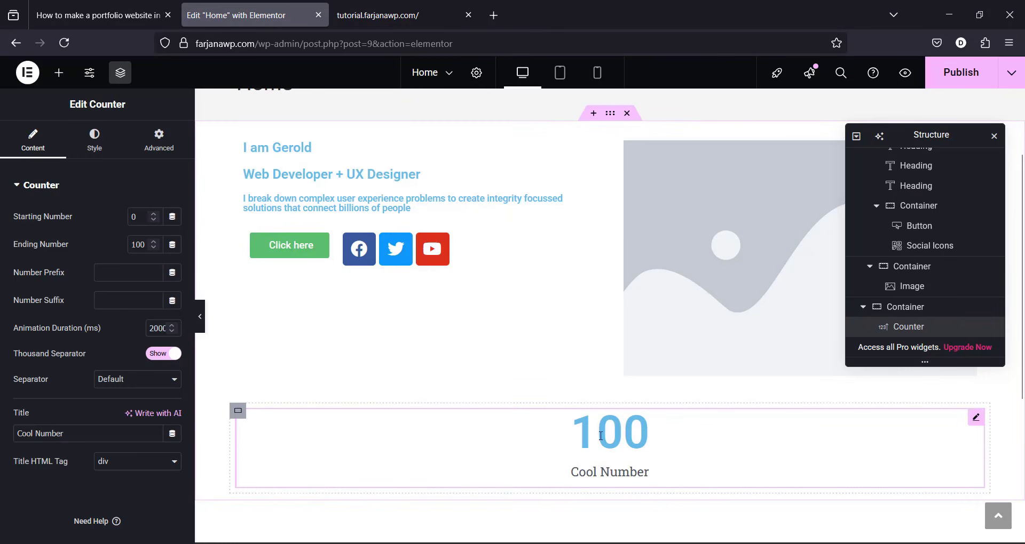
Step: Duplicate the Counter to make four and set the container Direction to Row
right_click(593, 434)
left_click(637, 272)
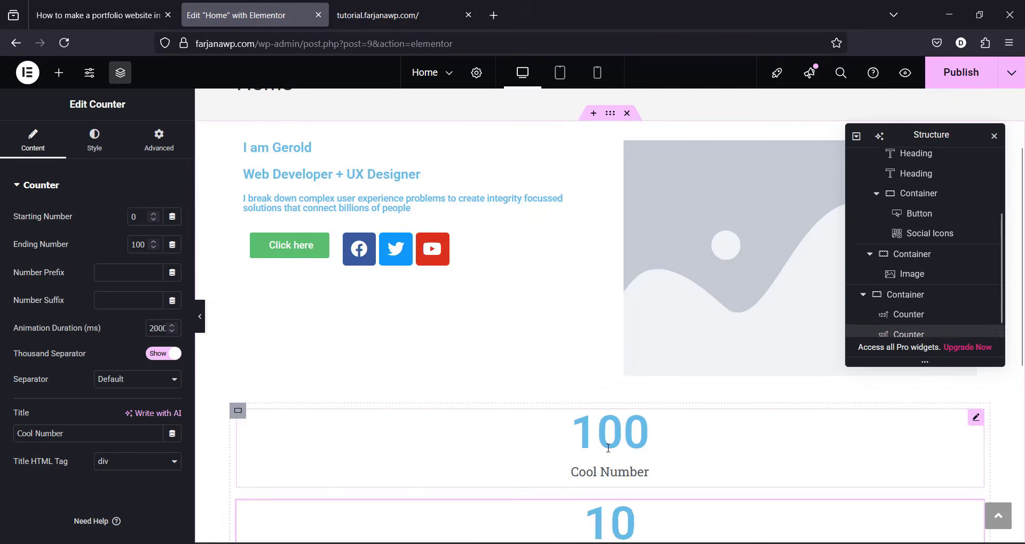
right_click(627, 413)
left_click(649, 275)
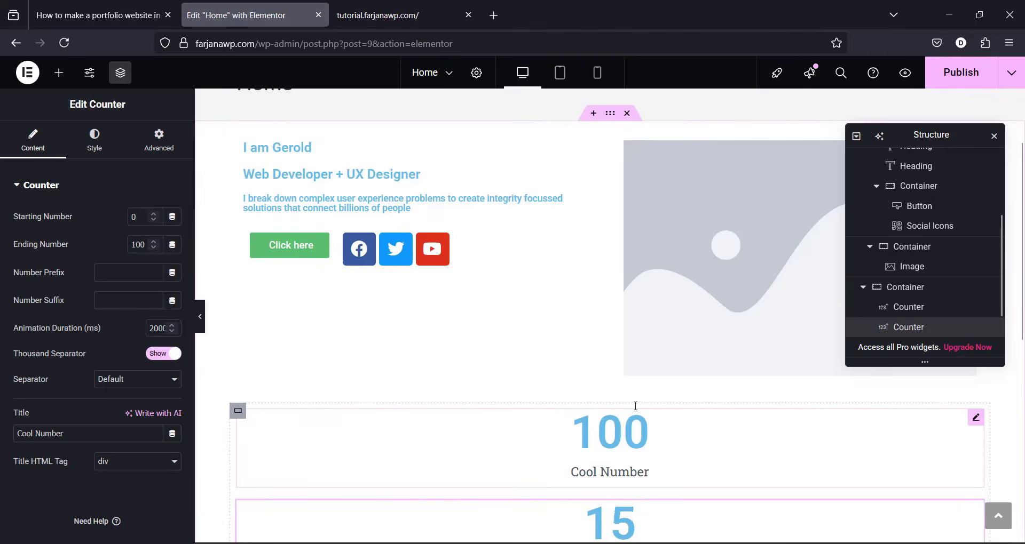
left_click_drag(1022, 202, 1023, 253)
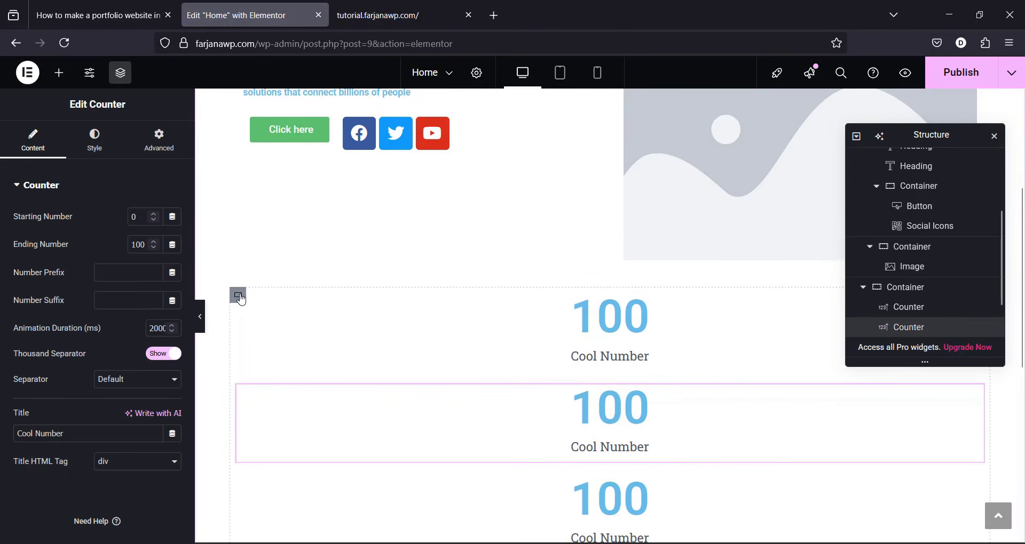
left_click(238, 296)
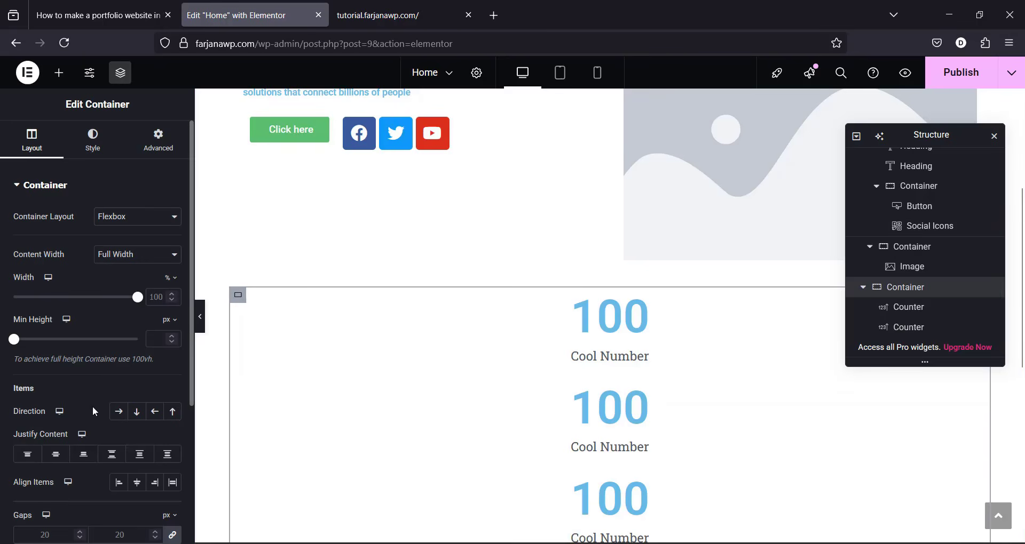
left_click(118, 412)
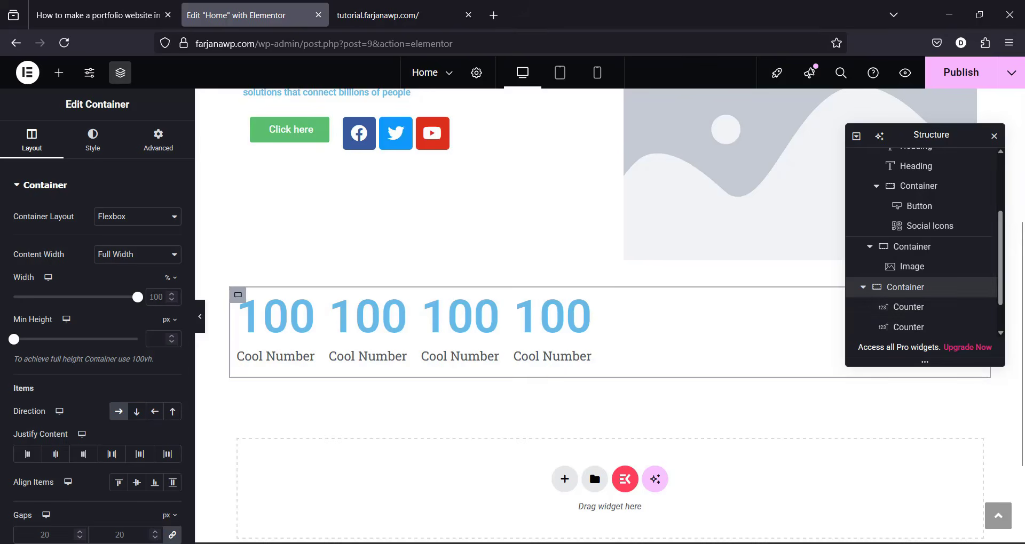
left_click_drag(1021, 339, 1021, 216)
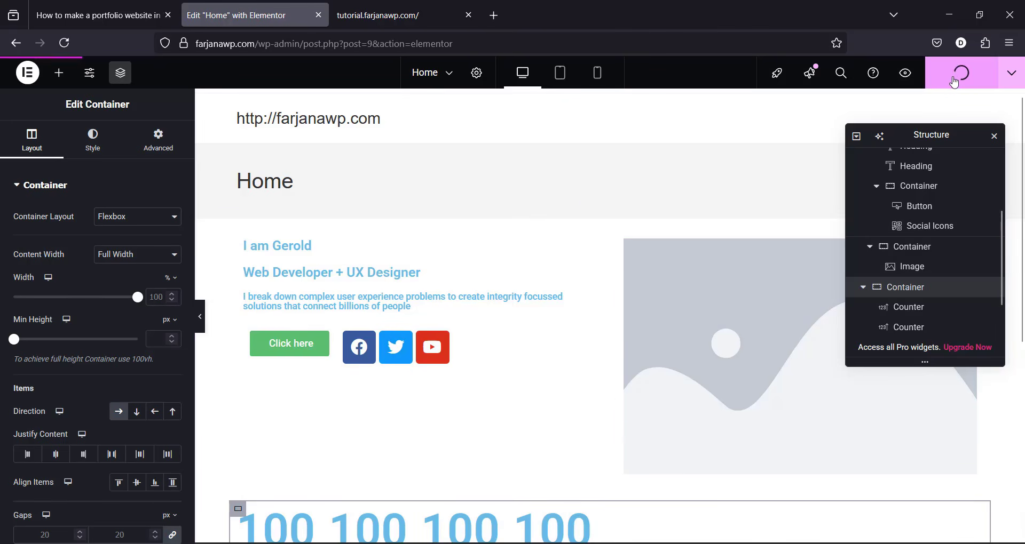
Step: Copy the entire code block from the tutorial article's CSS Code section
left_click(108, 16)
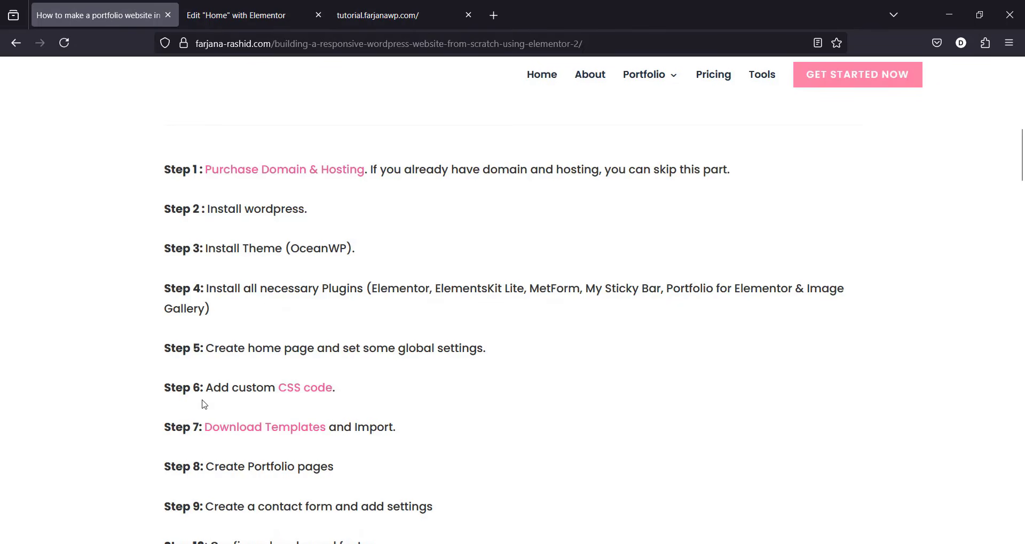
left_click(300, 394)
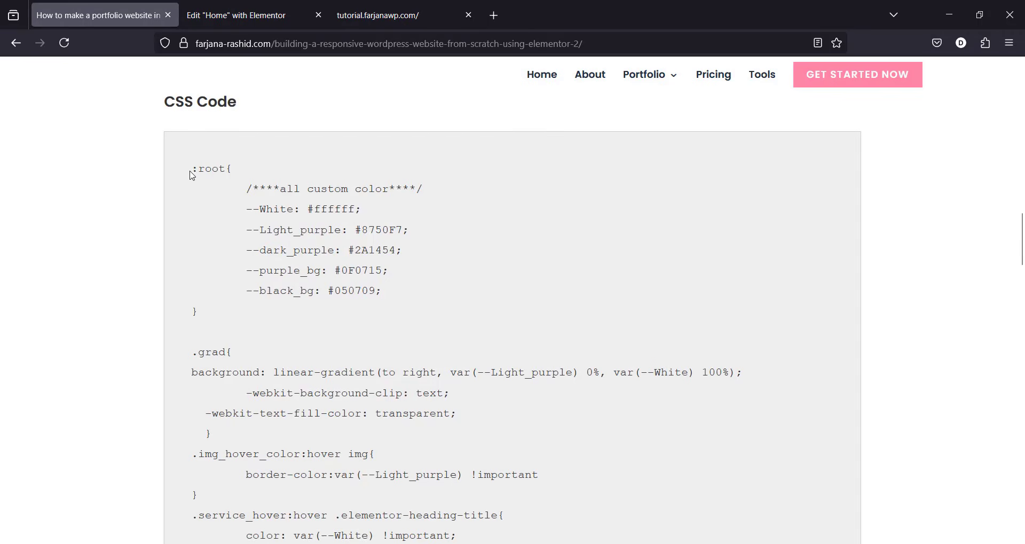
left_click_drag(204, 189, 331, 534)
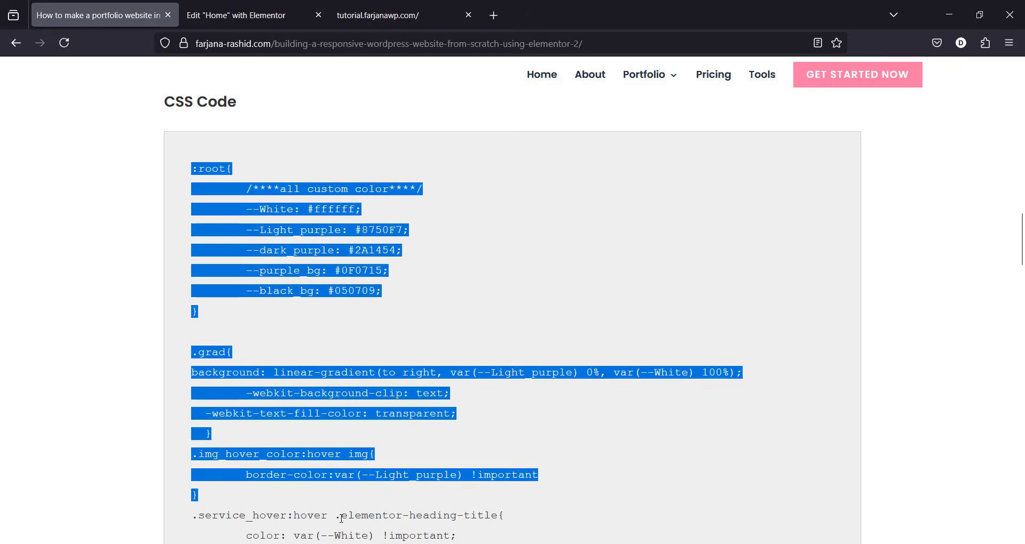
scroll(287, 185, "down", 10)
right_click(287, 186)
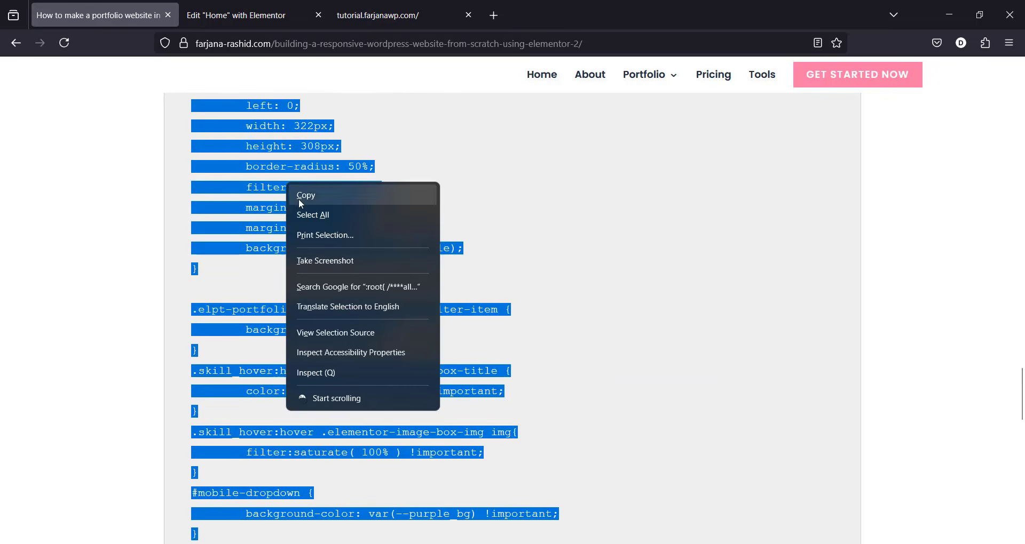
left_click(296, 199)
left_click(381, 15)
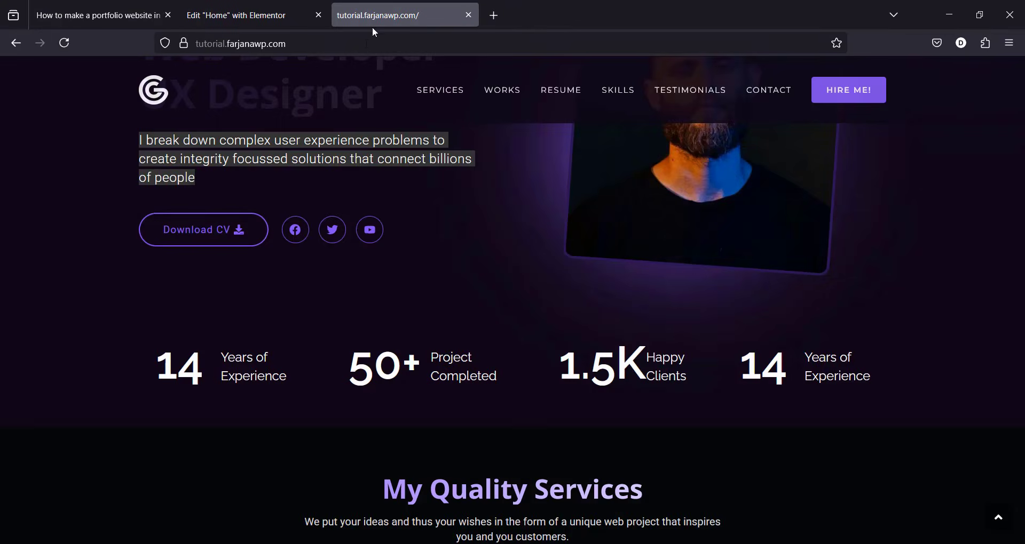
left_click(249, 12)
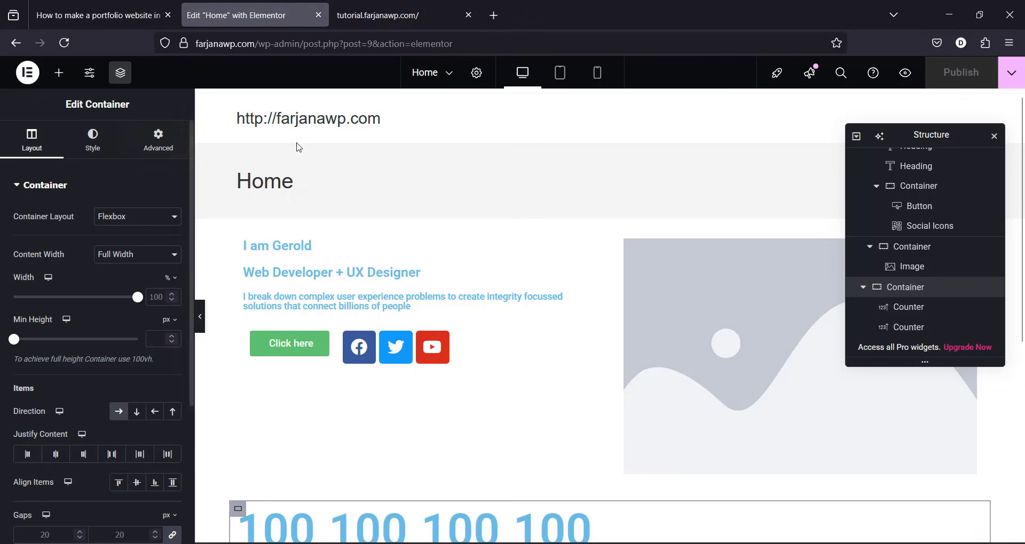
Step: From the live Home page's Customizer, paste the tutorial CSS into Additional CSS and publish
left_click(1011, 73)
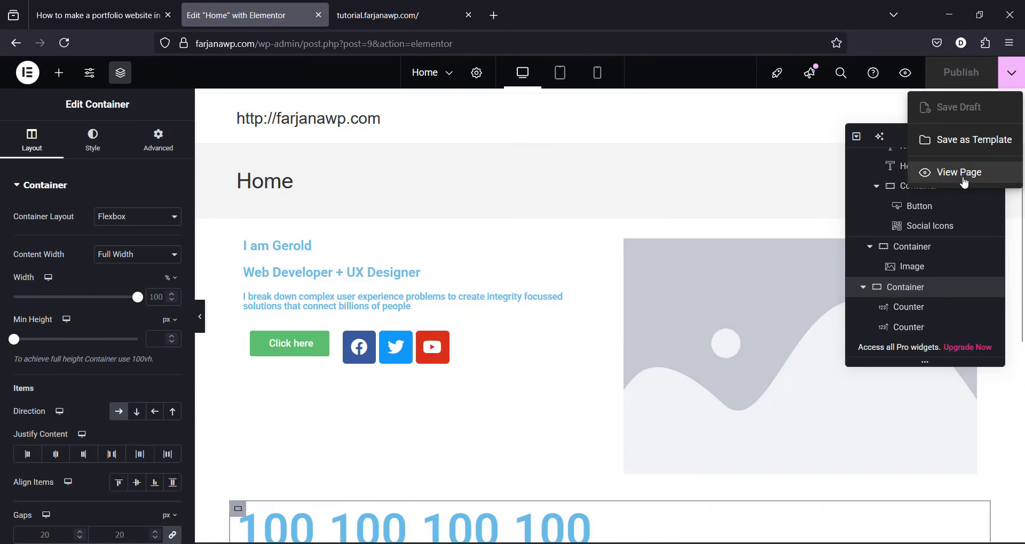
left_click(964, 182)
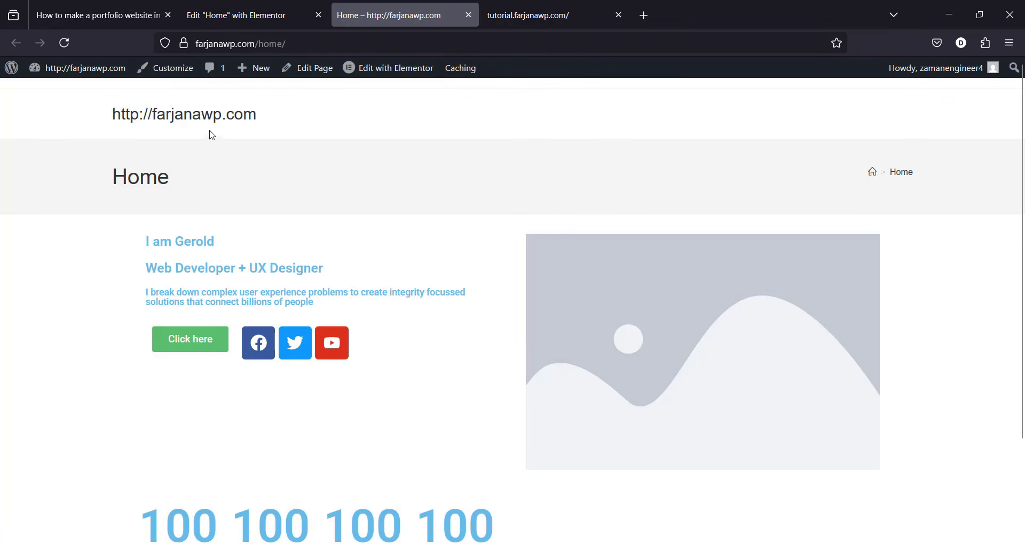
left_click(168, 70)
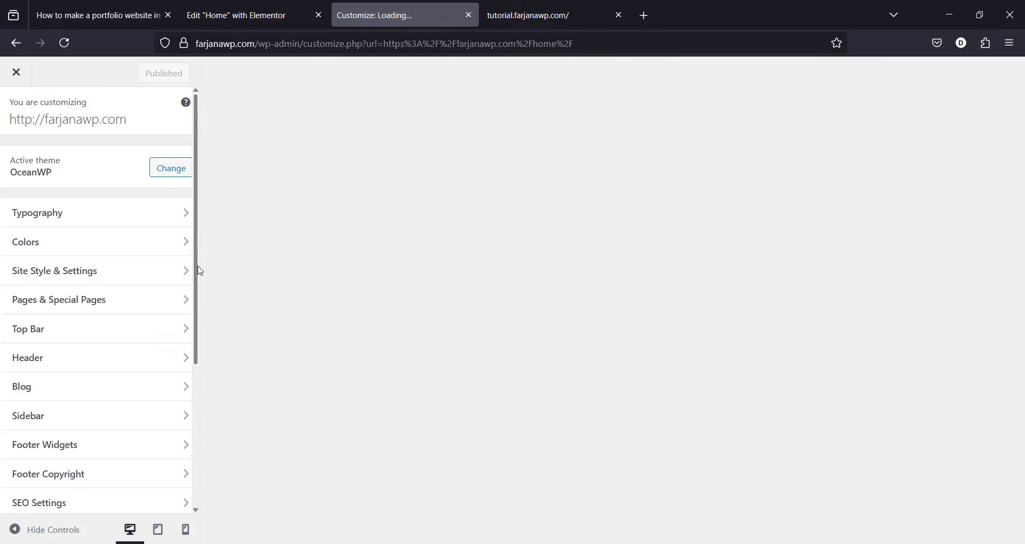
scroll(199, 270, "down", 5)
left_click(110, 499)
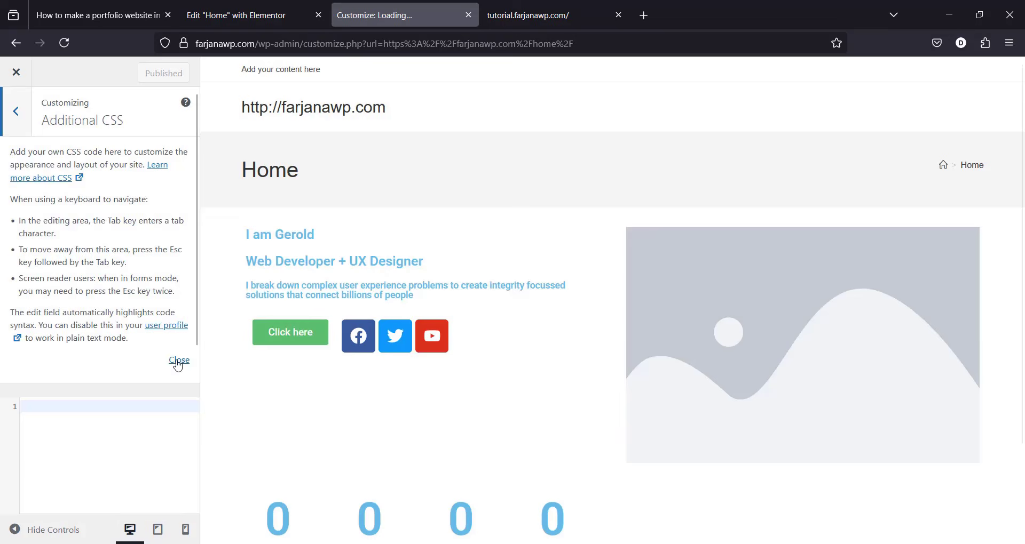
left_click(174, 362)
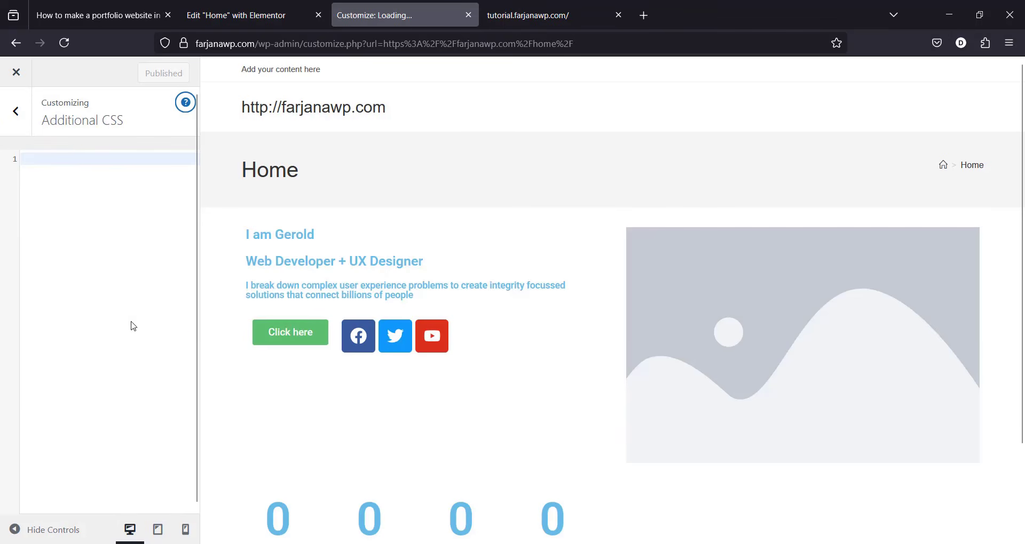
key("ctrl+v")
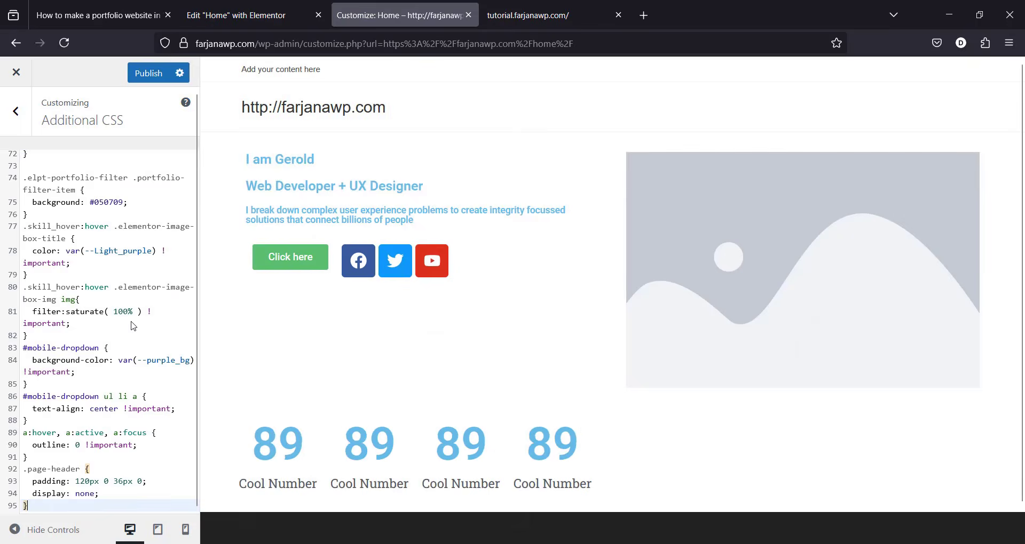
left_click(148, 75)
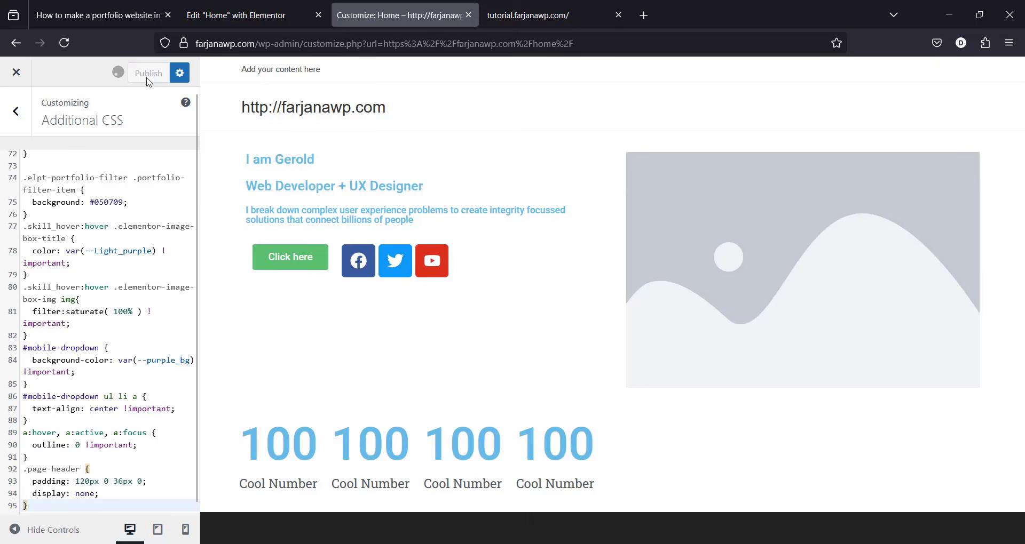
left_click(552, 5)
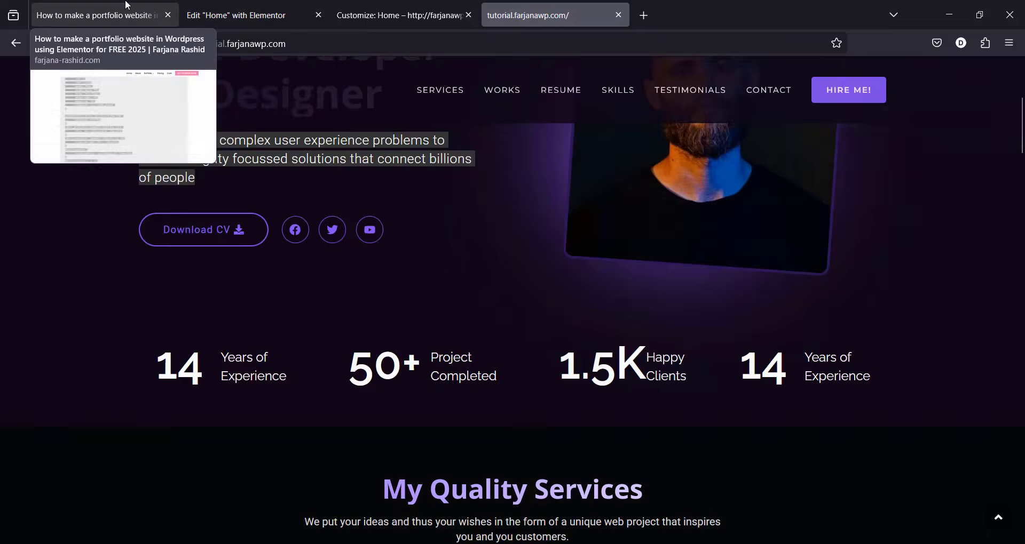
Step: Download portfolio_website_files_2025_01.zip from the article's download section and show it in its folder
left_click(154, 11)
left_click(958, 217)
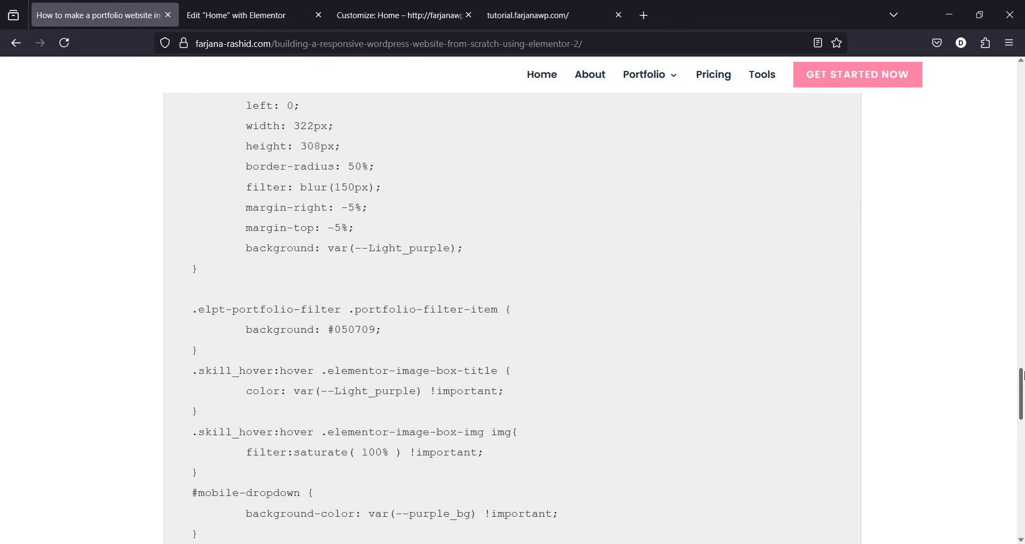
left_click_drag(1022, 374, 1009, 183)
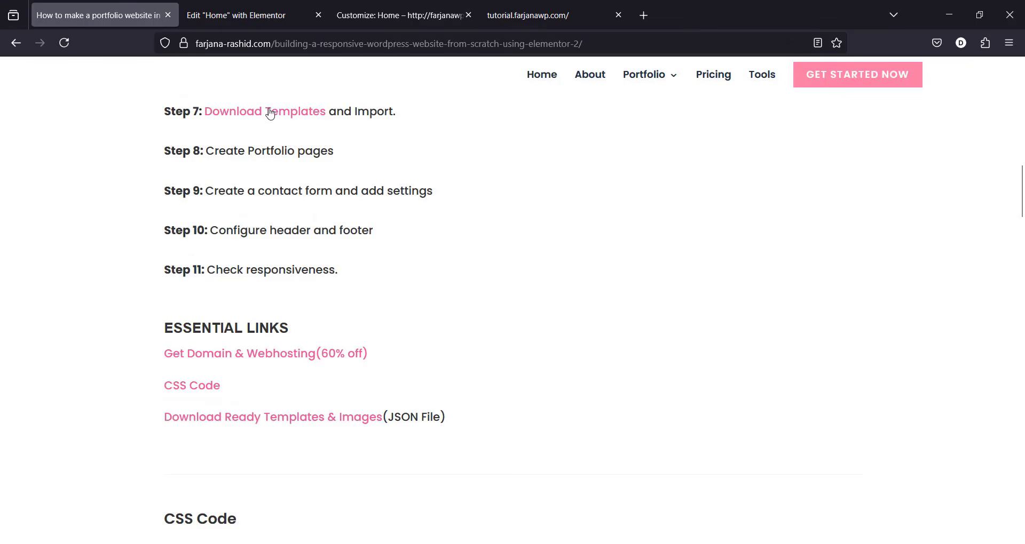
left_click(302, 111)
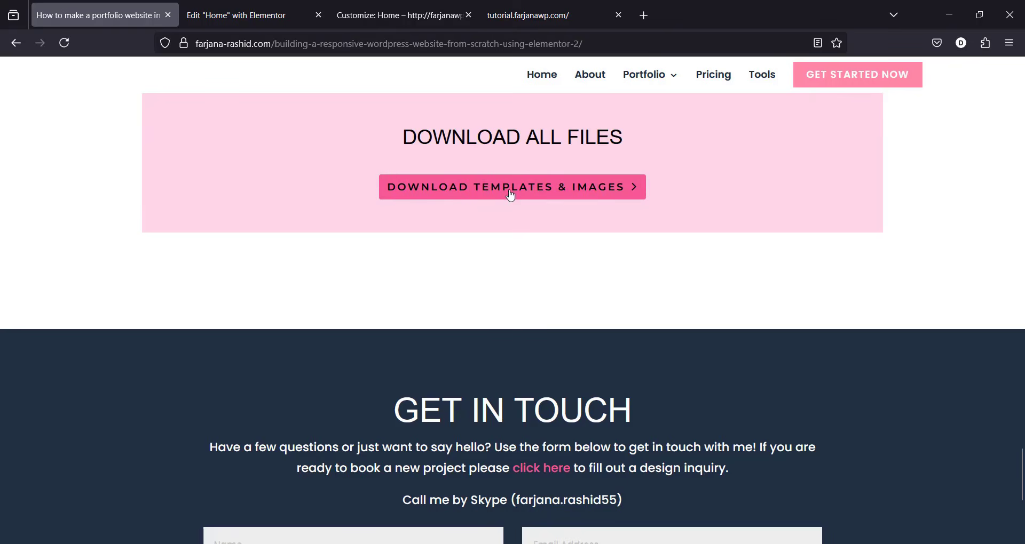
left_click(621, 188)
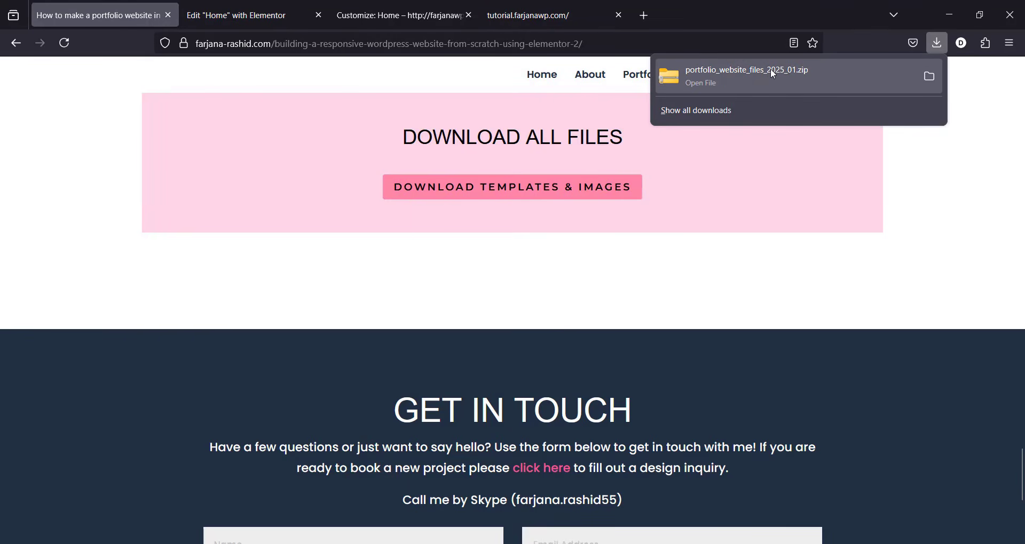
right_click(732, 75)
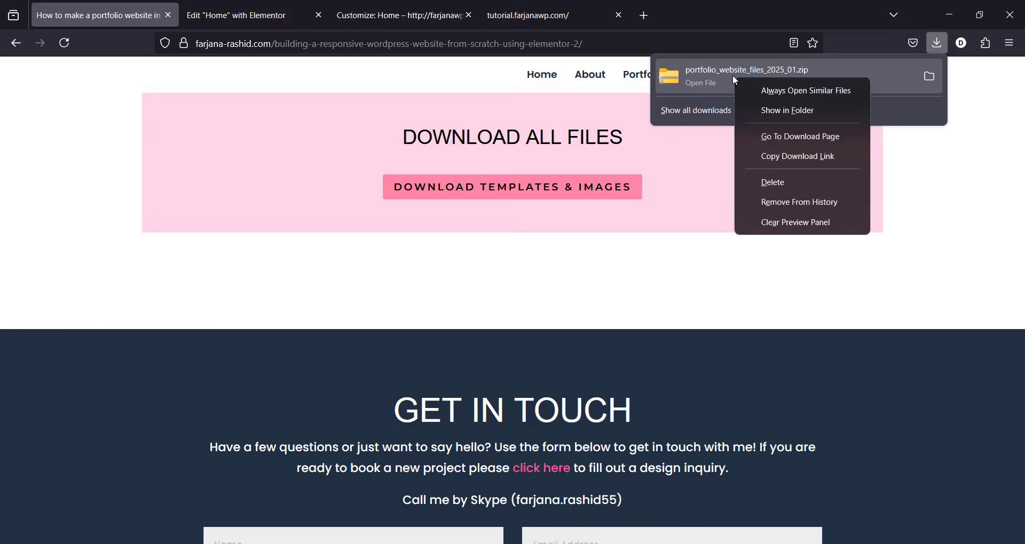
left_click(766, 109)
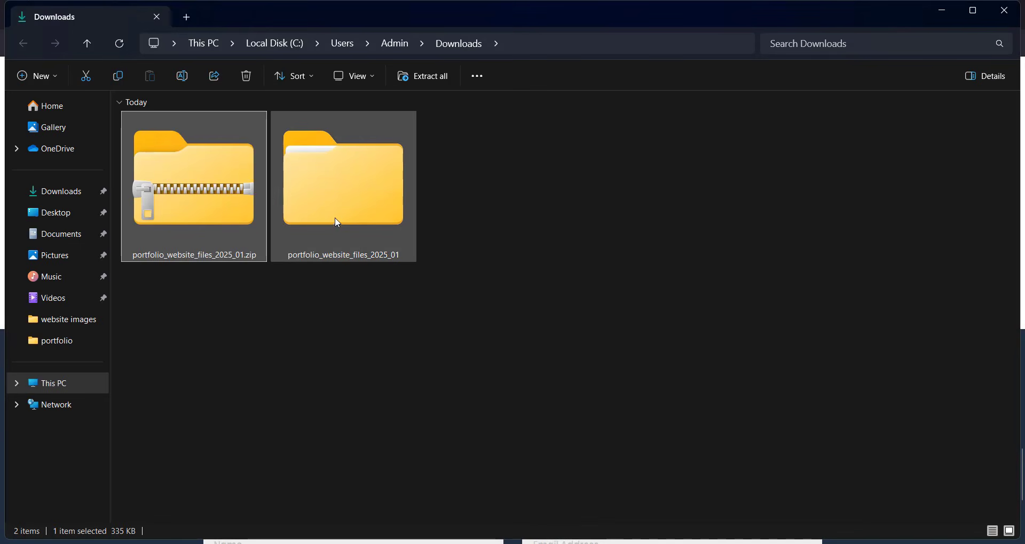
Step: Inspect the website images and all json files folders, then minimize Explorer
double_click(376, 189)
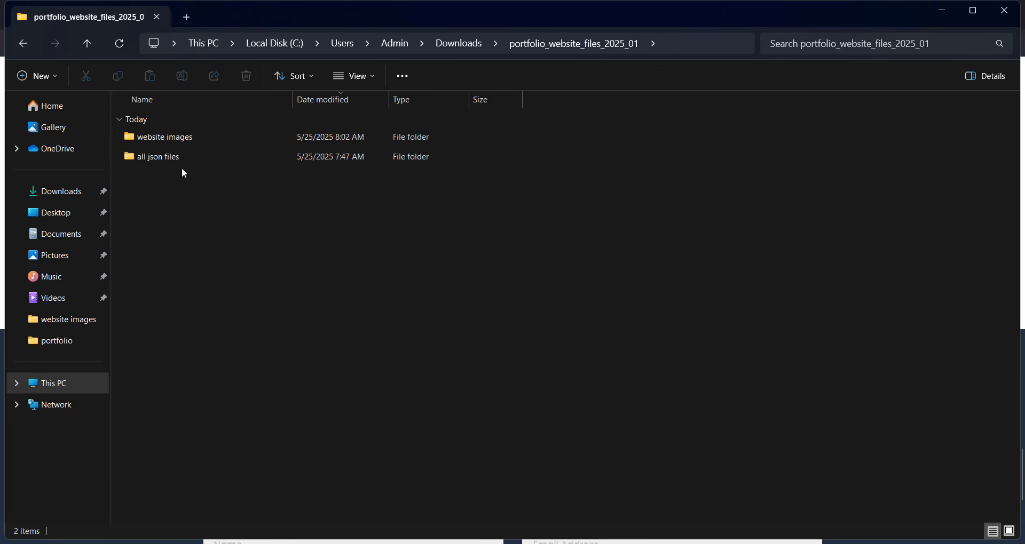
double_click(185, 138)
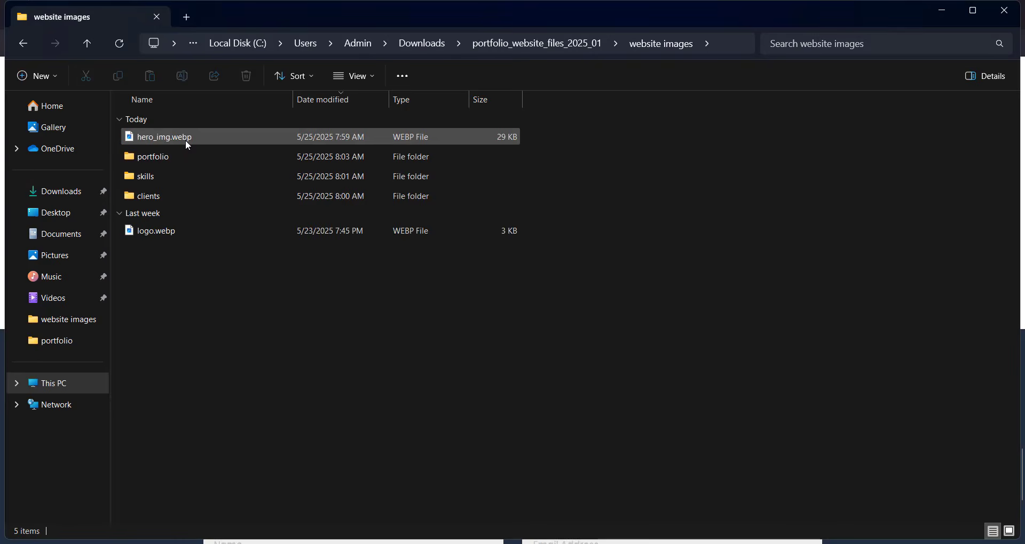
left_click(568, 42)
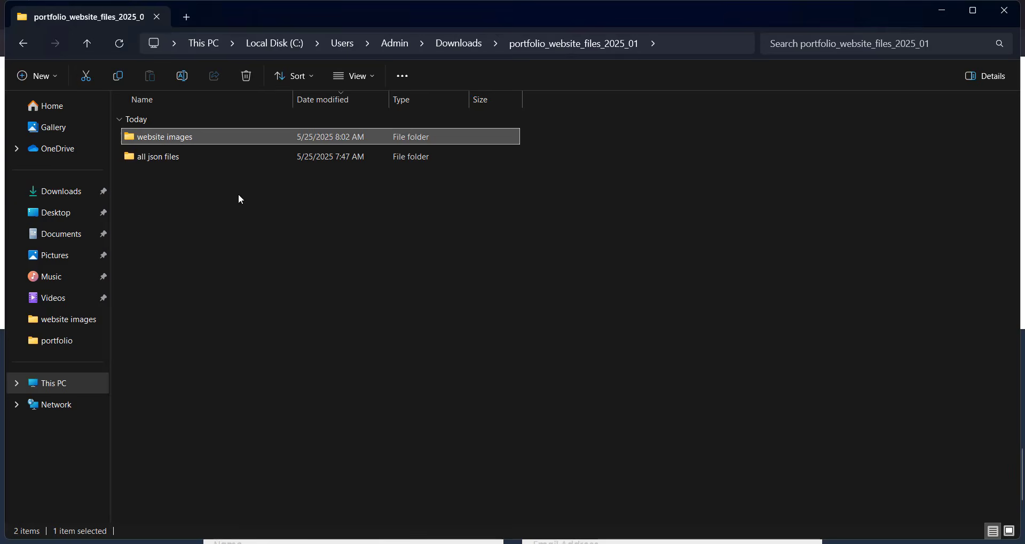
double_click(174, 158)
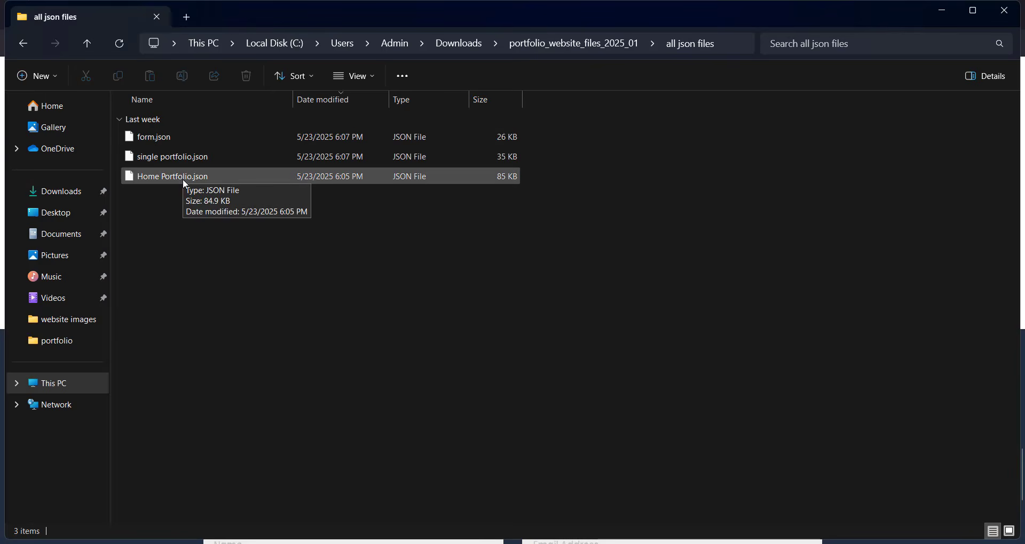
left_click(71, 191)
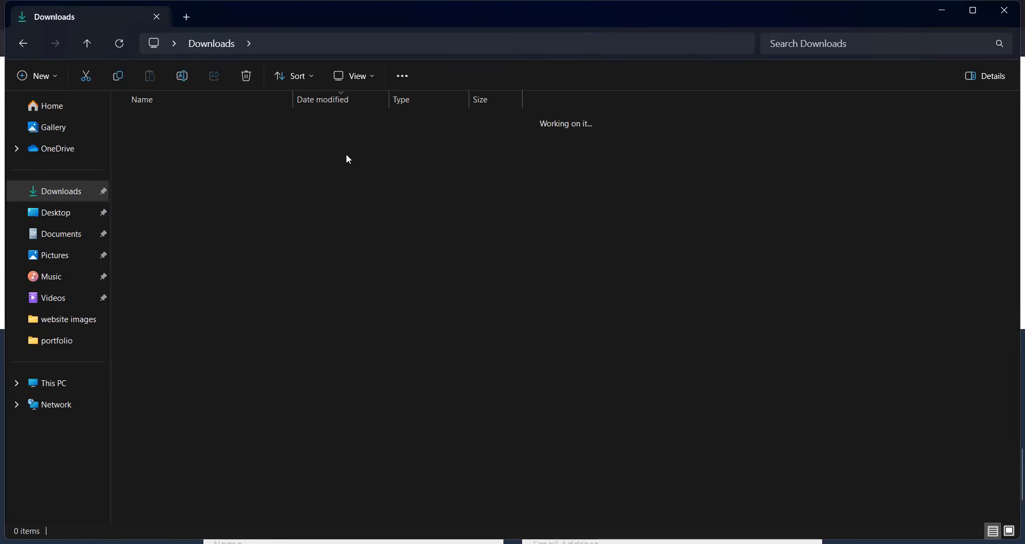
double_click(190, 146)
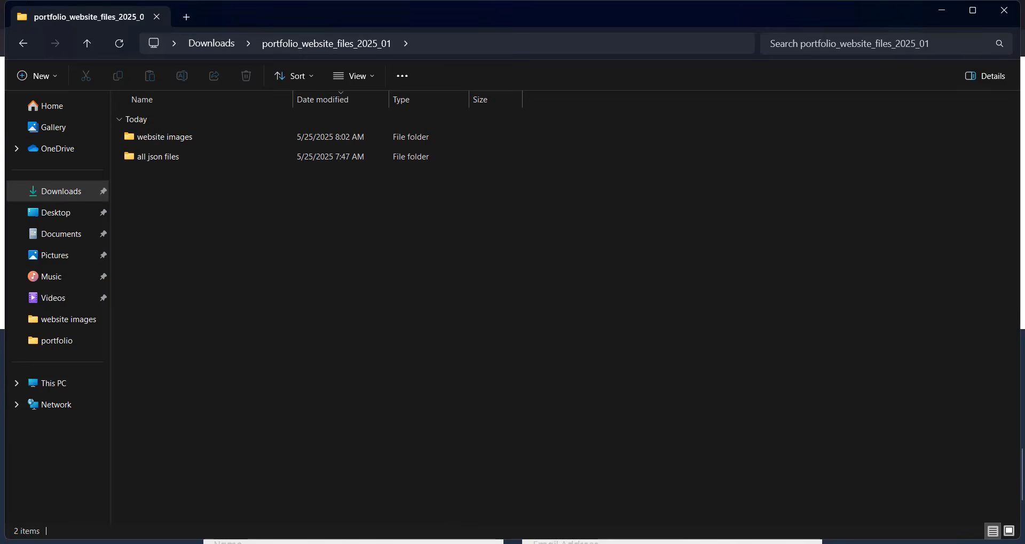
left_click(398, 543)
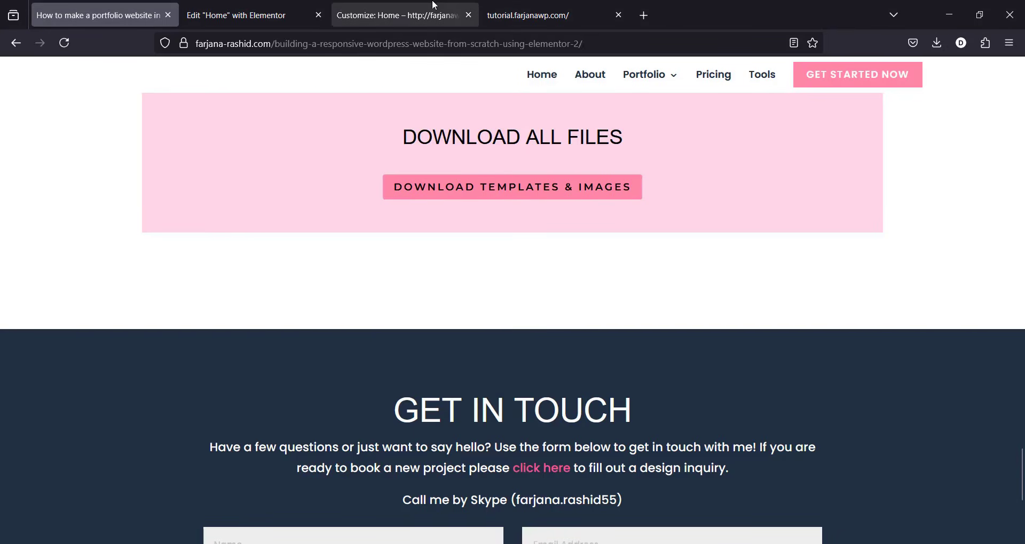
Step: Close the site customizer and return to the Elementor editor for the Home page
left_click(433, 7)
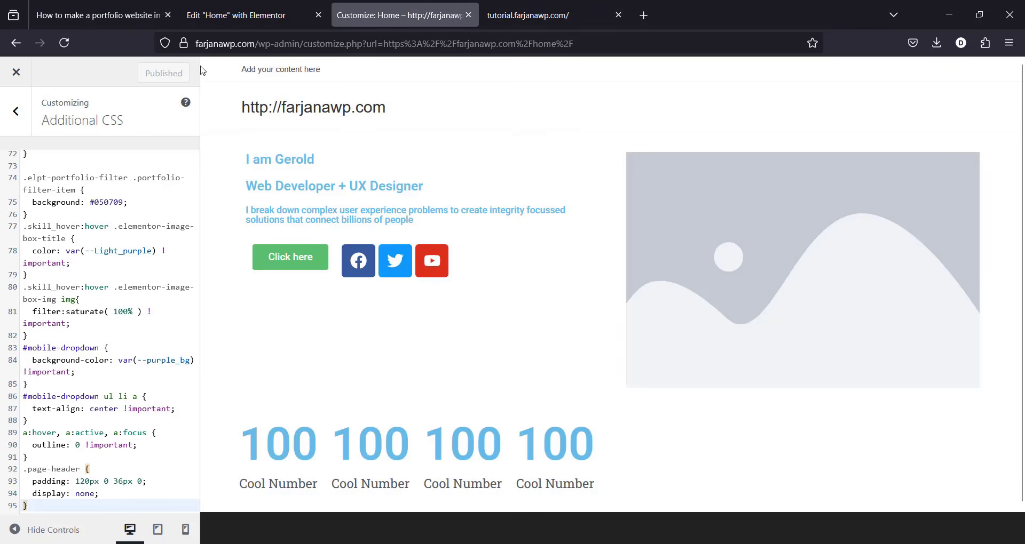
left_click(16, 73)
left_click(268, 11)
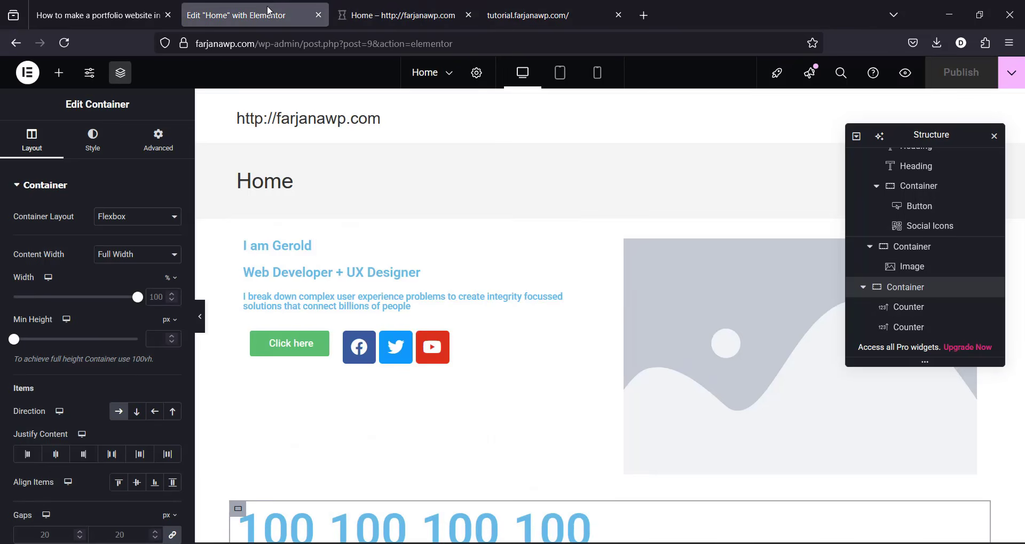
Step: Upload hero_img.webp from the website images folder into the hero Image widget and publish
left_click(689, 361)
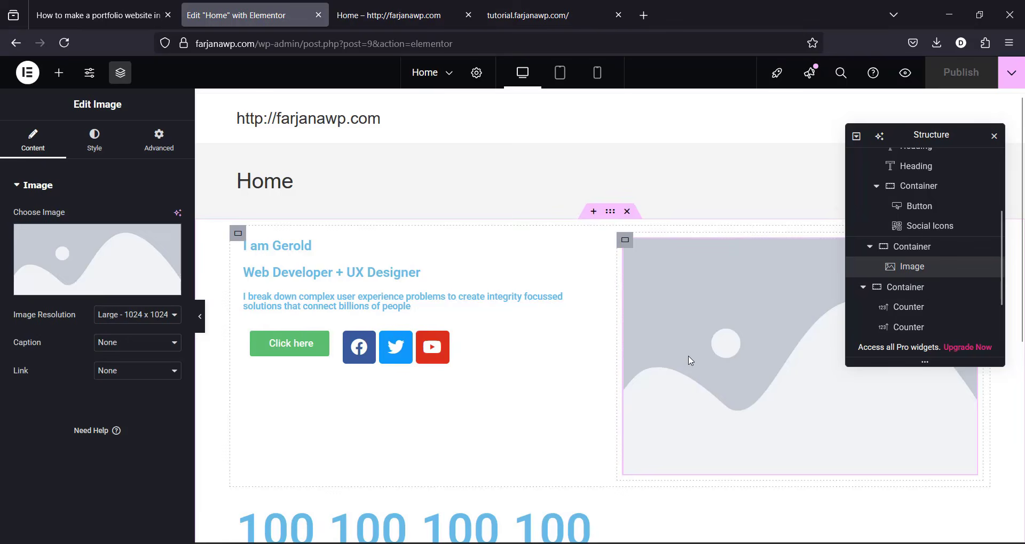
left_click(72, 253)
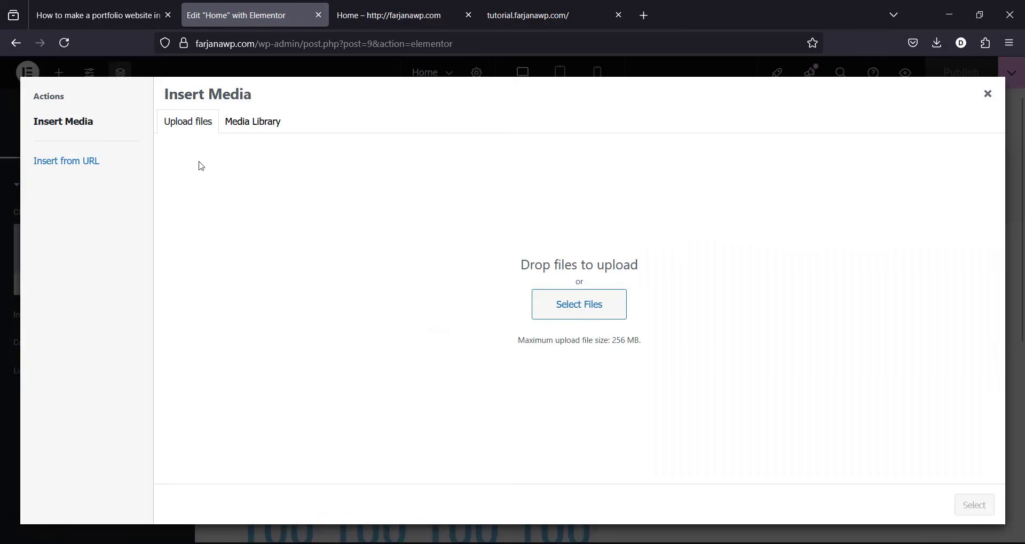
left_click(593, 304)
double_click(338, 188)
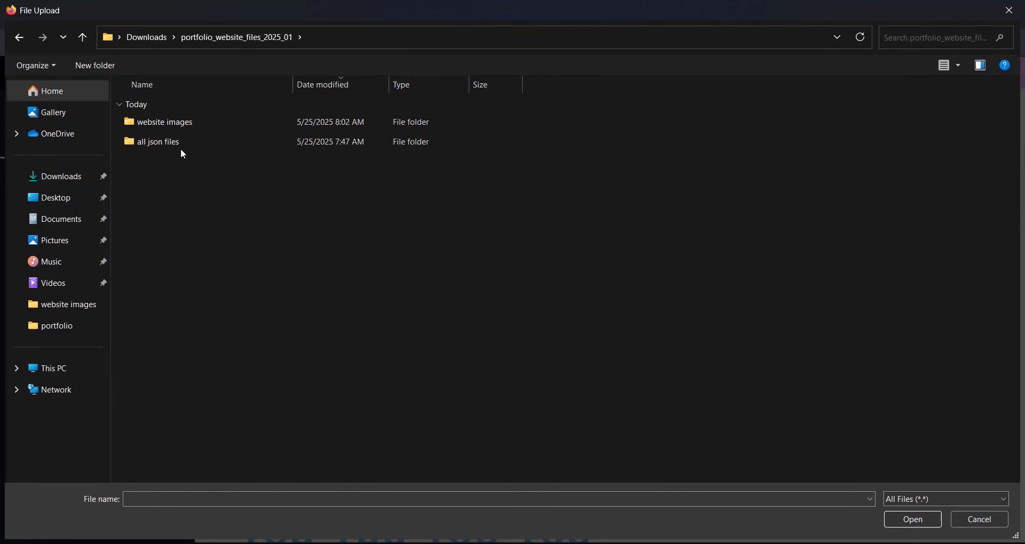
double_click(187, 123)
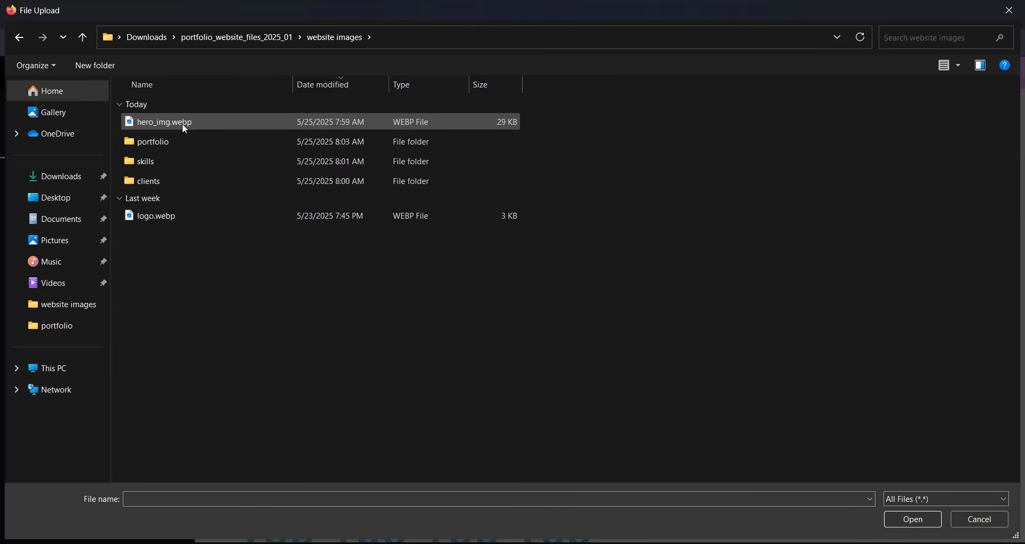
left_click(181, 123)
left_click(913, 520)
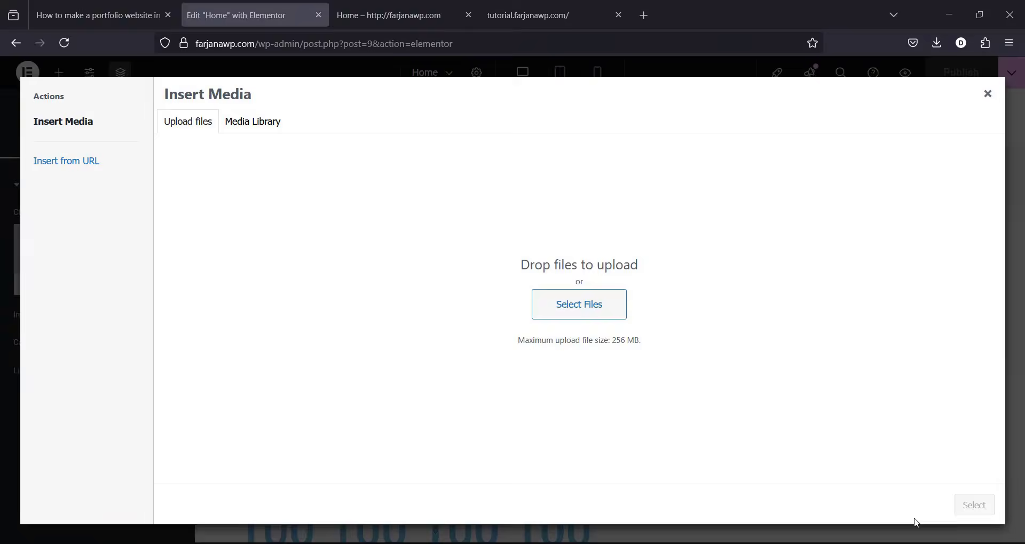
left_click(973, 505)
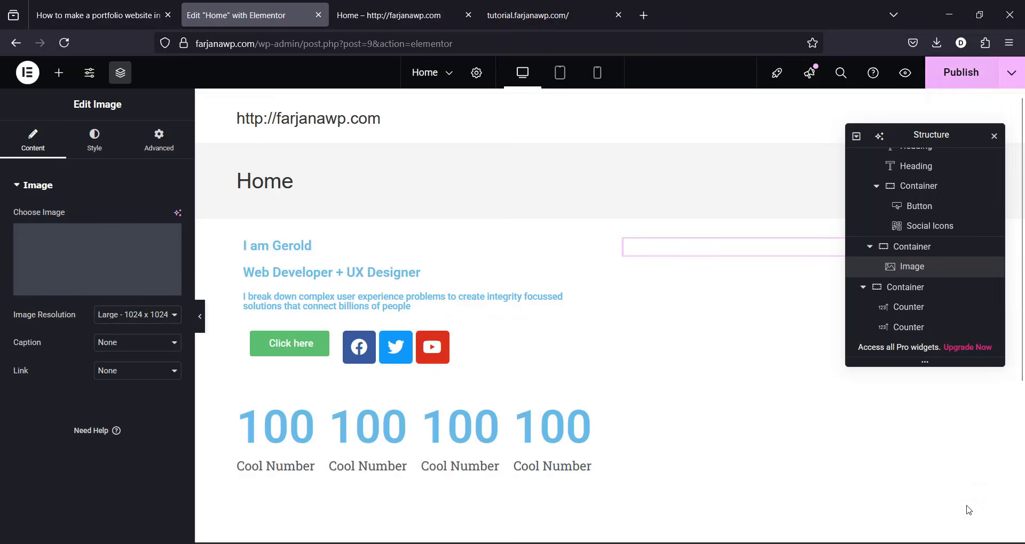
left_click(994, 136)
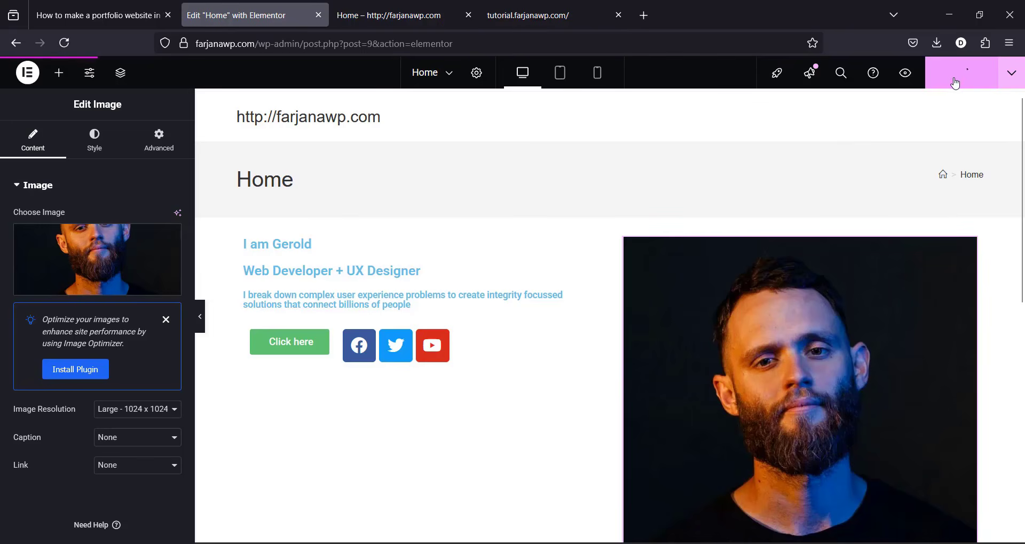
Step: Reload the editor and open Site Settings > Global Fonts
left_click(63, 42)
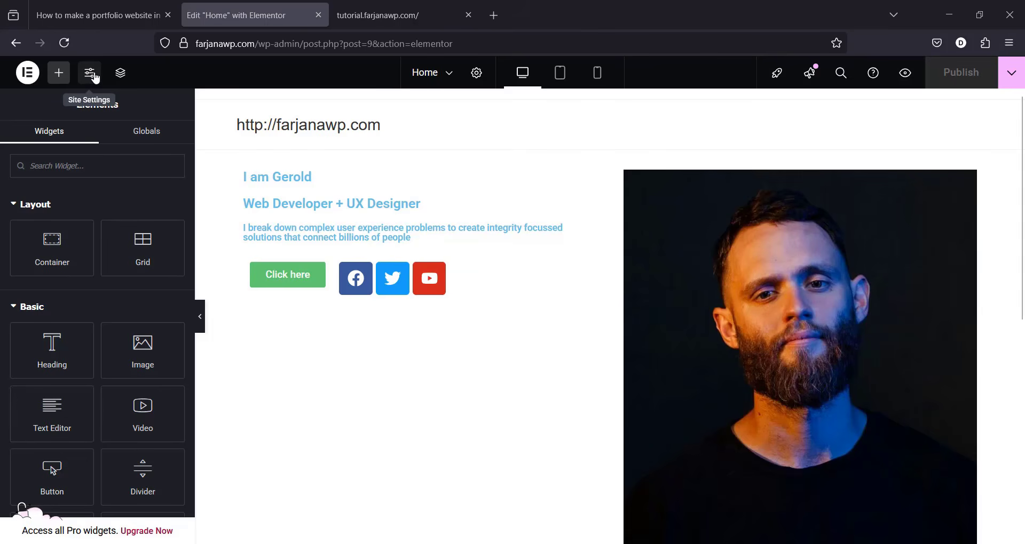
left_click(90, 73)
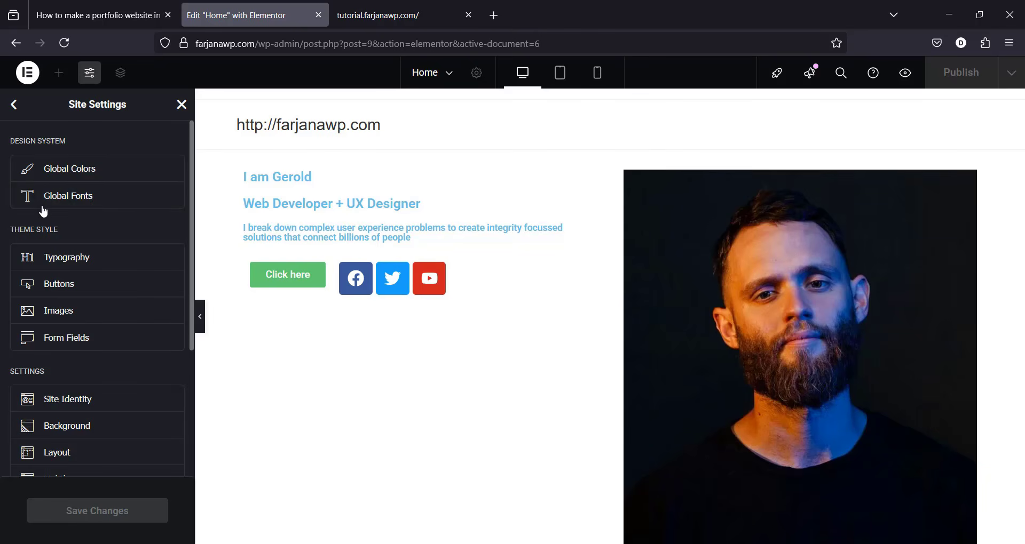
left_click(87, 200)
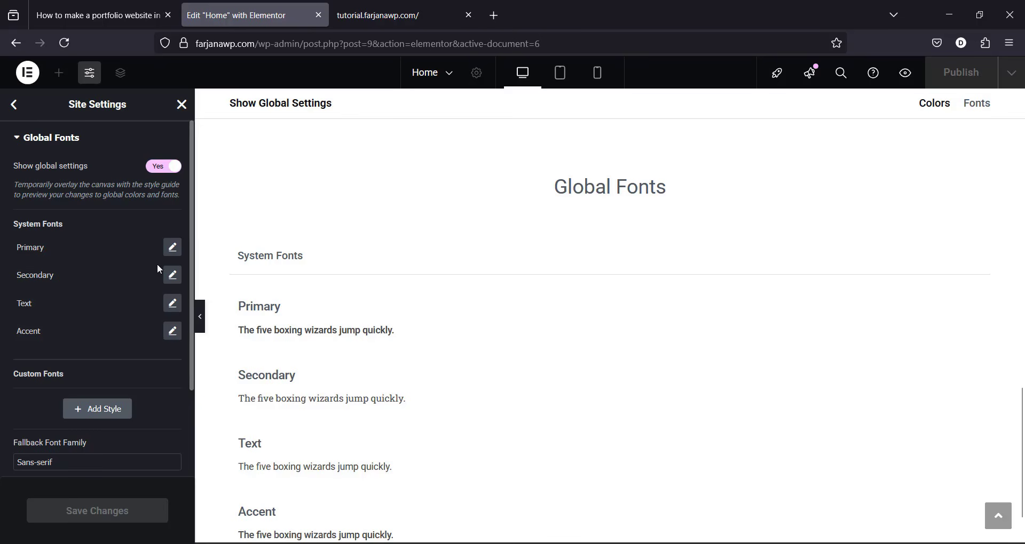
Step: Set the Primary global font family to Open Sans
left_click(172, 251)
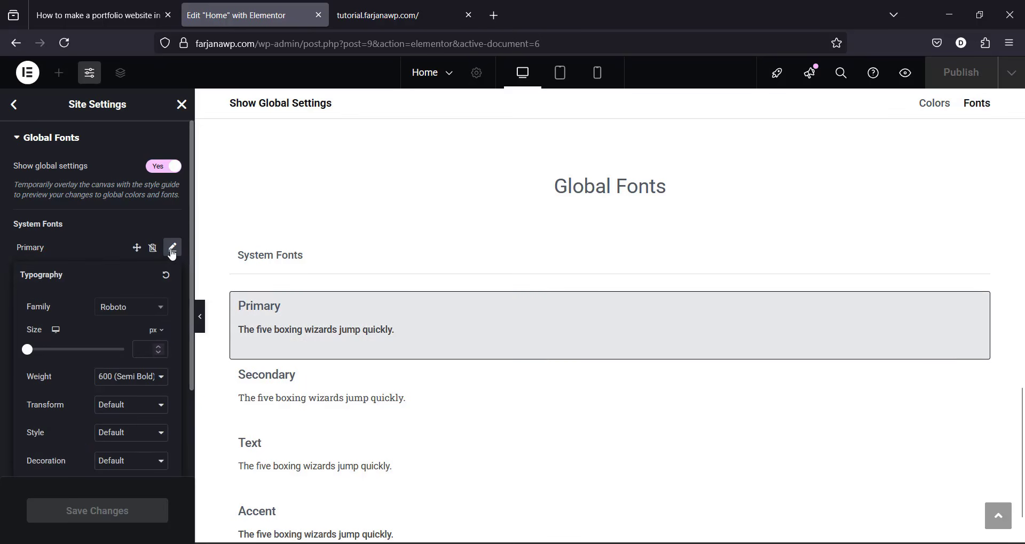
left_click(127, 311)
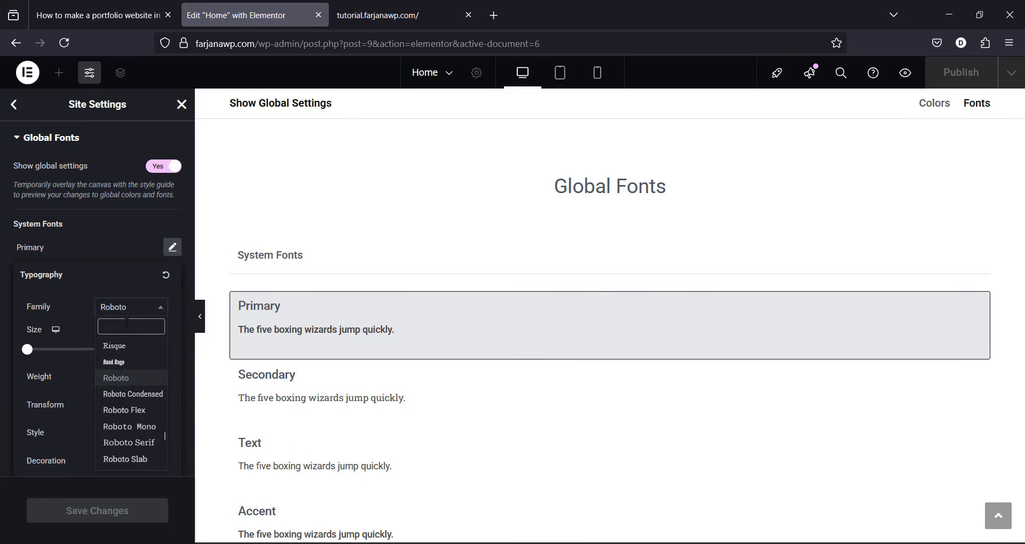
type("san")
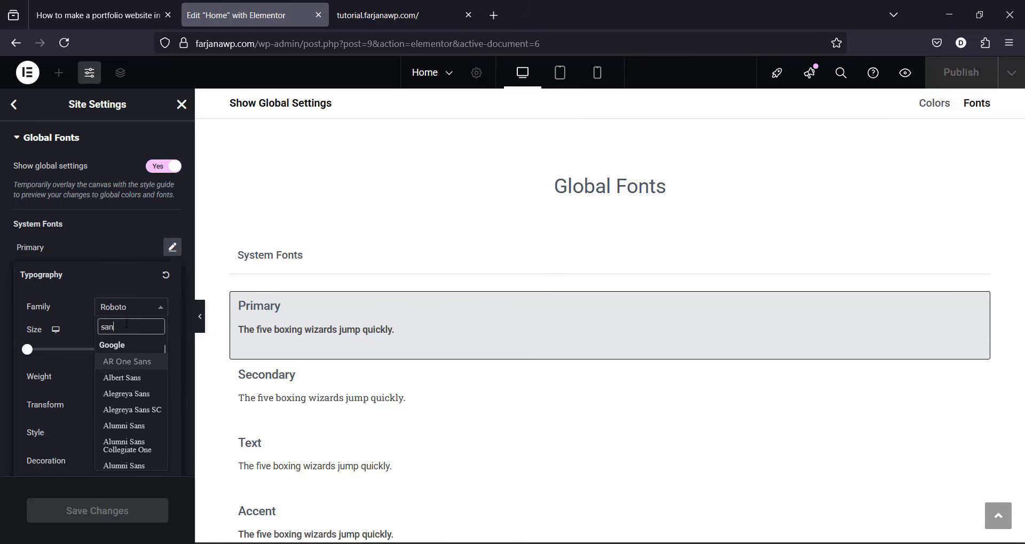
type("s")
key("BackSpace")
key("BackSpace")
key("BackSpace")
key("BackSpace")
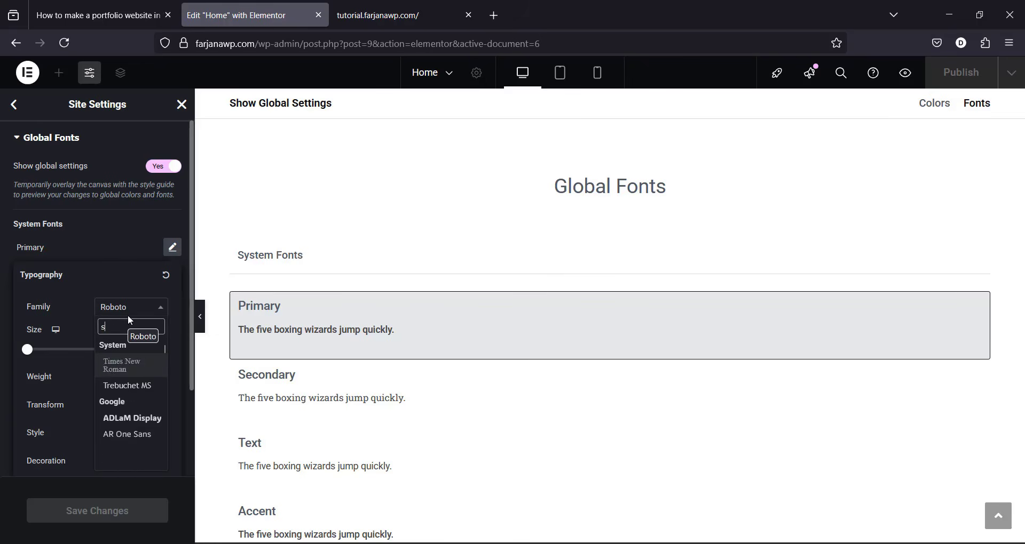
type("open")
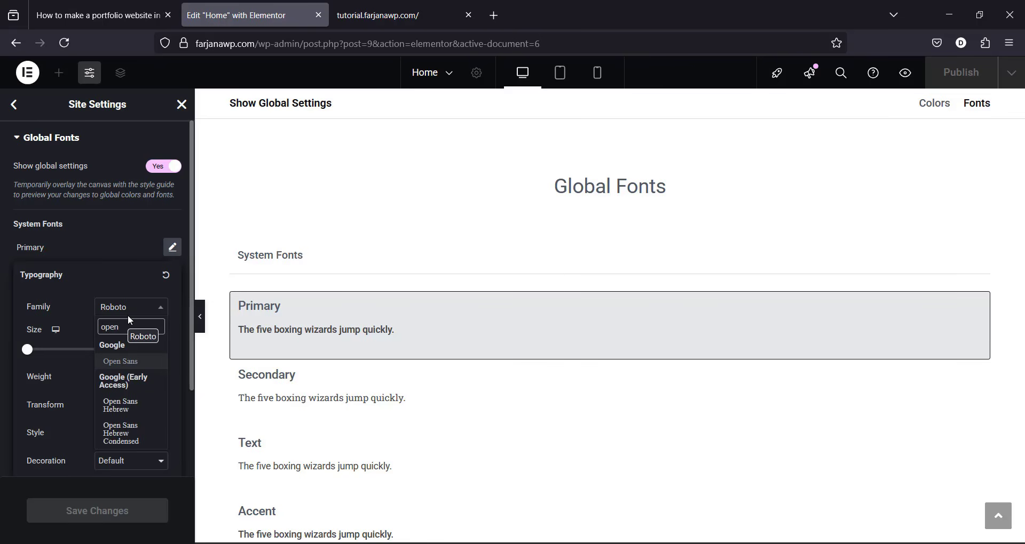
key("Return")
left_click(172, 247)
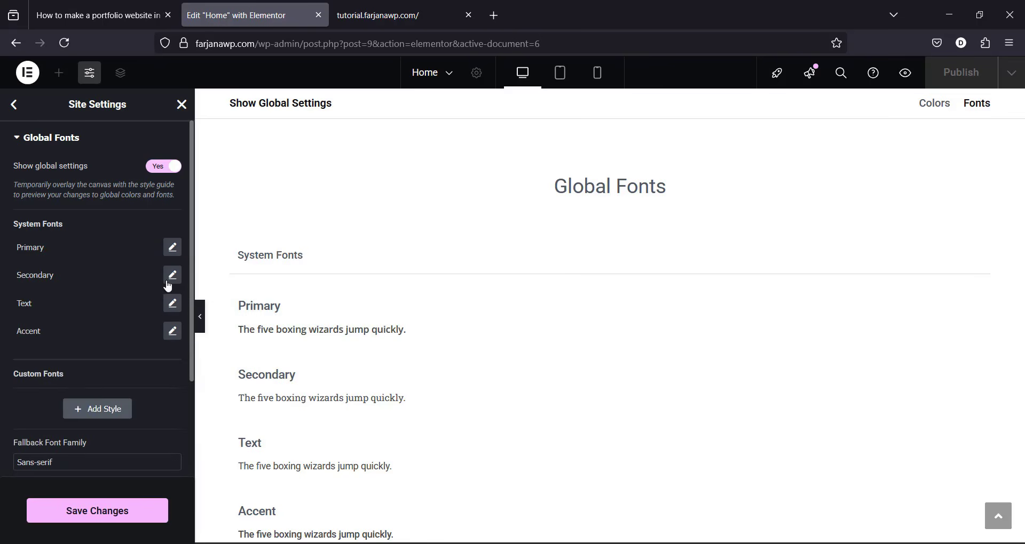
Step: Set the Secondary global font family to Open Sans and save the site settings
left_click(172, 274)
left_click(134, 336)
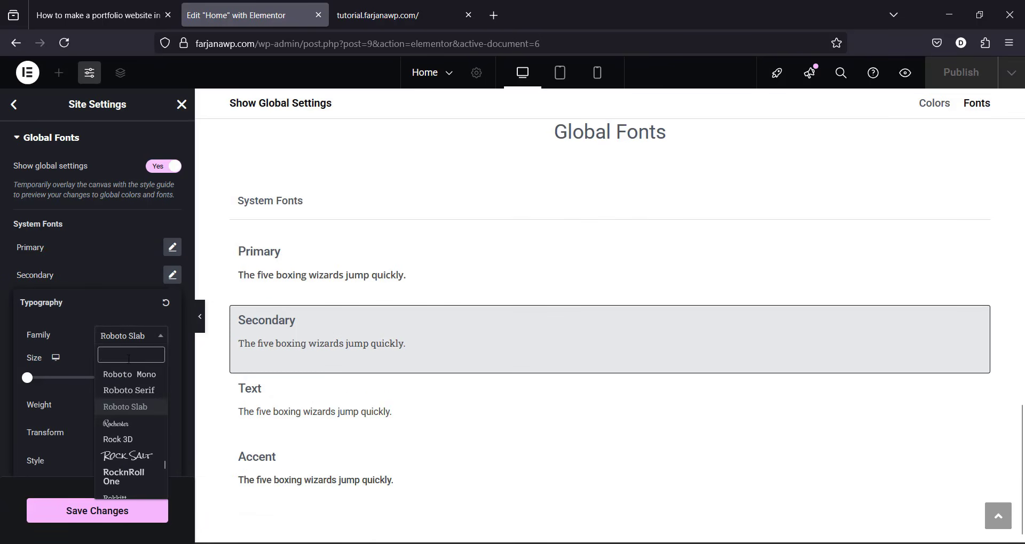
type("open")
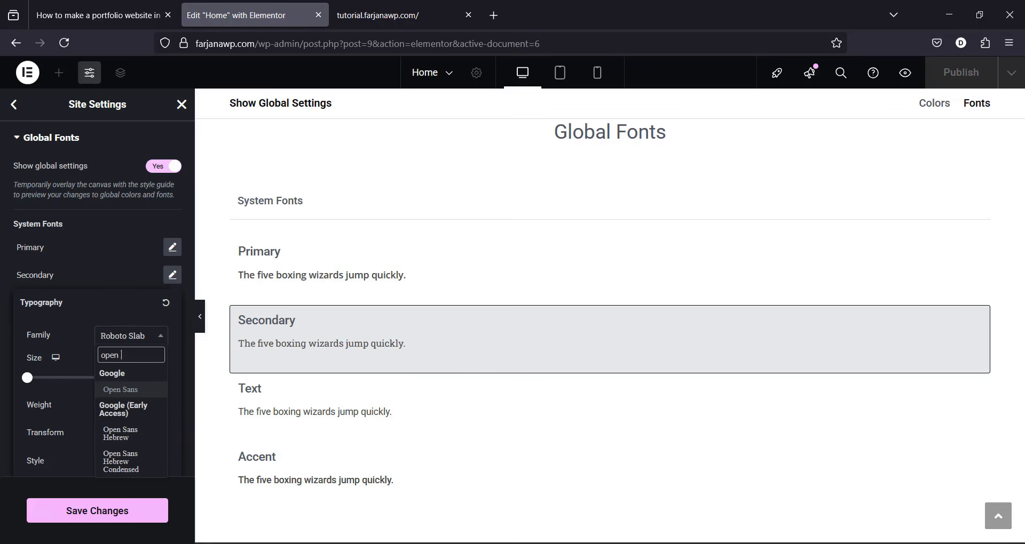
key("Return")
left_click(172, 275)
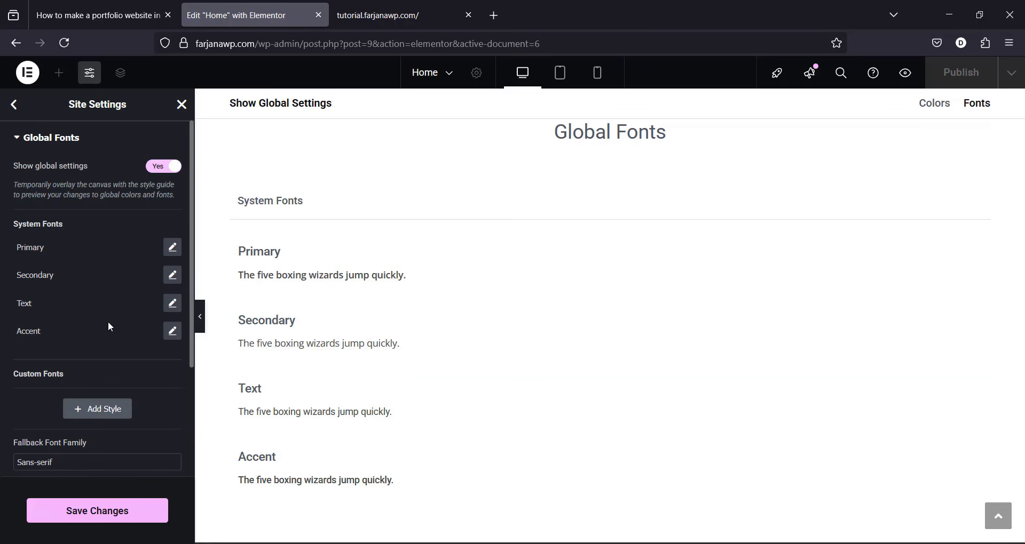
left_click(172, 304)
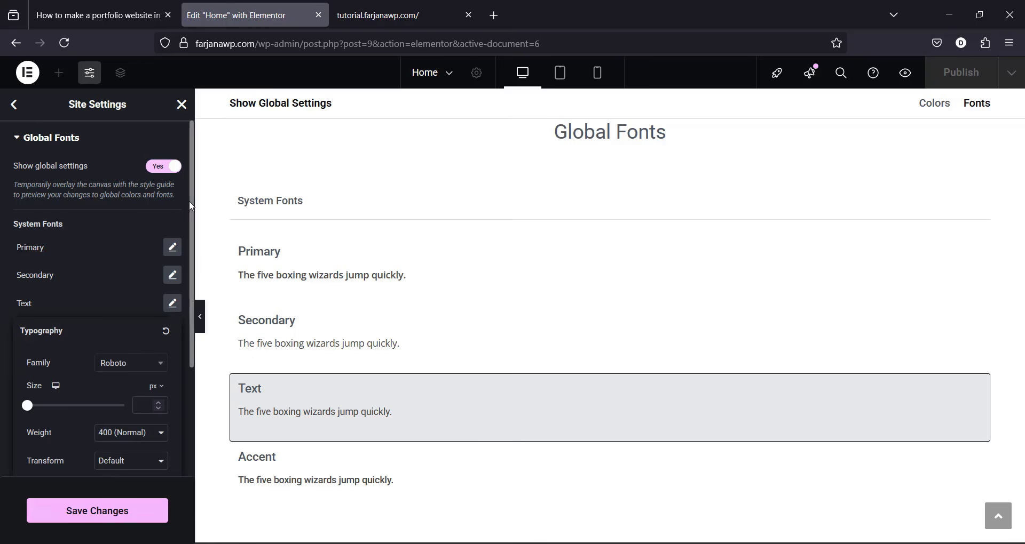
left_click(174, 219)
left_click(92, 515)
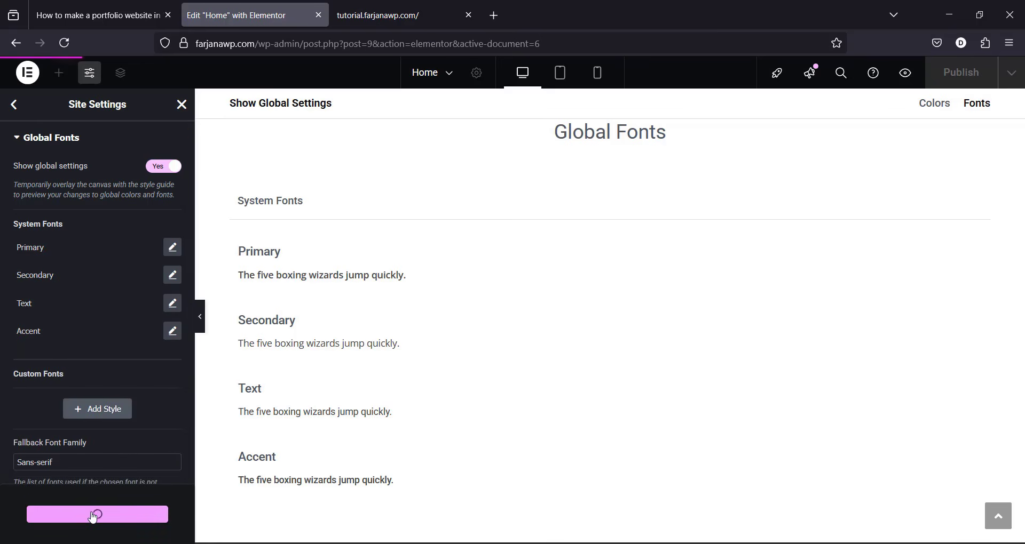
left_click(14, 106)
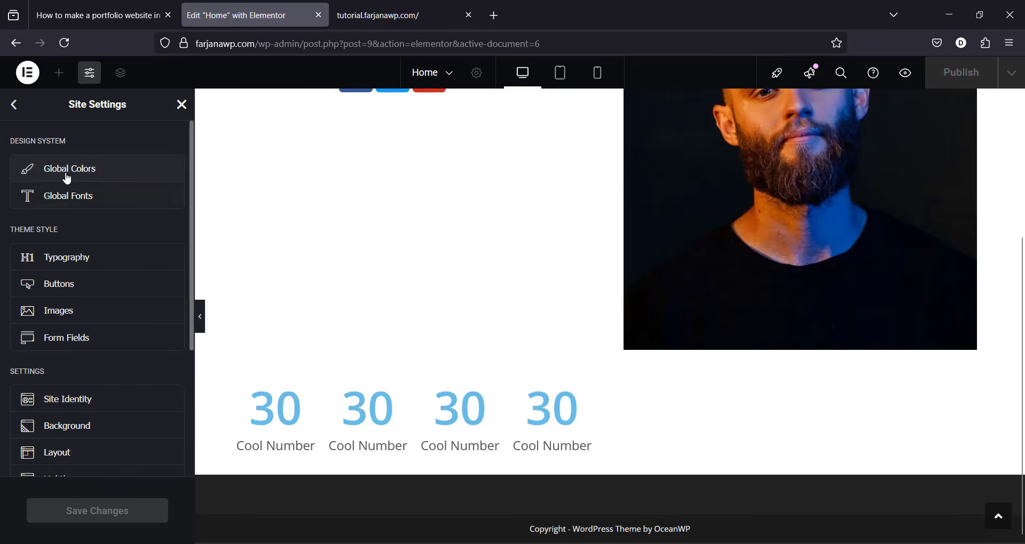
Step: Add a custom global colour named White with the hex value copied from the tutorial CSS
left_click(66, 178)
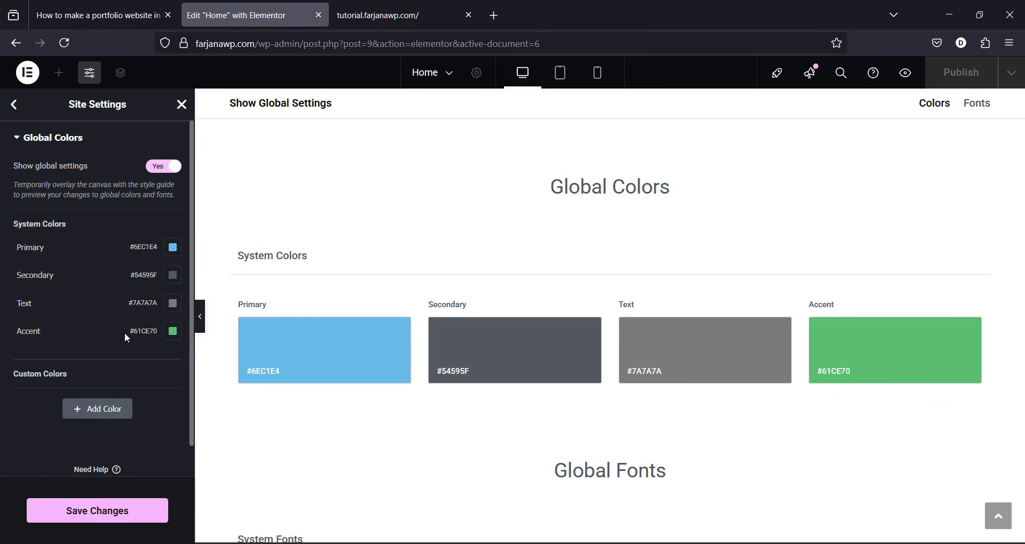
left_click(95, 16)
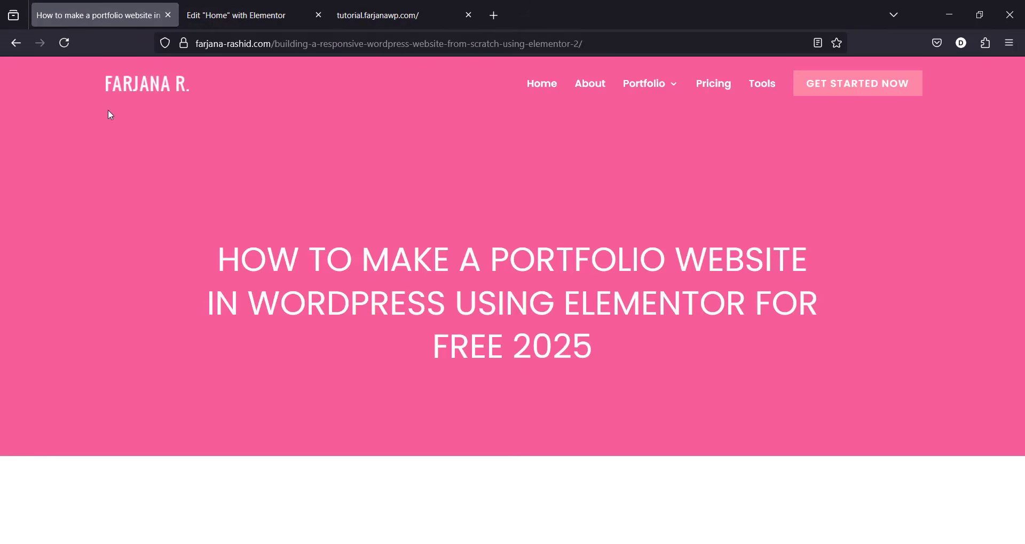
left_click_drag(1020, 92, 1020, 229)
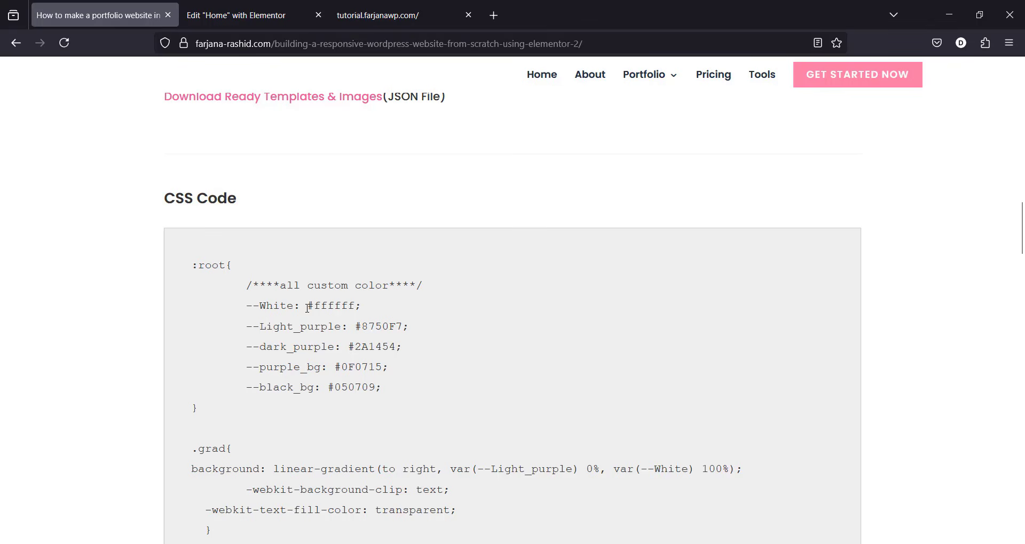
double_click(332, 303)
key("ctrl+c")
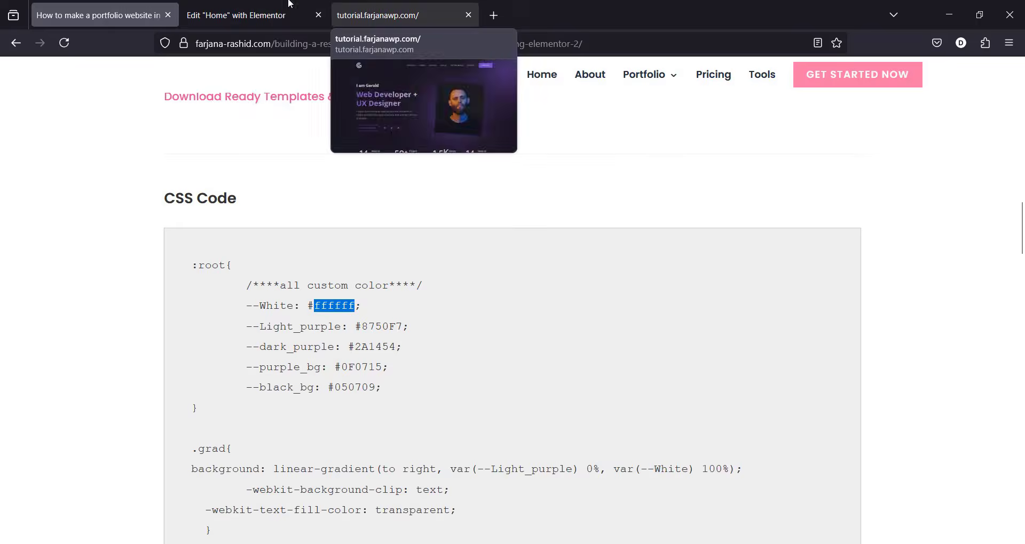
left_click(256, 24)
left_click(95, 412)
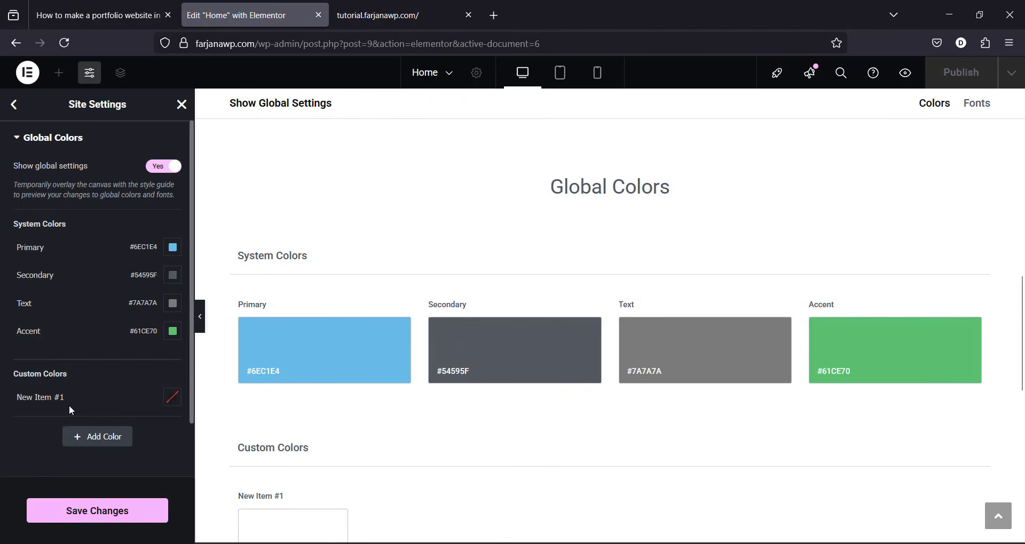
left_click(171, 397)
left_click(112, 363)
key("ctrl+v")
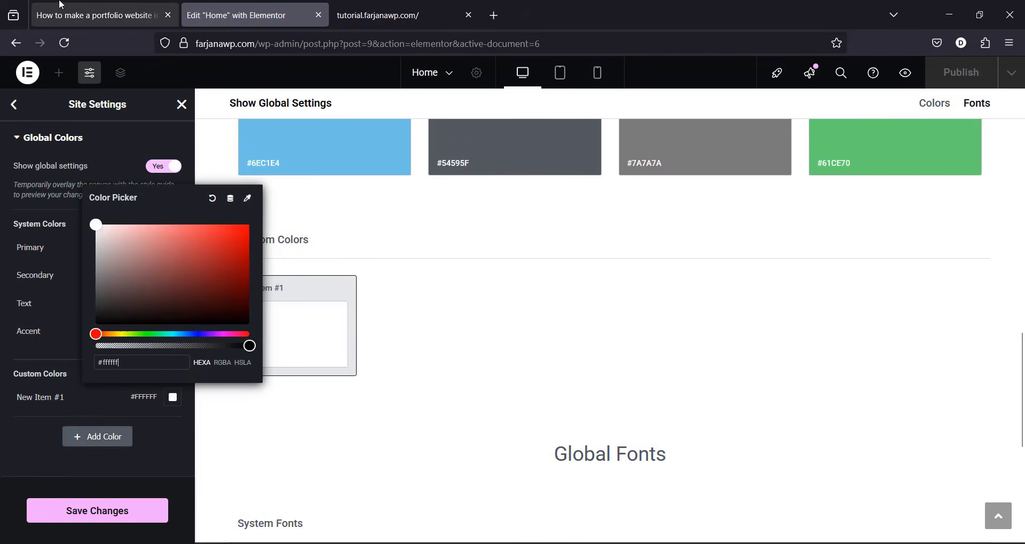
left_click(99, 15)
double_click(271, 307)
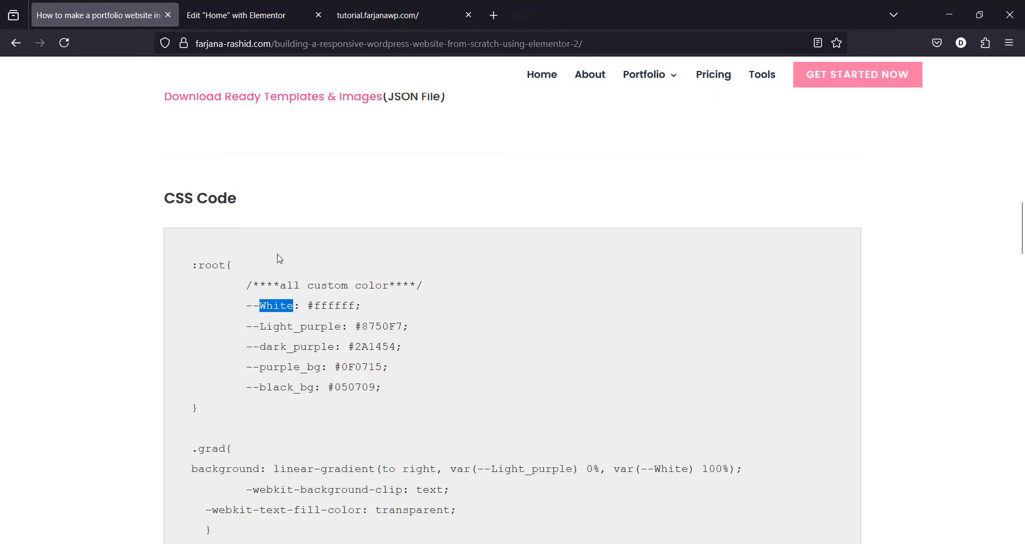
left_click(235, 15)
double_click(44, 397)
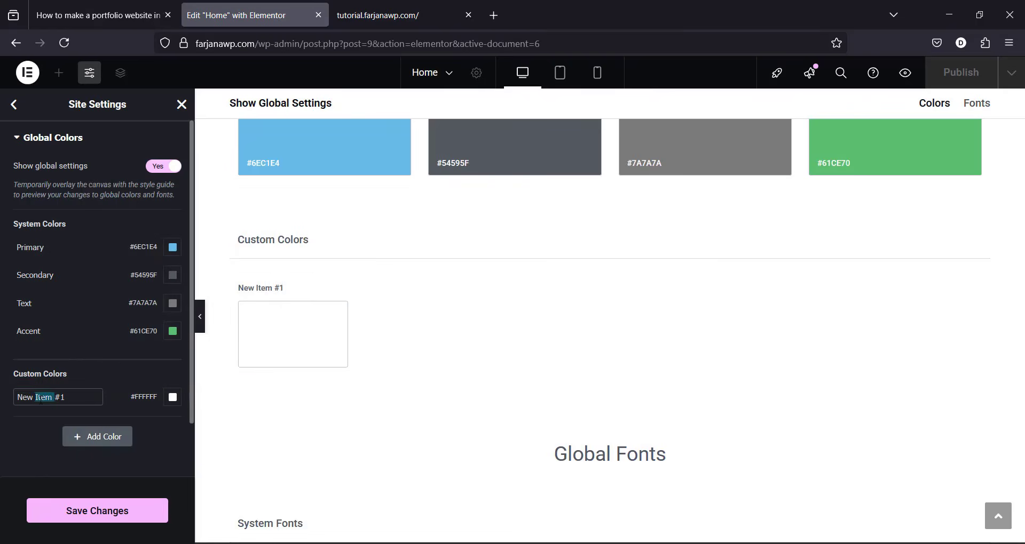
key("ctrl+a")
key("ctrl+Page_Up")
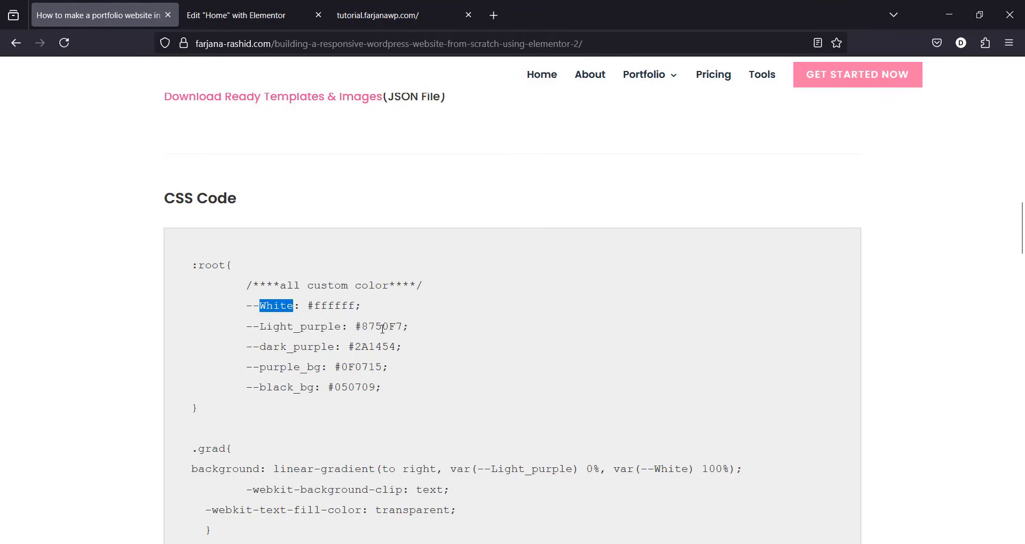
Step: Add a second custom global colour named Light_purple with hex 8750F7
double_click(383, 327)
key("ctrl+c")
left_click(236, 15)
left_click(104, 436)
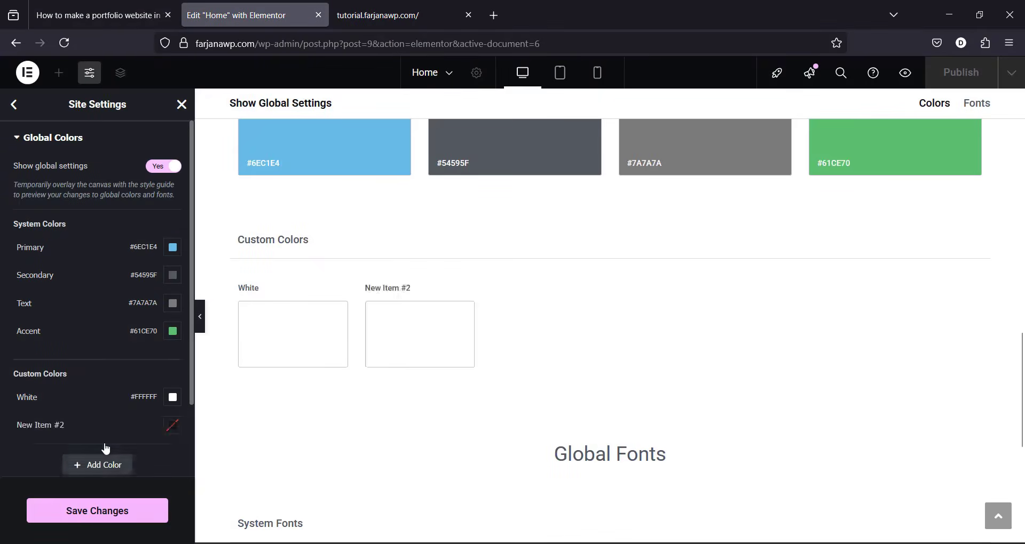
left_click(172, 425)
key("ctrl+v")
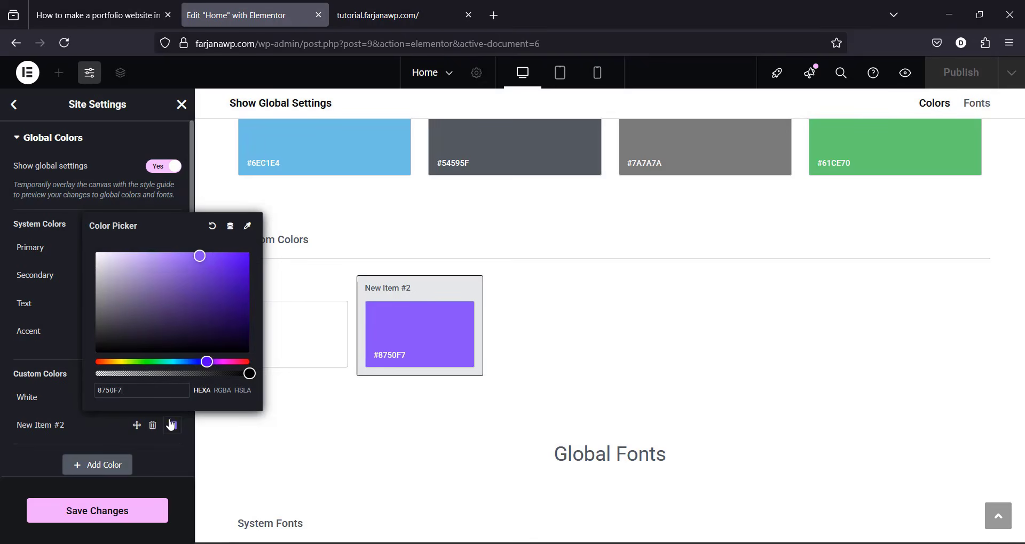
left_click(107, 15)
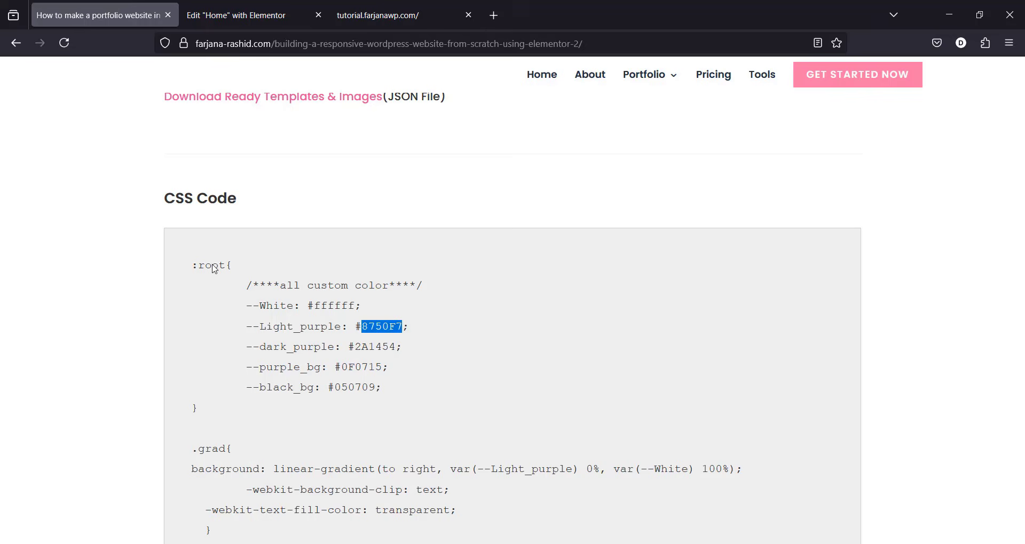
double_click(297, 328)
key("ctrl+c")
left_click(245, 15)
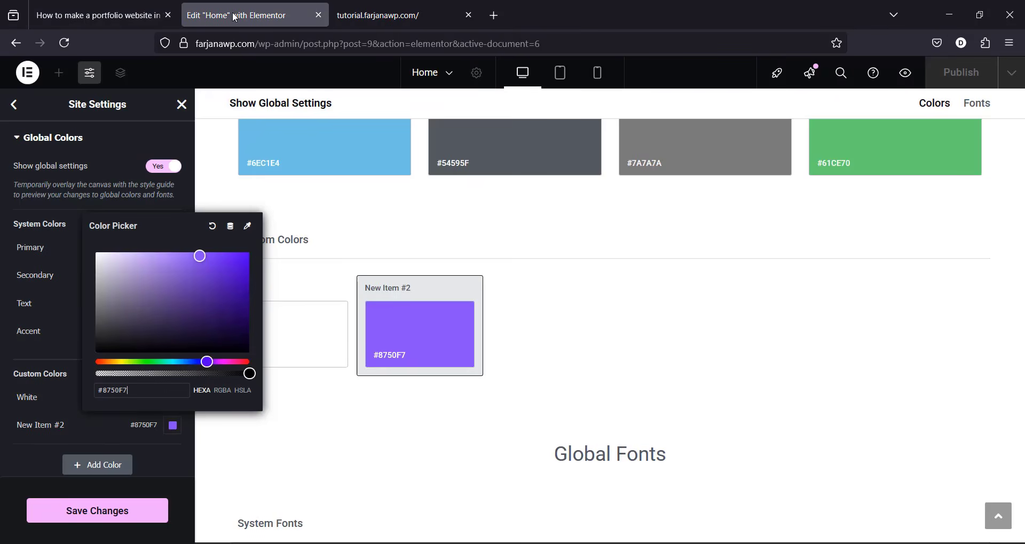
triple_click(37, 426)
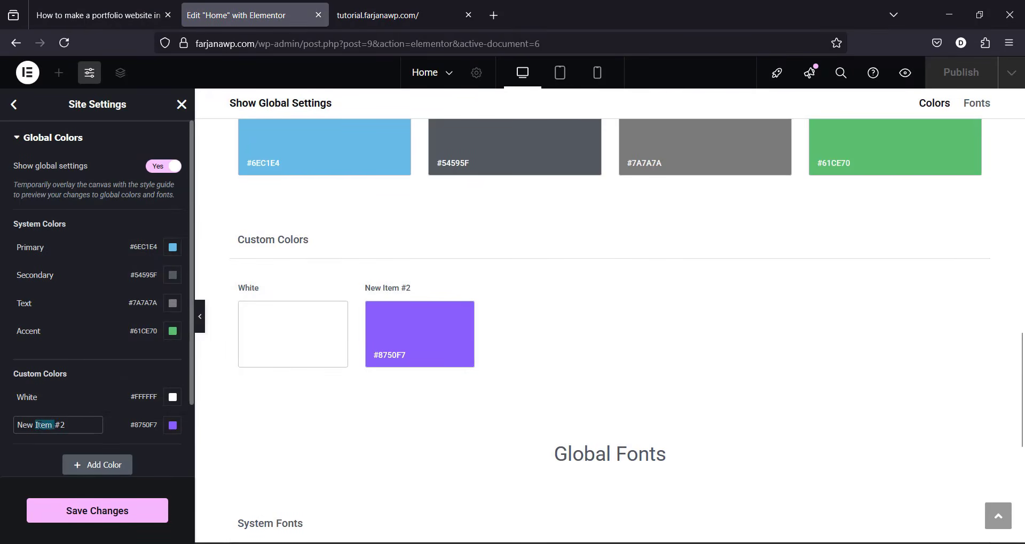
key("ctrl+v")
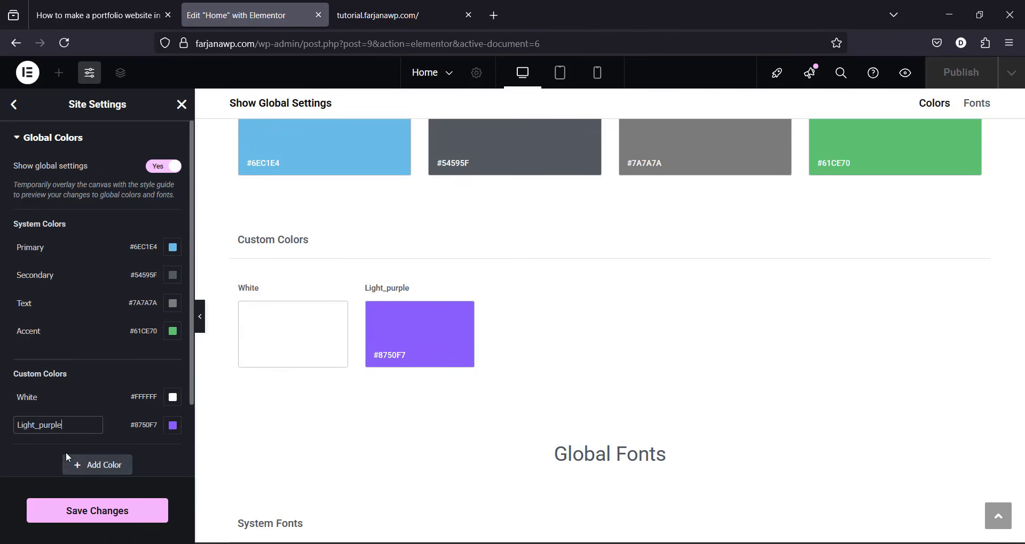
left_click(15, 460)
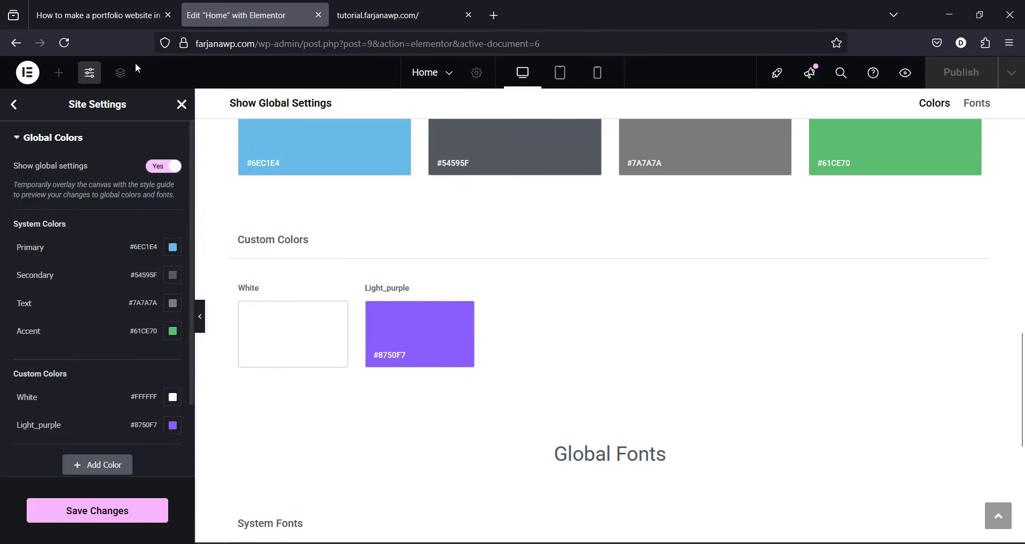
left_click(131, 11)
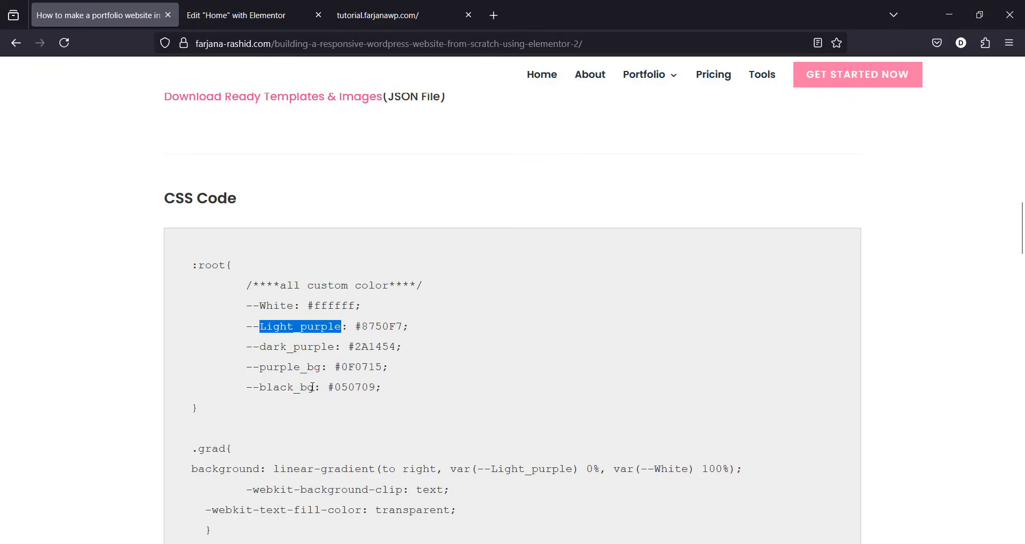
key("ctrl+Tab")
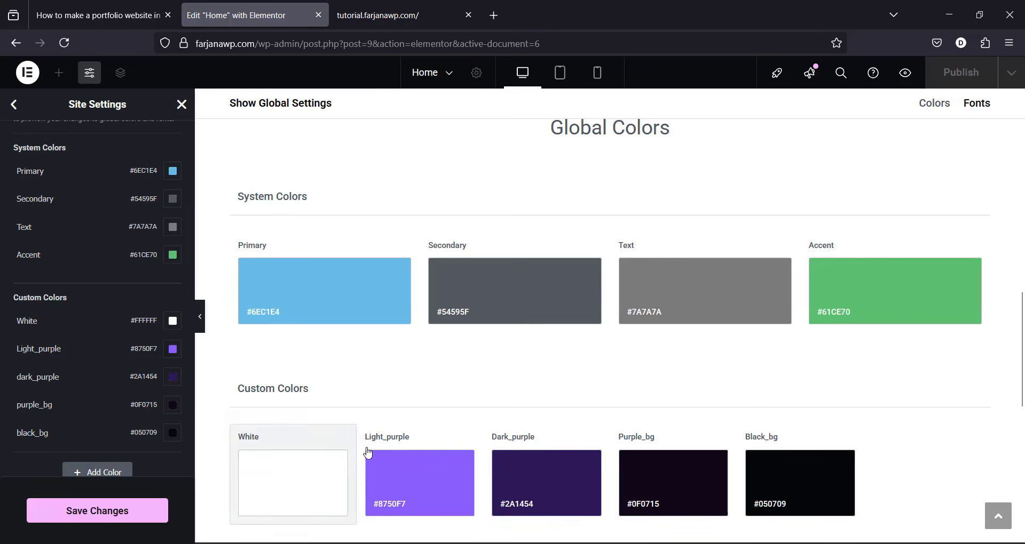
Step: Paste Light_purple's hex #8750F7 into the Primary and Accent global colours and save
left_click(431, 476)
double_click(141, 315)
key("ctrl+c")
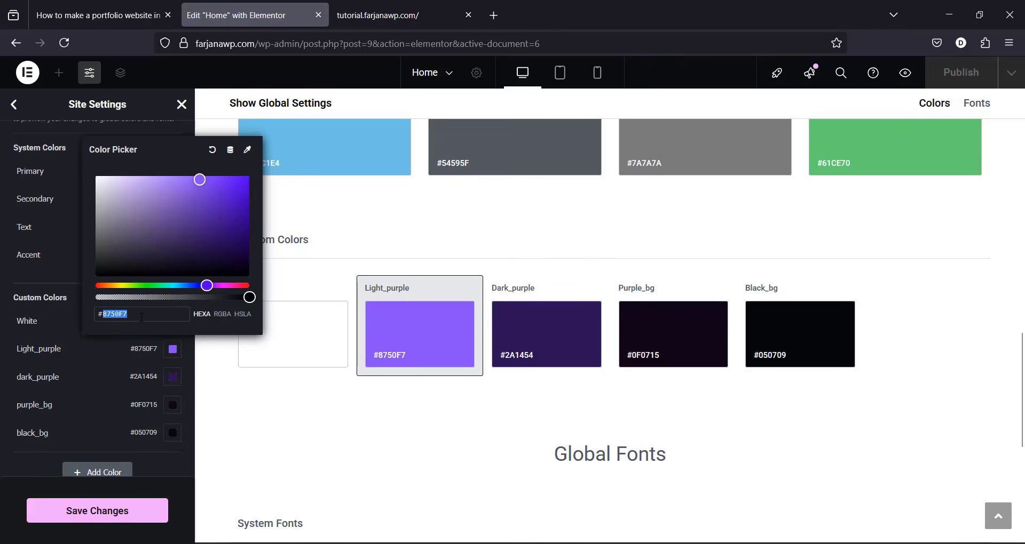
left_click(370, 149)
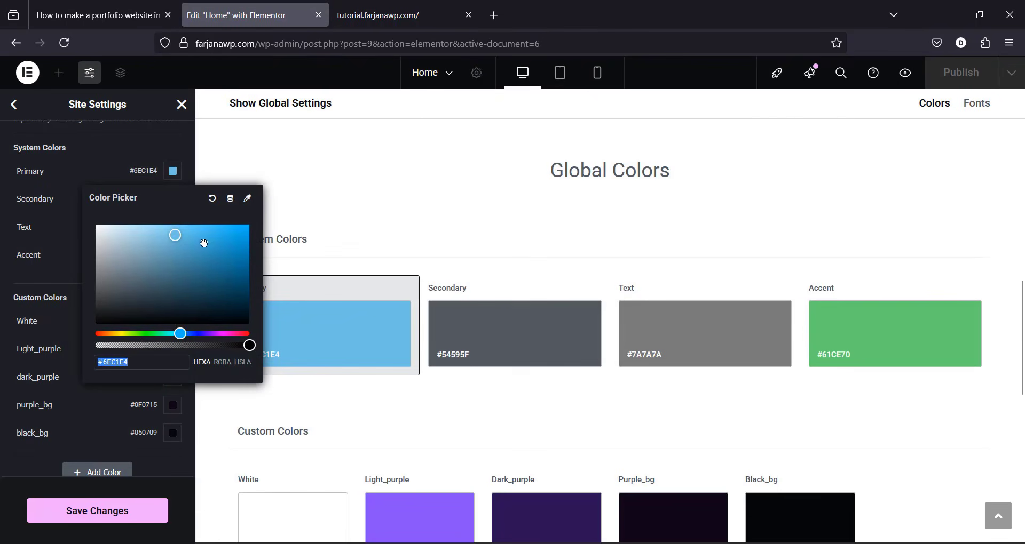
double_click(173, 361)
key("ctrl+v")
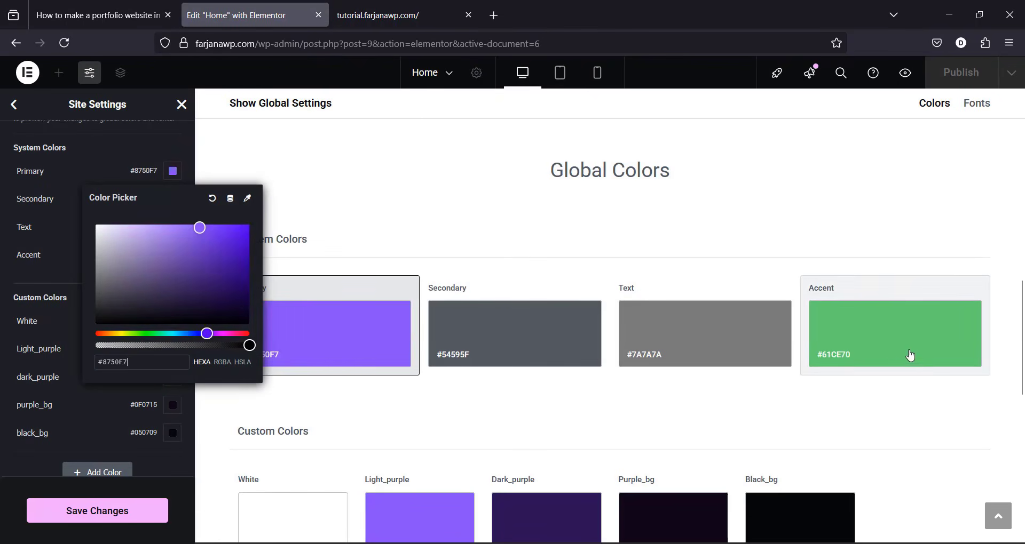
left_click(911, 355)
double_click(148, 446)
key("ctrl+v")
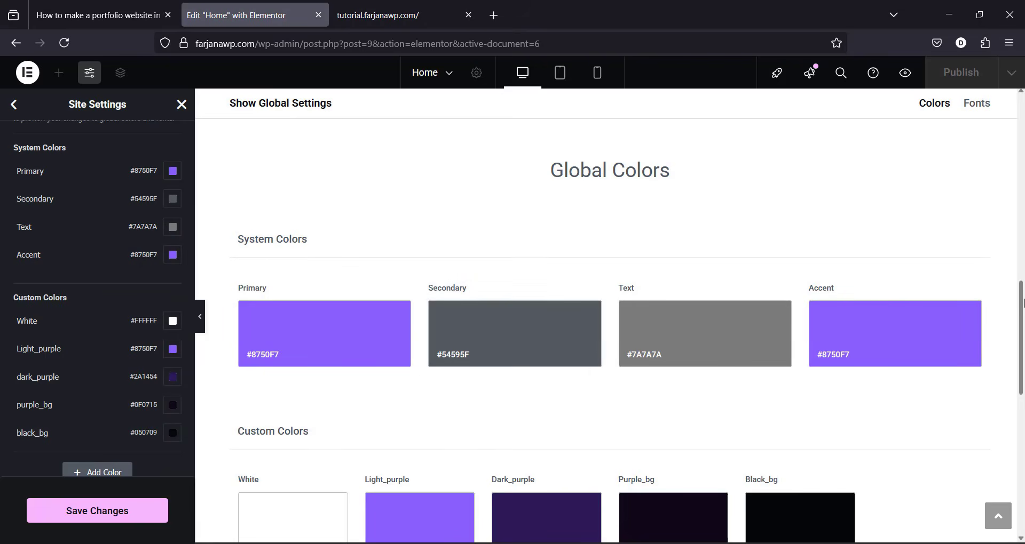
left_click_drag(1022, 337, 1024, 128)
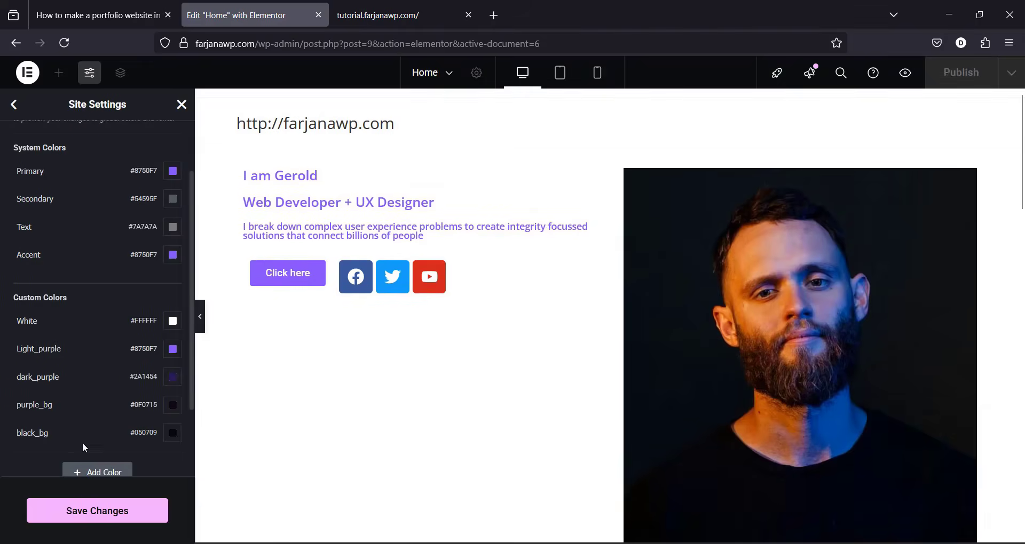
left_click(98, 521)
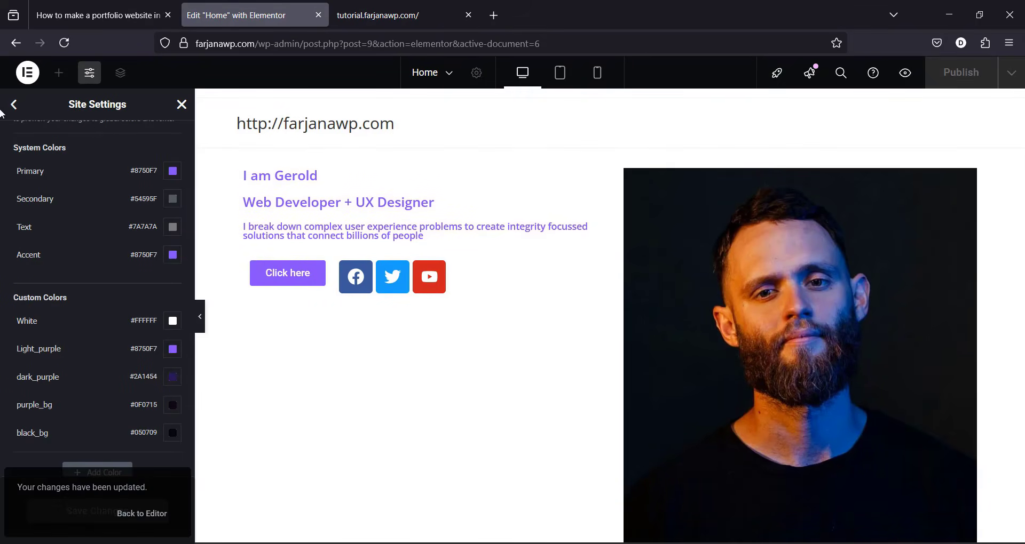
left_click(181, 106)
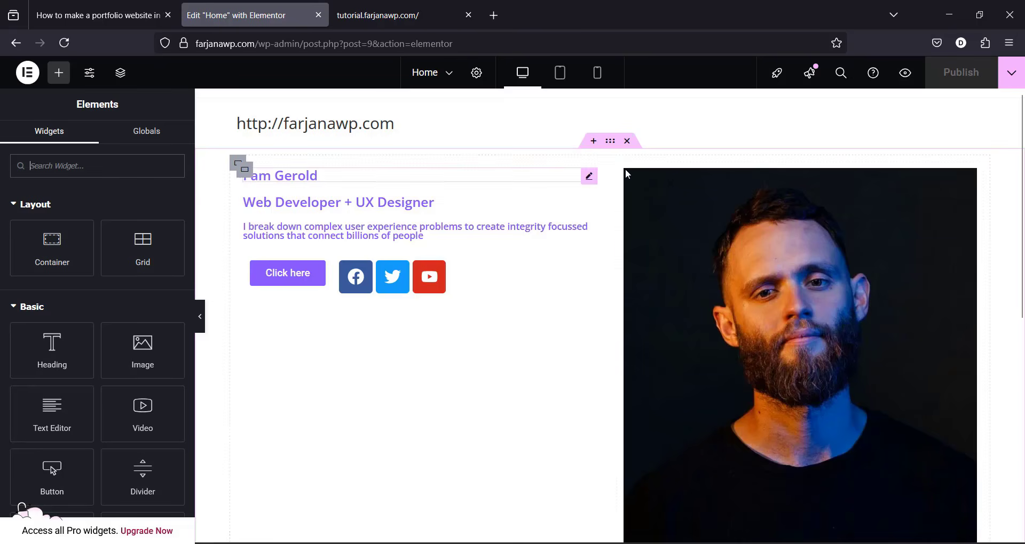
Step: Set the hero container's classic background to the purple_bg global colour
left_click(610, 141)
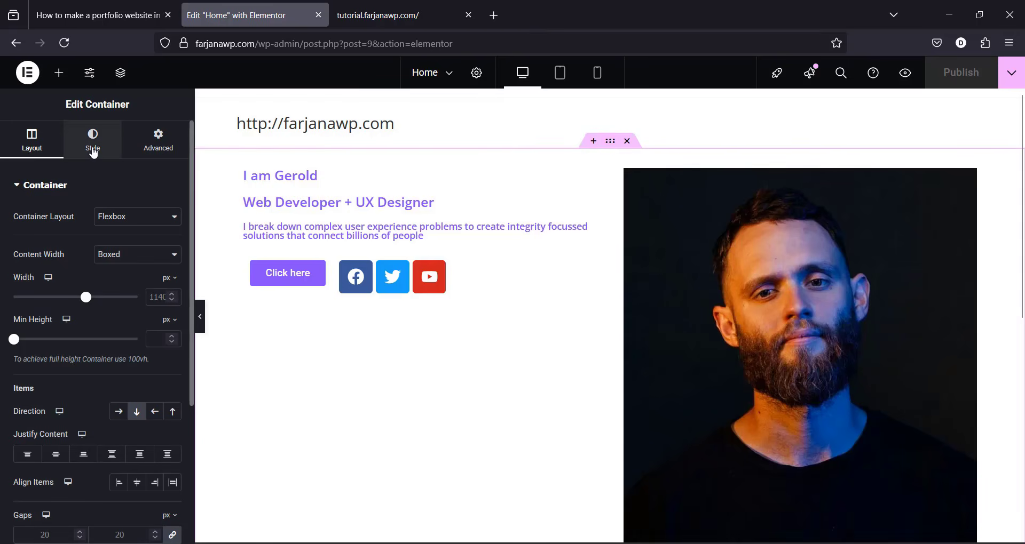
left_click(93, 151)
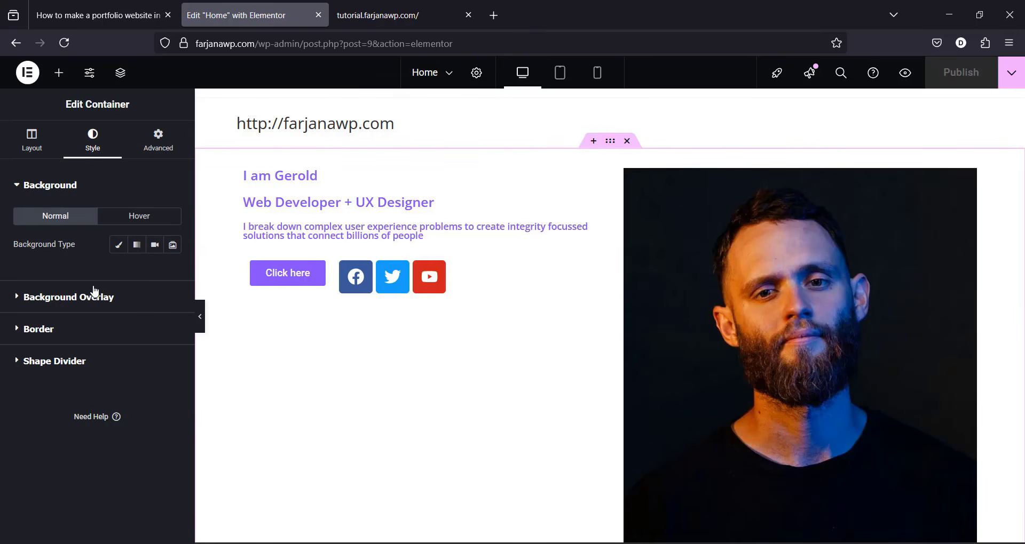
left_click(119, 247)
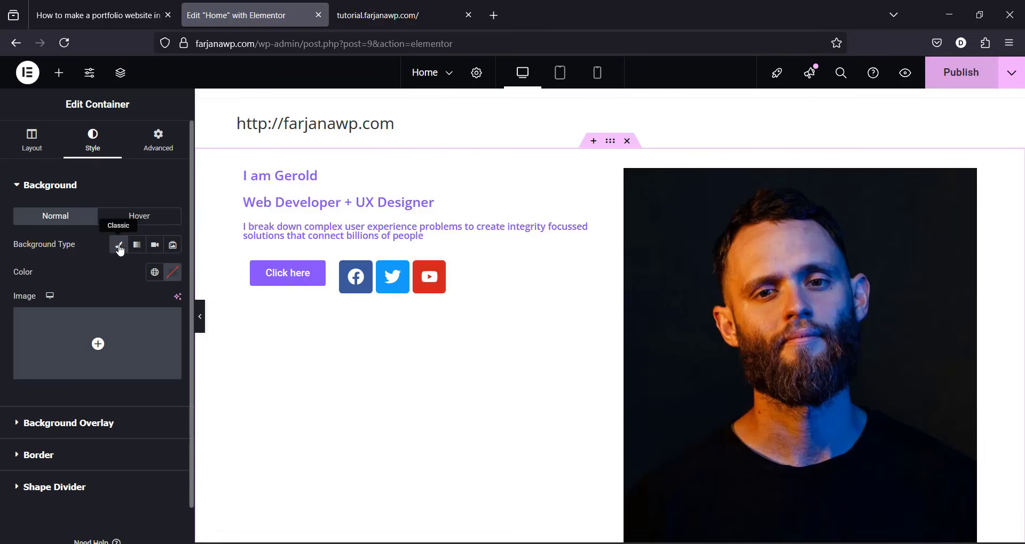
left_click(154, 273)
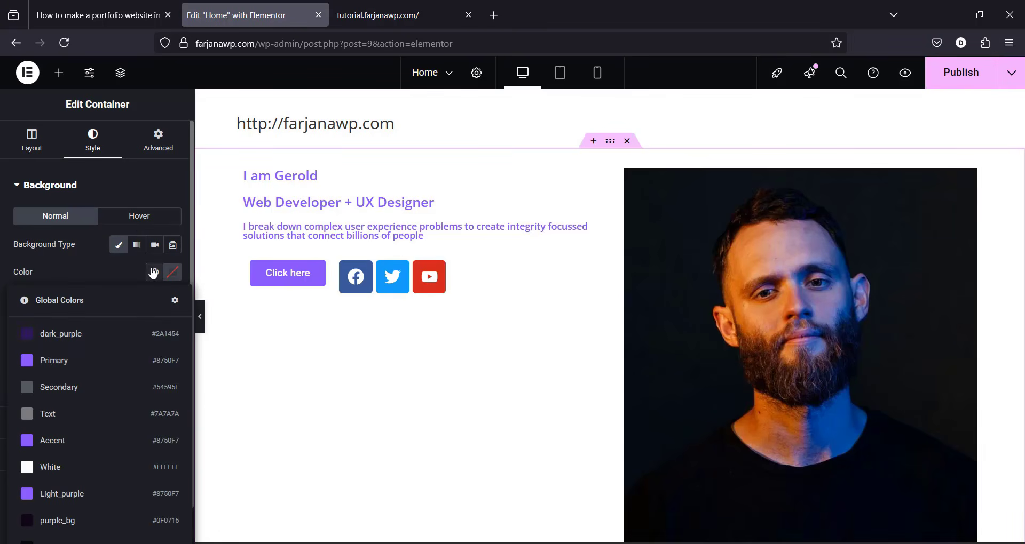
left_click(103, 518)
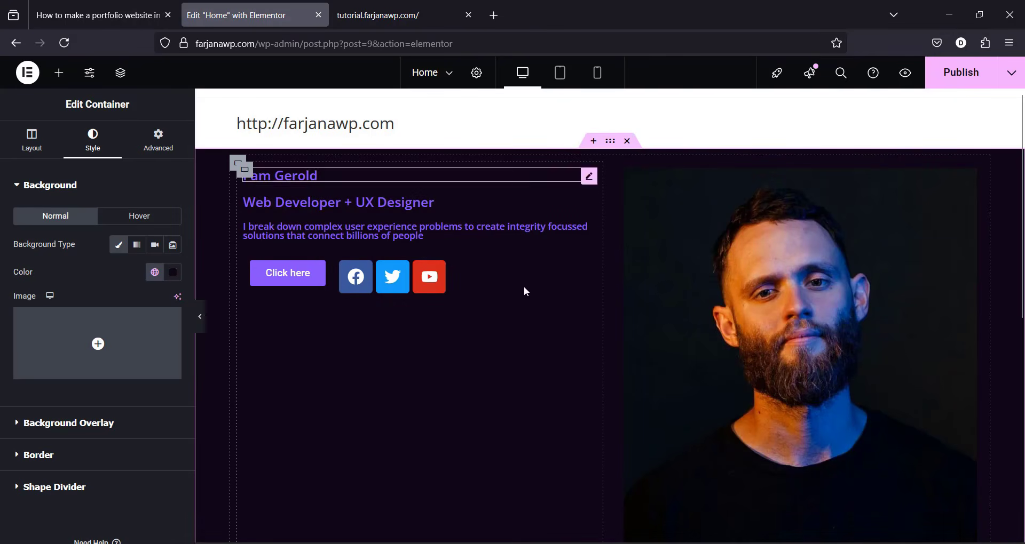
left_click(171, 149)
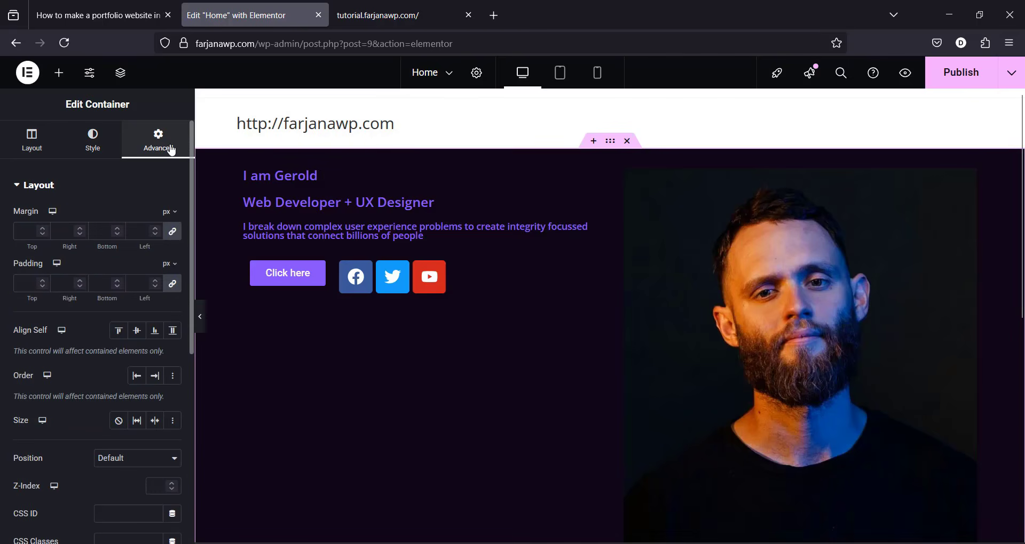
Step: Unlink the hero container's padding and set top to 120 px and bottom to 50 px
left_click(174, 291)
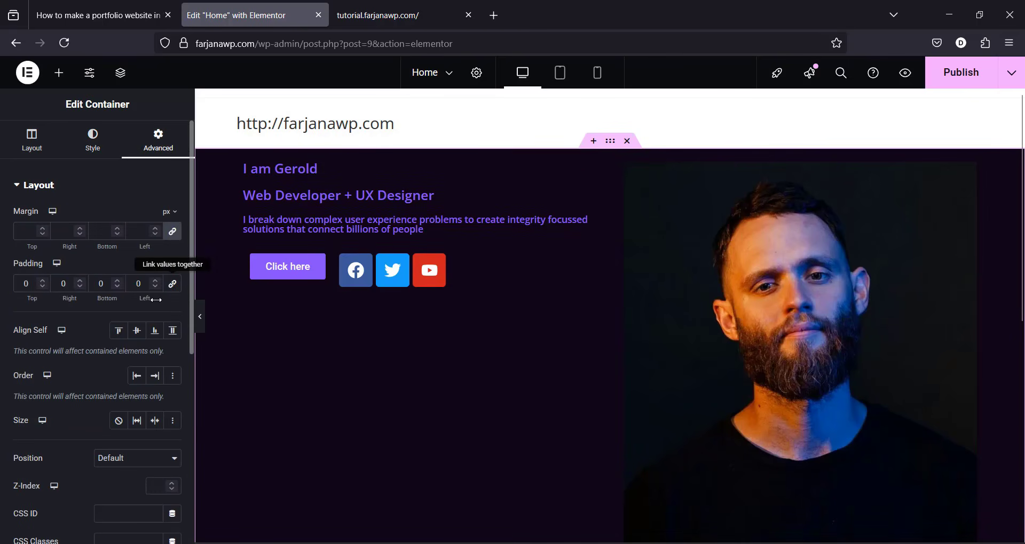
left_click(21, 286)
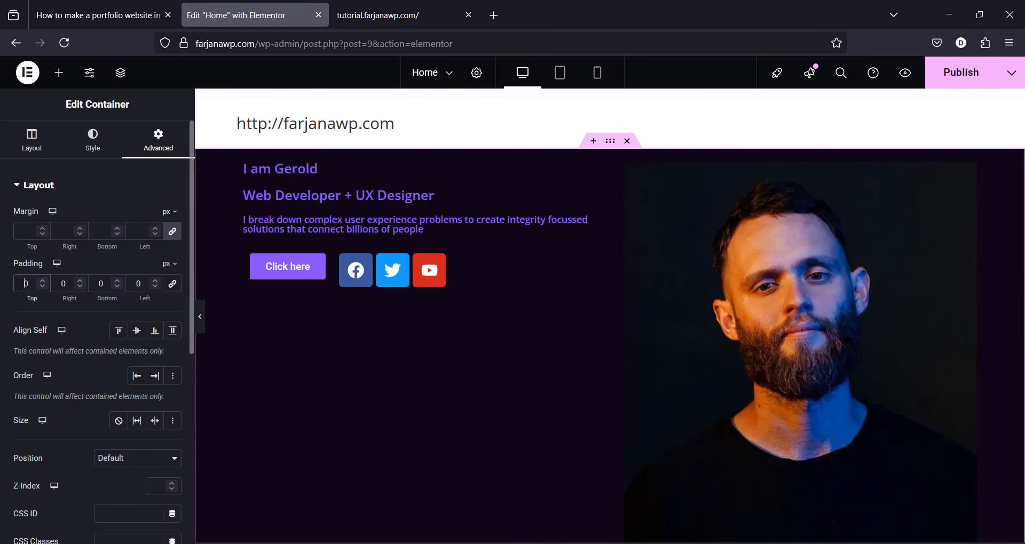
type("12")
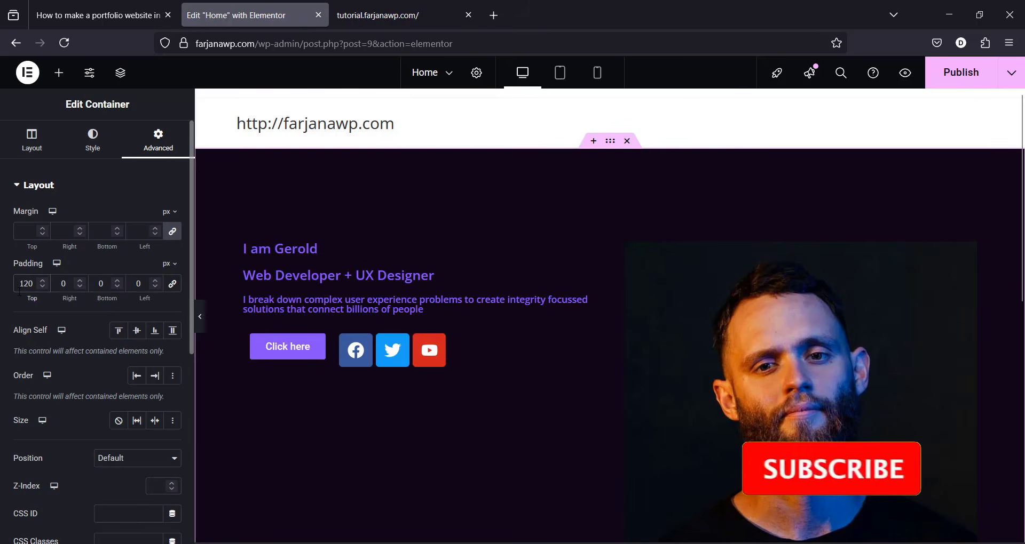
scroll(580, 305, "down", 6)
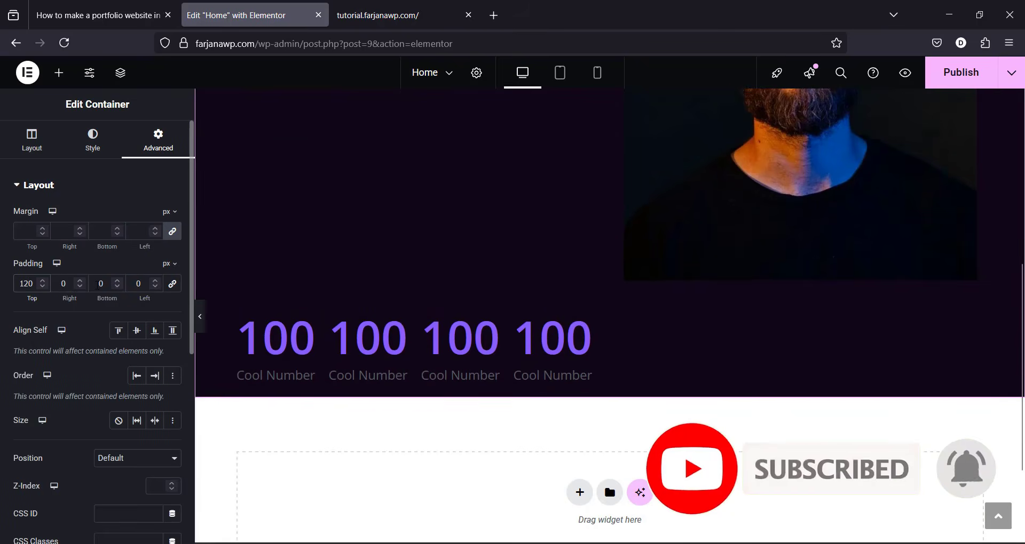
left_click(98, 285)
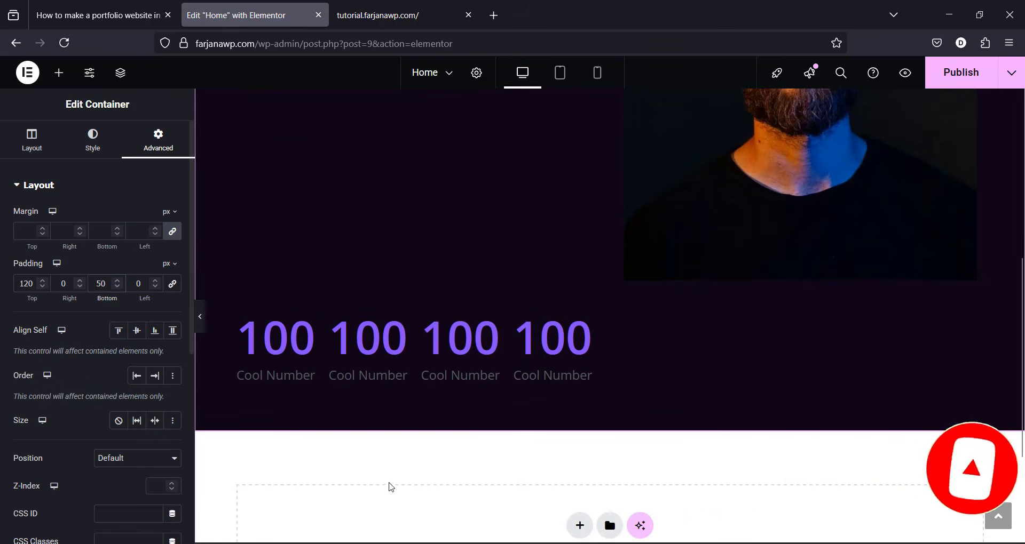
type("5")
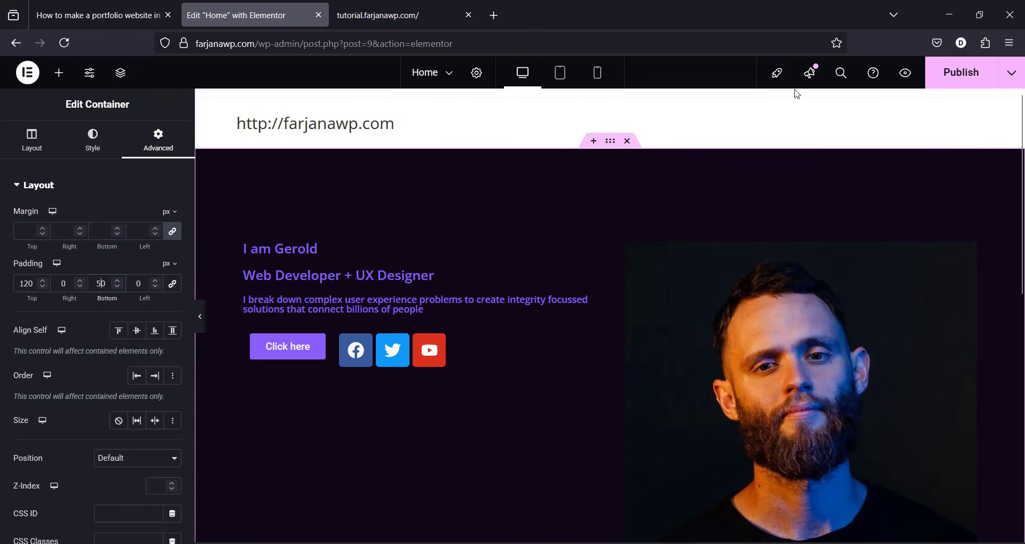
Step: Set the container's column and row gaps to 0
left_click(29, 146)
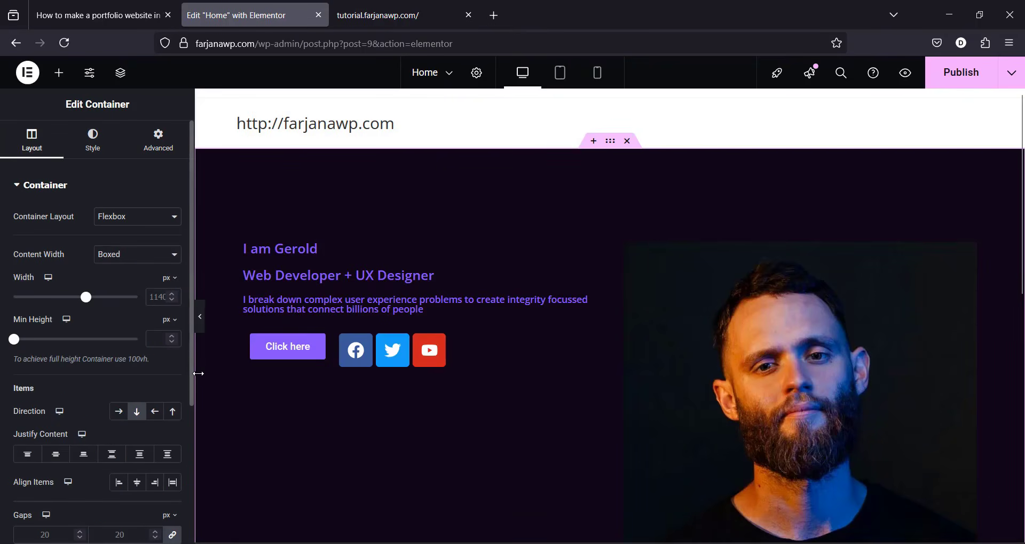
scroll(166, 483, "down", 3)
scroll(166, 485, "down", 1)
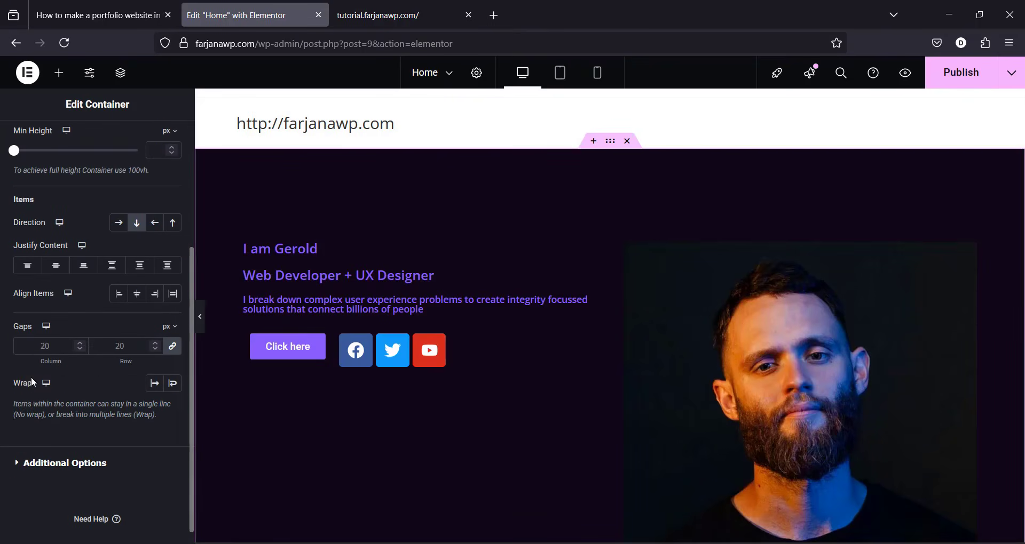
left_click(44, 346)
key("BackSpace")
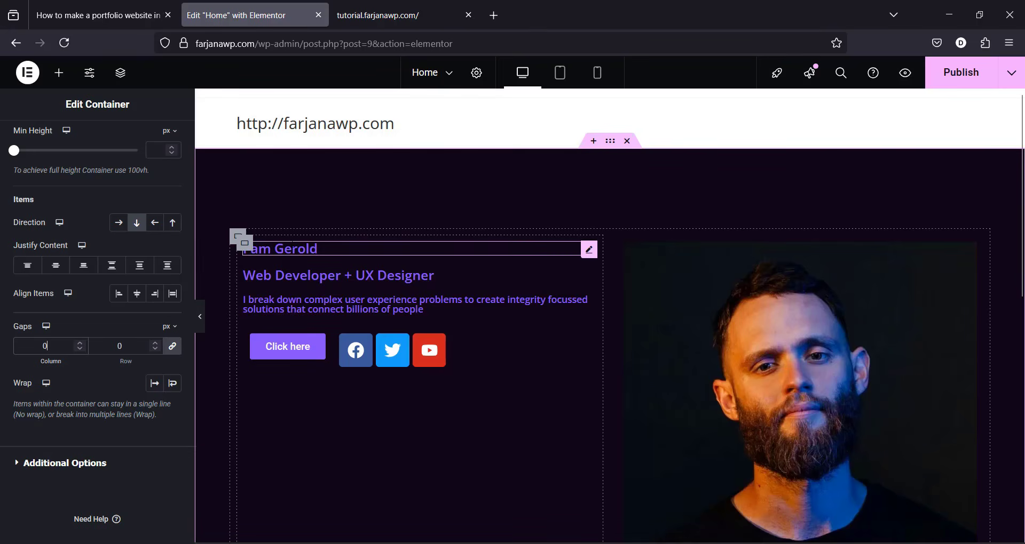
Step: Make the I am Gerold heading's text colour the global White
left_click(291, 243)
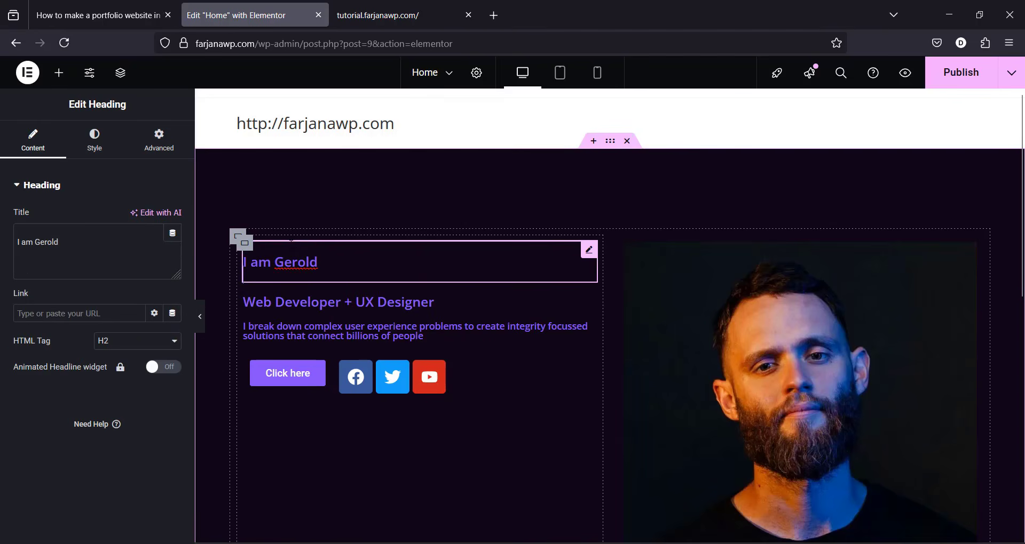
left_click(95, 143)
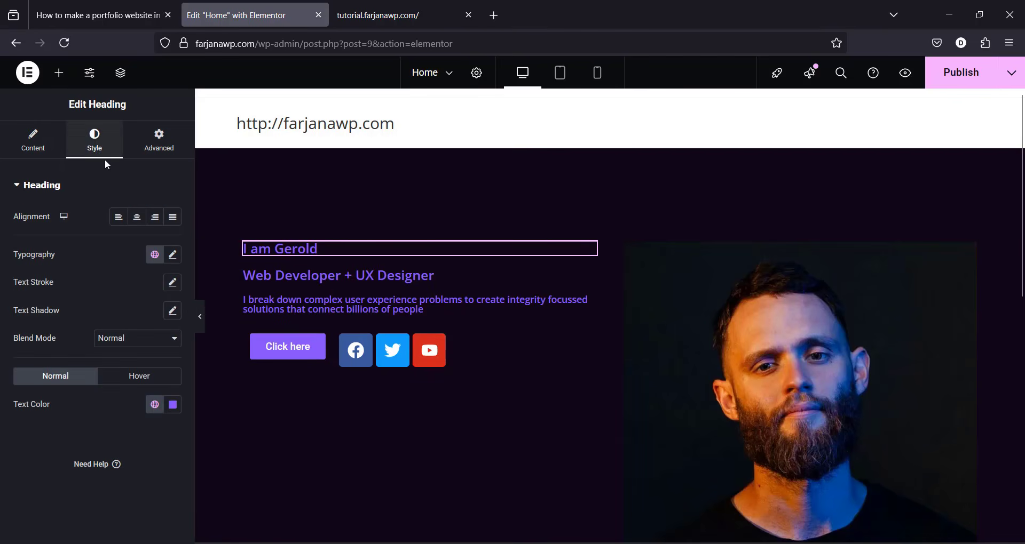
left_click(154, 405)
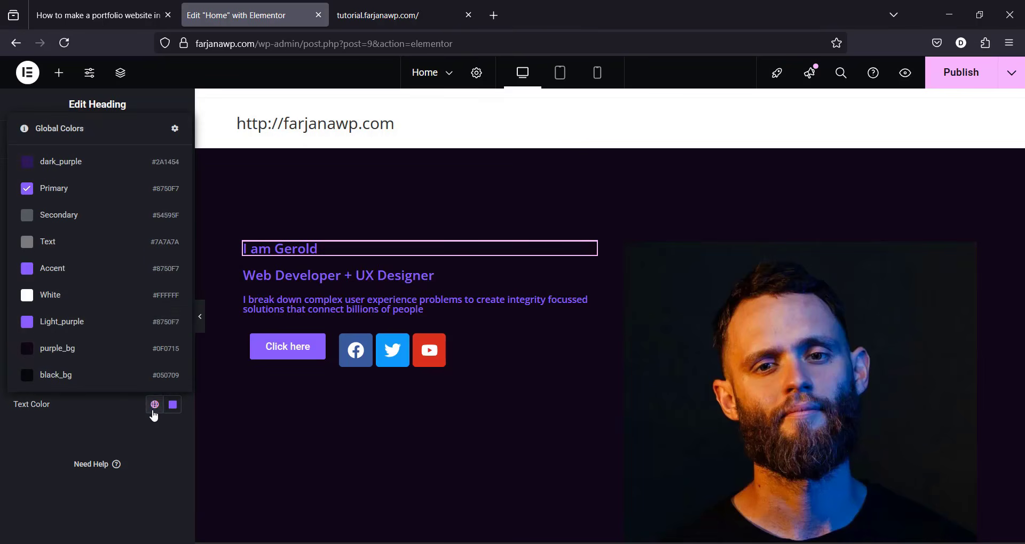
left_click(125, 302)
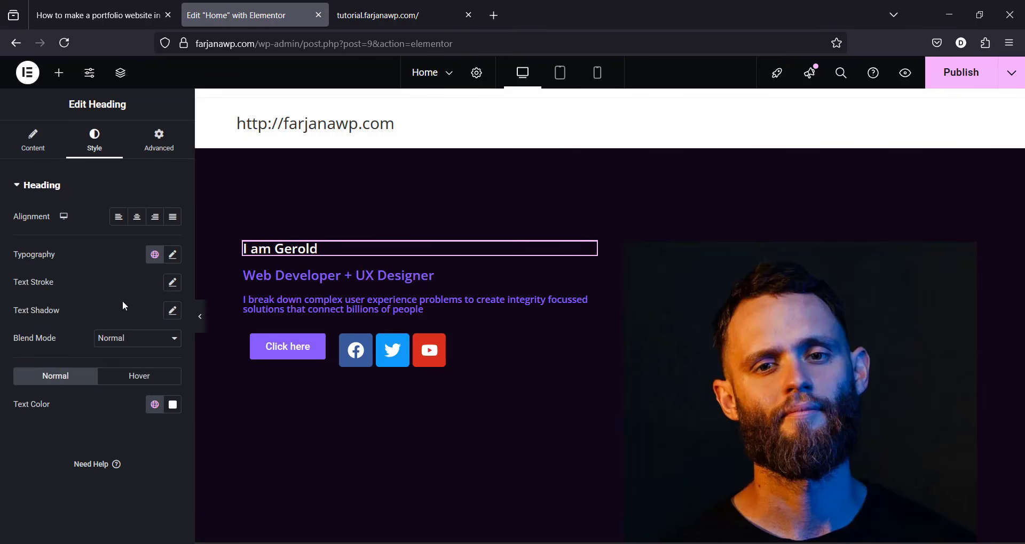
Step: Set the I am Gerold heading's typography to 32 px size and Bold weight
left_click(172, 257)
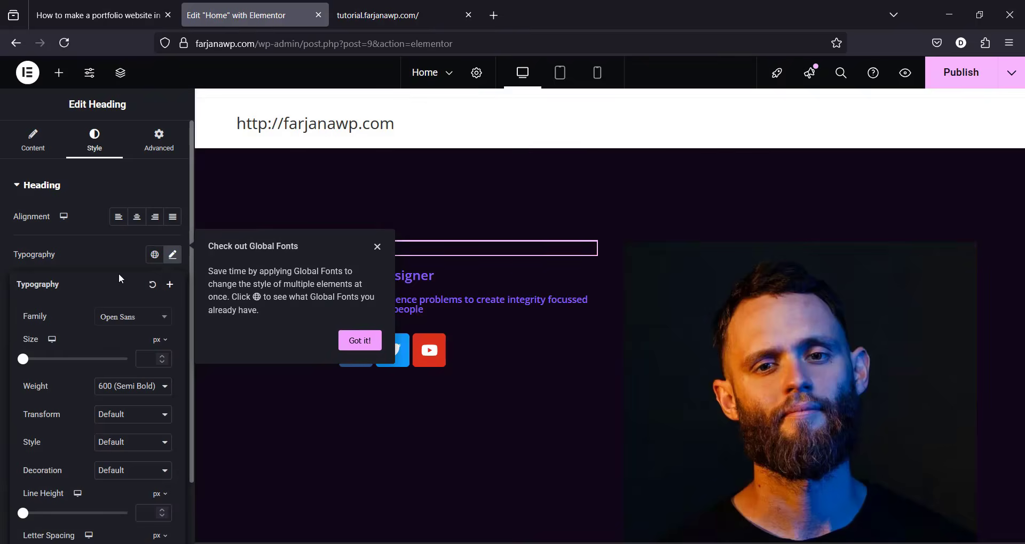
left_click(149, 358)
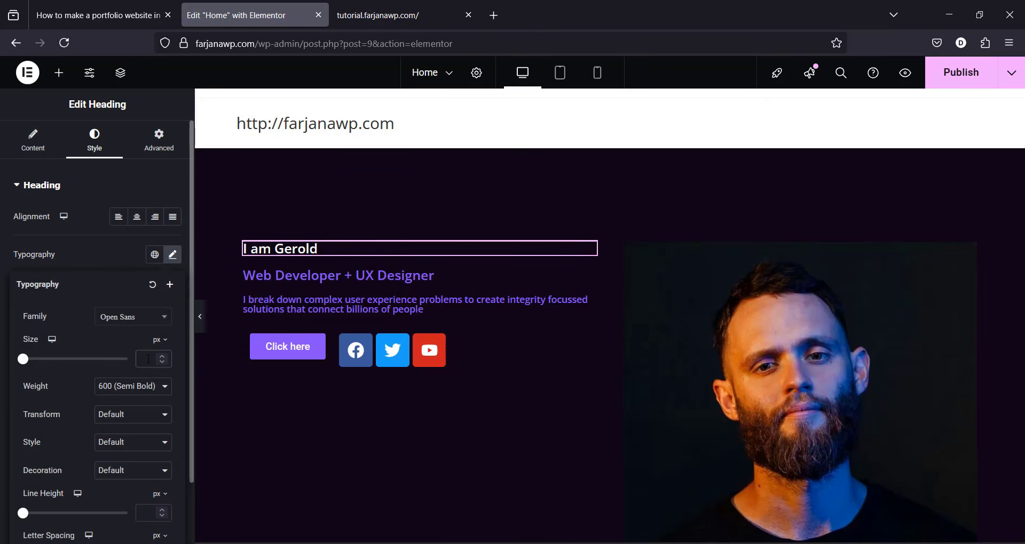
type("30")
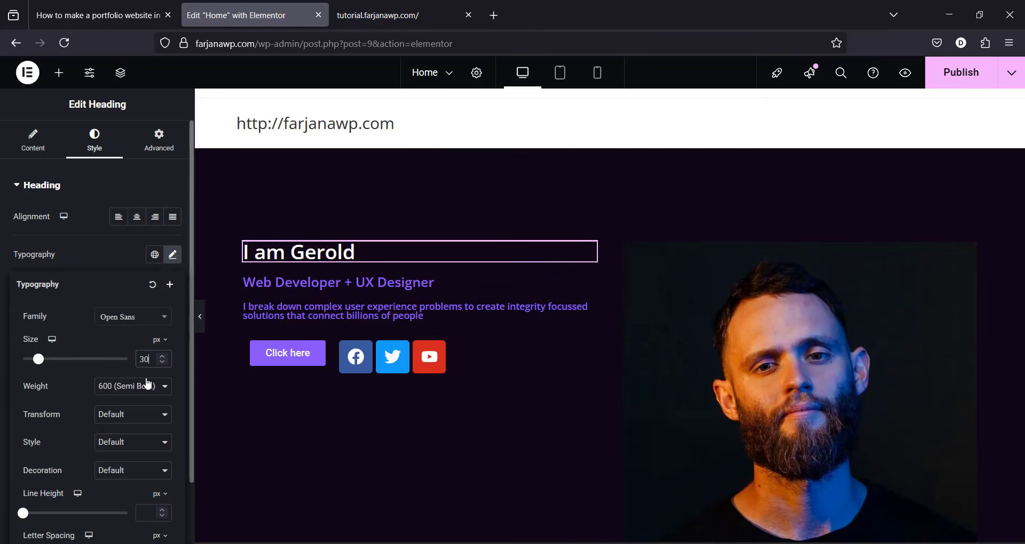
key("Up")
key("Up")
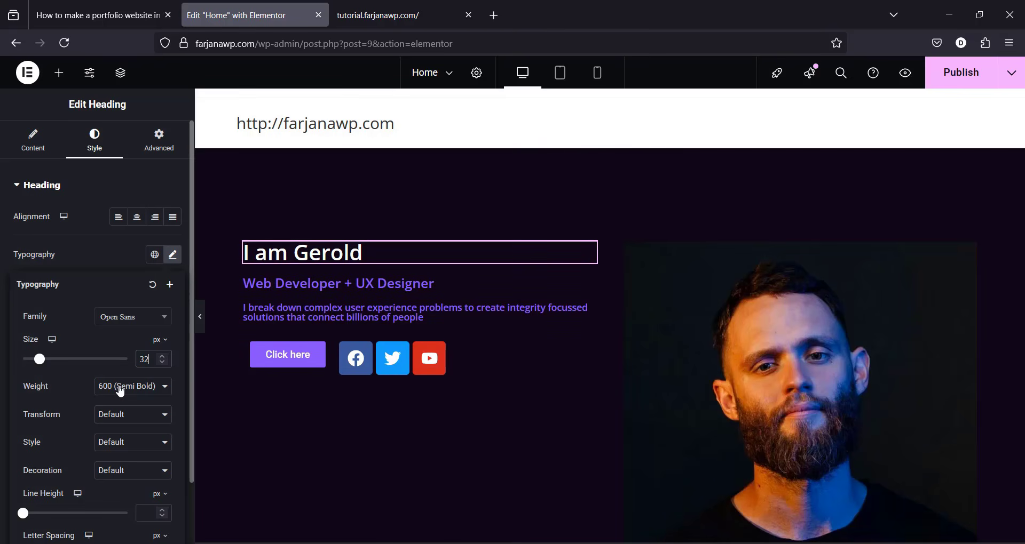
left_click(121, 391)
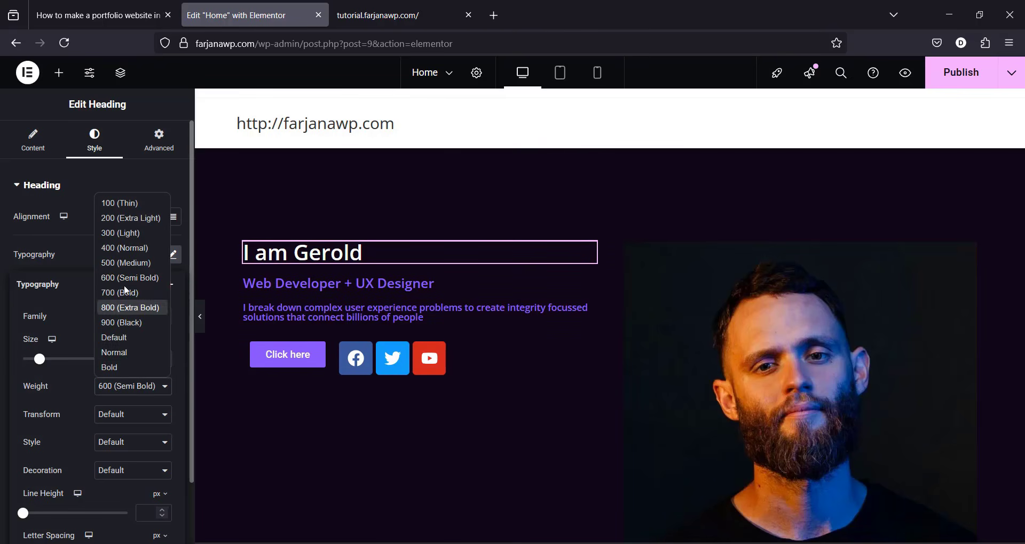
left_click(126, 361)
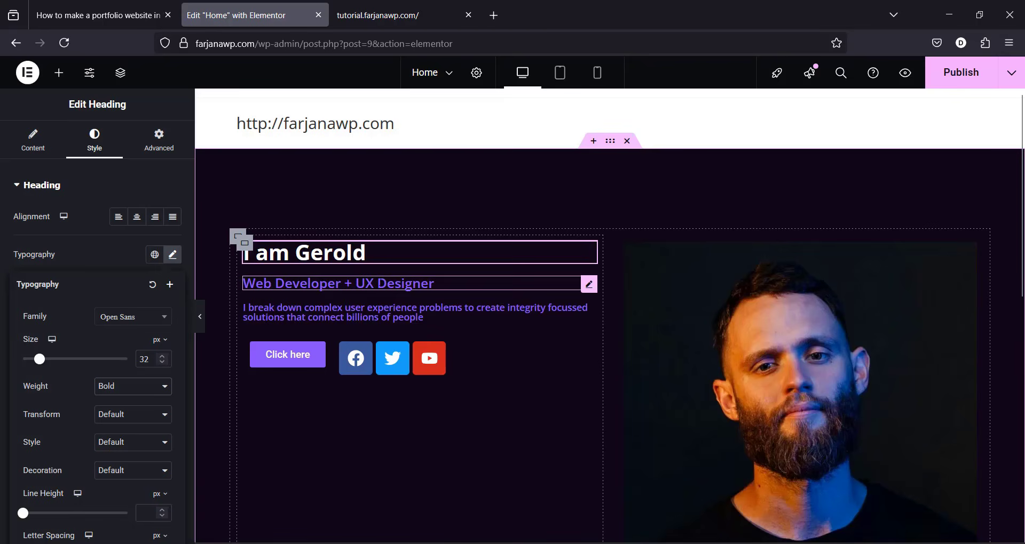
left_click(374, 283)
Step: After checking the reference page, set the Web Developer + UX Designer subheading to 60 px Bold
left_click(98, 15)
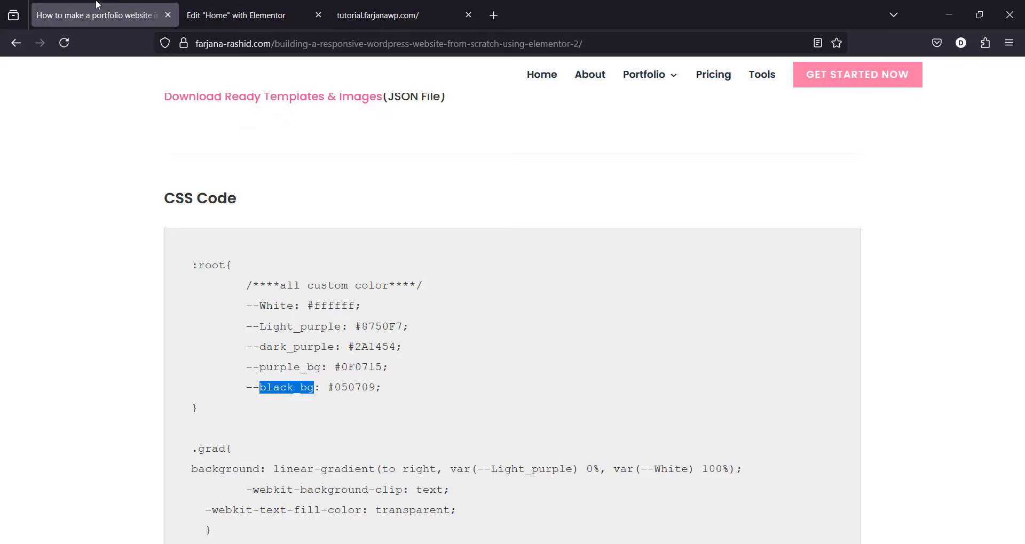
left_click(367, 7)
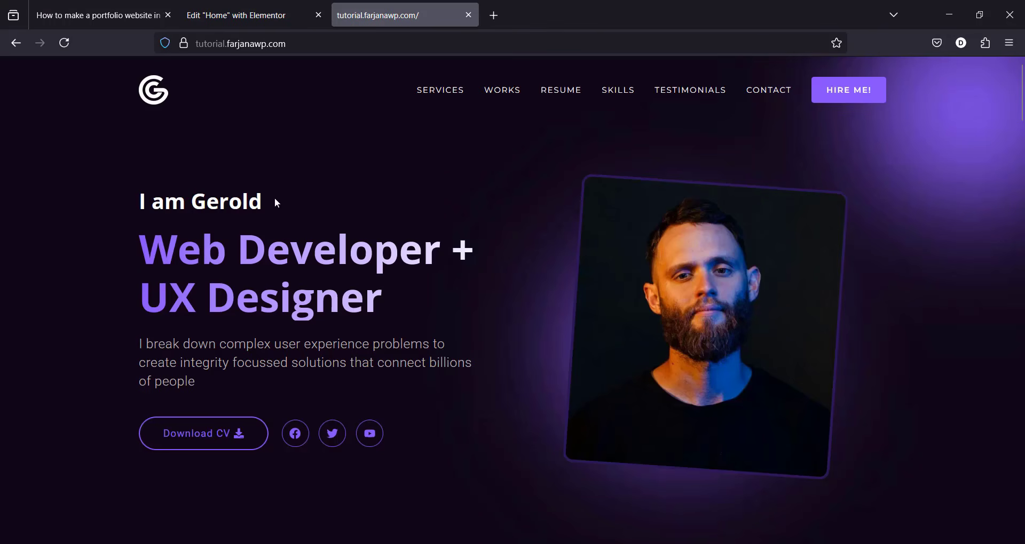
left_click(248, 7)
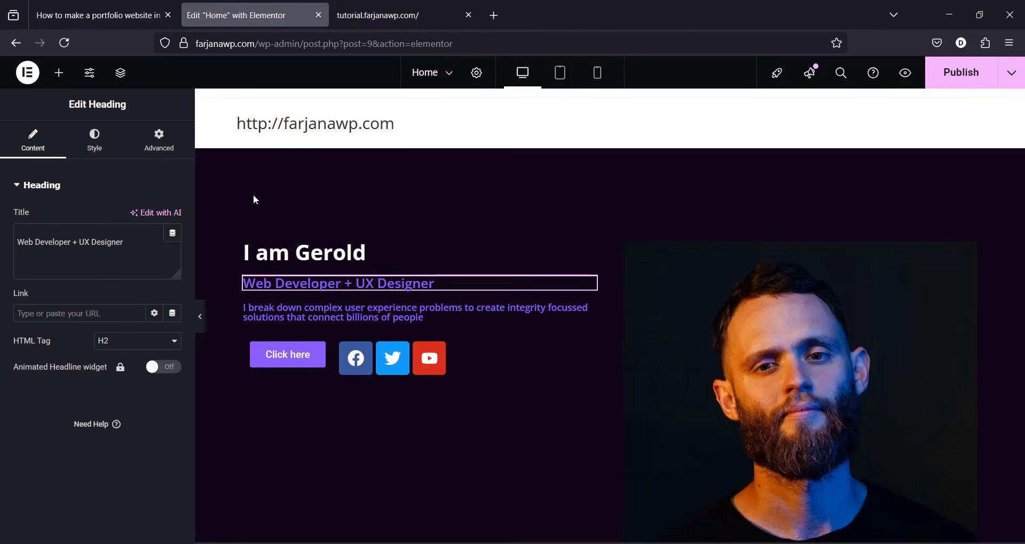
left_click(103, 143)
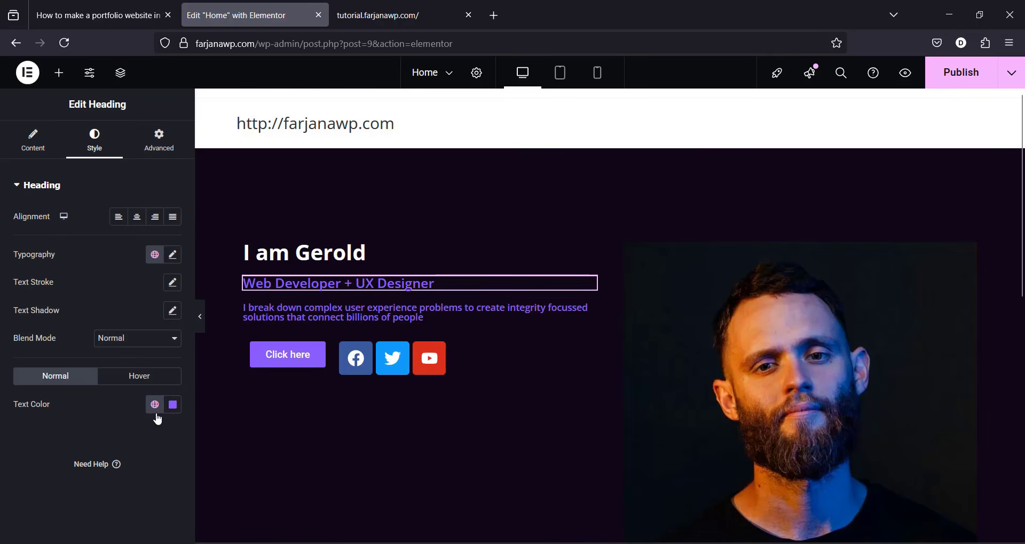
left_click(173, 255)
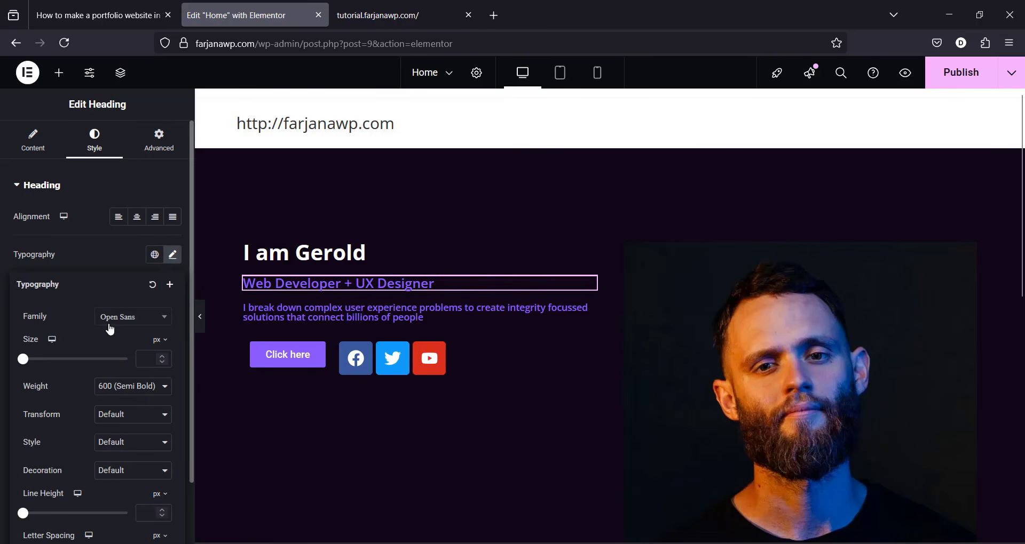
left_click(152, 362)
type("60")
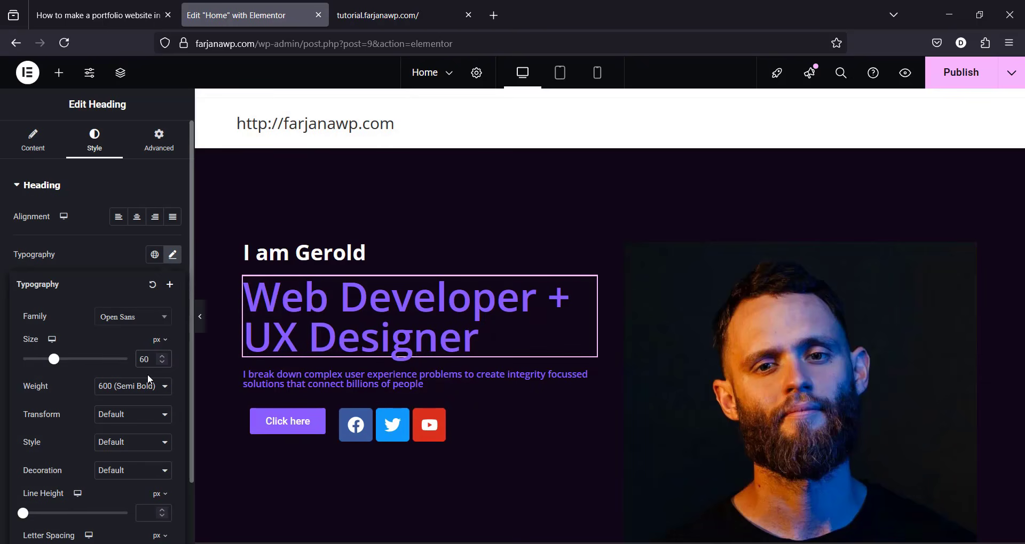
left_click(149, 388)
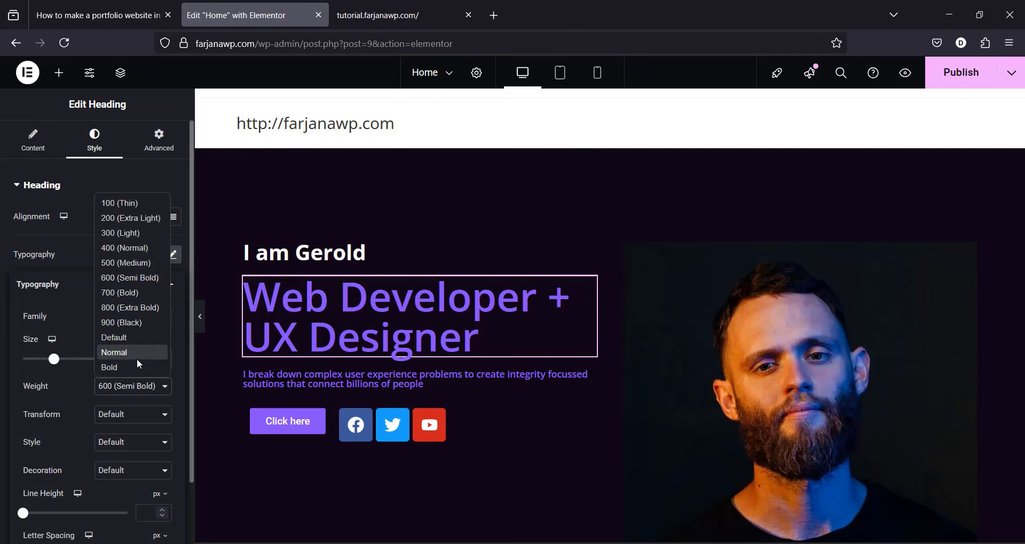
left_click(145, 367)
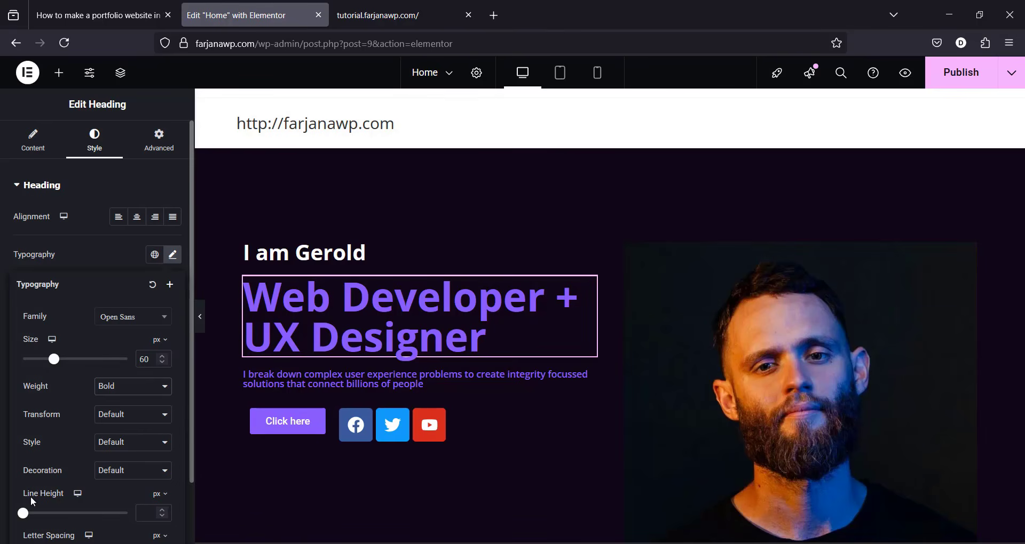
Step: Set the subheading's line height to 1.2 em
left_click(160, 494)
left_click(148, 516)
type("1.2")
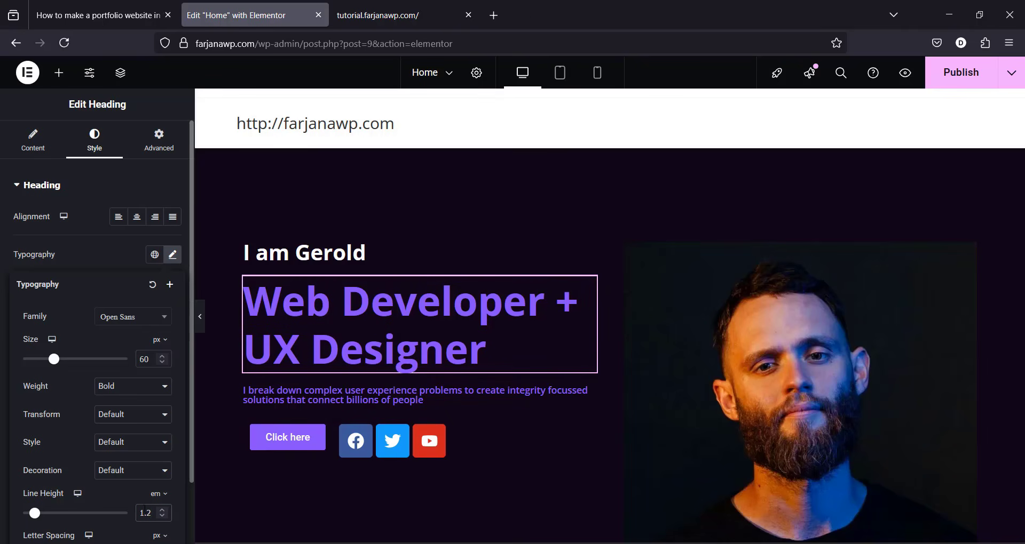
left_click(105, 192)
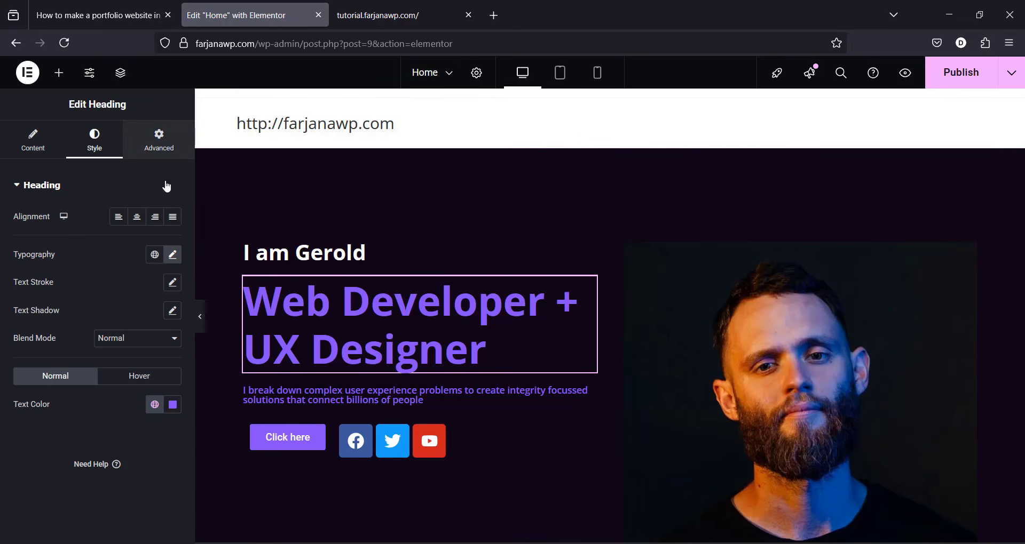
Step: Add the grad CSS class to the subheading, then bring up the intro paragraph's Style settings
left_click(160, 138)
left_click_drag(190, 280, 197, 366)
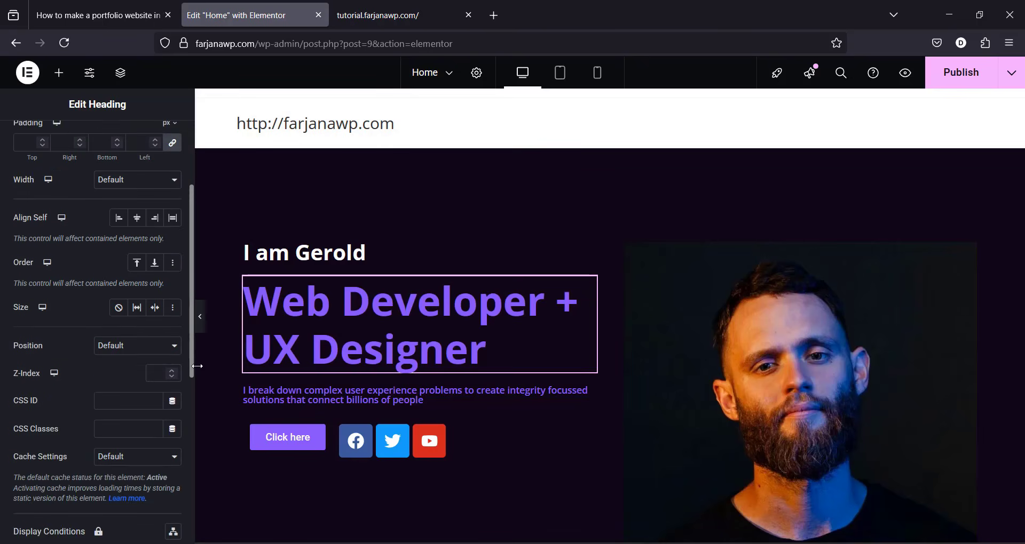
scroll(122, 361, "down", 3)
left_click(114, 335)
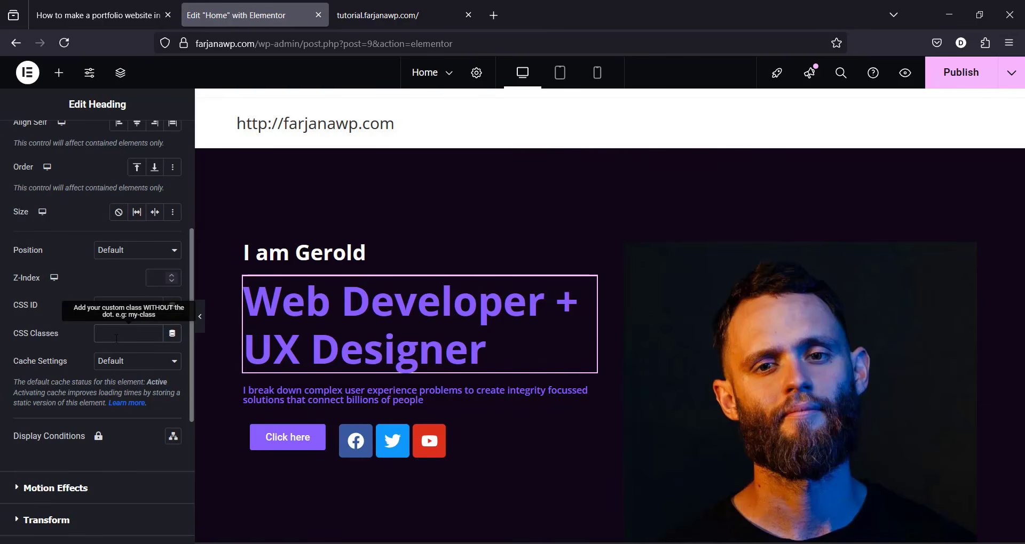
type("grad")
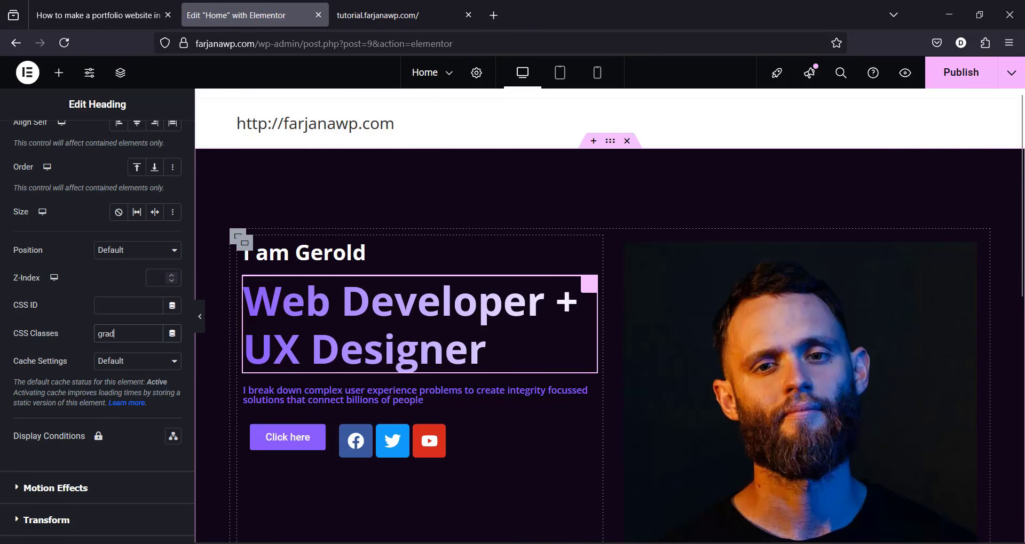
left_click(411, 395)
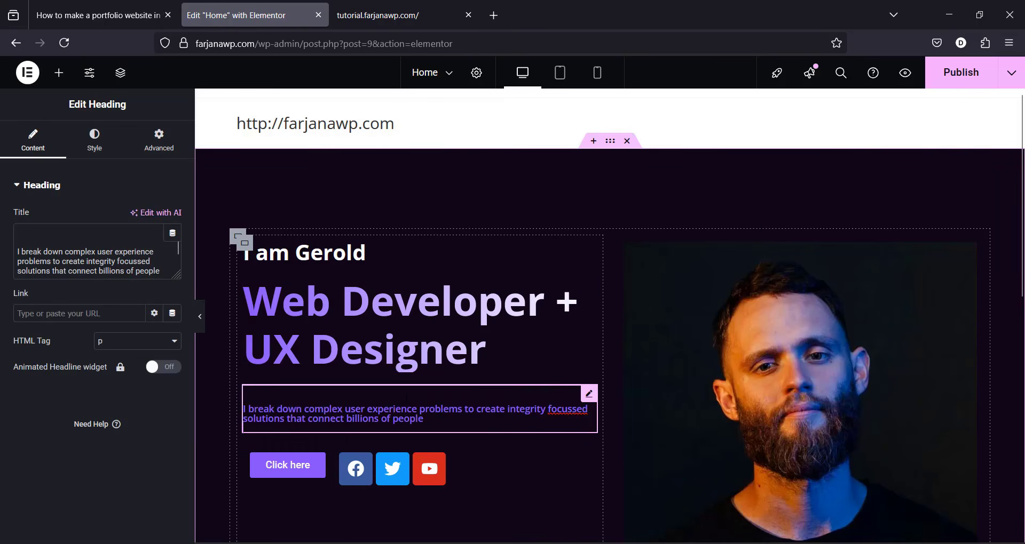
left_click(95, 142)
Step: After checking the reference, set the intro paragraph's text colour to light grey
left_click(124, 15)
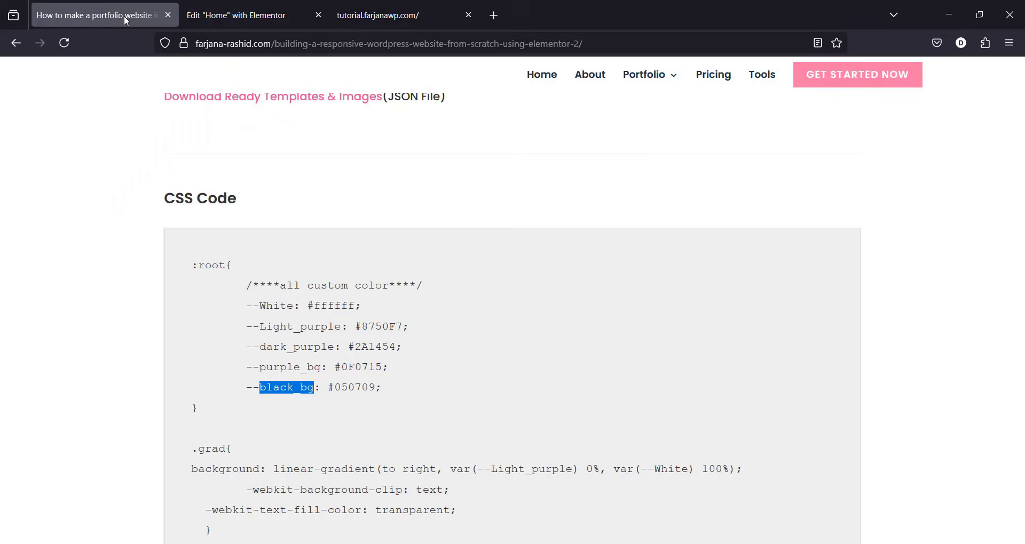
left_click(422, 12)
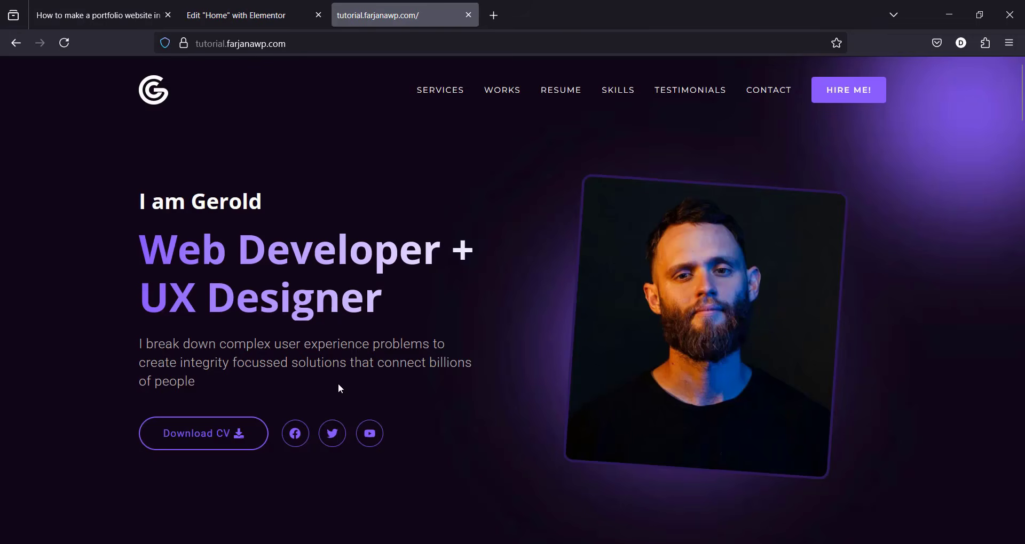
left_click(277, 11)
left_click(173, 405)
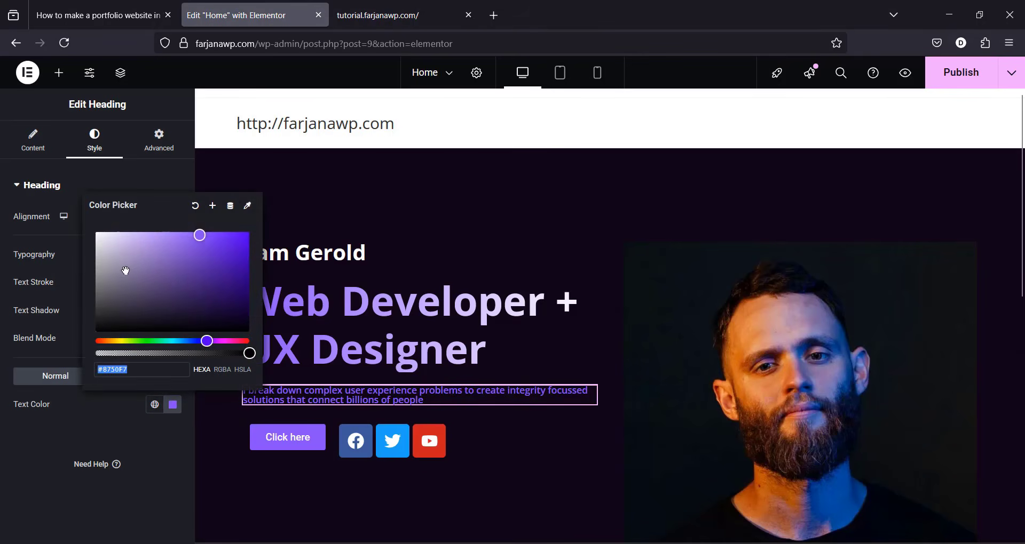
left_click_drag(122, 269, 97, 268)
left_click(88, 428)
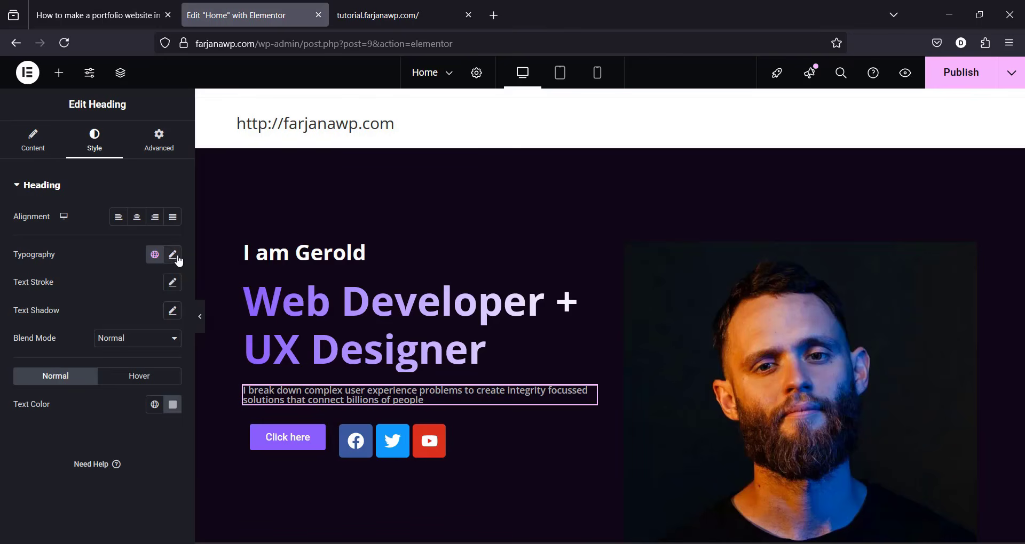
Step: Set the paragraph typography to Roboto, 20 px, weight 300 Light
left_click(173, 255)
left_click(133, 320)
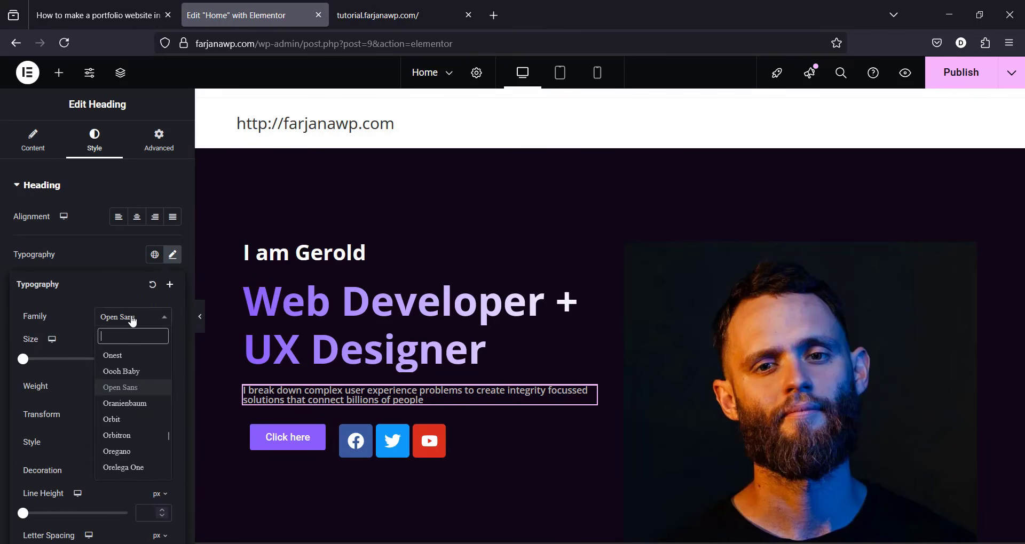
type("robo")
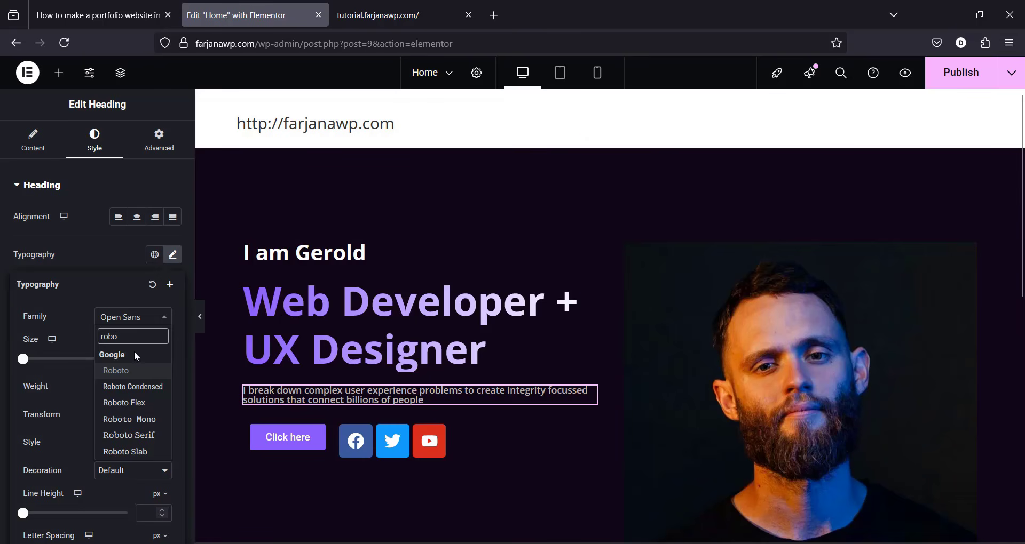
left_click(131, 370)
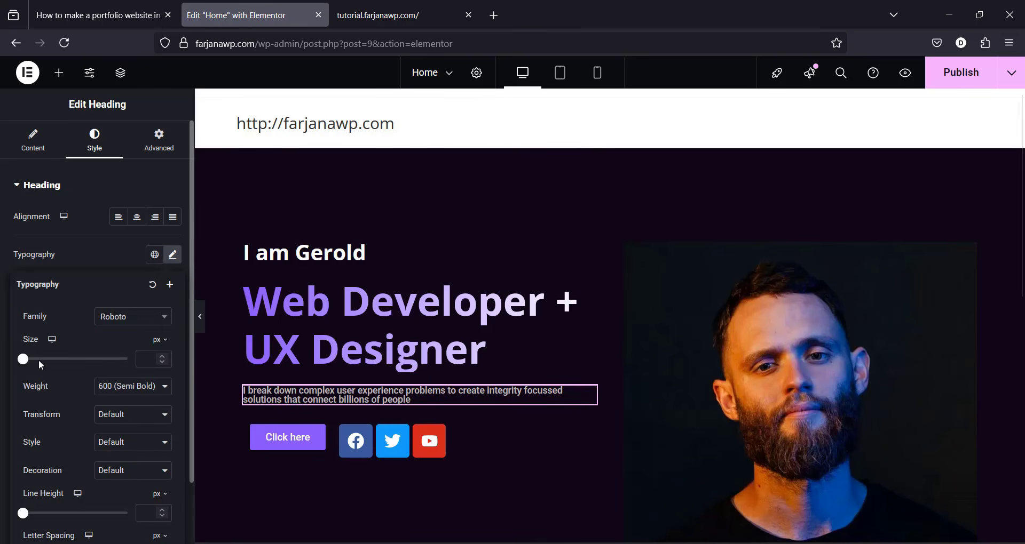
left_click(150, 359)
type("20")
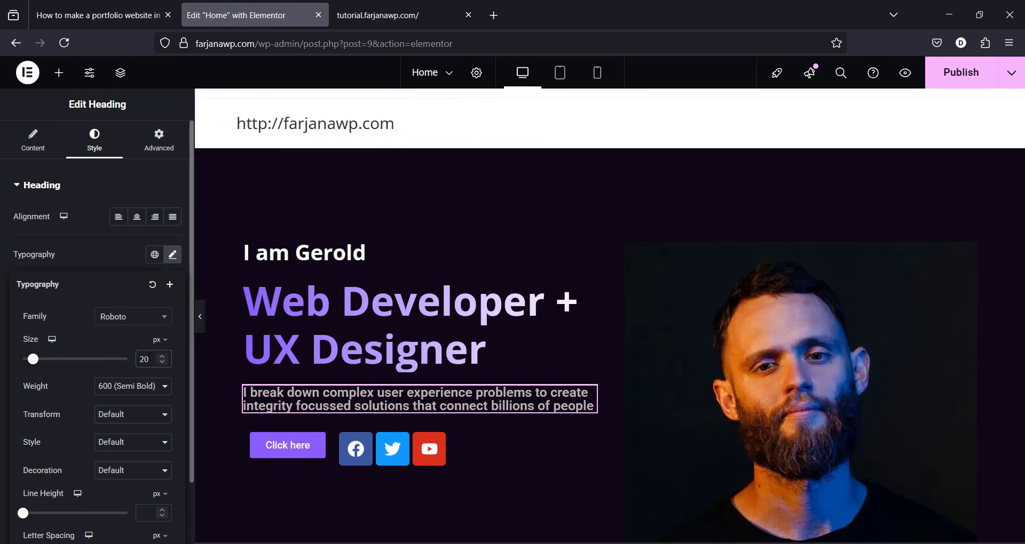
left_click(121, 390)
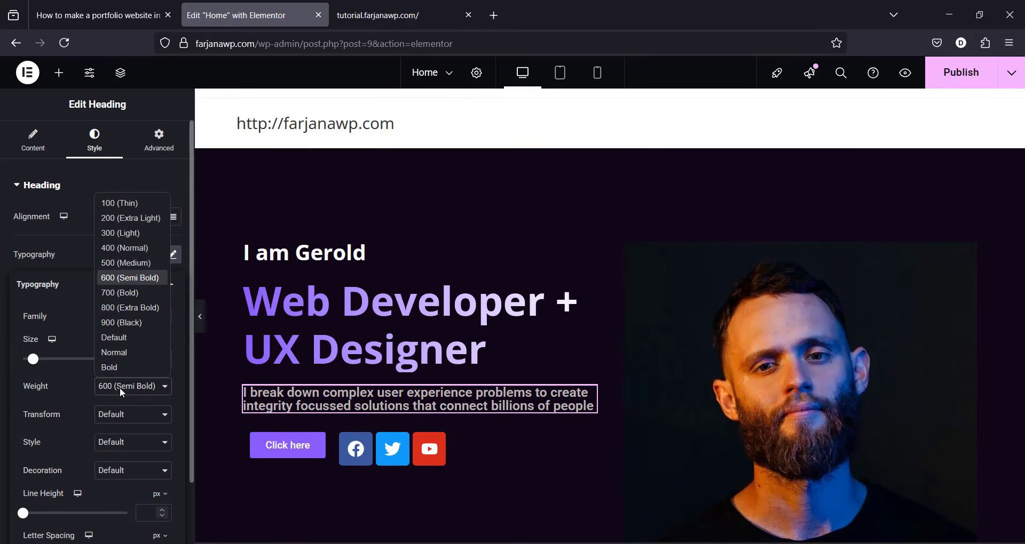
left_click(122, 236)
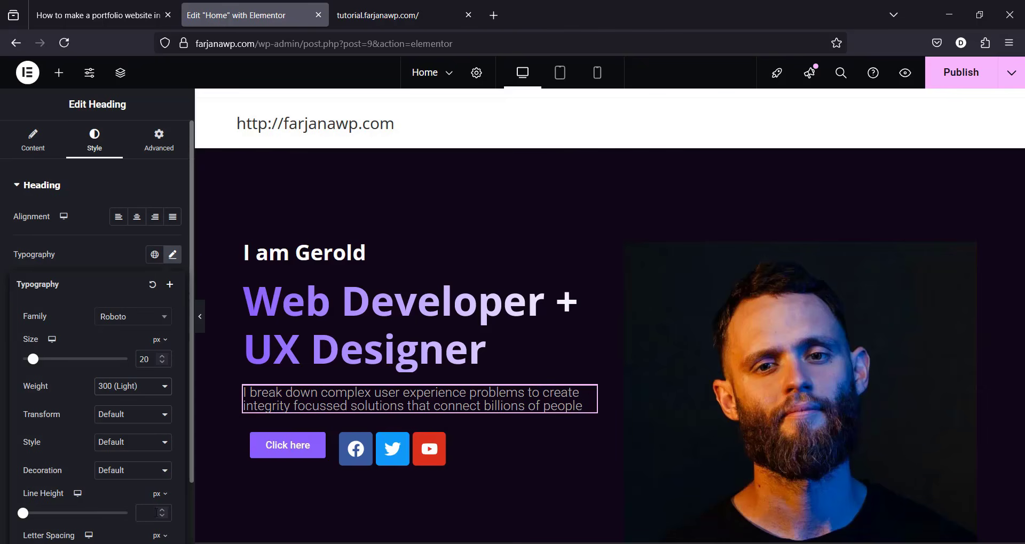
Step: Give the paragraph a 1.4 em line height and 0.3 letter spacing
left_click(164, 496)
left_click(160, 516)
left_click(146, 514)
type("1.5")
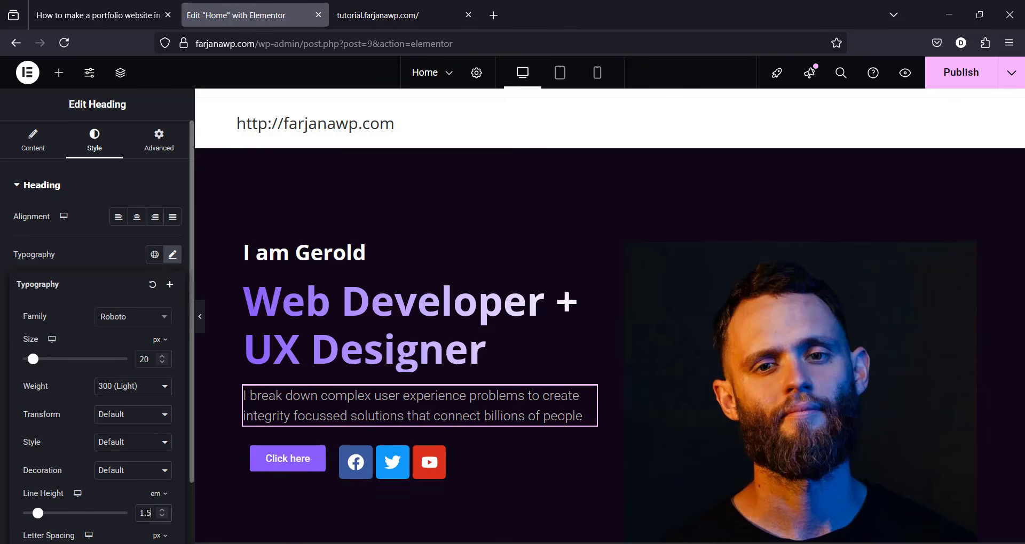
key("BackSpace")
type("4")
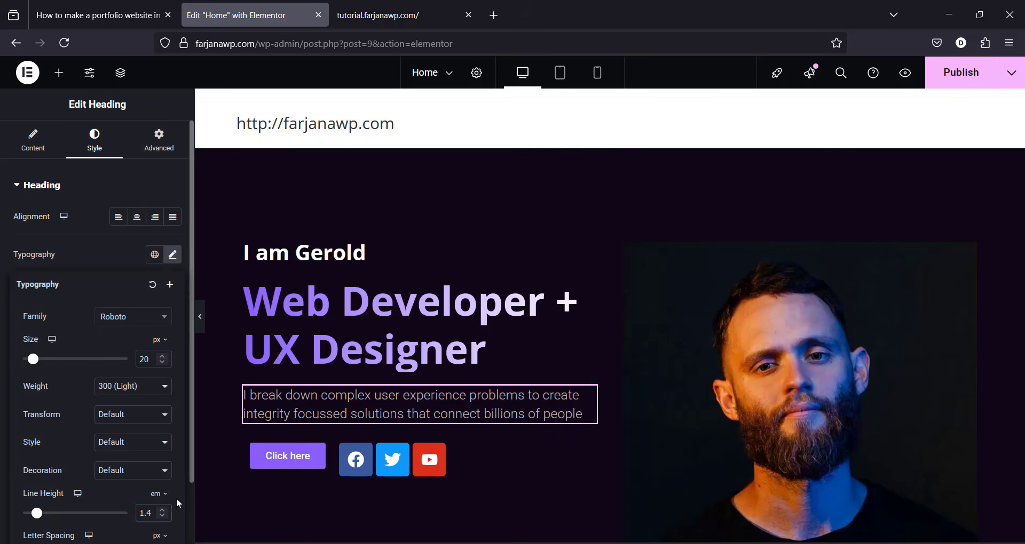
scroll(176, 498, "down", 3)
left_click(145, 484)
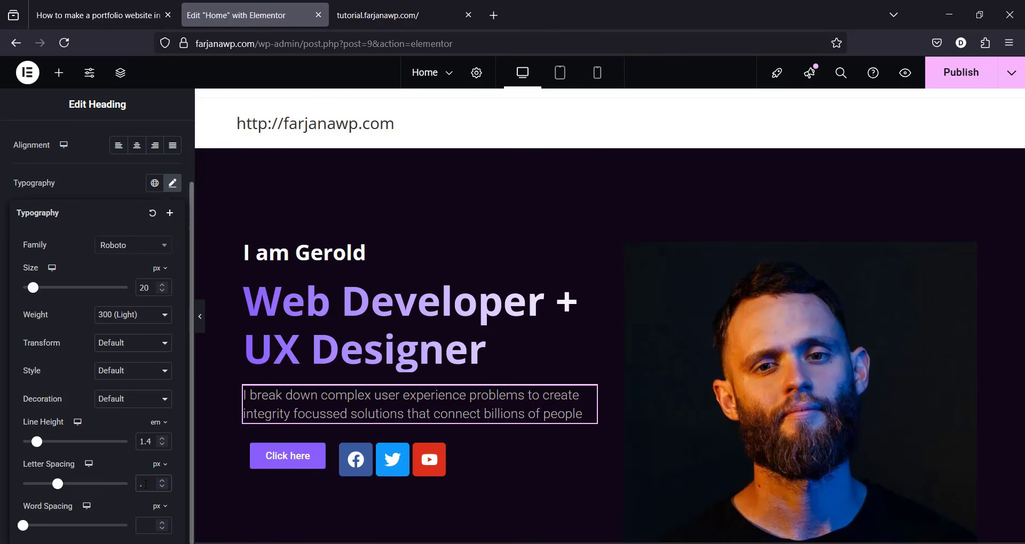
type(".1")
key("BackSpace")
key("BackSpace")
type("0.3")
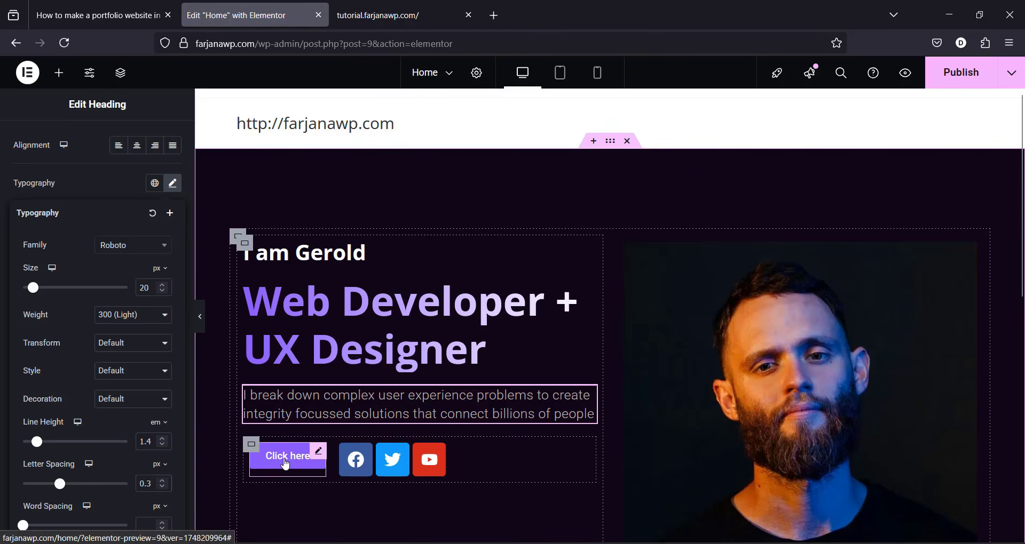
Step: Change the hero button's label from Click here to 'Download CV'
left_click(285, 462)
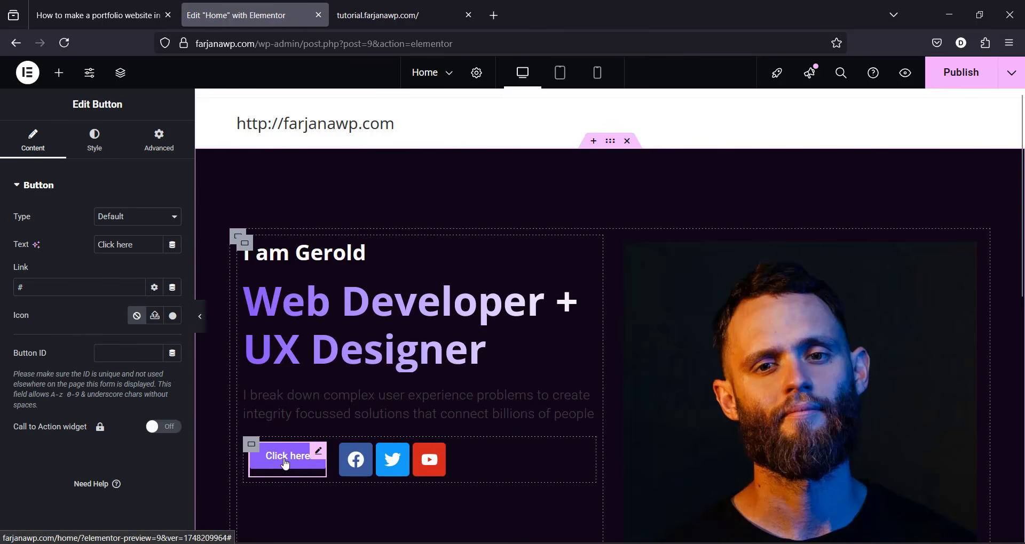
triple_click(111, 244)
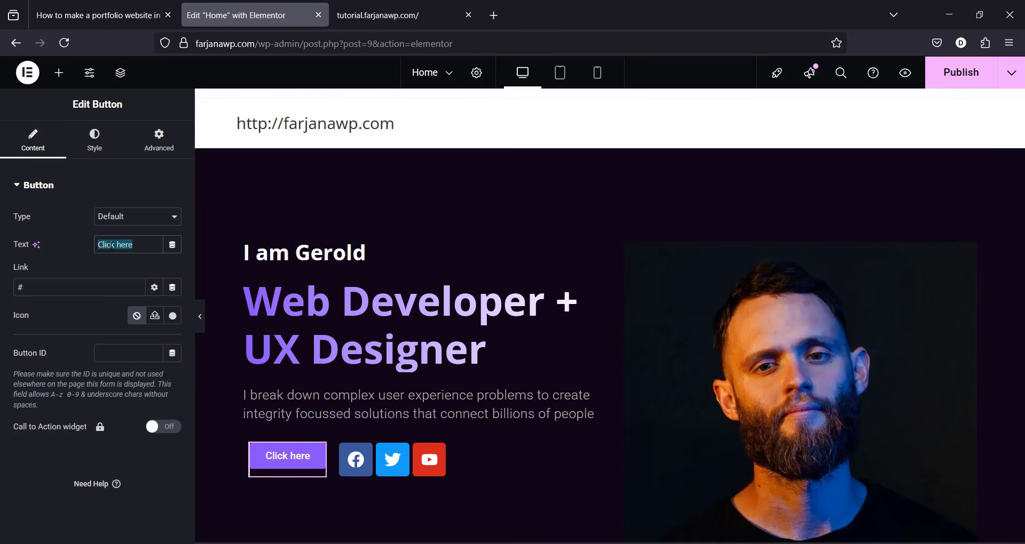
type("Download CV")
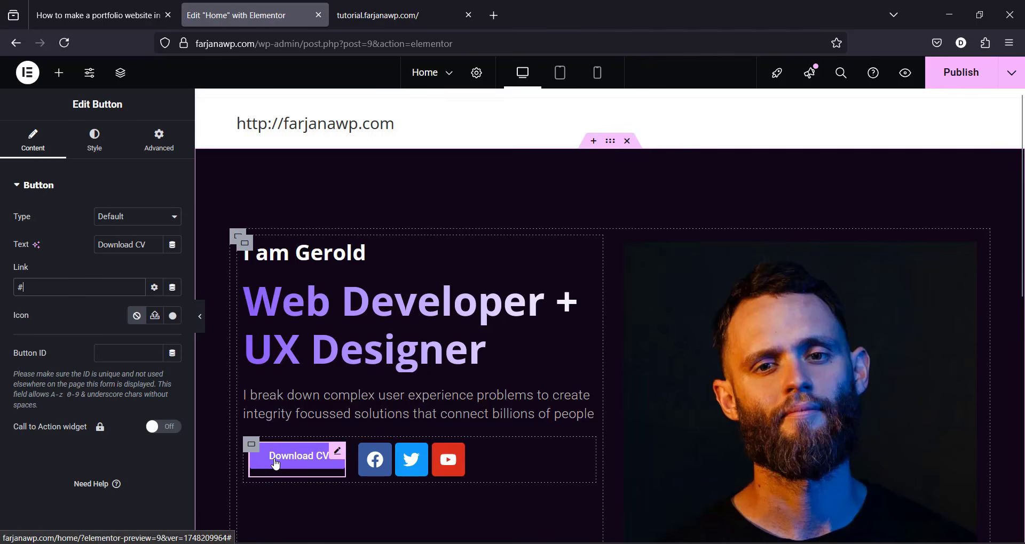
double_click(51, 291)
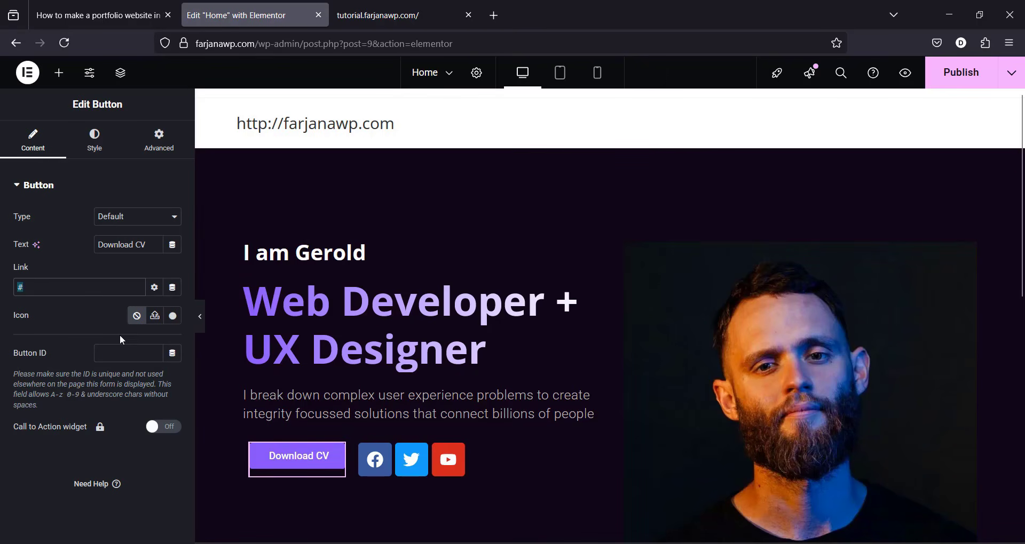
Step: Add the Download icon from the Icon Library, positioned after the button text
left_click(172, 317)
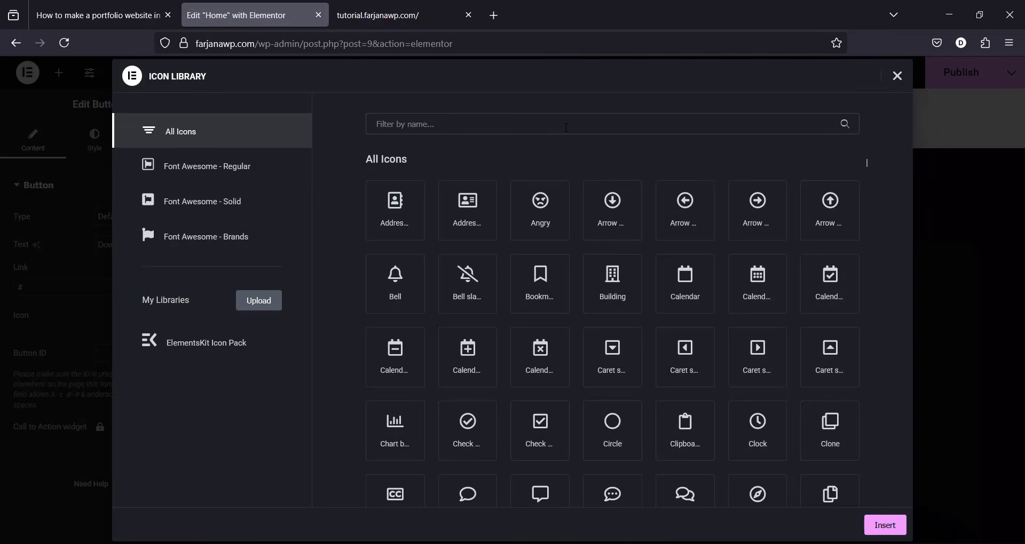
left_click(566, 129)
type("do")
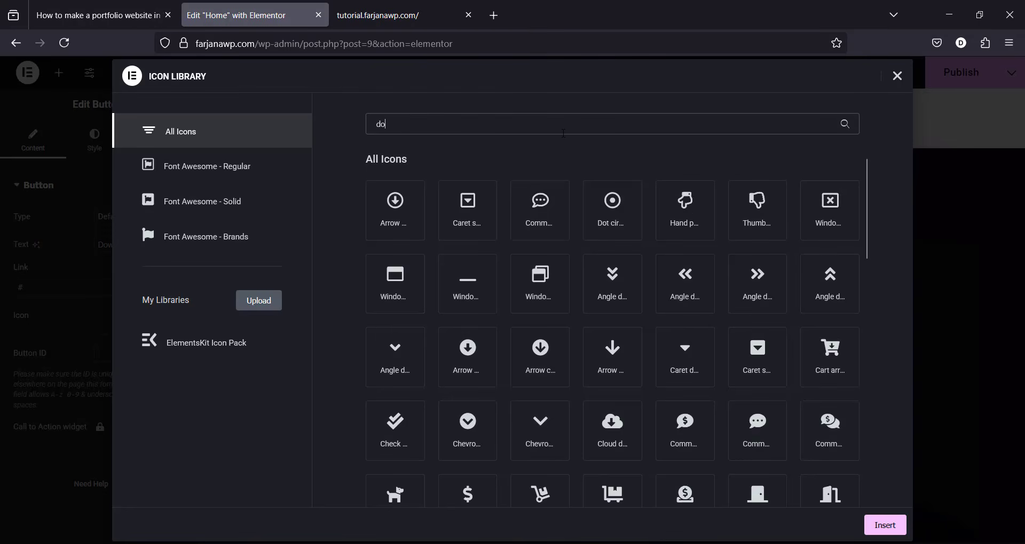
type("wnlo")
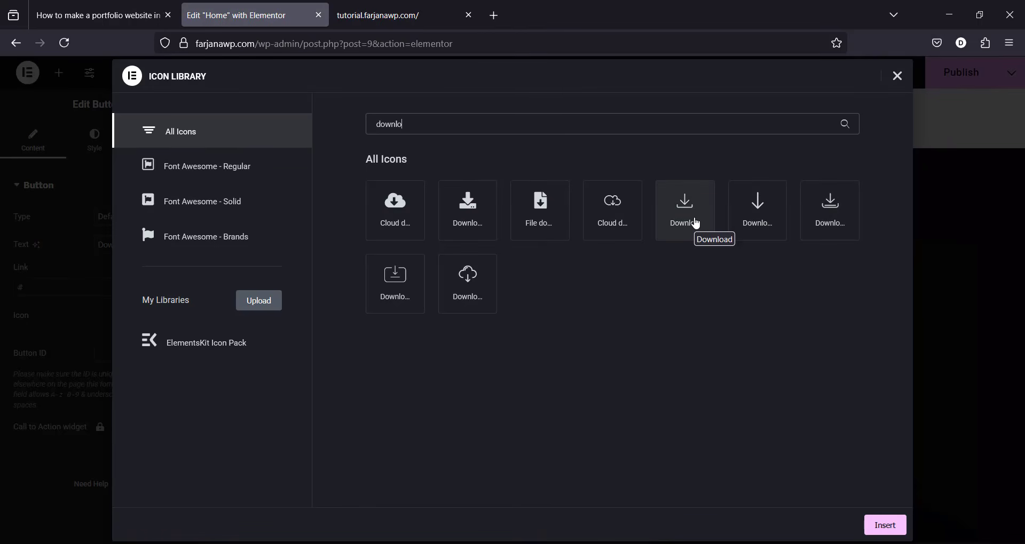
left_click(695, 223)
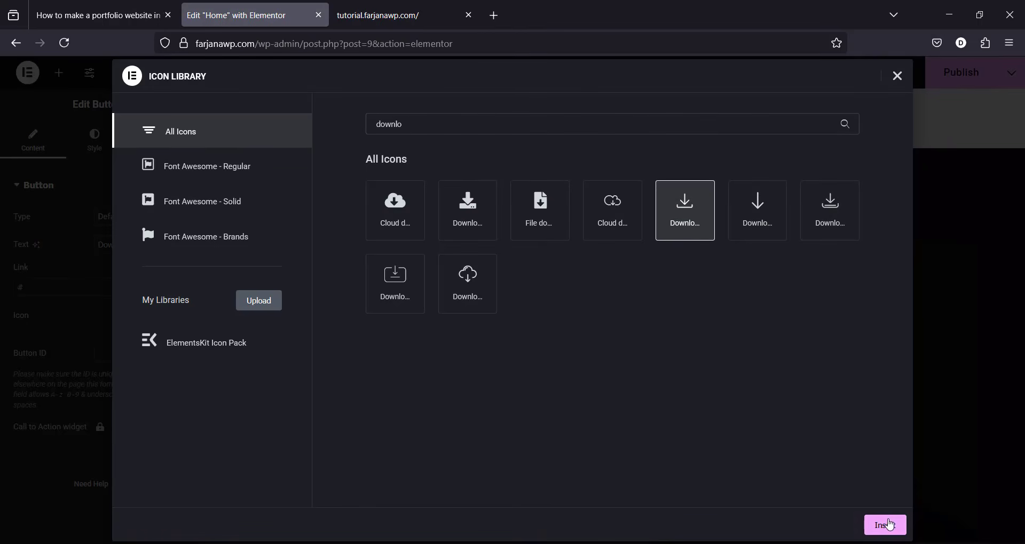
left_click(884, 525)
left_click(172, 344)
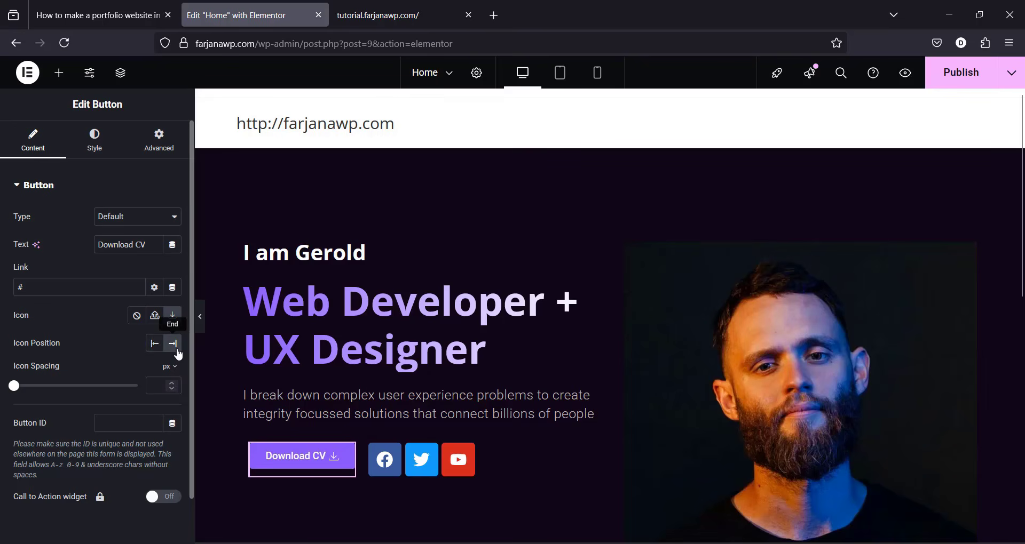
left_click(103, 147)
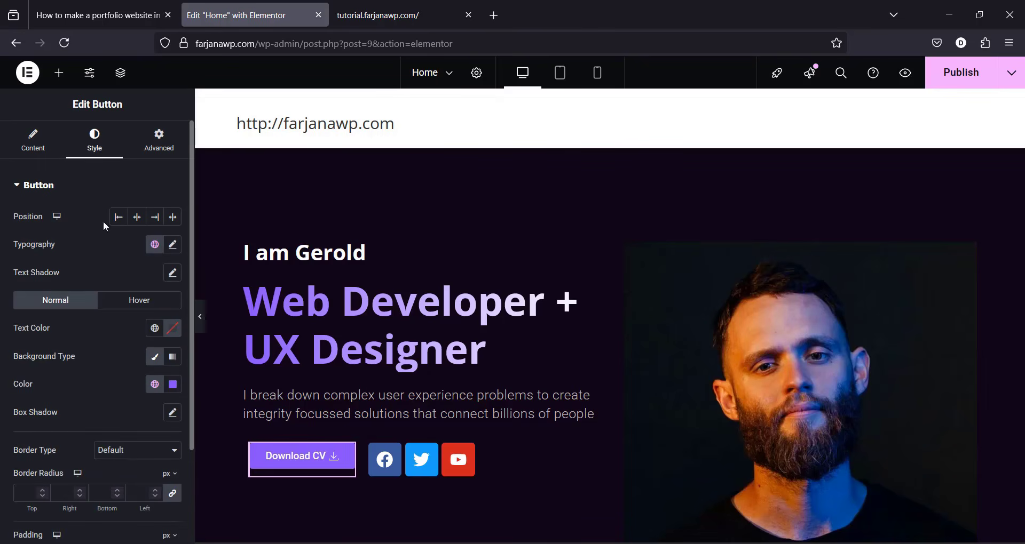
Step: Reset the Download CV button's font weight to Default and use 1 px letter spacing
left_click(172, 245)
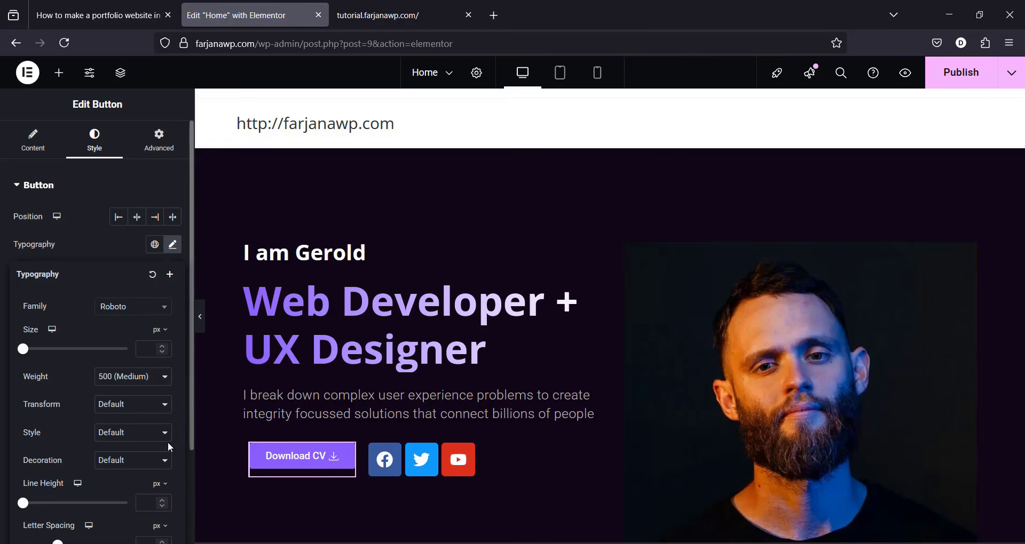
left_click(150, 376)
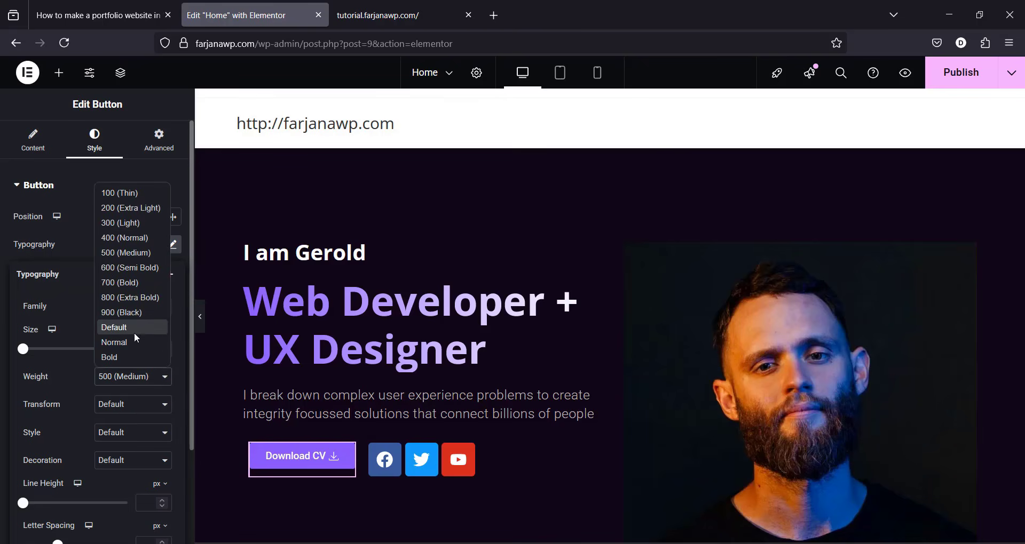
left_click(133, 328)
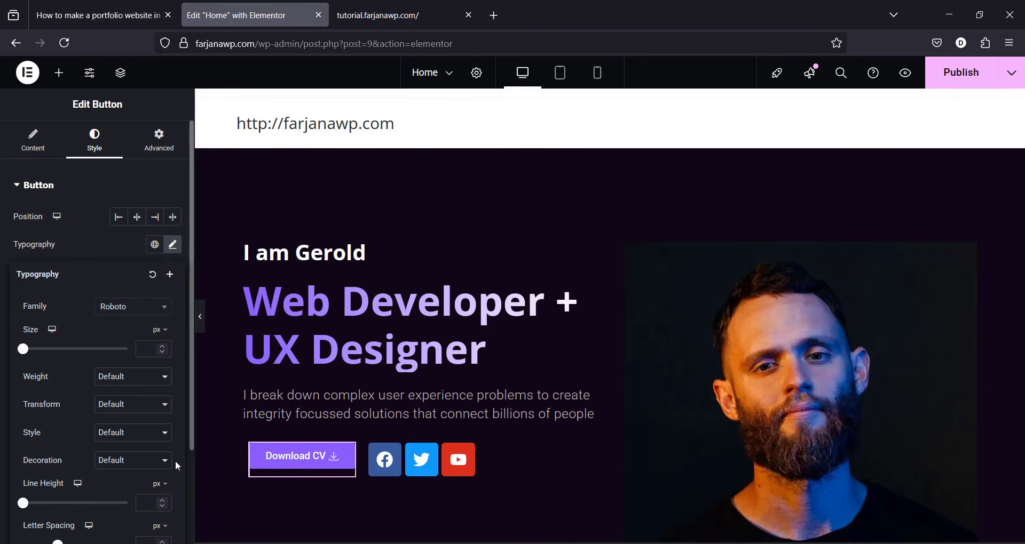
scroll(177, 466, "down", 3)
left_click(359, 12)
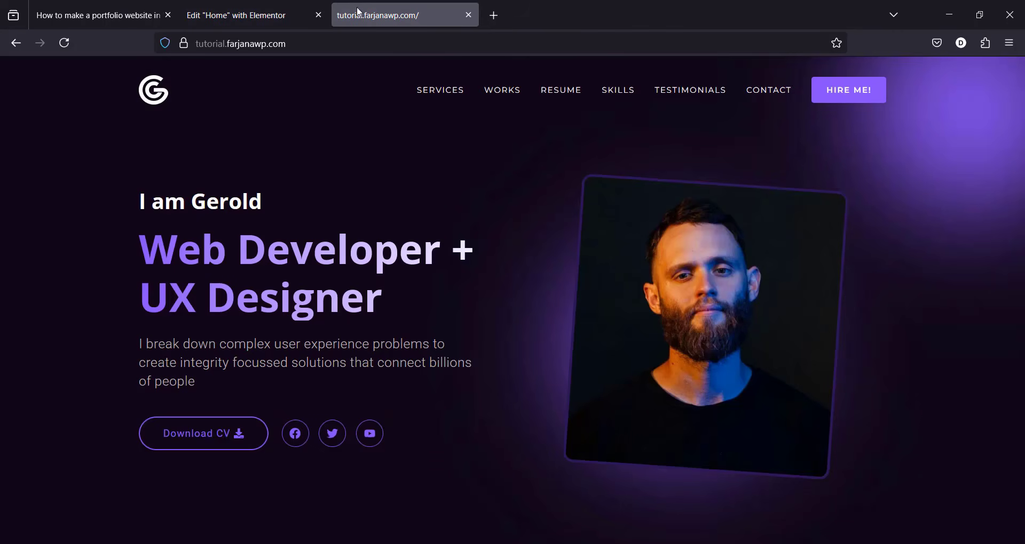
left_click(244, 10)
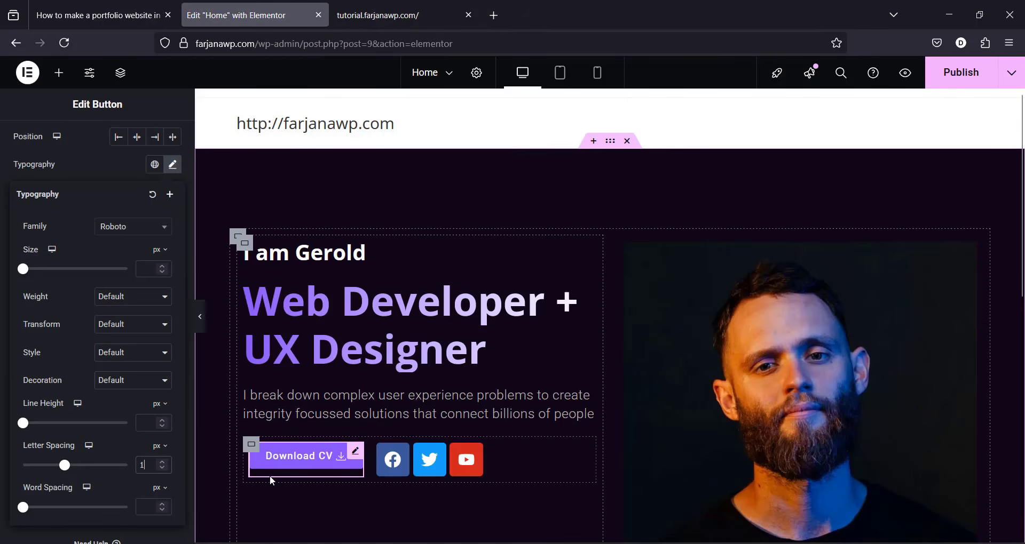
left_click(103, 164)
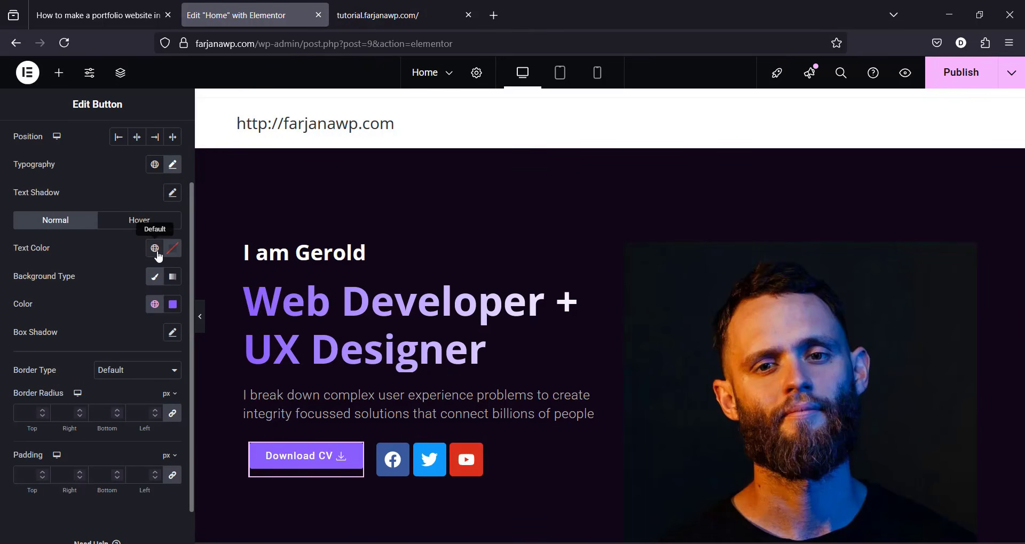
Step: Colour the button text Light_purple and set the background colour's alpha to zero
left_click(384, 7)
left_click(254, 5)
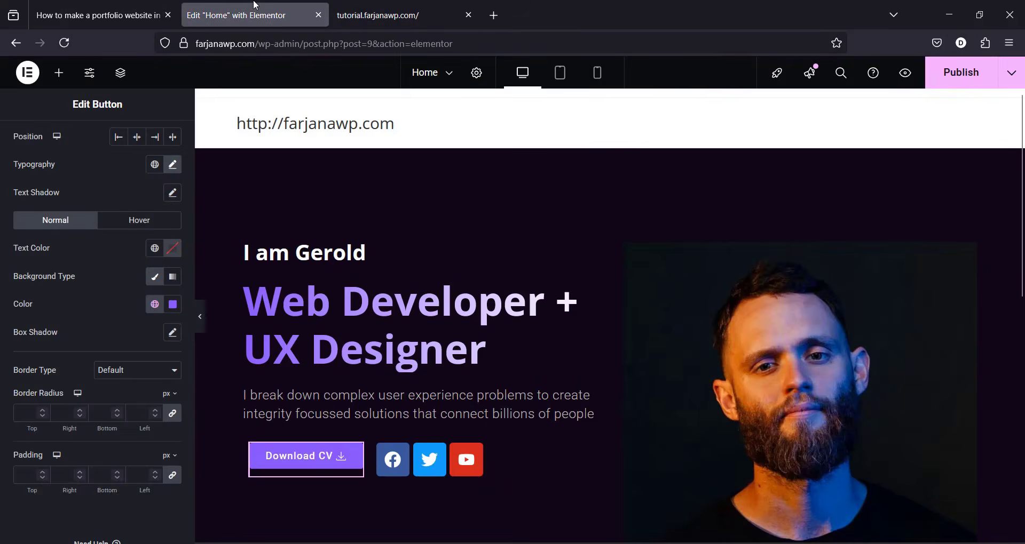
left_click(154, 248)
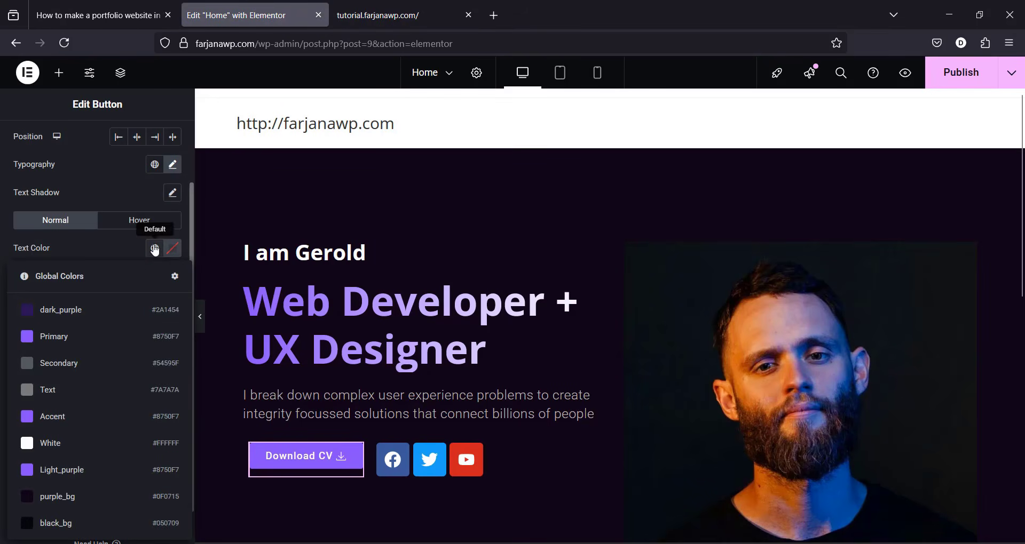
left_click(98, 468)
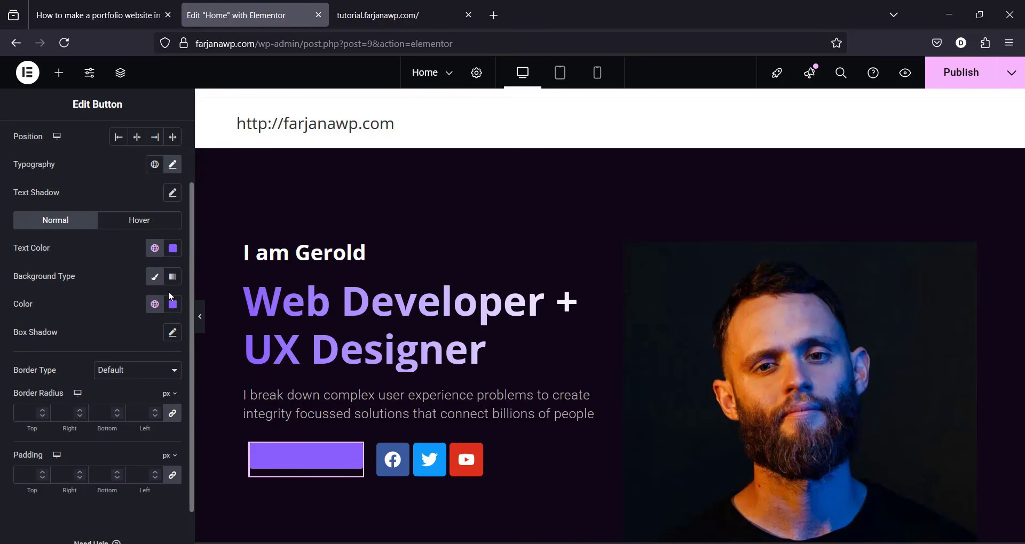
left_click(170, 305)
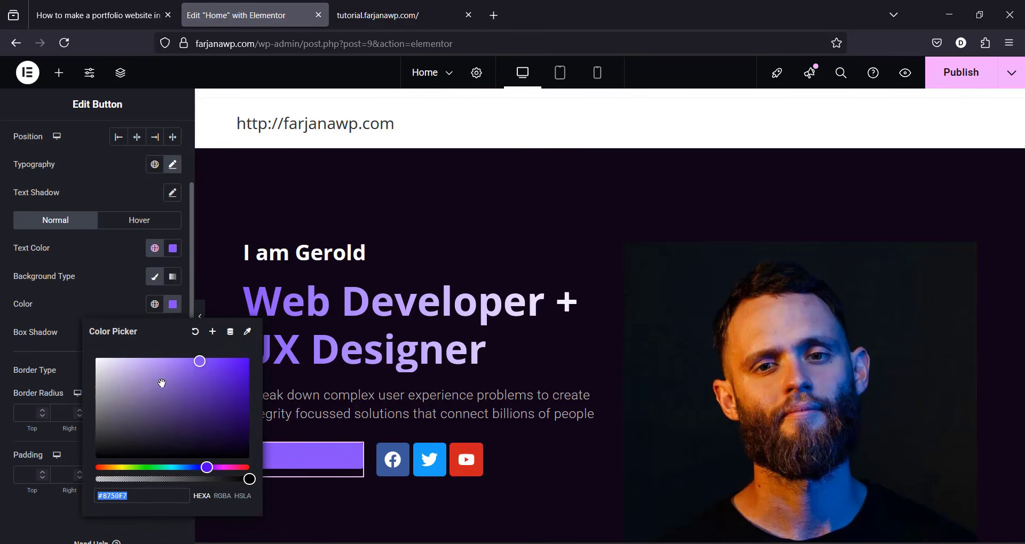
left_click_drag(249, 480, 115, 482)
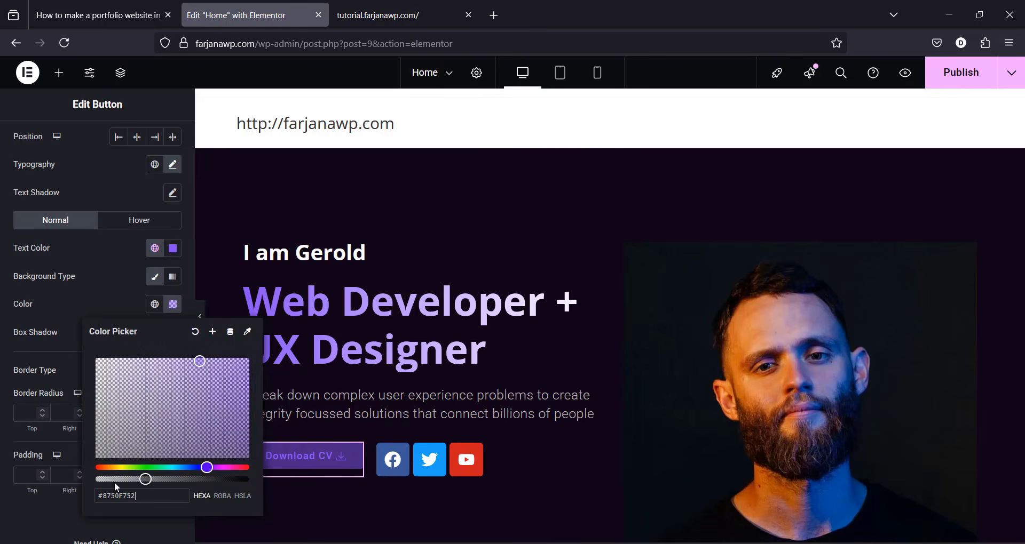
left_click(323, 454)
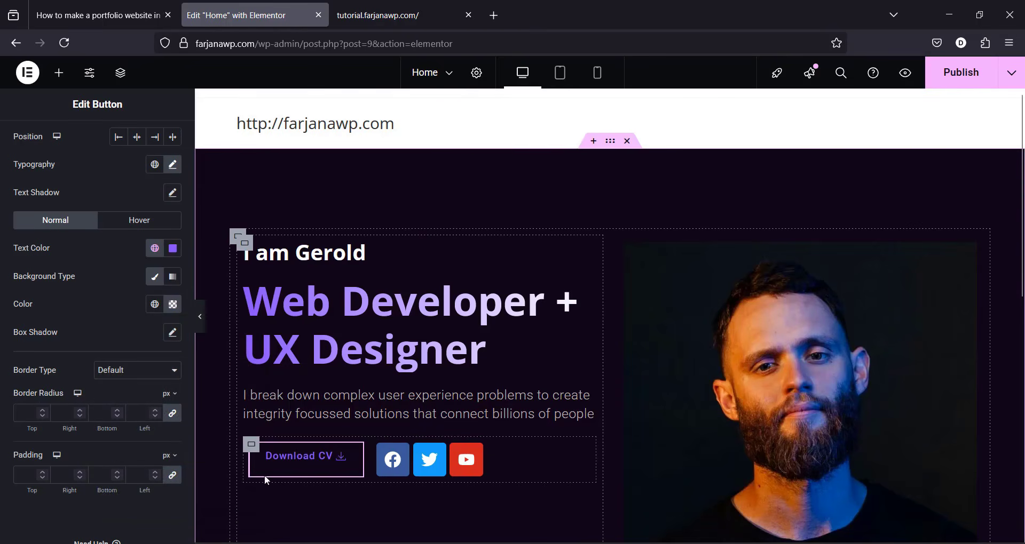
left_click(115, 369)
Step: Give the button a solid 2 px Light_purple border with a 30 px radius
left_click(120, 422)
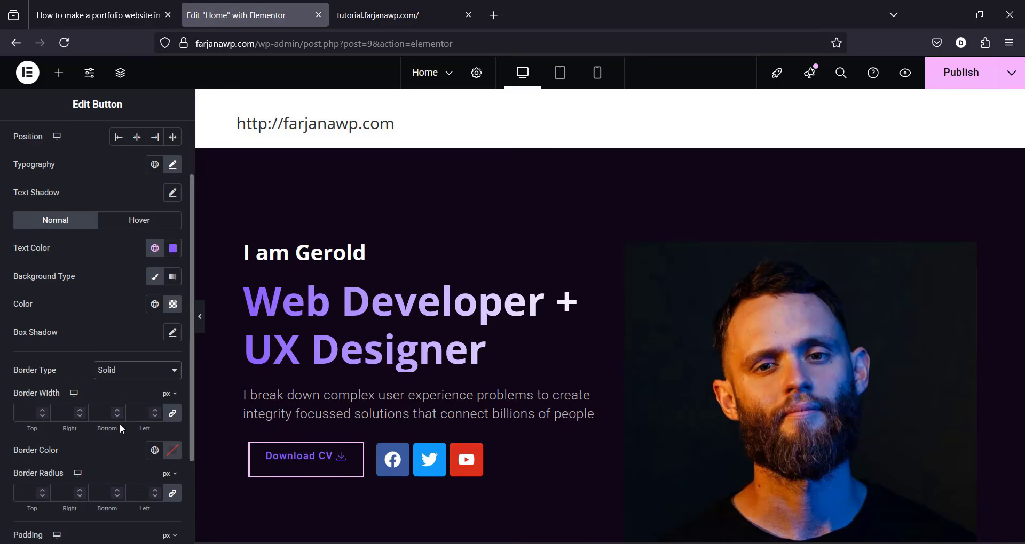
left_click(29, 414)
type("2")
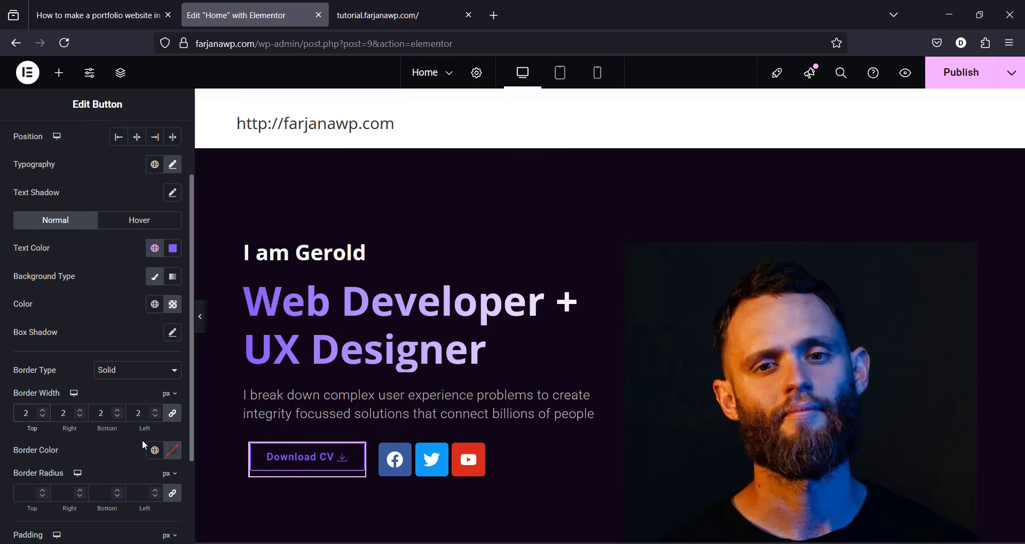
left_click(154, 450)
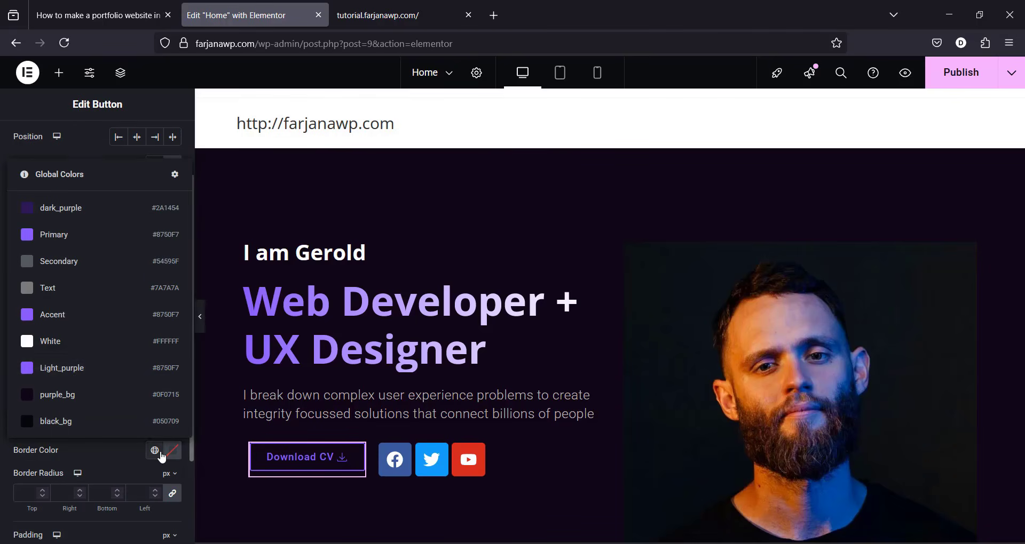
left_click(87, 377)
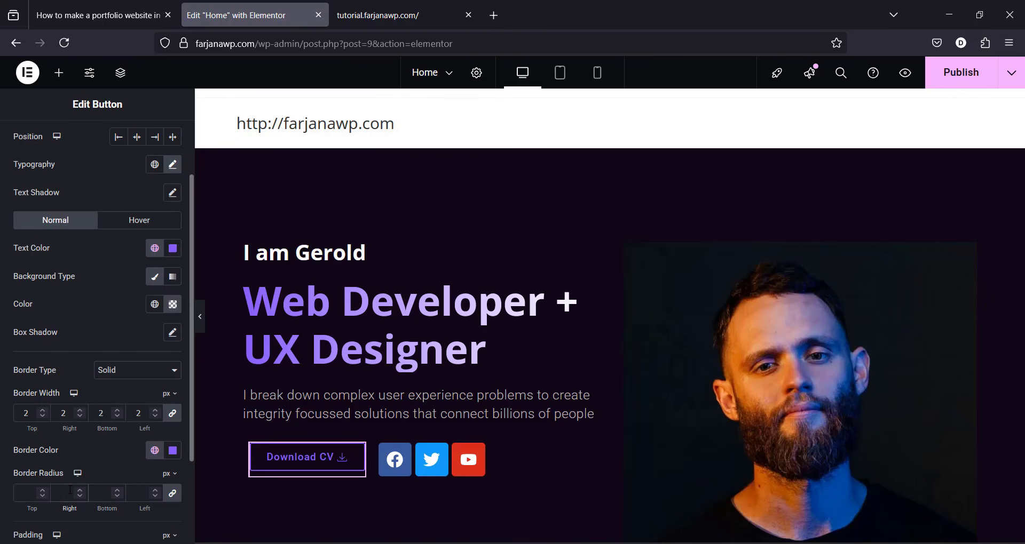
left_click(70, 490)
type("30")
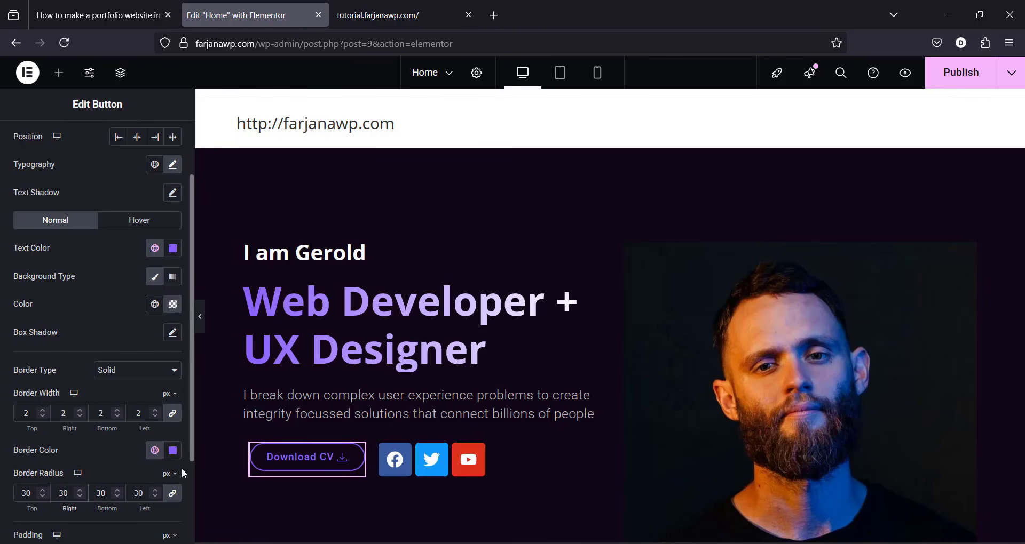
Step: Set unlinked button padding to 16 top/bottom and 35 left/right
scroll(181, 470, "down", 2)
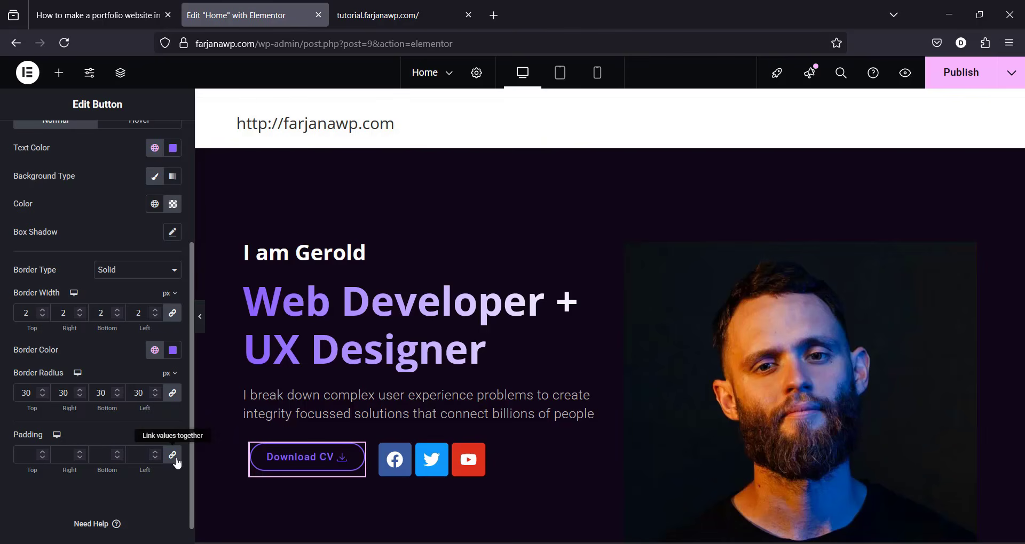
left_click(155, 460)
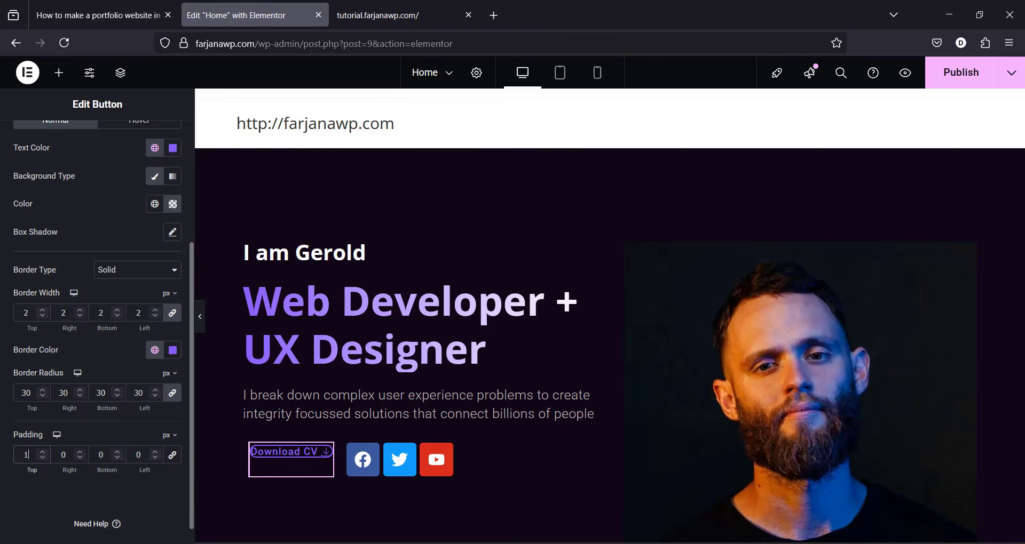
left_click(24, 454)
type("15")
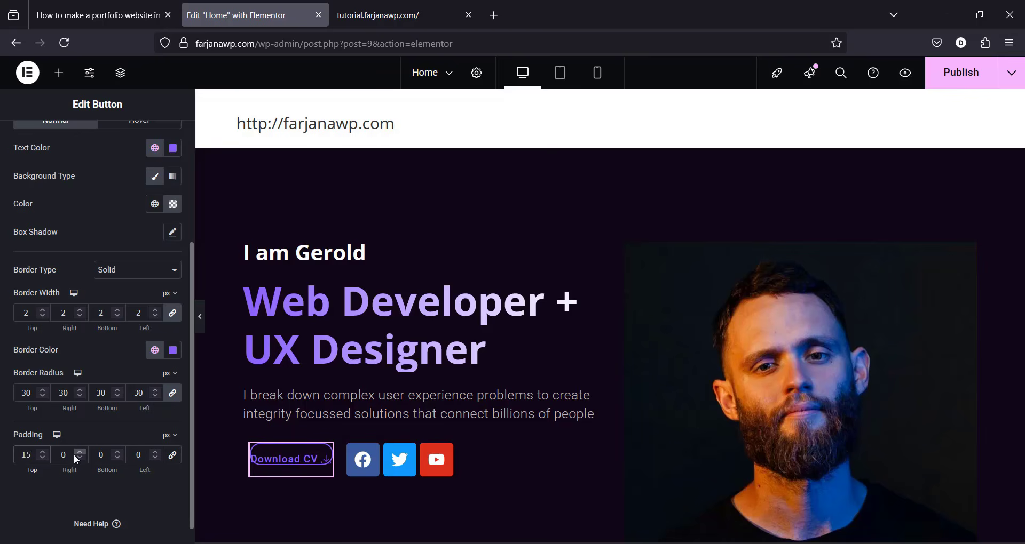
key("Up")
left_click(100, 455)
type("16")
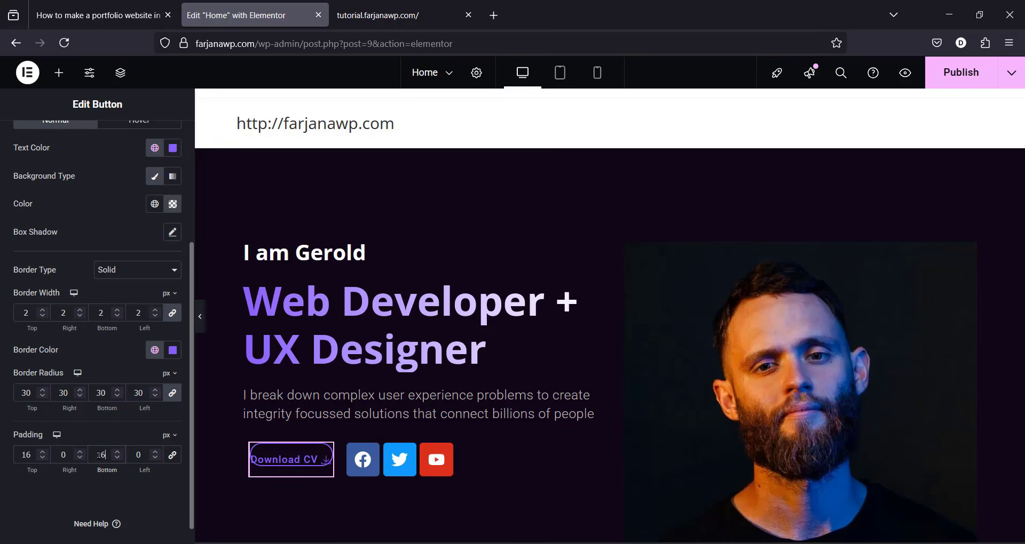
left_click(63, 454)
type("30")
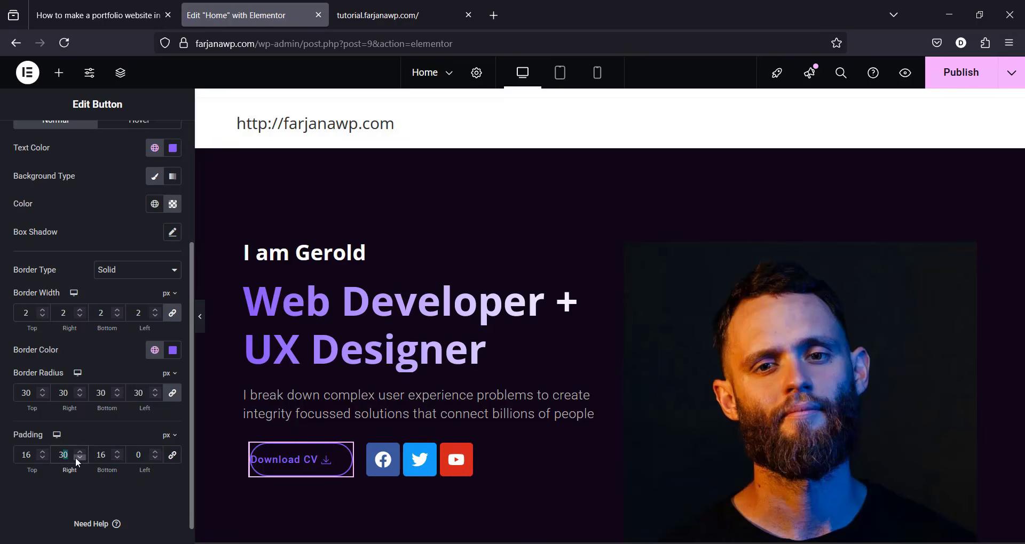
key("BackSpace")
type("5")
left_click(142, 455)
type("3")
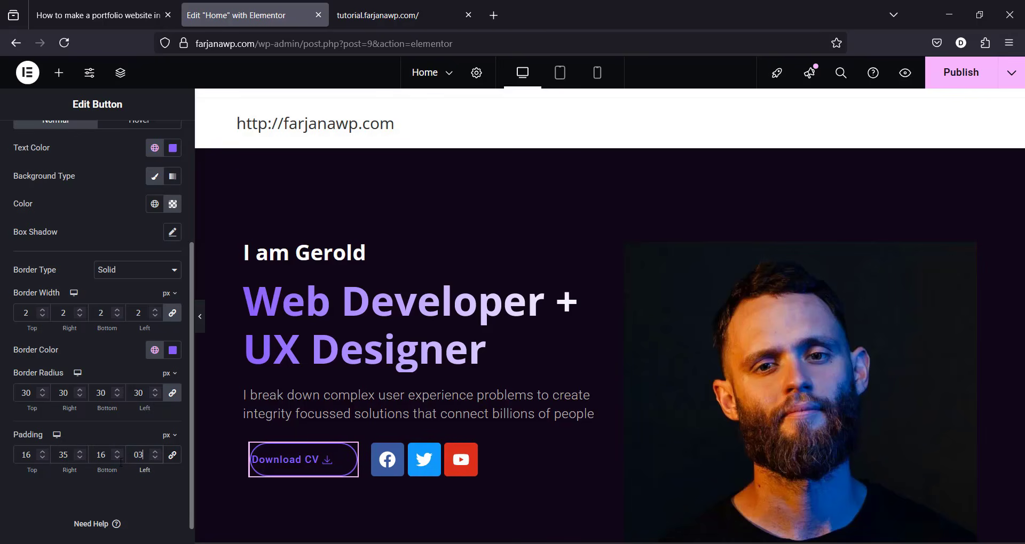
type("5")
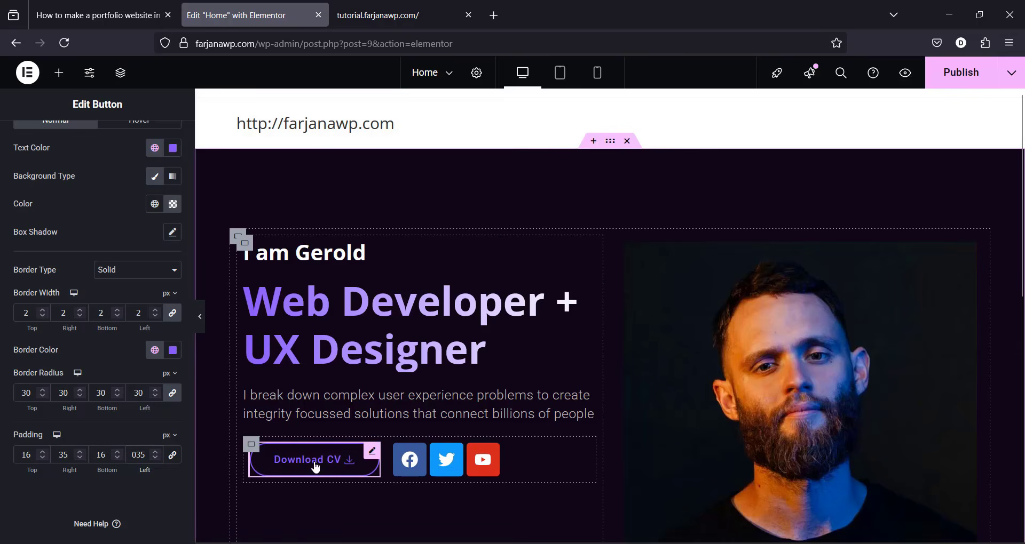
left_click(315, 468)
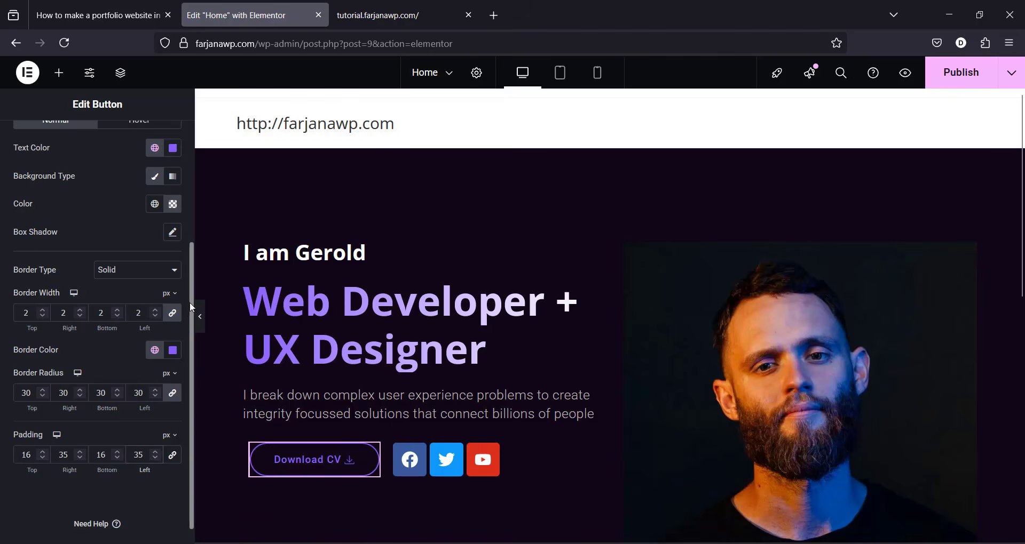
left_click_drag(191, 307, 187, 219)
Step: Style the button's Hover state with white text, Light_purple background and Light_purple border
left_click(145, 270)
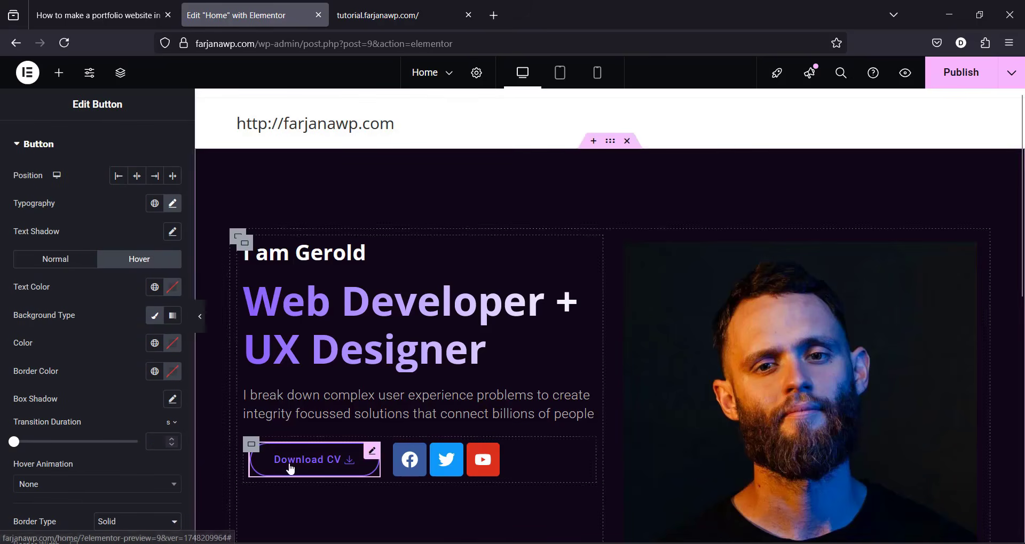
left_click(155, 287)
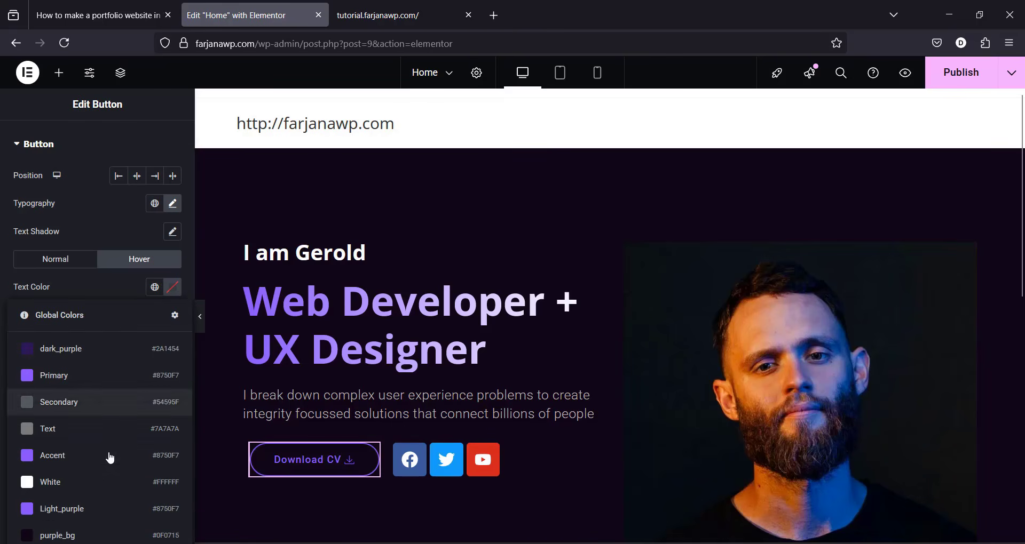
left_click(90, 488)
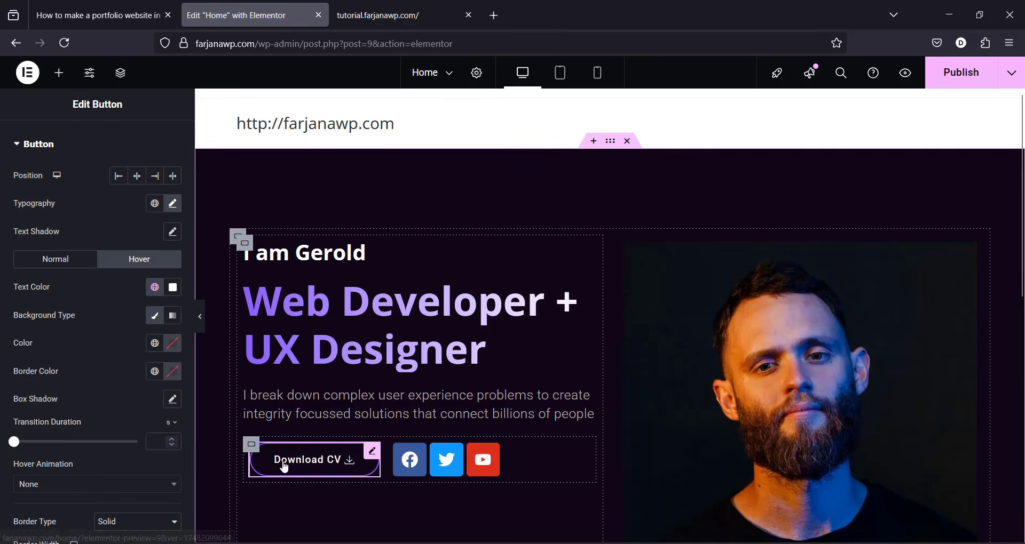
left_click(154, 347)
left_click(133, 269)
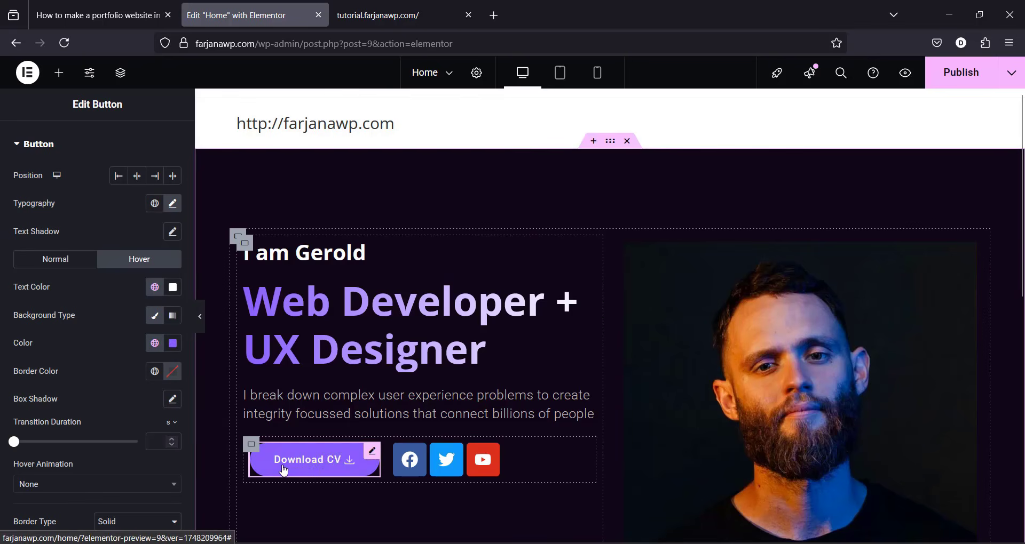
left_click(155, 371)
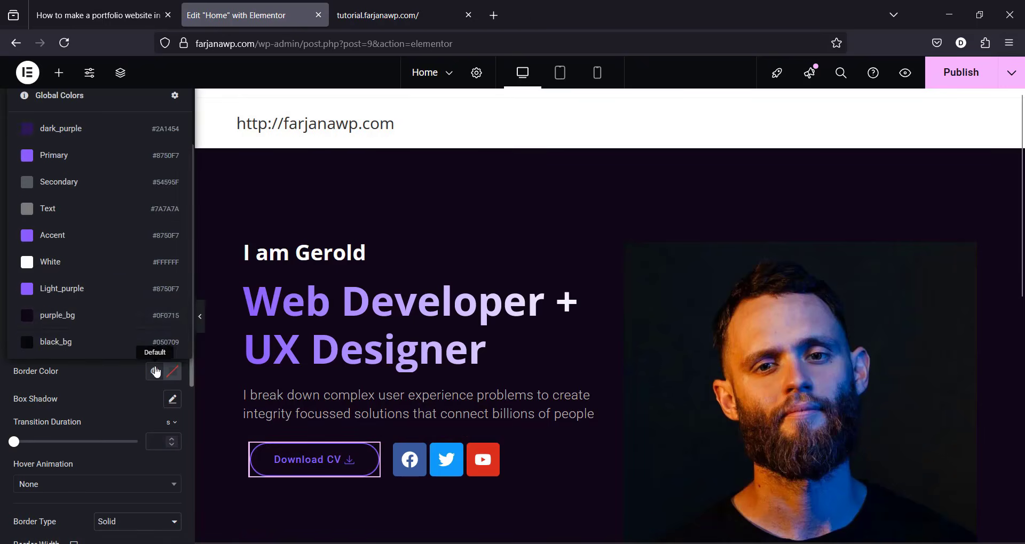
left_click(82, 294)
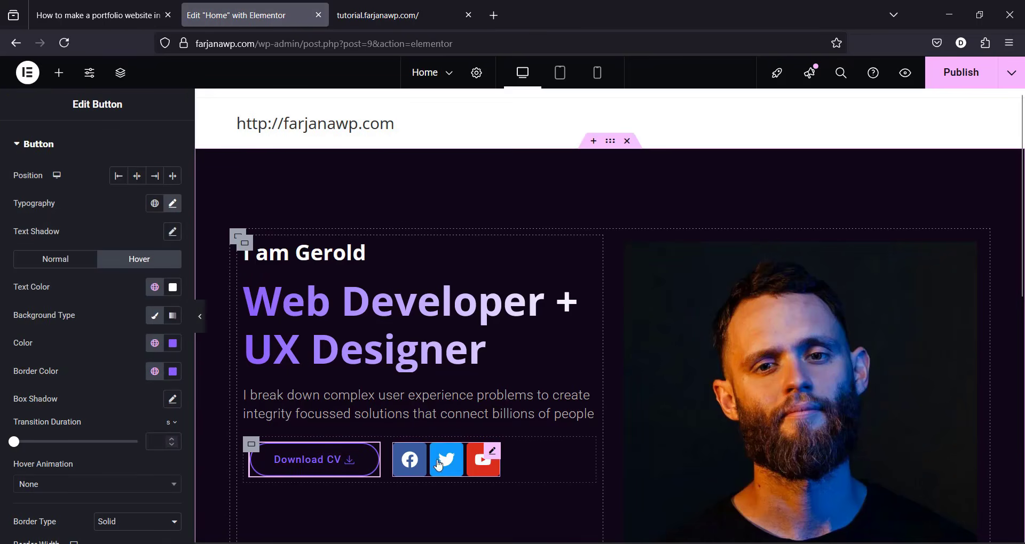
Step: Add a trial Wordpress social icon, then delete it, leaving Facebook, Twitter and YouTube
left_click(456, 468)
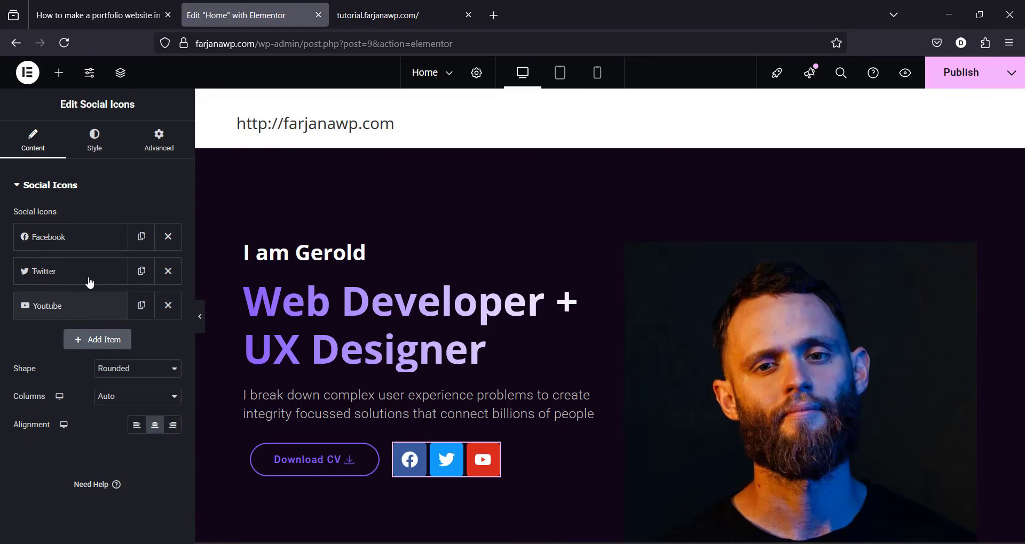
left_click(96, 239)
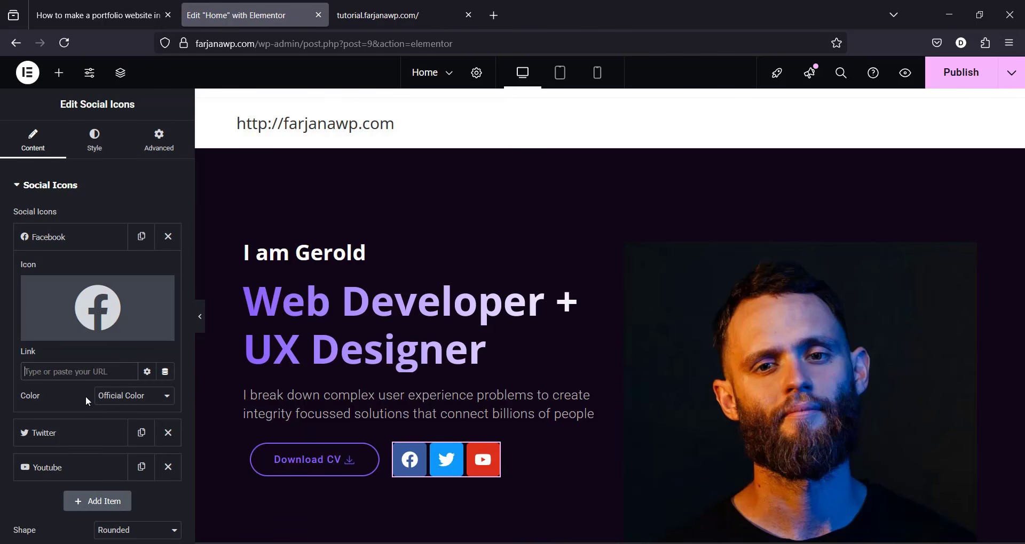
left_click(93, 513)
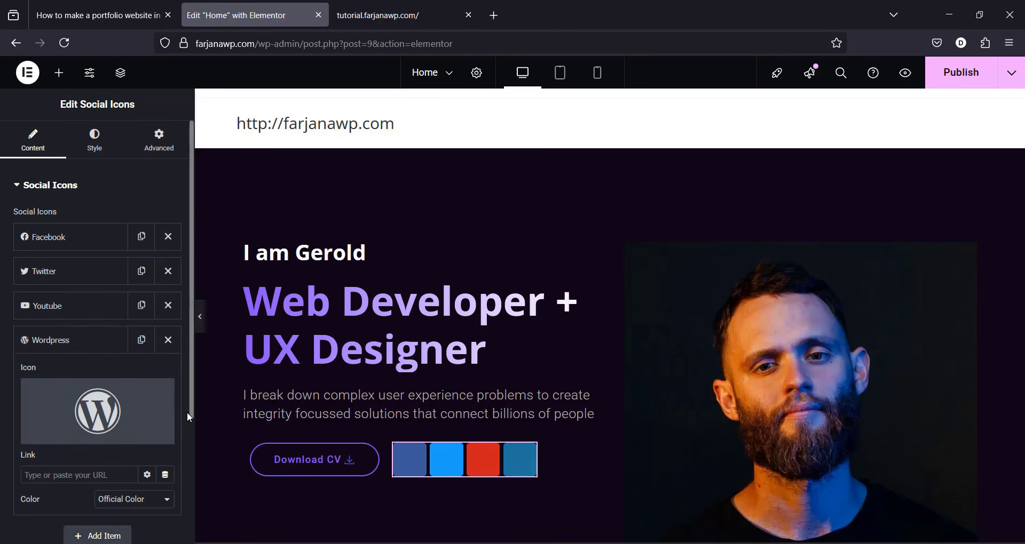
left_click_drag(191, 412, 192, 449)
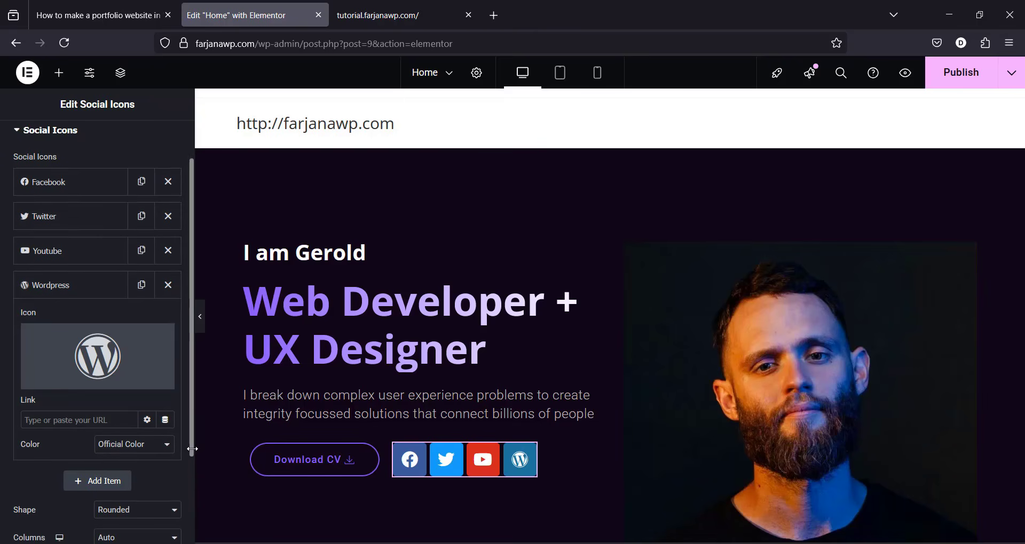
left_click(98, 350)
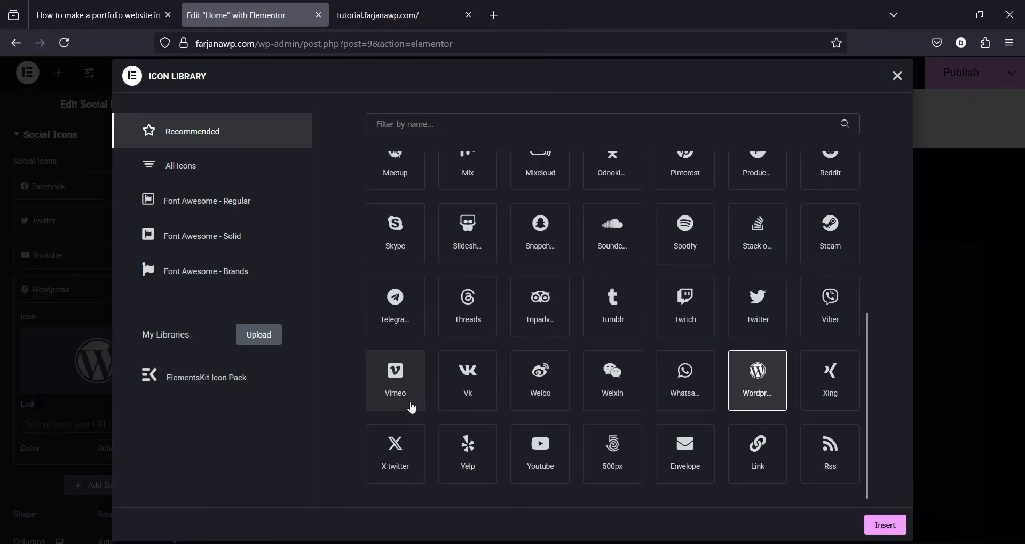
left_click(897, 76)
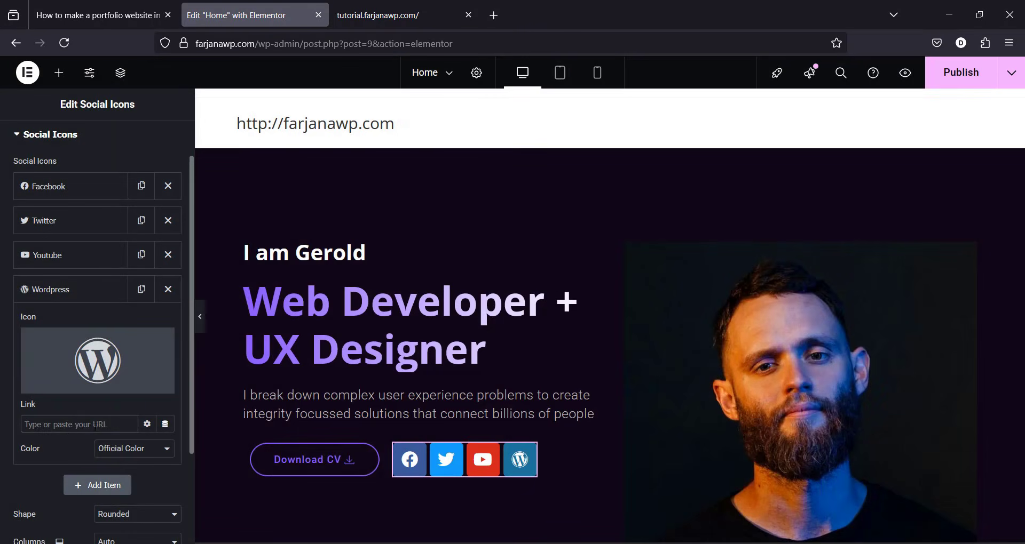
left_click(167, 289)
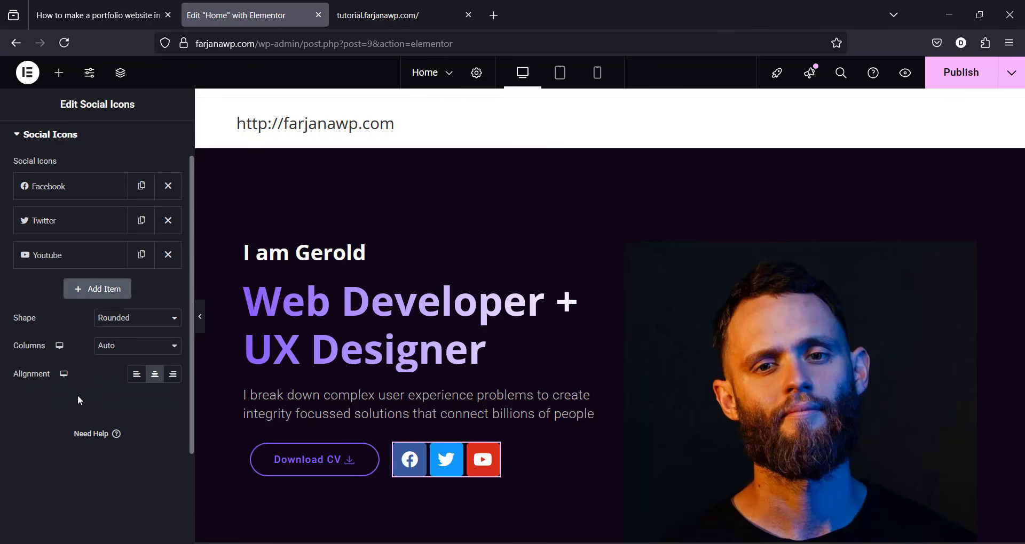
scroll(190, 226, "up", 2)
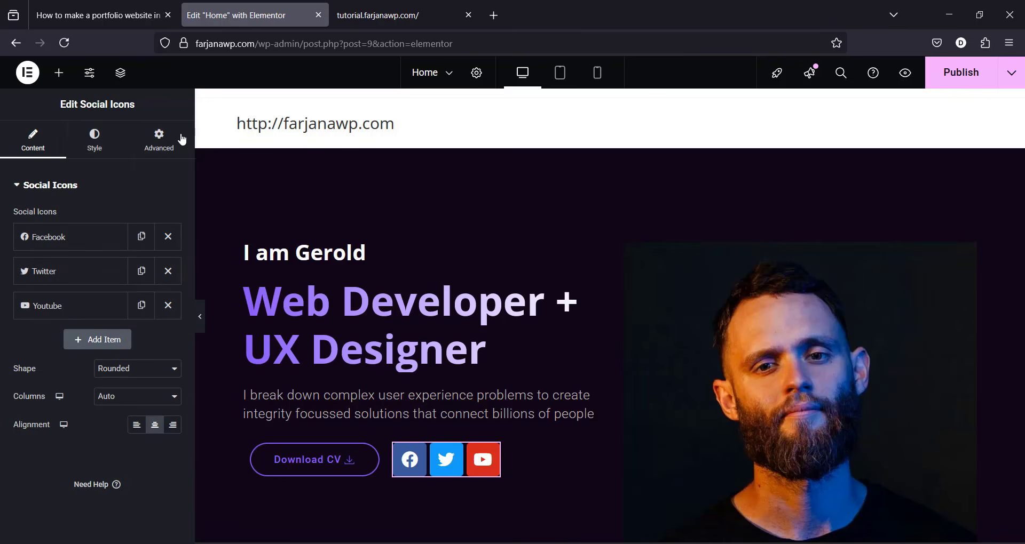
Step: Switch the social icons to custom colours: transparent primary and Light_purple secondary
left_click(89, 137)
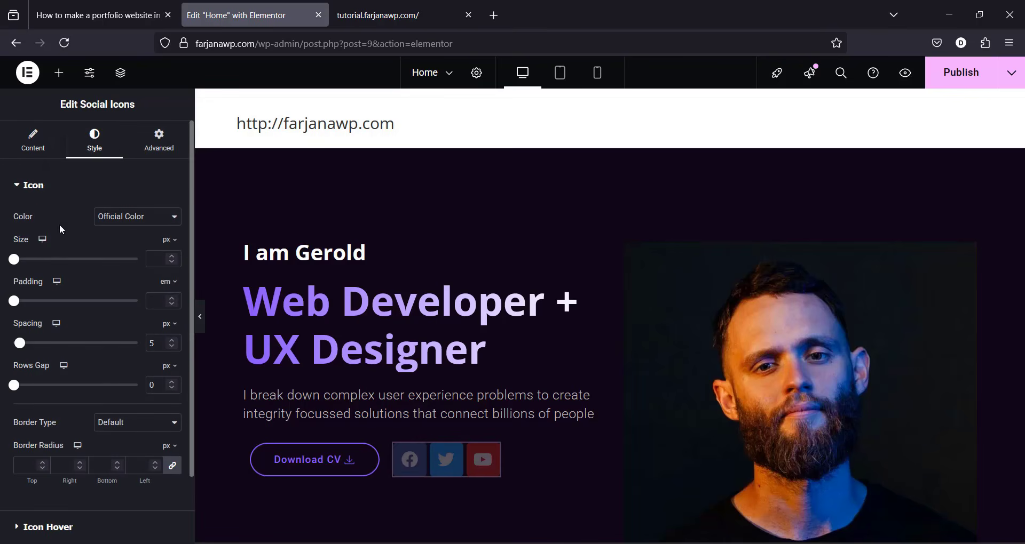
left_click(129, 218)
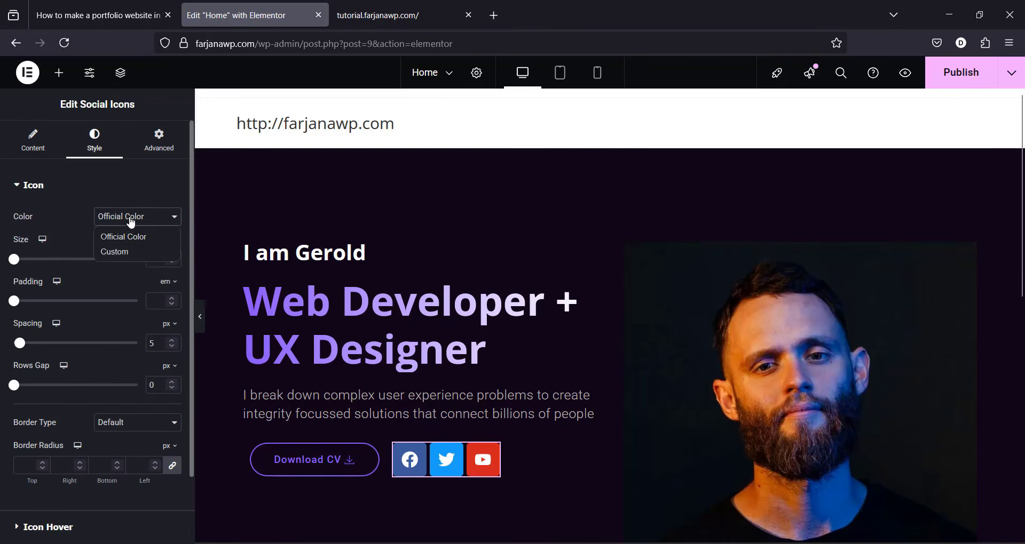
left_click(121, 252)
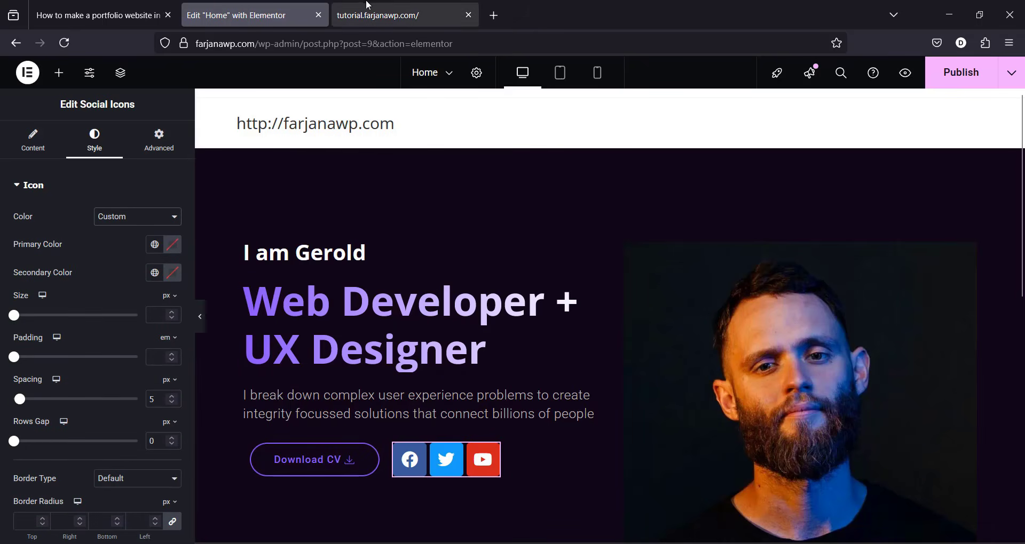
left_click(374, 15)
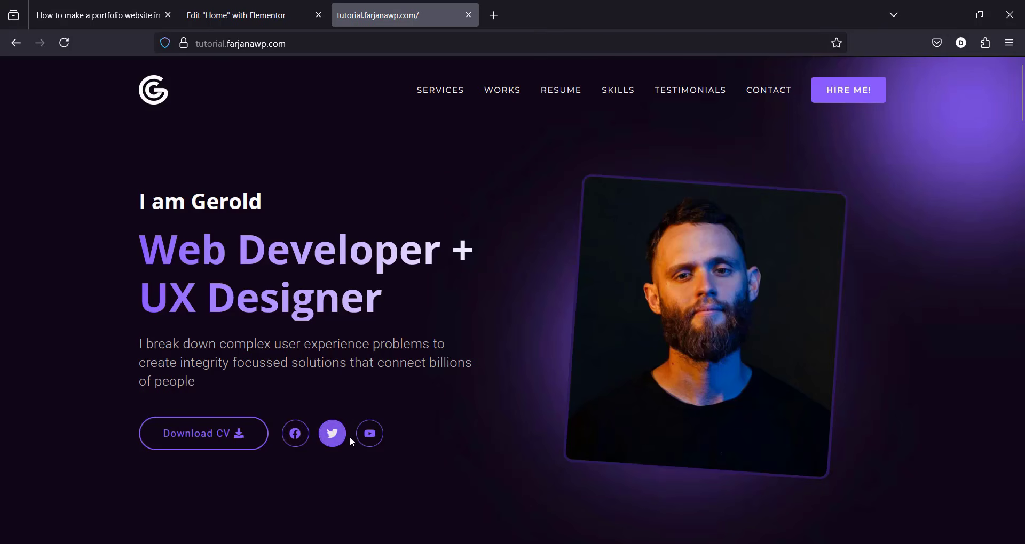
left_click(261, 11)
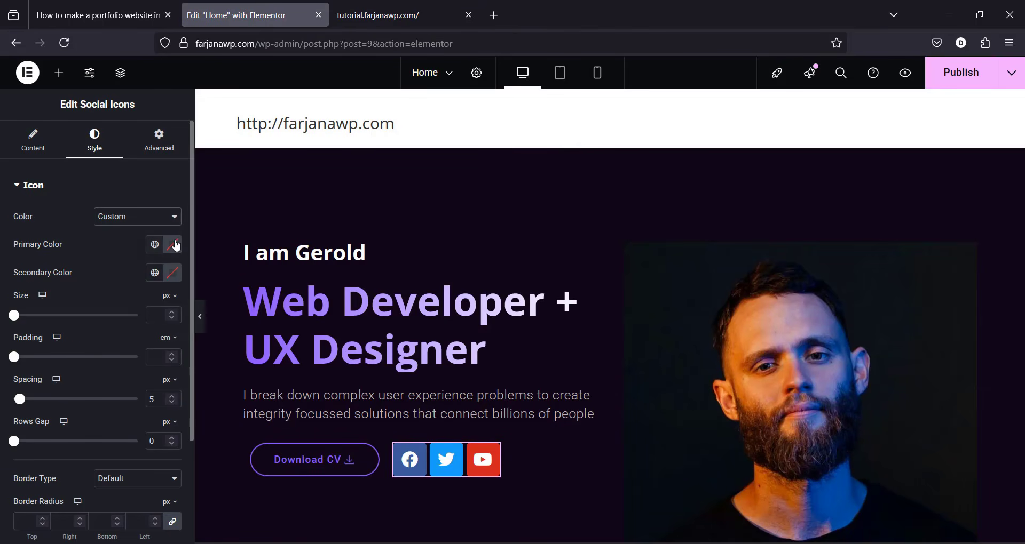
left_click(171, 245)
left_click_drag(250, 419, 97, 420)
left_click(36, 271)
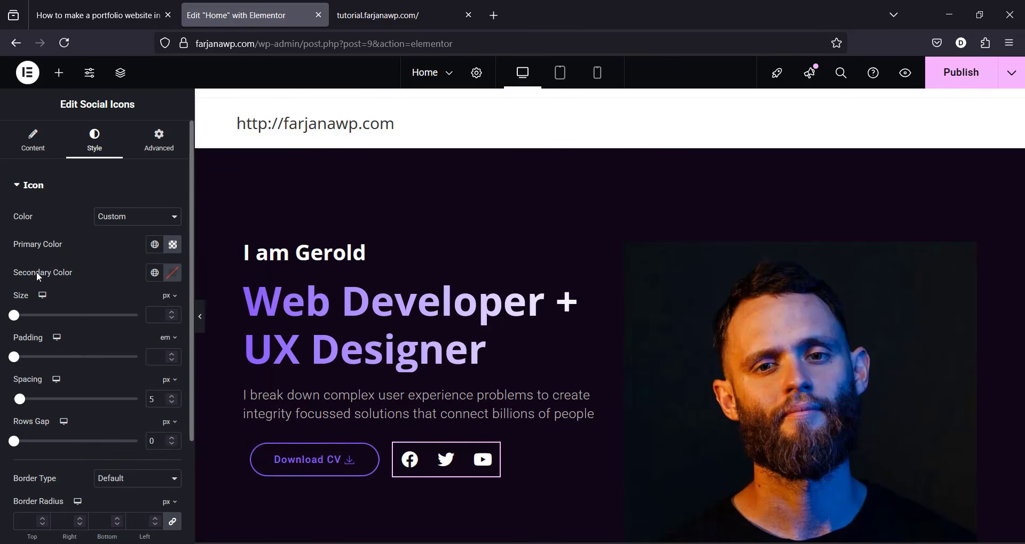
left_click(156, 278)
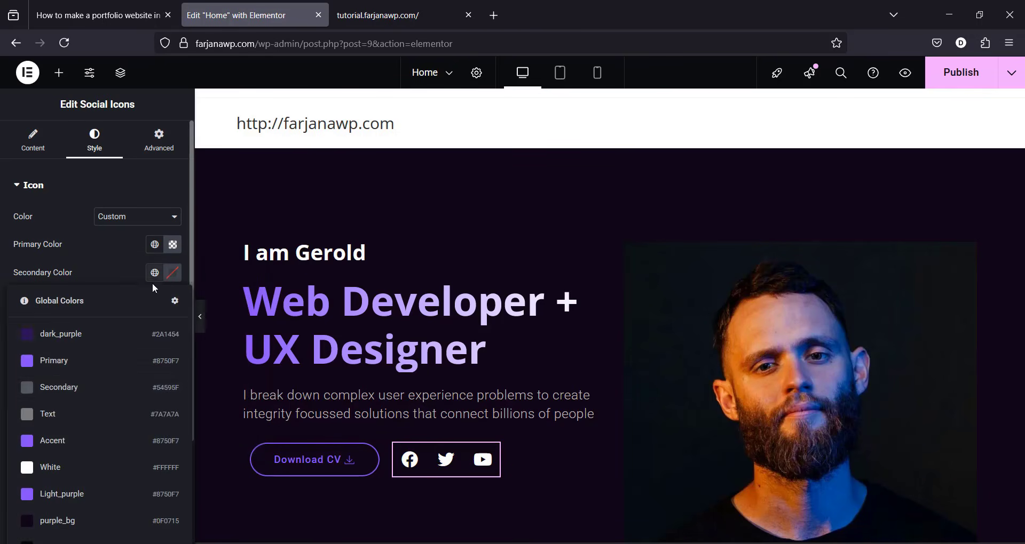
left_click(75, 497)
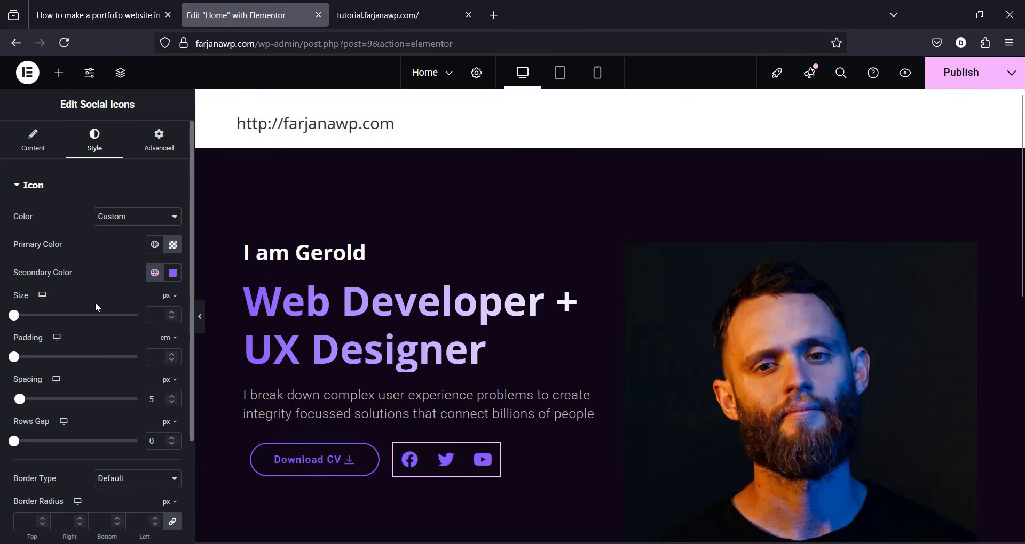
Step: Set the icons' size to 17, padding to 0.7 and spacing to 15
mouse_move(14, 315)
left_mouse_down()
mouse_move(36, 316)
mouse_move(26, 323)
left_mouse_up()
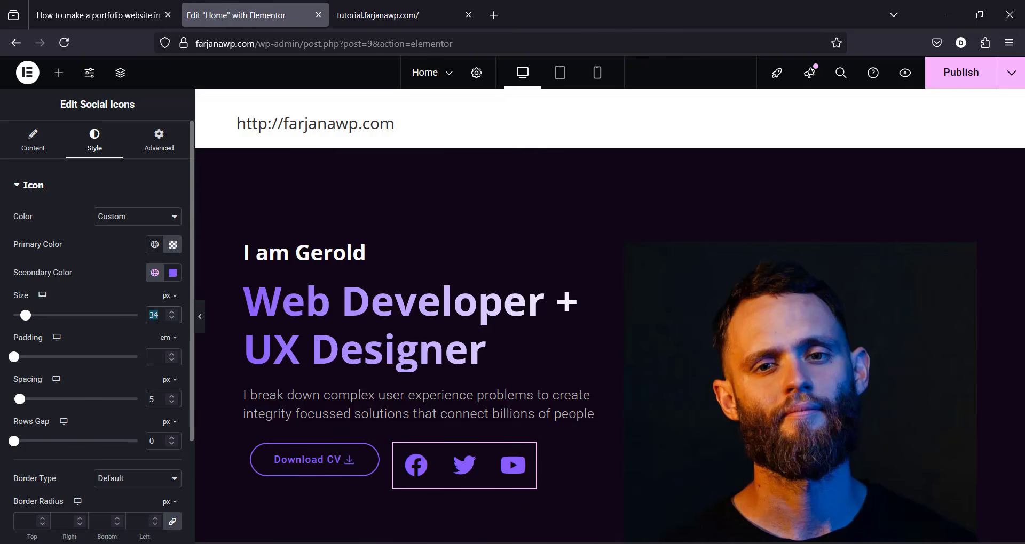
key("BackSpace")
type("17")
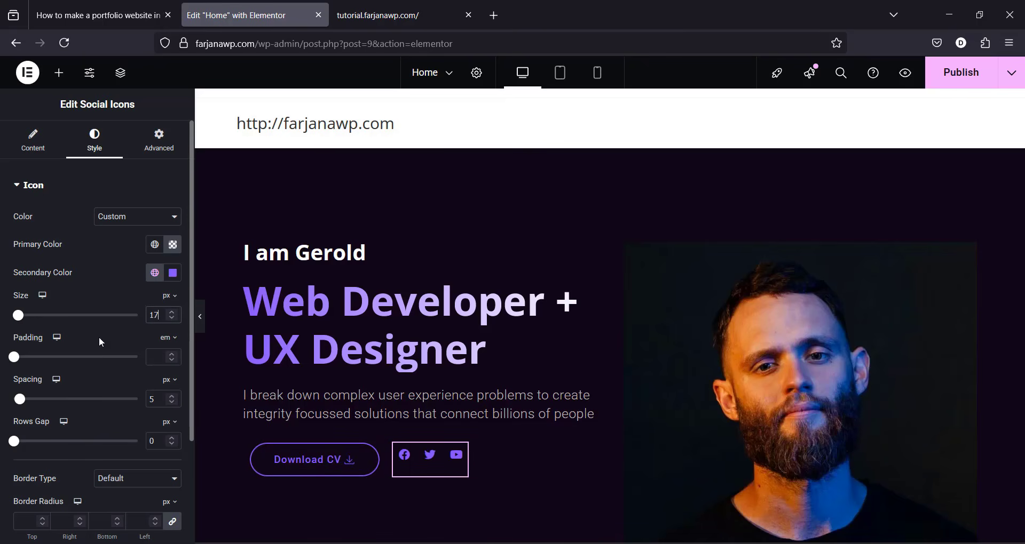
left_click(156, 363)
type("0.7")
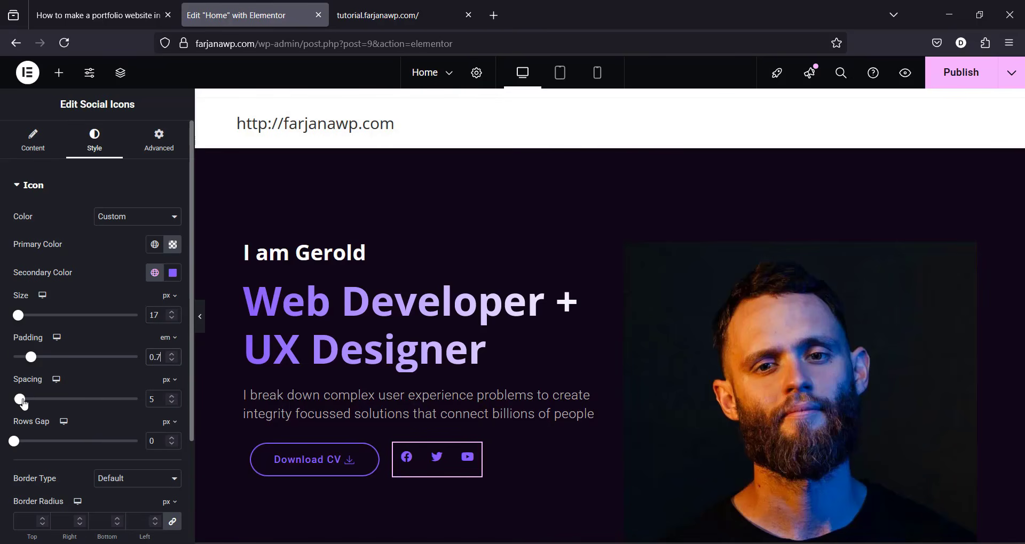
left_click_drag(20, 400, 35, 404)
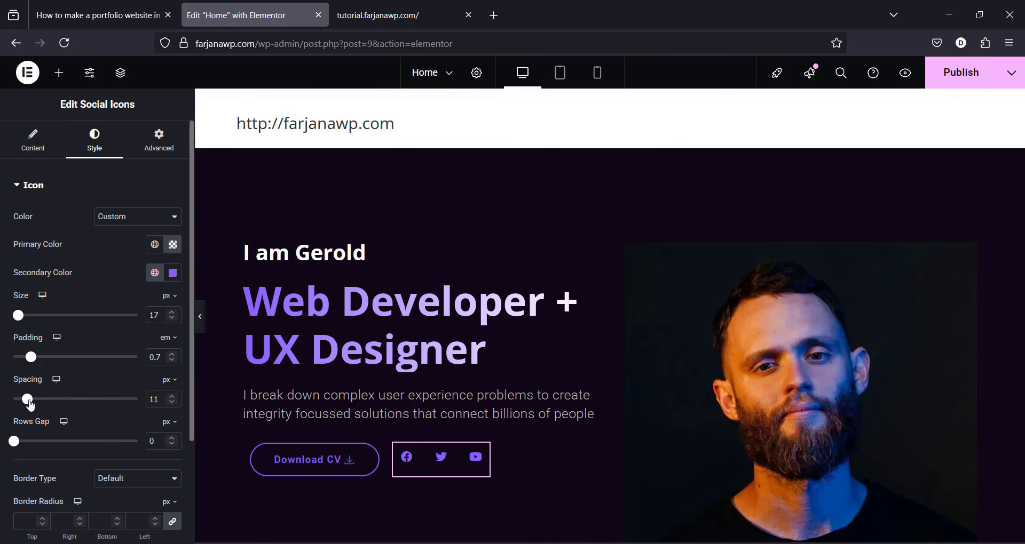
key("Left")
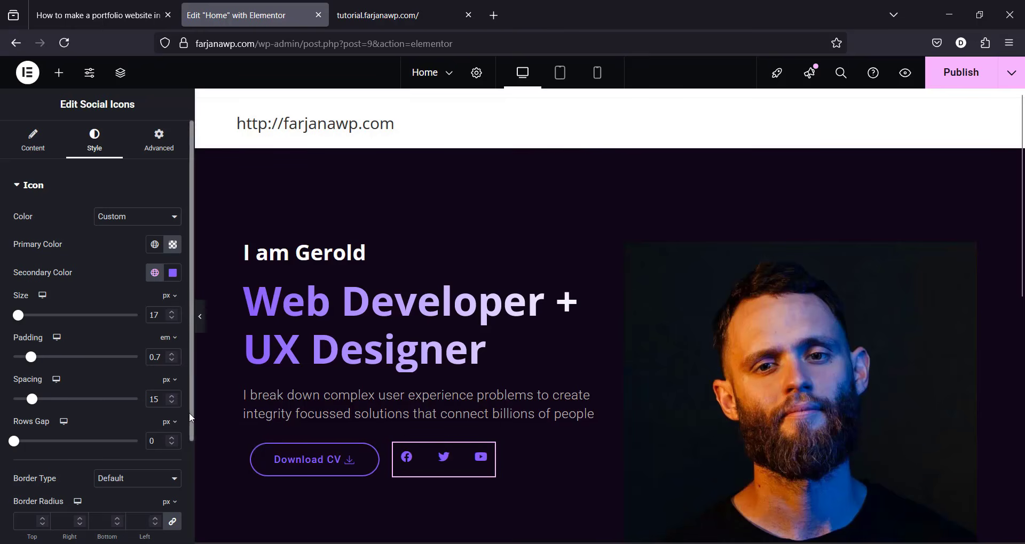
scroll(190, 418, "down", 3)
Step: Give the icons a solid 1 px Light_purple border with 50 border radius
left_click(141, 344)
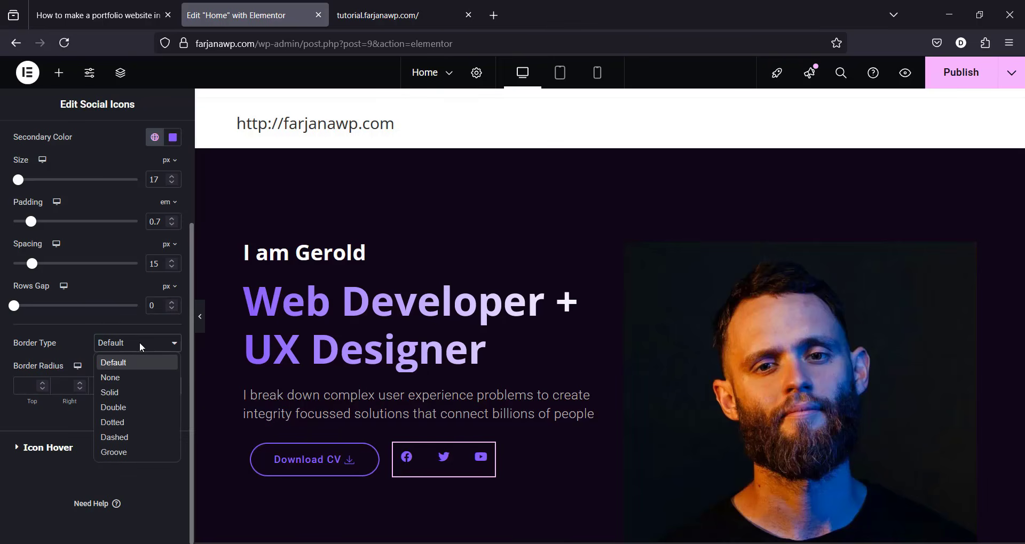
left_click(136, 393)
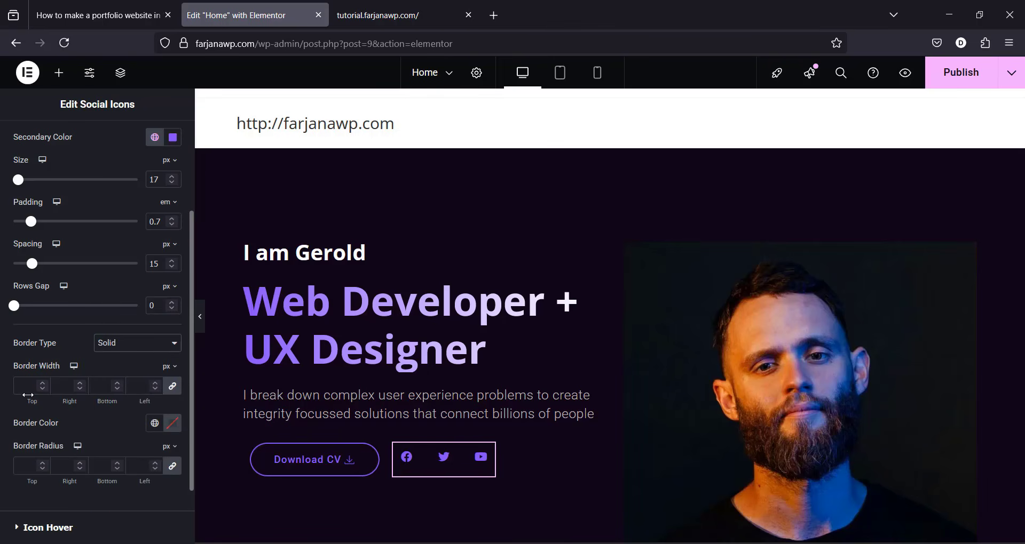
left_click(28, 385)
type("1")
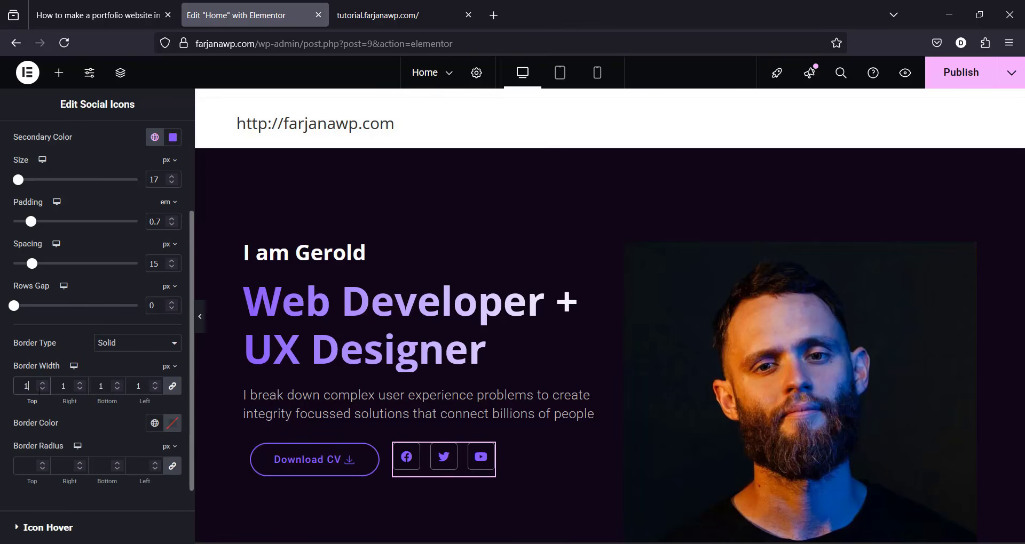
left_click(154, 423)
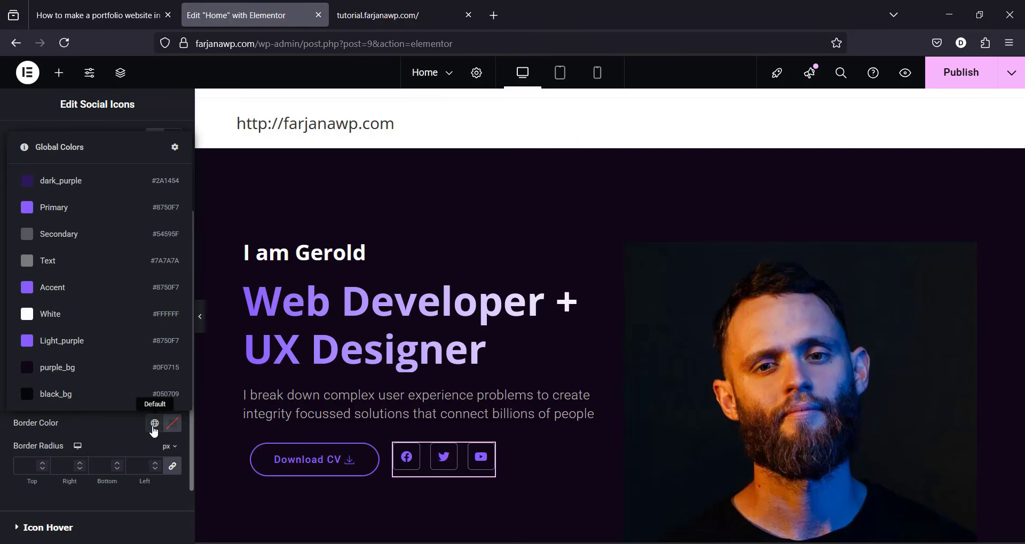
left_click(125, 344)
left_click(26, 467)
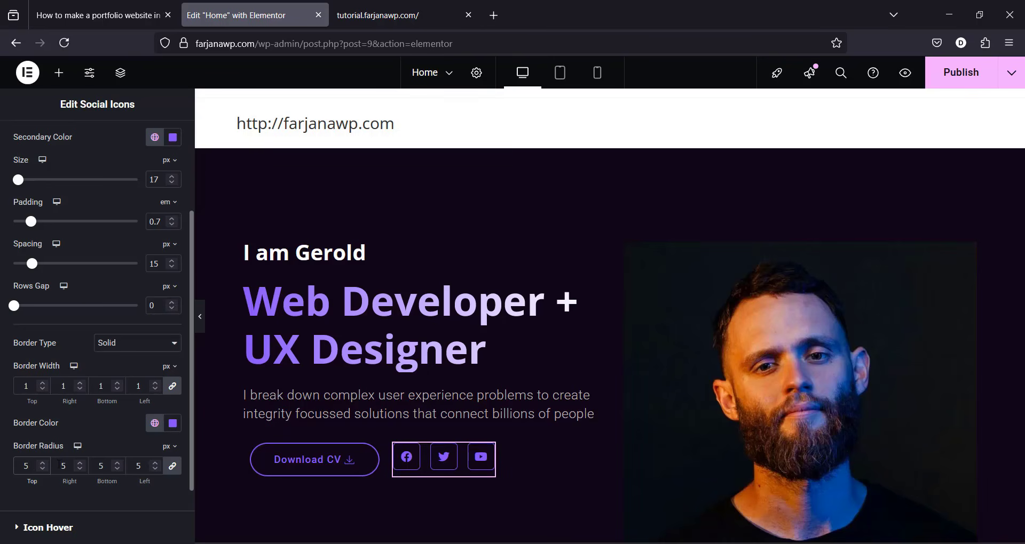
type("50")
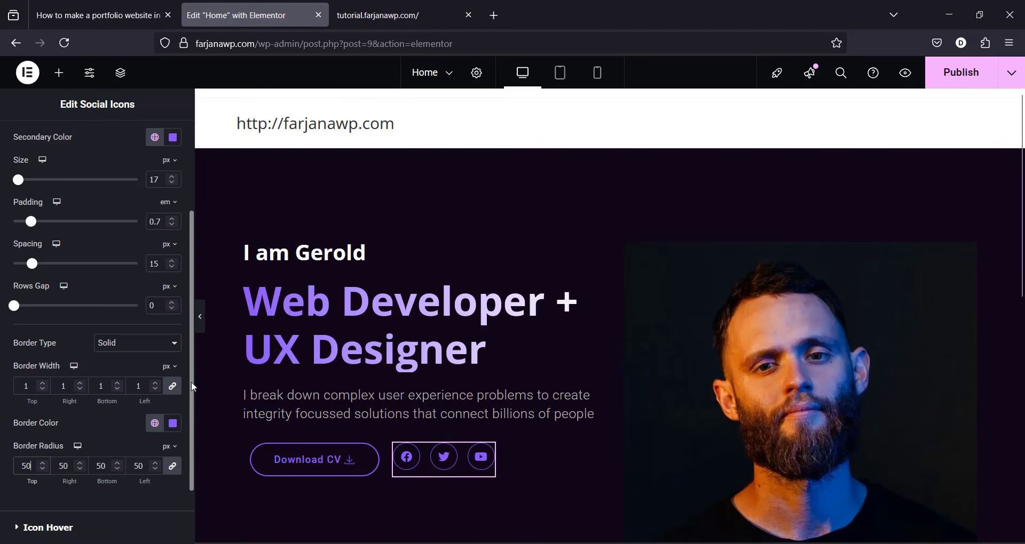
scroll(187, 382, "down", 3)
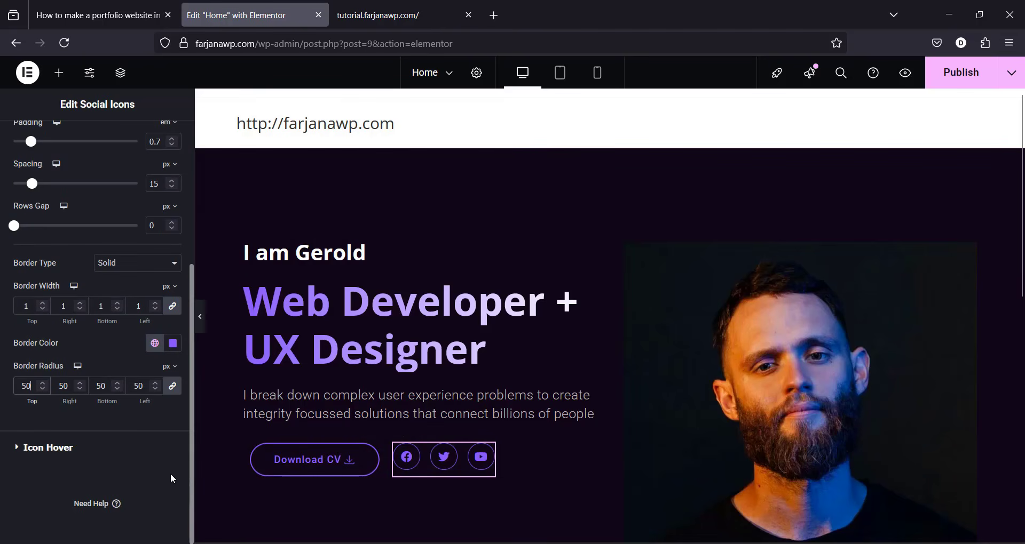
Step: Set icon hover to Light_purple primary, White secondary, and the Float hover animation
left_click(58, 455)
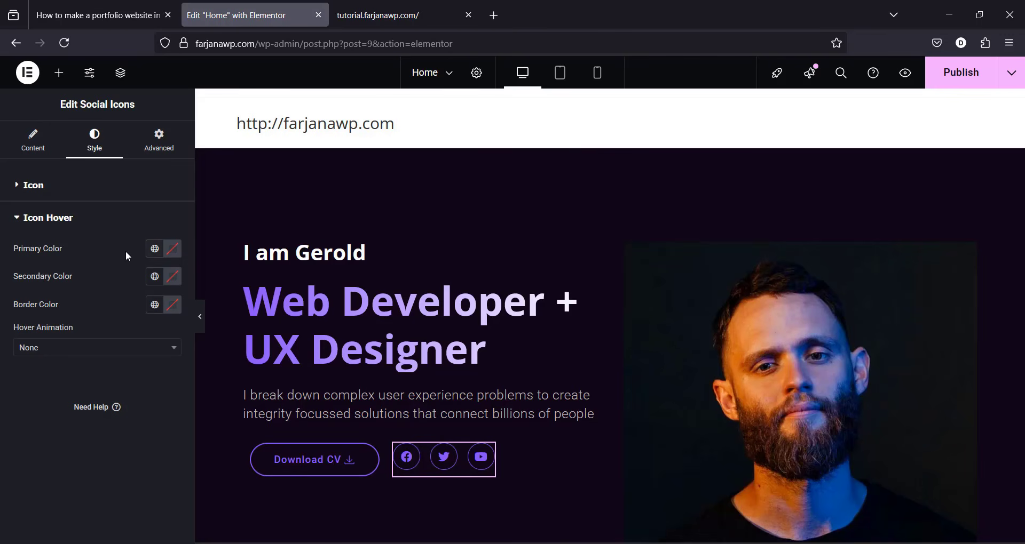
left_click(155, 251)
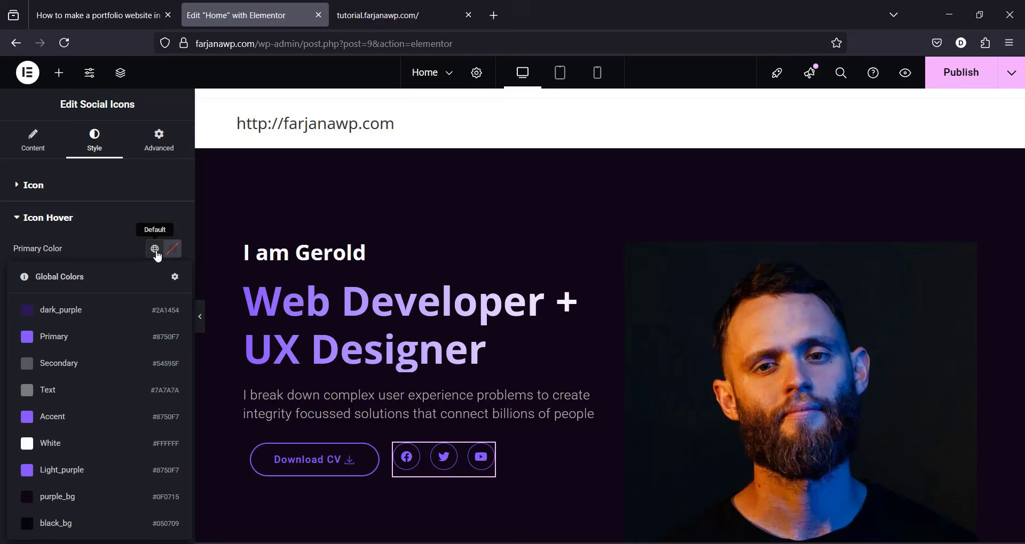
left_click(117, 472)
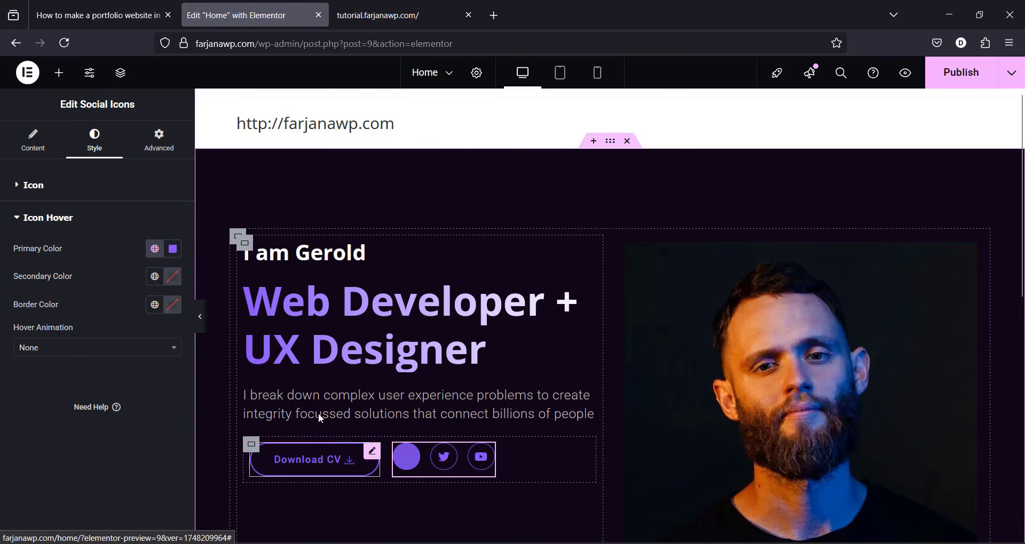
left_click(155, 276)
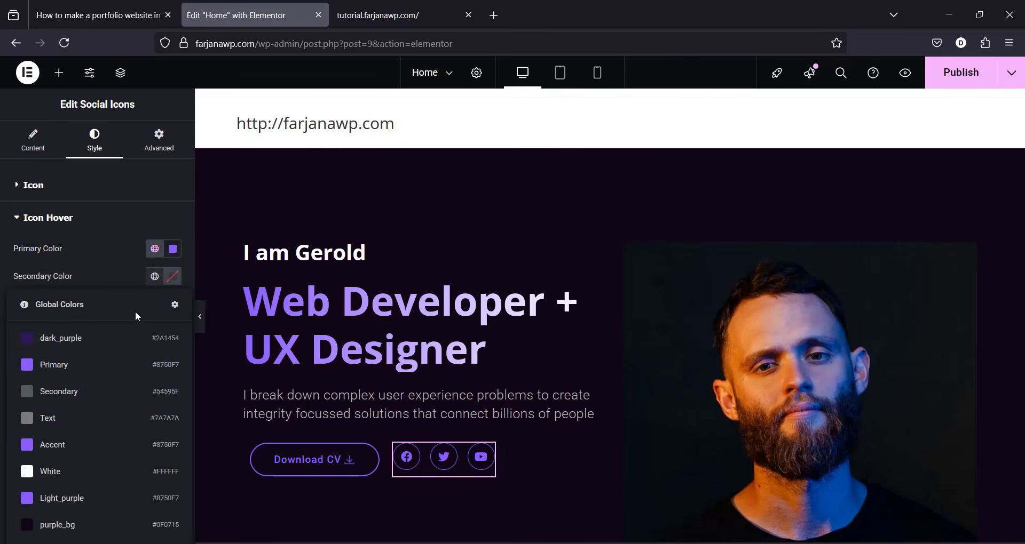
left_click(82, 476)
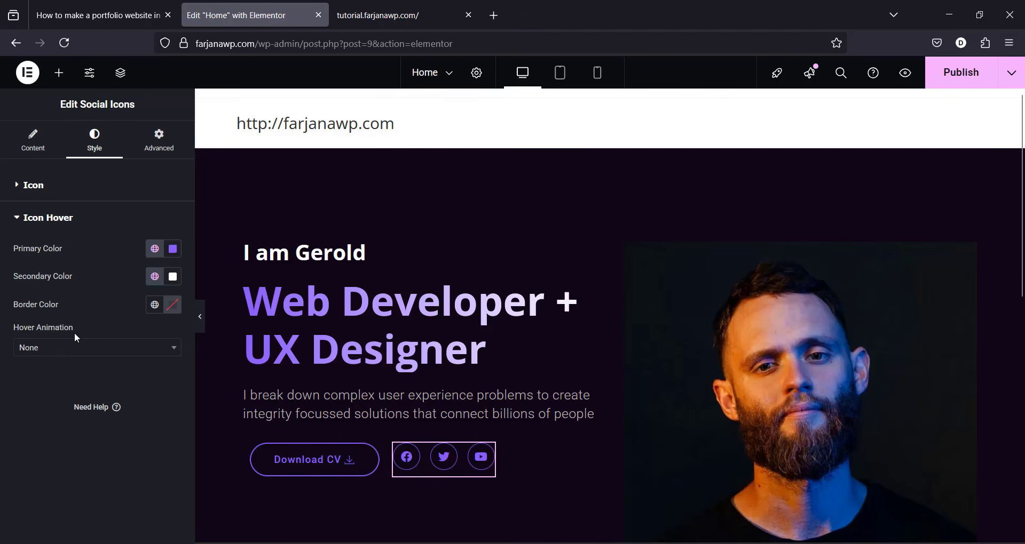
left_click(78, 349)
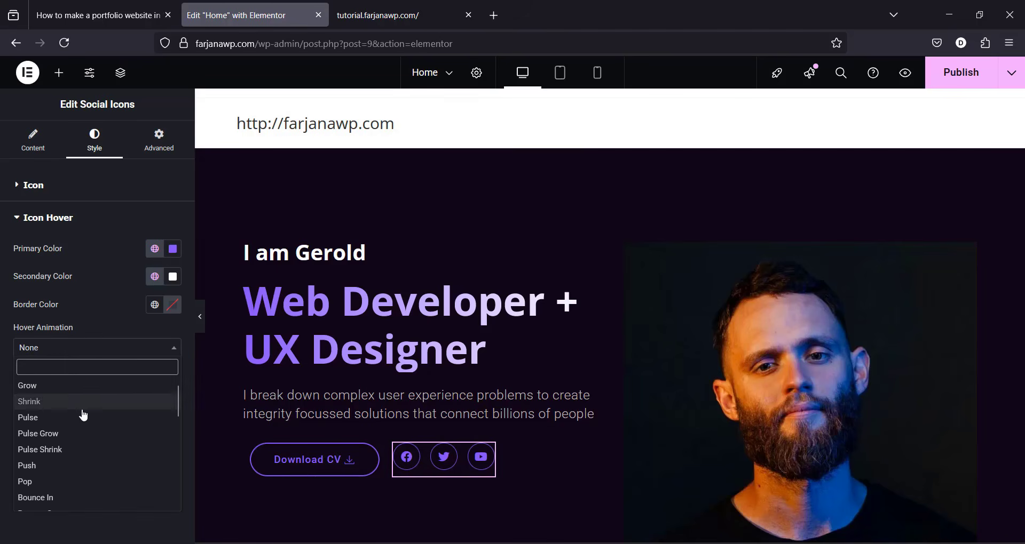
scroll(57, 465, "down", 2)
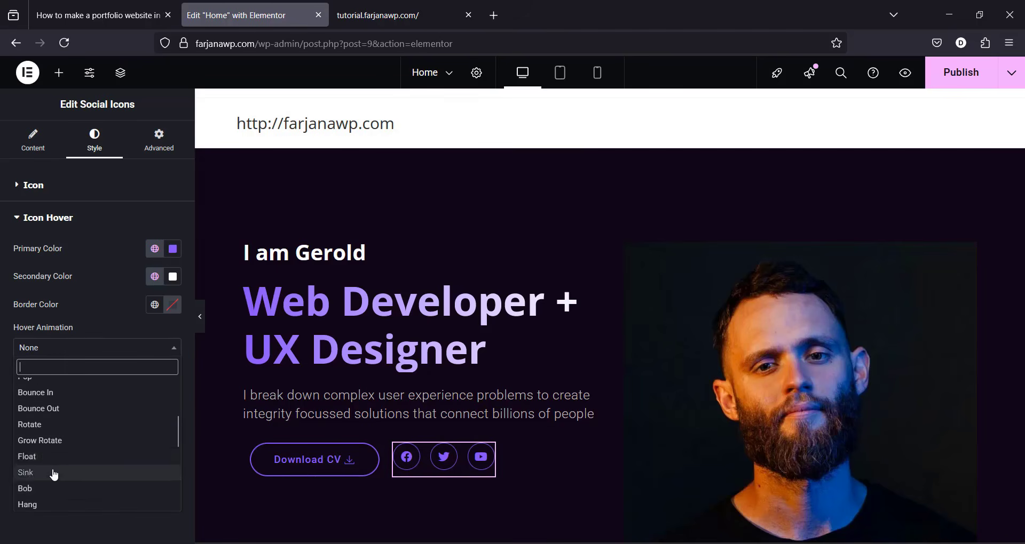
left_click(56, 461)
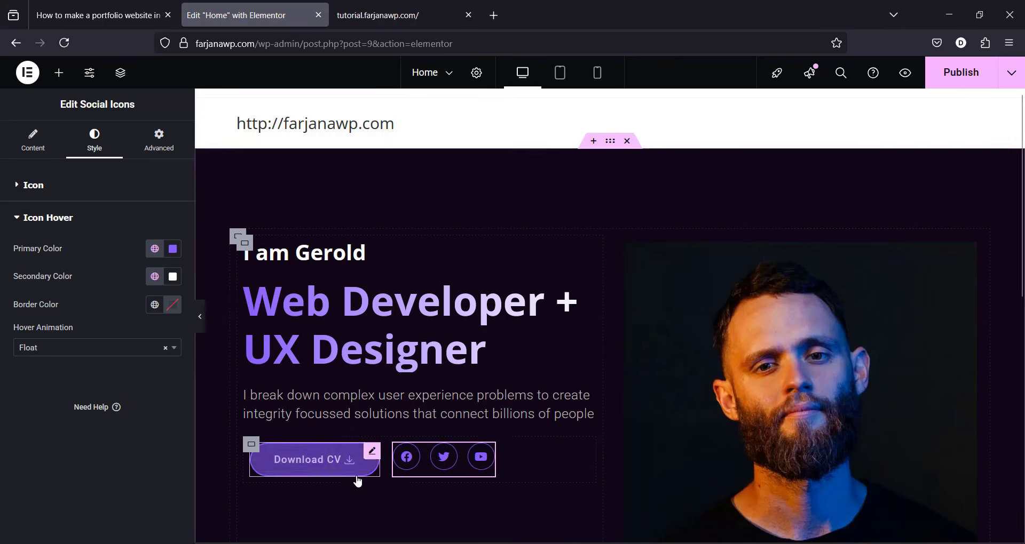
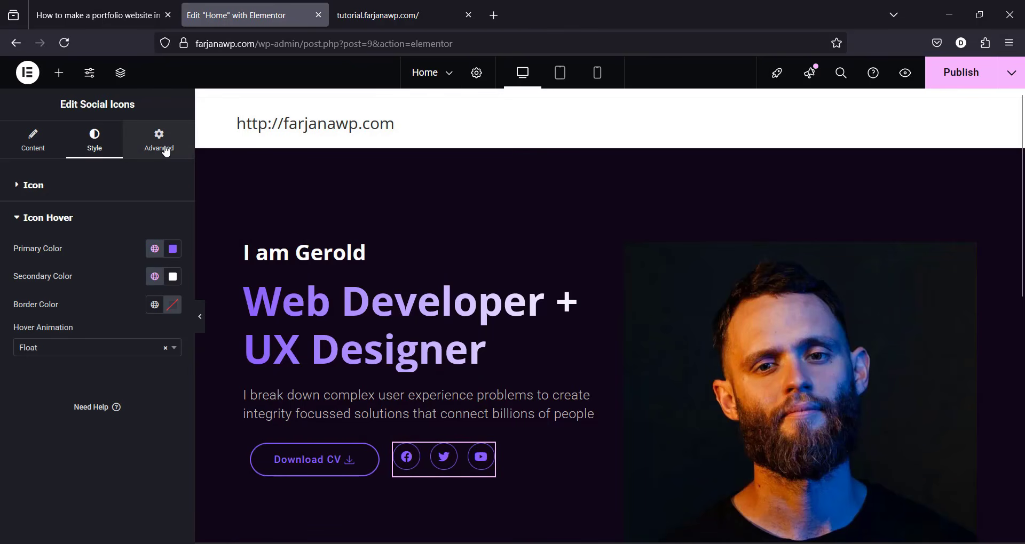
Step: Set the social icons' Align Self to Center so they sit level with the Download CV button
left_click(163, 148)
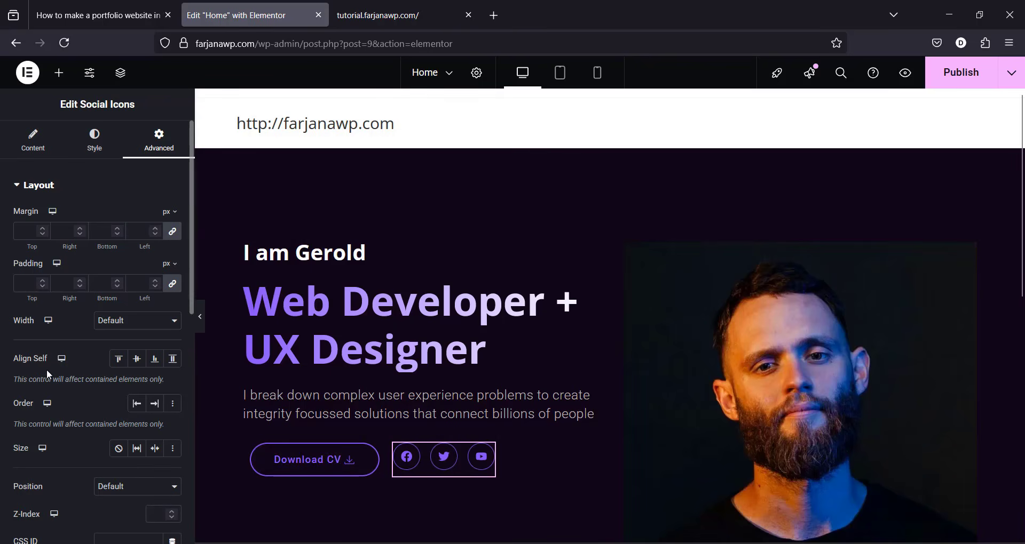
left_click(136, 362)
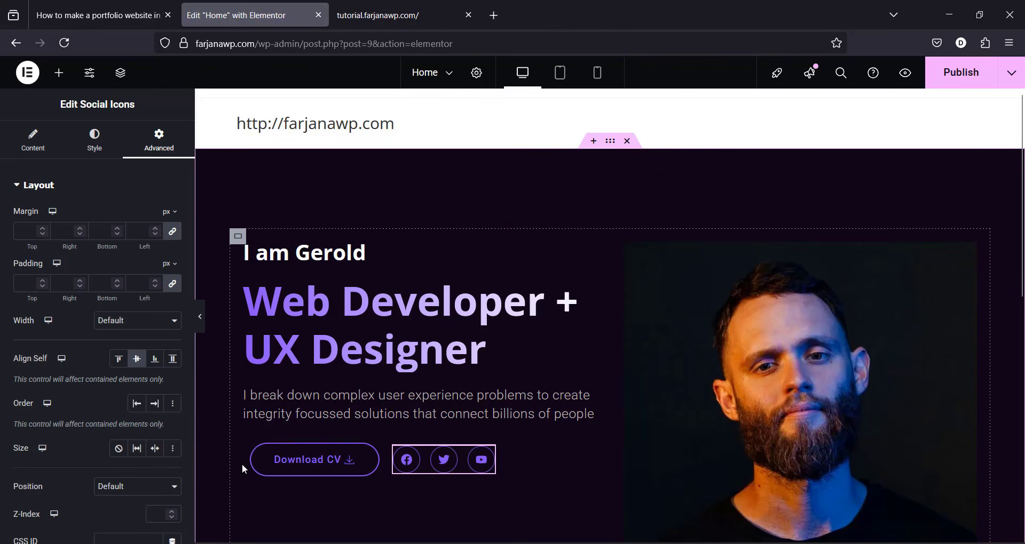
Step: Give the Download CV and icons row 0 padding and 0 margin, with a 30 px top margin
left_click(251, 444)
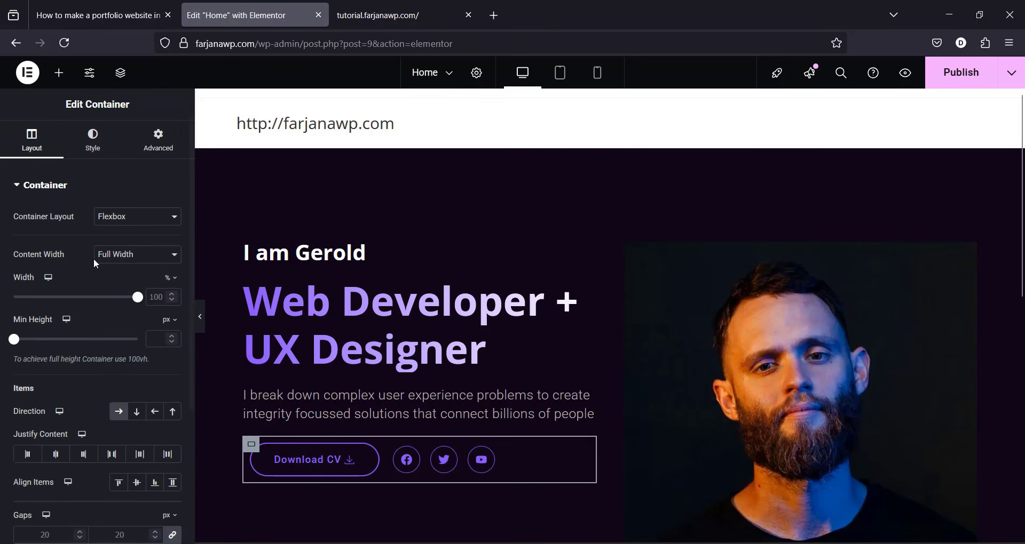
left_click(160, 152)
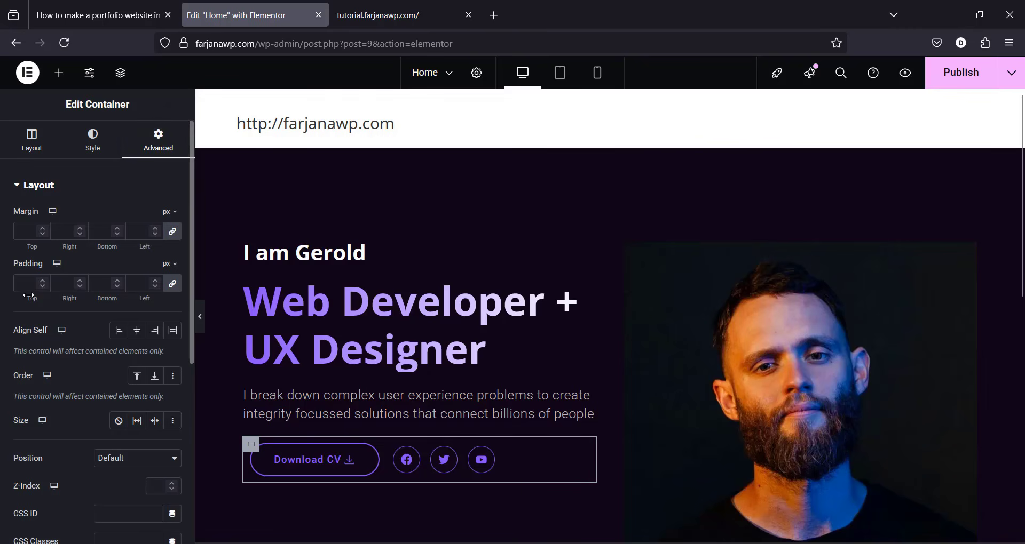
left_click(172, 285)
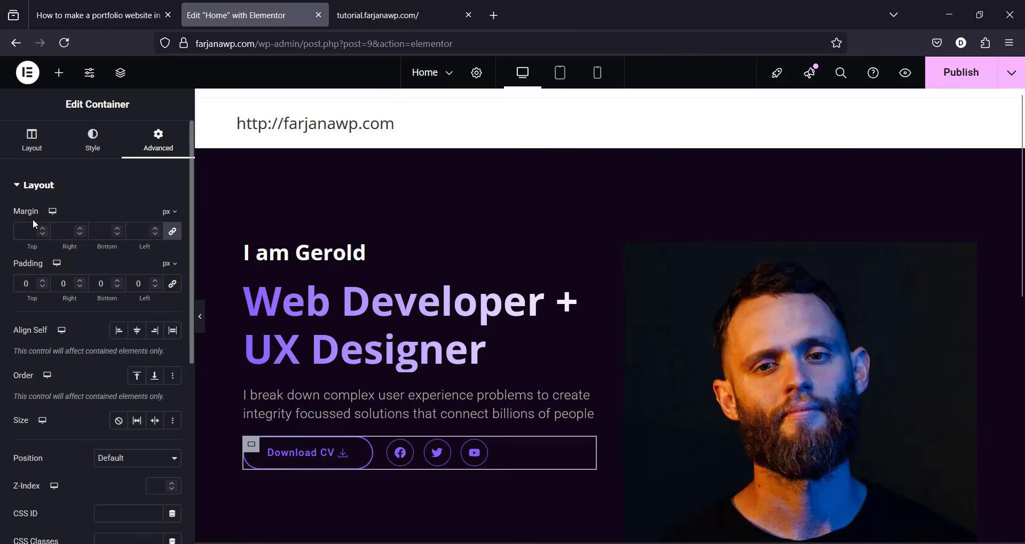
left_click(172, 232)
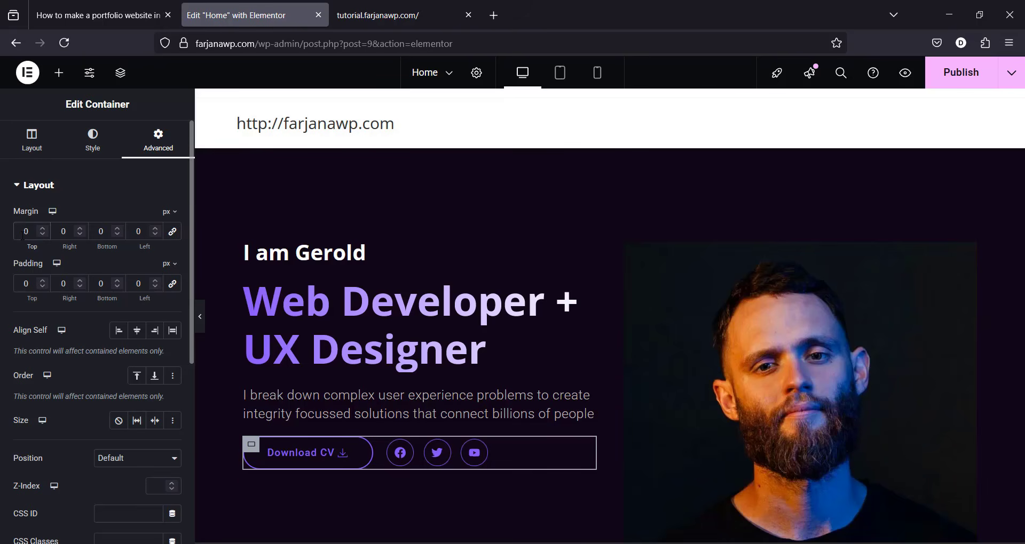
left_click(22, 231)
type("3")
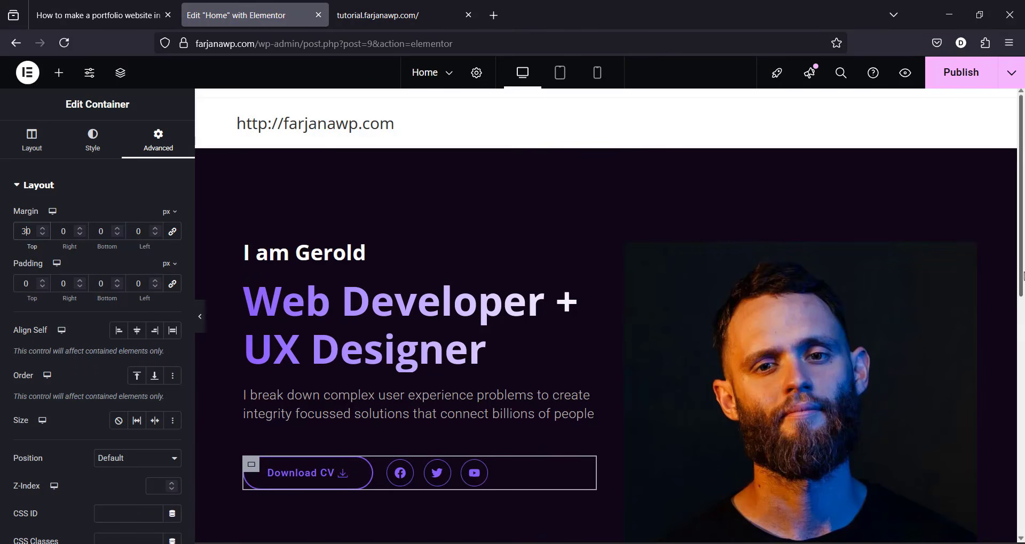
scroll(1021, 293, "down", 3)
scroll(1021, 262, "up", 3)
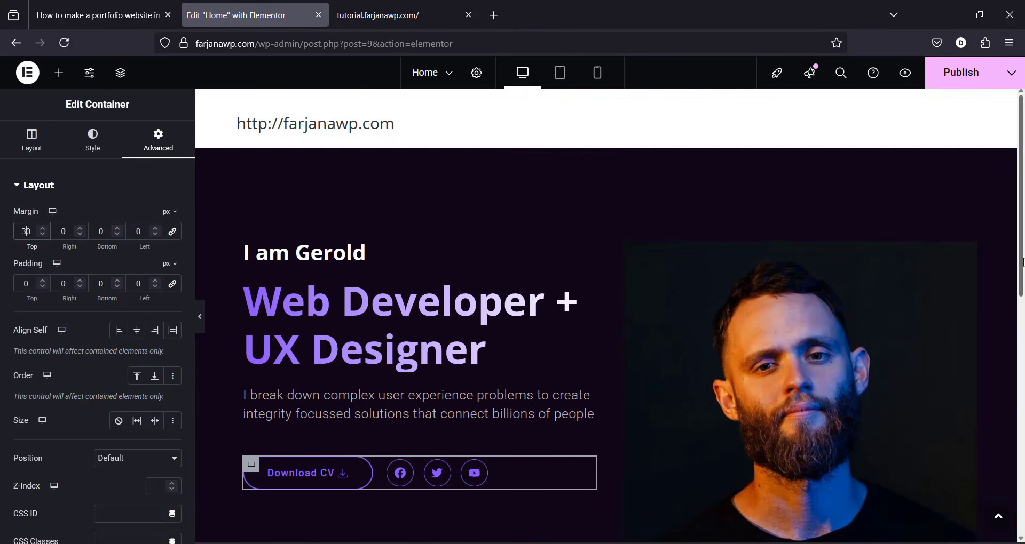
Step: Select the portrait image and set its Style width to 400 px
left_click(796, 341)
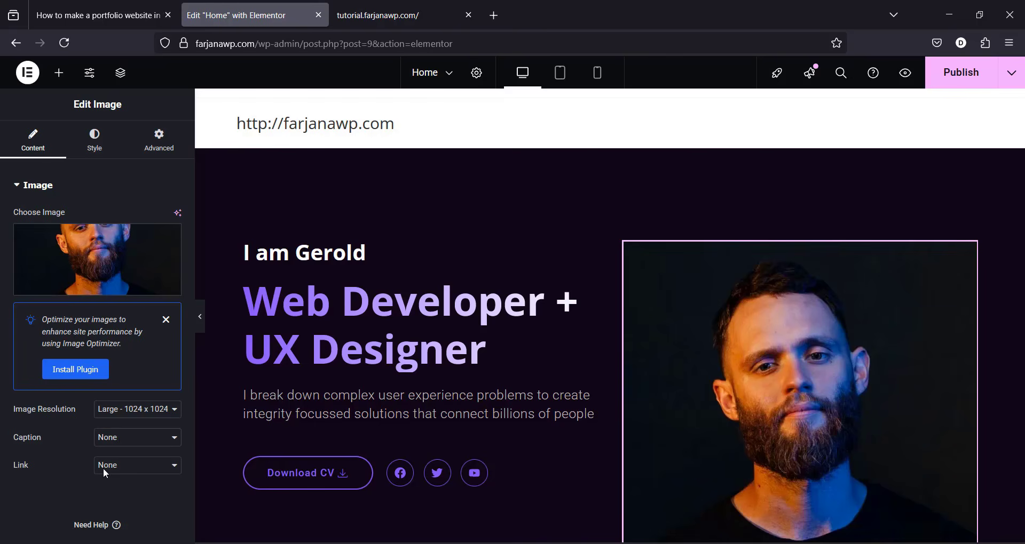
left_click(91, 145)
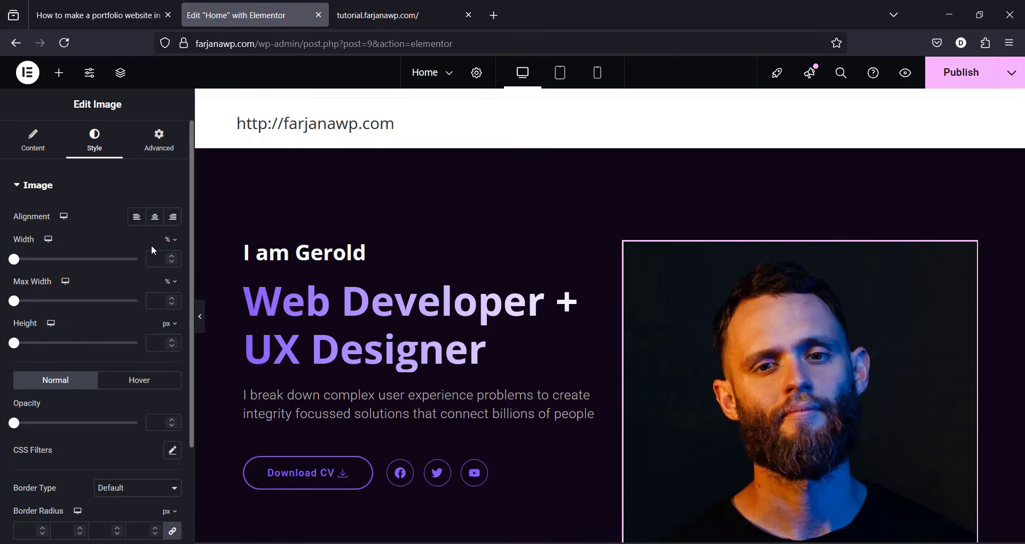
left_click(175, 245)
left_click(171, 241)
left_click_drag(15, 265, 68, 268)
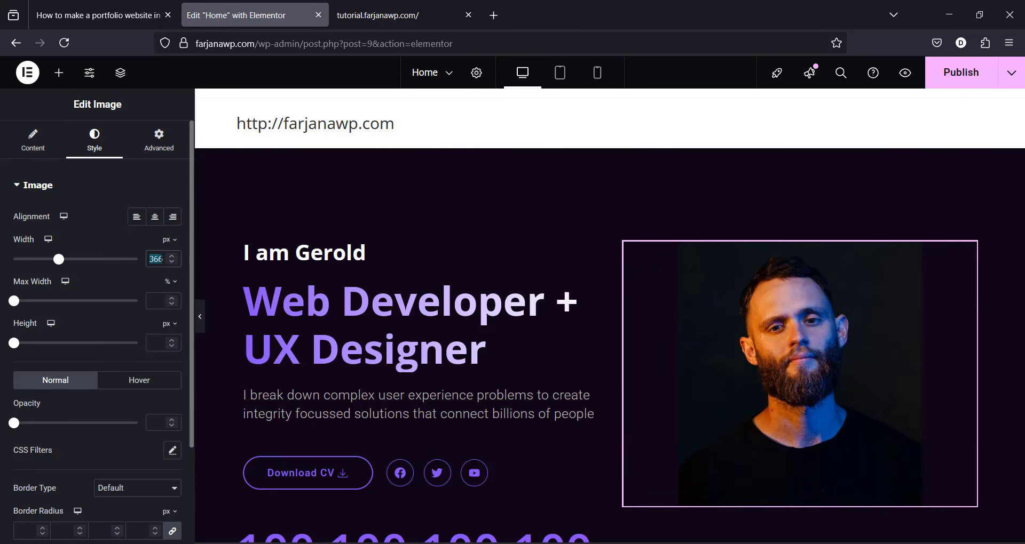
type("400")
scroll(187, 314, "down", 1)
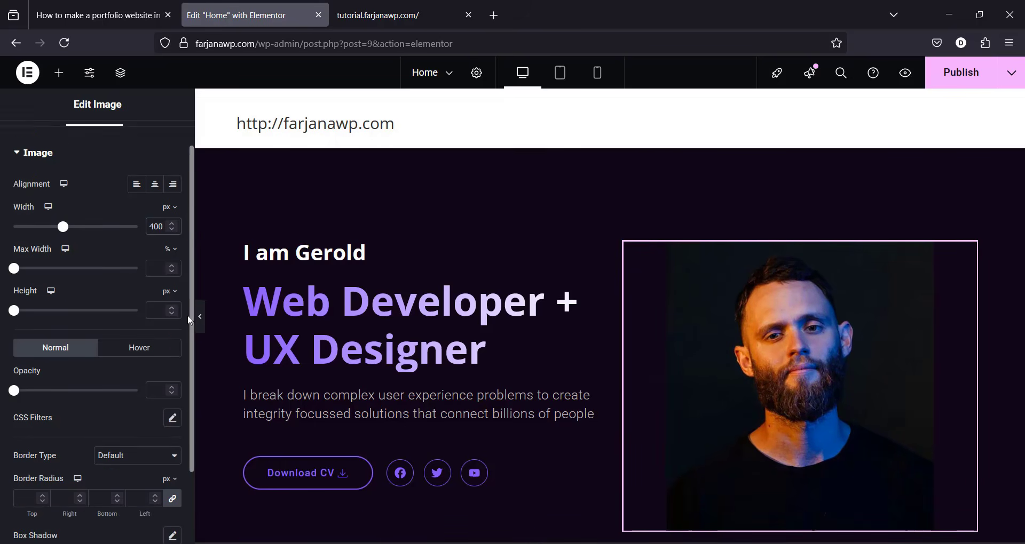
scroll(187, 314, "down", 3)
Step: Give the portrait image a solid 4 px border, checking the live demo site for reference
left_click(119, 364)
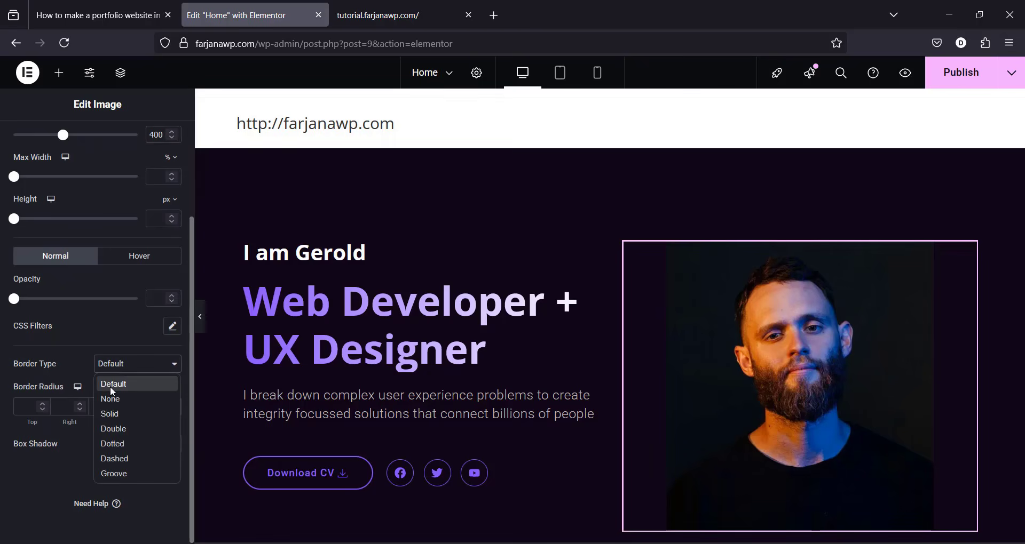
left_click(113, 415)
left_click(366, 15)
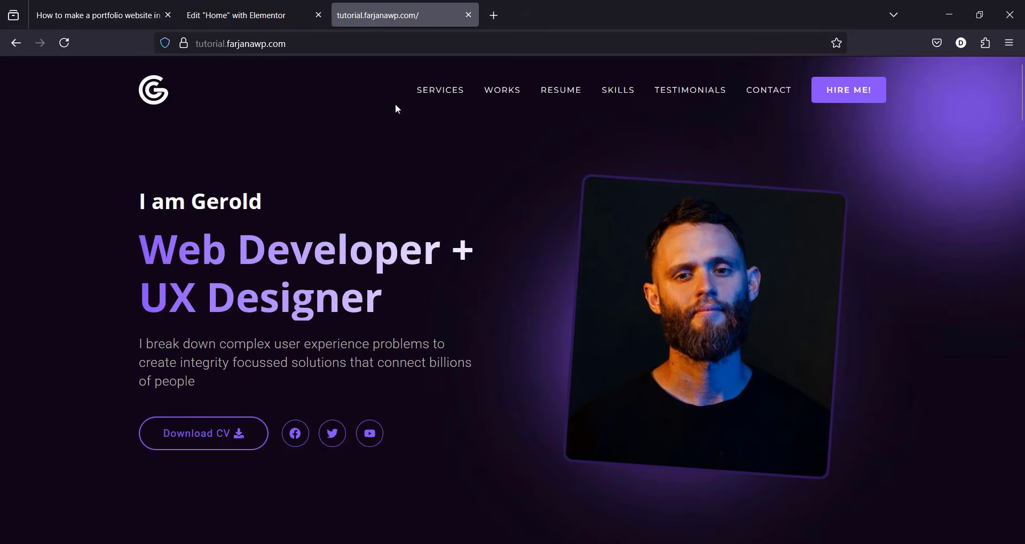
left_click(263, 7)
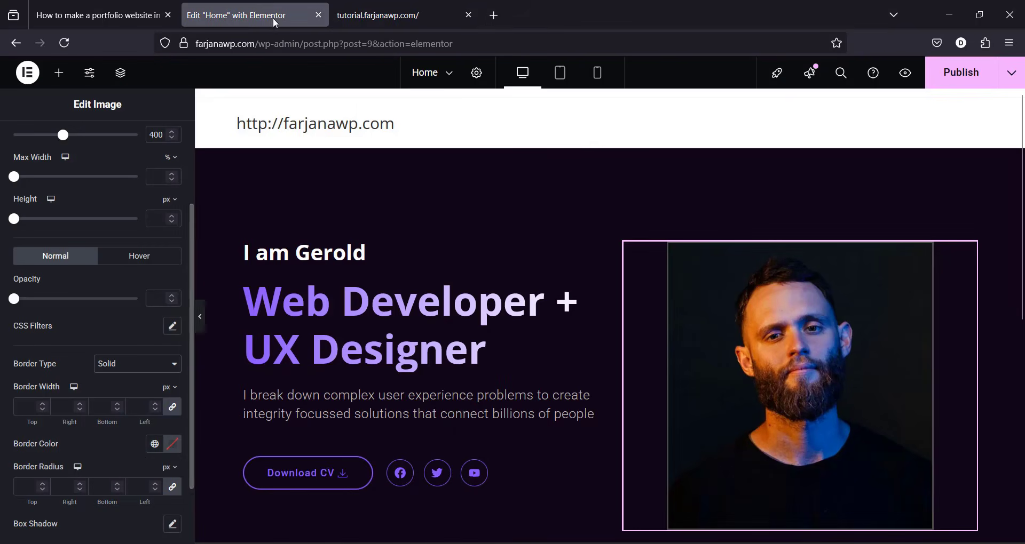
left_click(400, 15)
left_click(251, 15)
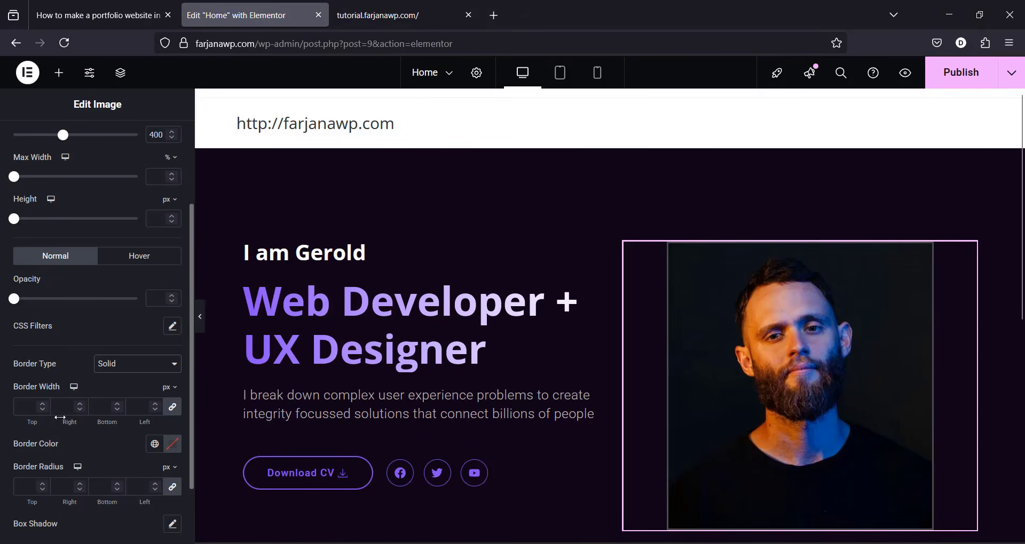
left_click(24, 407)
type("4")
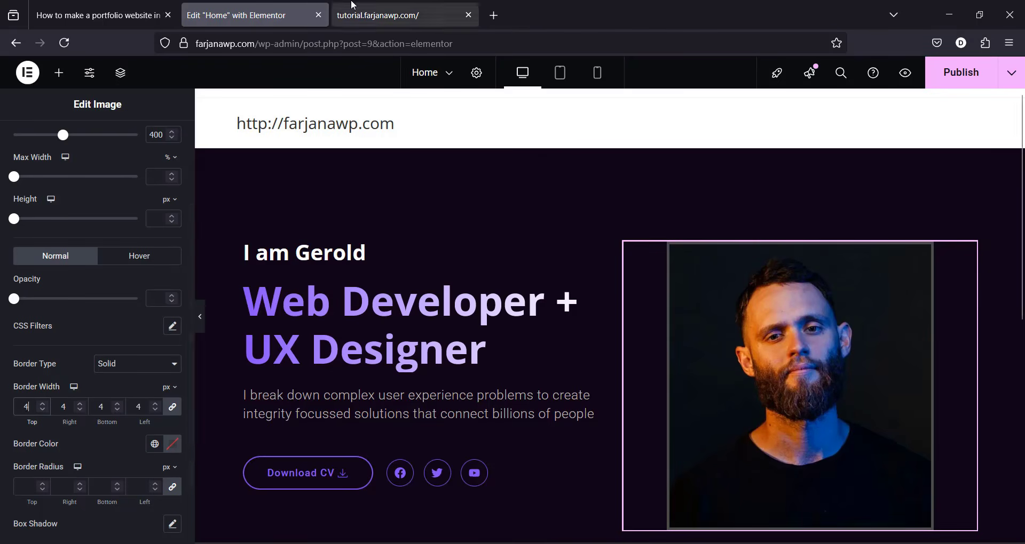
Step: Colour the image border with global dark_purple and round its corners with a border radius
left_click(352, 6)
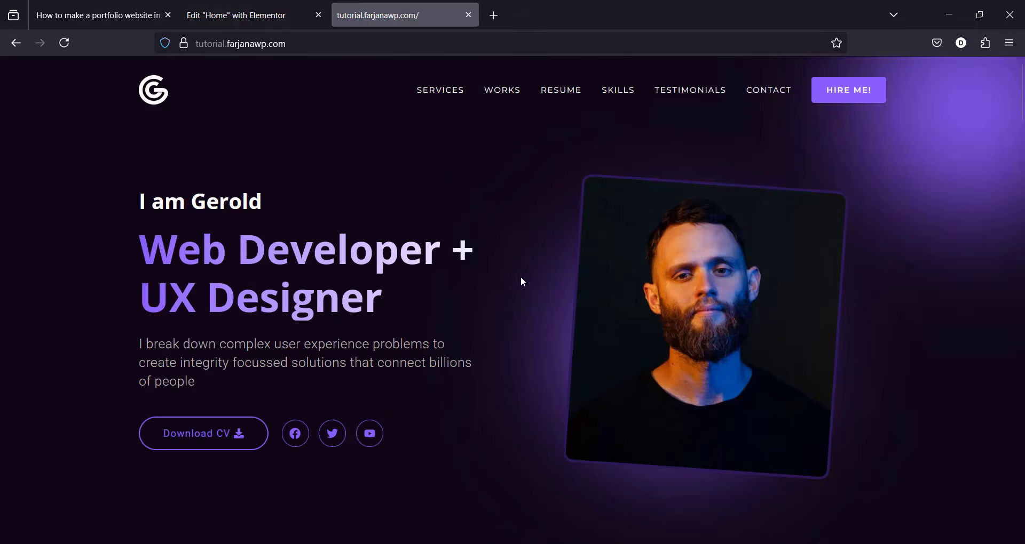
left_click(270, 6)
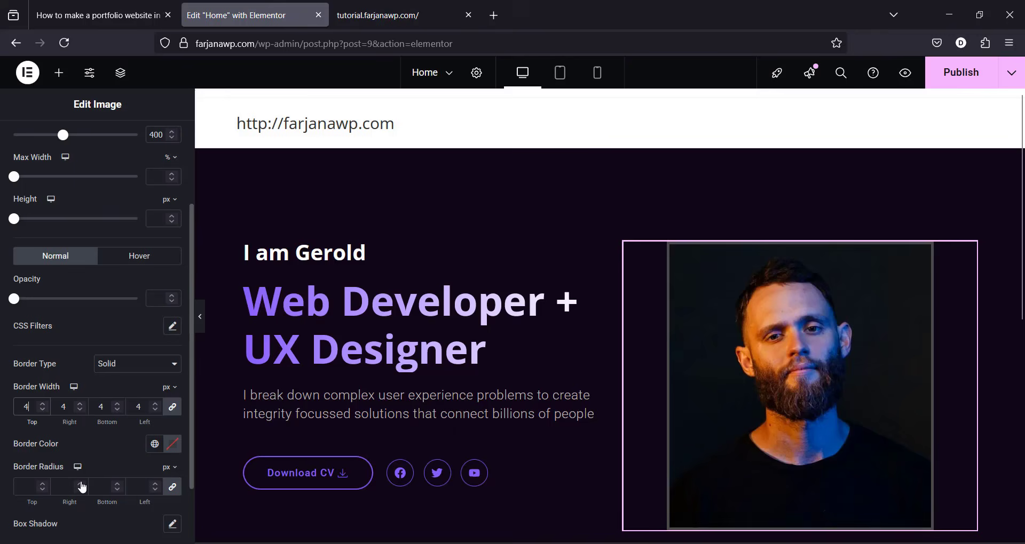
left_click(156, 444)
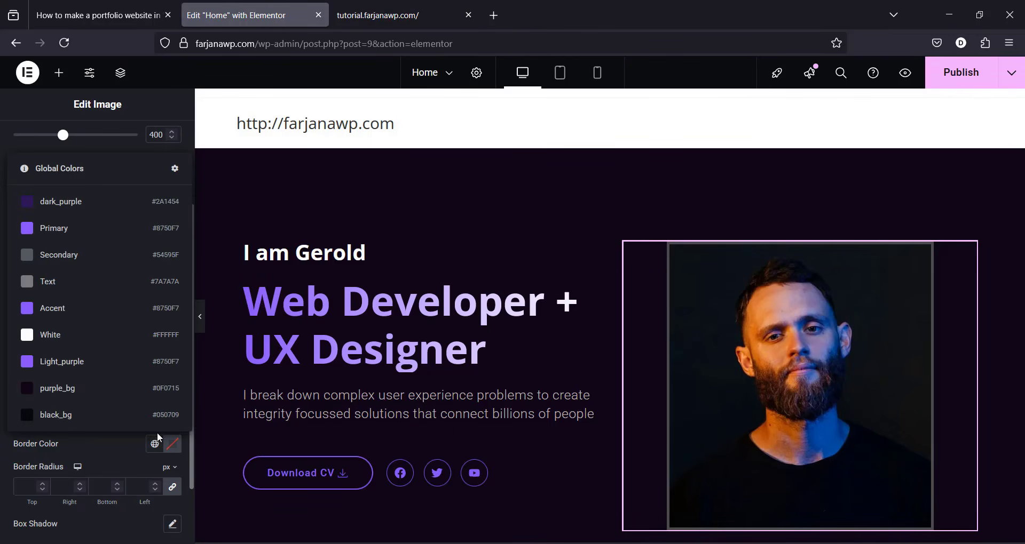
left_click(87, 202)
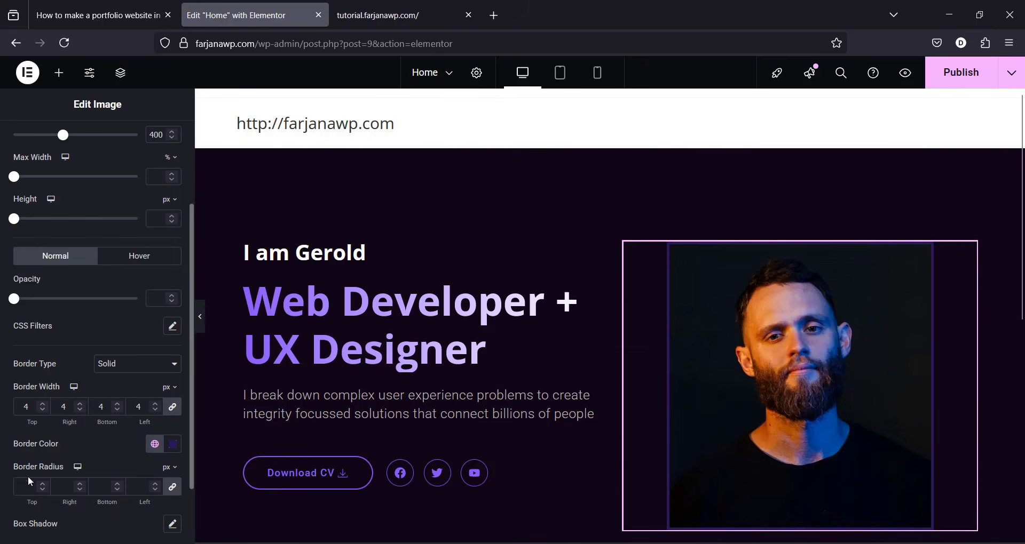
left_click(62, 488)
type("10")
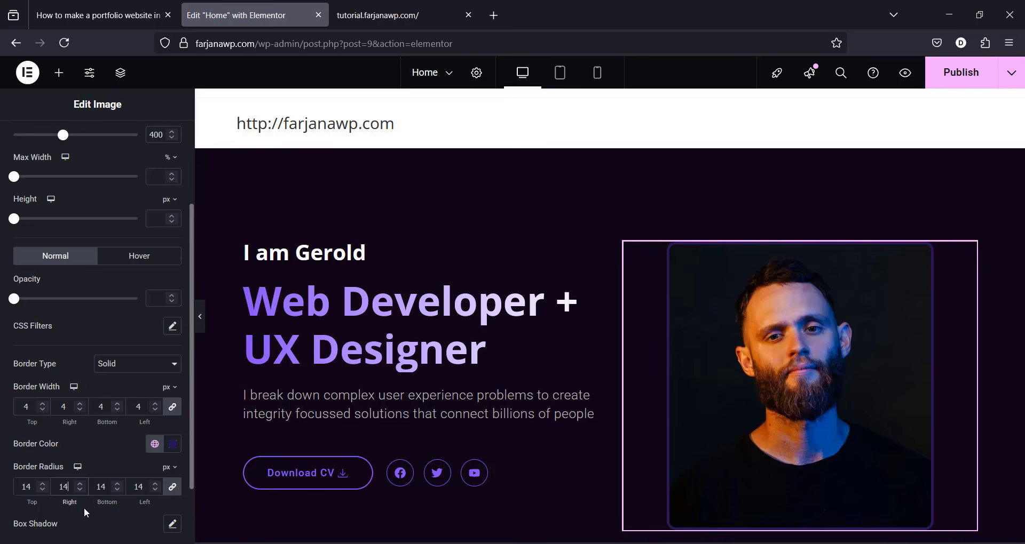
scroll(190, 235, "up", 3)
scroll(191, 125, "up", 2)
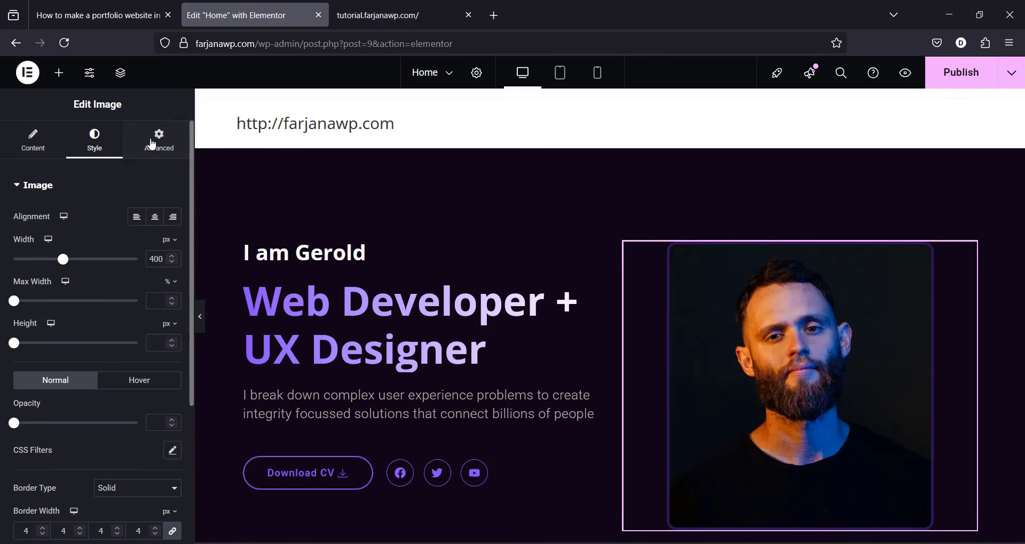
Step: Add the CSS class img_hover_color to the portrait in its Advanced settings
left_click(158, 140)
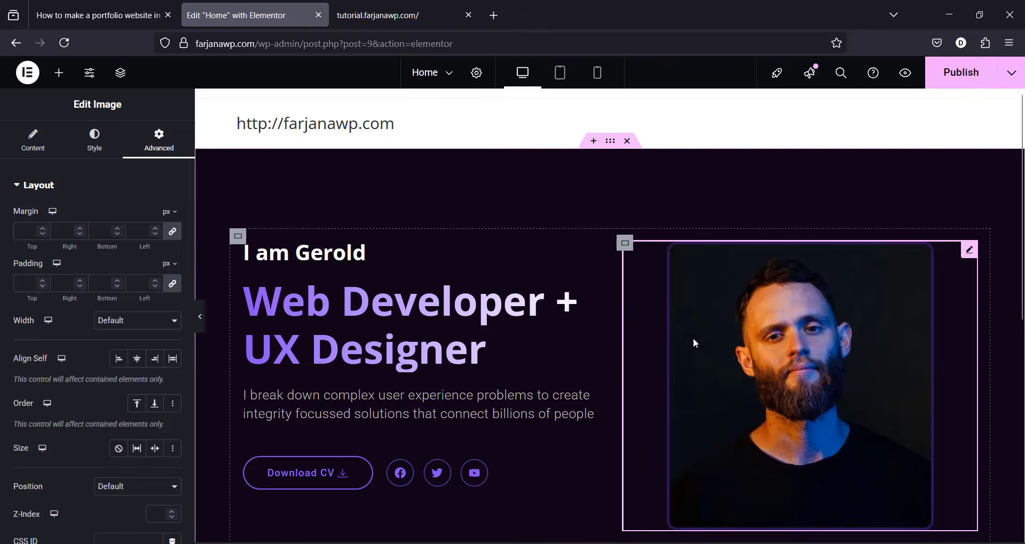
key("ctrl+Tab")
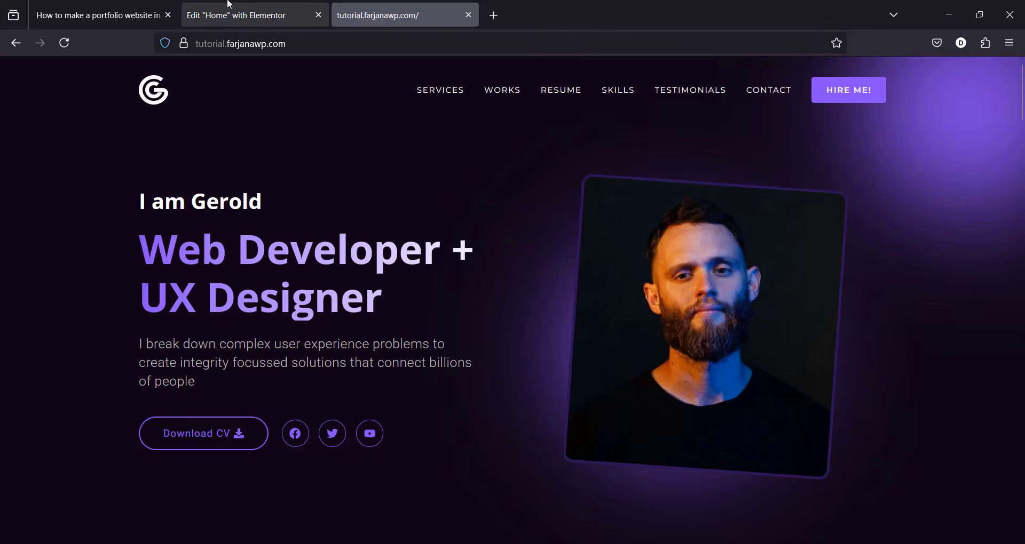
left_click(238, 15)
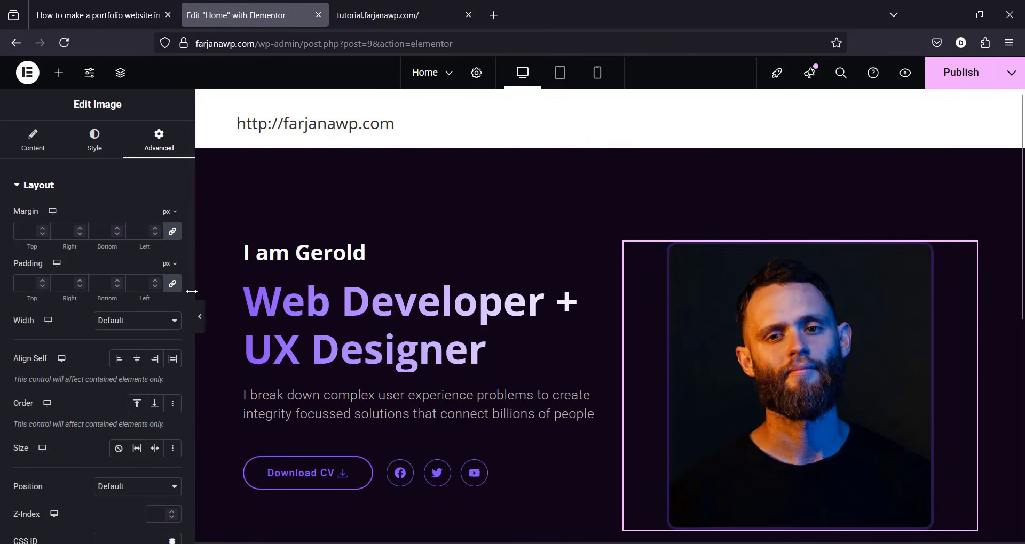
scroll(191, 290, "down", 4)
left_click(107, 362)
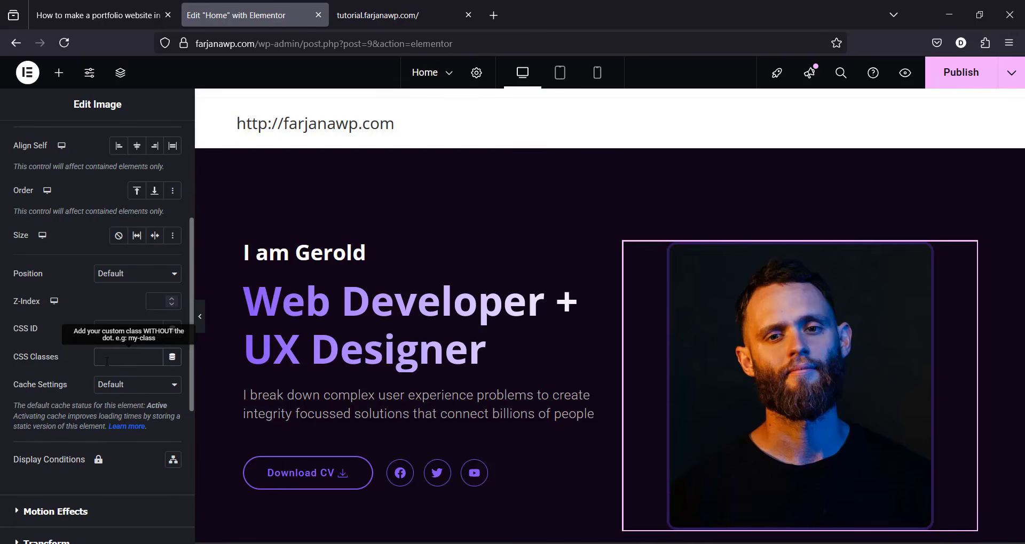
type("img")
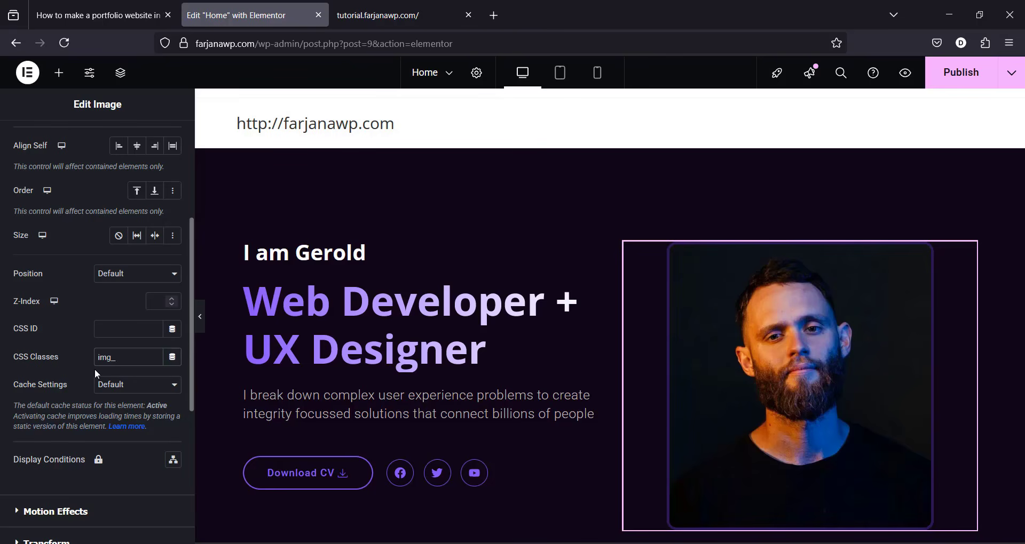
type("_hover_color")
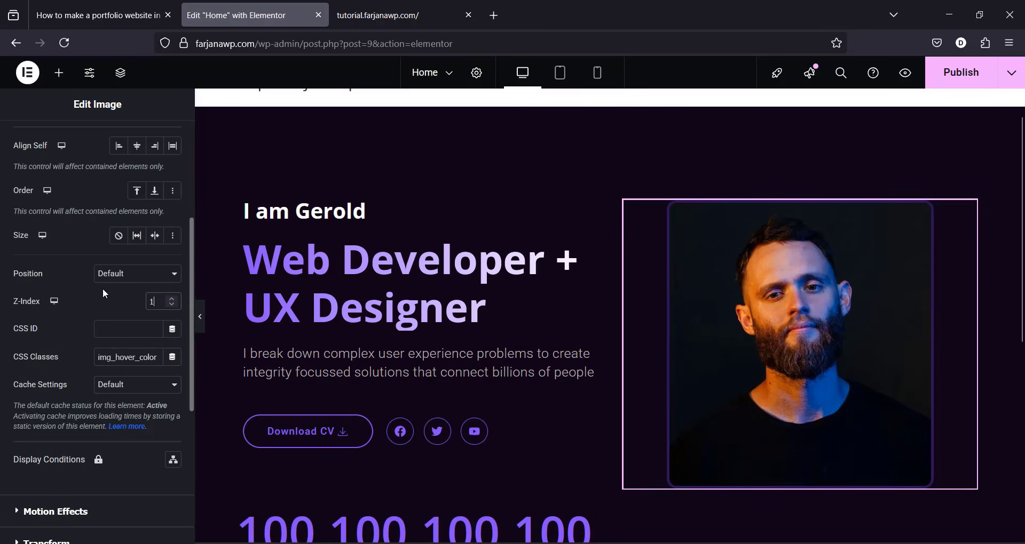
scroll(103, 289, "up", 3)
Step: Try a custom pixel width for the photo, then set its Width back to Default
left_click(121, 240)
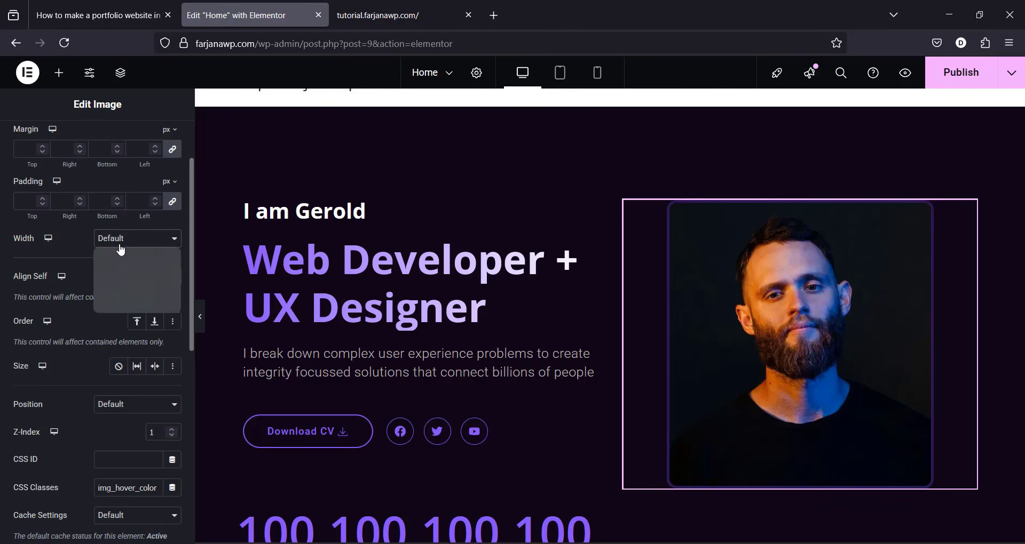
left_click(132, 302)
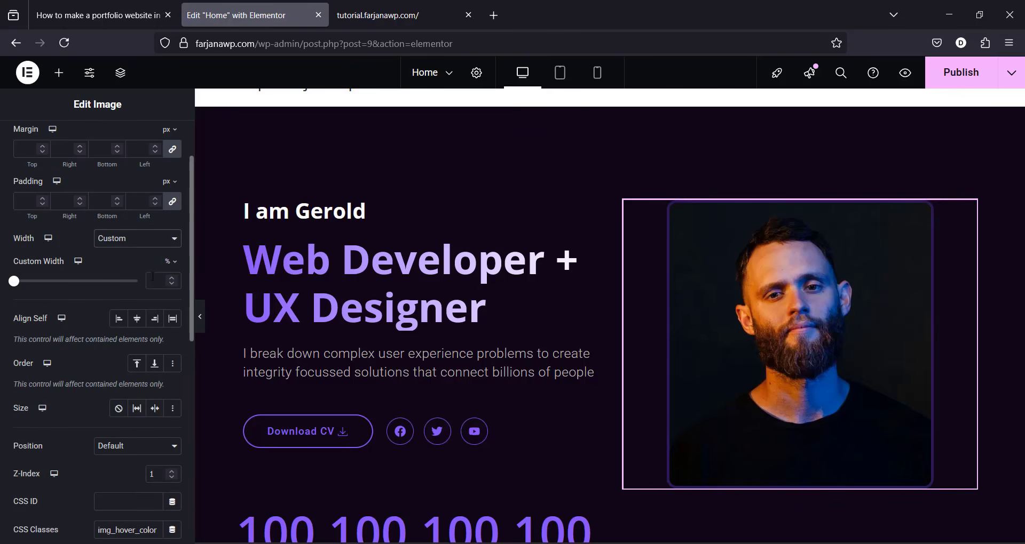
left_click(170, 262)
left_click(170, 271)
left_click_drag(18, 289, 66, 281)
left_click(136, 244)
left_click(122, 260)
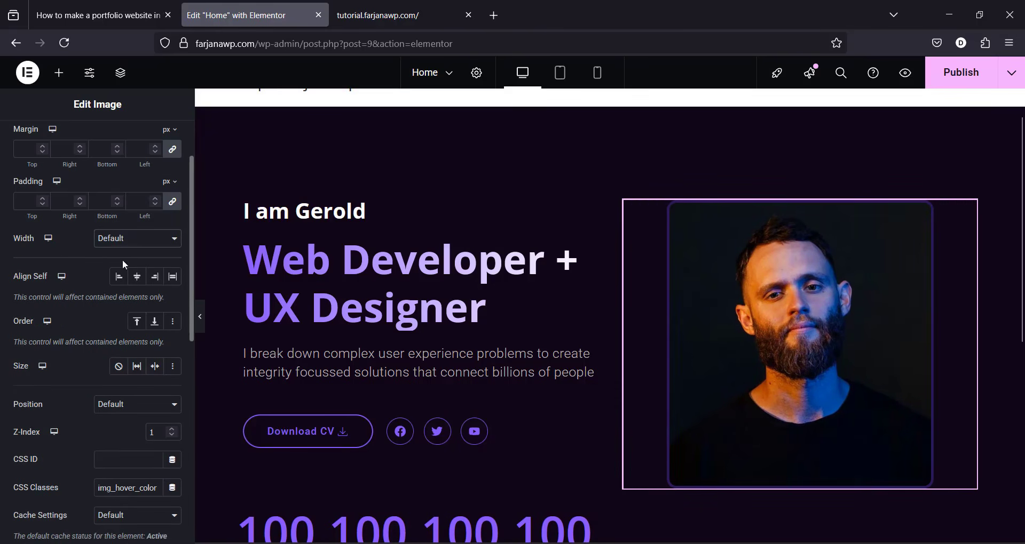
Step: Publish the home page and check it in the preview tab before returning to the editor
left_click(956, 79)
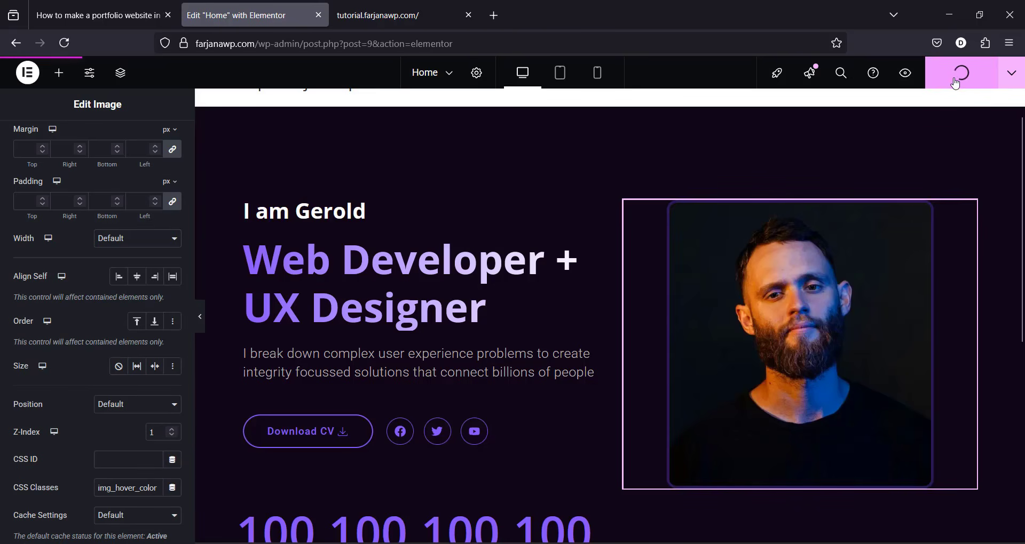
left_click(904, 76)
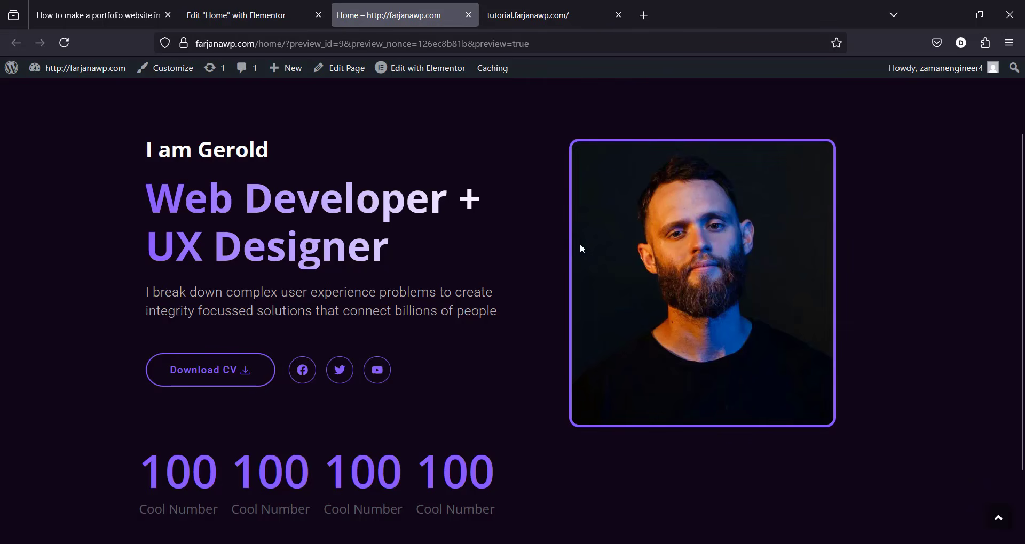
left_click(251, 15)
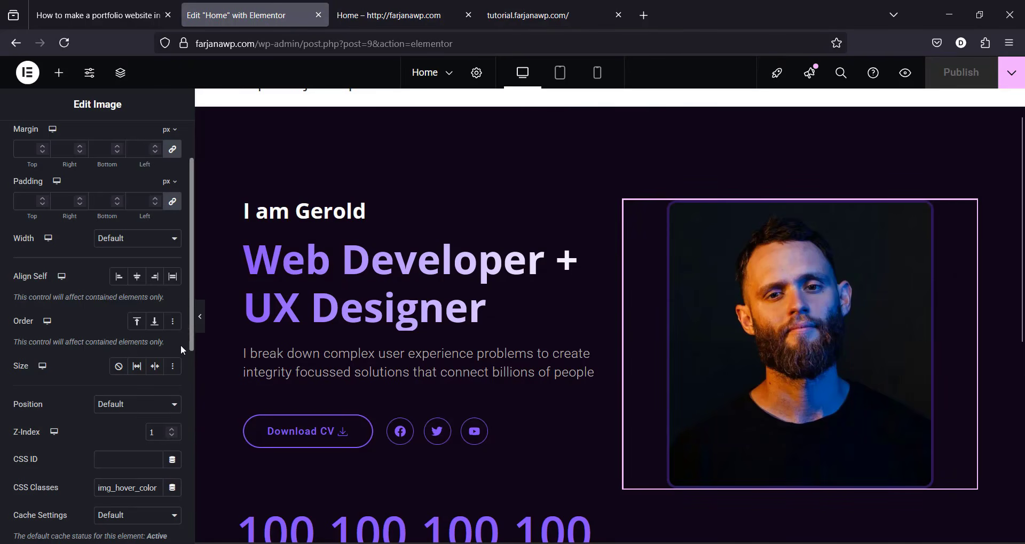
scroll(160, 374, "down", 6)
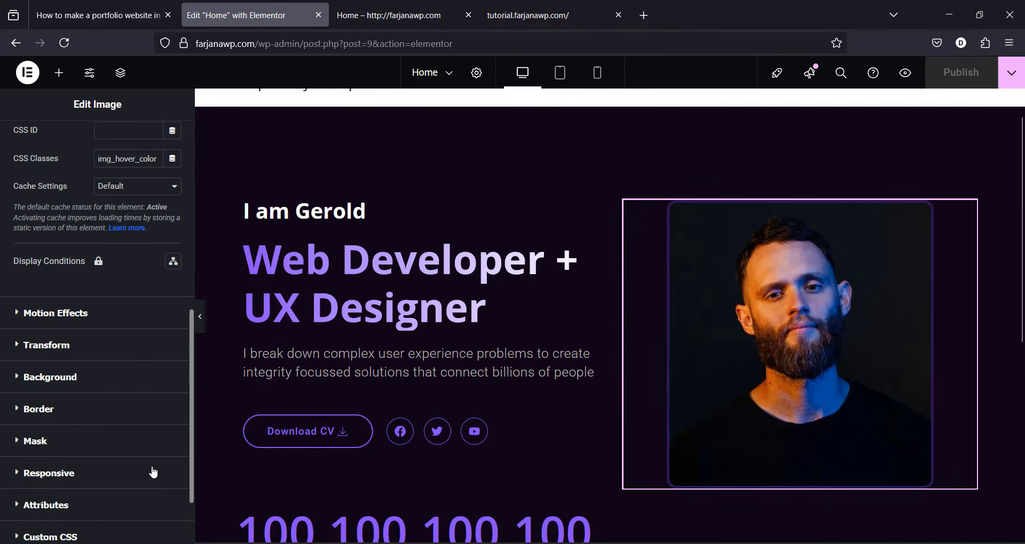
Step: Rotate the photo 4 degrees normally and set its hover rotation to 0
left_click(107, 347)
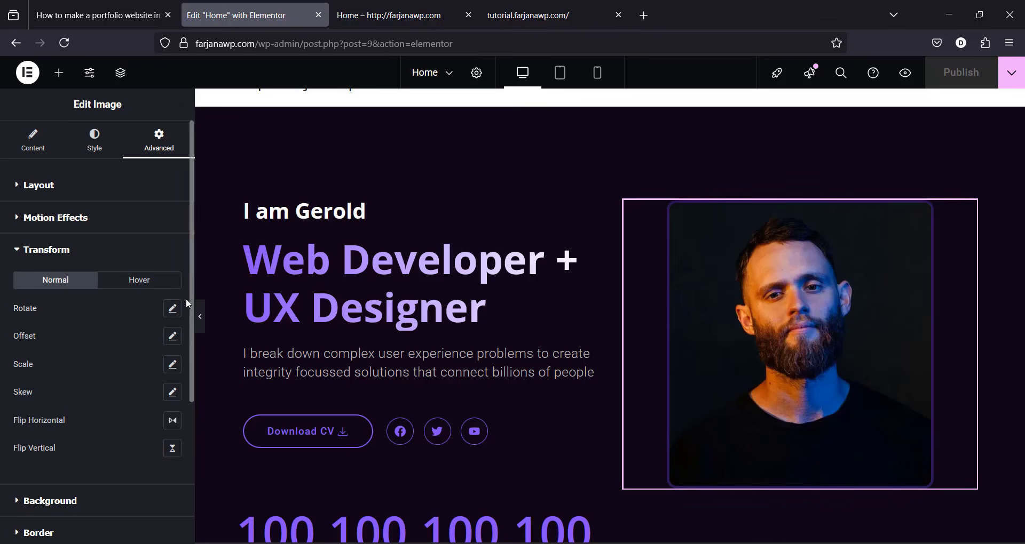
left_click(172, 308)
left_click_drag(75, 361, 76, 361)
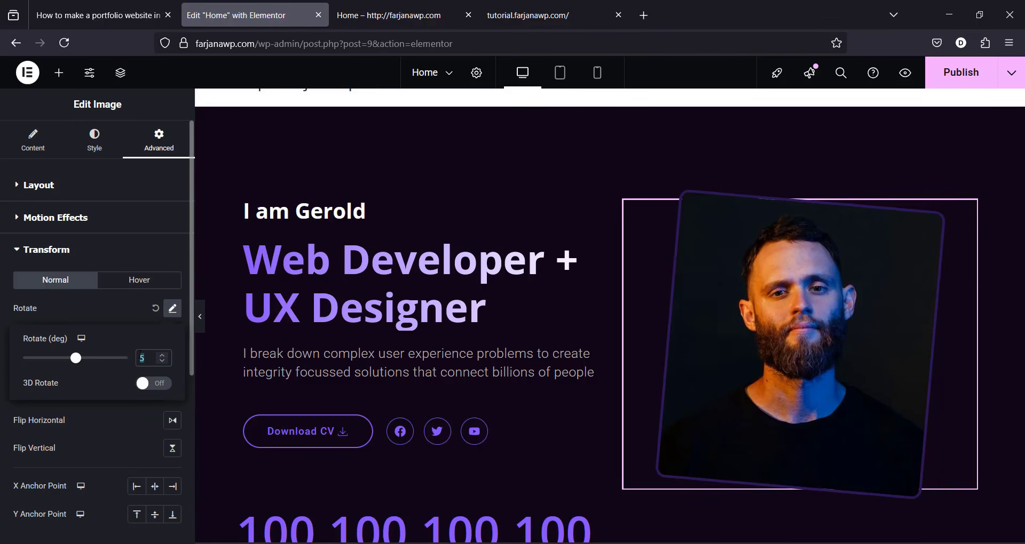
type("4")
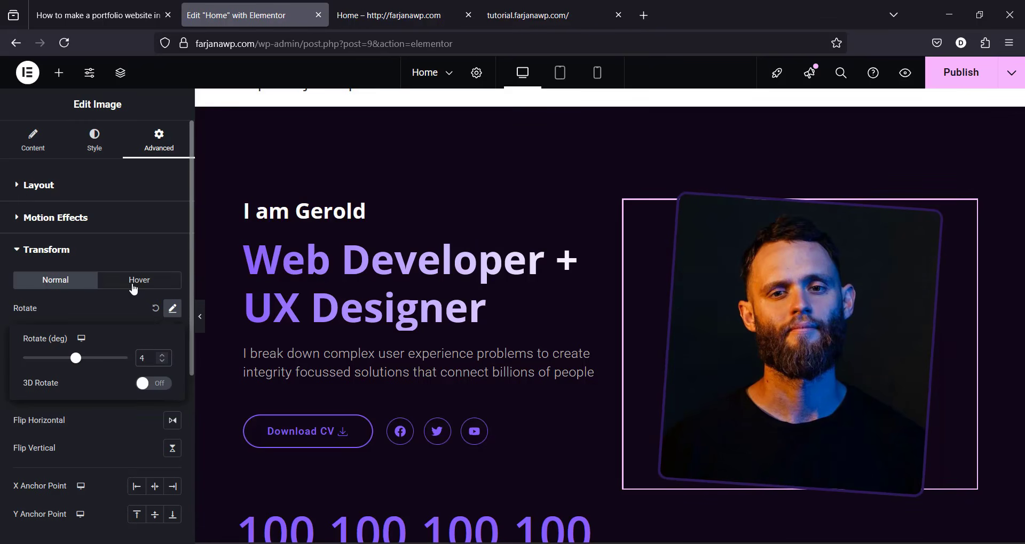
left_click(133, 284)
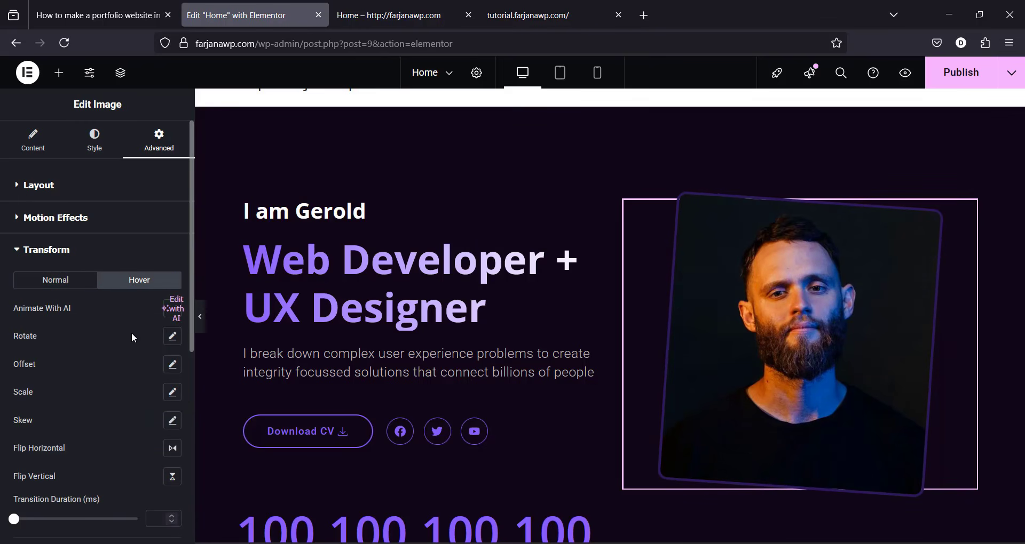
left_click(172, 336)
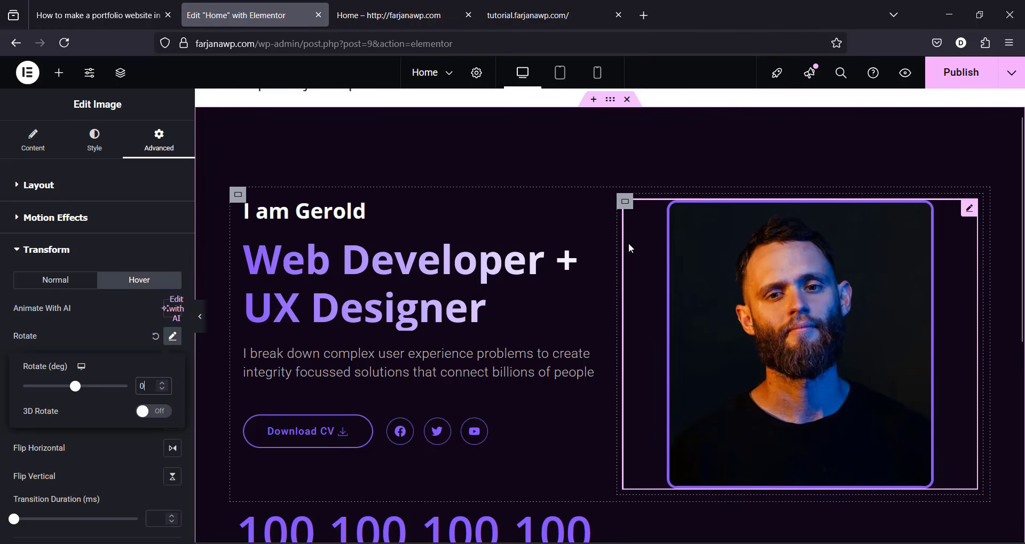
key("ctrl+Tab")
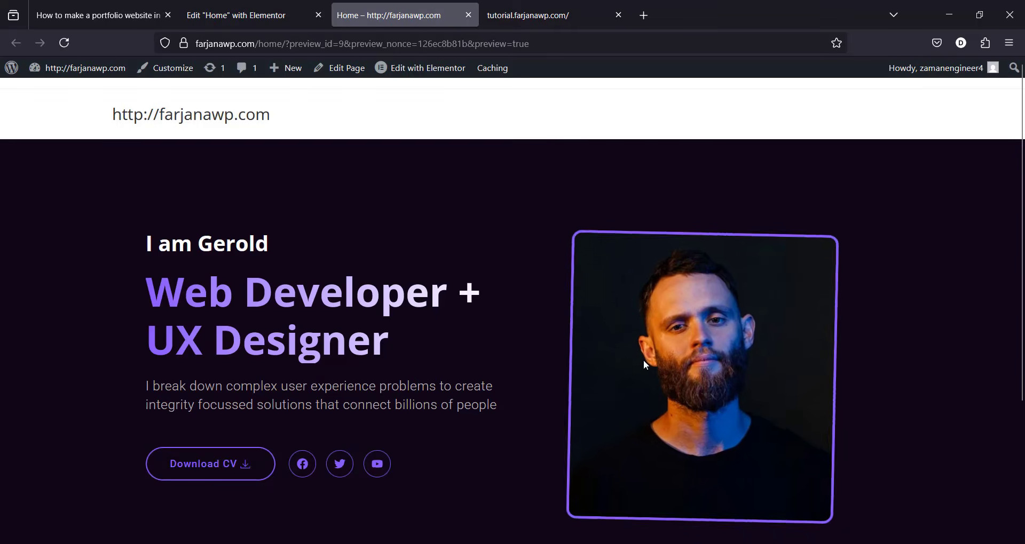
left_click(235, 15)
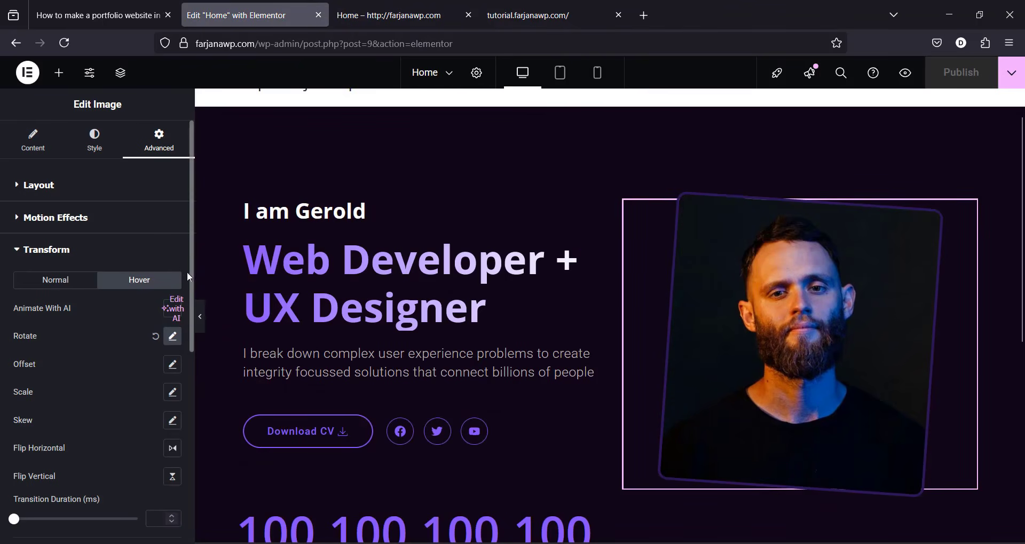
Step: Give the photo a Custom layout width of 425 px
left_click(135, 187)
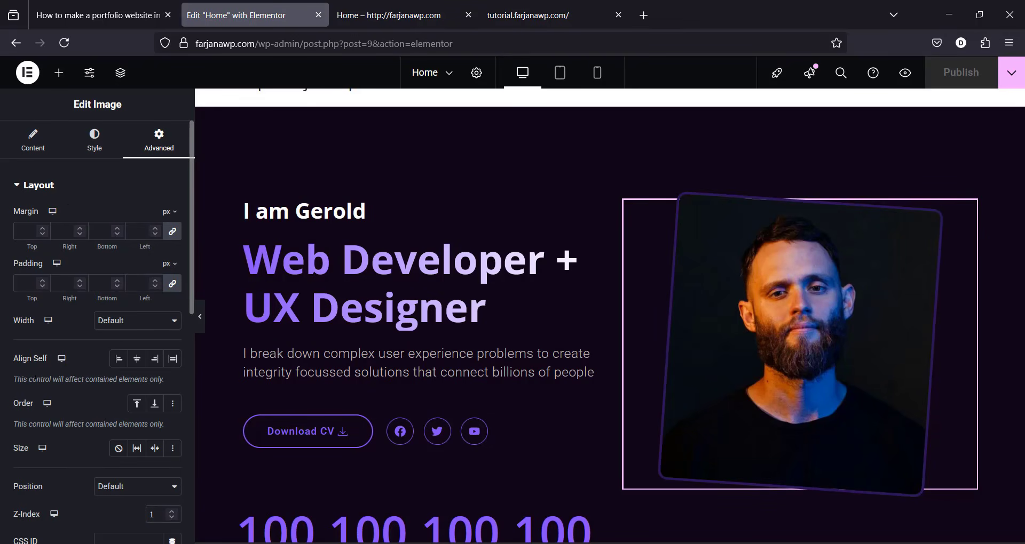
left_click(123, 322)
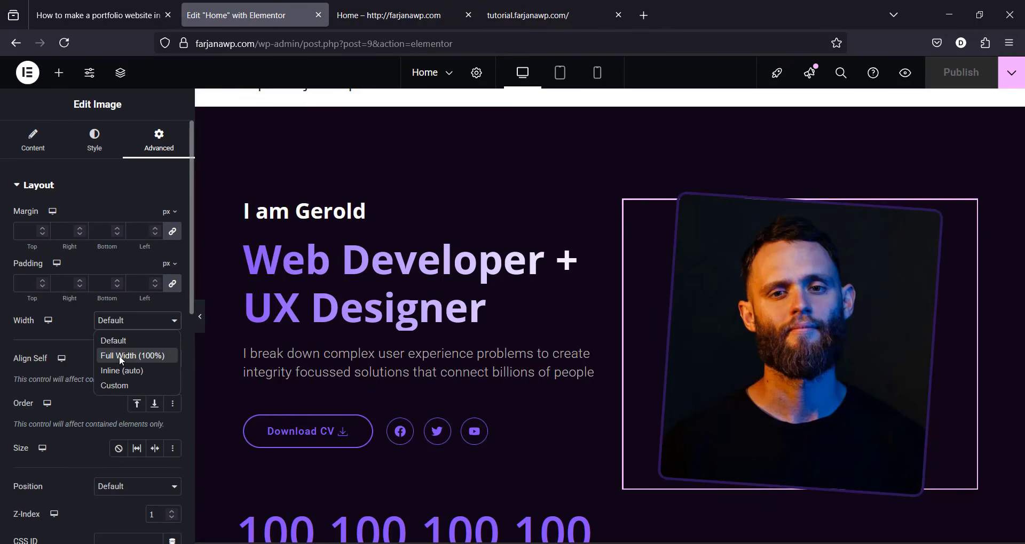
left_click(111, 387)
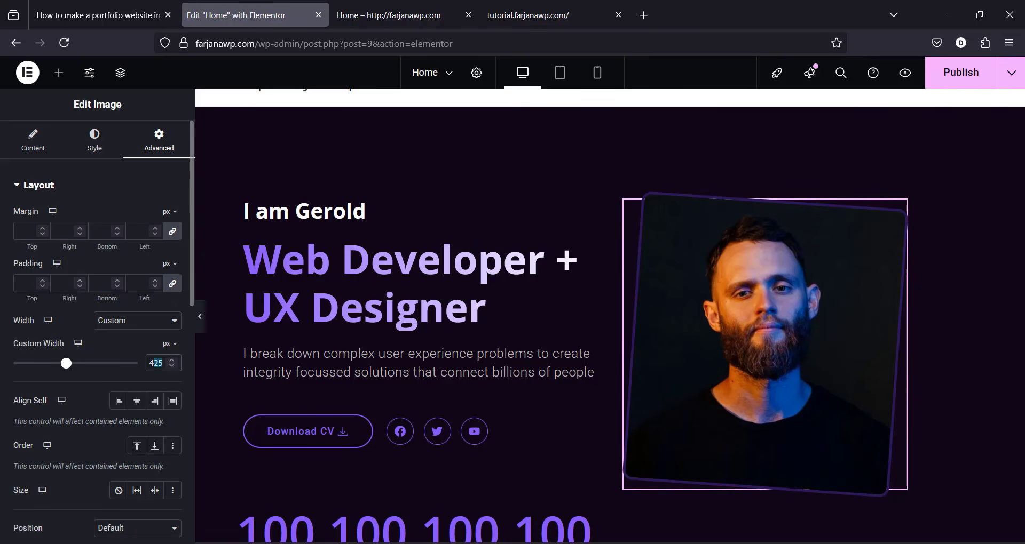
left_click(100, 153)
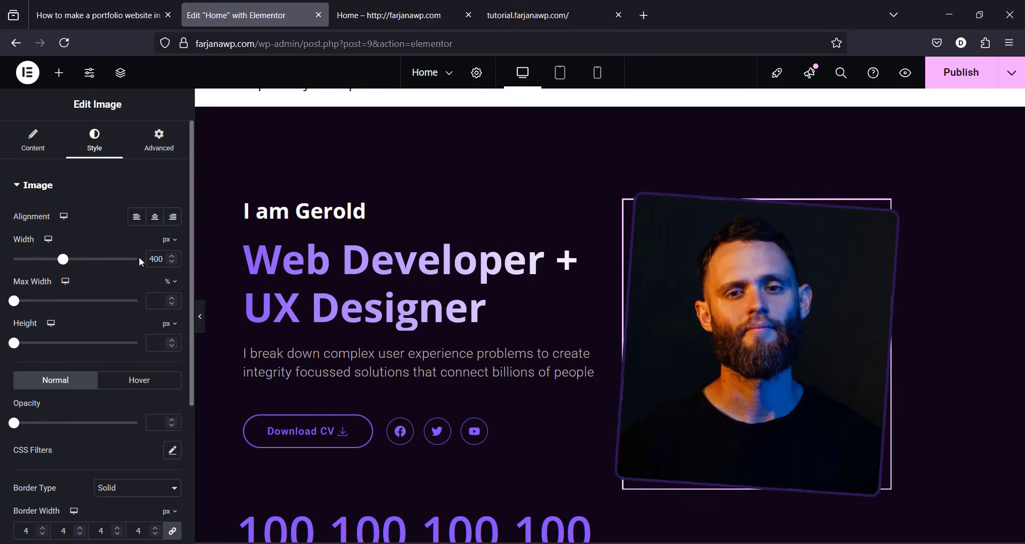
Step: Clear the image's own width and centre the photo in its column with Align Self Center
key("BackSpace")
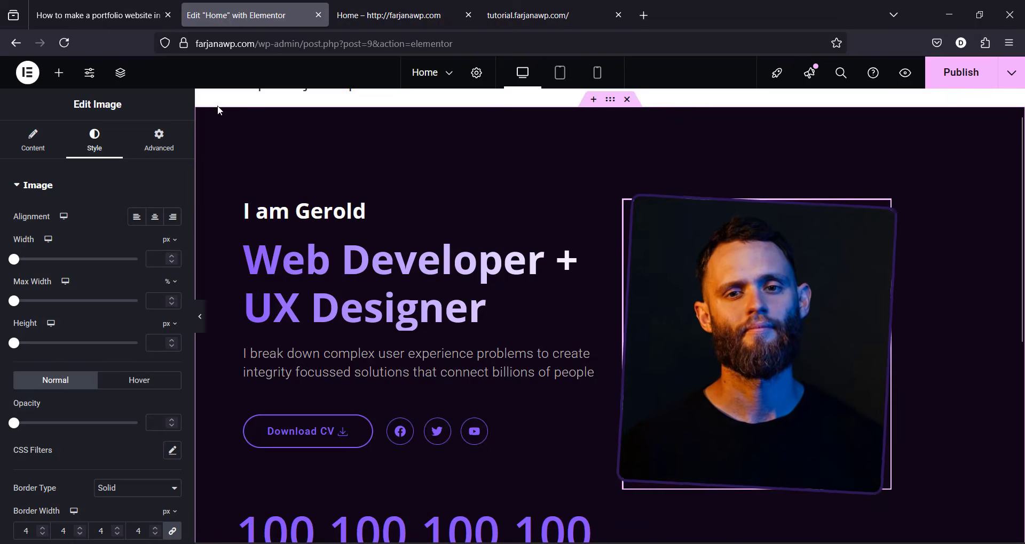
left_click(176, 150)
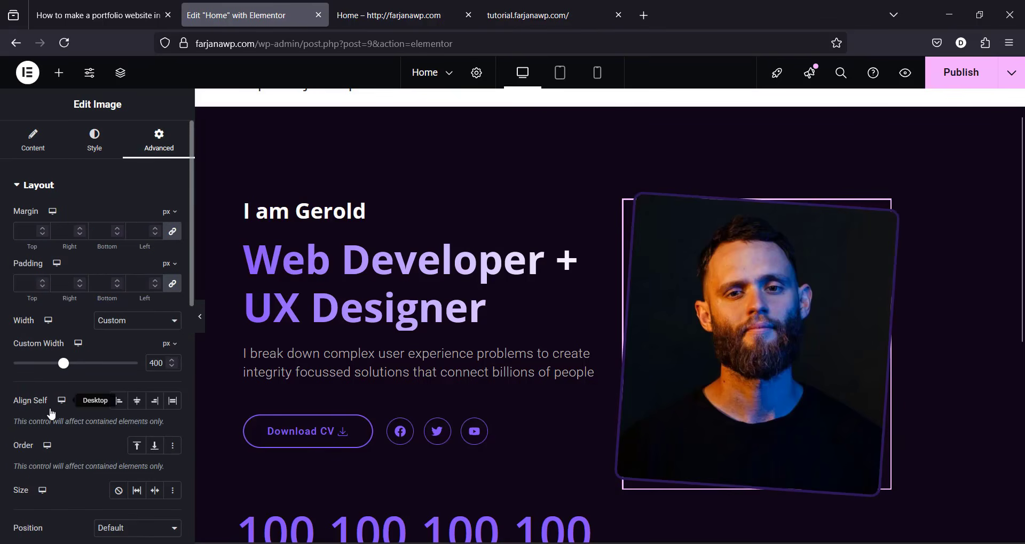
left_click(136, 402)
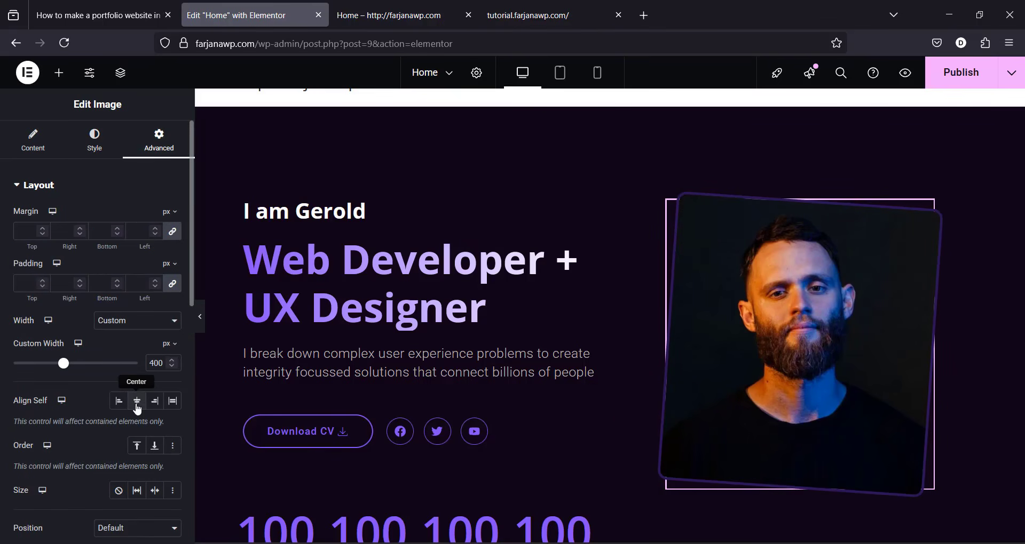
left_click(156, 409)
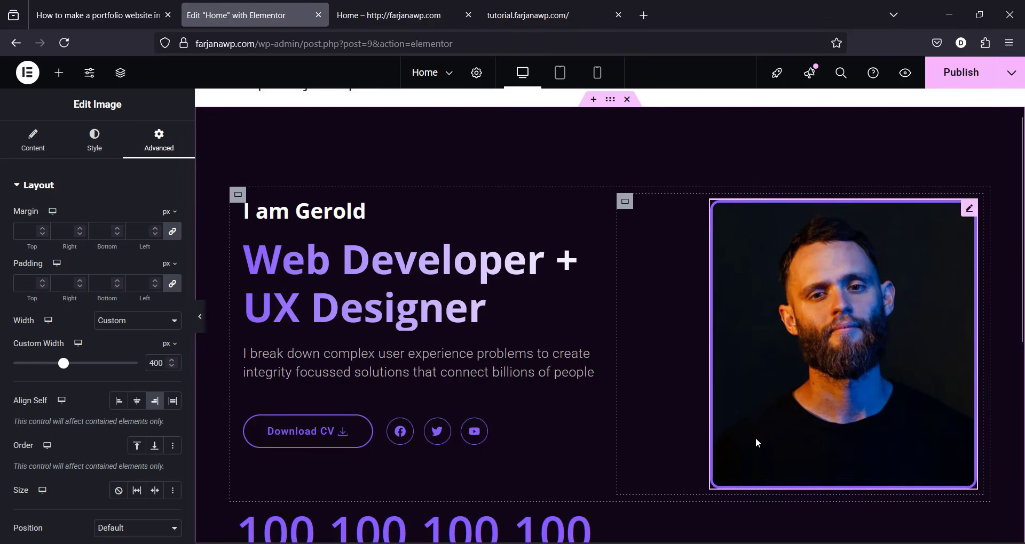
left_click(137, 401)
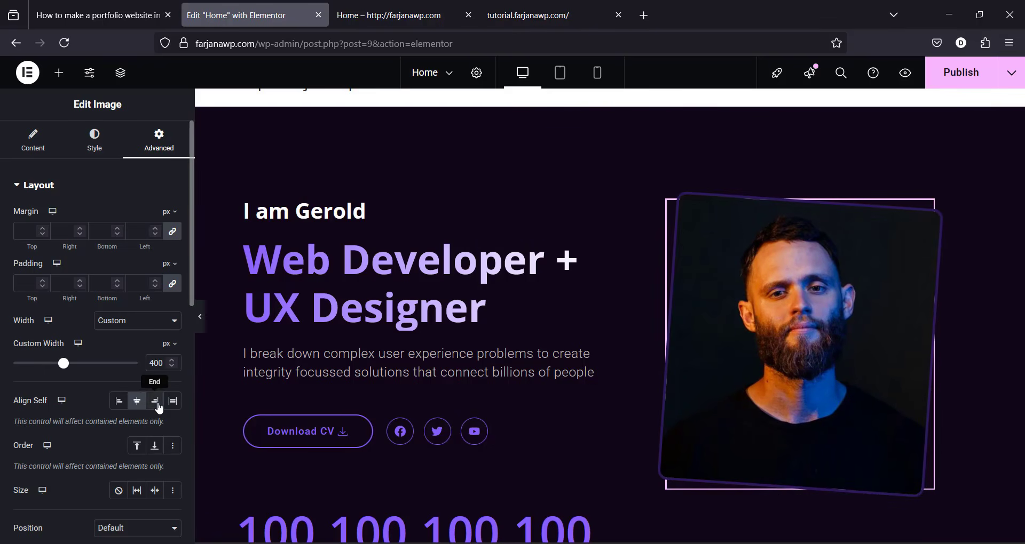
left_click(156, 406)
left_click(137, 401)
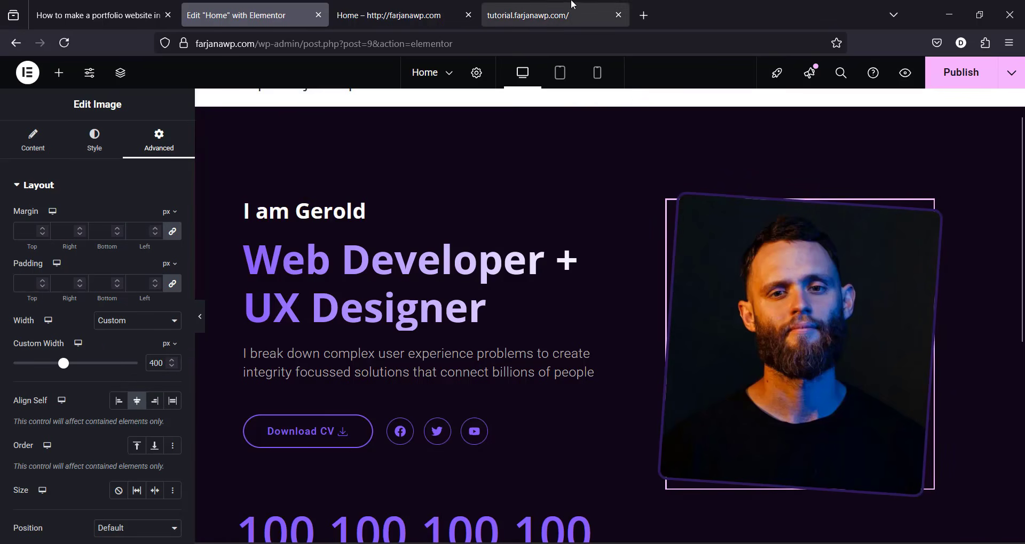
left_click(570, 6)
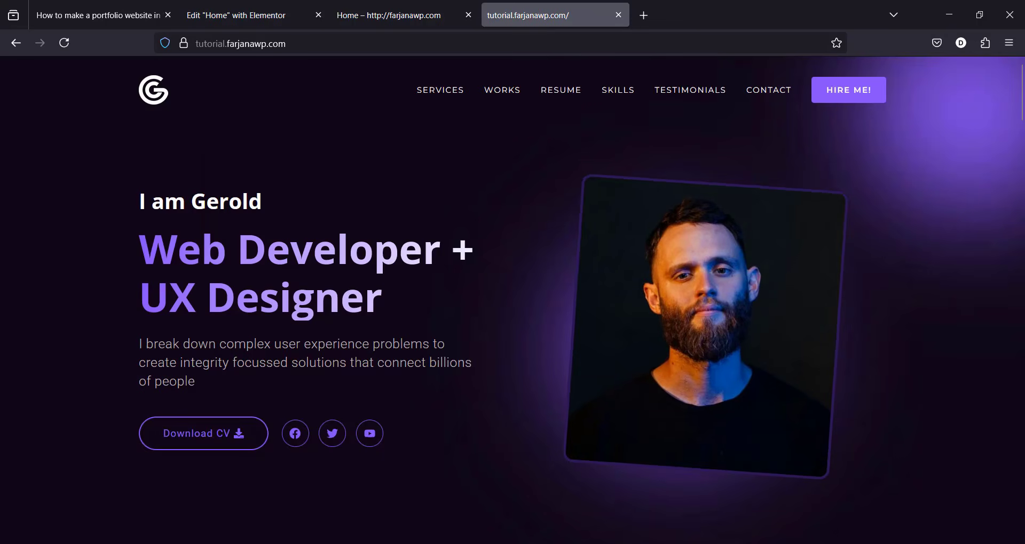
left_click(240, 15)
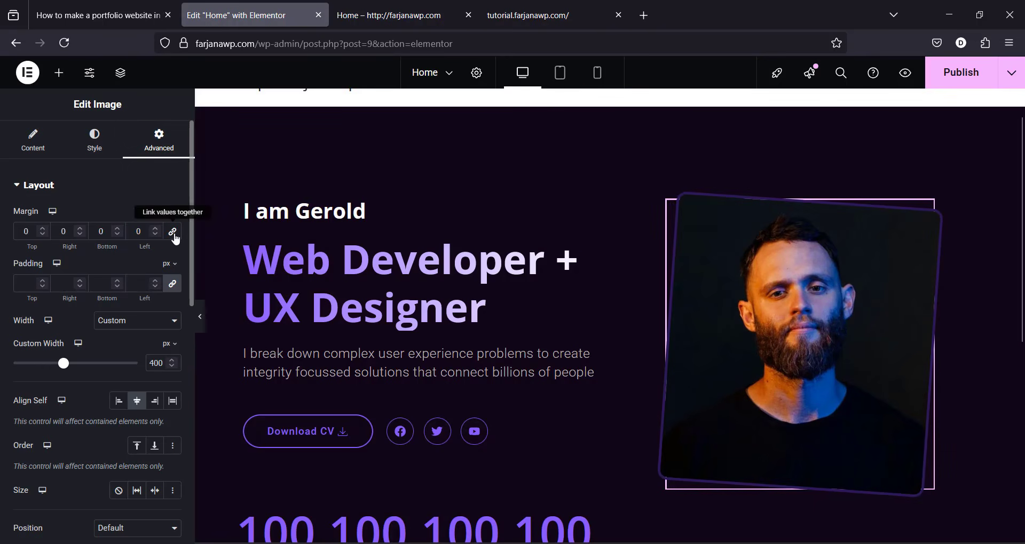
Step: Lift the photo with a -30 px top margin, comparing against the live portfolio page
left_click(37, 235)
type("0")
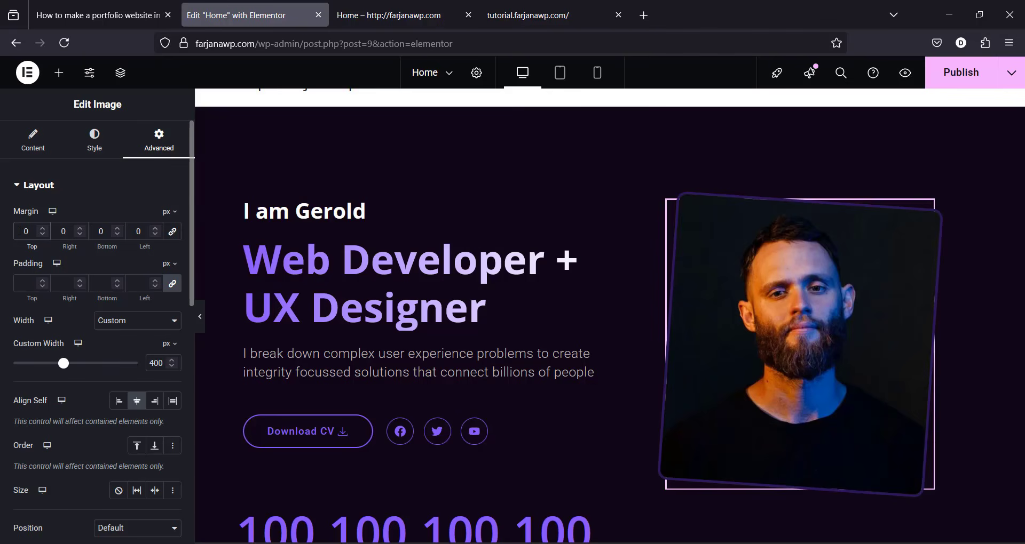
key("BackSpace")
type("-11")
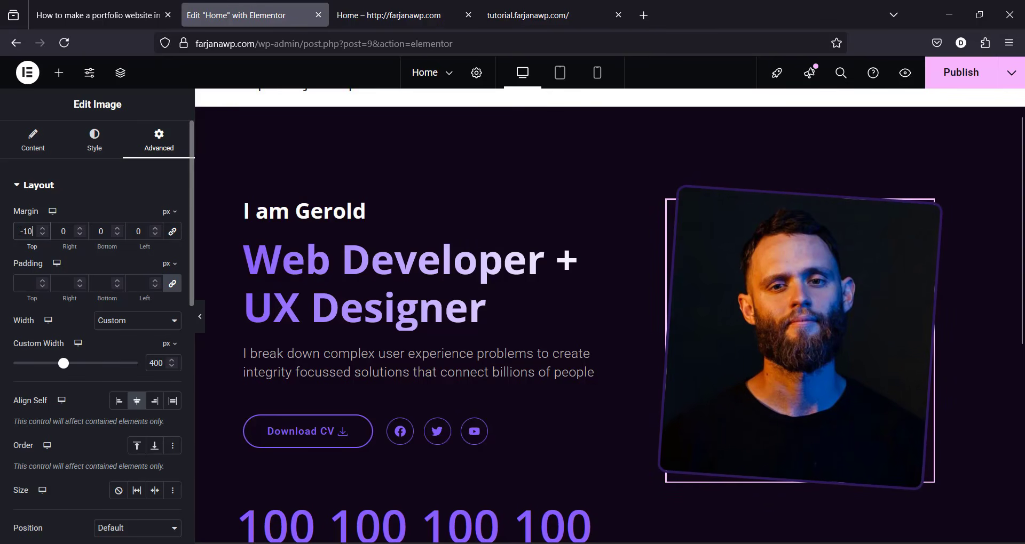
key("Down")
key("Down")
key("Down")
key("Down")
key("Down")
key("Down")
key("Down")
key("Down")
key("Down")
key("Down")
key("Down")
key("Down")
key("Down")
key("Down")
key("Down")
key("Down")
key("Down")
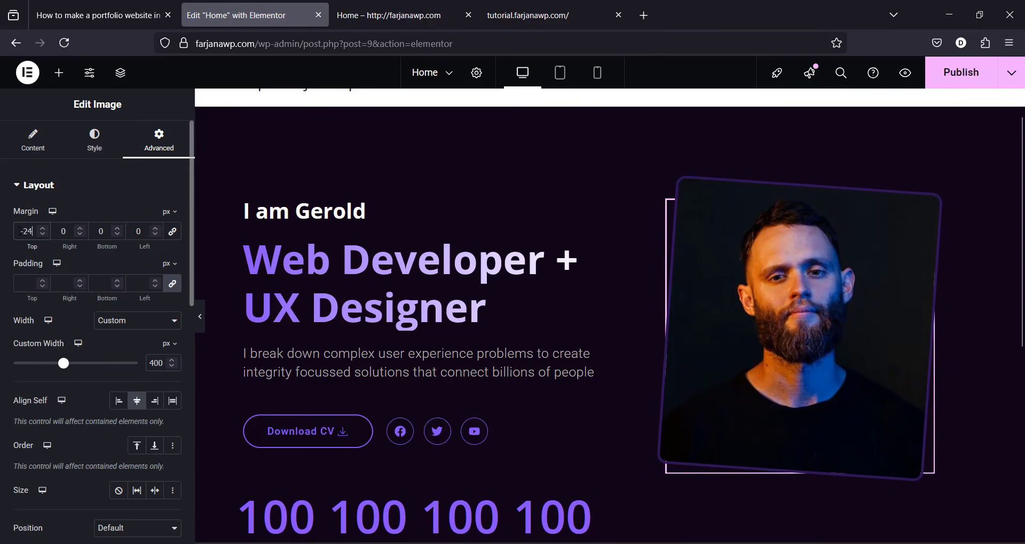
left_click(534, 14)
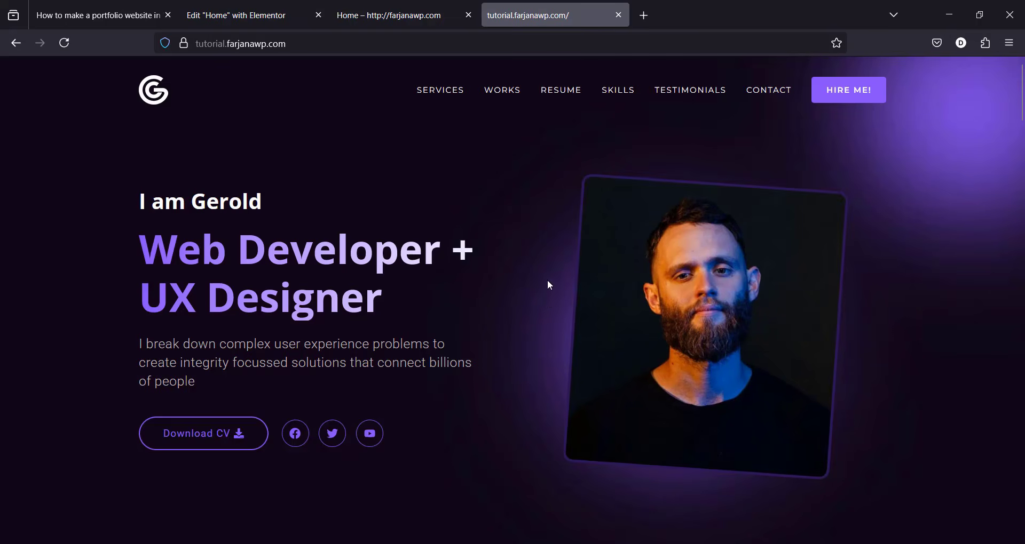
left_click(286, 15)
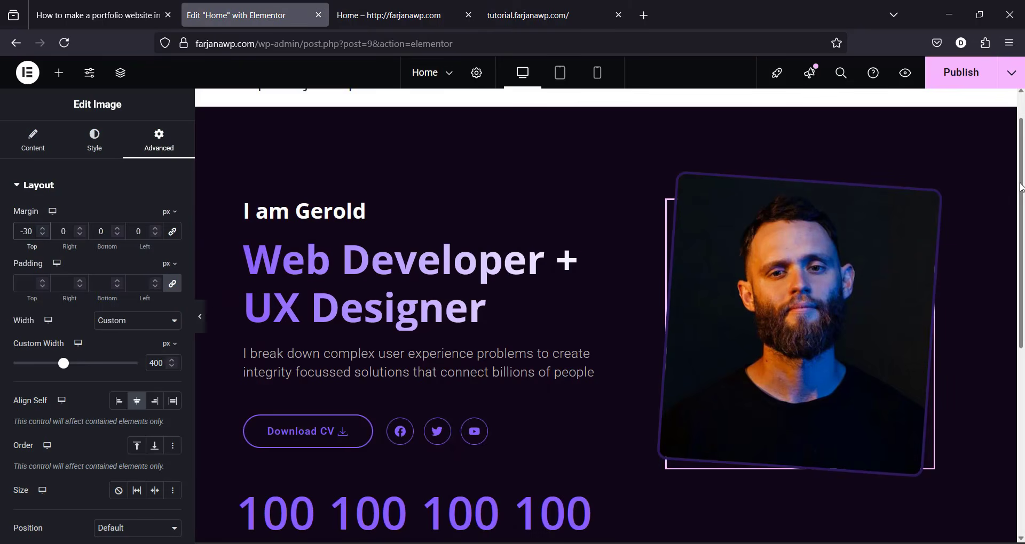
scroll(1021, 187, "down", 3)
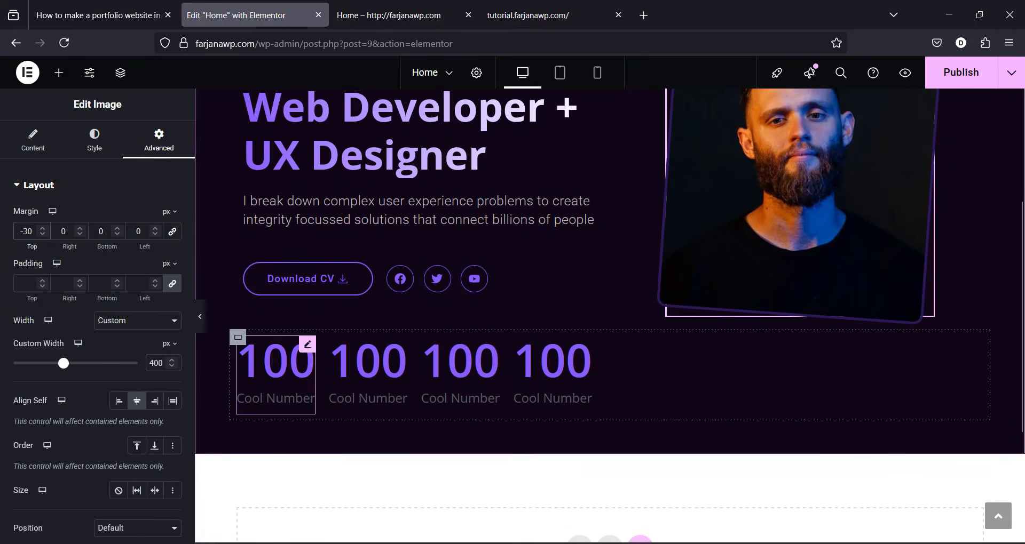
Step: Set the first counter's ending number to 14 and paste 'Years of Experience' as its title
left_click(27, 231)
left_click(274, 377)
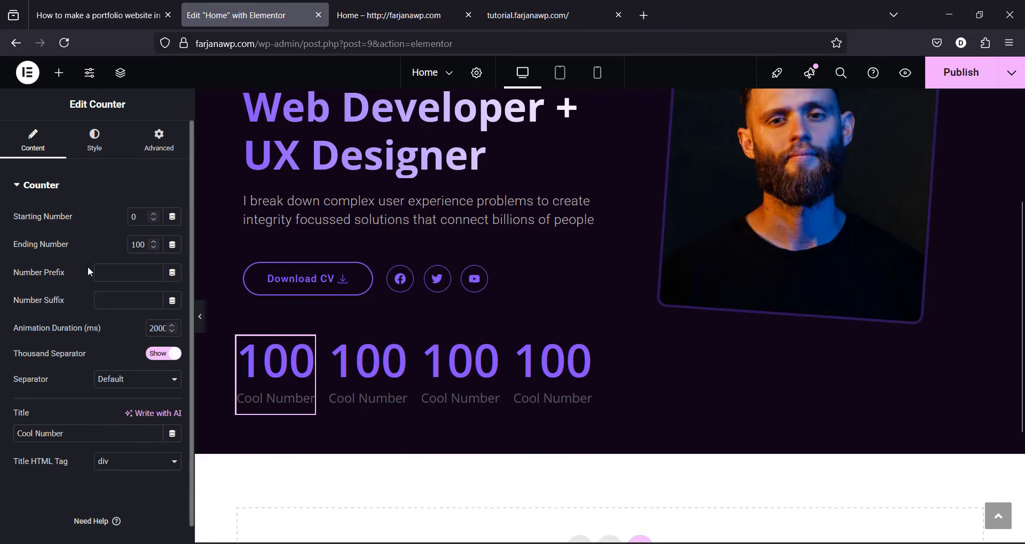
left_click(528, 15)
scroll(1022, 138, "down", 3)
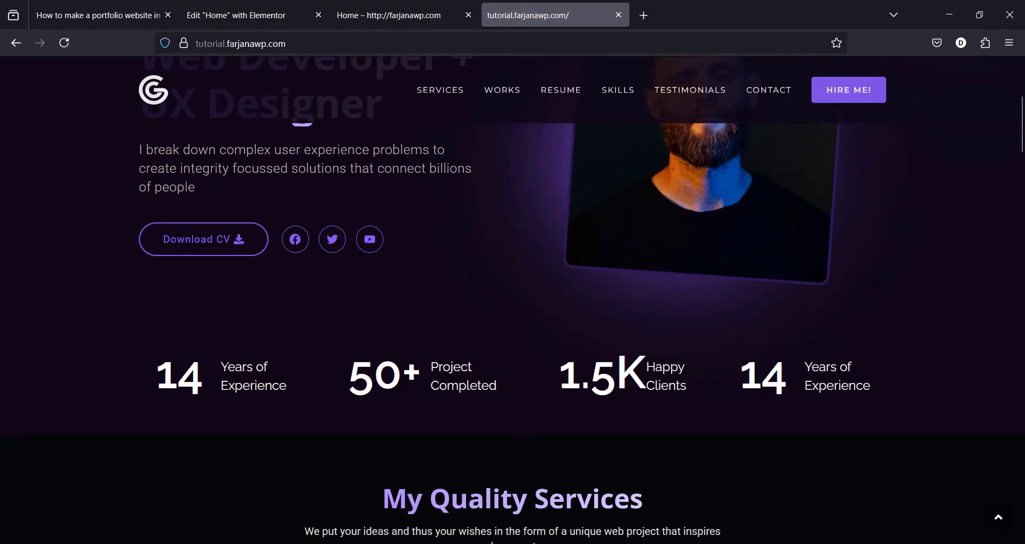
left_click_drag(220, 365, 281, 392)
key("ctrl+c")
key("ctrl+shift+Tab")
key("ctrl+shift+Tab")
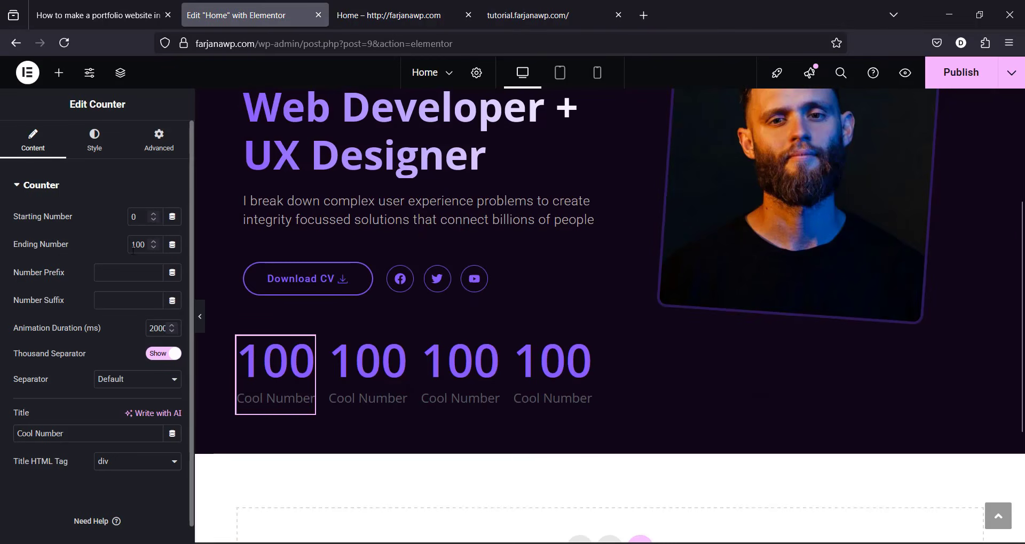
type("14")
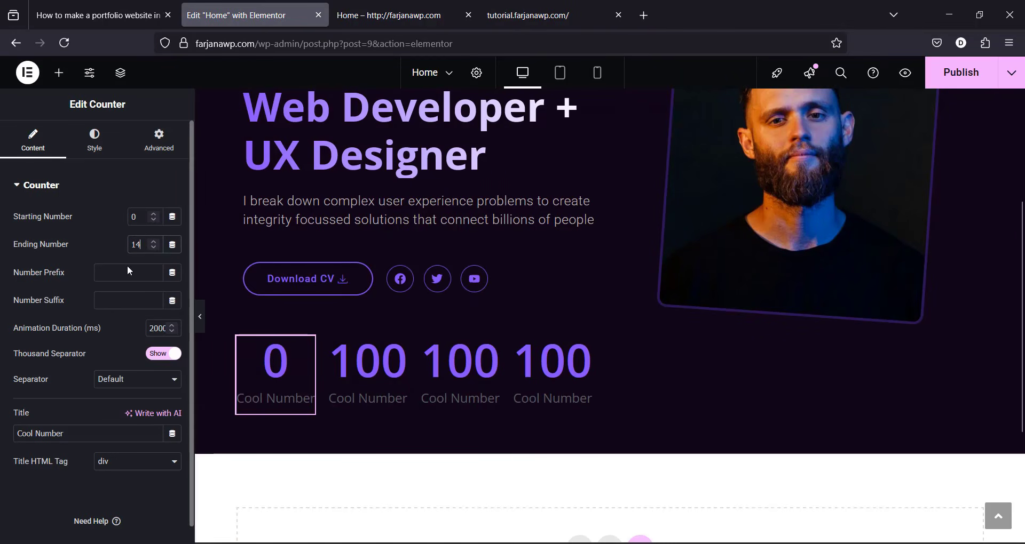
triple_click(32, 433)
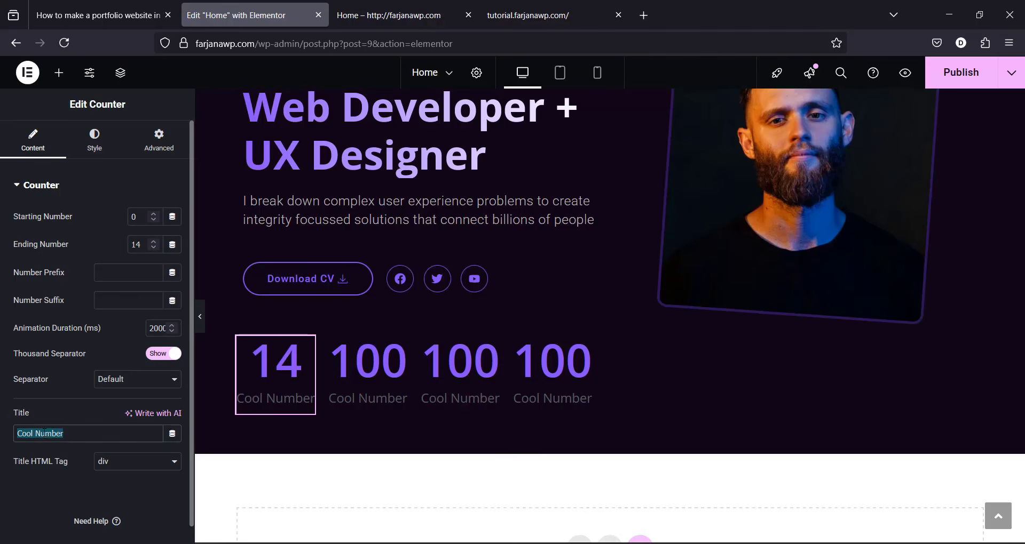
key("ctrl+v")
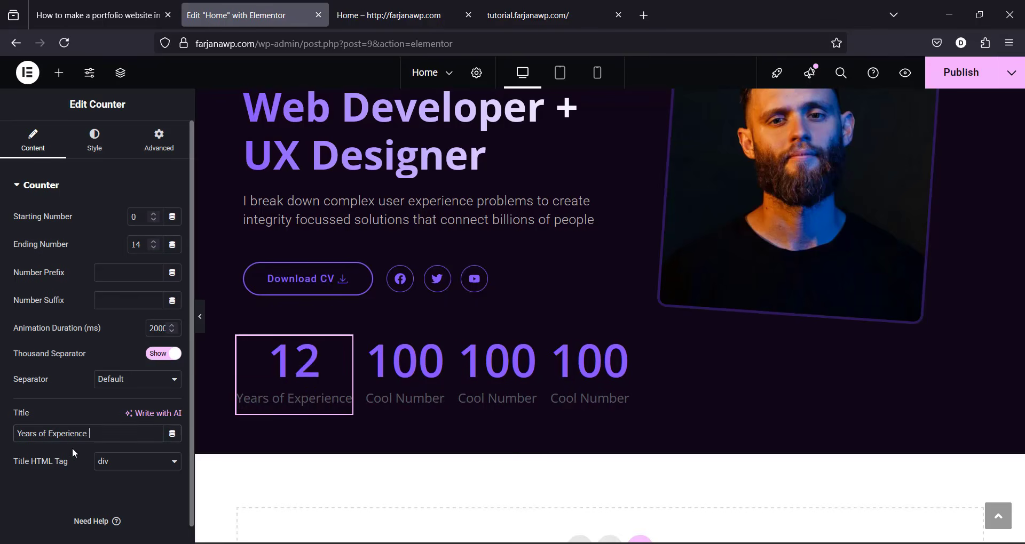
Step: Set the counter's Title Position to End and make both the title and number global White
left_click(105, 145)
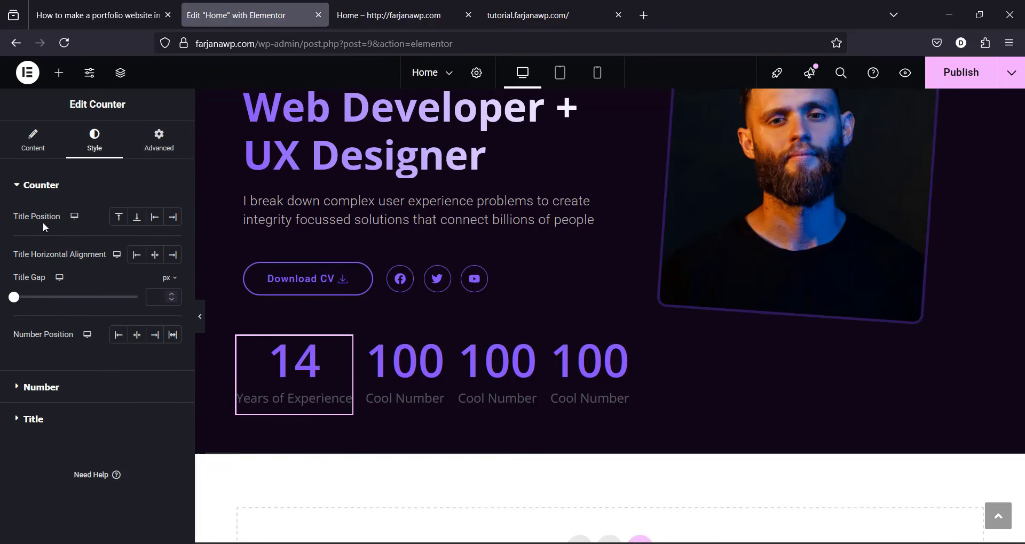
left_click(172, 219)
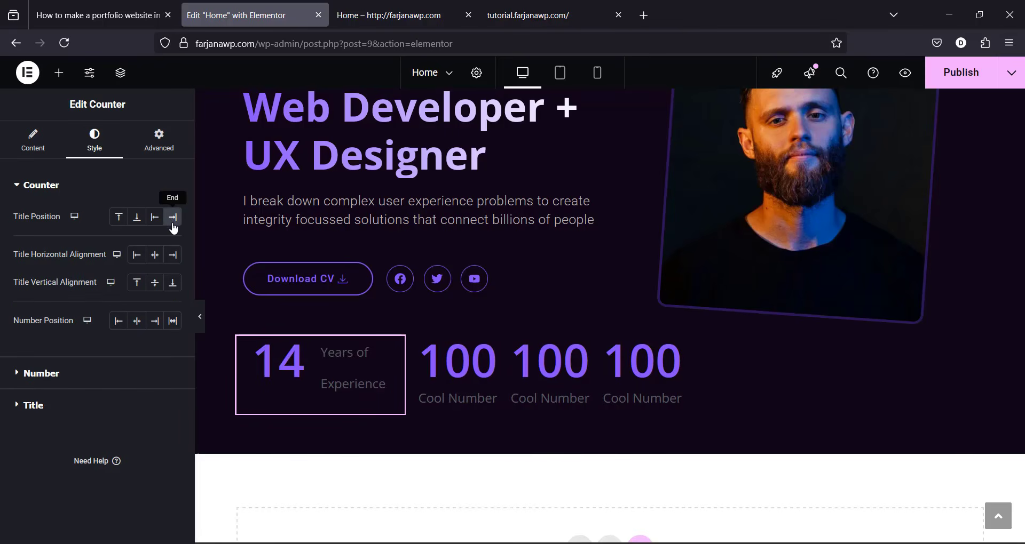
left_click(89, 407)
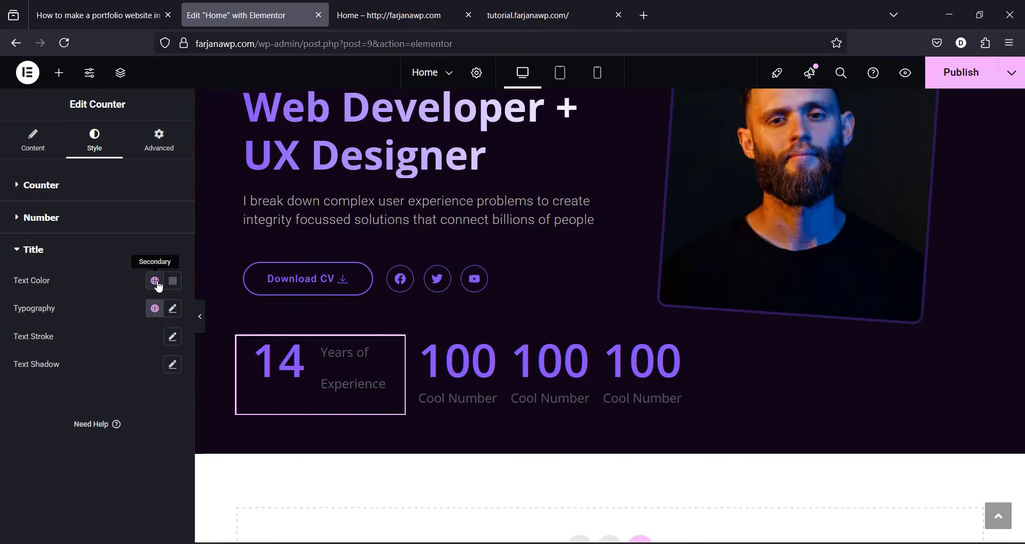
left_click(156, 283)
left_click(76, 484)
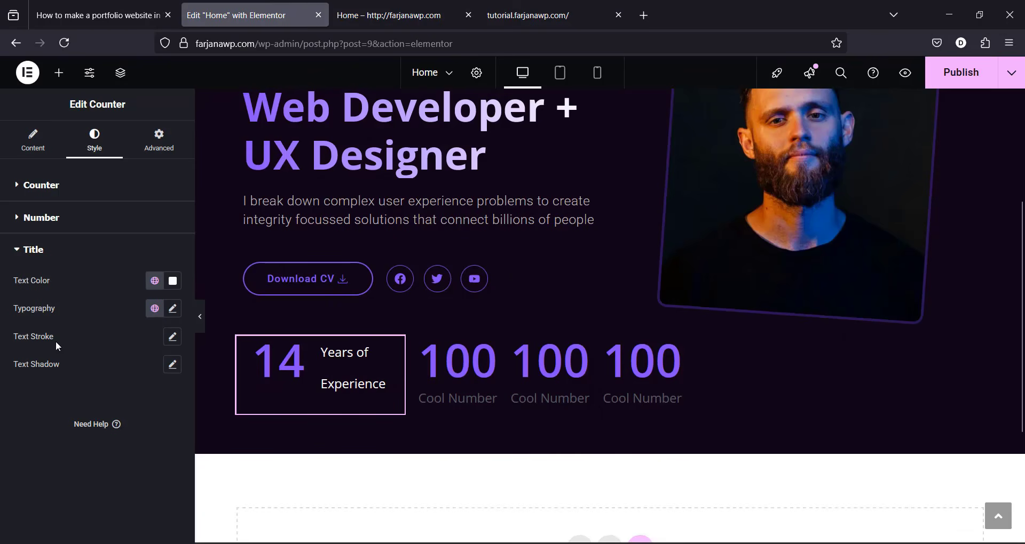
left_click(42, 217)
left_click(155, 249)
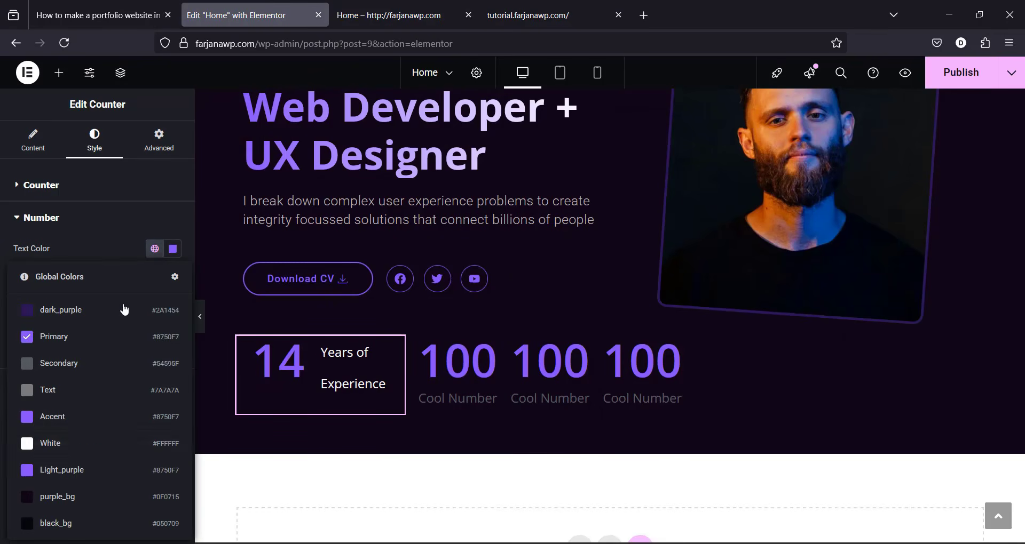
left_click(80, 455)
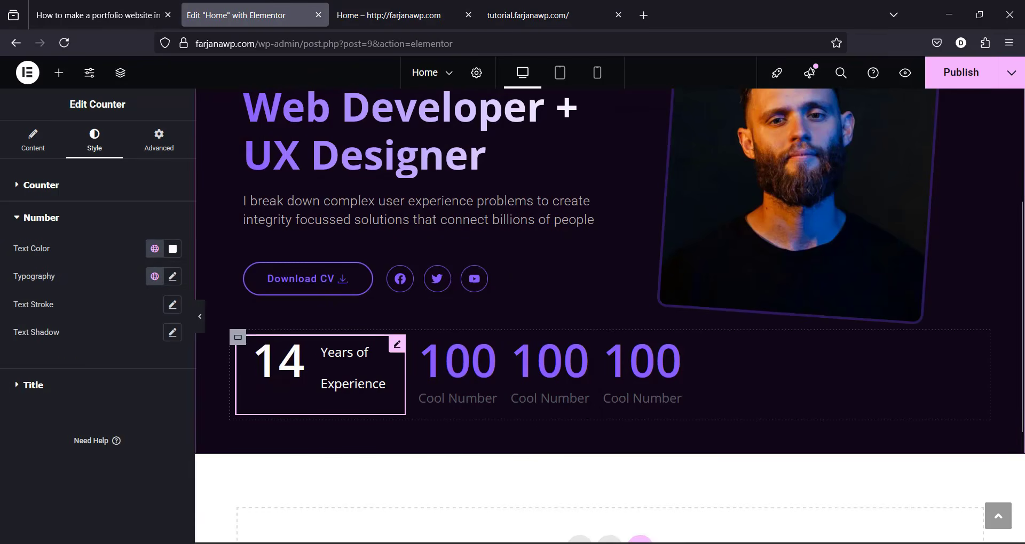
Step: Set the Years of Experience title's line height to 1.5 em
left_click(126, 386)
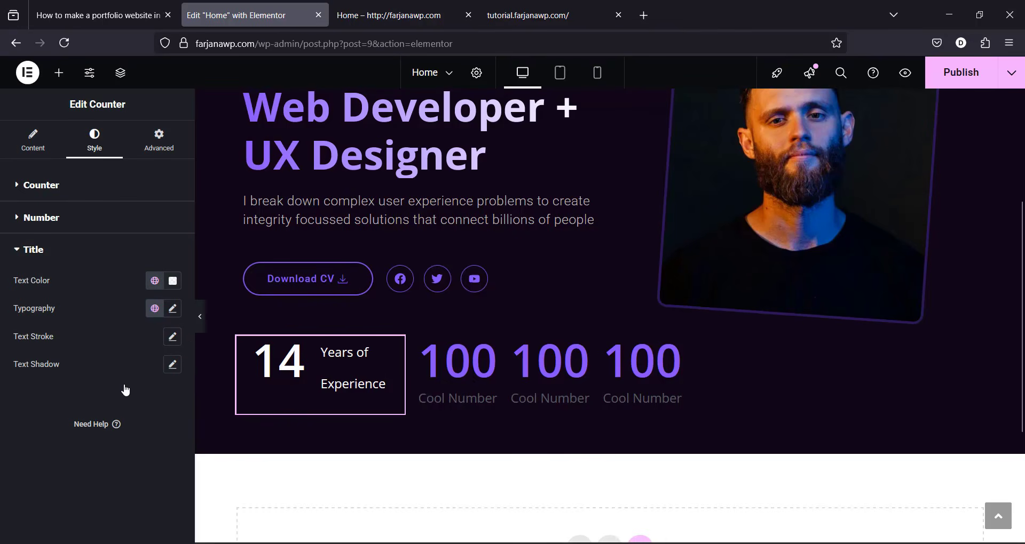
left_click(173, 310)
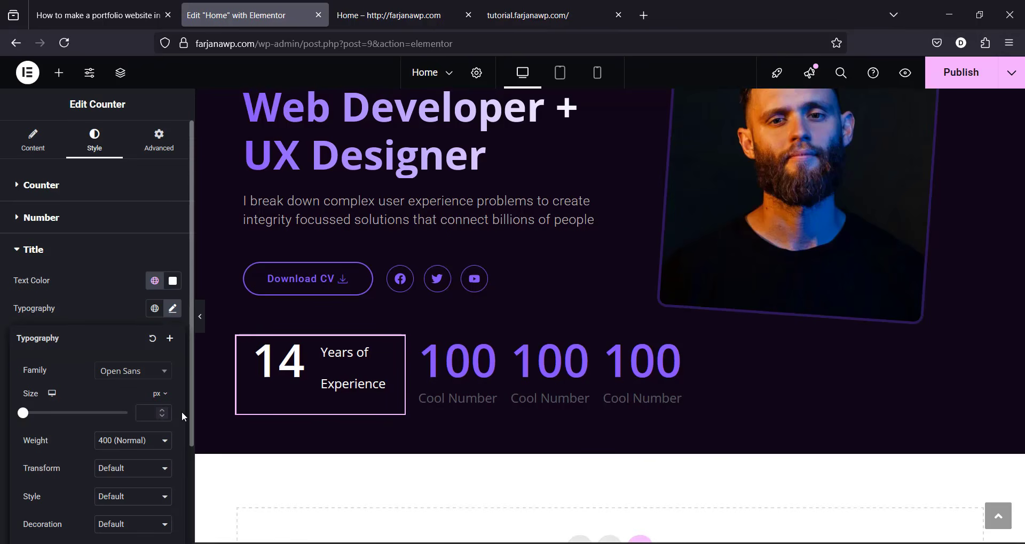
scroll(181, 412, "down", 5)
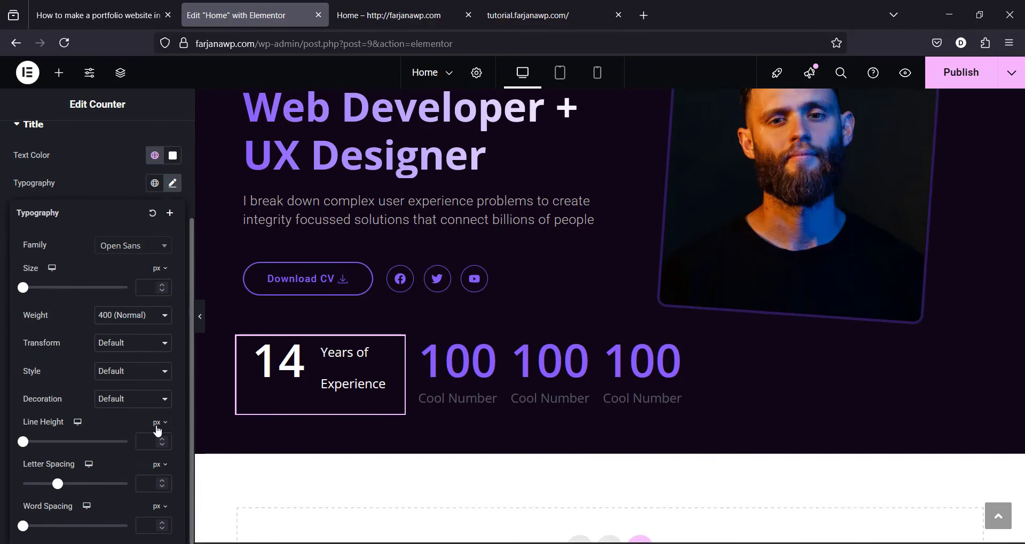
left_click(159, 445)
left_click(138, 442)
type("1.5")
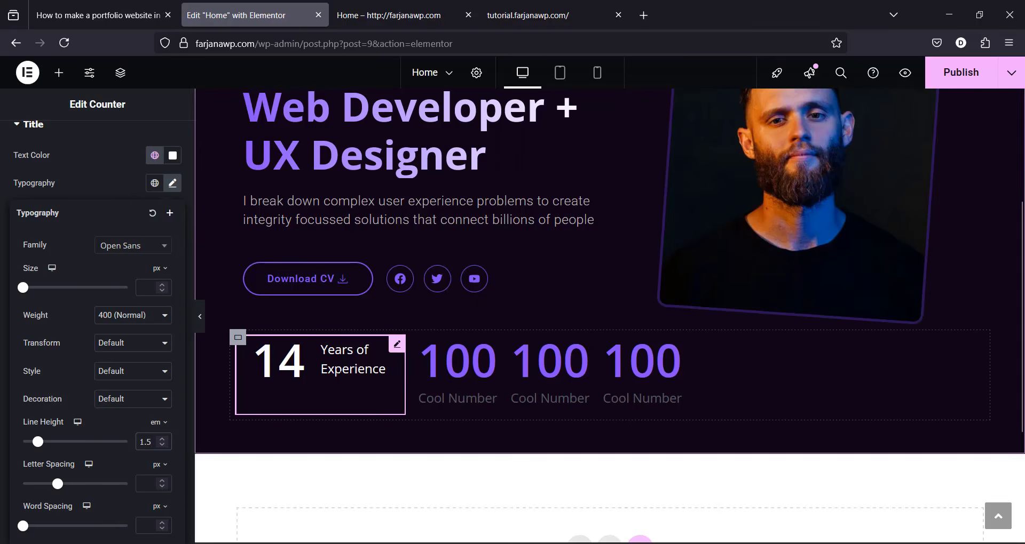
Step: Copy the first counter's style and paste it onto the second, third and fourth counters
right_click(342, 365)
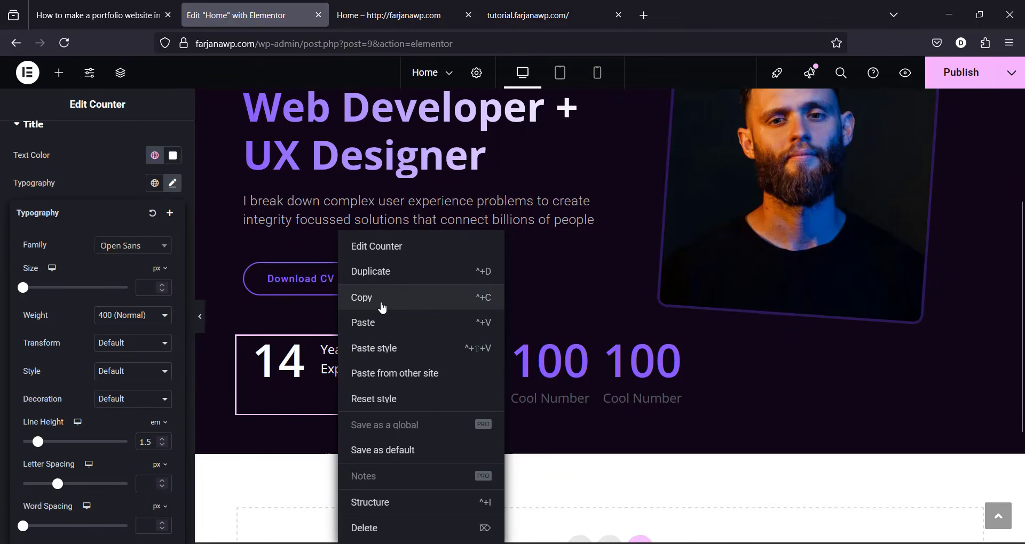
left_click(382, 308)
right_click(439, 365)
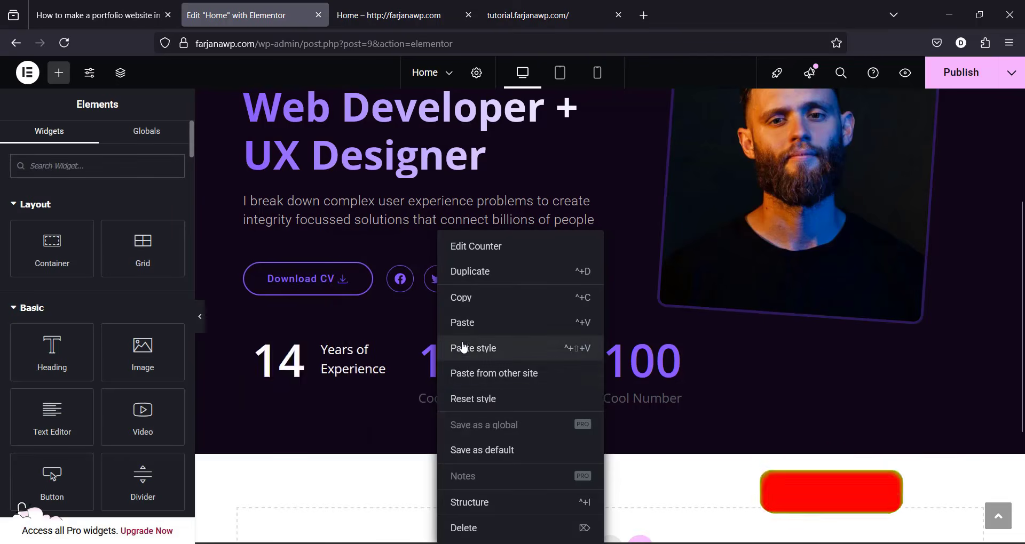
left_click(464, 348)
right_click(550, 365)
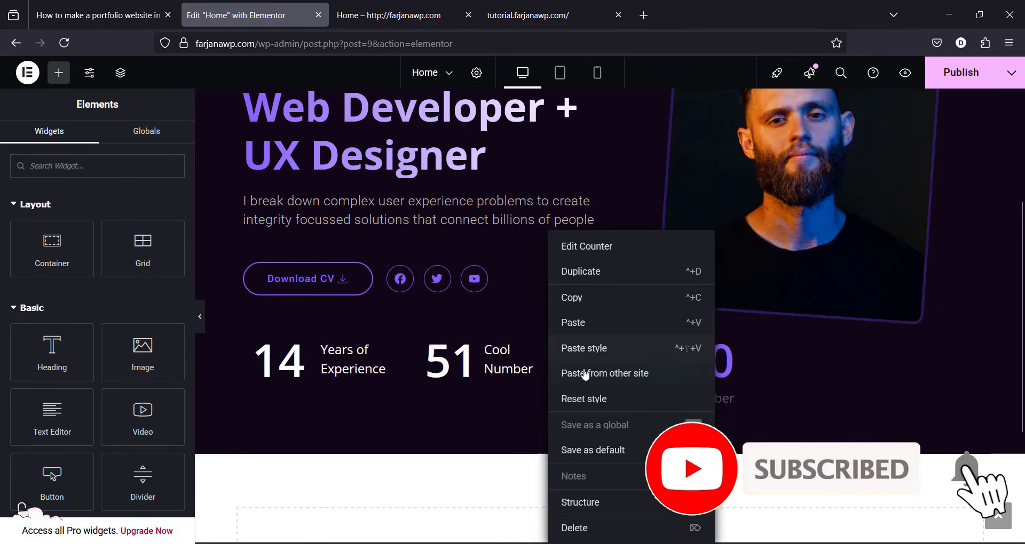
left_click(776, 387)
right_click(623, 373)
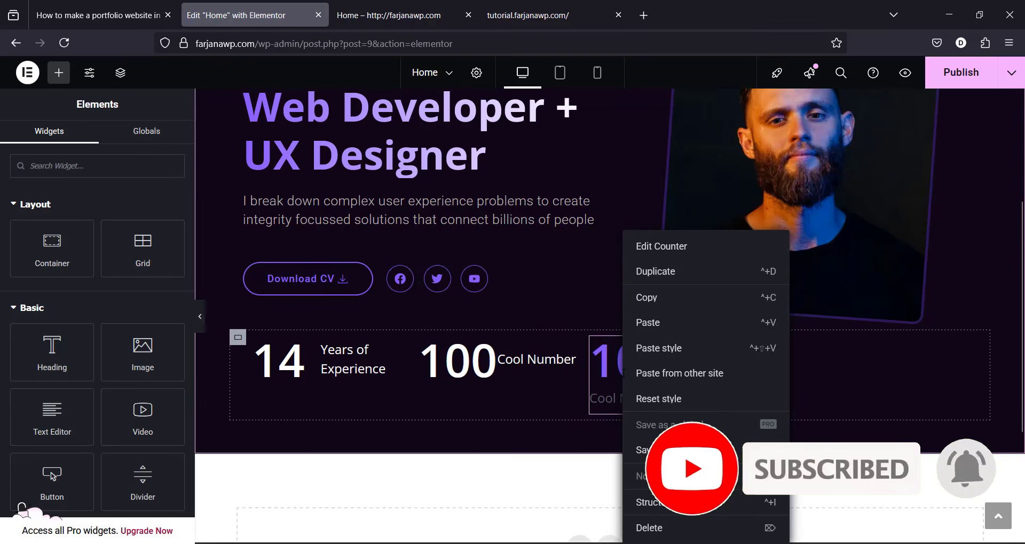
left_click(658, 348)
left_click(801, 360)
key("ctrl+shift+v")
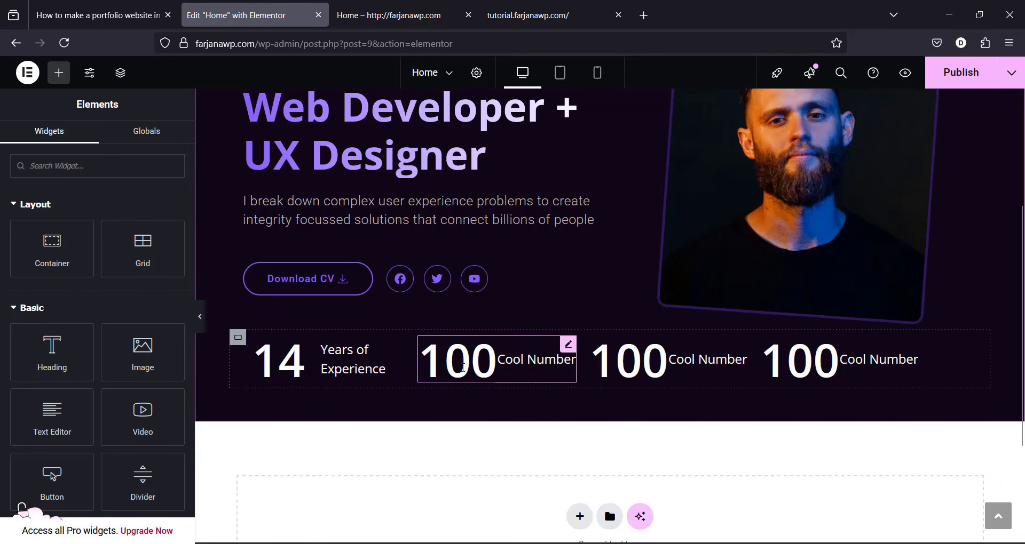
Step: Clear the second counter's Cool Number title text
left_click(467, 365)
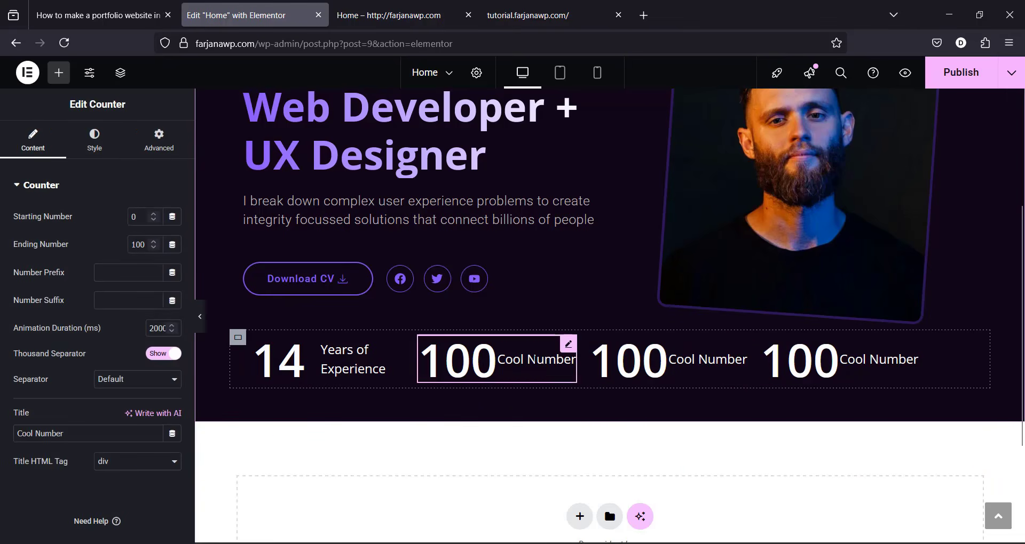
key("ctrl+a")
key("BackSpace")
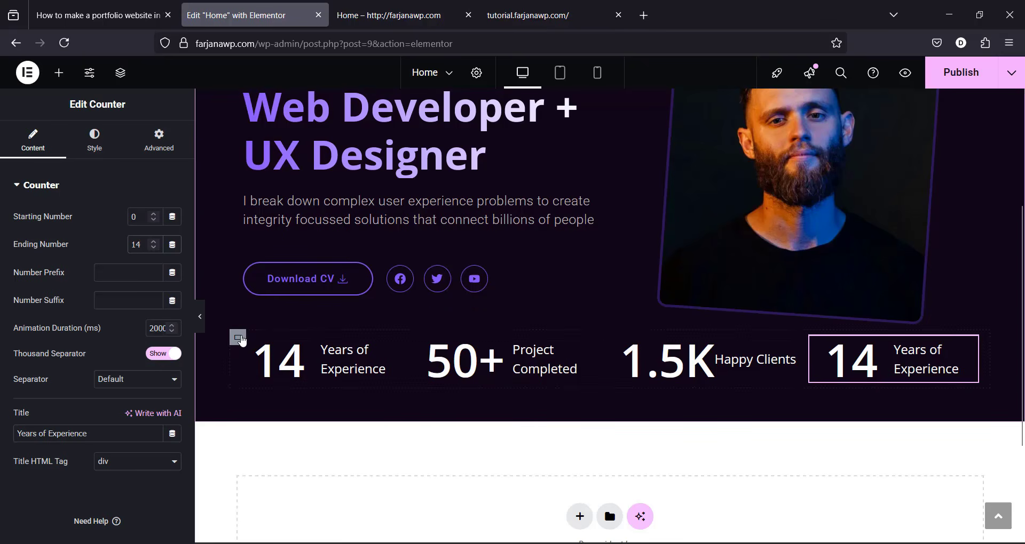
left_click(239, 338)
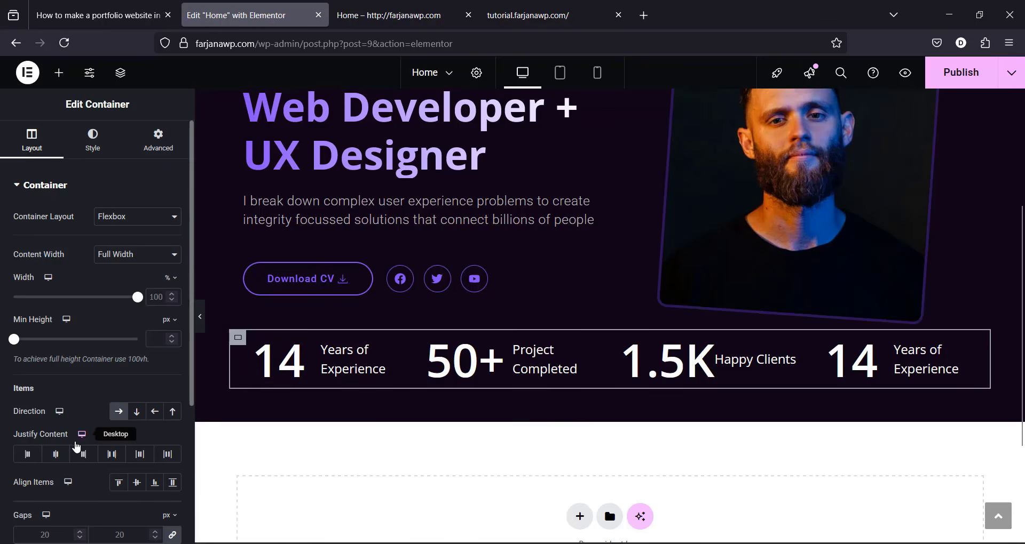
left_click(115, 457)
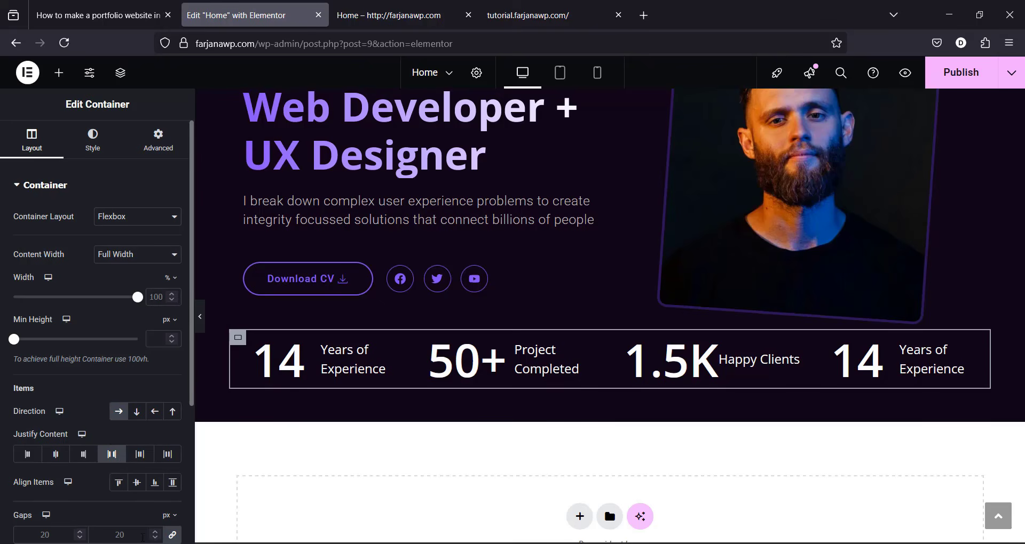
left_click(961, 73)
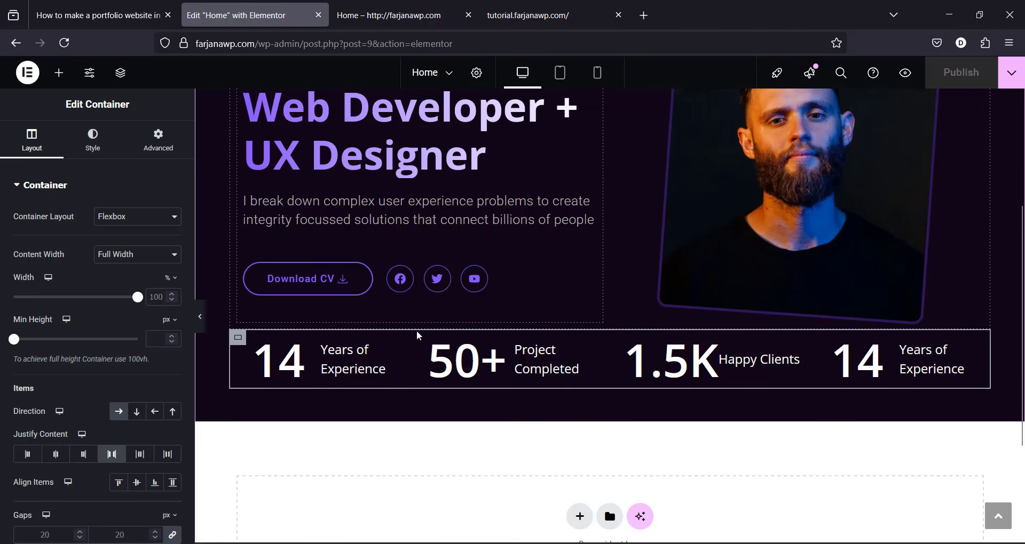
scroll(490, 245, "up", 1)
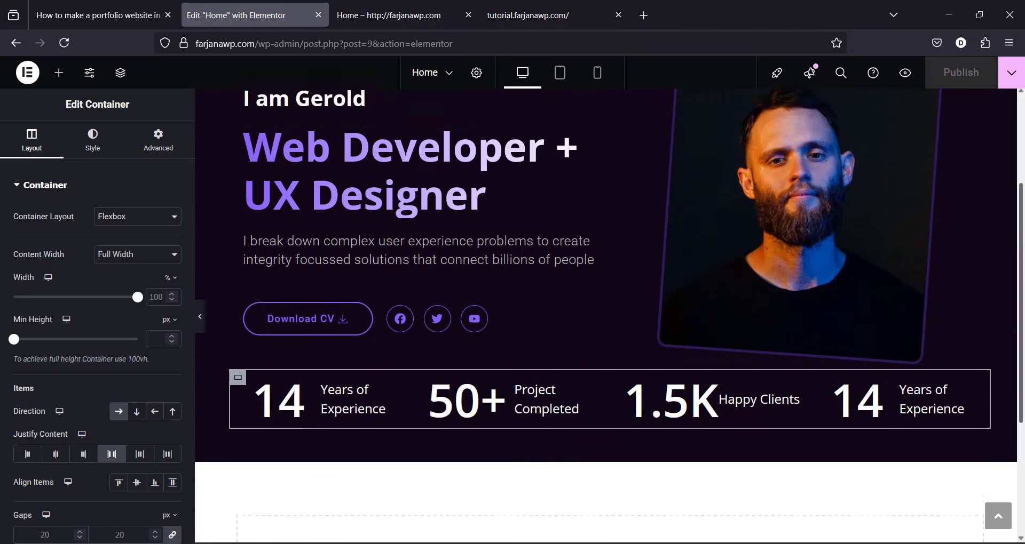
scroll(249, 239, "up", 3)
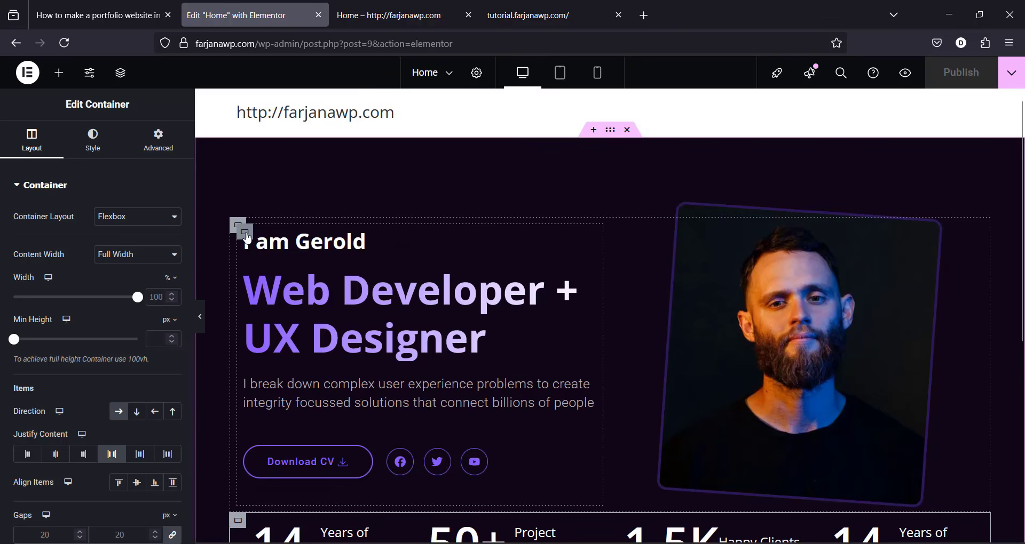
Step: Set the hero text container's padding to 50 px top, 100 px bottom, 0 left and right
left_click(248, 237)
left_click(154, 144)
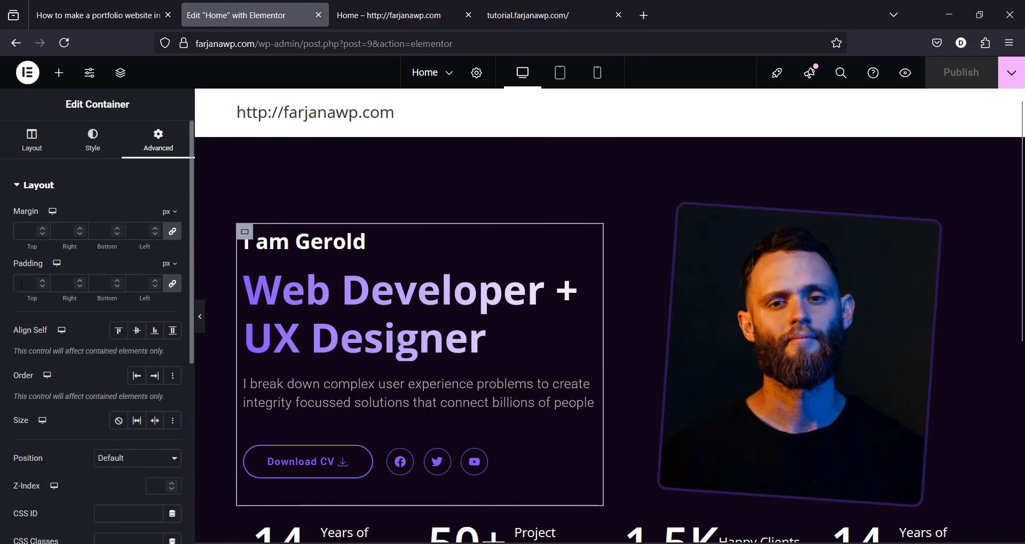
left_click(173, 285)
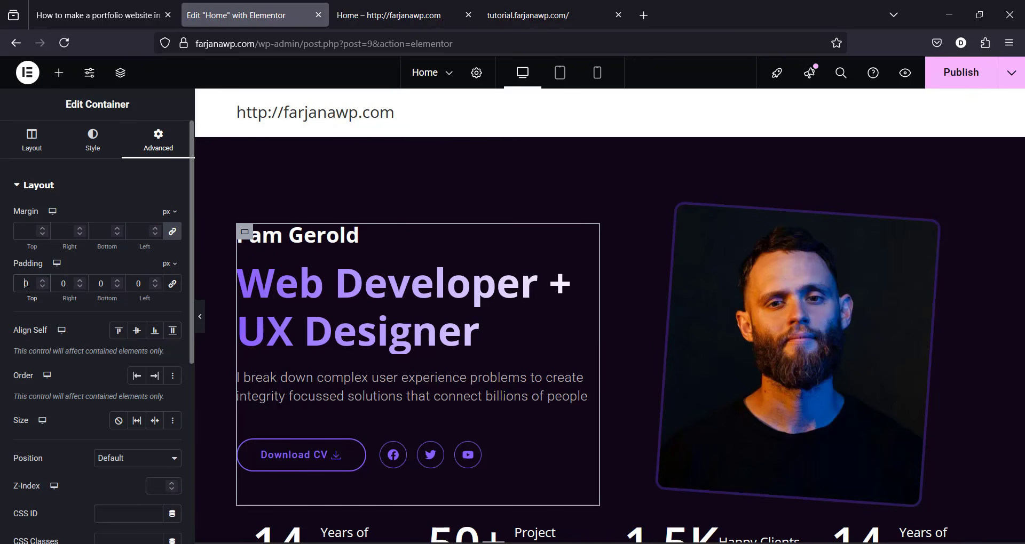
left_click(25, 284)
type("5")
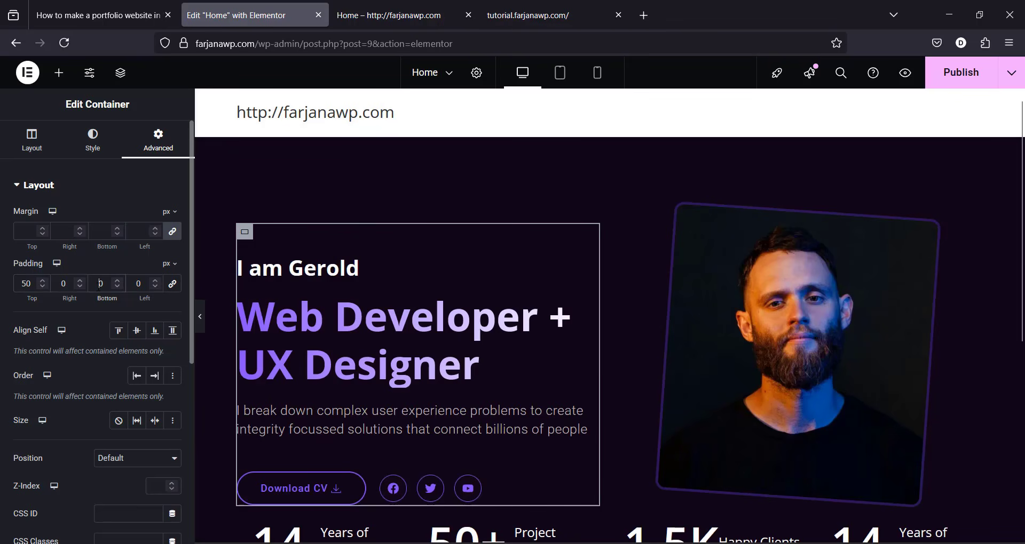
type("1000")
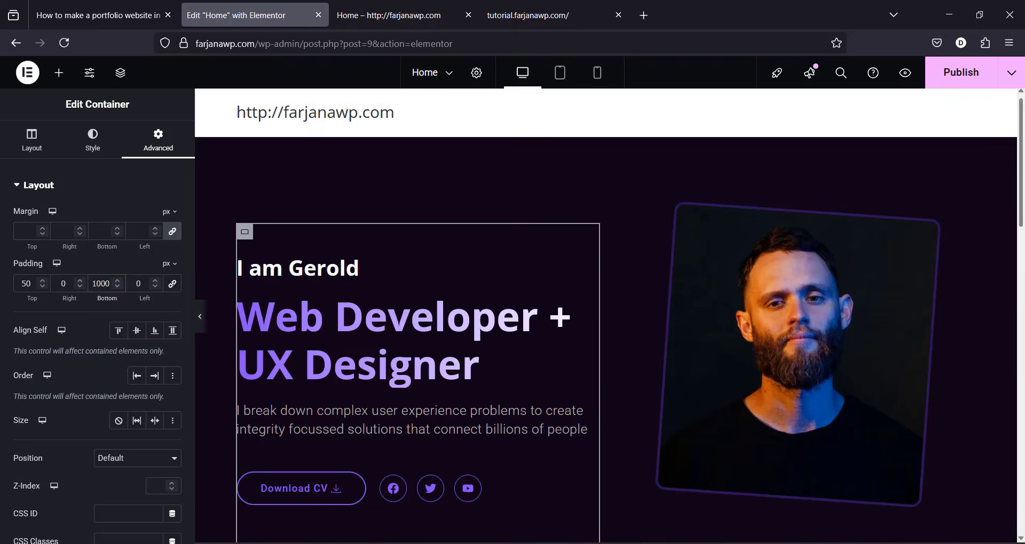
scroll(1012, 258, "down", 2)
scroll(1013, 258, "down", 4)
key("BackSpace")
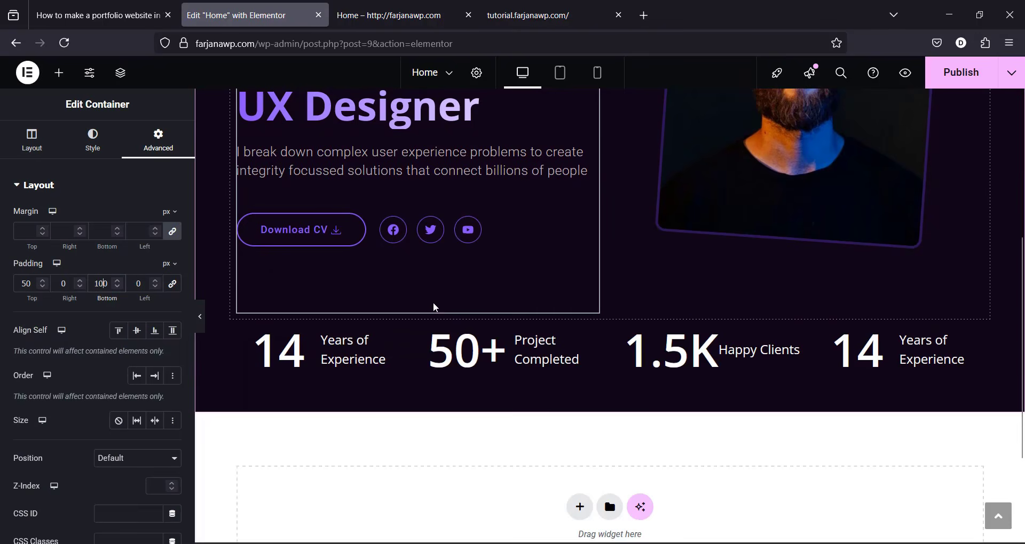
scroll(790, 315, "up", 5)
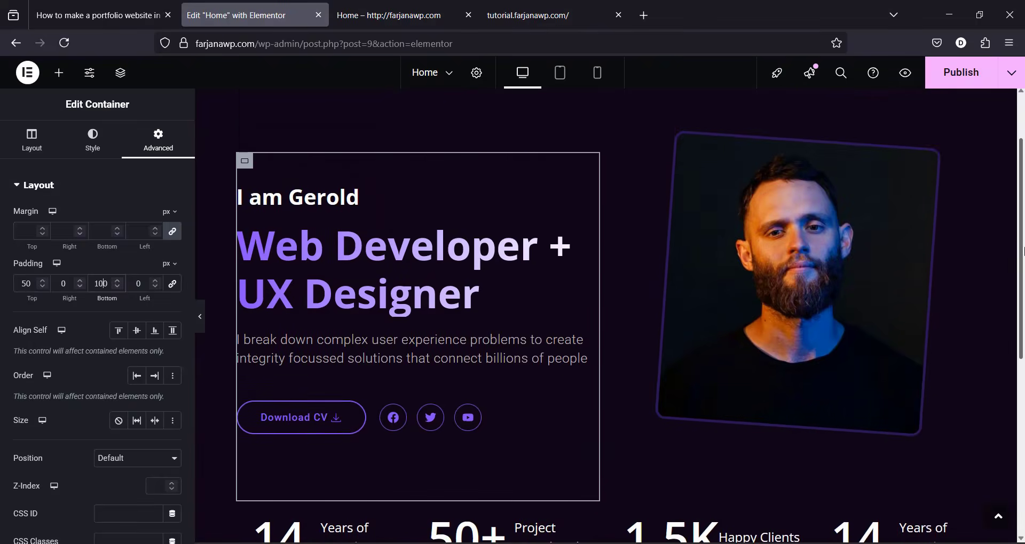
Step: Set the hero portrait's top margin to 0
left_click(791, 316)
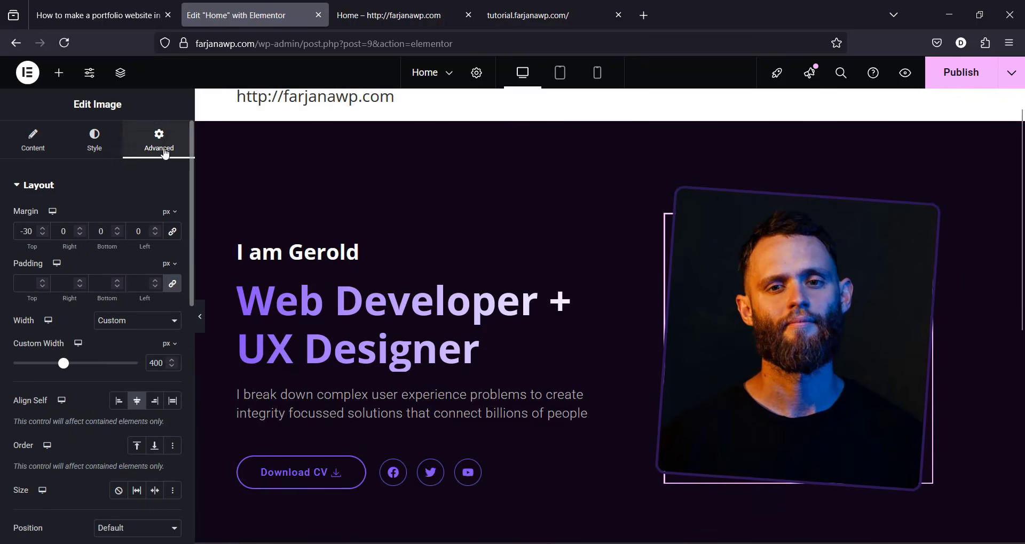
type("0")
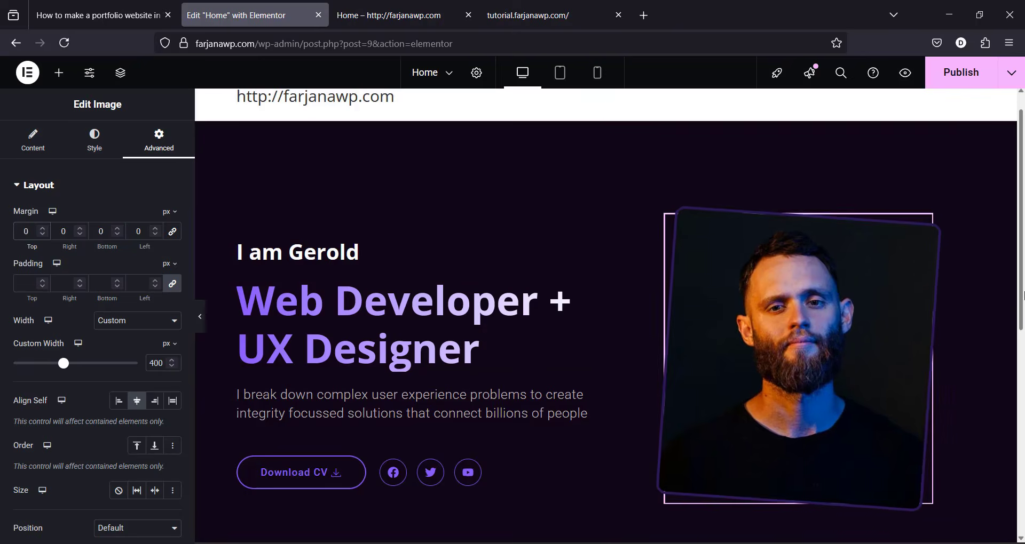
scroll(1022, 294, "down", 3)
scroll(790, 320, "up", 3)
Step: Give the portrait's container 20 px top and bottom padding with zero side padding
left_click(635, 240)
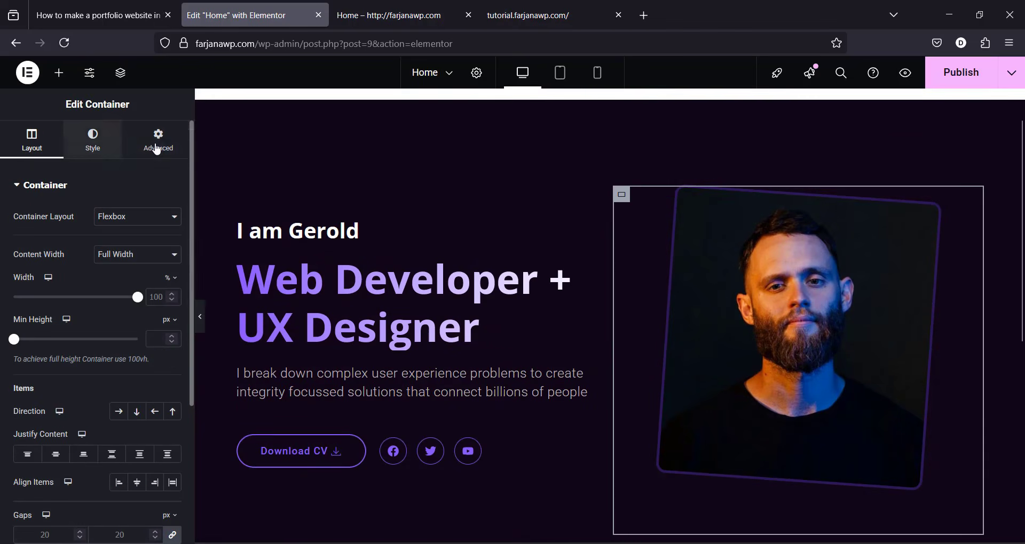
left_click(156, 146)
left_click(176, 285)
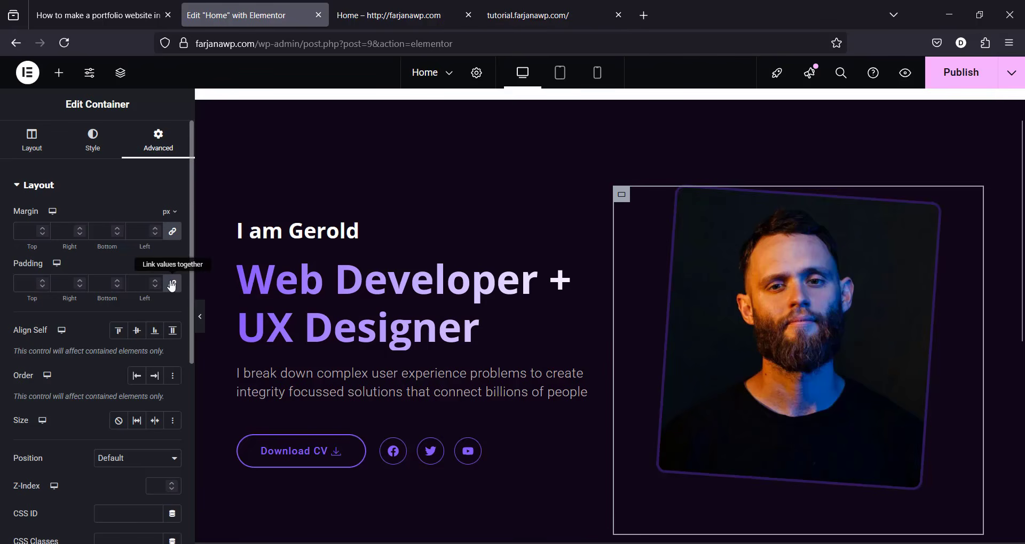
type("20")
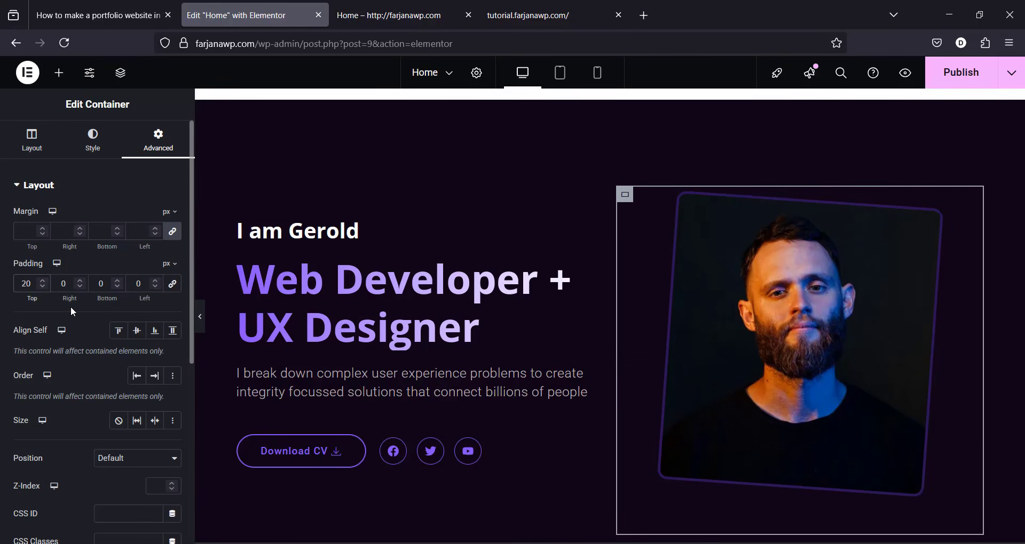
left_click(96, 283)
type("2")
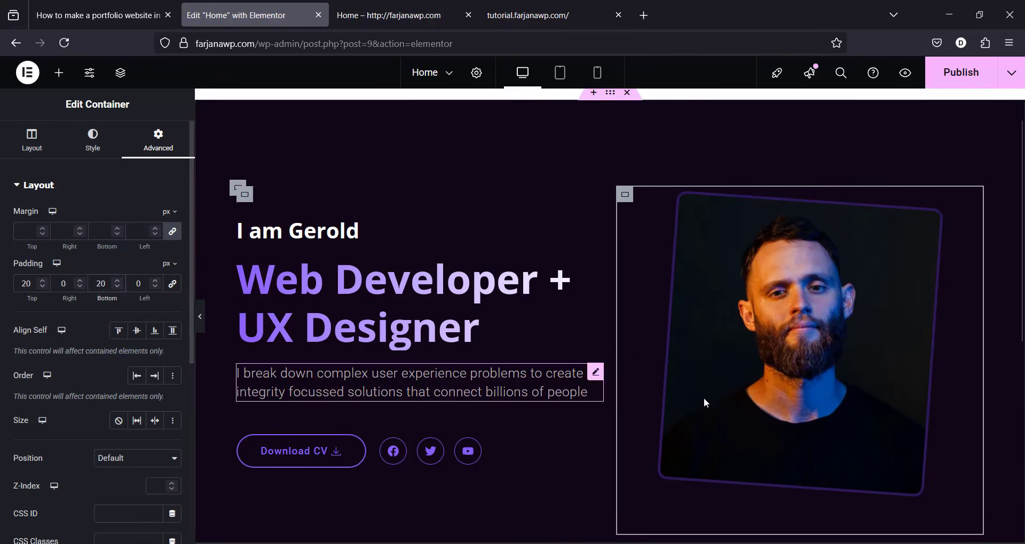
scroll(1004, 255, "down", 5)
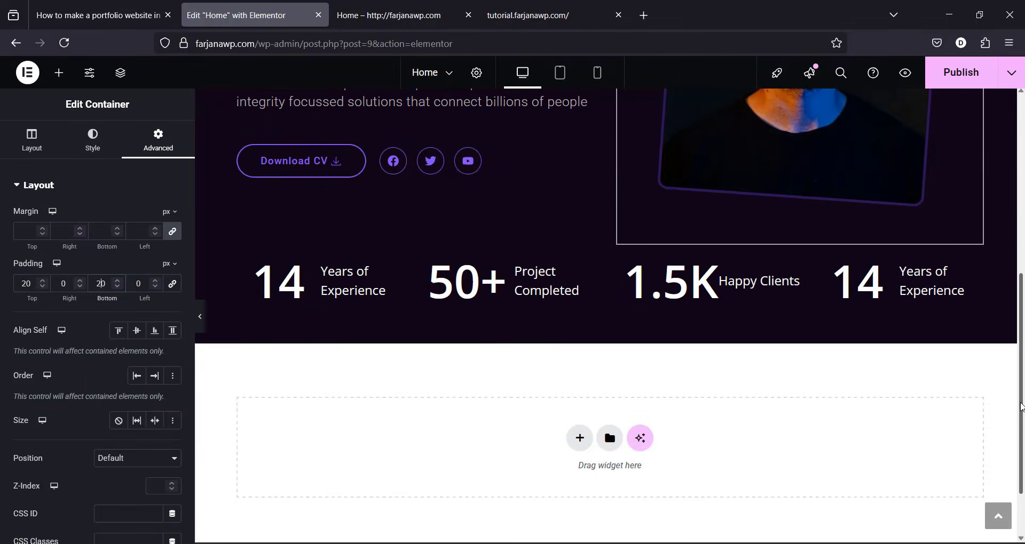
scroll(932, 180, "up", 6)
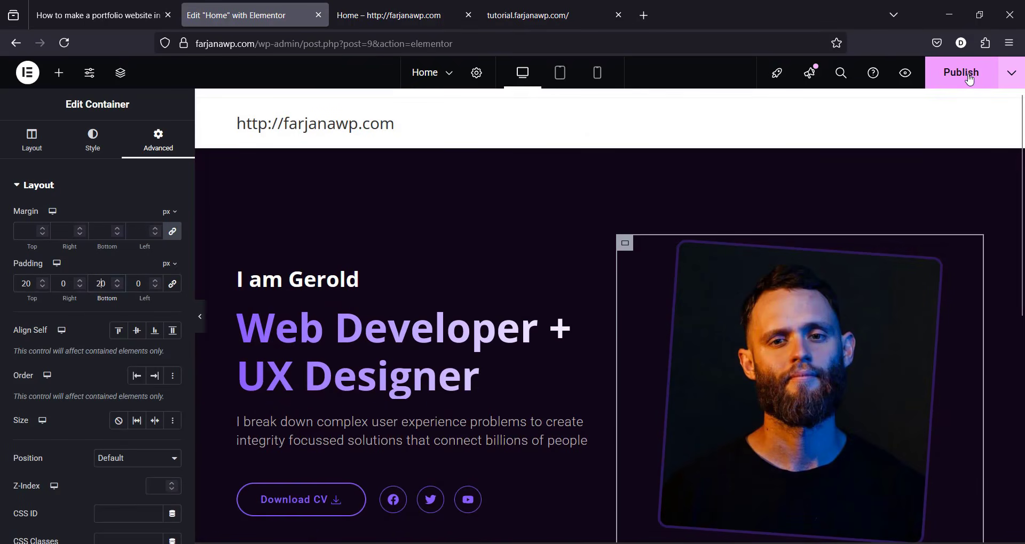
Step: Publish the home page and compare it against the live tutorial.farjanawp.com demo site
left_click(969, 78)
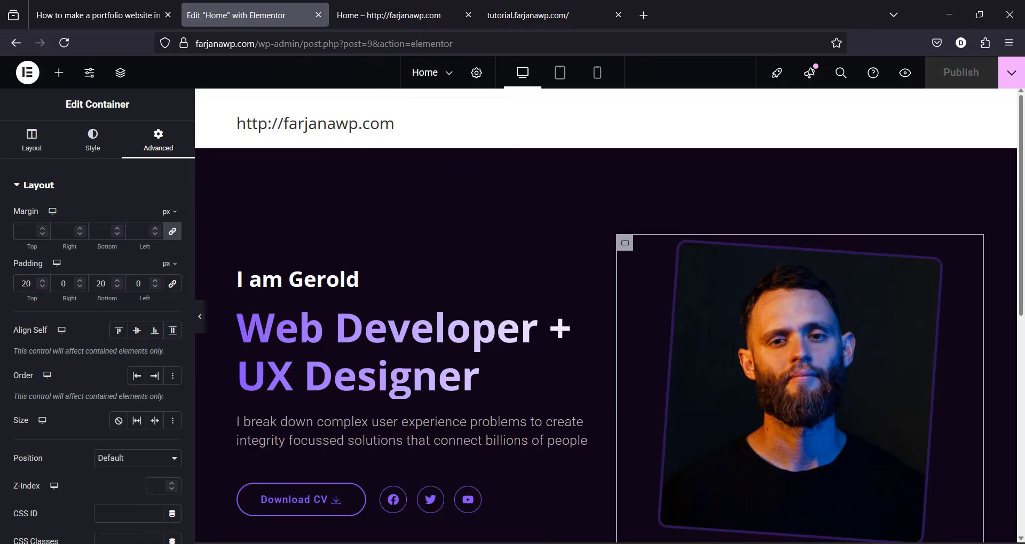
scroll(805, 278, "down", 3)
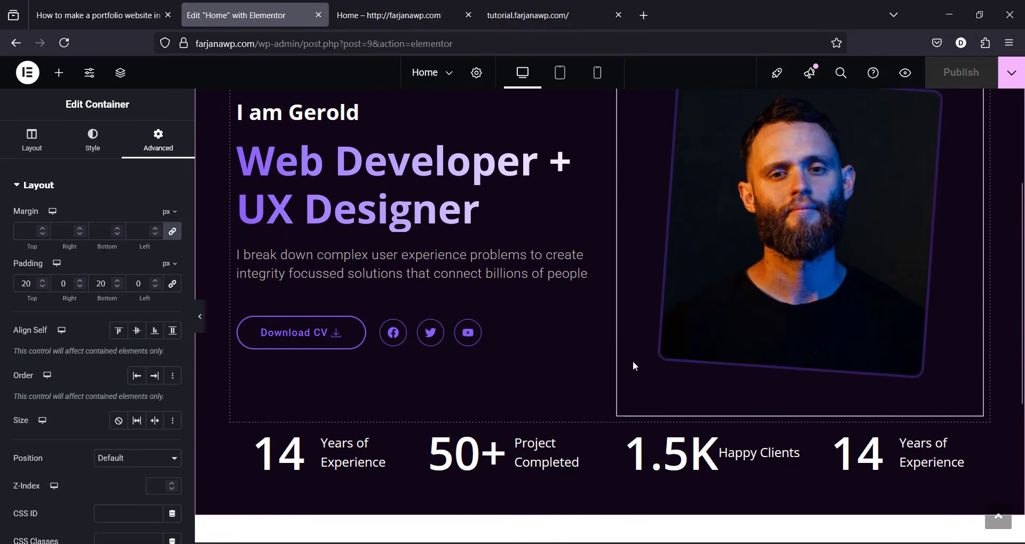
left_click_drag(1023, 373, 1010, 350)
left_click(514, 2)
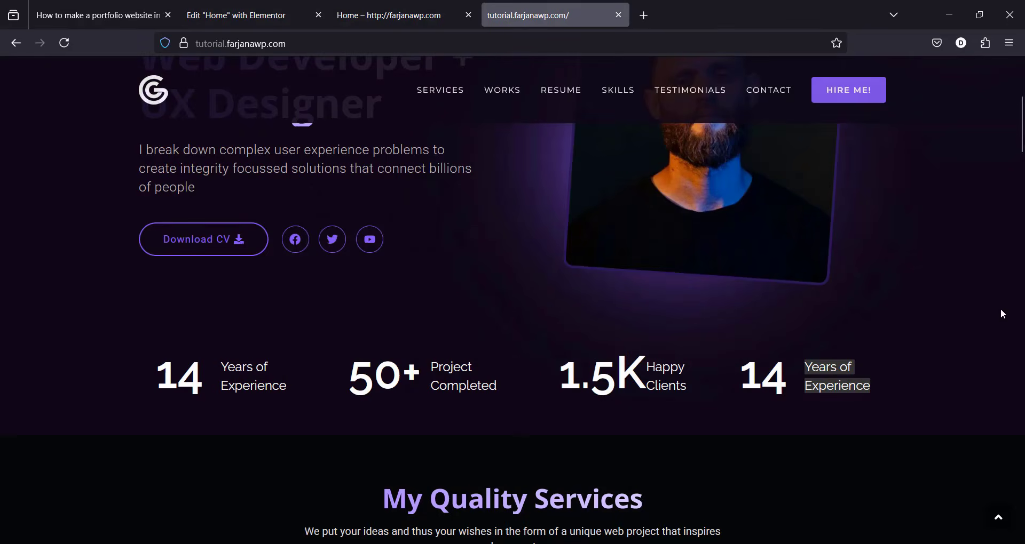
left_click_drag(1022, 142, 973, 130)
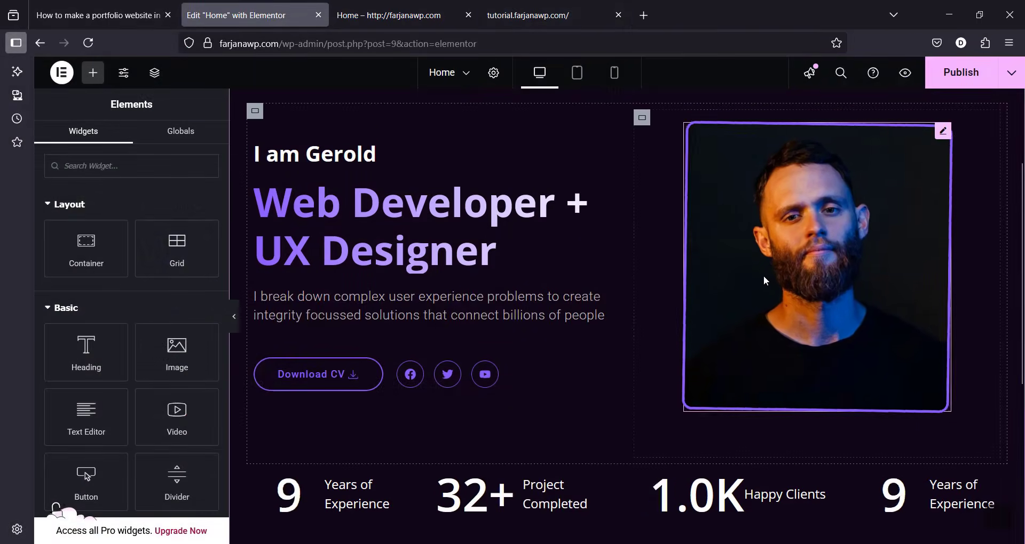
Step: Enter gradient_bg_img in the hero portrait's Advanced CSS Classes field
left_click(808, 322)
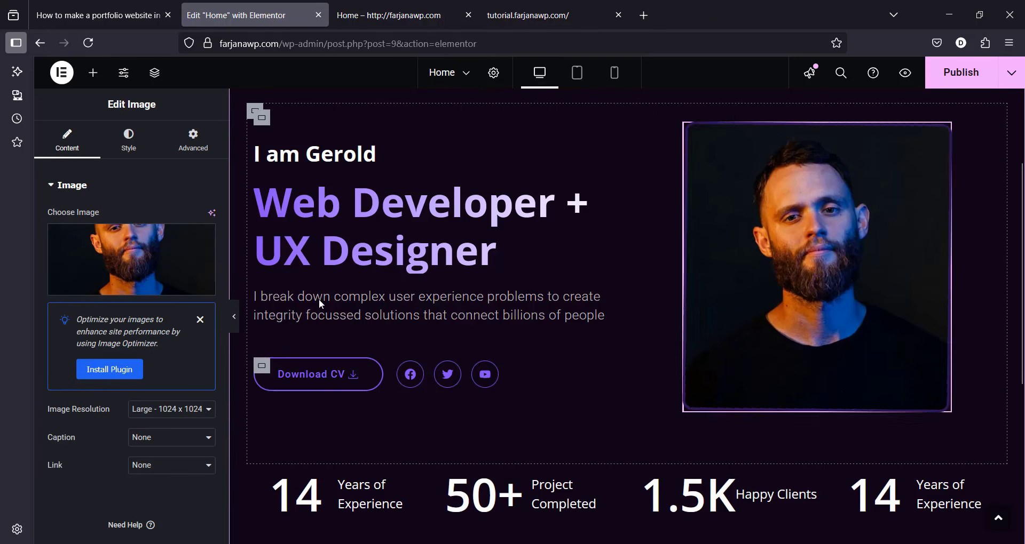
left_click(193, 145)
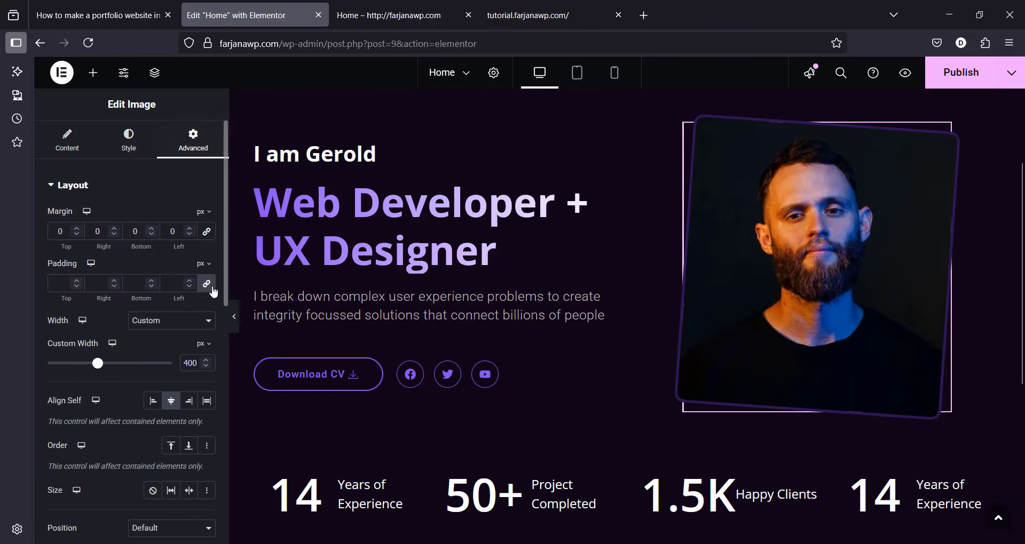
scroll(221, 320, "down", 7)
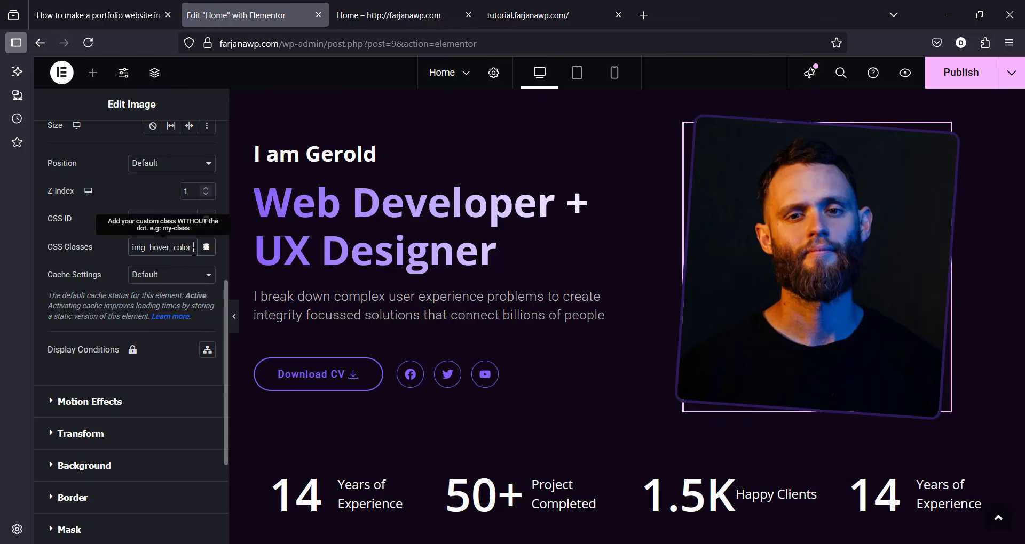
key("BackSpace")
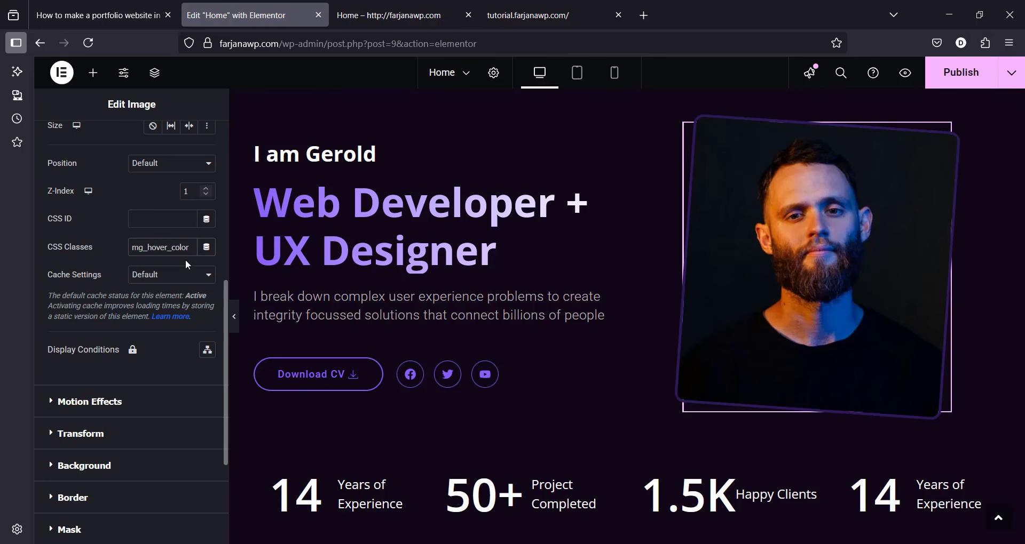
type("gradient_bg_img")
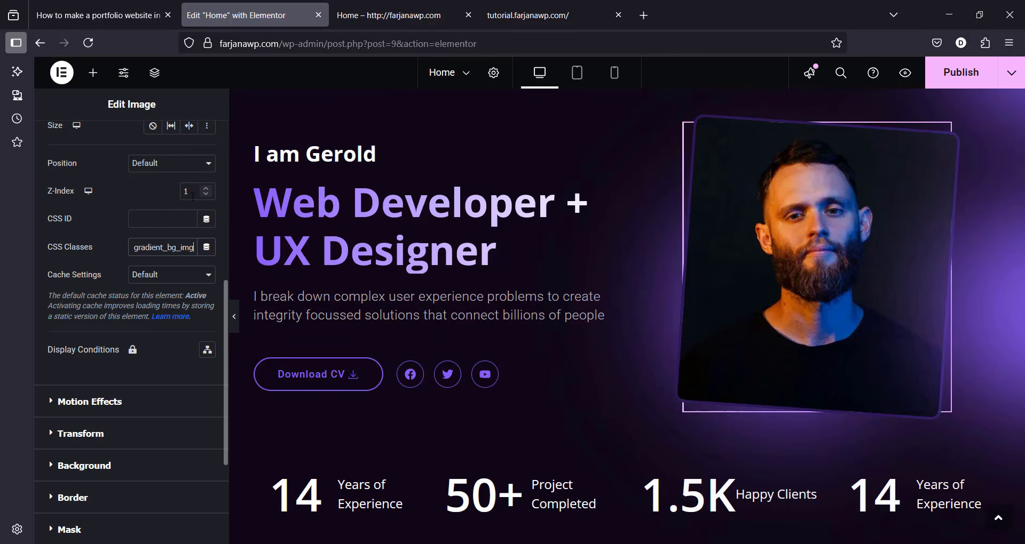
Step: Check the portrait's new glow, compare with the live demo, then return to the Home editor tab
left_click(907, 294)
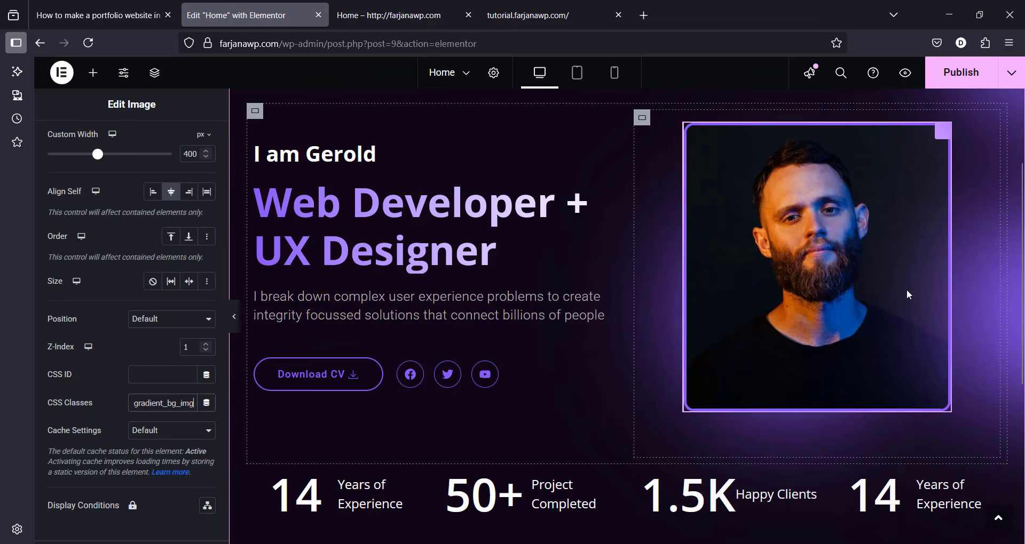
scroll(1023, 256, "up", 3)
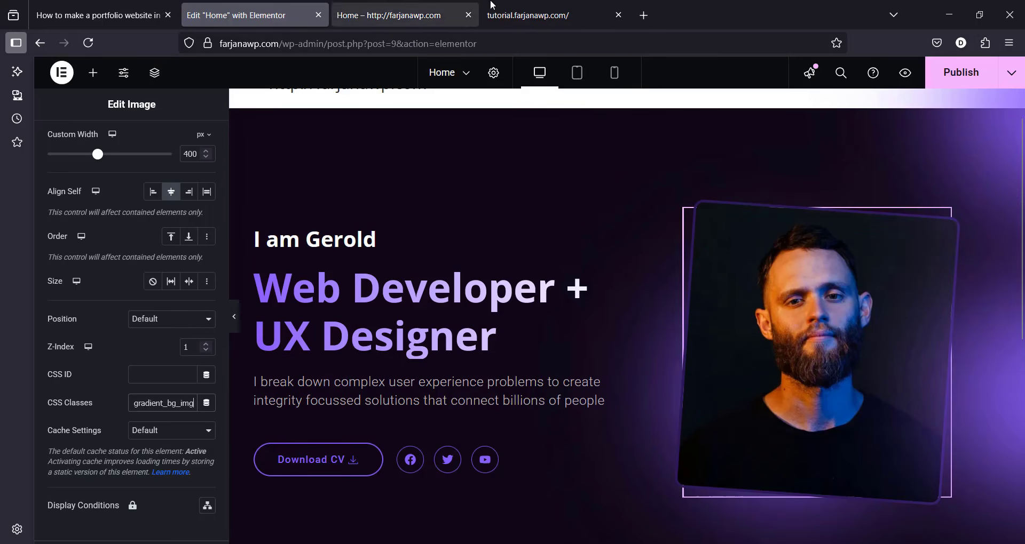
left_click(529, 15)
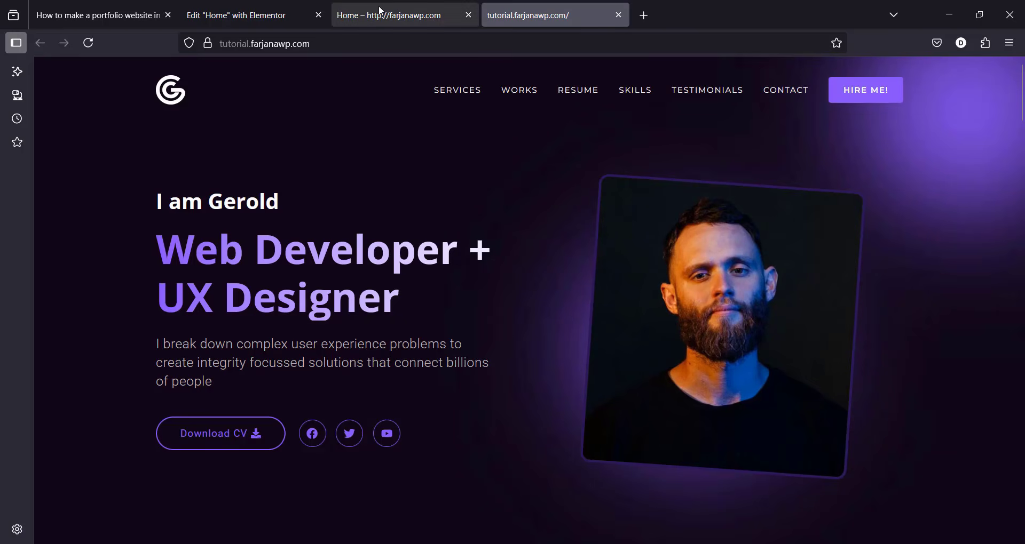
mouse_move(380, 10)
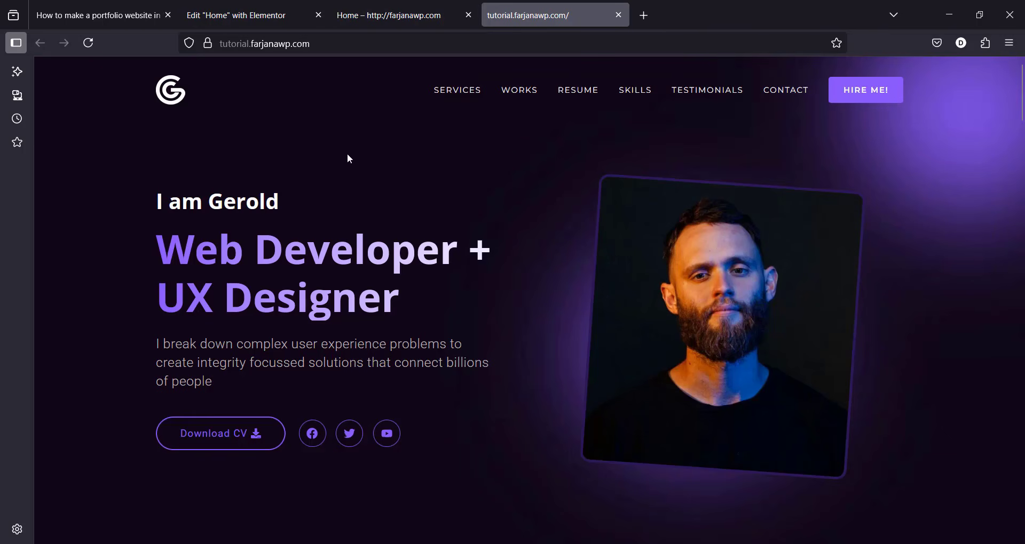
left_click(243, 8)
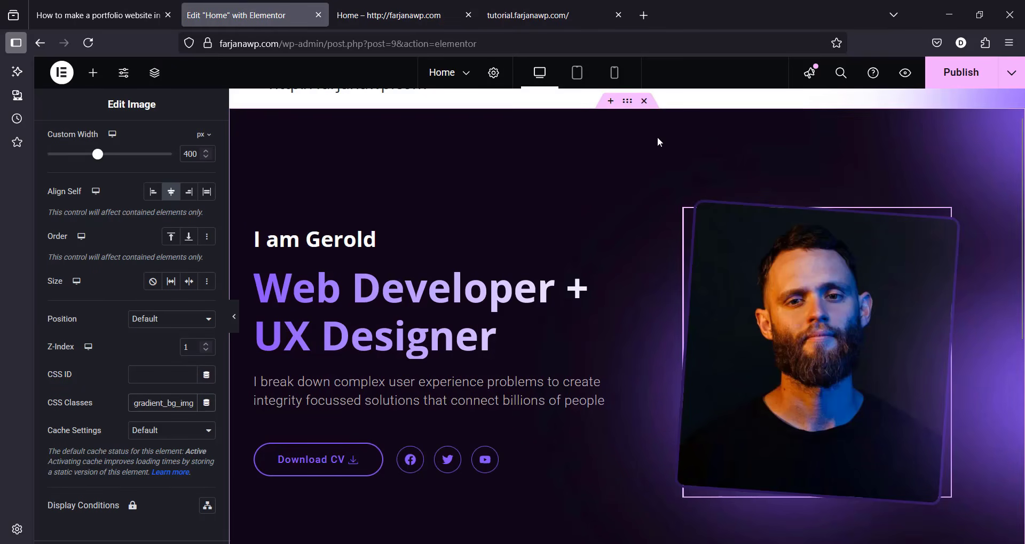
Step: Add the CSS class gradient_bg_right to the hero section's container
left_click(631, 109)
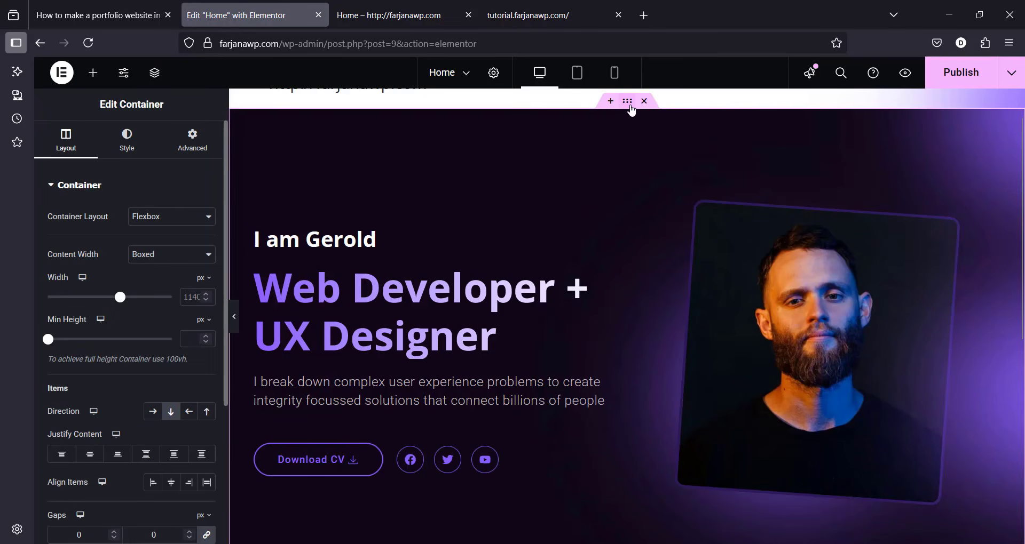
left_click(189, 145)
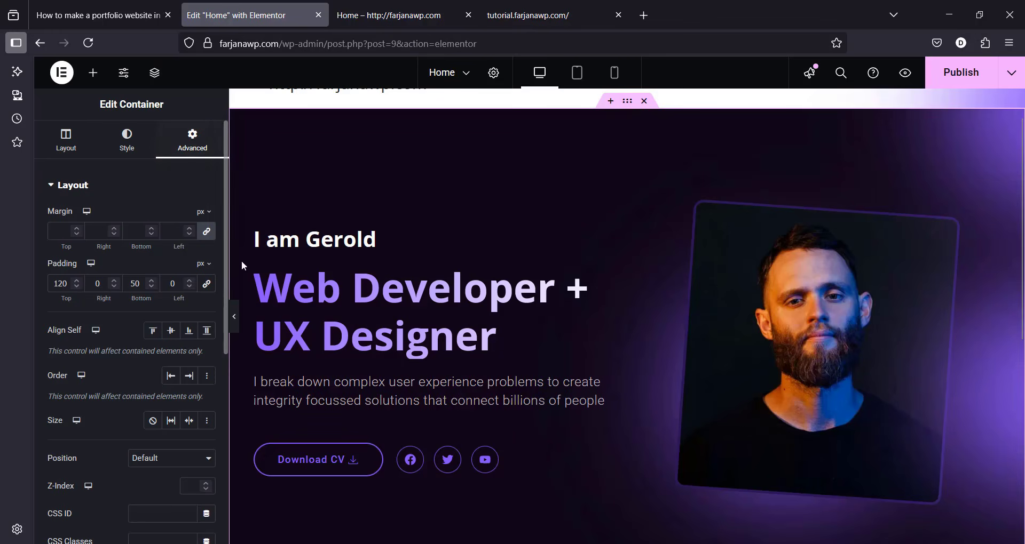
scroll(151, 281, "down", 5)
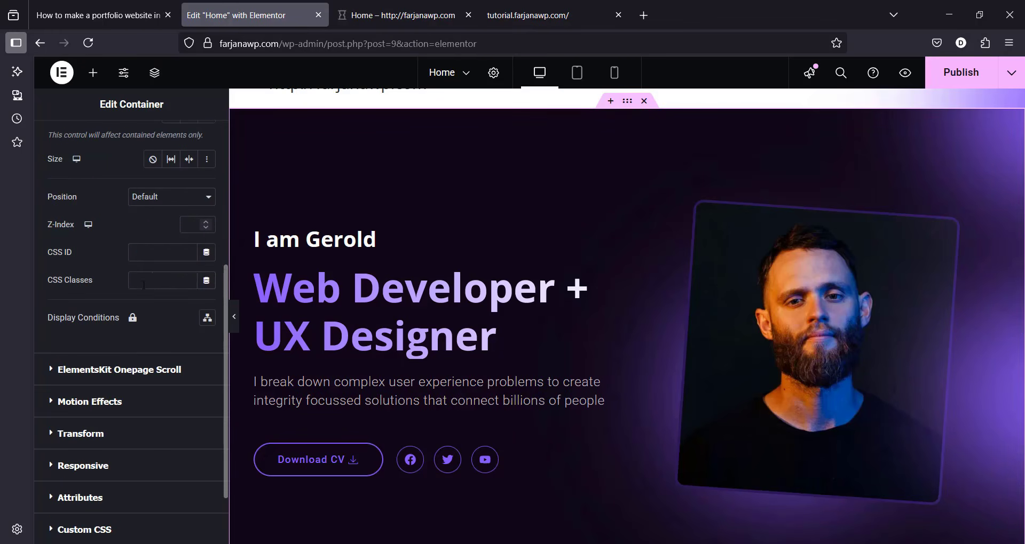
left_click(151, 280)
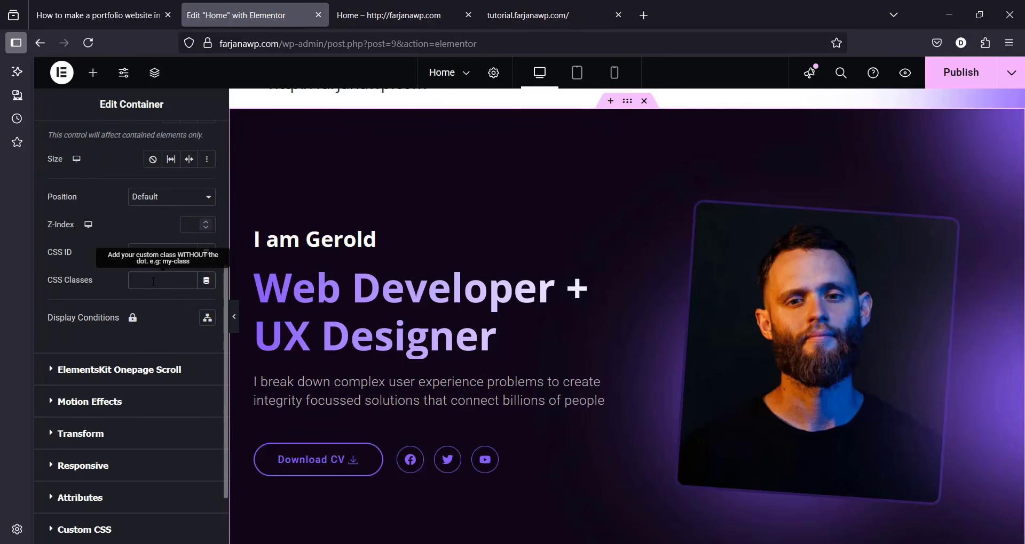
type("gradient_bg_right")
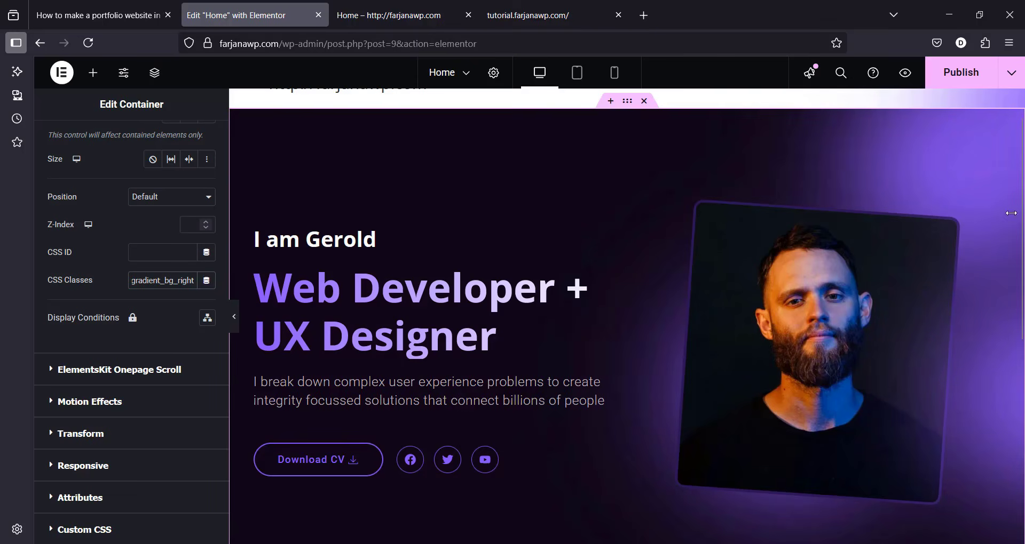
Step: Preview the hero with the editing panel hidden, then bring the panel back
left_click(917, 378)
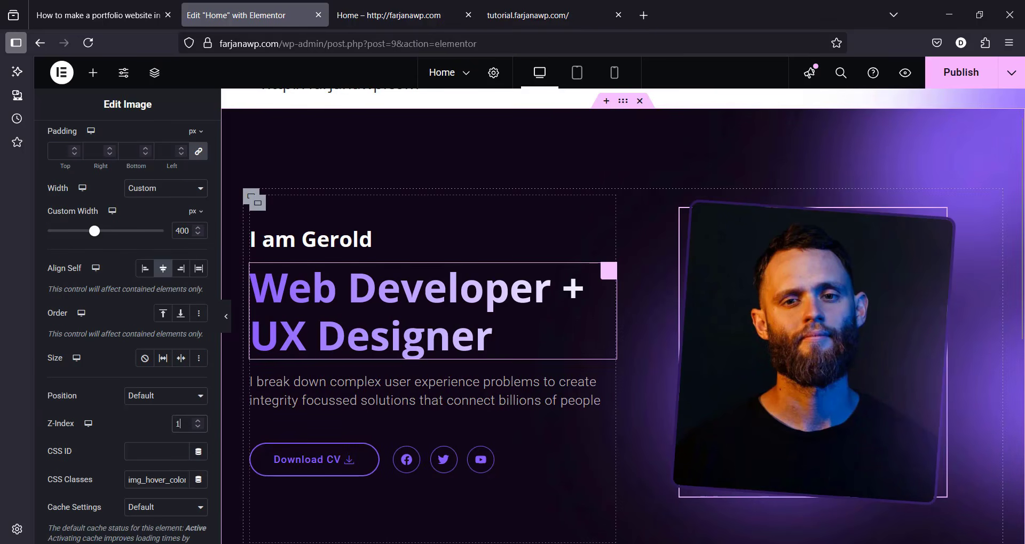
left_click(226, 318)
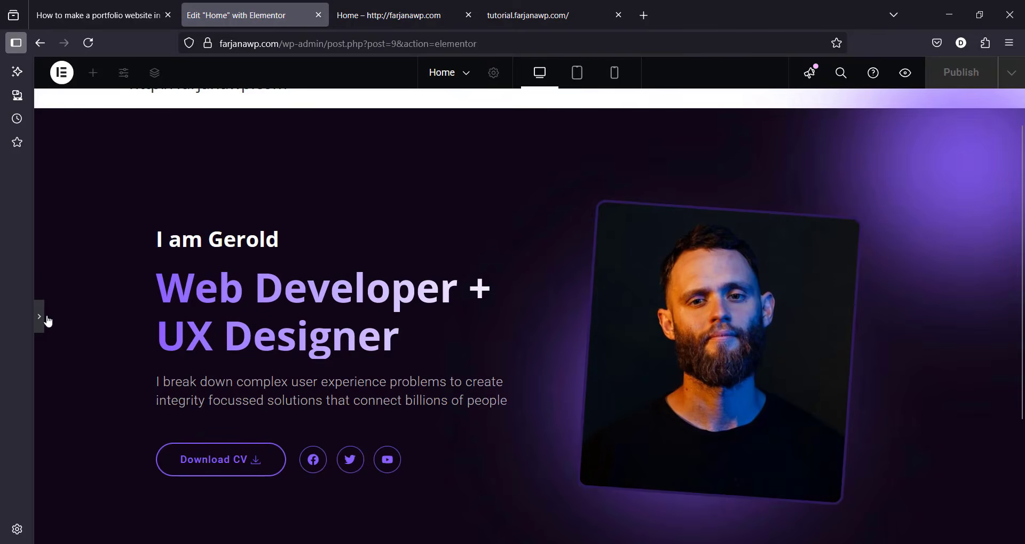
scroll(238, 142, "up", 1)
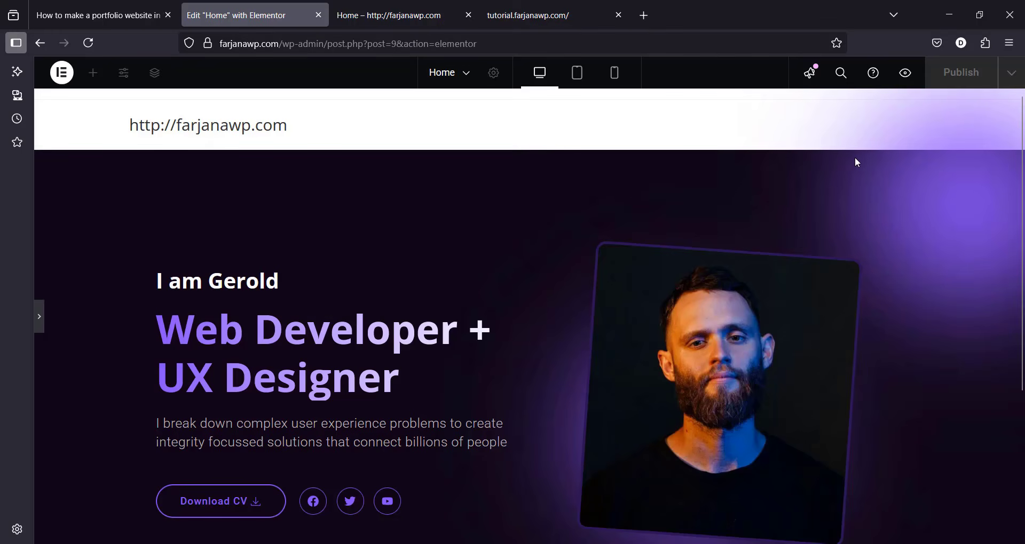
left_click(37, 319)
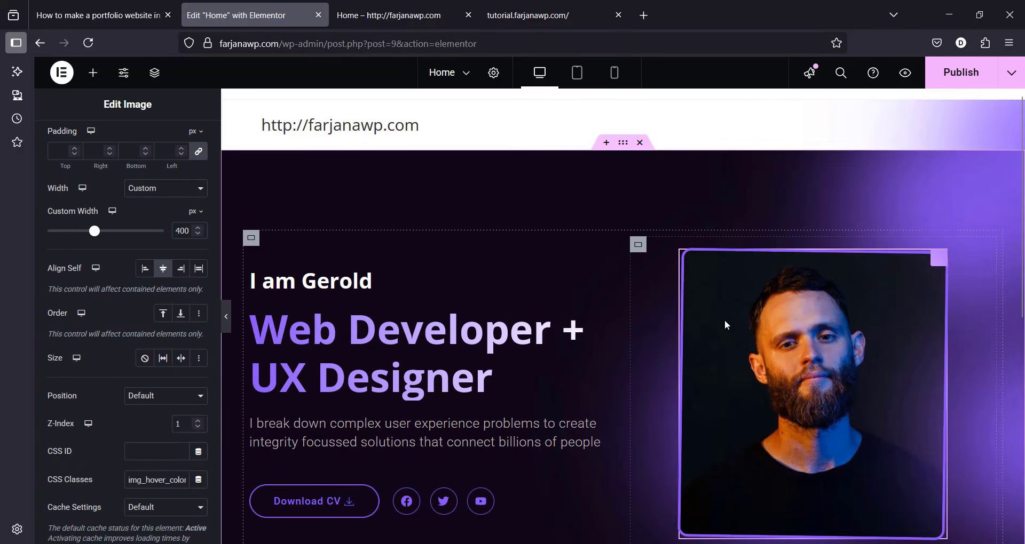
scroll(646, 331, "down", 8)
scroll(646, 331, "up", 3)
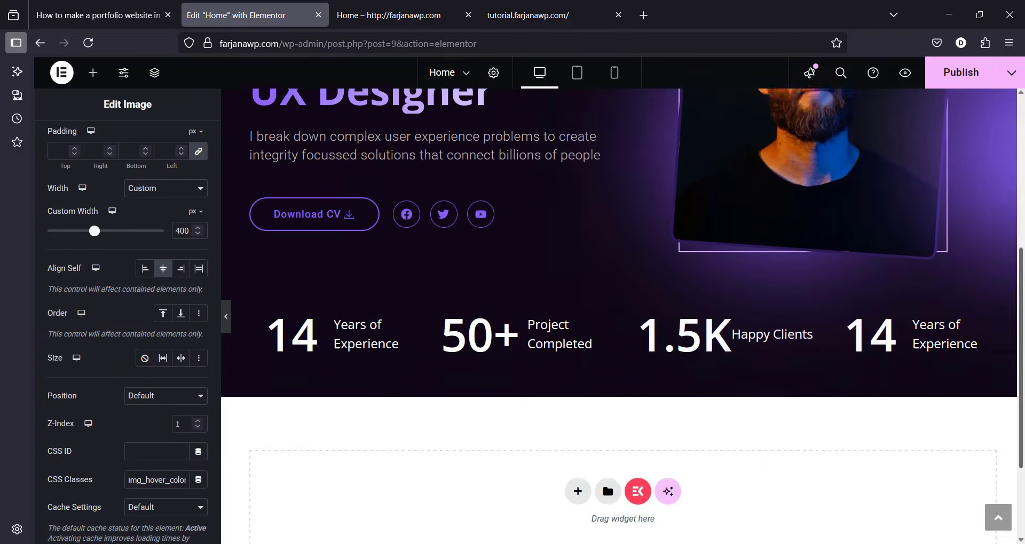
scroll(607, 133, "up", 5)
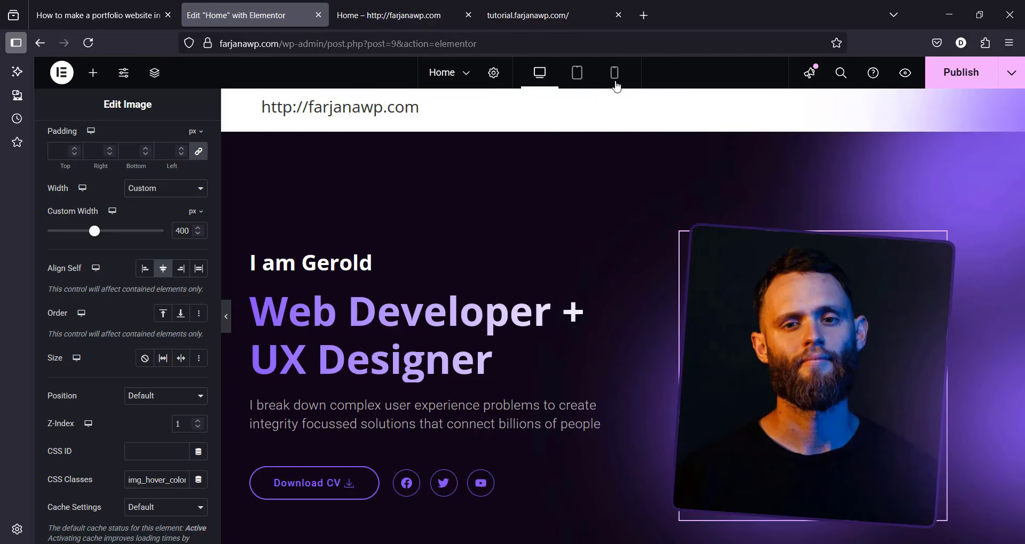
Step: Switch to the tablet layout and set the I am Gerold heading size to 30
left_click(493, 73)
left_click(576, 75)
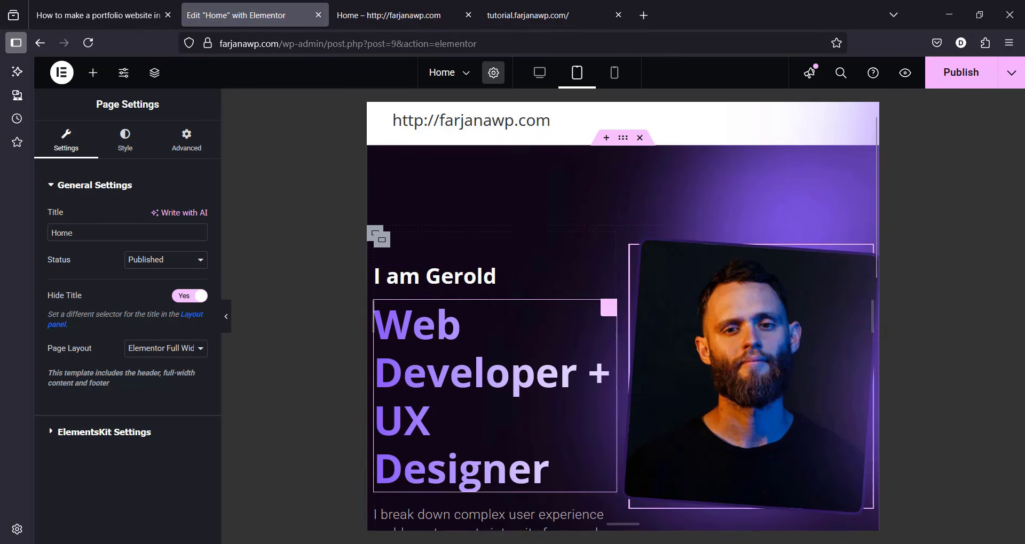
left_click(484, 275)
type("27")
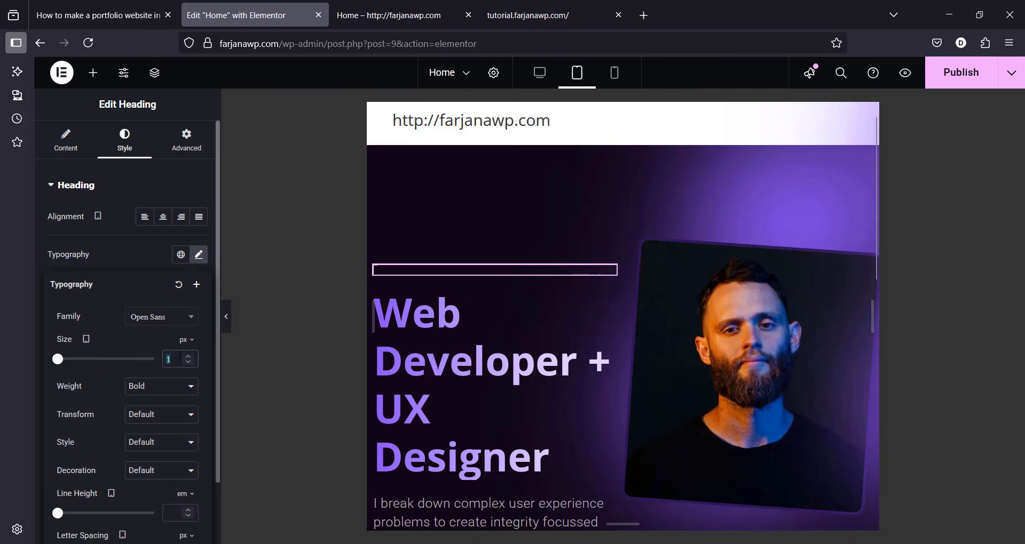
key("BackSpace")
key("BackSpace")
type("30")
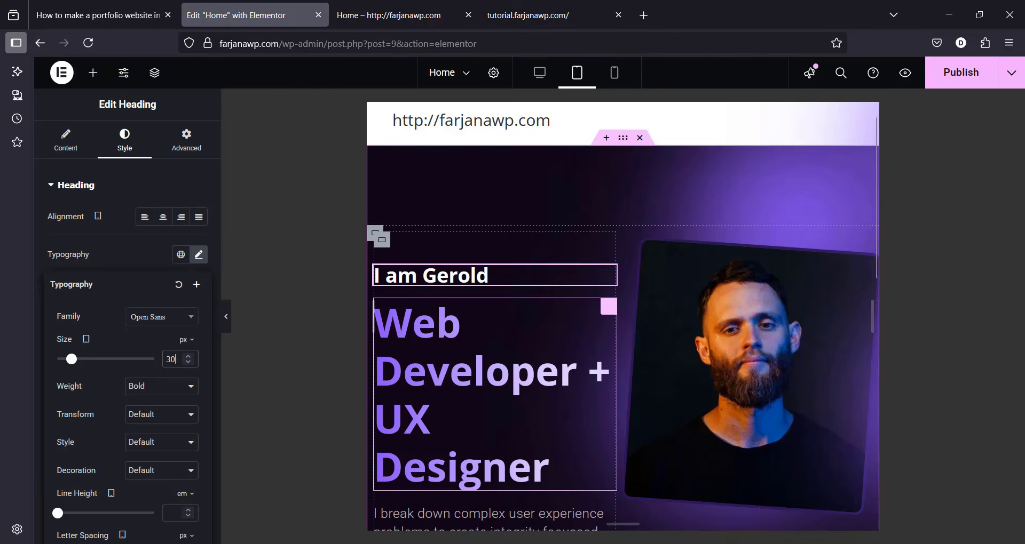
Step: Set the Web Developer + UX Designer heading size to 40
left_click(374, 315)
left_click(121, 152)
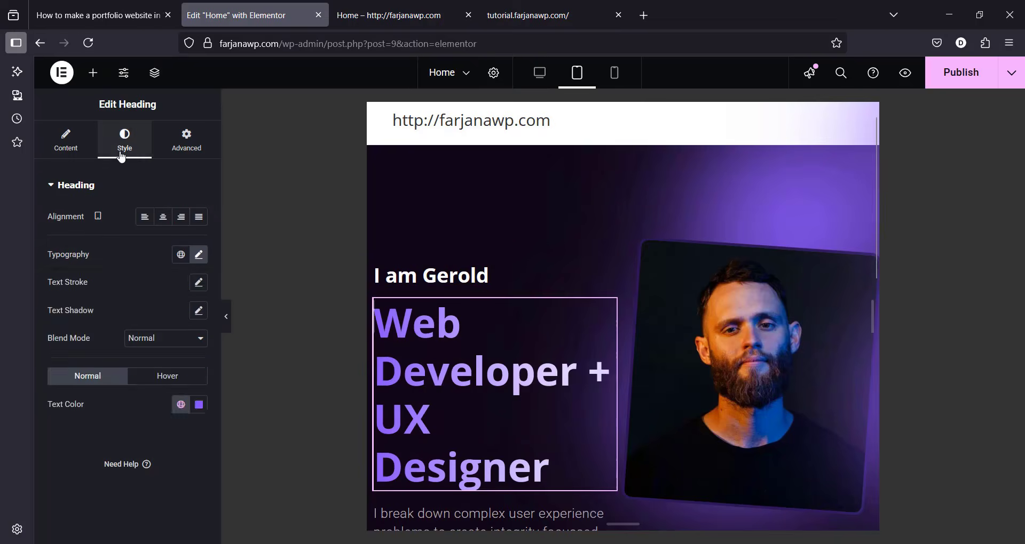
type("45")
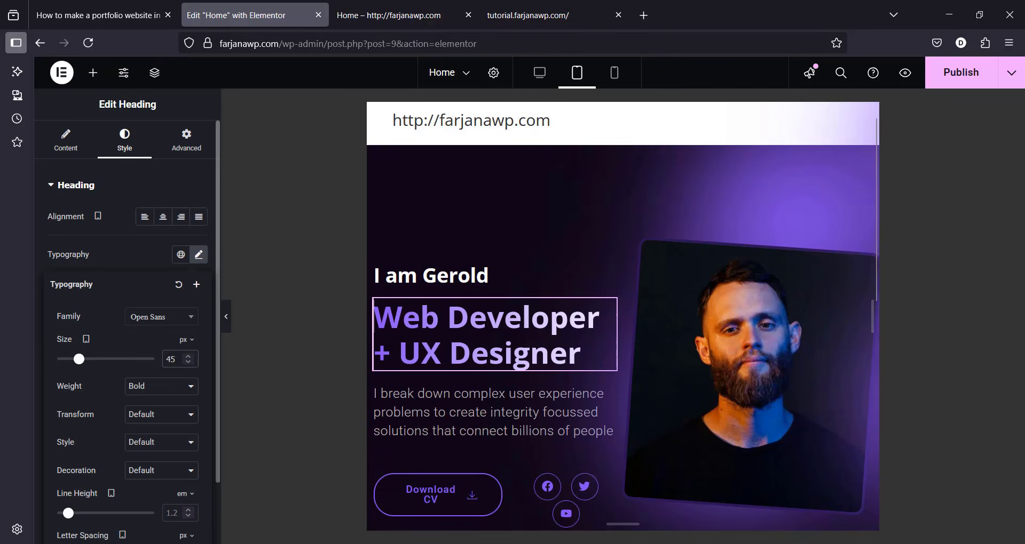
key("BackSpace")
type("0")
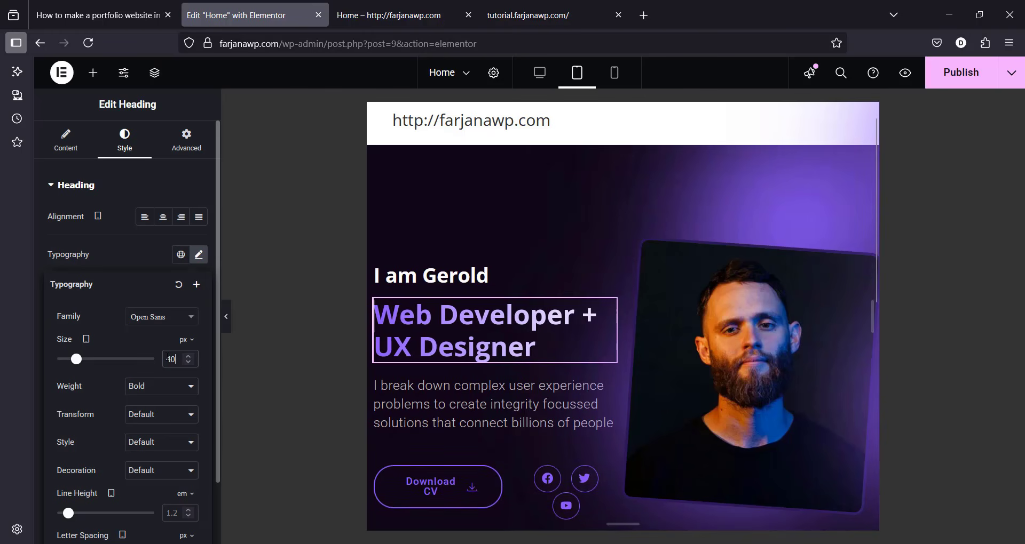
Step: Set the intro paragraph's font size to 16
left_click(405, 404)
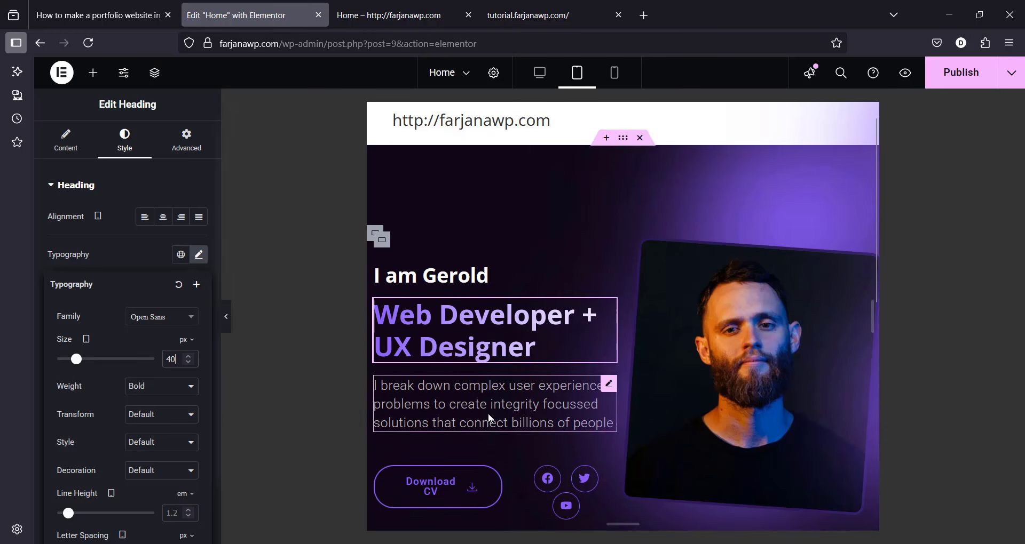
left_click(125, 141)
left_click(198, 254)
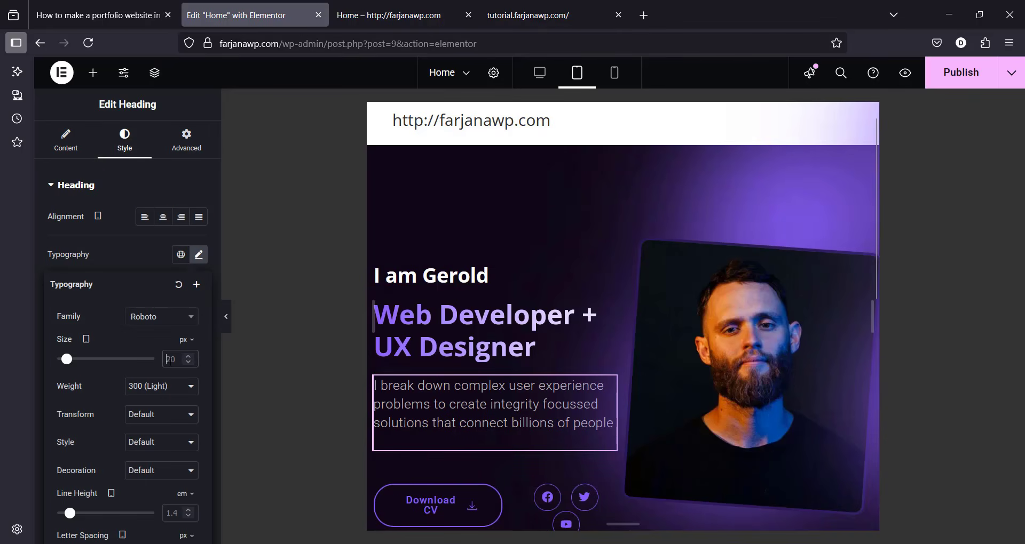
type("18")
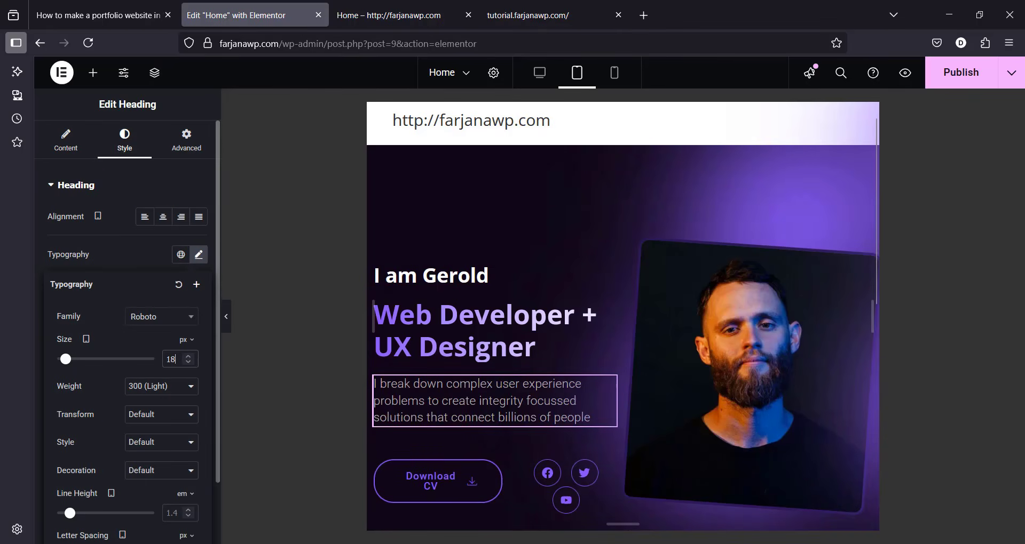
key("BackSpace")
type("6")
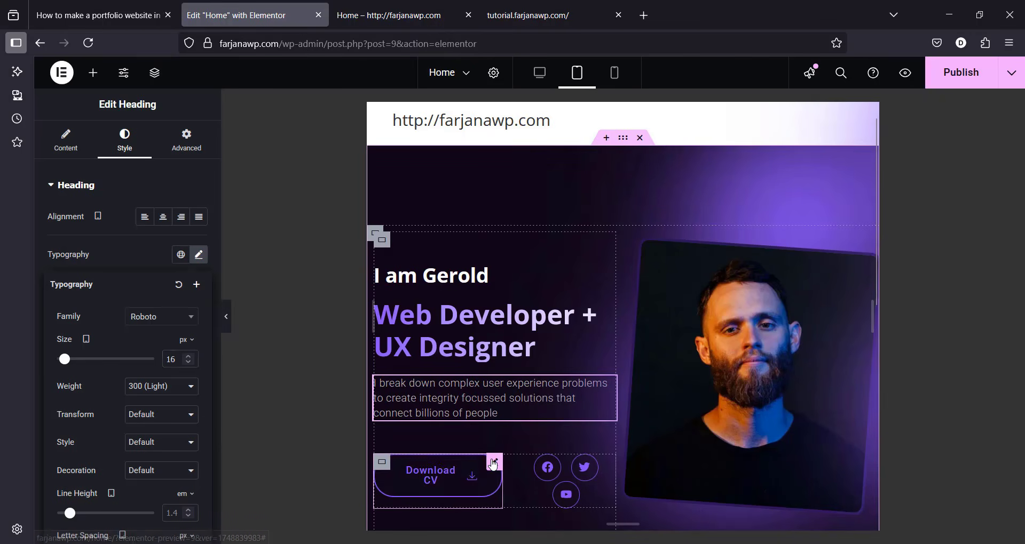
Step: Set the Download CV button's padding to 12 px top and bottom, 25 px left and right
left_click(492, 465)
left_click(124, 143)
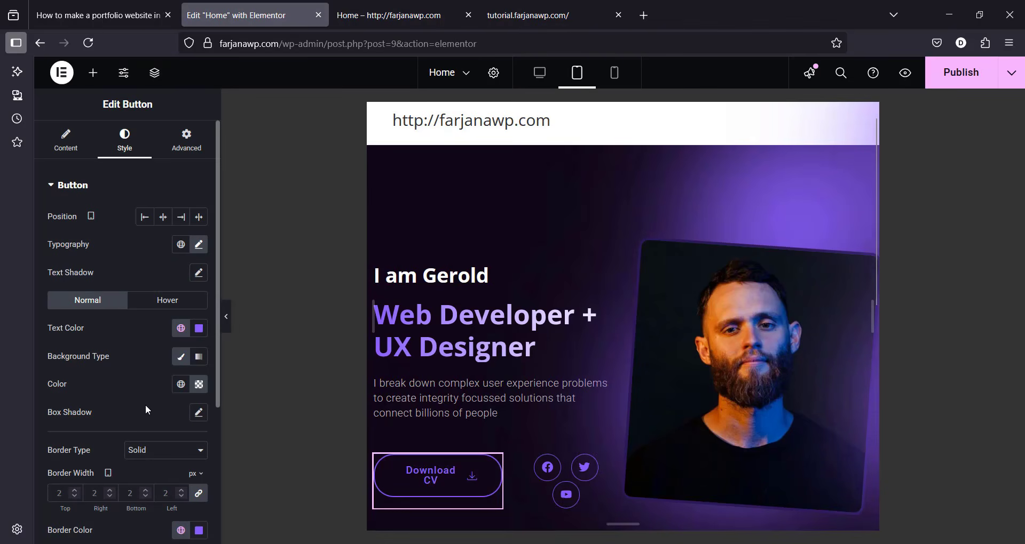
scroll(145, 405, "down", 4)
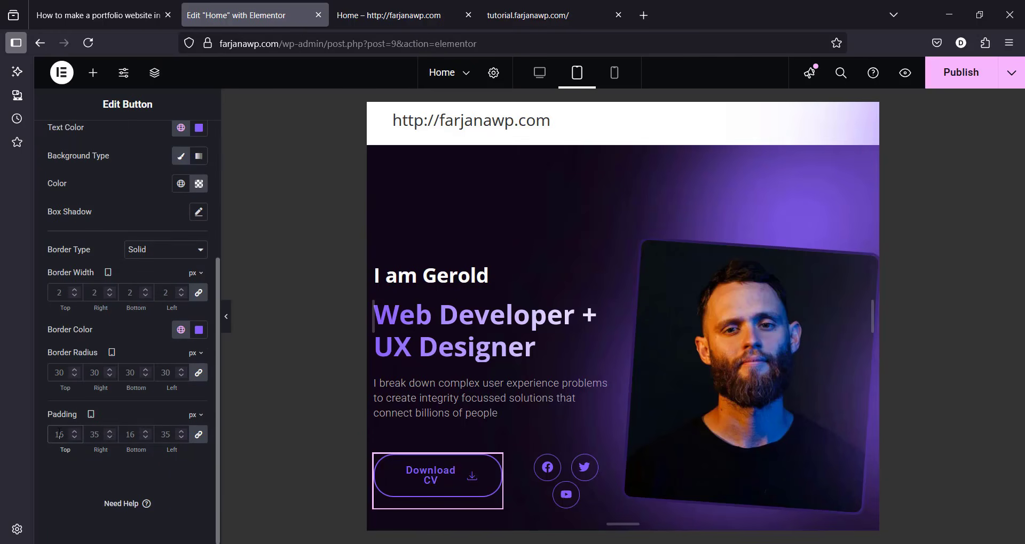
double_click(59, 435)
type("12")
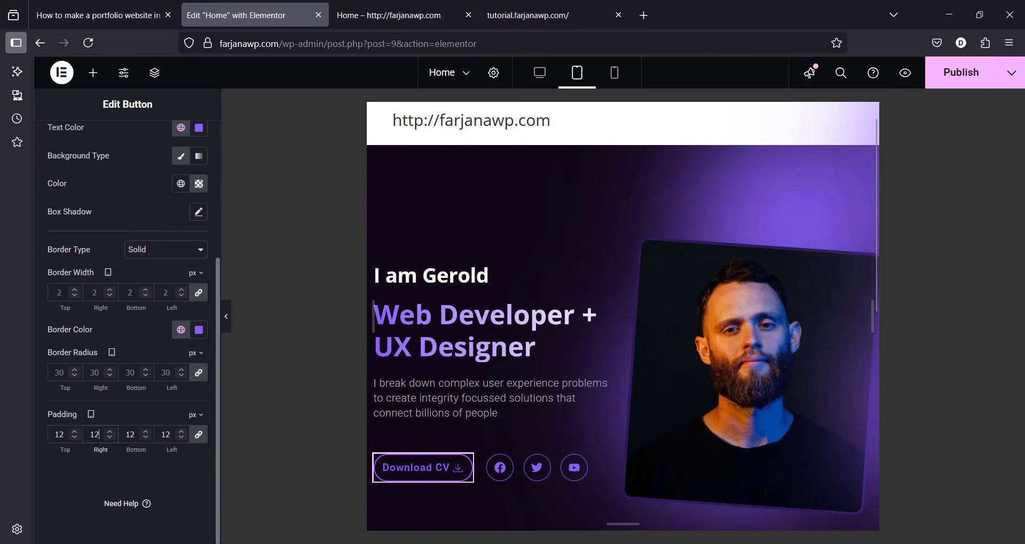
type("0")
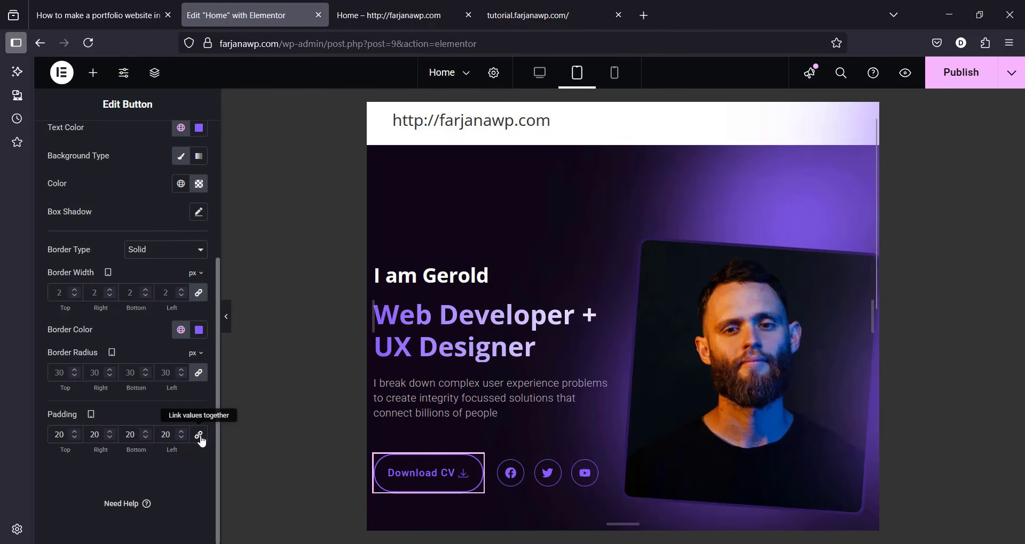
double_click(56, 435)
type("12")
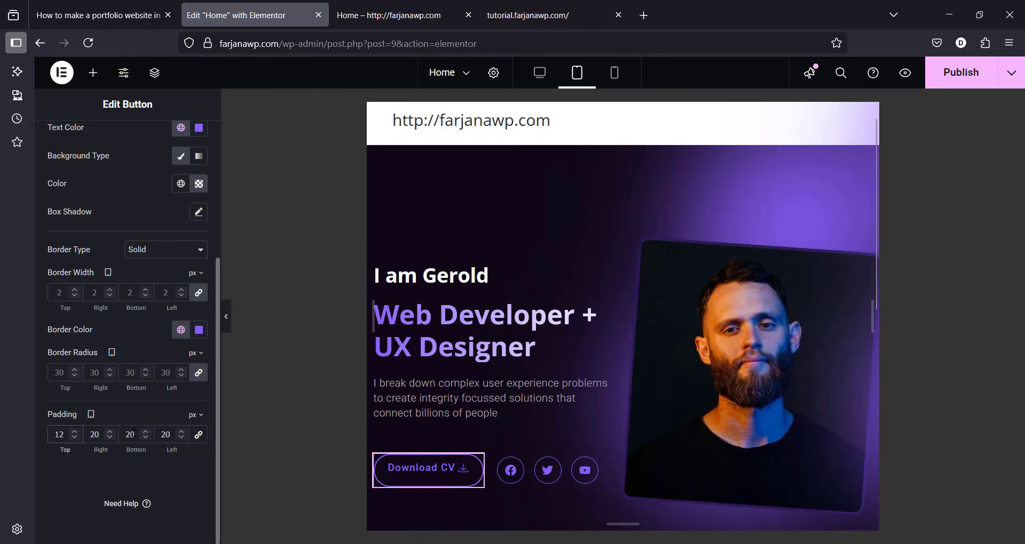
type("12")
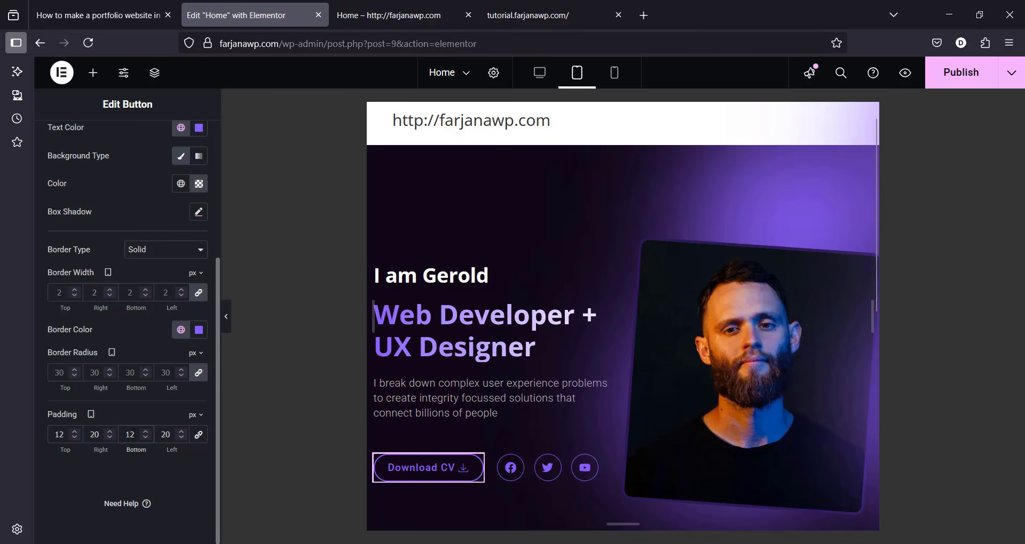
double_click(98, 435)
type("25")
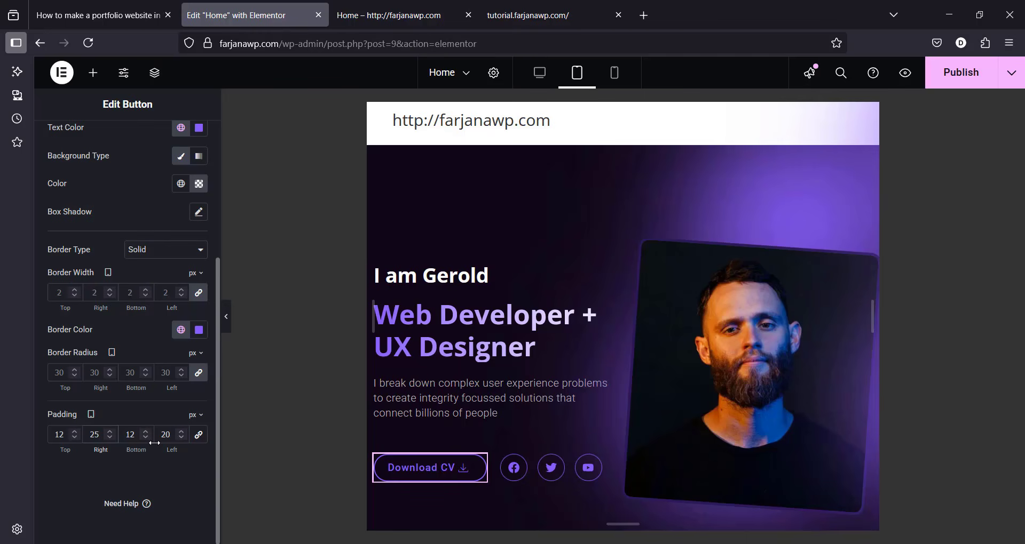
double_click(165, 435)
type("25")
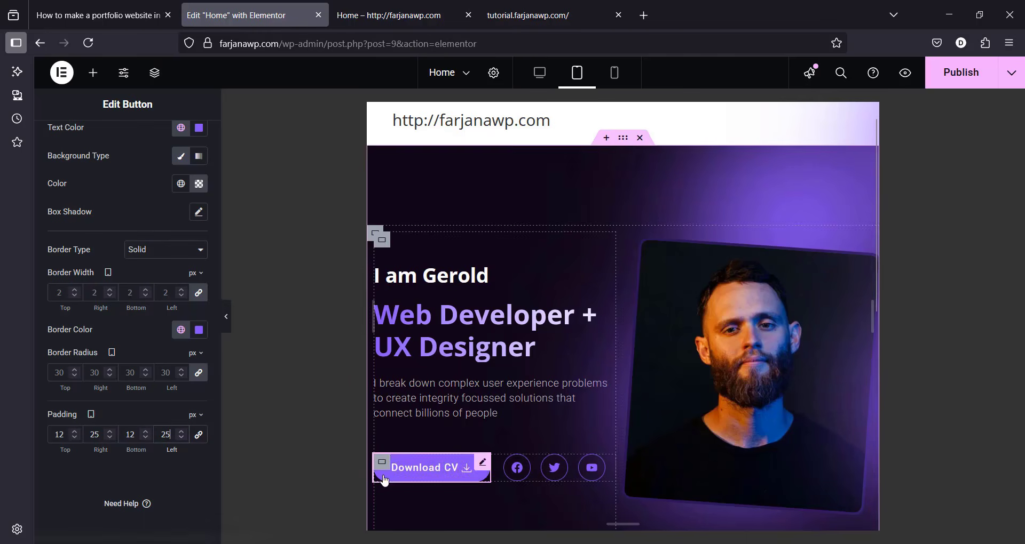
scroll(215, 181, "up", 2)
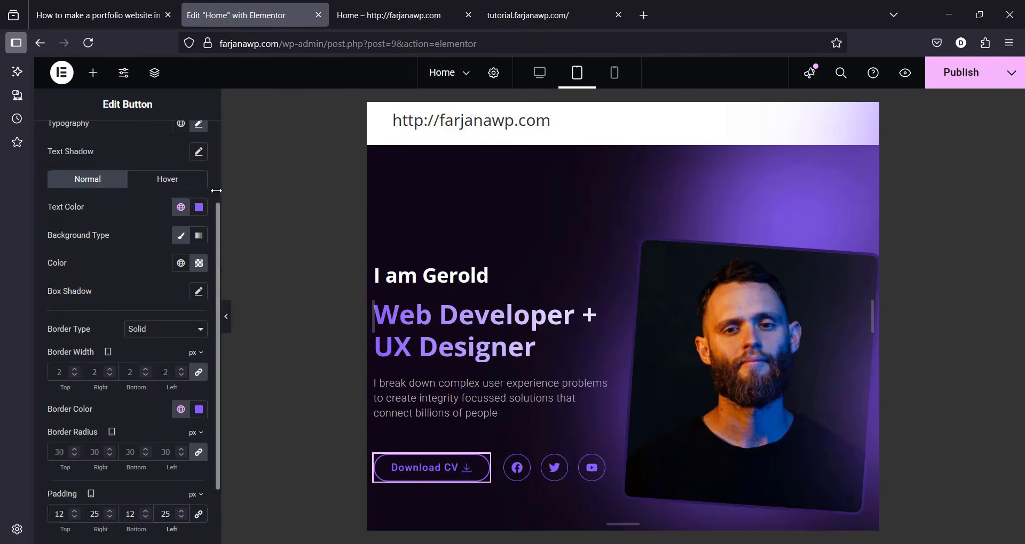
scroll(214, 182, "up", 2)
left_click(199, 207)
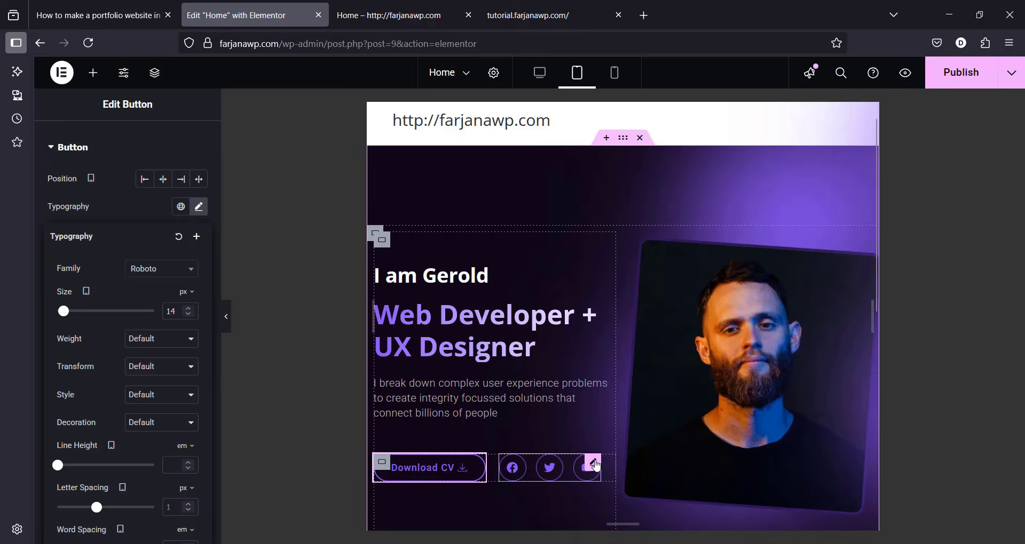
Step: Set the social icons' icon size to 14
left_click(593, 464)
left_click(124, 140)
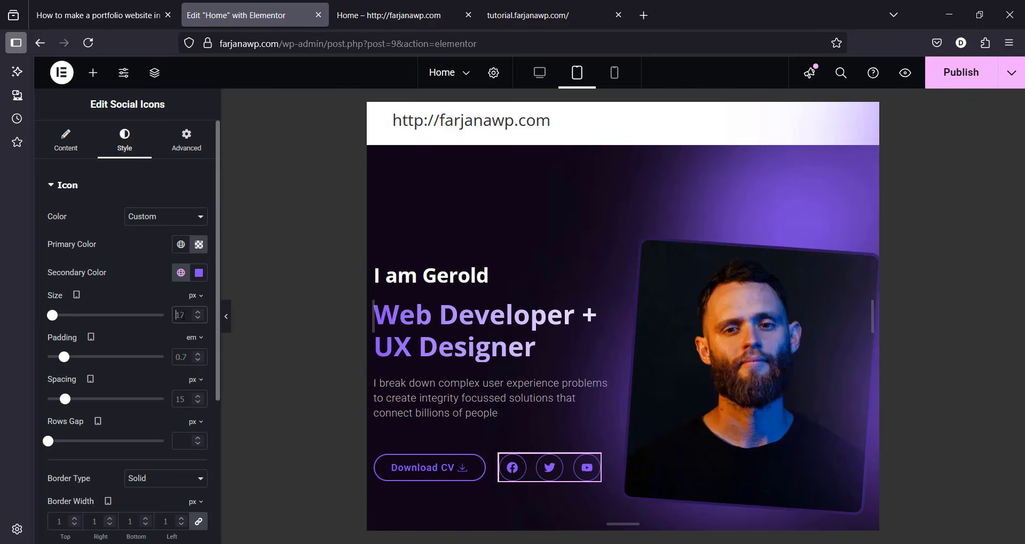
key("BackSpace")
type("5")
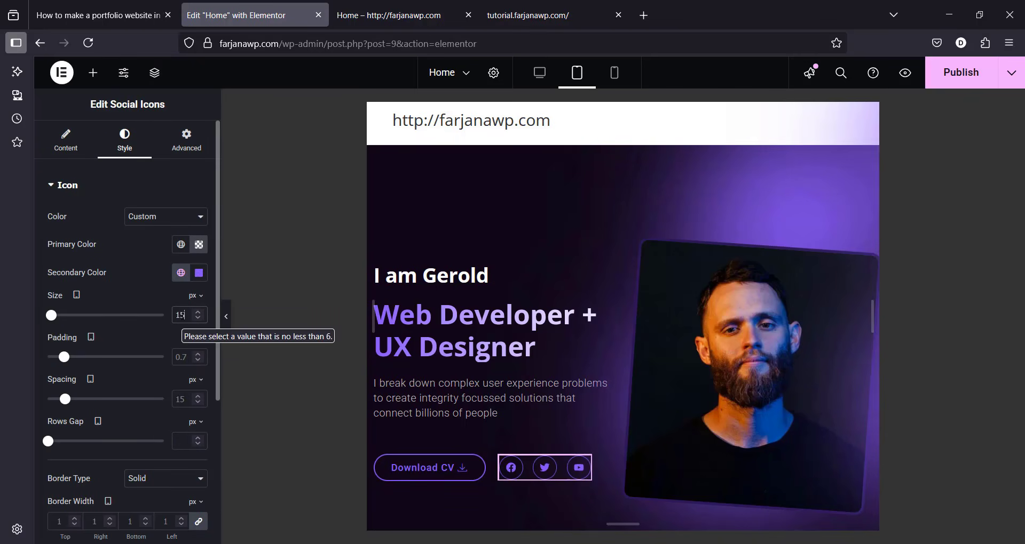
key("BackSpace")
type("4")
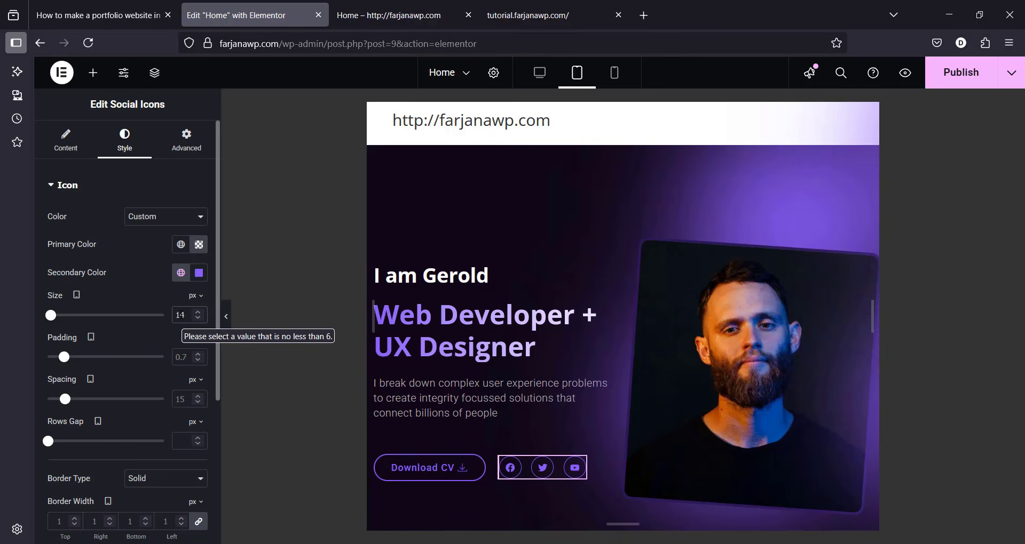
Step: Reduce the hero photo's custom width to 300 px for tablet
left_click(713, 325)
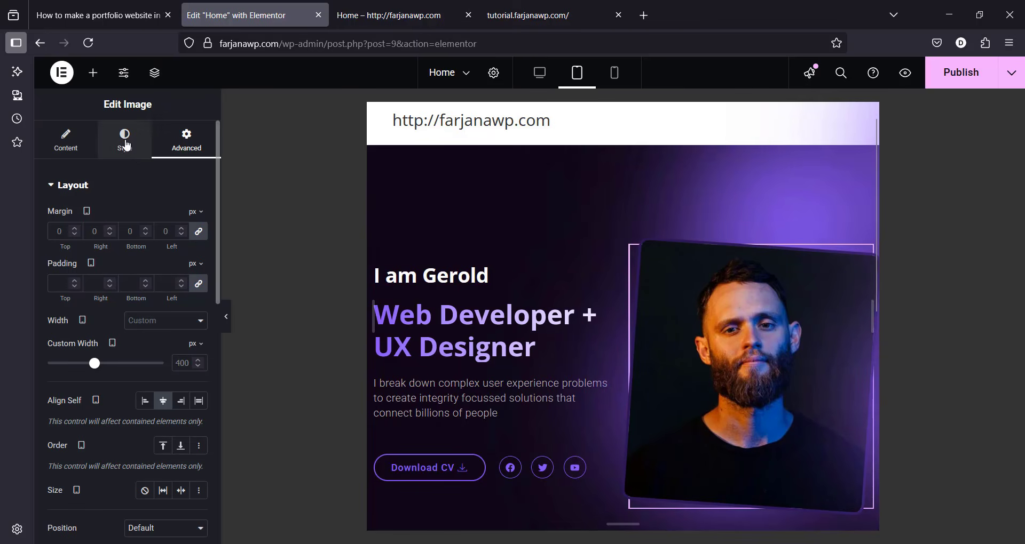
double_click(177, 368)
type("350")
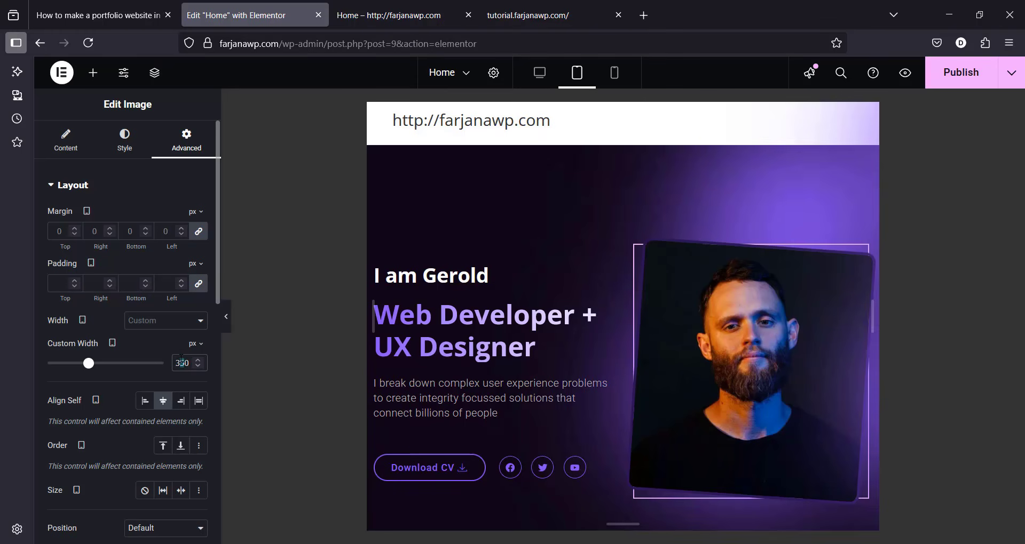
type("0")
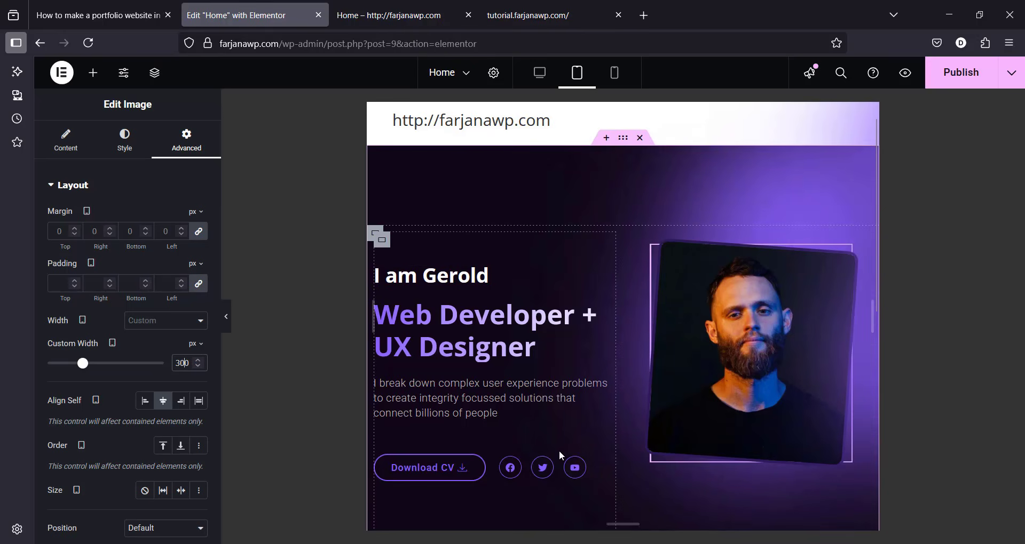
left_click(624, 139)
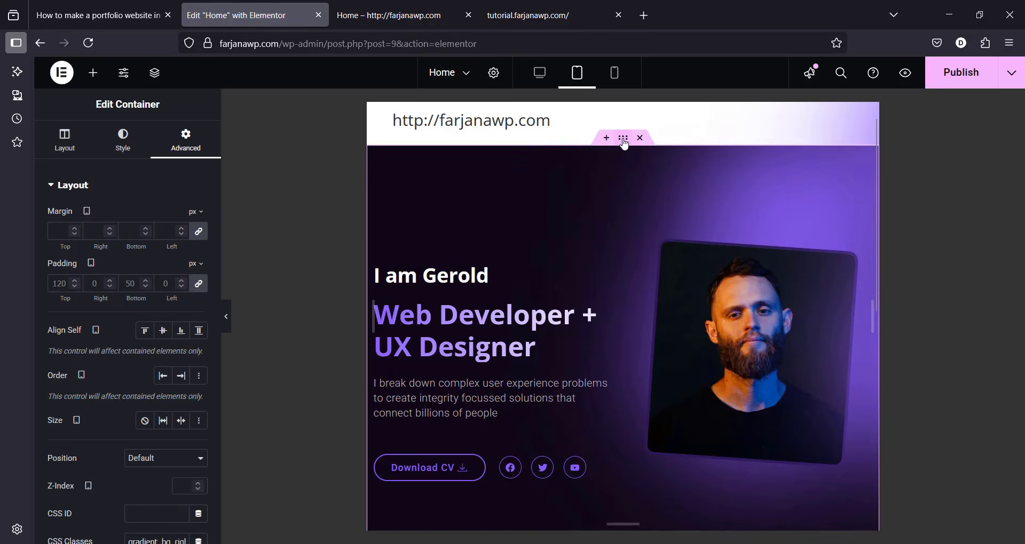
Step: Set the hero container's tablet padding to top 7 and bottom 3
left_click(199, 284)
left_click(59, 283)
type("70")
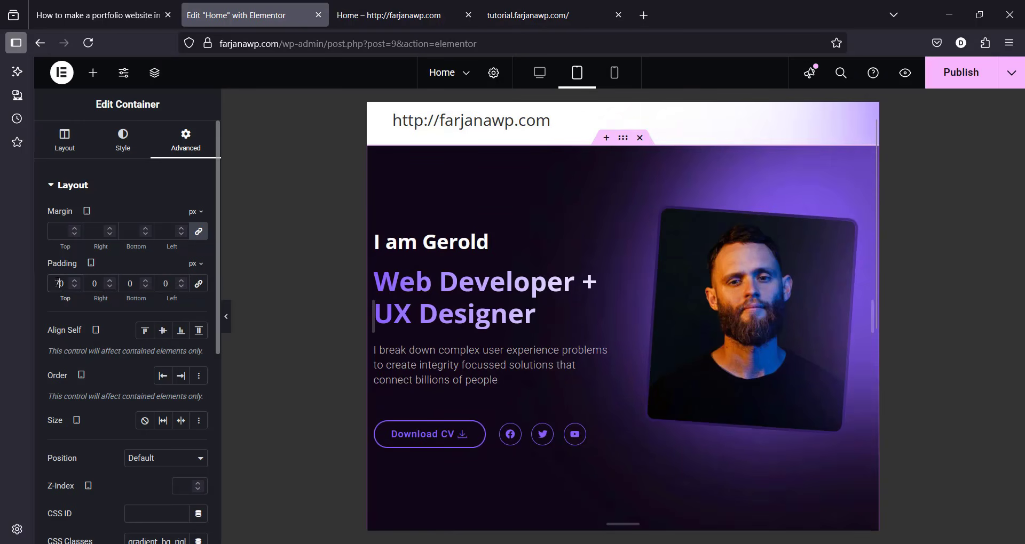
left_click(129, 284)
type("3")
scroll(481, 267, "down", 2)
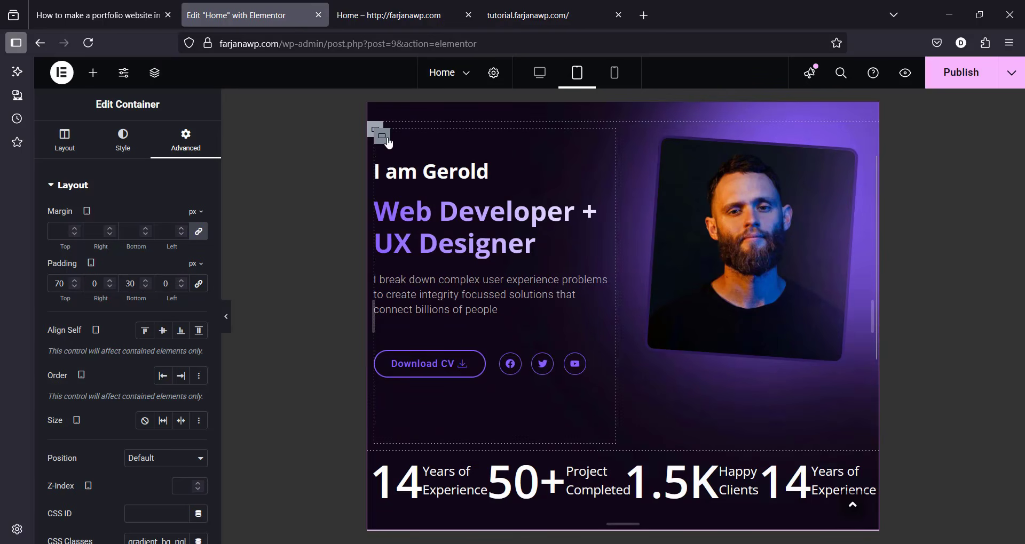
Step: Set the inner hero content container's padding to 55
left_click(382, 136)
left_click(193, 144)
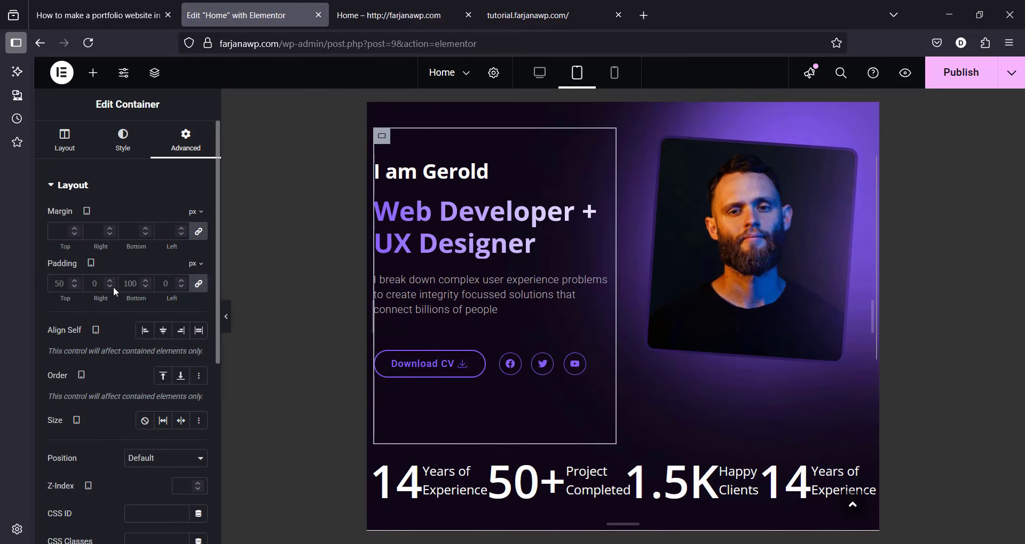
left_click(197, 283)
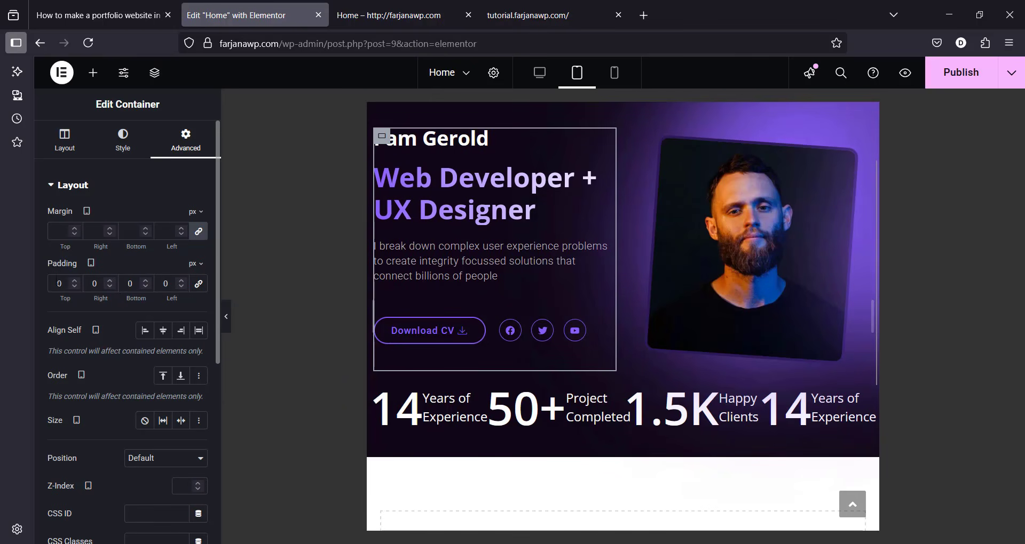
type("5")
type("5")
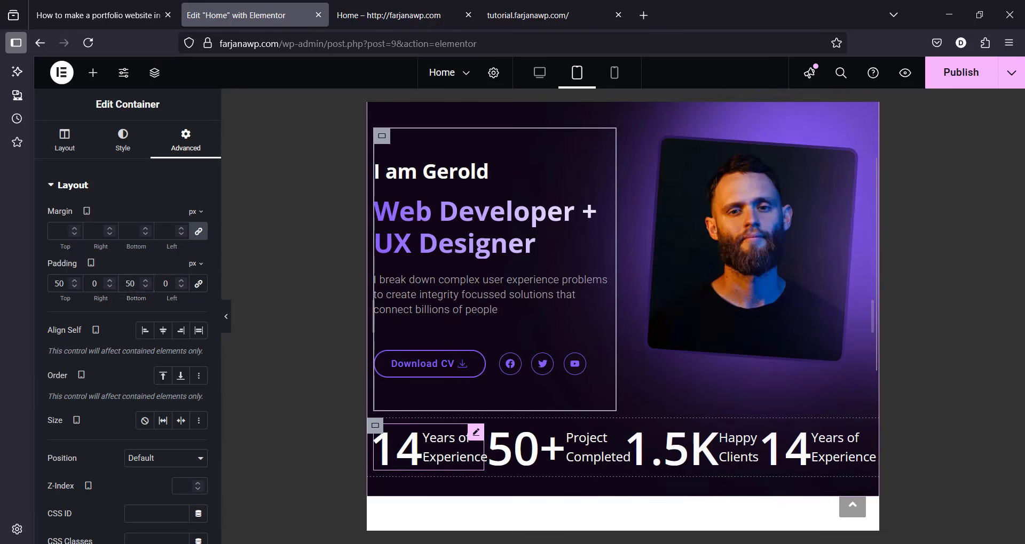
Step: Style the 14 Years of Experience counter with number size 45 and title size 14
left_click(476, 431)
left_click(124, 144)
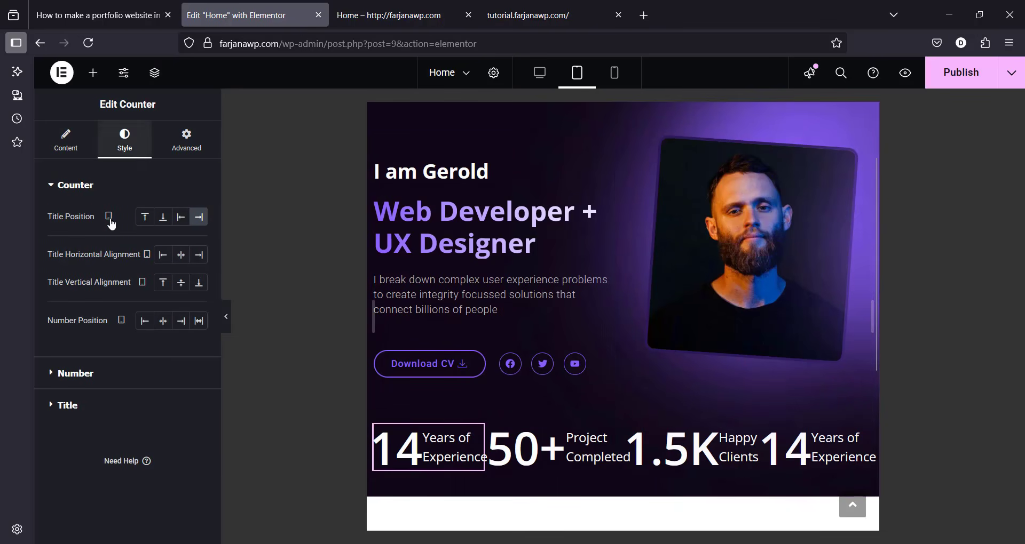
left_click(84, 382)
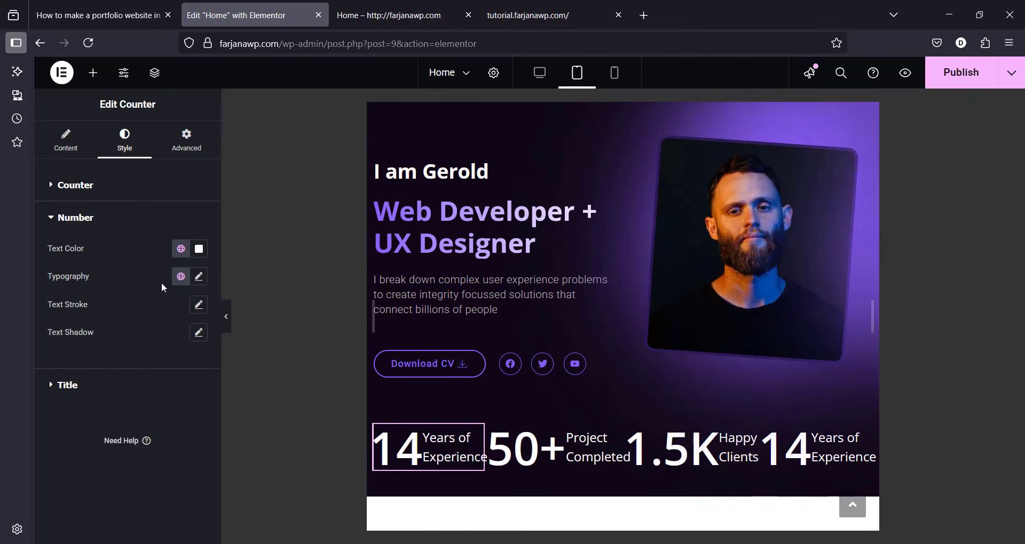
left_click(199, 283)
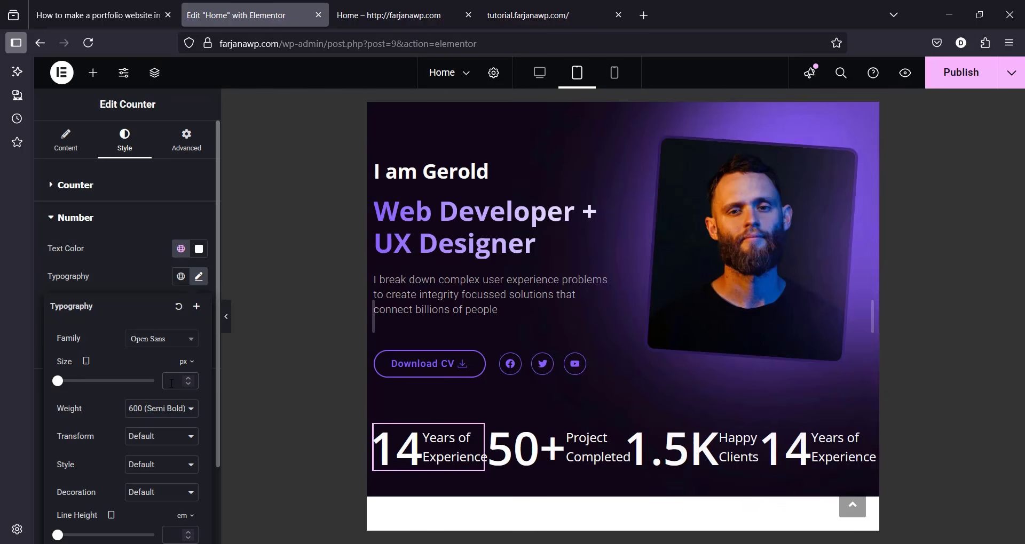
type("45")
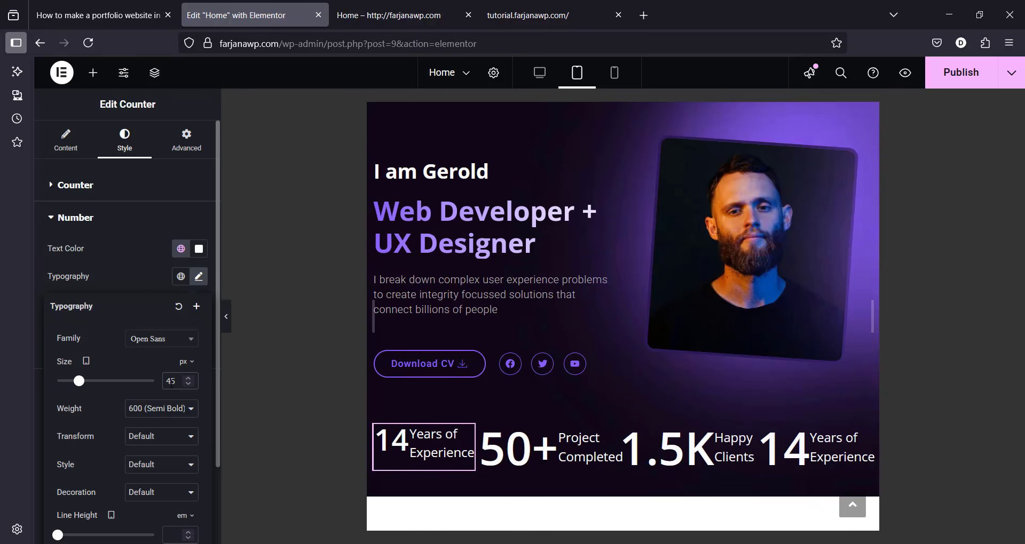
left_click(111, 233)
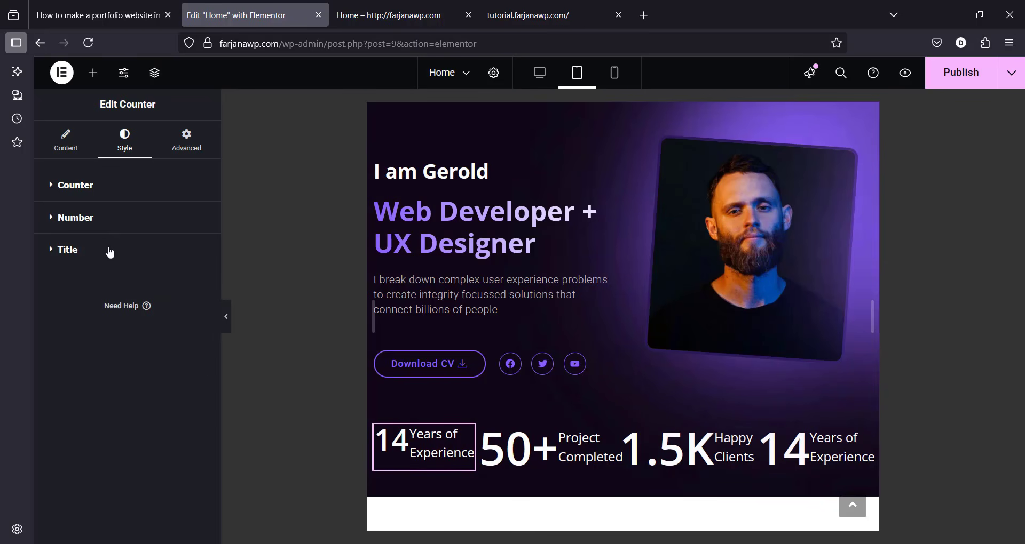
left_click(109, 251)
left_click(198, 310)
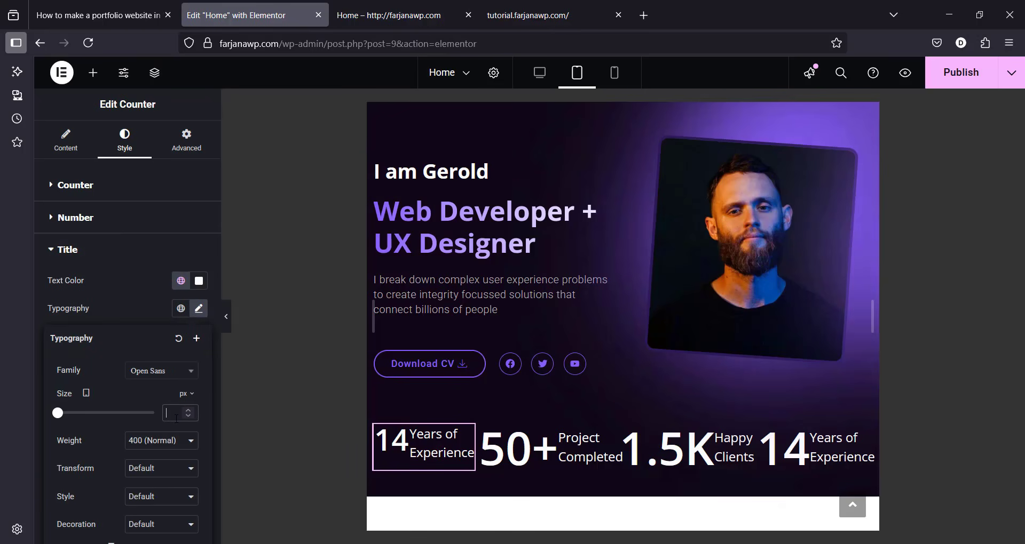
type("25")
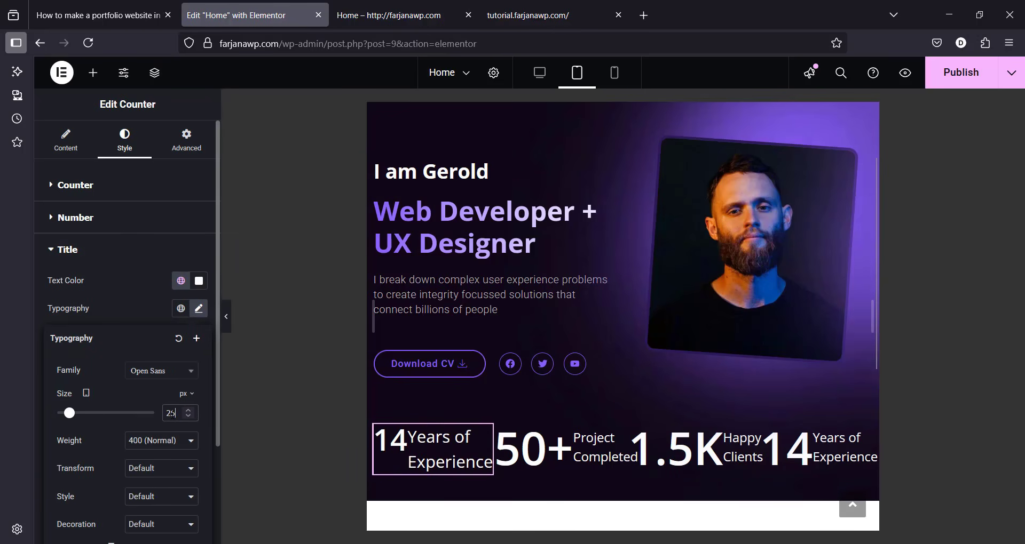
key("BackSpace")
key("BackSpace")
type("14")
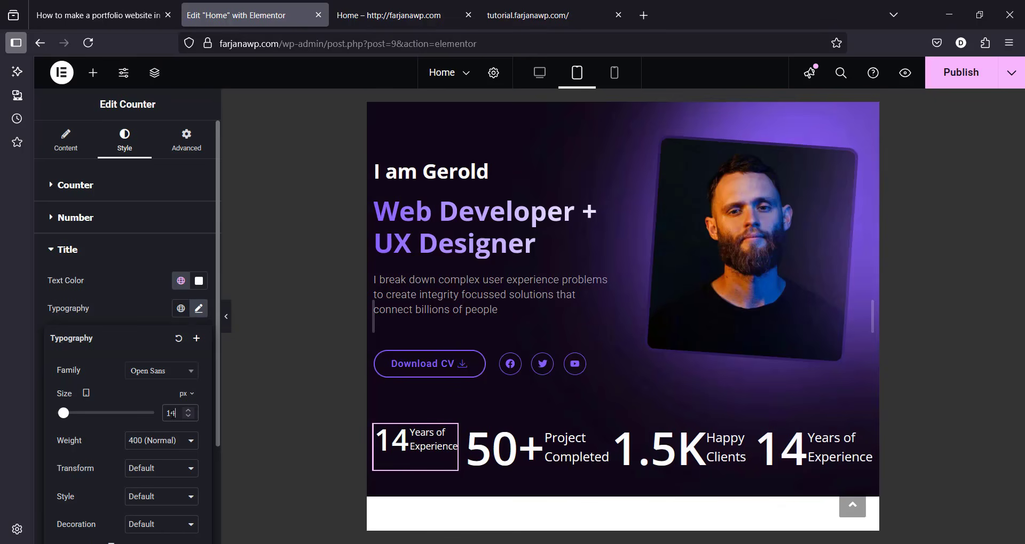
Step: Copy the first counter's style and paste it onto the 50+ and 1.5K counters
right_click(404, 442)
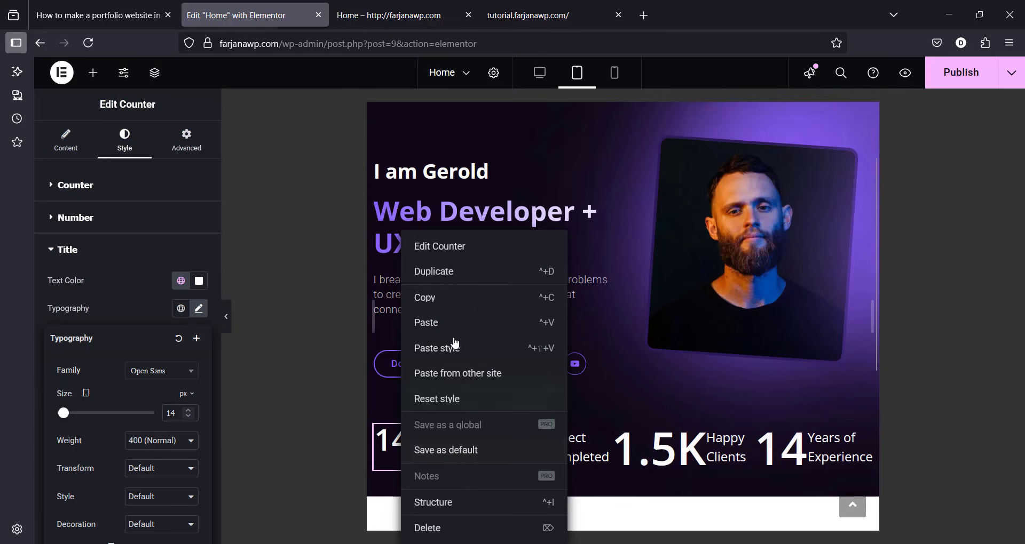
left_click(454, 298)
right_click(532, 443)
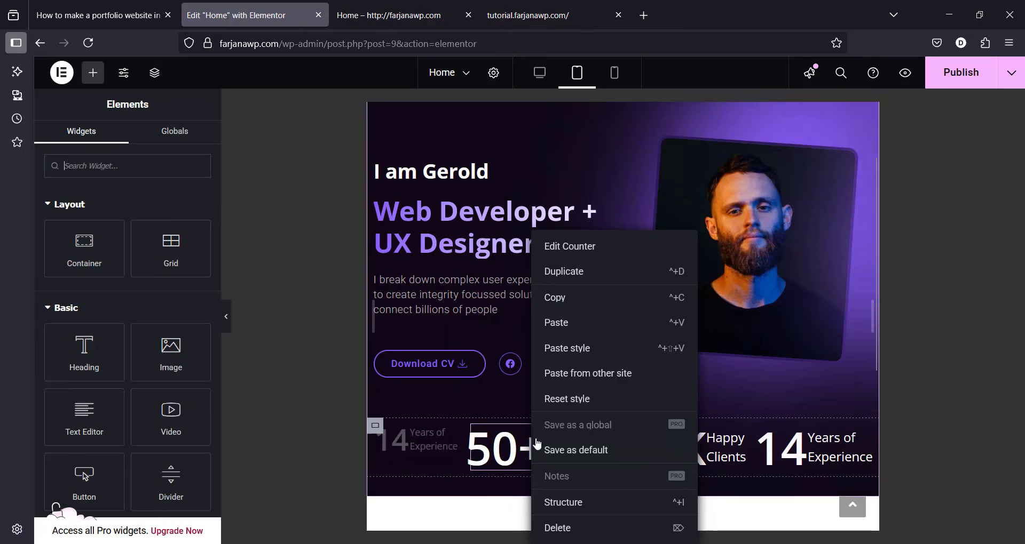
left_click(599, 350)
right_click(652, 443)
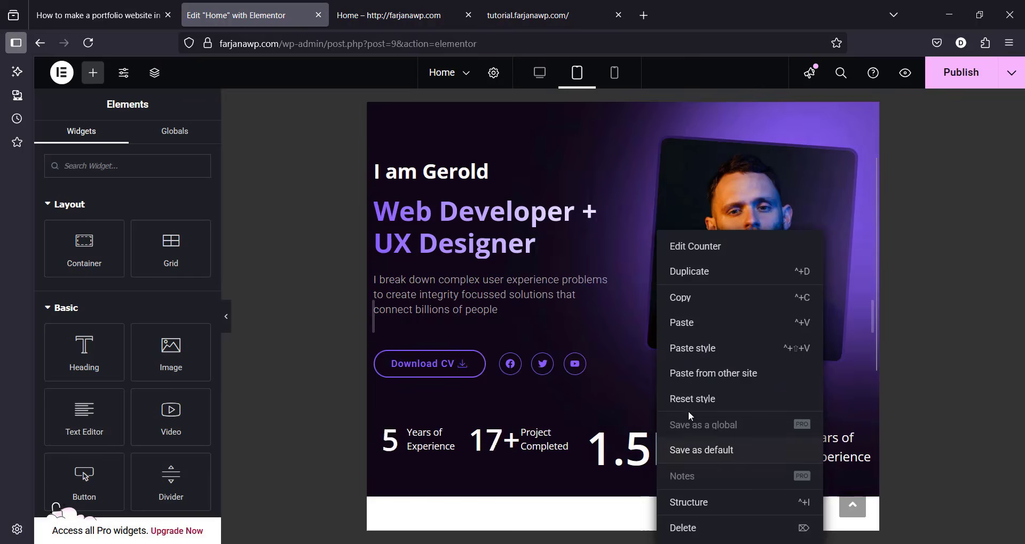
left_click(704, 348)
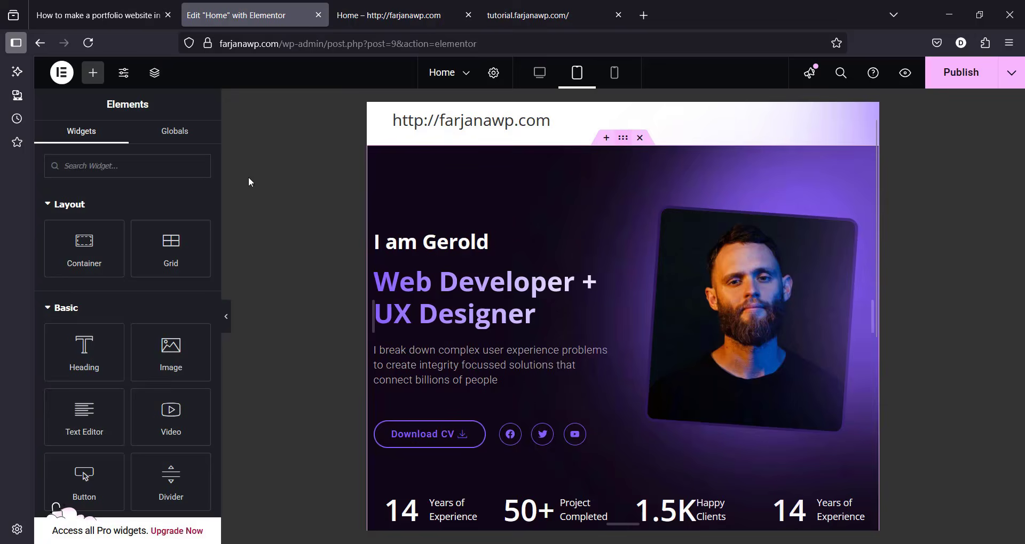
Step: Set the hero container's tablet top padding to 30 and preview at mobile width
double_click(59, 283)
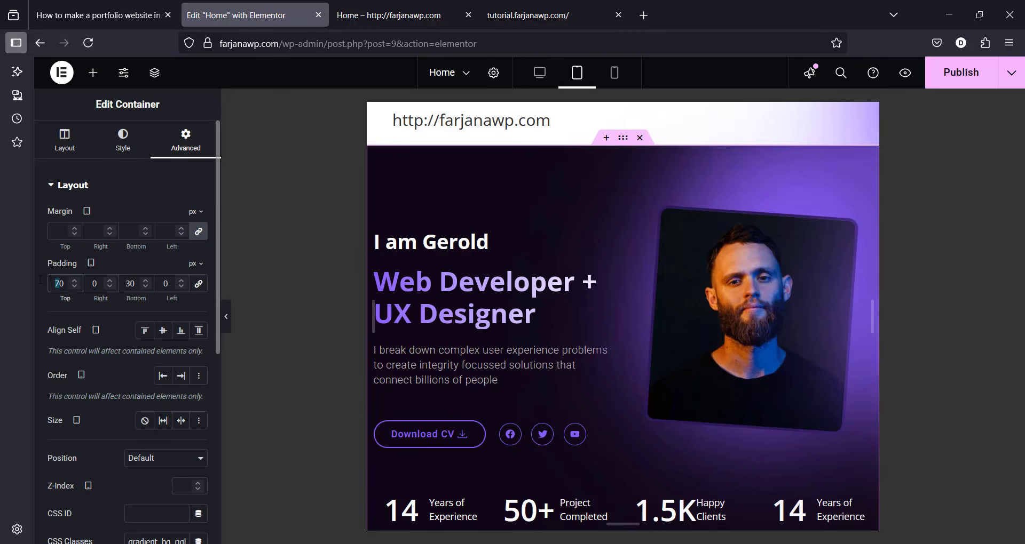
type("50")
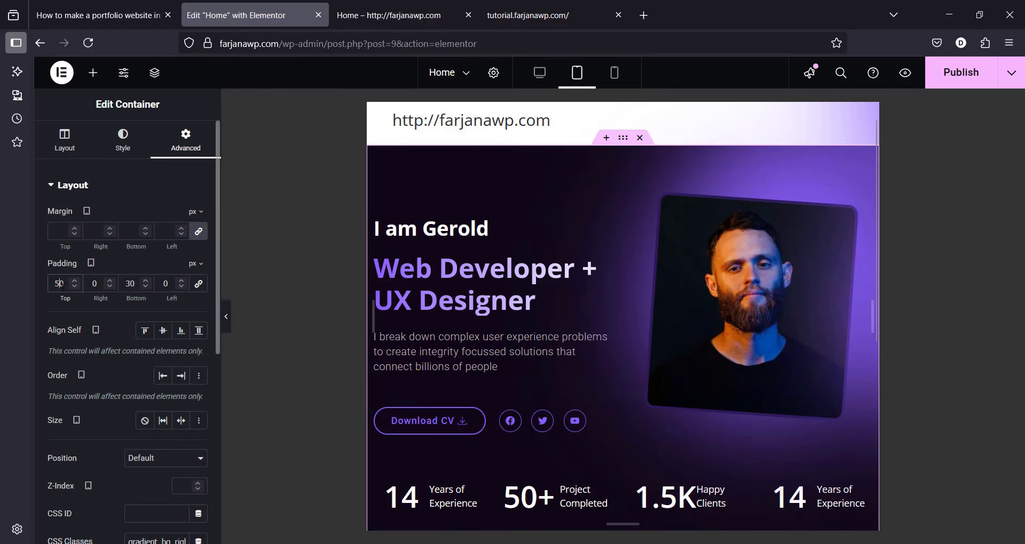
type("30")
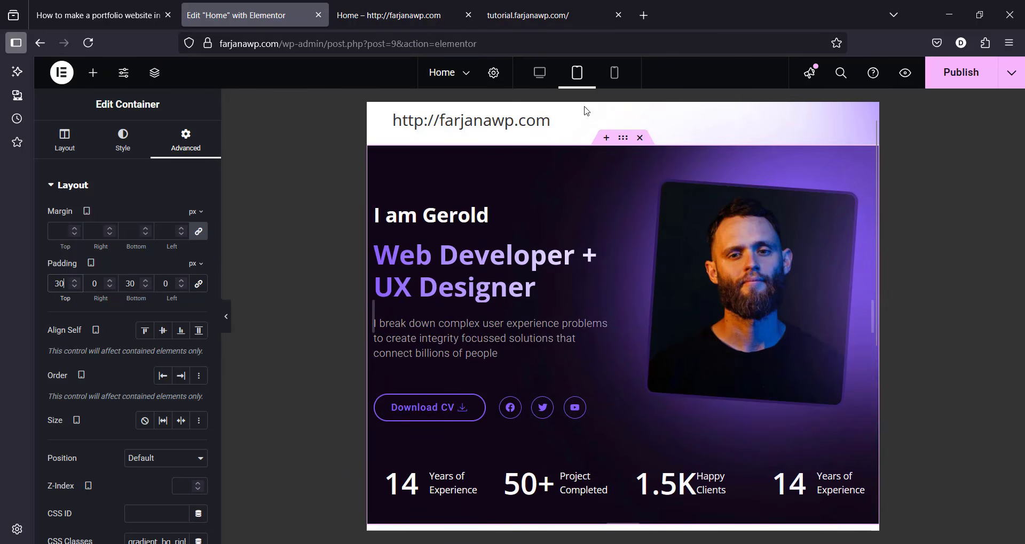
left_click(613, 80)
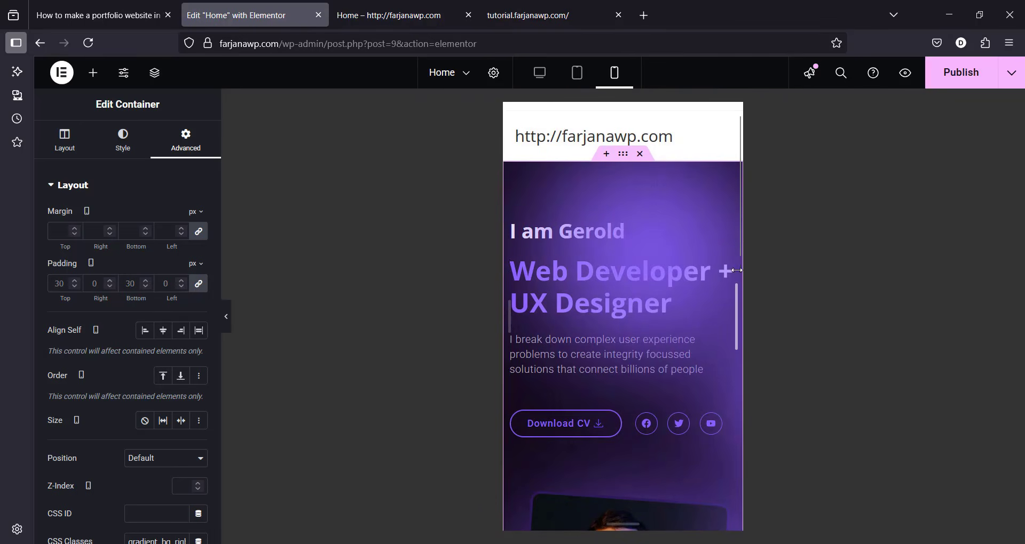
Step: Set the counters container's direction to Column in Navigator
scroll(517, 485, "down", 5)
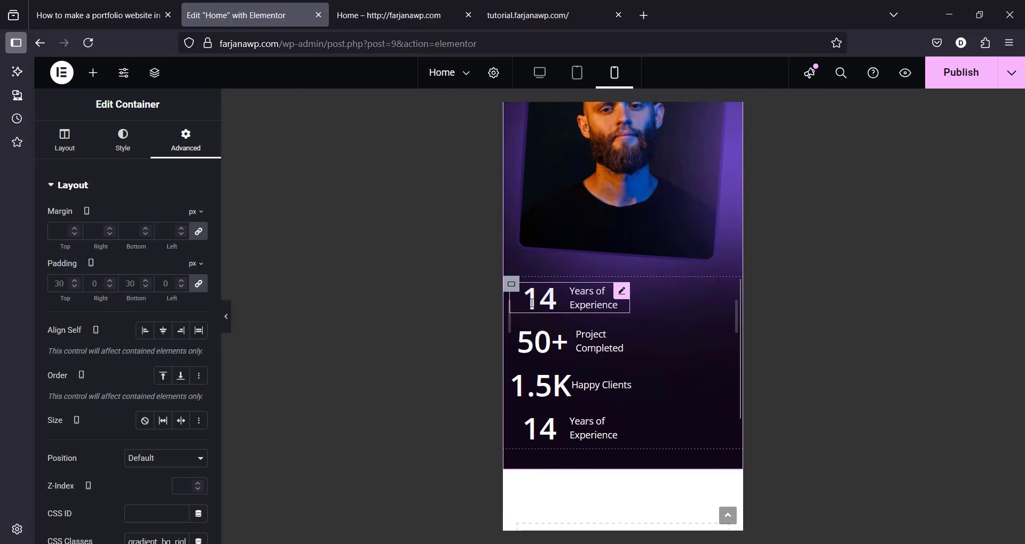
left_click(542, 302)
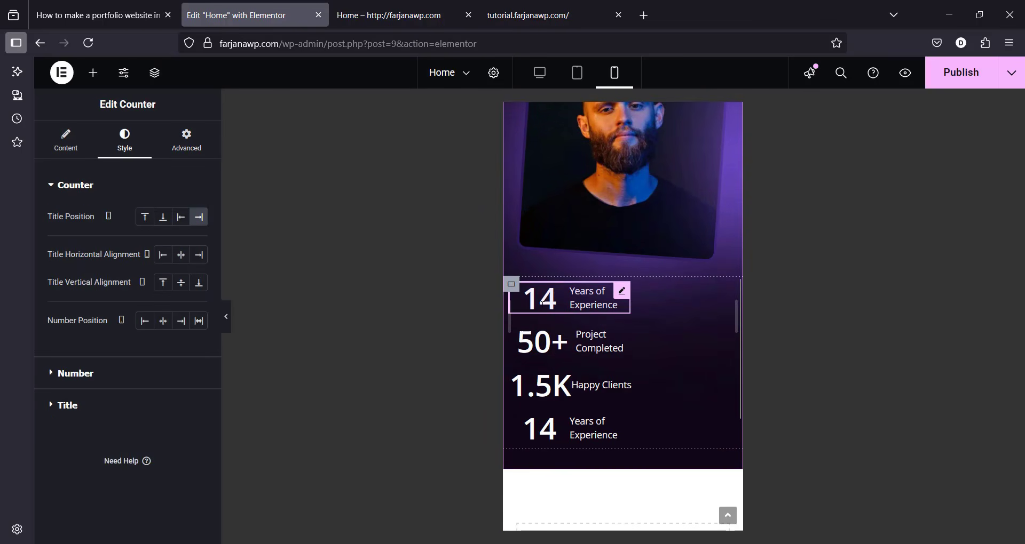
left_click(195, 158)
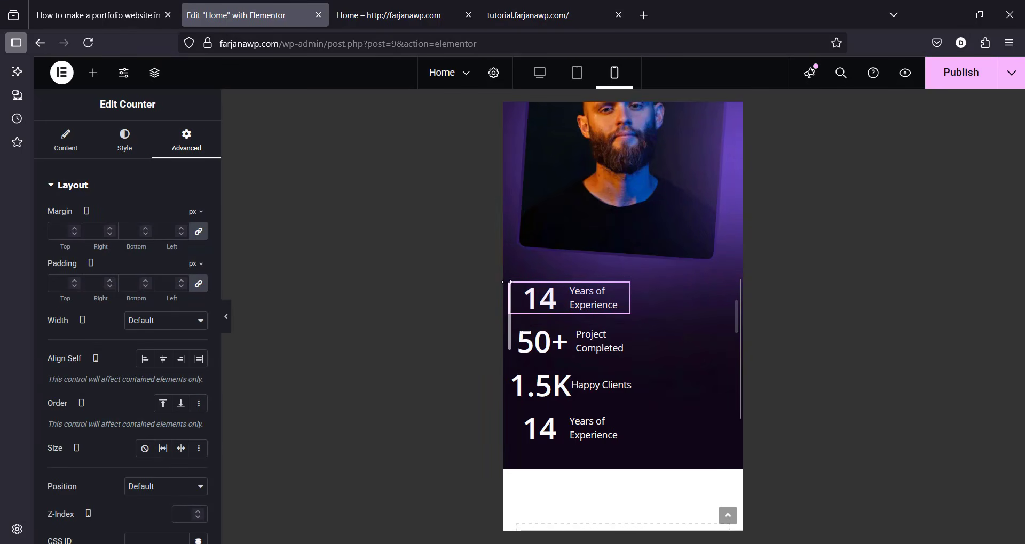
left_click(153, 75)
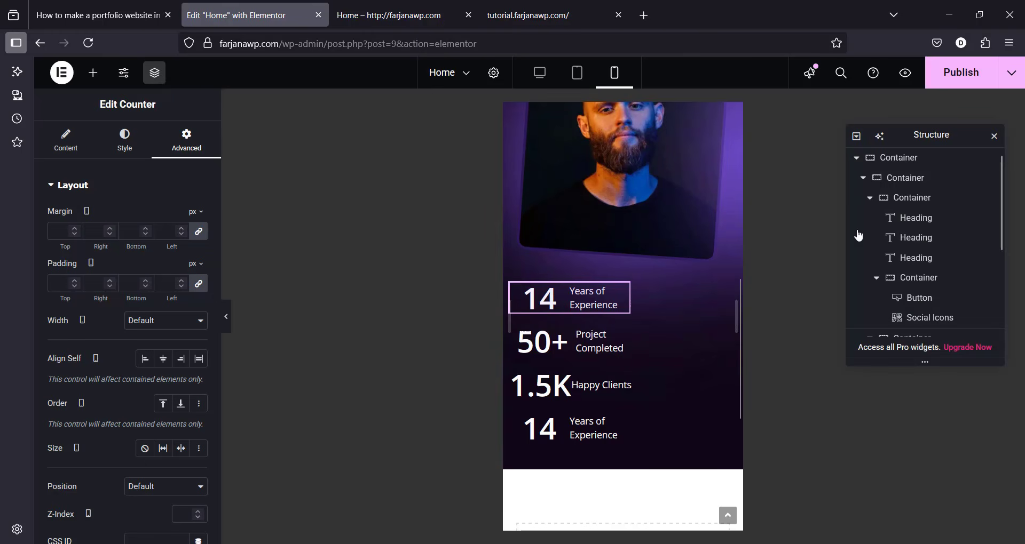
scroll(929, 257, "down", 3)
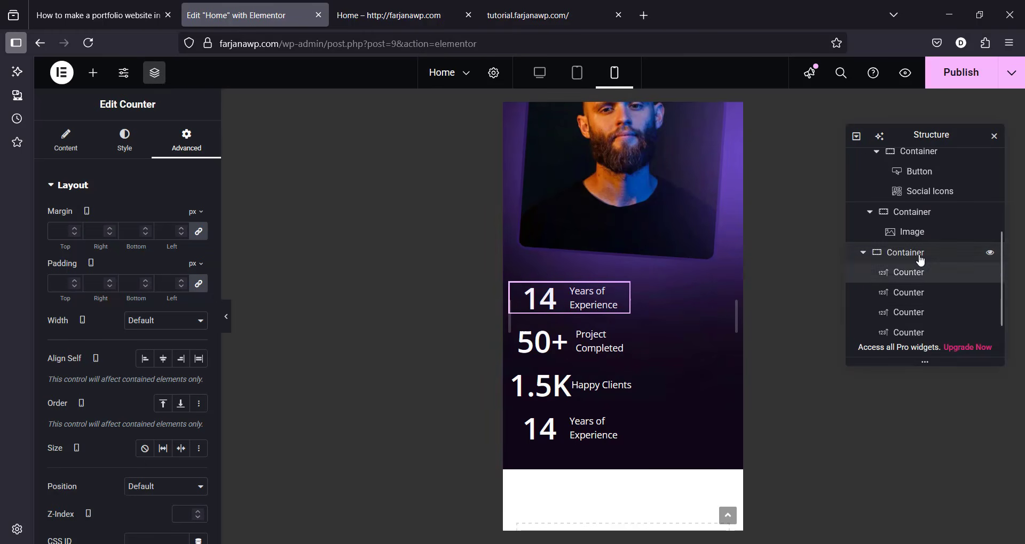
left_click(920, 255)
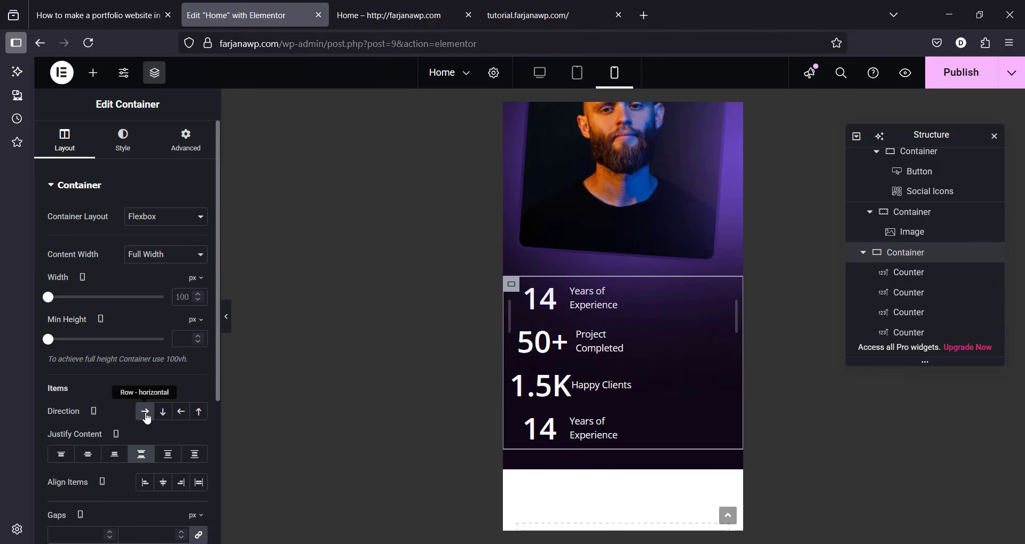
left_click(166, 415)
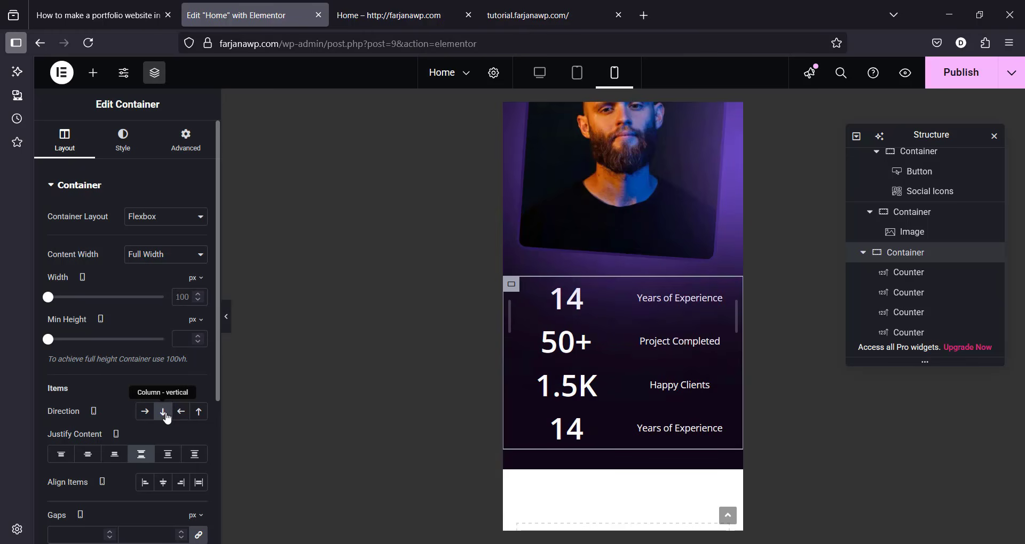
Step: Place the 14 counter's number above its Years of Experience title
left_click(622, 300)
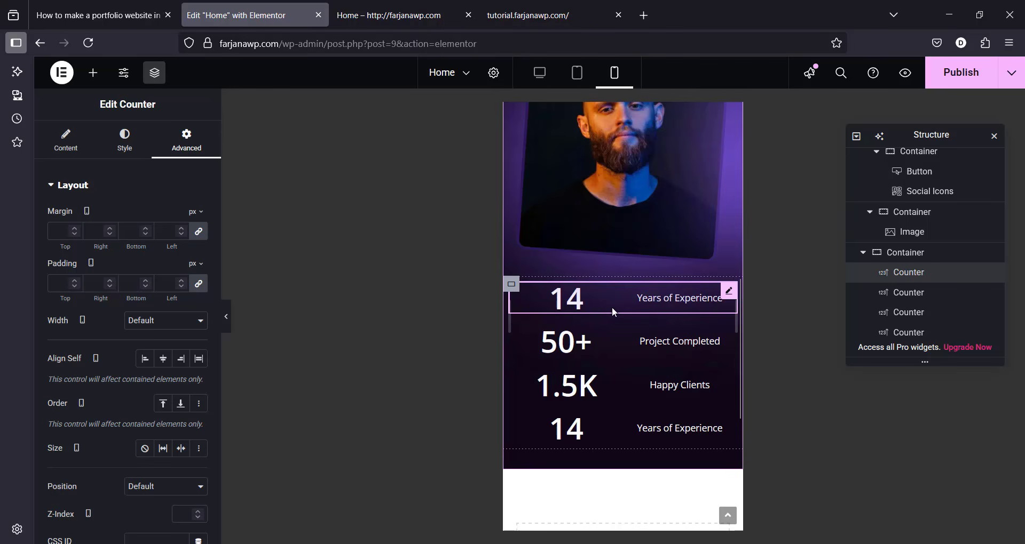
left_click(66, 140)
left_click(124, 141)
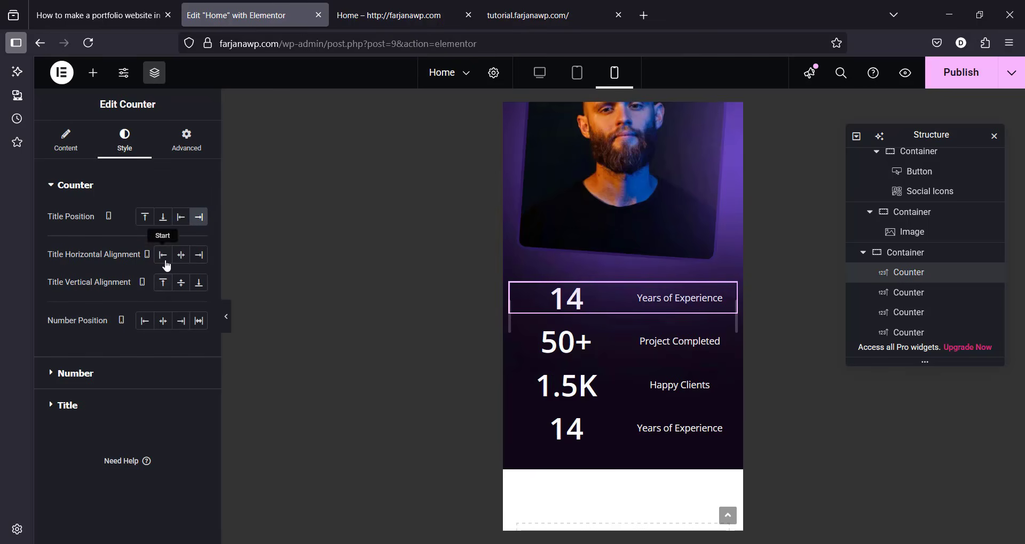
left_click(181, 223)
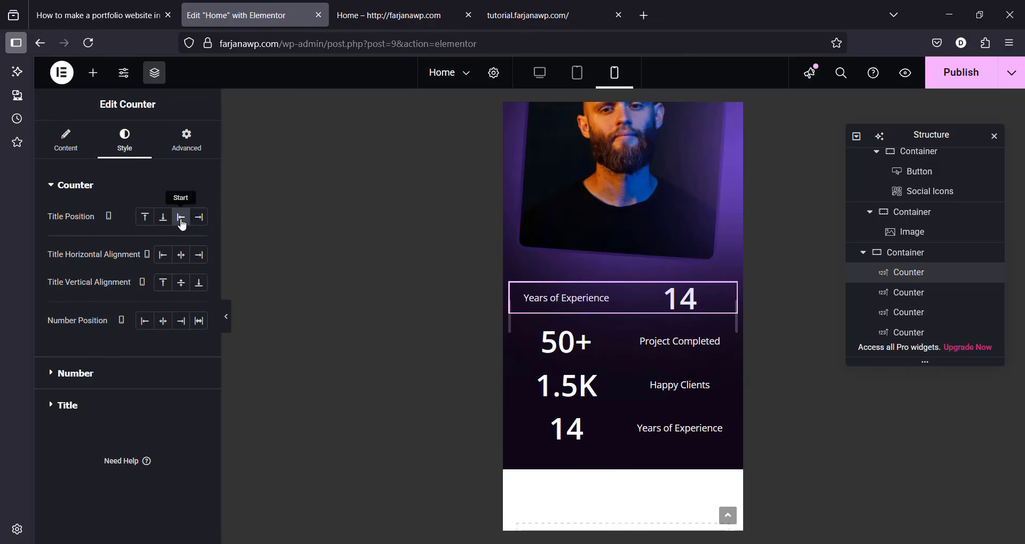
left_click(163, 219)
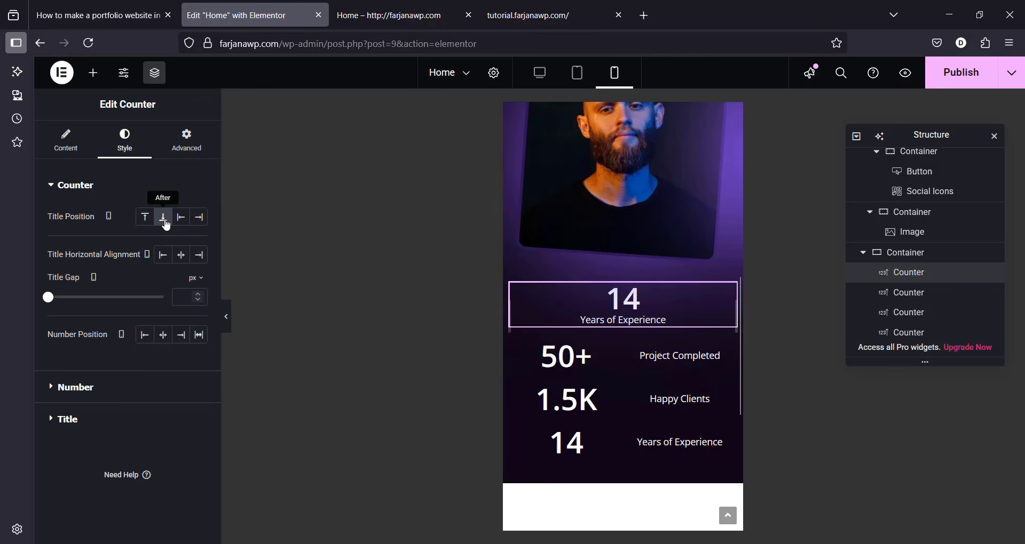
Step: Copy the 14 counter's style and paste it onto the 50+ counter
right_click(640, 302)
left_click(665, 298)
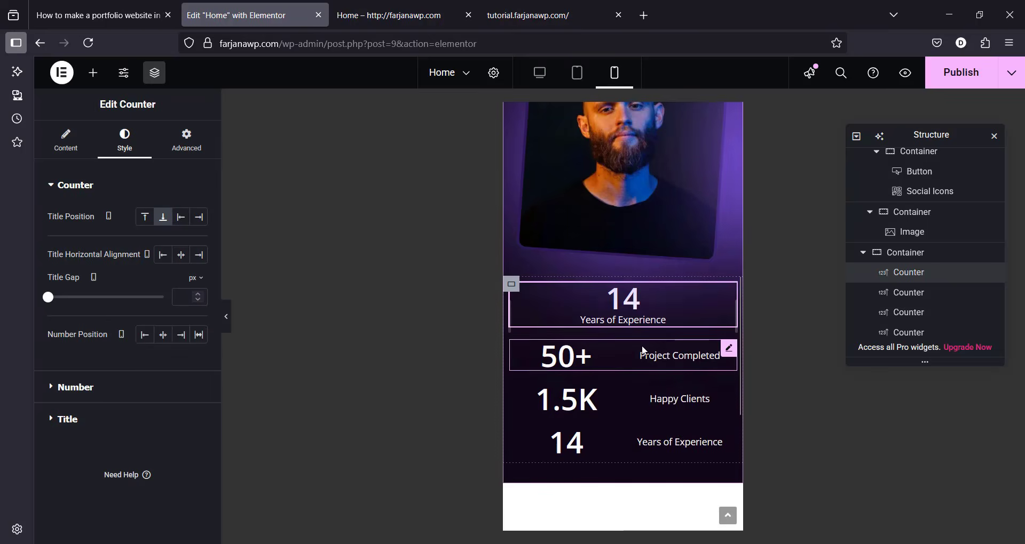
right_click(641, 345)
left_click(682, 348)
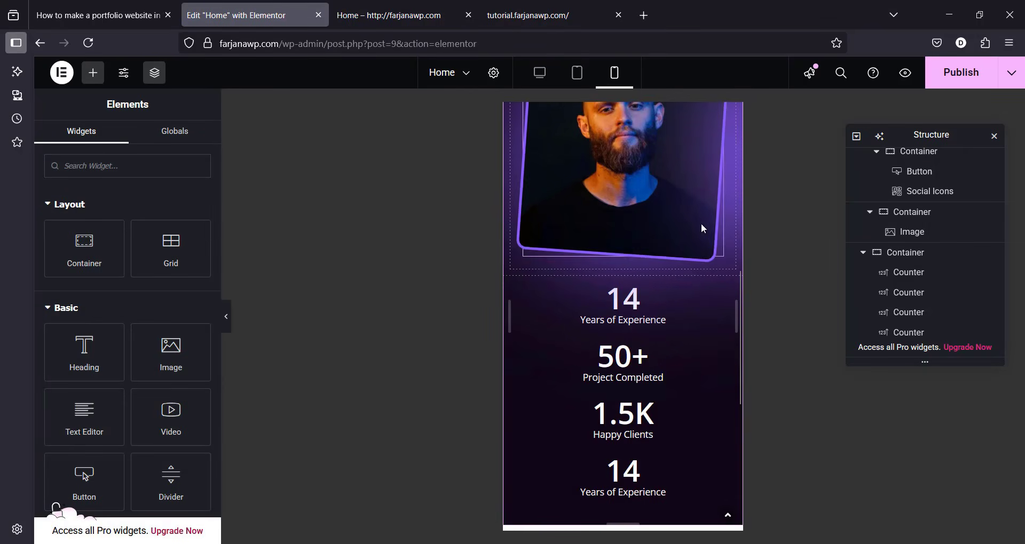
left_click(664, 214)
scroll(616, 245, "up", 3)
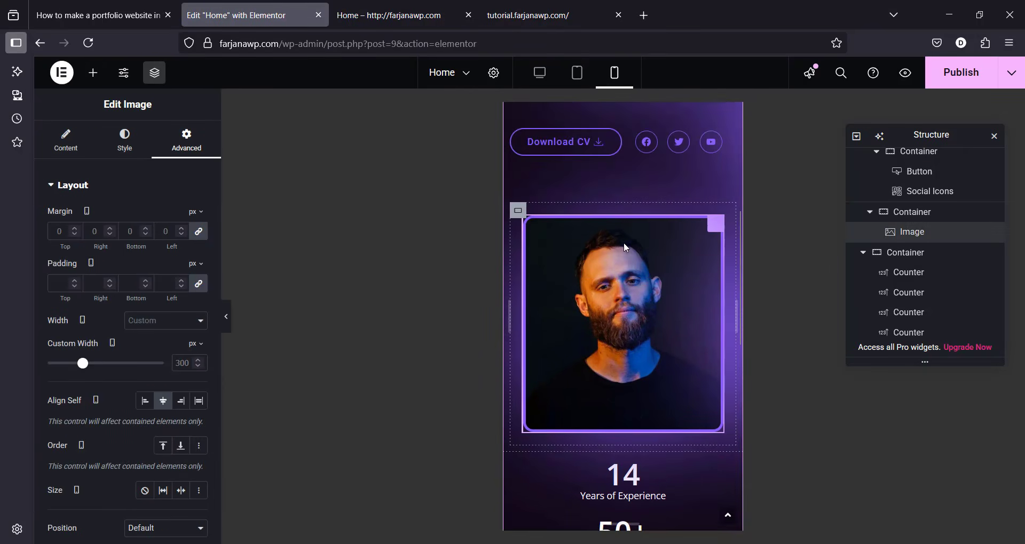
scroll(623, 242, "up", 2)
scroll(617, 218, "up", 2)
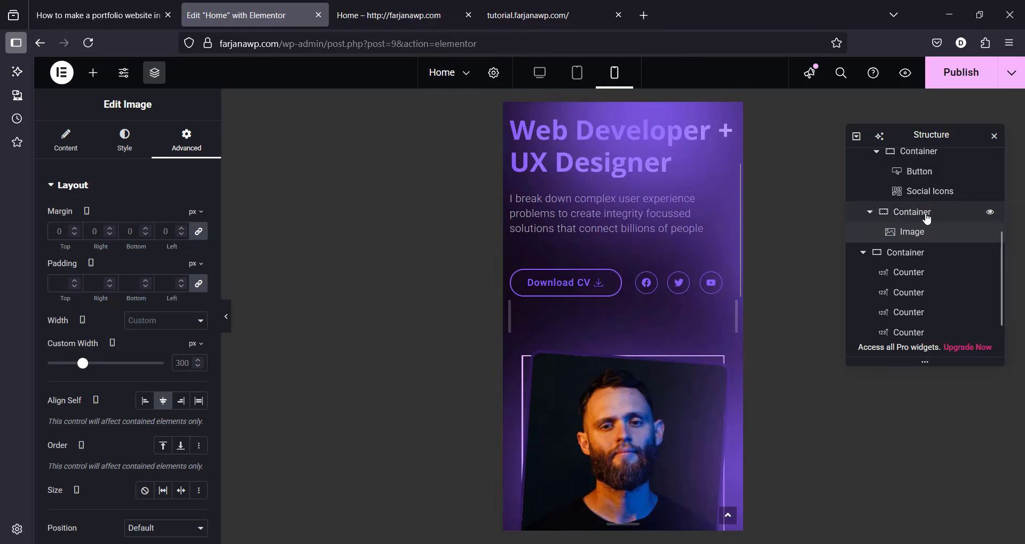
Step: Set the portrait container's order to Start so it sits above the intro text on mobile
left_click(920, 155)
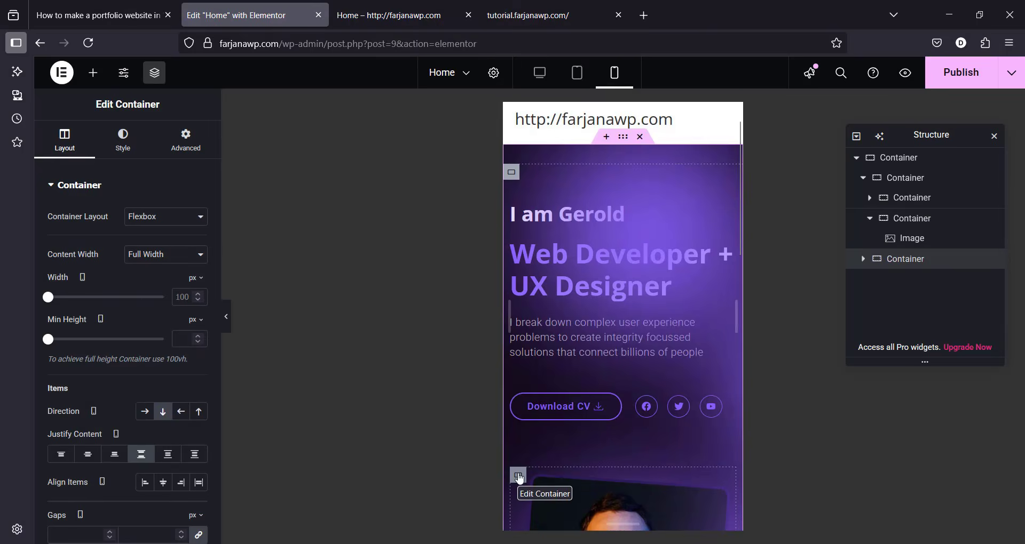
left_click(518, 475)
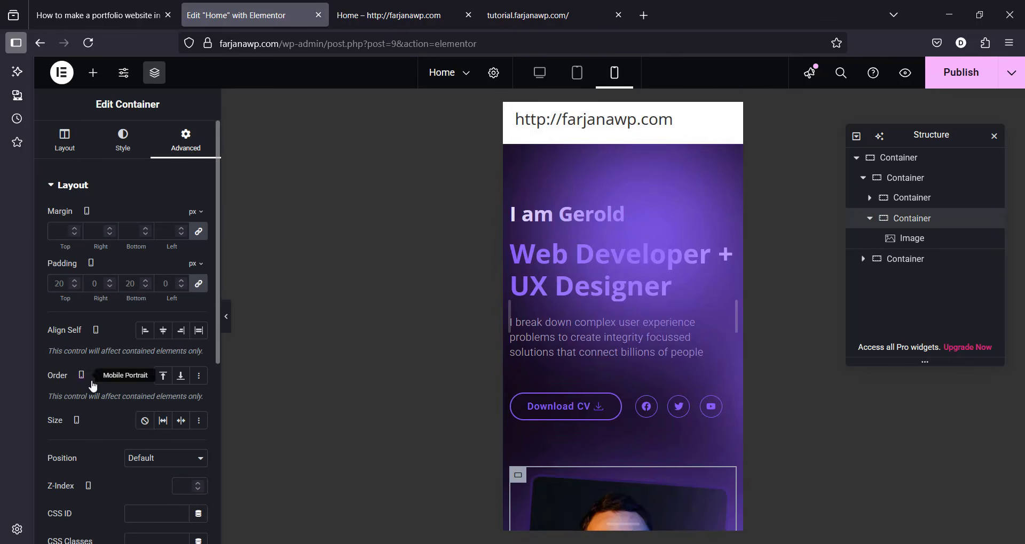
left_click(163, 376)
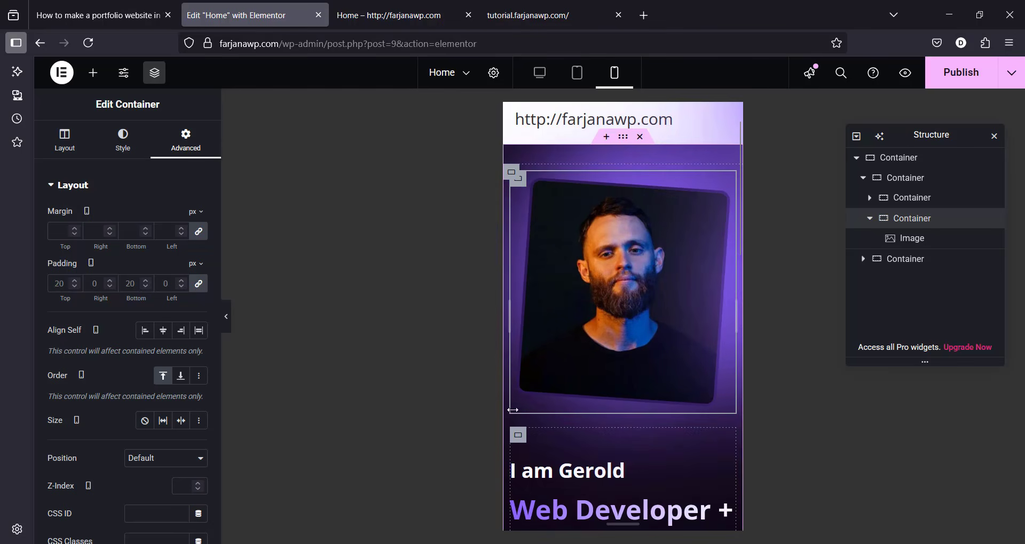
scroll(512, 411, "down", 10)
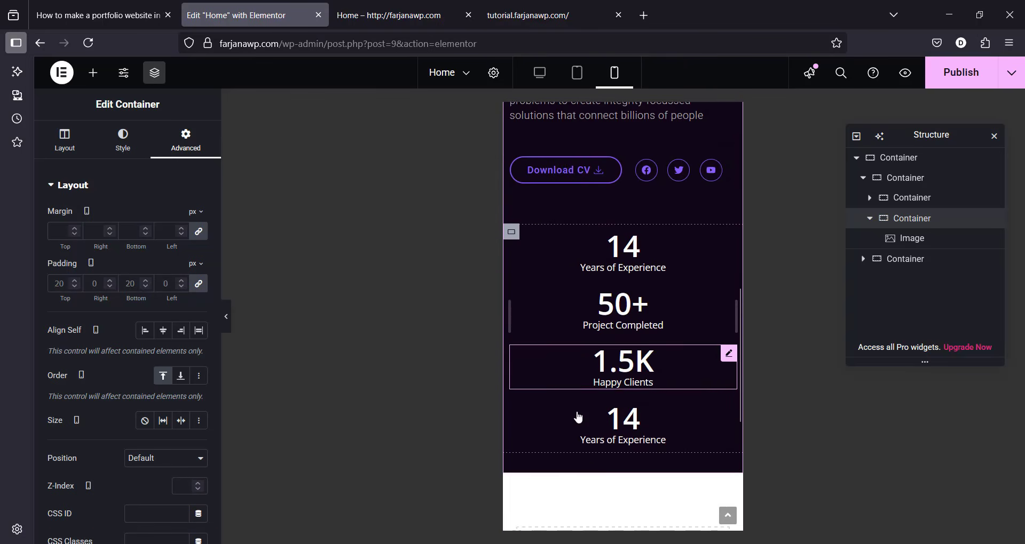
scroll(578, 417, "down", 1)
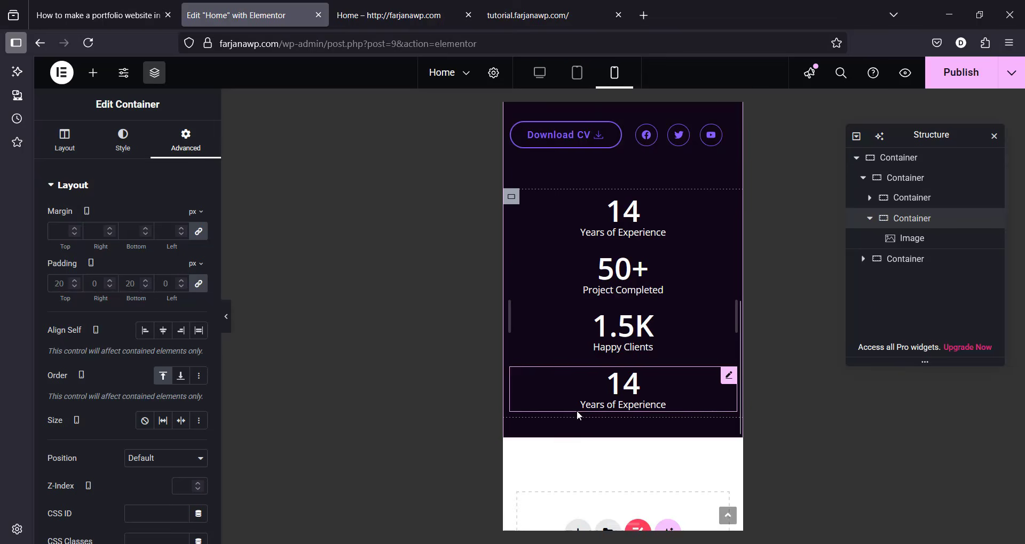
scroll(578, 417, "up", 10)
Step: Publish the Home page, return to desktop view and close Navigator
left_click(957, 84)
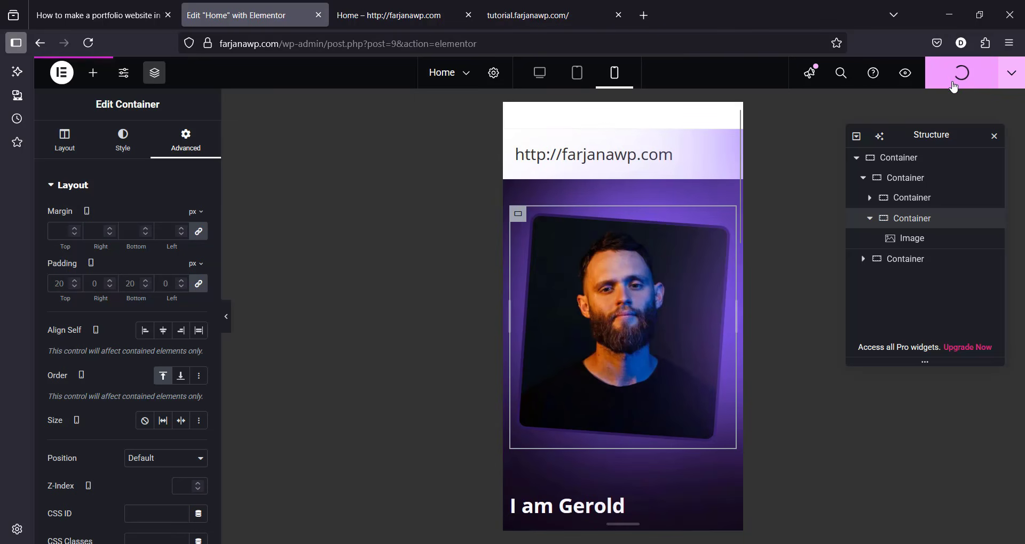
left_click(540, 73)
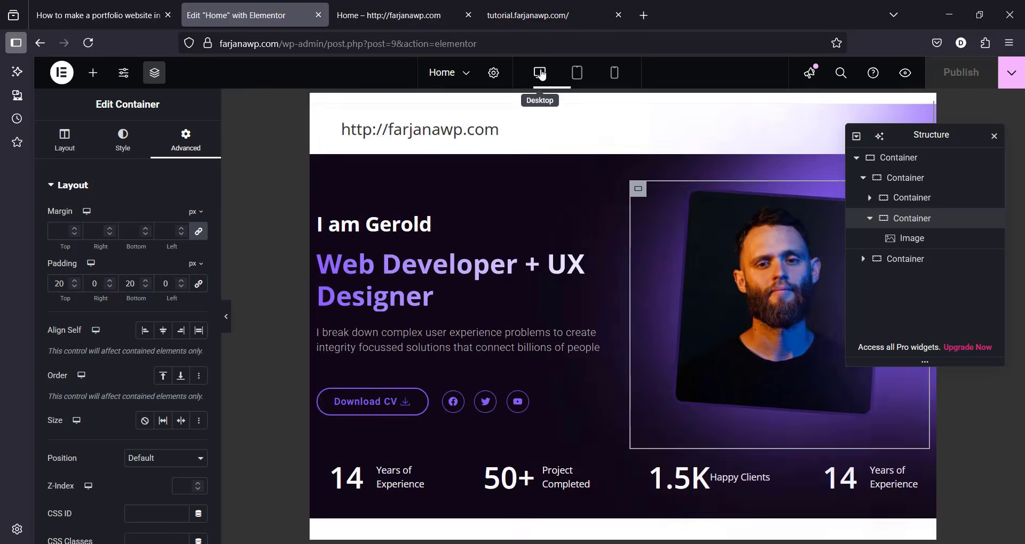
left_click(994, 138)
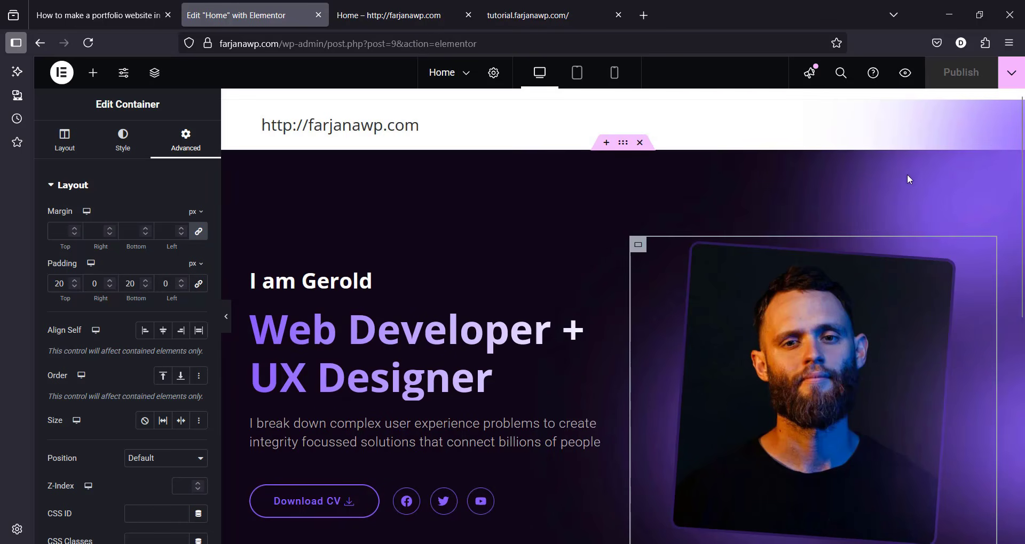
Step: Scroll the tutorial.farjanawp.com demo portfolio down to the contact form and back to the hero
left_click(509, 5)
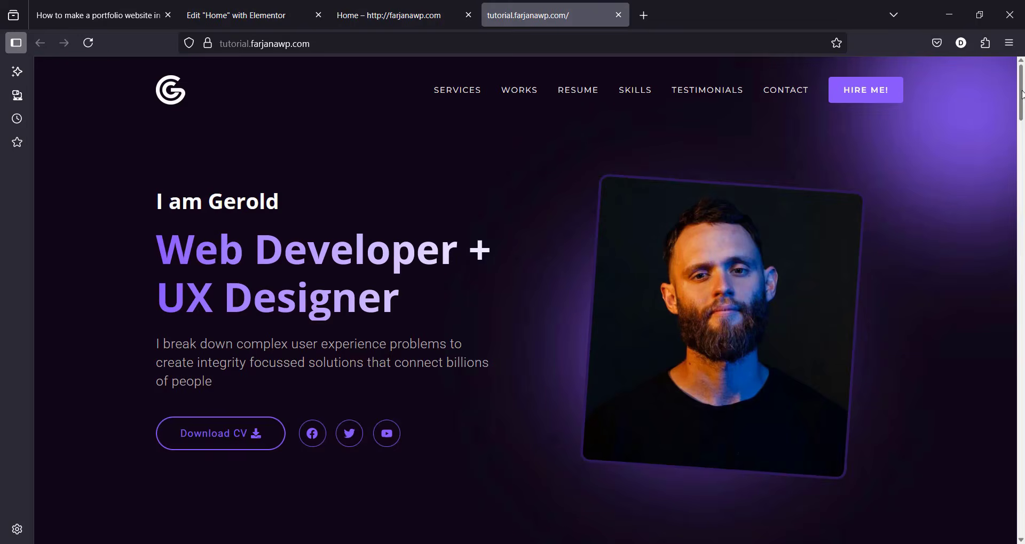
scroll(300, 221, "down", 3)
scroll(1022, 195, "down", 10)
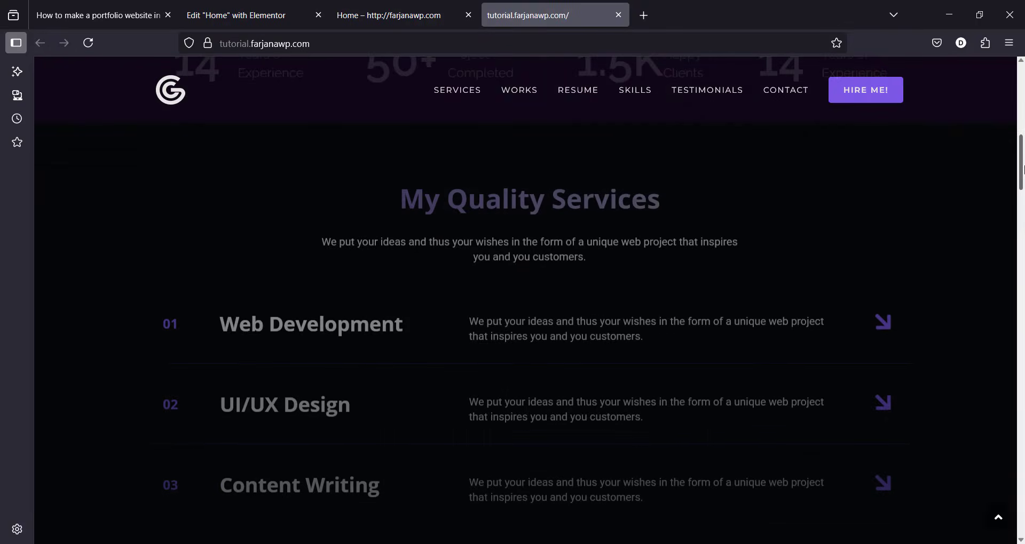
left_click_drag(1021, 195, 1023, 515)
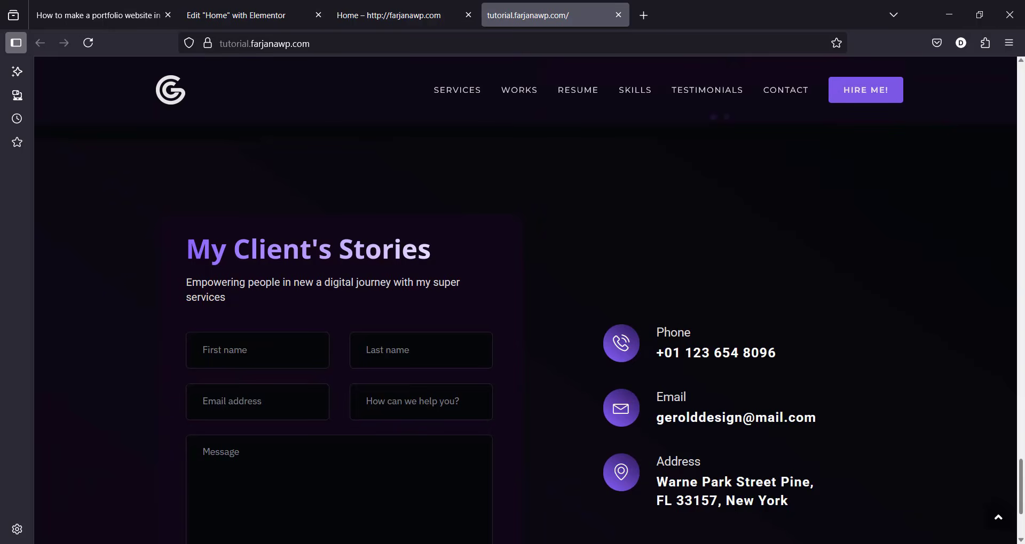
scroll(526, 299, "up", 5)
left_click_drag(1022, 434, 1022, 88)
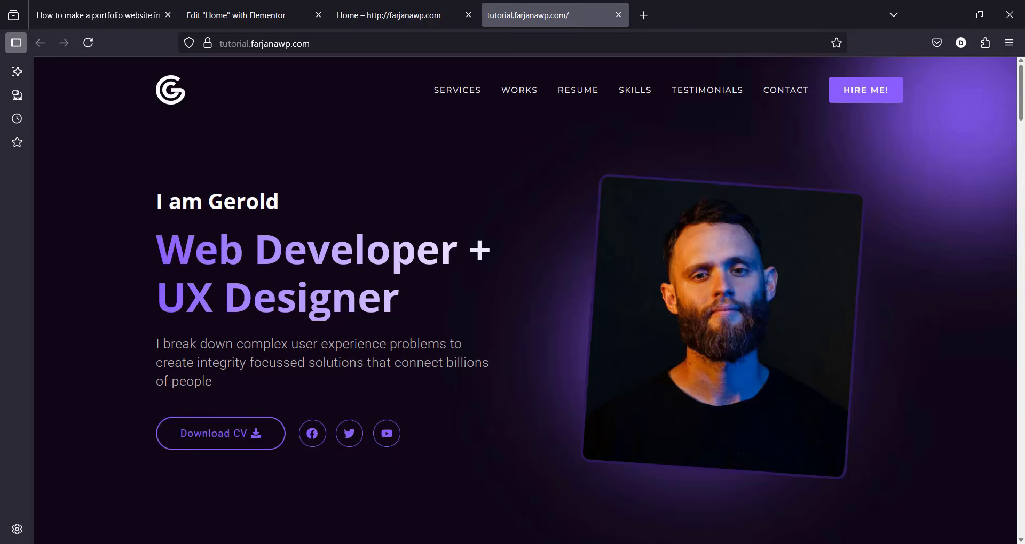
Step: Download portfolio_website_files_2025_01(1).zip from the tutorial article's Download Templates section
left_click(102, 7)
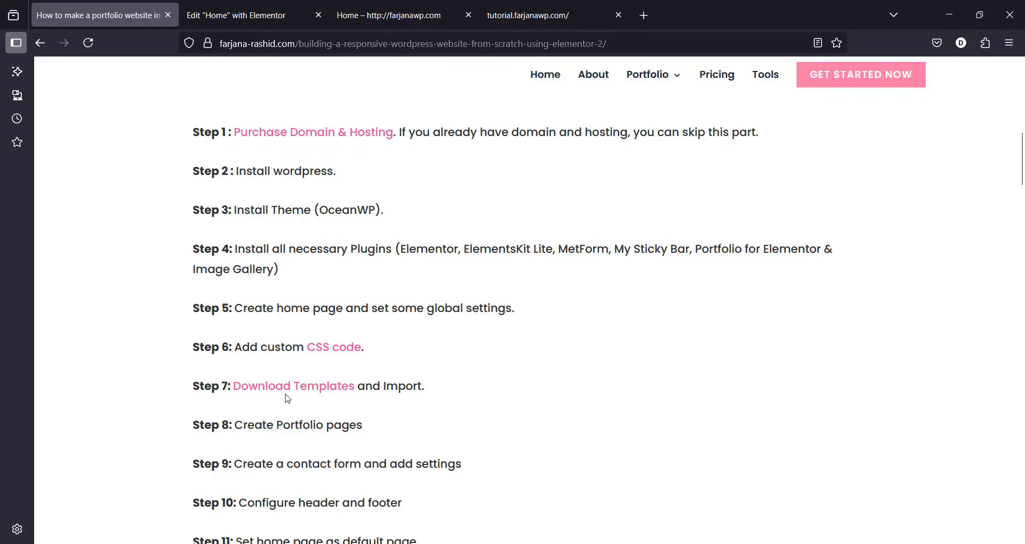
left_click(322, 386)
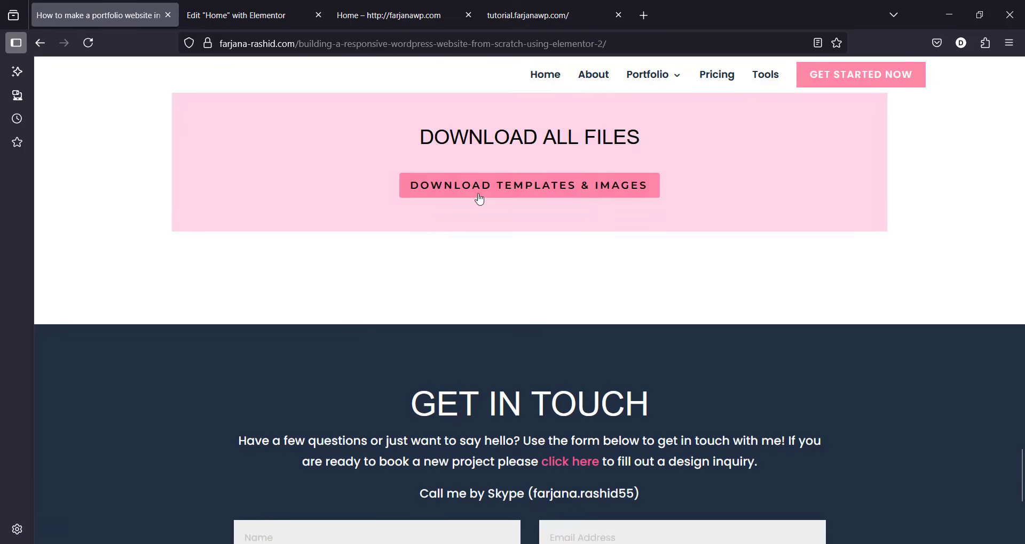
left_click(649, 191)
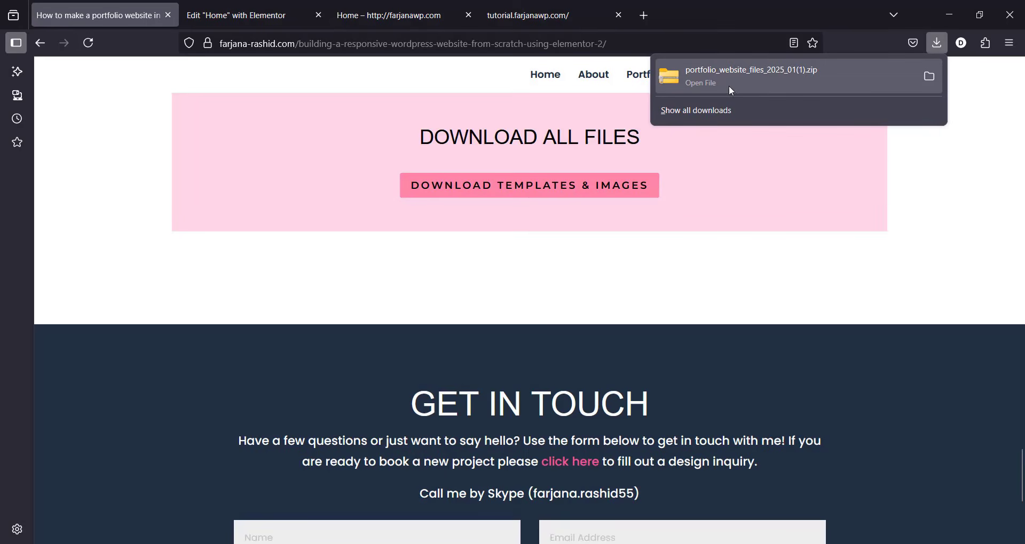
right_click(763, 77)
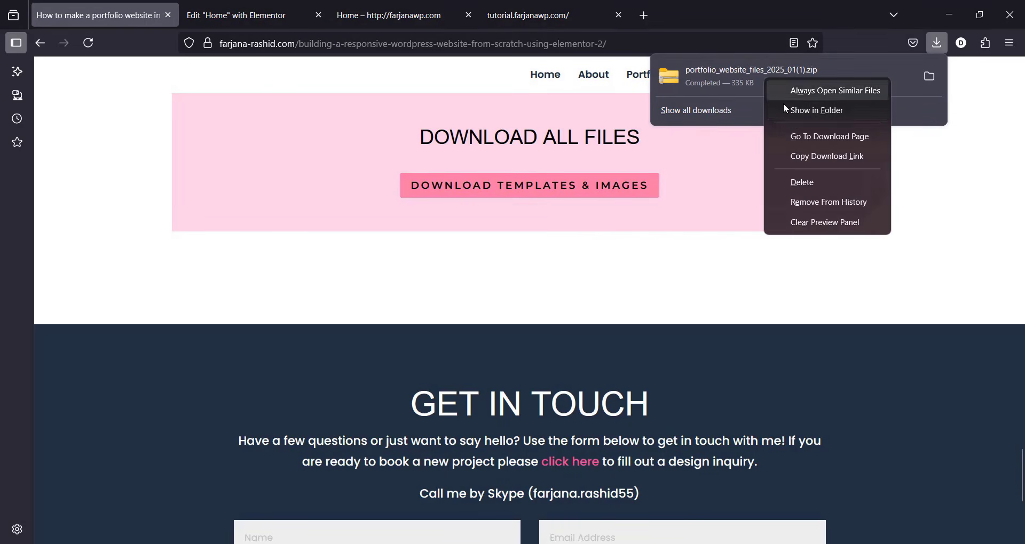
Step: Extract the downloaded zip with WinRAR in Downloads and open the extracted portfolio folder
left_click(791, 112)
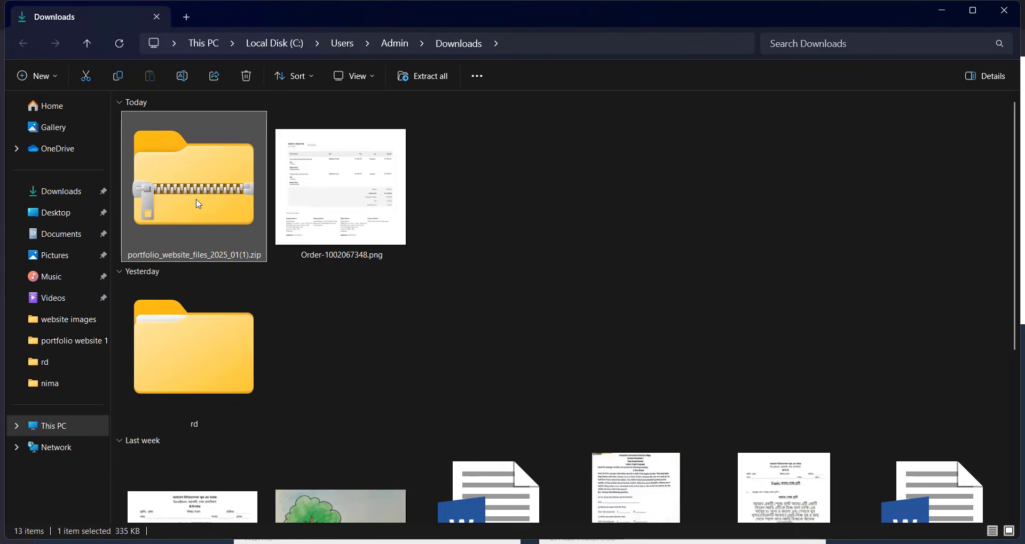
right_click(198, 204)
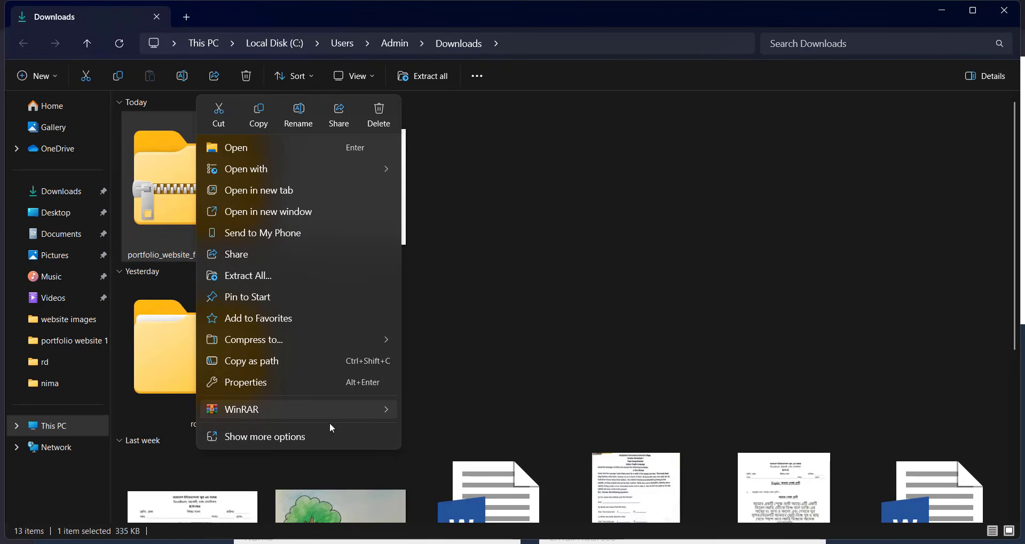
mouse_move(339, 411)
left_click(481, 454)
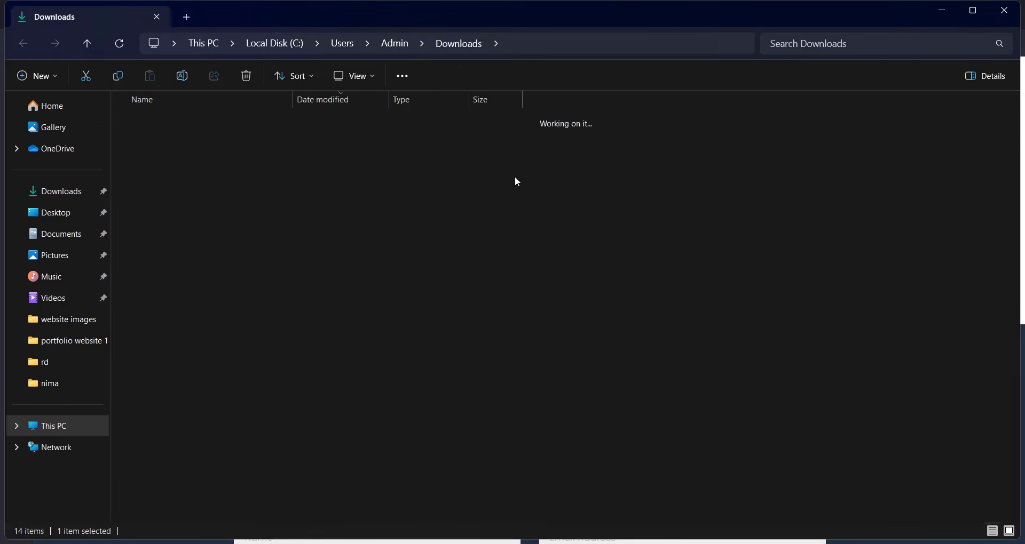
double_click(238, 138)
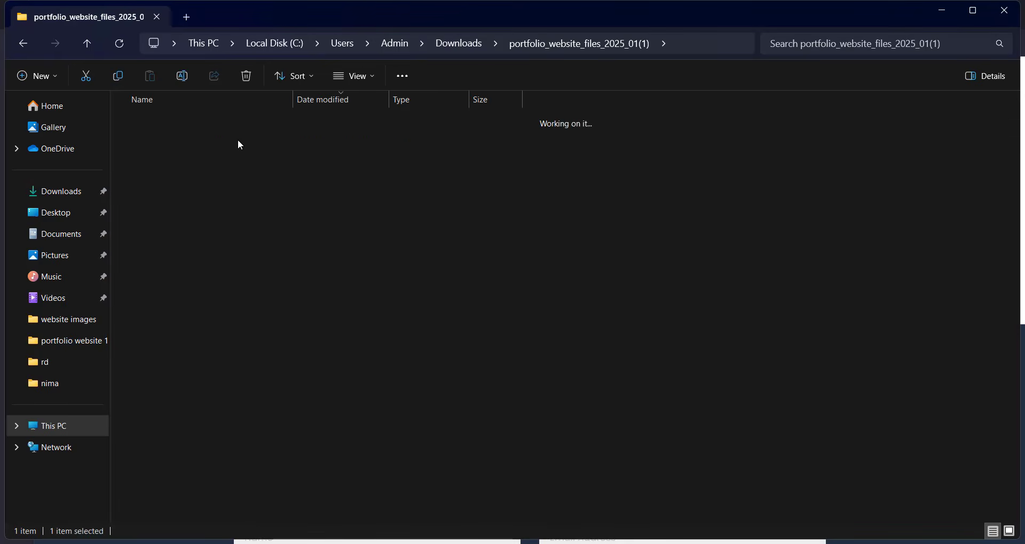
Step: Inspect the all json files and website images folders, then return to Firefox
double_click(171, 158)
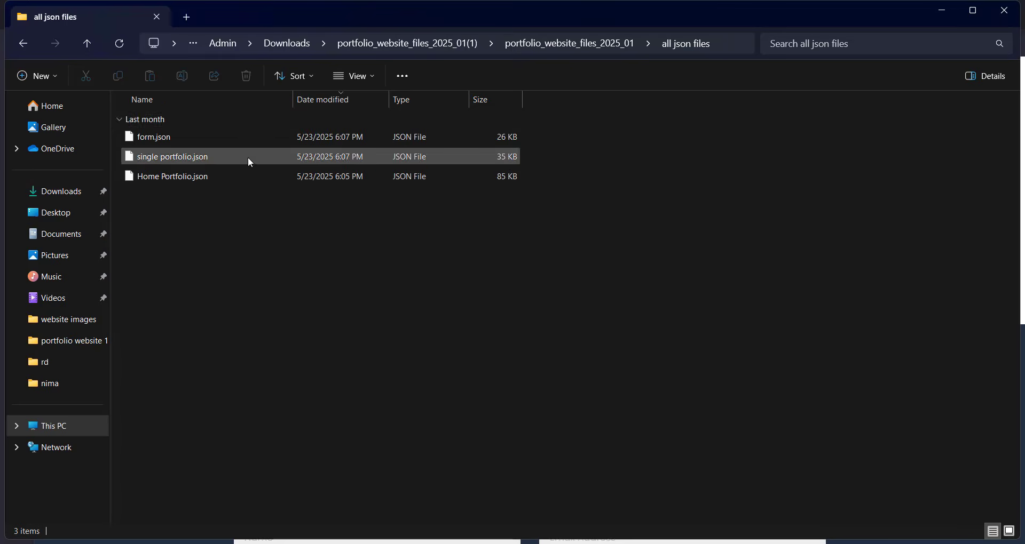
left_click(569, 43)
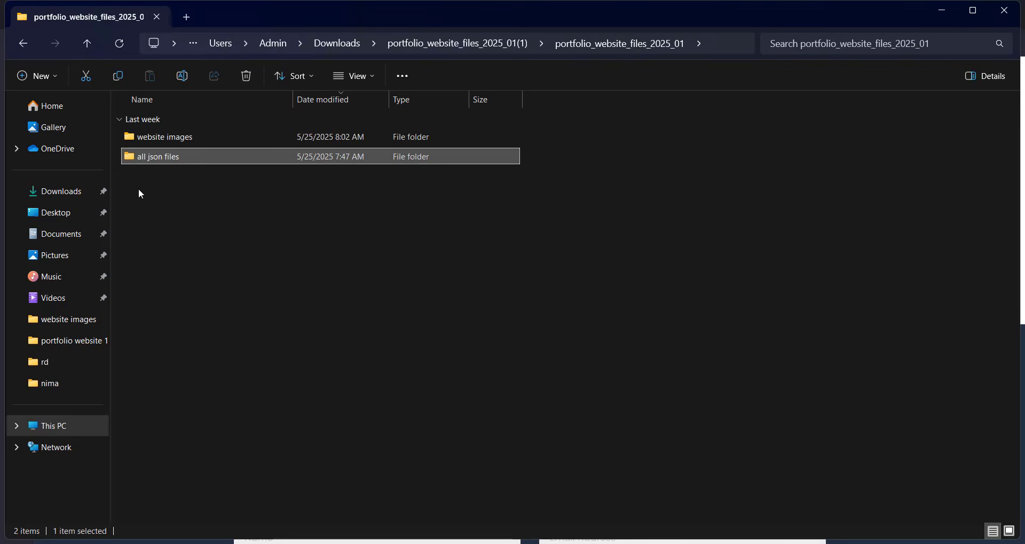
double_click(162, 139)
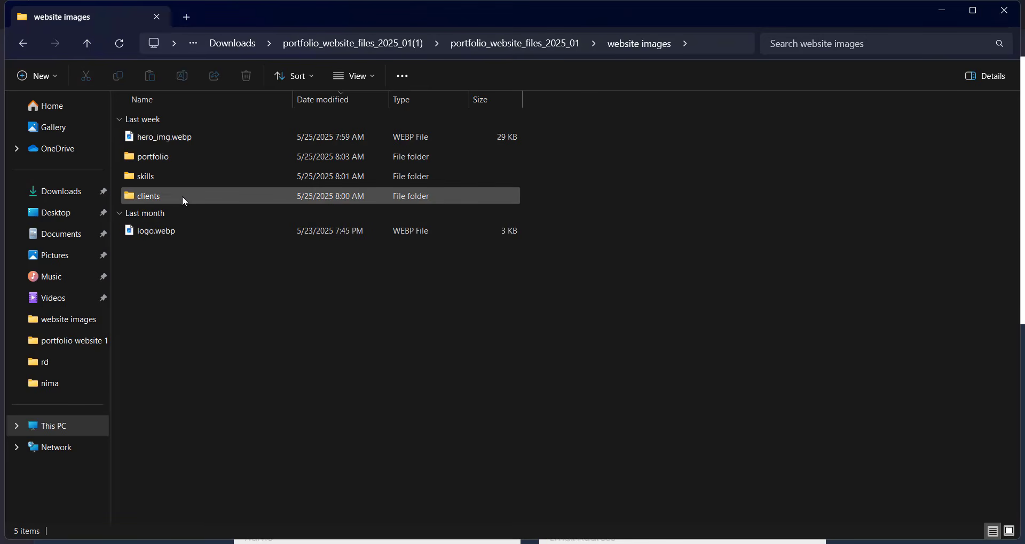
left_click(539, 45)
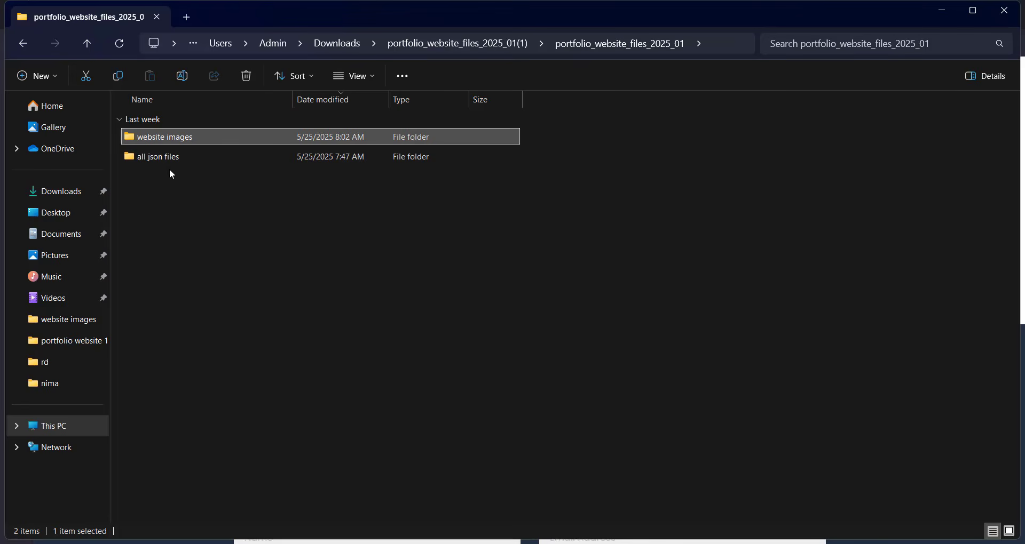
left_click(375, 543)
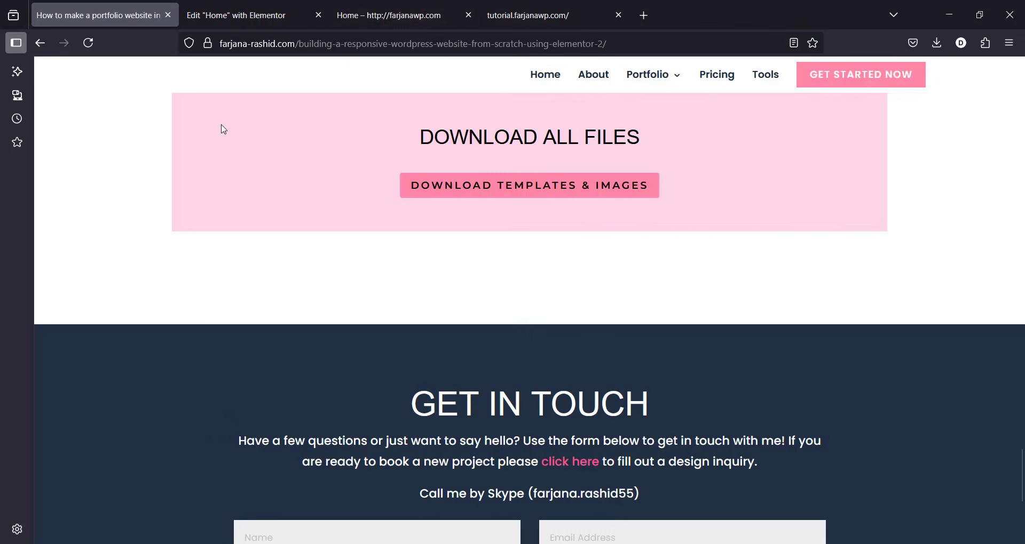
Step: Delete the existing hero section from the Home page and start a template import
left_click(298, 16)
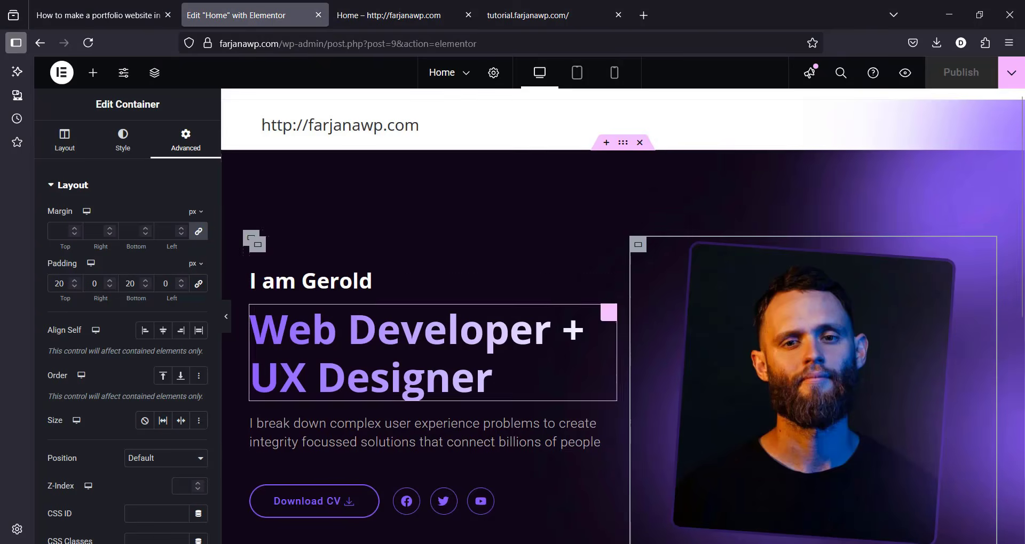
left_click(640, 143)
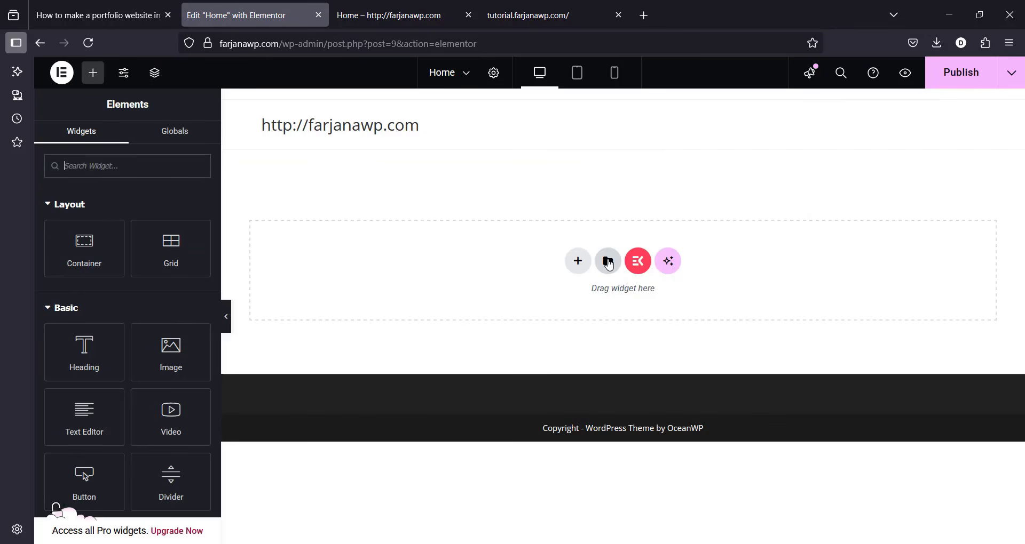
left_click(607, 261)
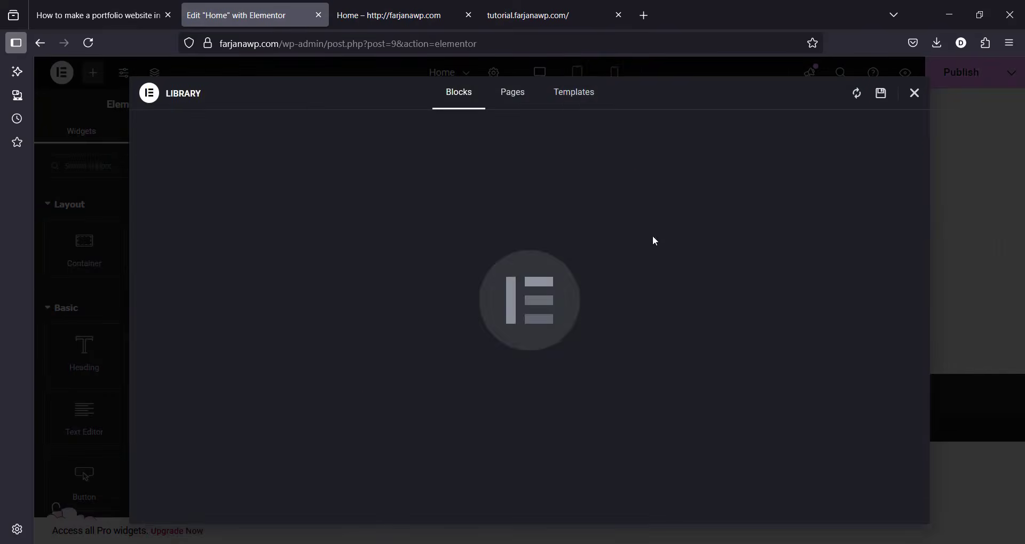
left_click(596, 109)
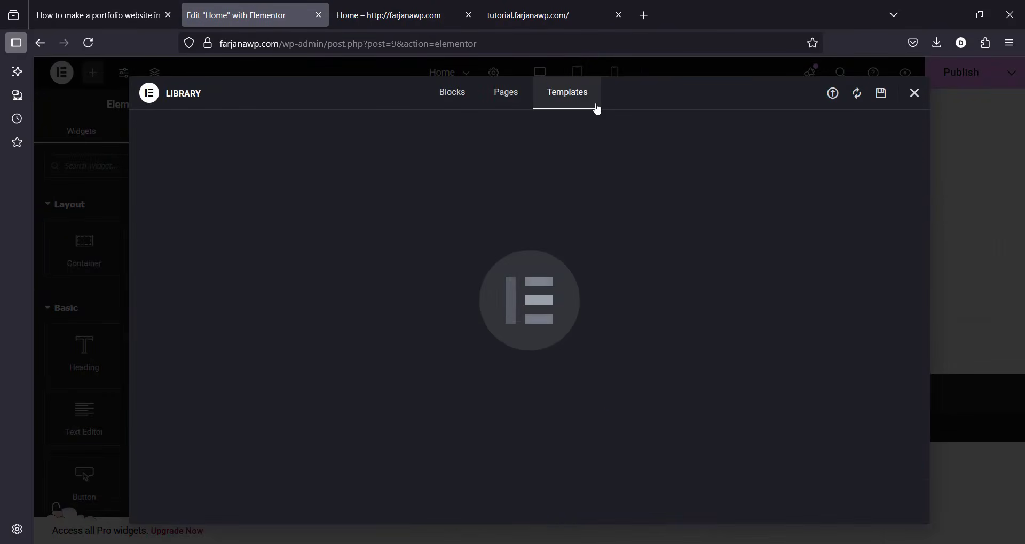
left_click(833, 95)
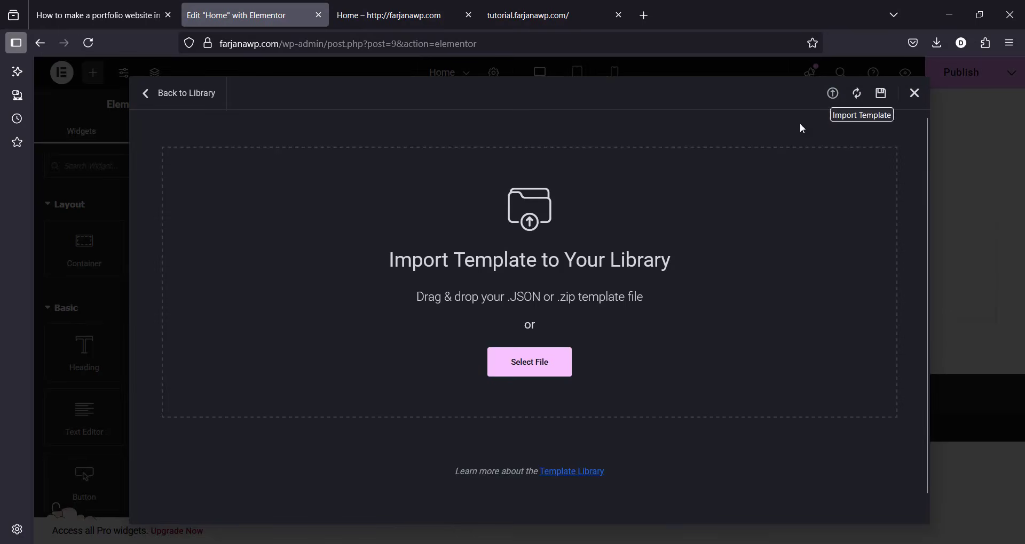
Step: Import Home Portfolio.json from the all json files folder and insert it with its page settings
left_click(560, 367)
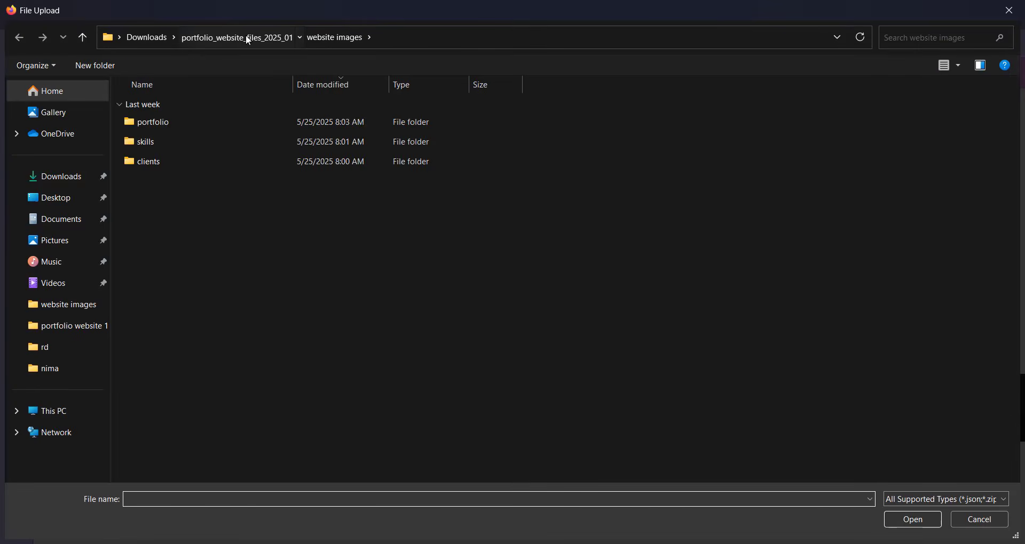
left_click(238, 38)
double_click(173, 143)
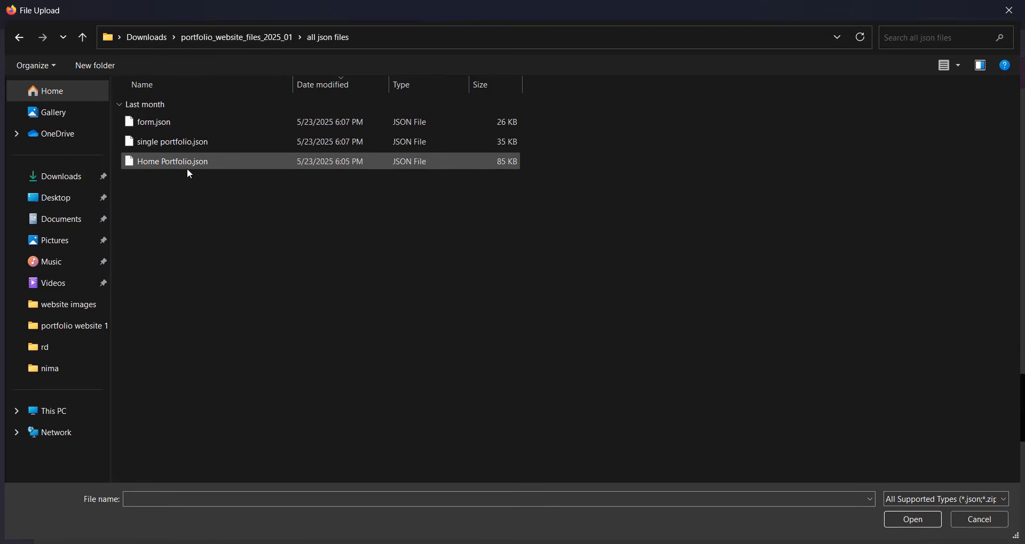
left_click(186, 167)
left_click(913, 519)
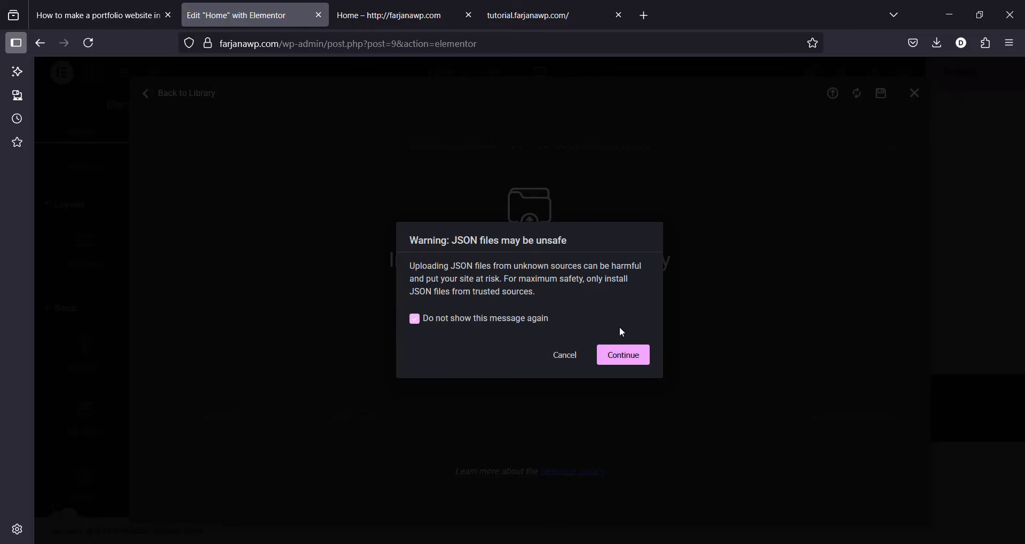
left_click(635, 360)
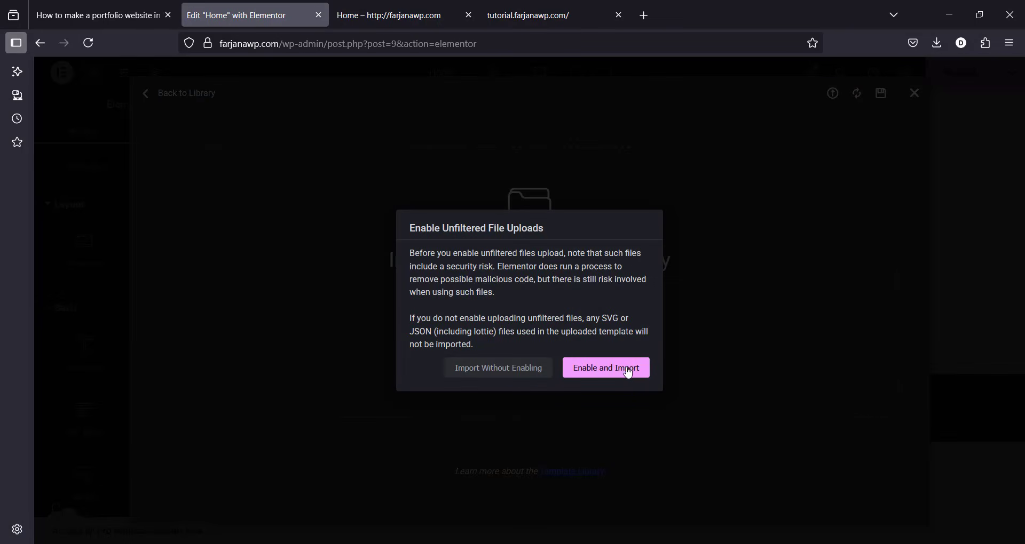
left_click(629, 374)
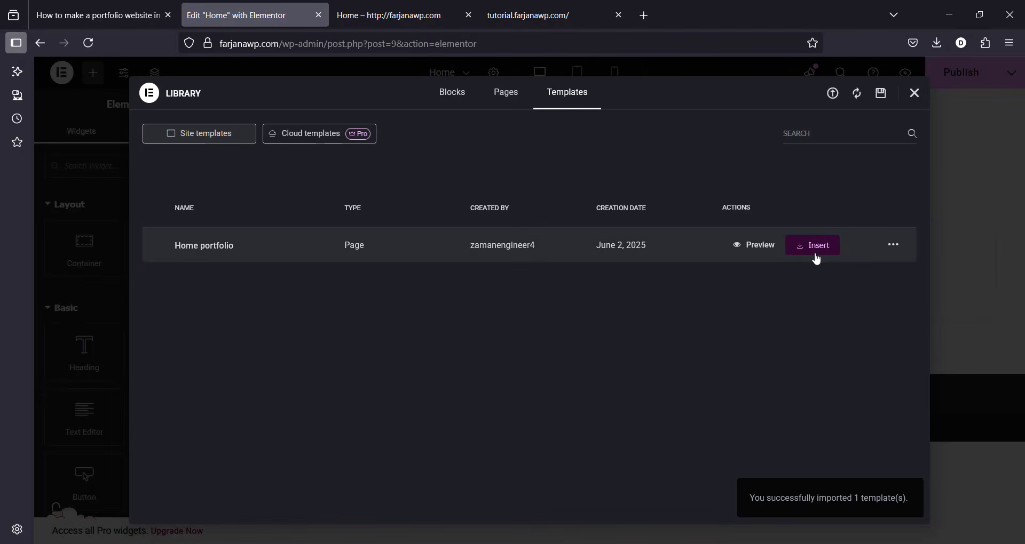
left_click(817, 249)
left_click(637, 335)
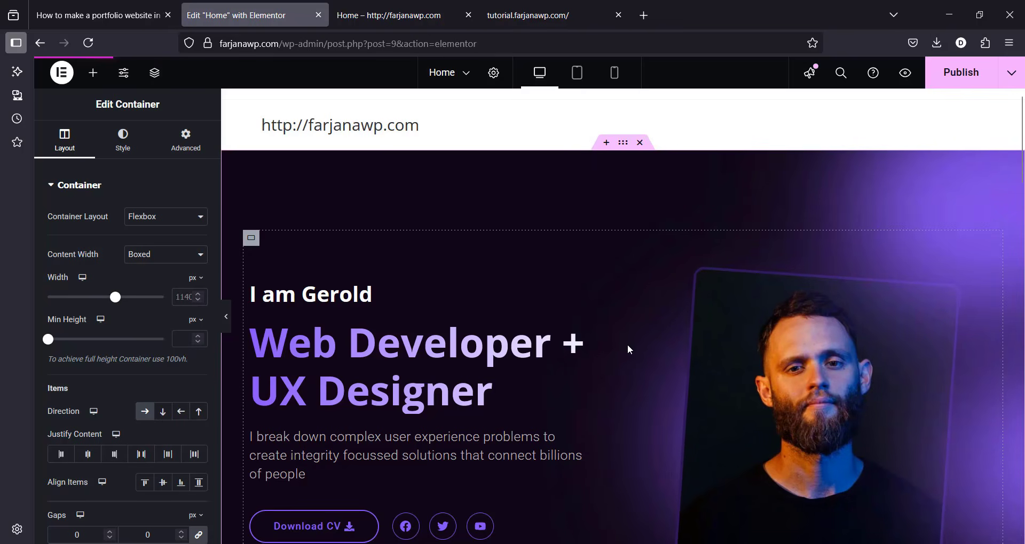
Step: Scroll through the imported counters, services, skills and stories sections, then select the I am Gerold heading
scroll(746, 376, "down", 3)
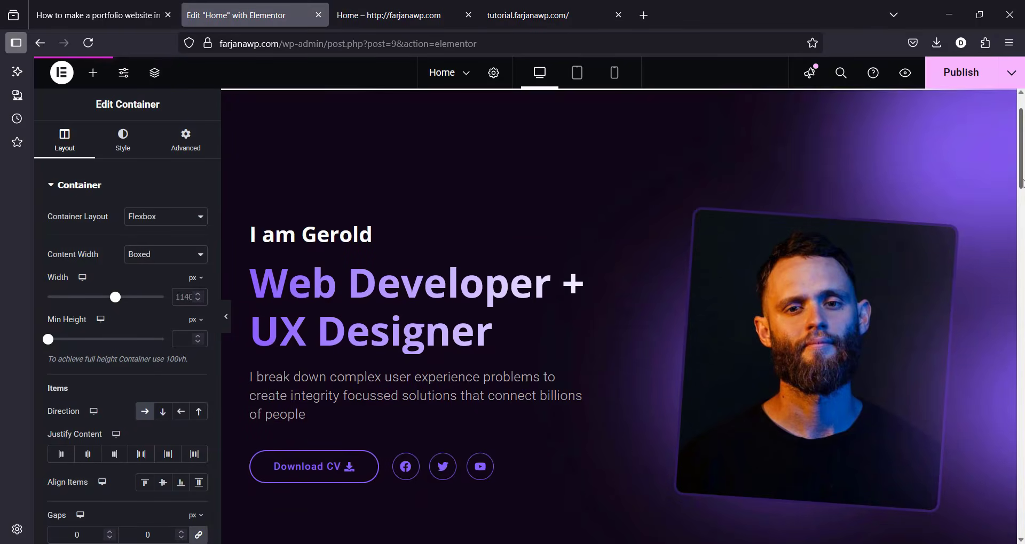
scroll(1022, 200, "down", 6)
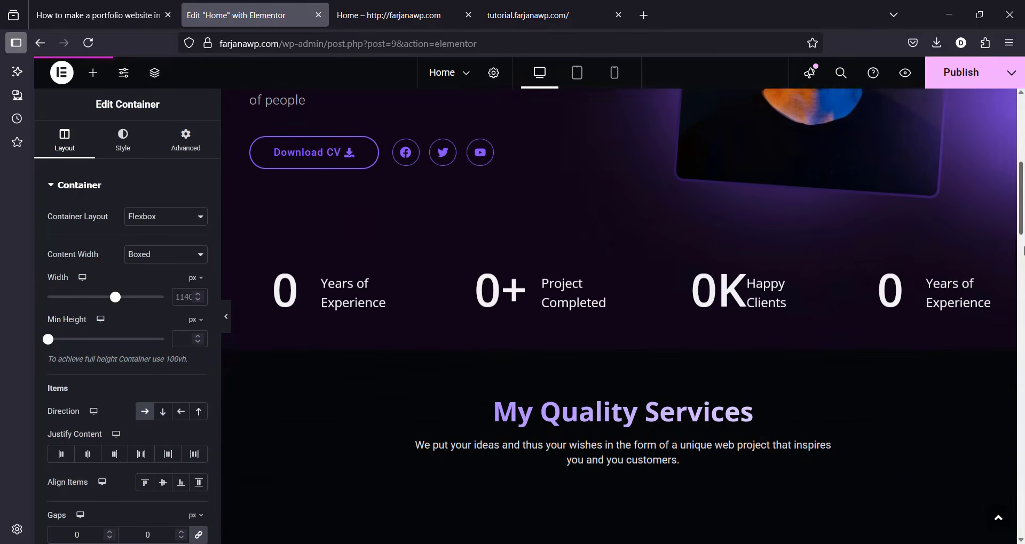
left_click_drag(1022, 199, 1022, 154)
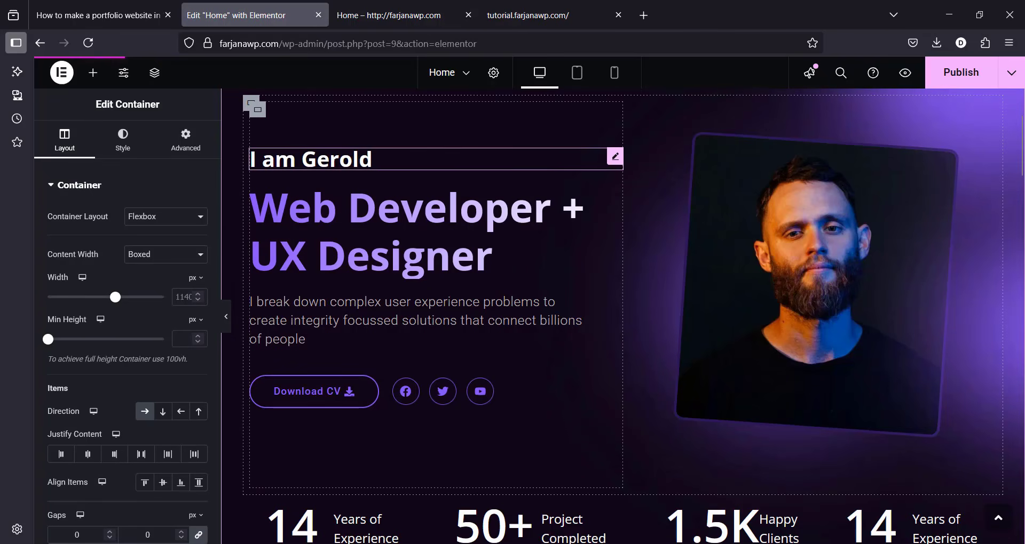
left_click(336, 160)
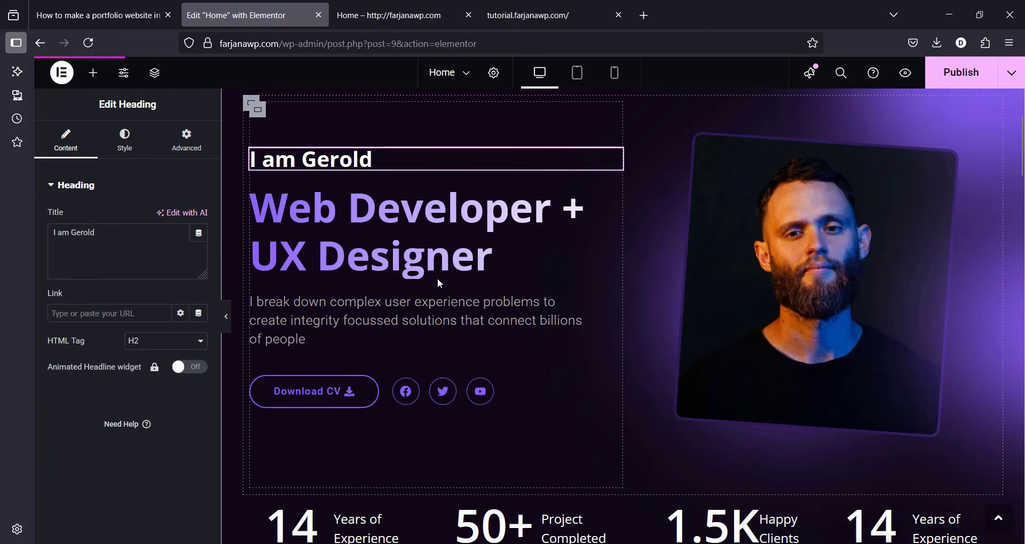
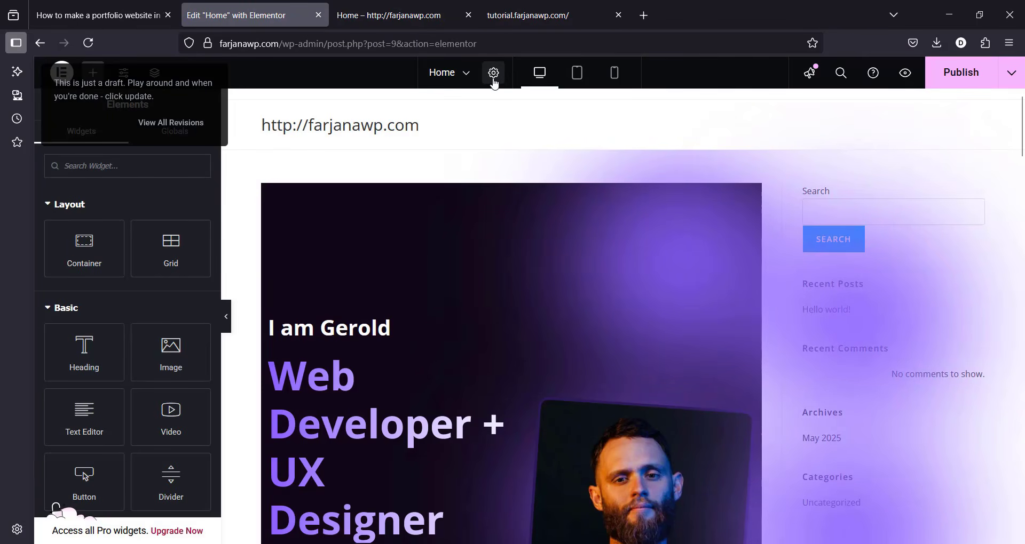
Step: Set the Home page layout to Elementor Full Width in Page Settings and publish
left_click(493, 77)
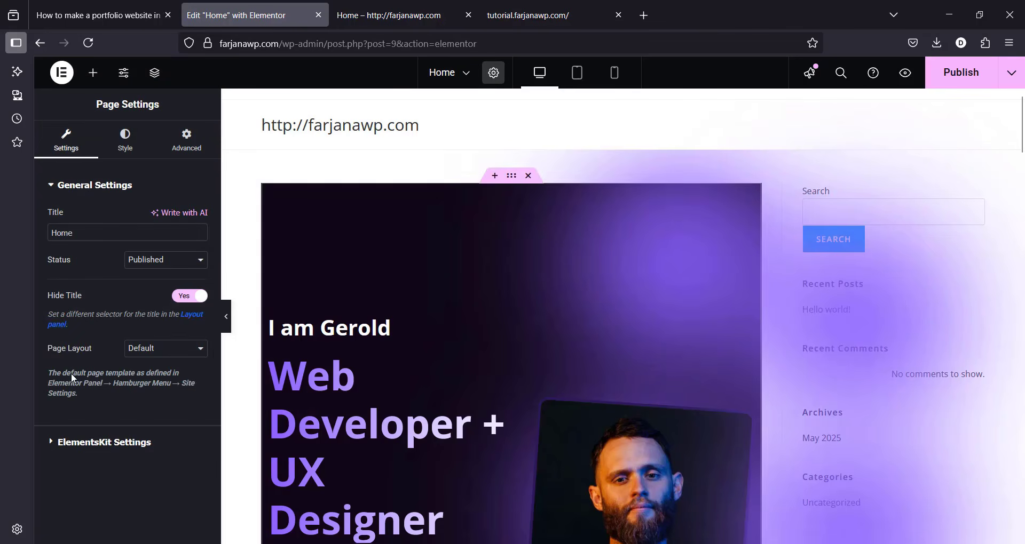
left_click(162, 352)
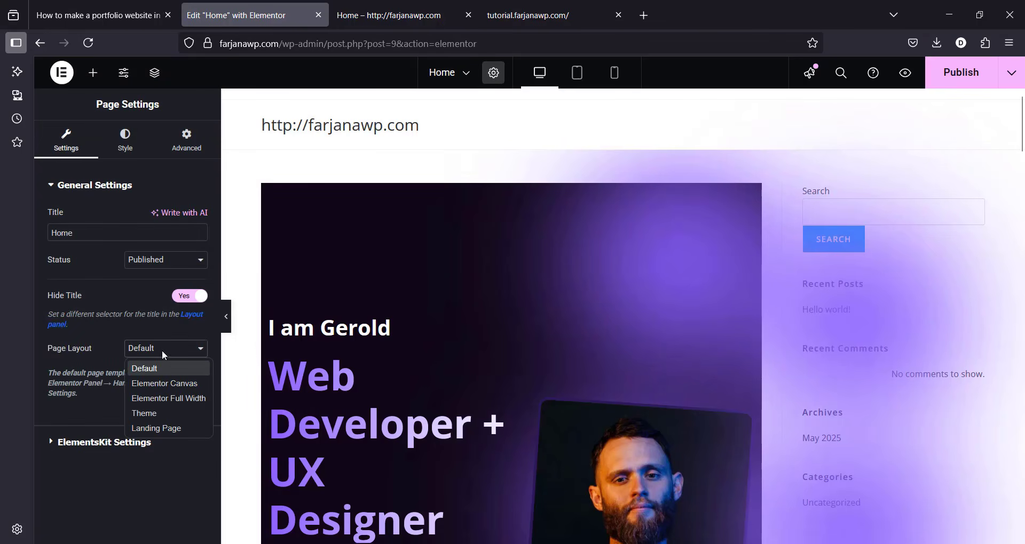
left_click(184, 402)
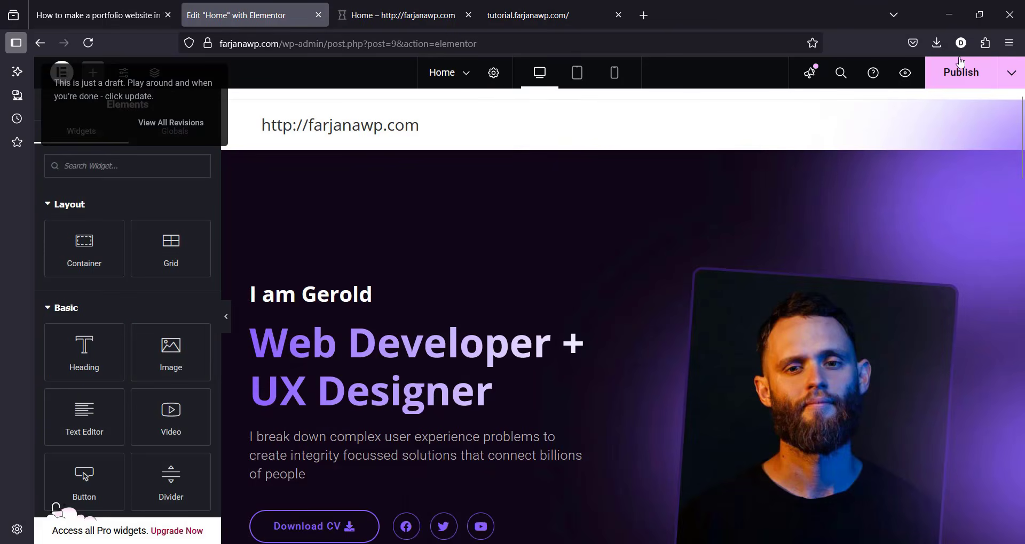
left_click(961, 63)
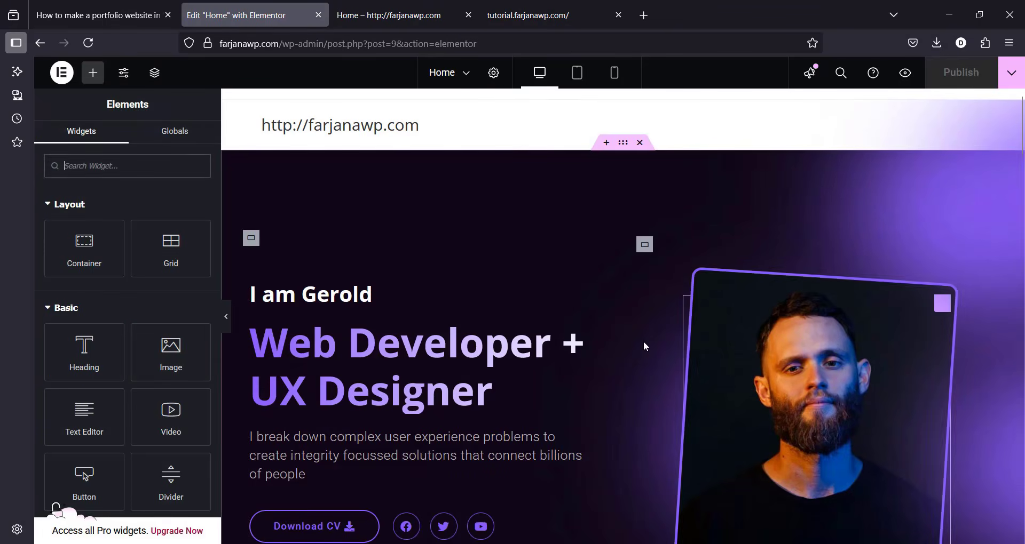
Step: Inspect the I am Gerold heading's title text and the hero photo's settings
left_click(348, 297)
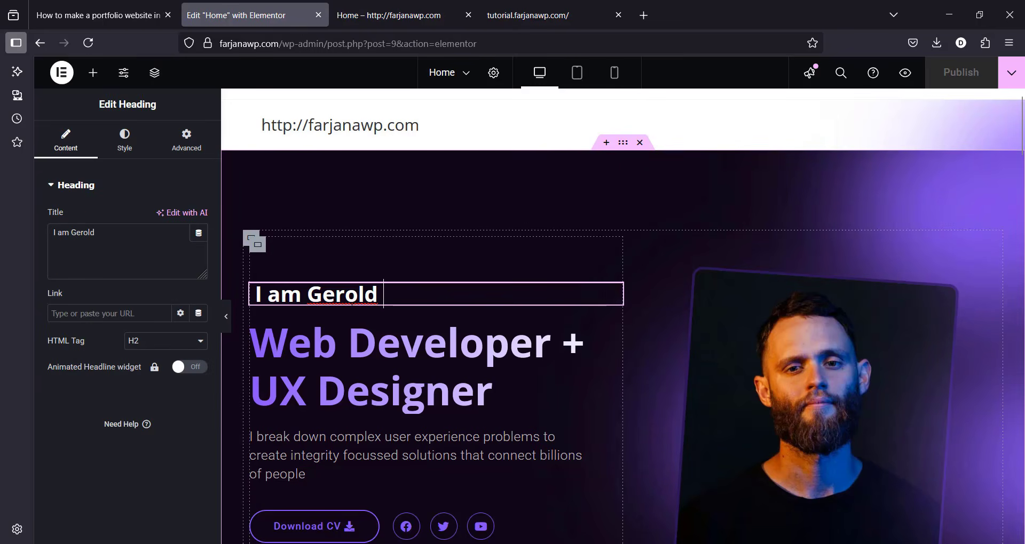
left_click(93, 246)
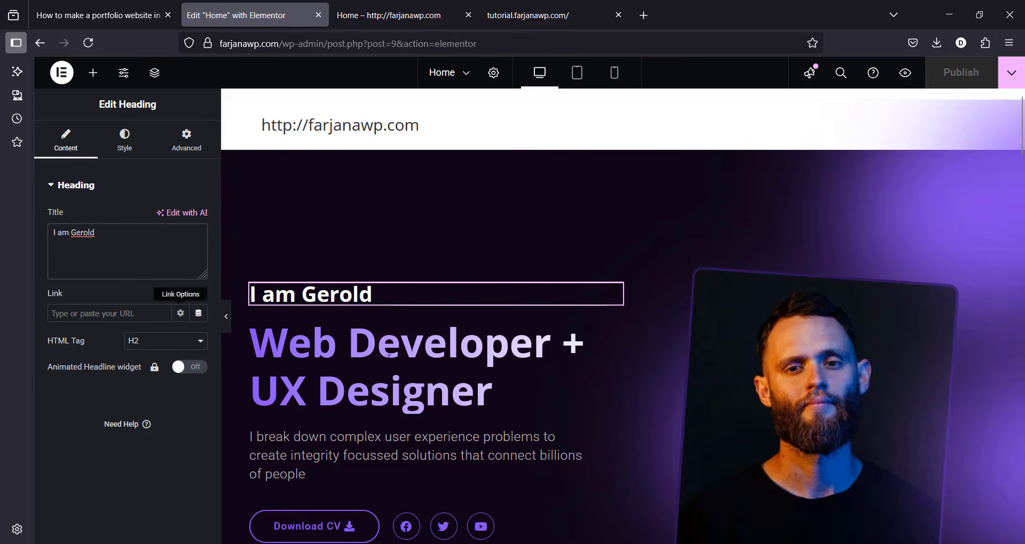
left_click(792, 370)
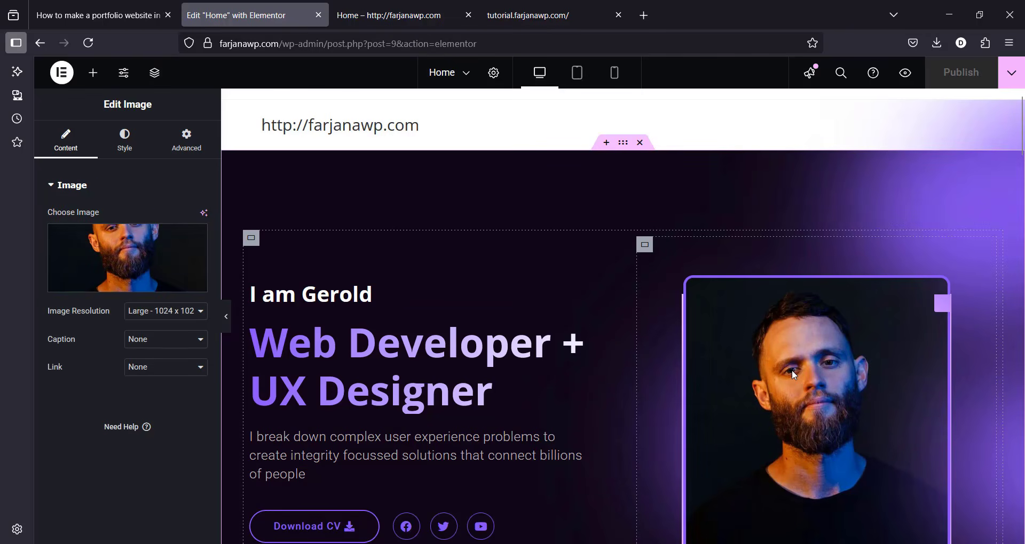
mouse_move(105, 264)
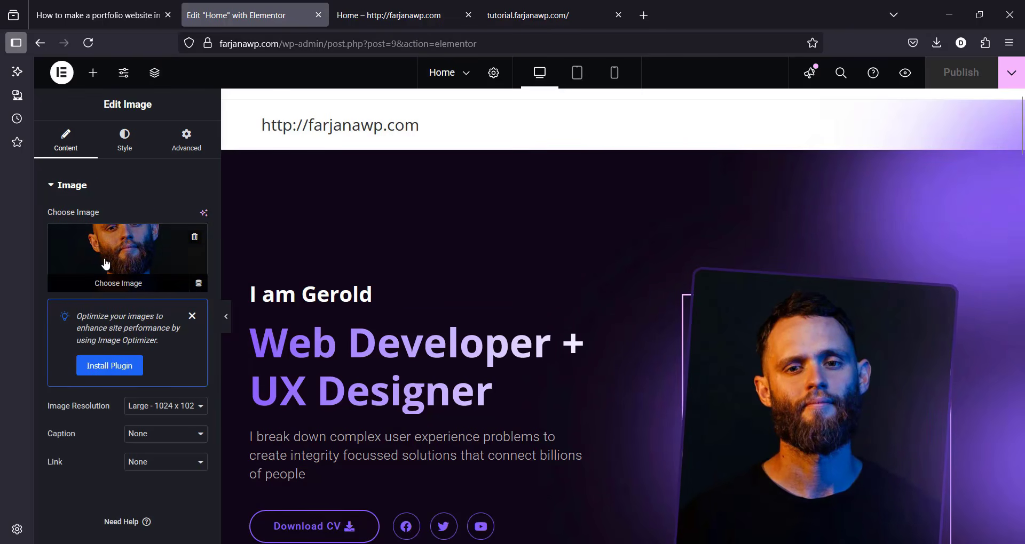
mouse_move(1023, 140)
left_mouse_down()
mouse_move(1023, 248)
mouse_move(1024, 126)
left_mouse_up()
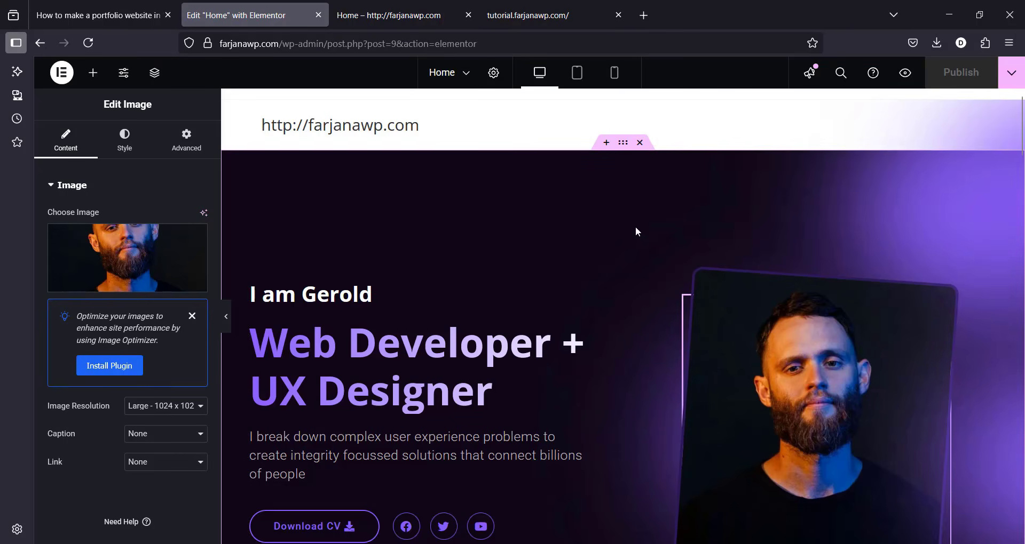
Step: Review the hero container's background styling, then select the Recent Works Powerfolio grid
left_click(623, 152)
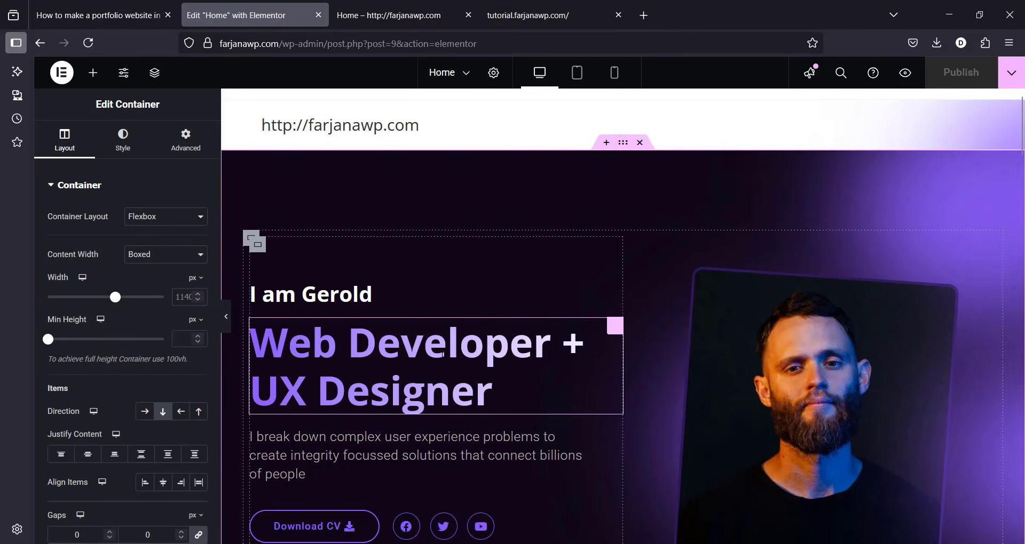
left_click(123, 149)
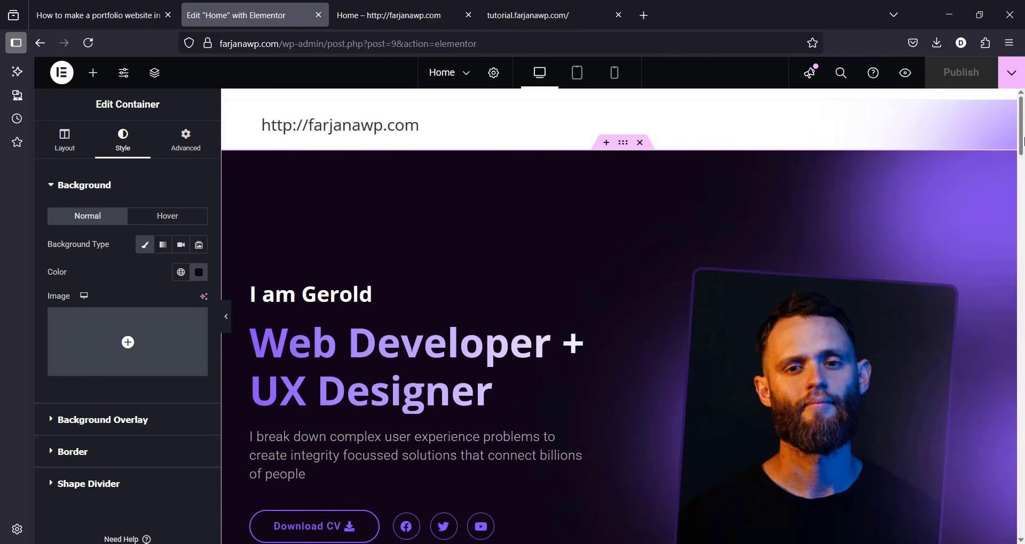
scroll(1020, 172, "down", 2)
scroll(1021, 172, "down", 14)
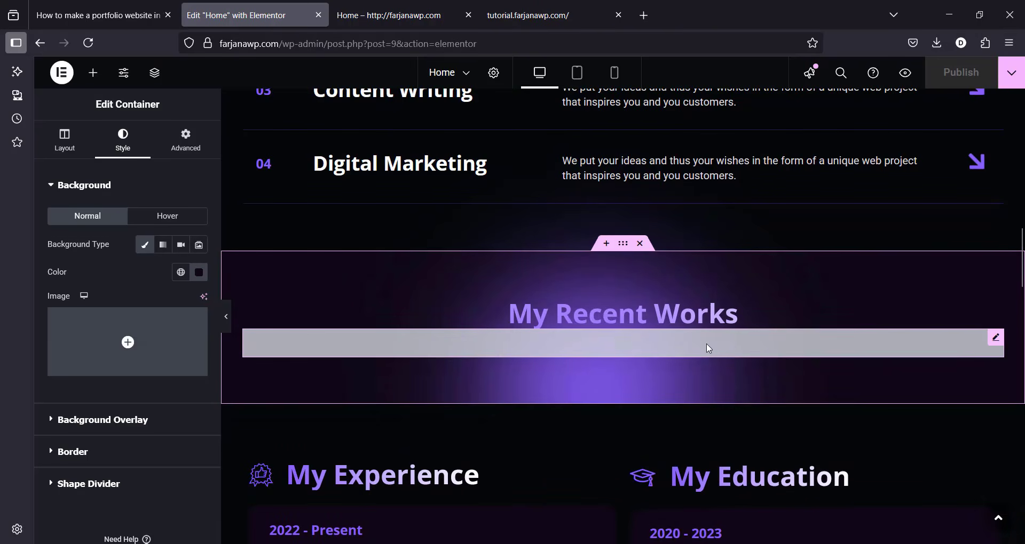
left_click(732, 342)
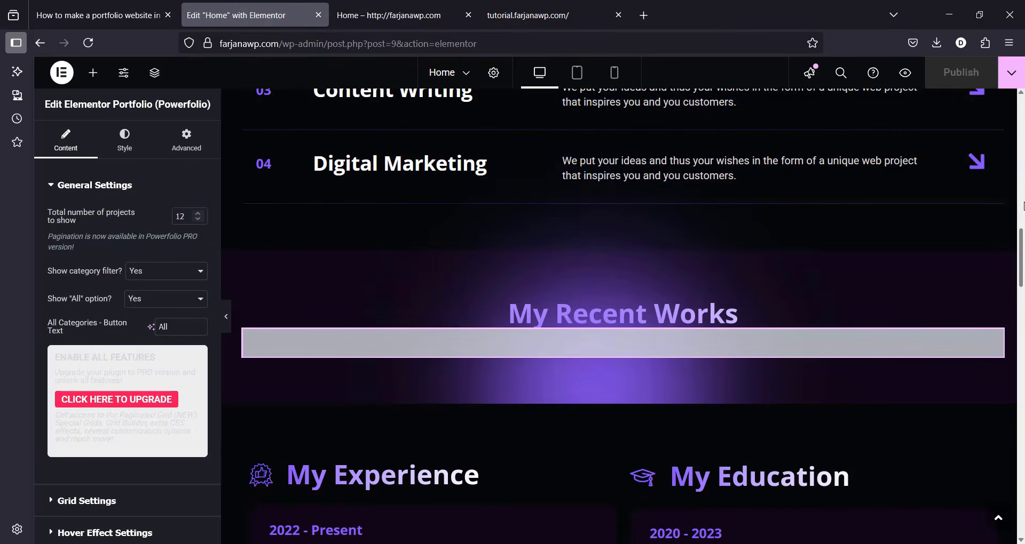
left_click_drag(1023, 252, 1017, 102)
Step: Open the site dashboard in a new tab and start a new Portfolio item
left_click(402, 5)
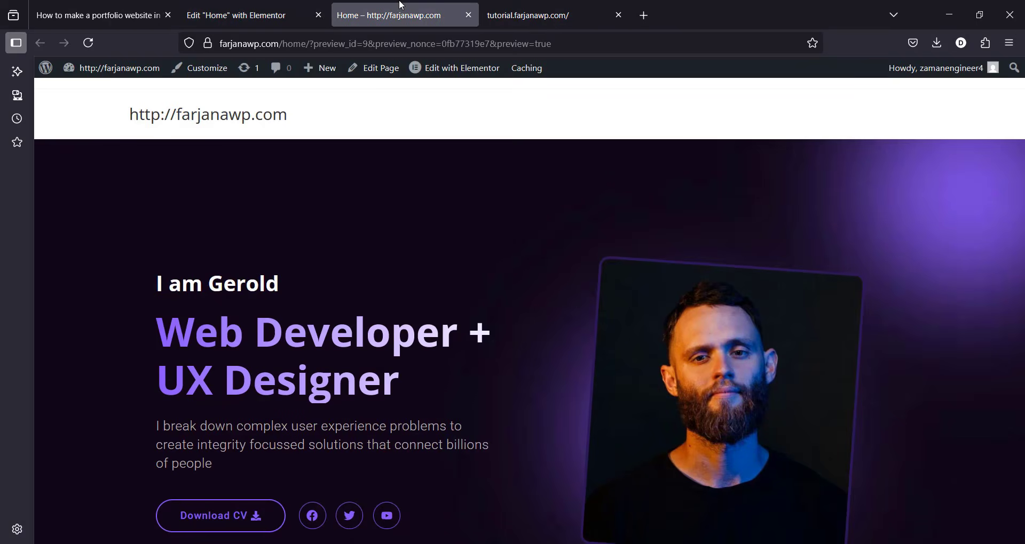
mouse_move(114, 78)
middle_click(110, 96)
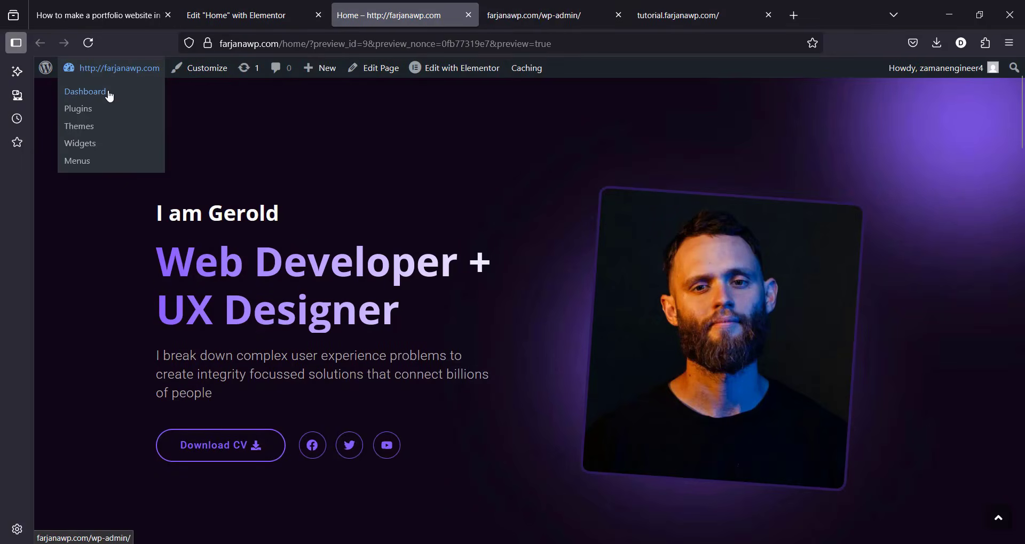
key("ctrl+Tab")
left_click(97, 294)
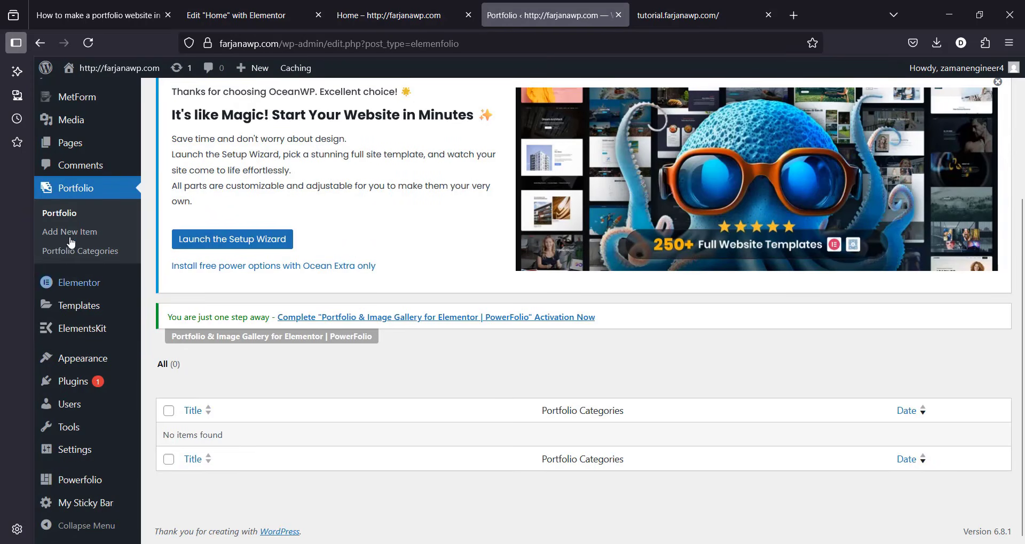
scroll(363, 112, "up", 4)
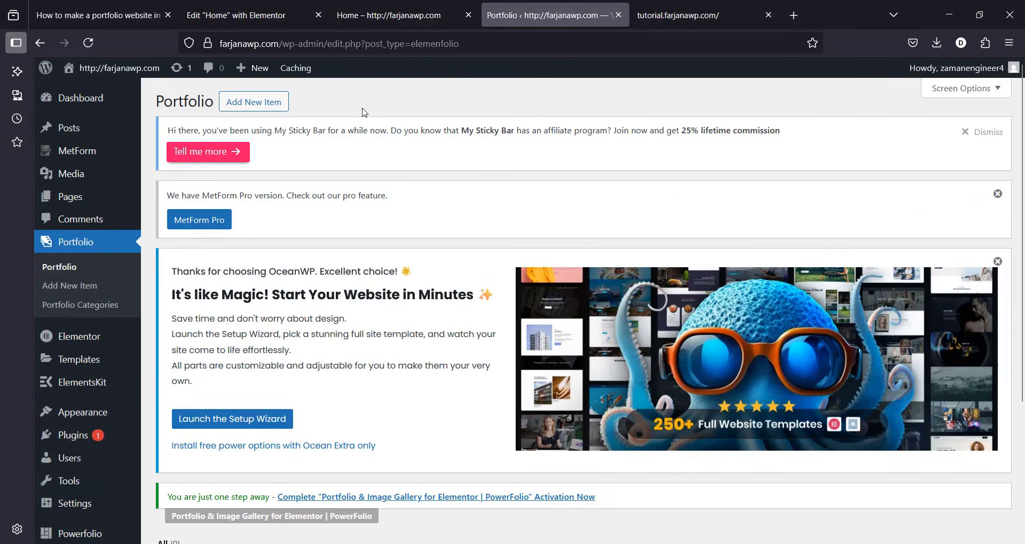
left_click(274, 104)
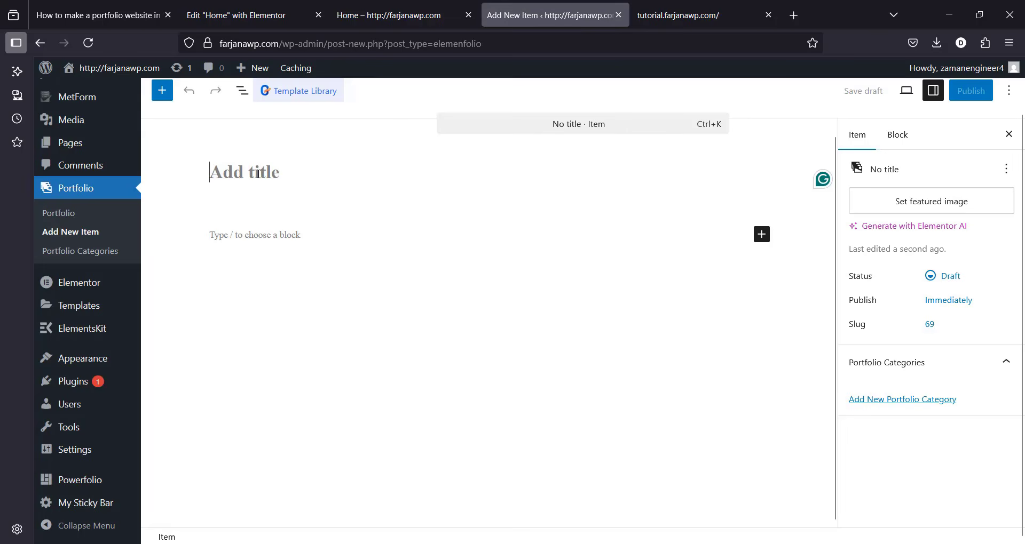
Step: Title the item 'Portfolio one' and give it a one-line Lorem ipsum body
type("P")
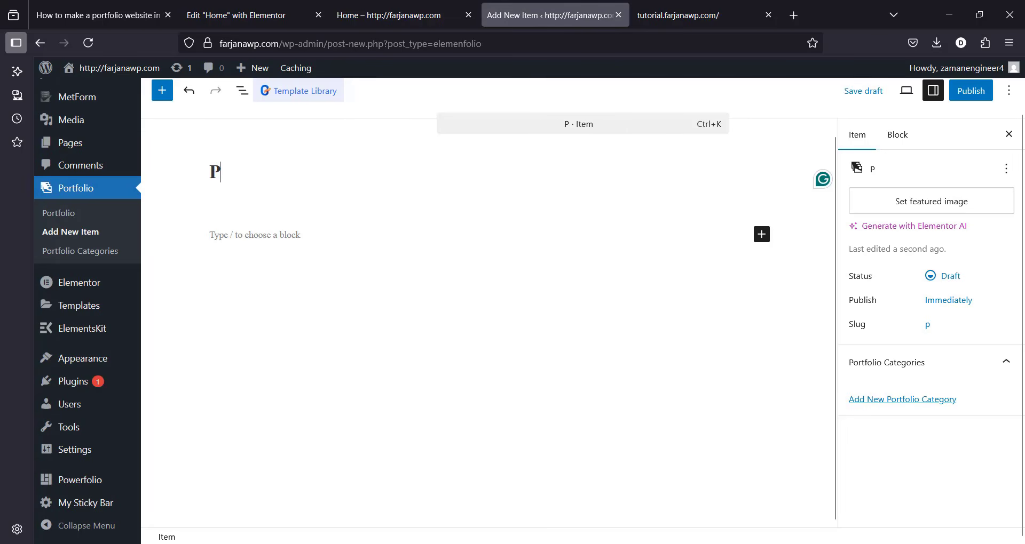
type("ortfo")
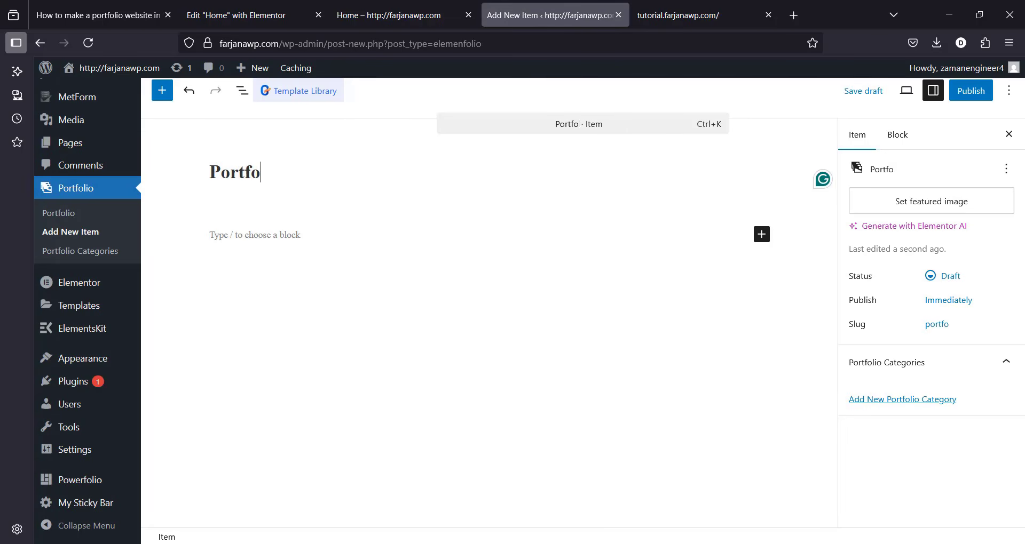
type("lio one")
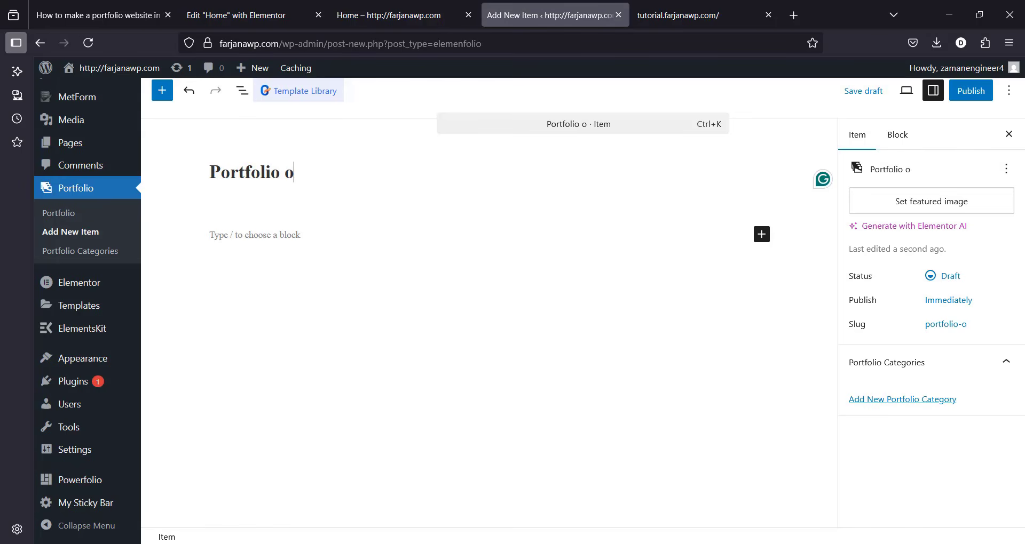
left_click(249, 236)
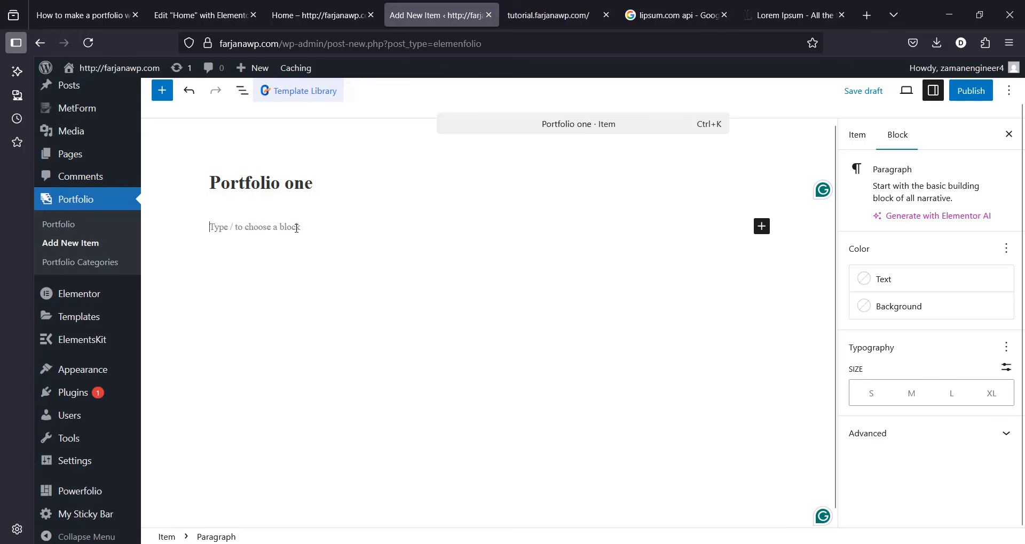
type("Lorem ipsum dolor sit amet, consectetur adipiscing elit. Etiam mollis eros ac ante fringilla lacinia. Integer eu porttitor metus. Aliquam lobortis non est non consequat. Quisque in vulputate lacus. In porta enim vel purus finibus dictum. Proin id egestas turpis, non porta libero. Nulla tincidunt felis a arcu bibendum, sed venenatis lorem ornare. Donec eget posuere magna. Donec rhoncus elementum orci, in convallis risus pharetra sit amet. Aliquam at diam sem. Quisque euismod sit amet sapien ut imperdiet. Phasellus eleifend sapien ac ligula laoreet, nec dictum mauris bibendum. Ut volutpat lorem non nibh molestie facilisis. Nulla gravida ante non velit maximus auctor.")
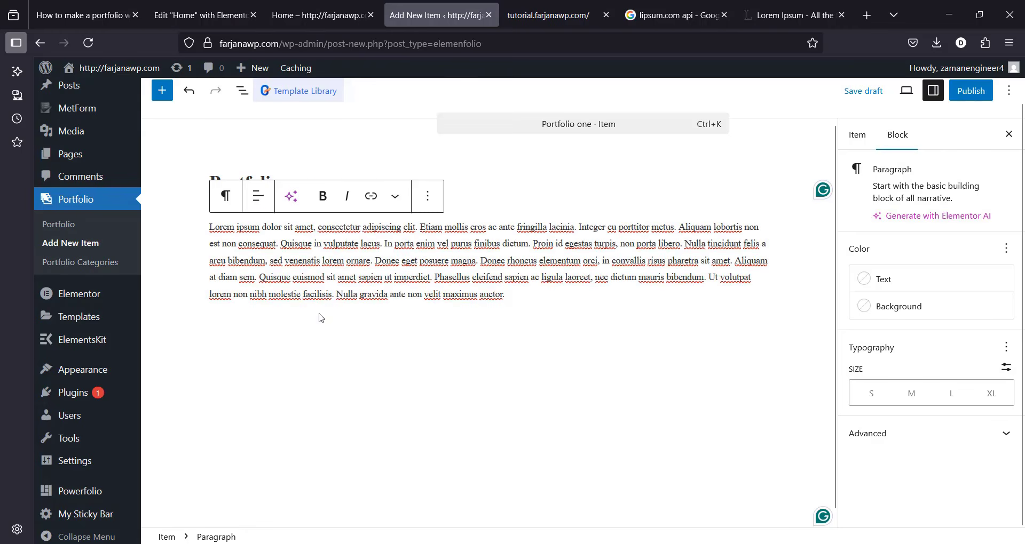
left_click_drag(677, 227, 694, 288)
key("BackSpace")
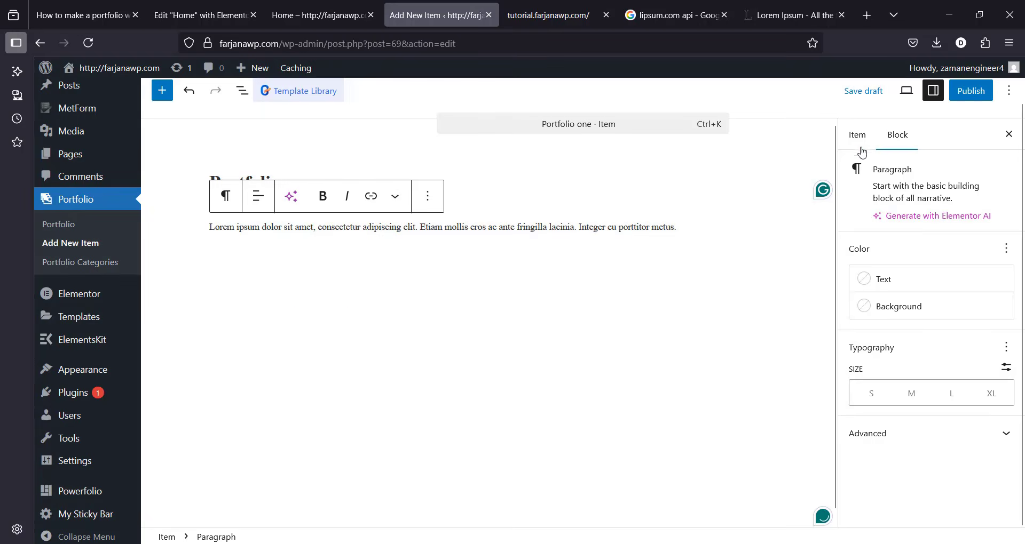
left_click(858, 136)
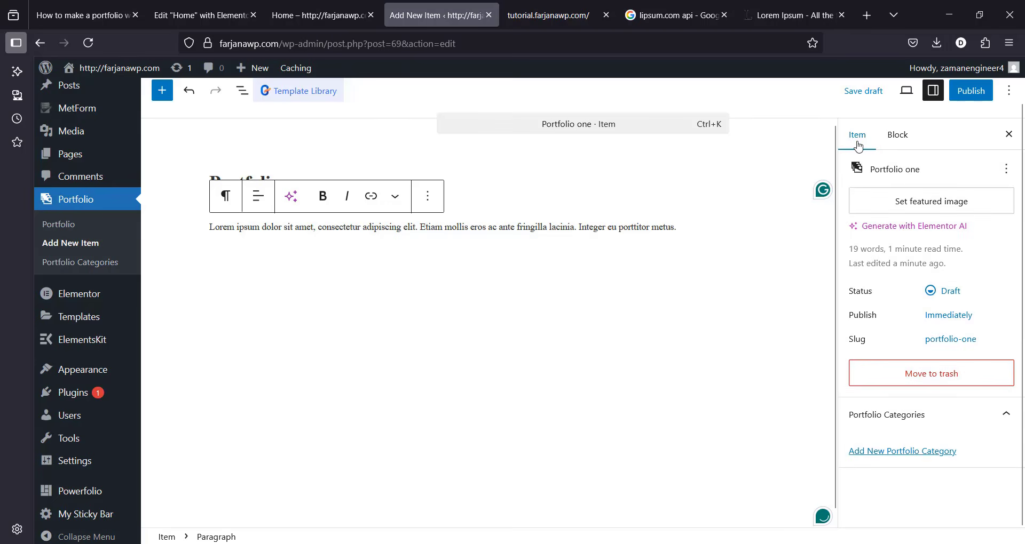
Step: Start uploading a featured image from the portfolio images folder, shown as extra large thumbnails
left_click(890, 201)
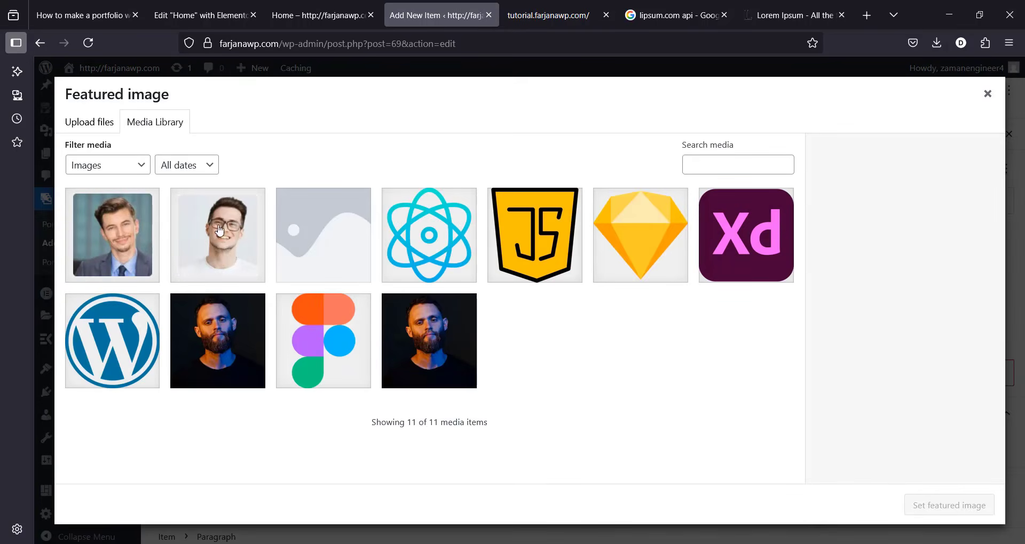
left_click(104, 127)
left_click(546, 318)
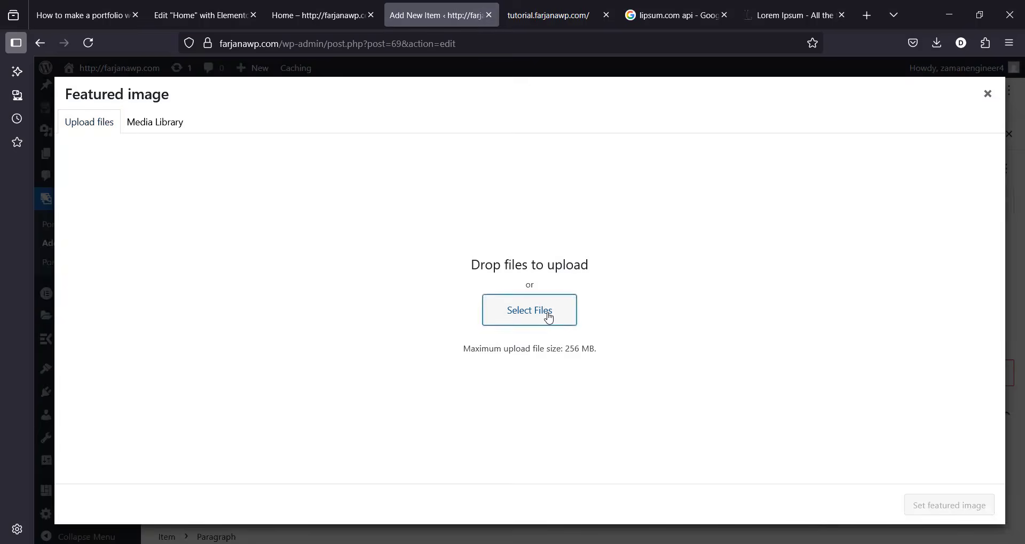
left_click(251, 39)
double_click(197, 122)
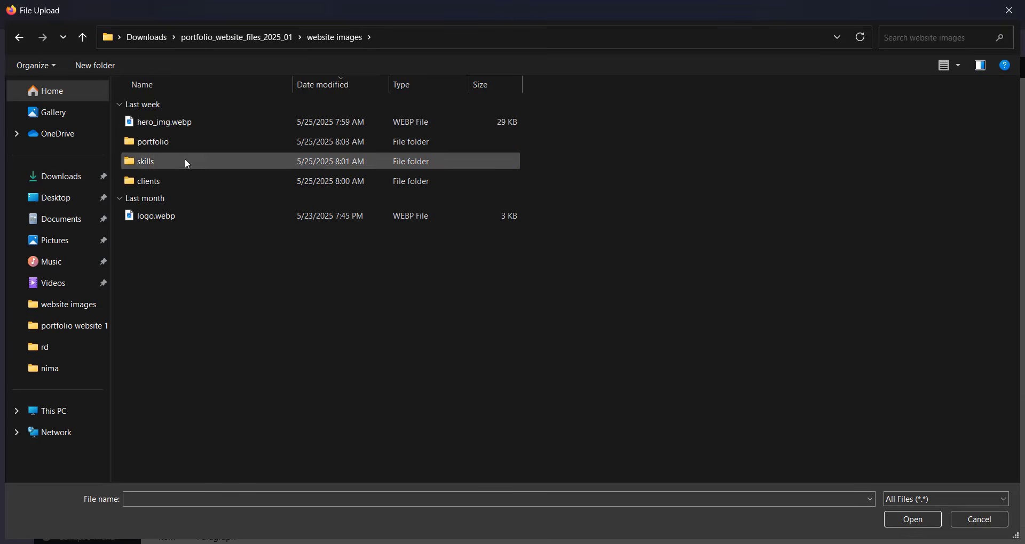
double_click(184, 141)
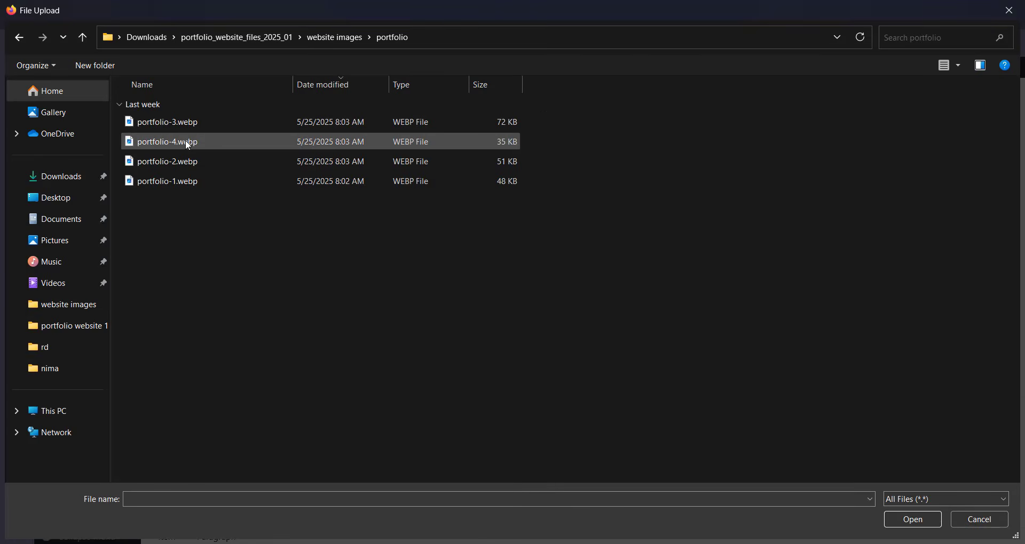
right_click(232, 234)
mouse_move(320, 244)
left_click(374, 244)
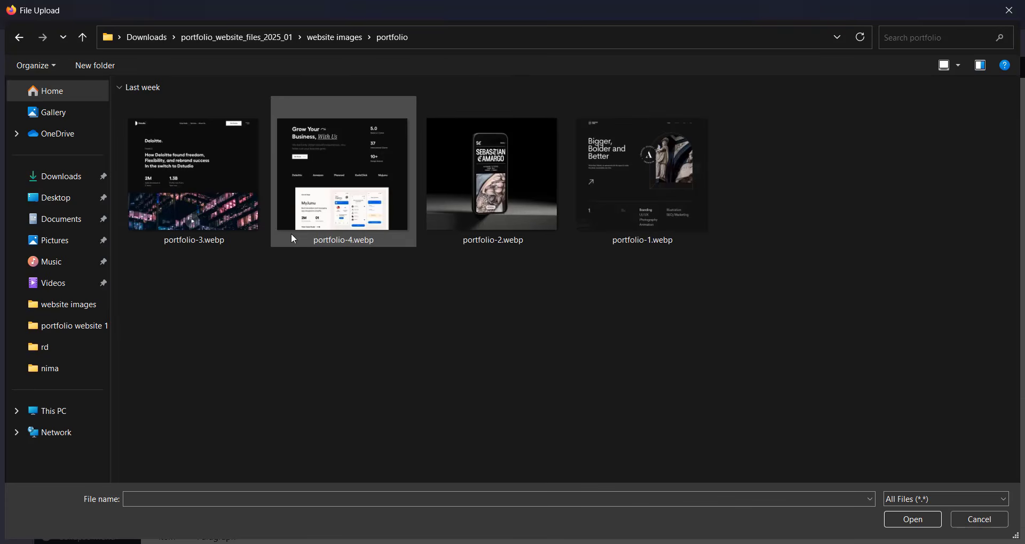
Step: Upload portfolio-1.webp and set it as the featured image
left_click(200, 186)
left_click(664, 190)
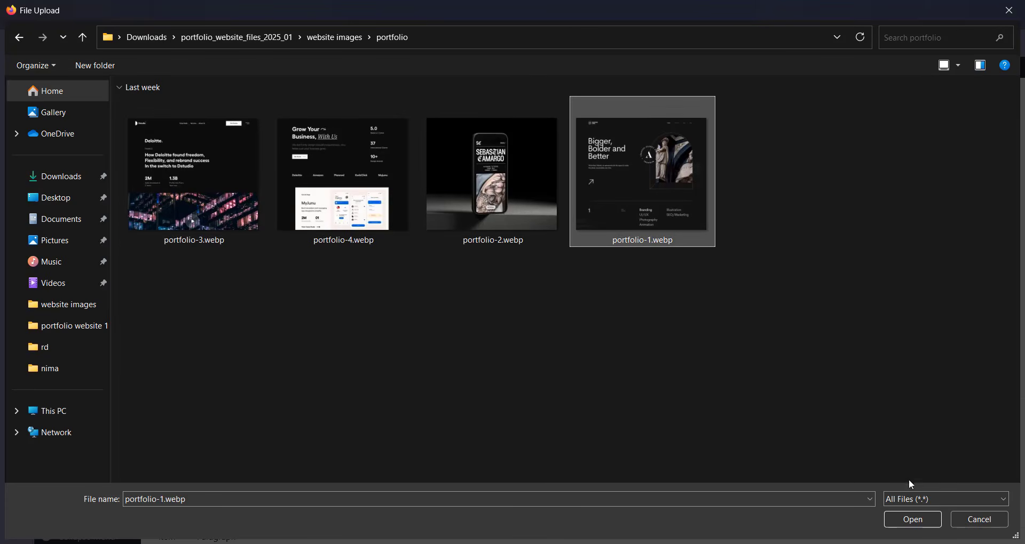
left_click(924, 518)
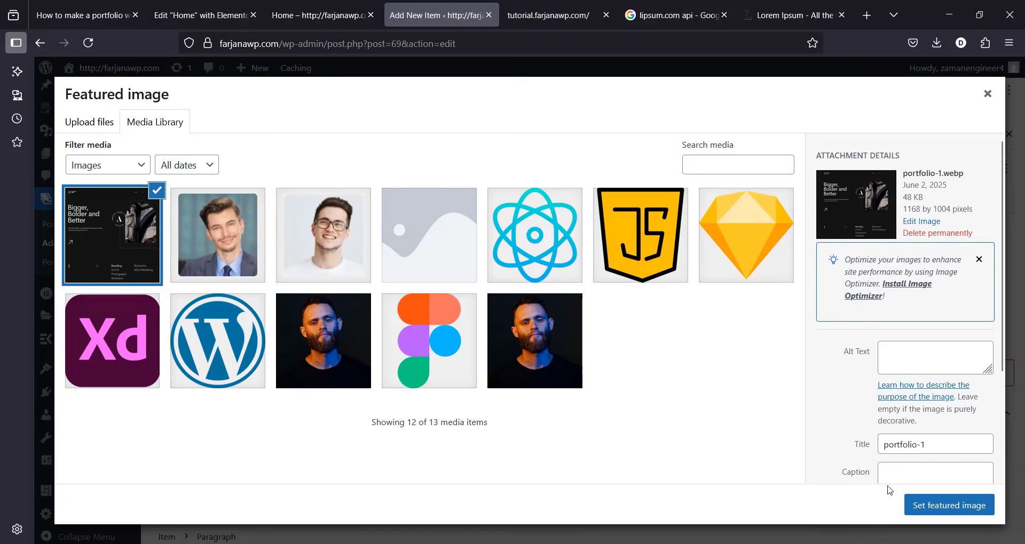
left_click(944, 507)
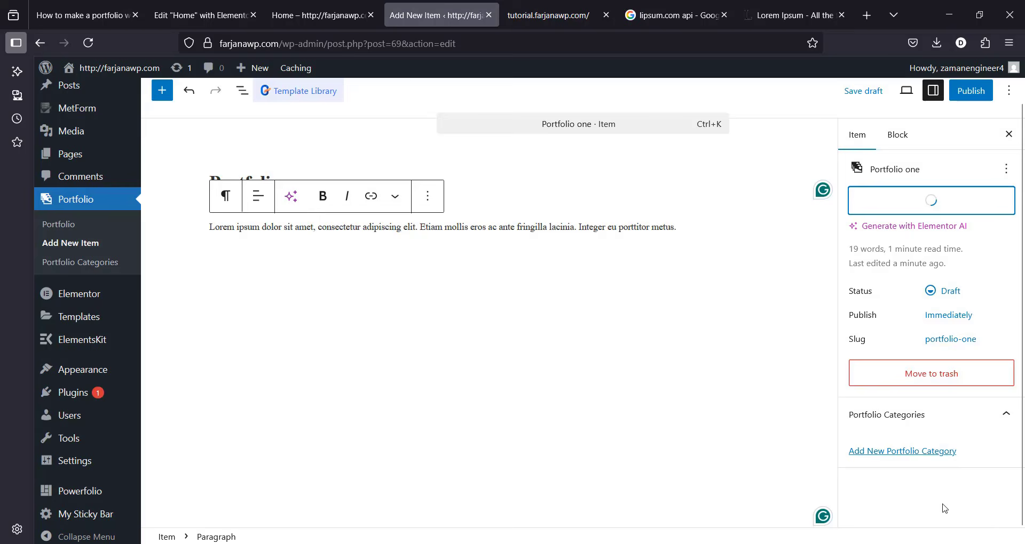
Step: Publish the Portfolio one item and reload the Home page preview
left_click(978, 100)
left_click(972, 92)
left_click(334, 4)
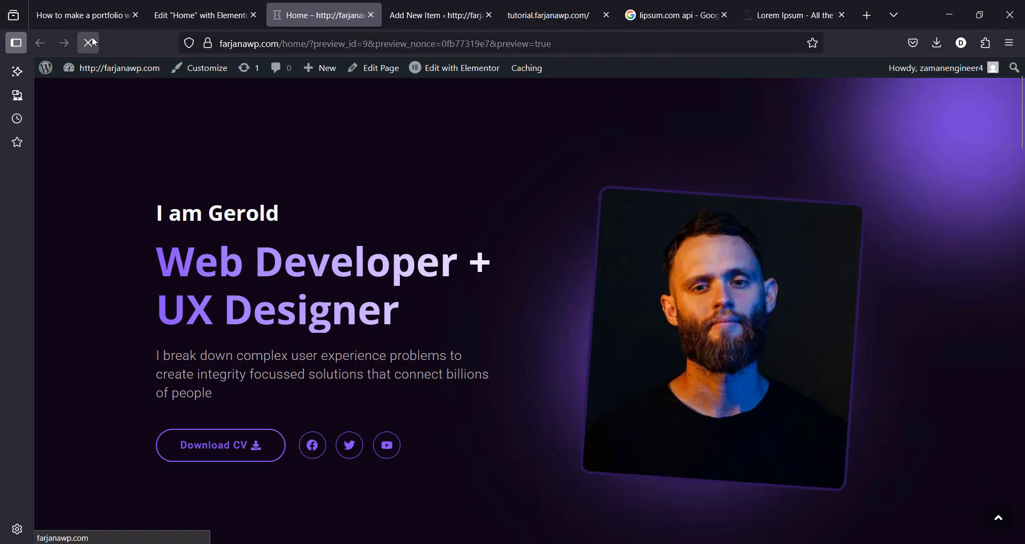
left_click(91, 42)
Step: Open Portfolio one from My Recent Works, compare with the demo site, then return to the item editor
scroll(1021, 214, "down", 10)
left_click_drag(1021, 215, 972, 293)
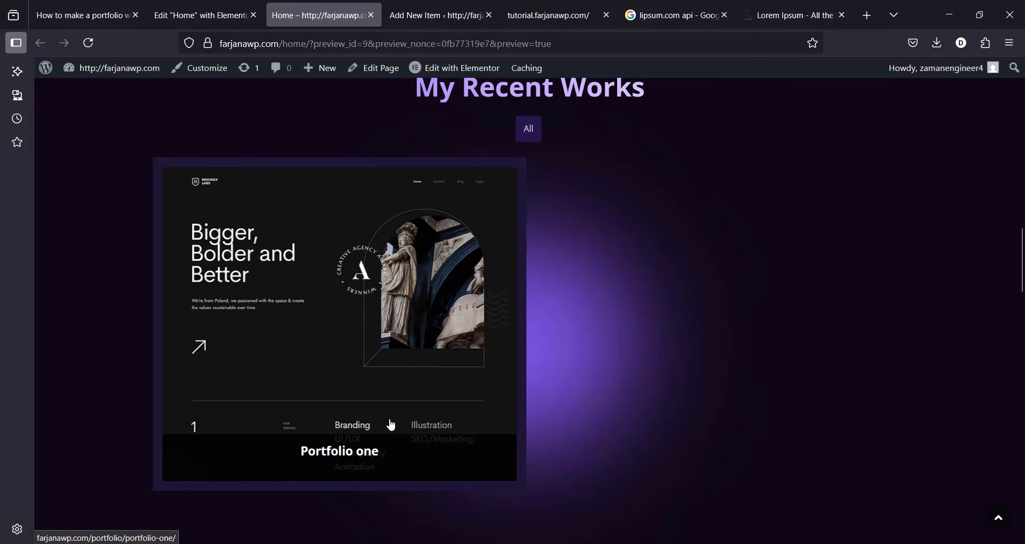
left_click(383, 395)
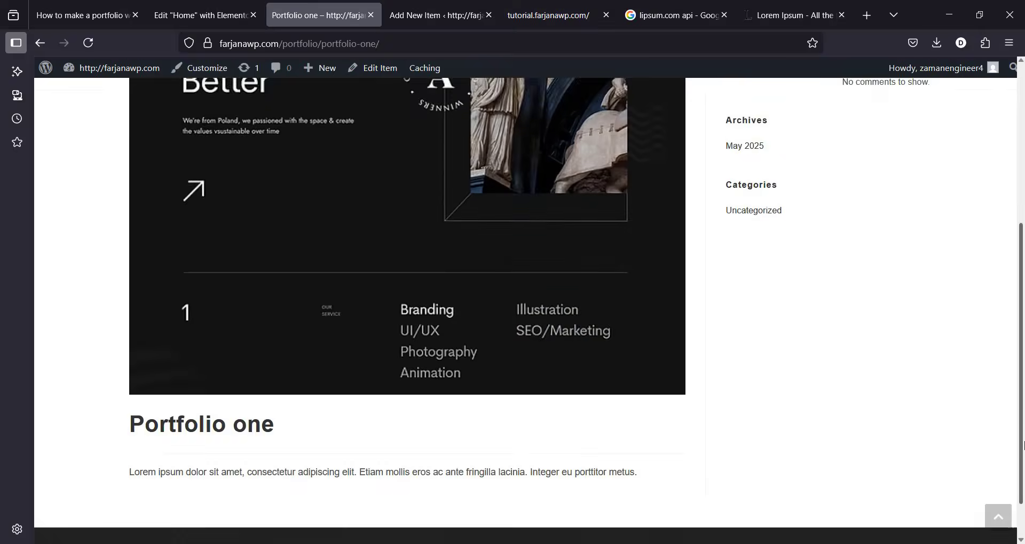
scroll(1021, 462, "down", 5)
scroll(1020, 462, "up", 5)
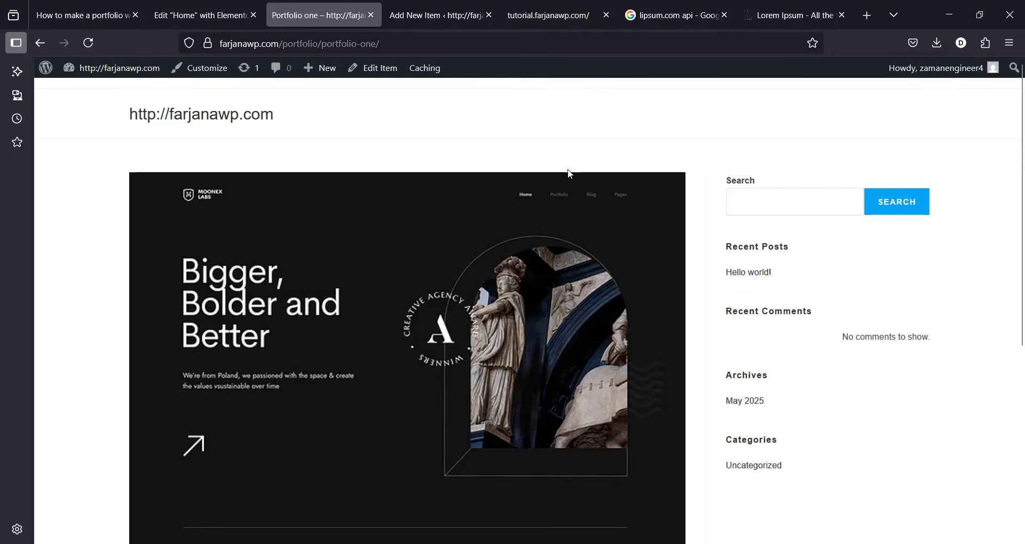
left_click(546, 15)
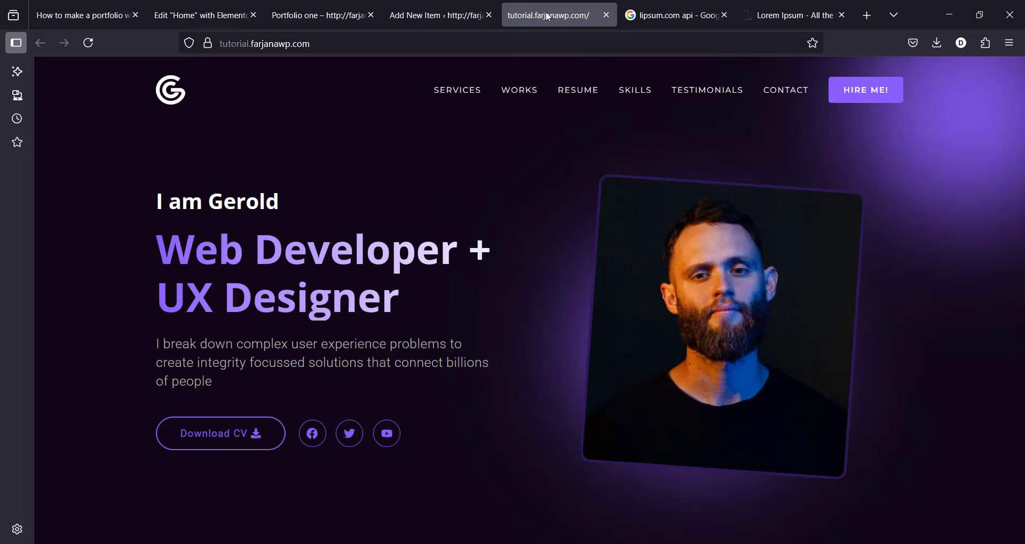
left_click(439, 6)
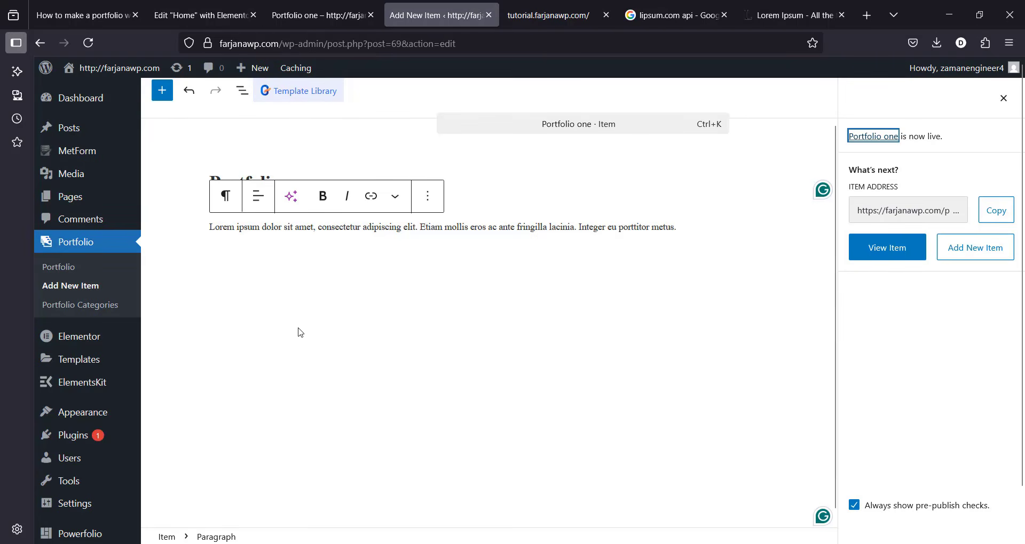
Step: Enable Portfolio under Elementor Settings Post Types and save the changes
mouse_move(91, 339)
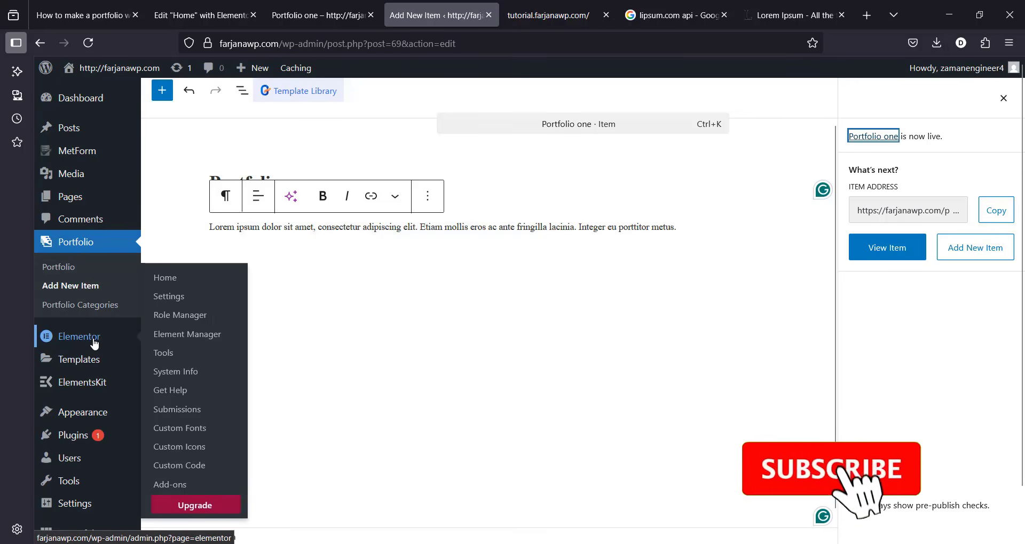
middle_click(169, 296)
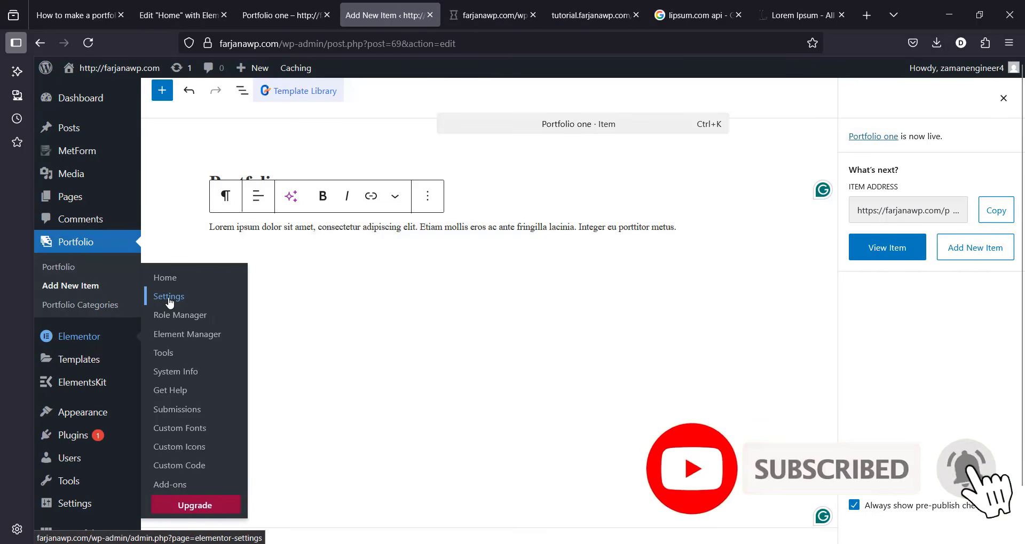
left_click(490, 13)
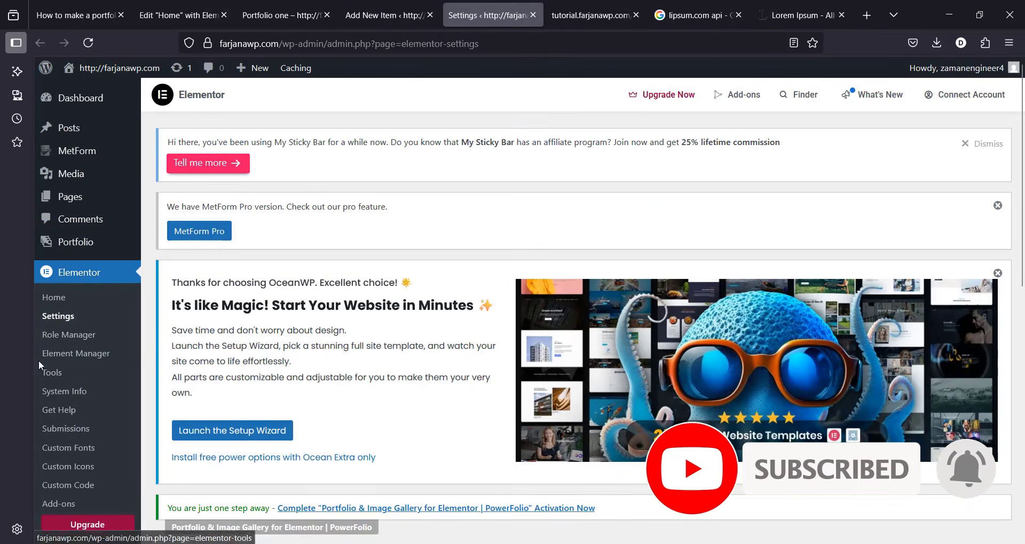
scroll(1020, 160, "down", 8)
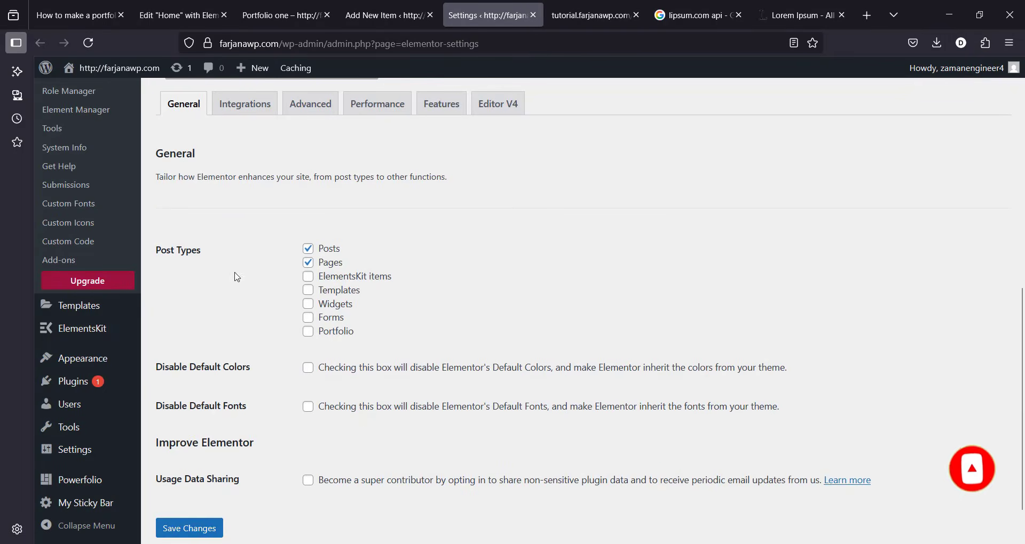
left_click(216, 530)
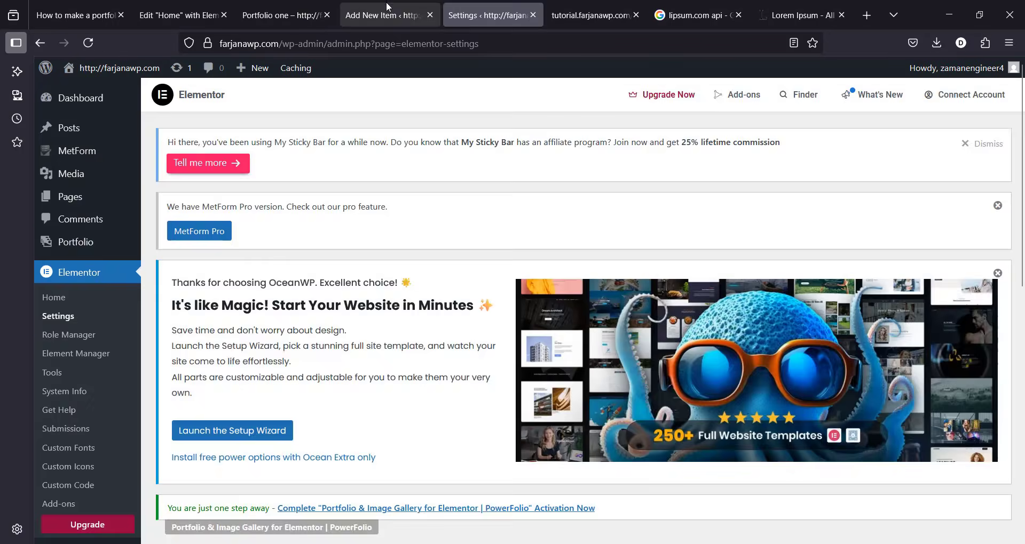
Step: Reload the Portfolio one editor and open the item with Elementor
left_click(387, 7)
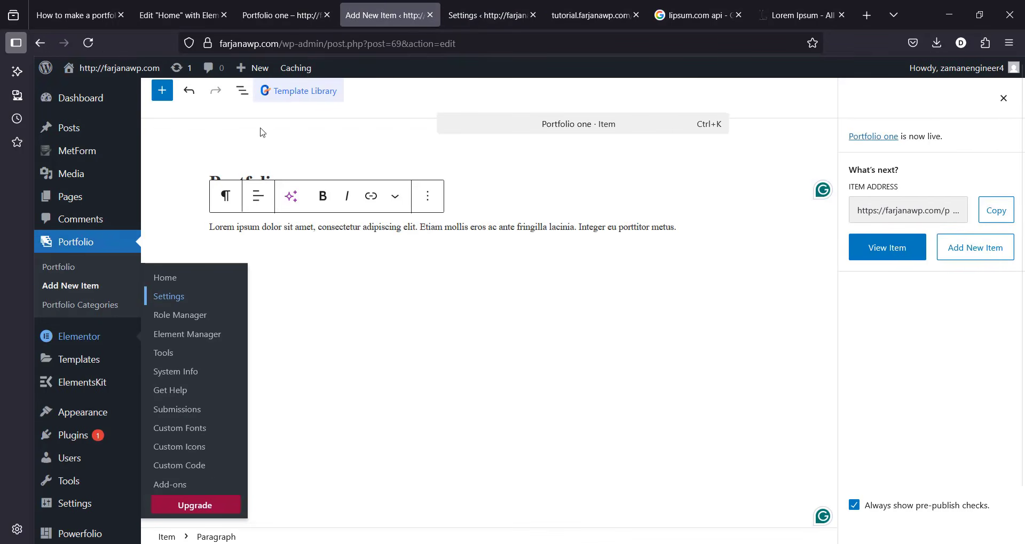
left_click(95, 45)
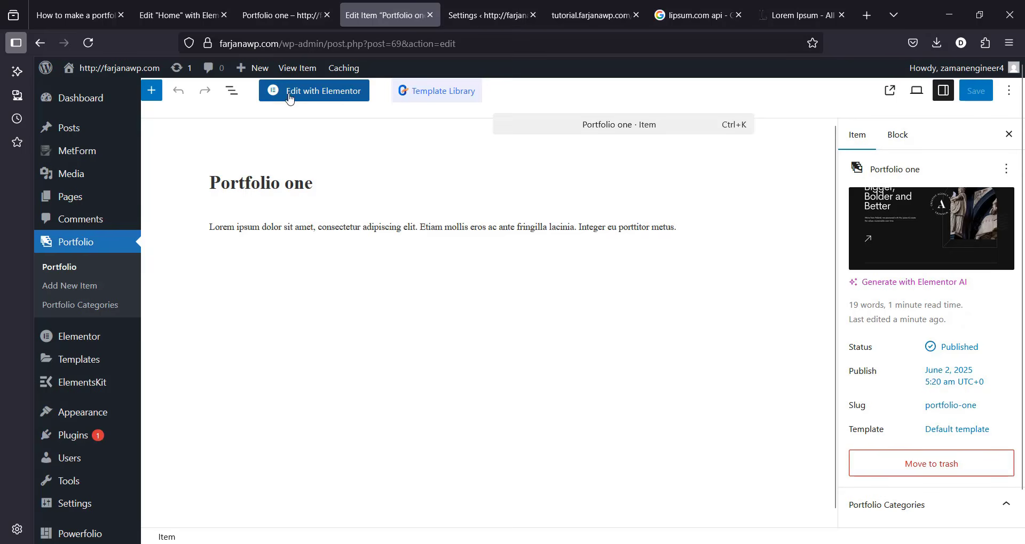
left_click(333, 92)
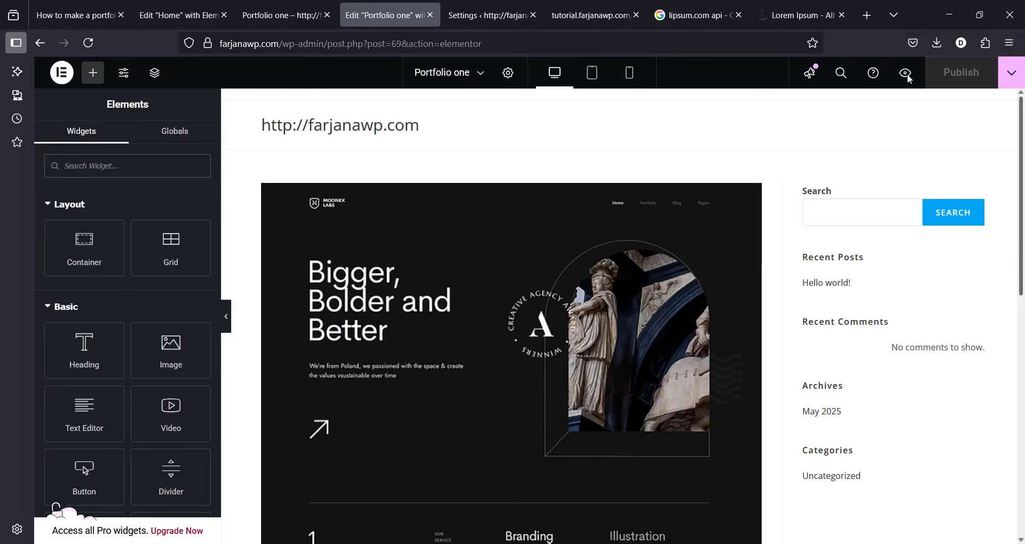
Step: Set Portfolio one's page layout to Elementor Full Width
left_click(512, 73)
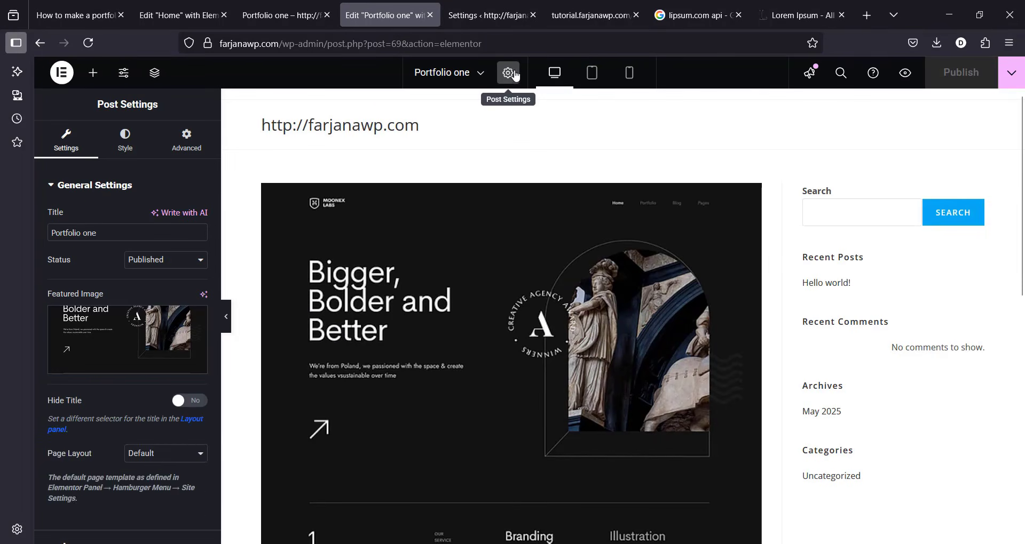
left_click_drag(221, 374, 210, 390)
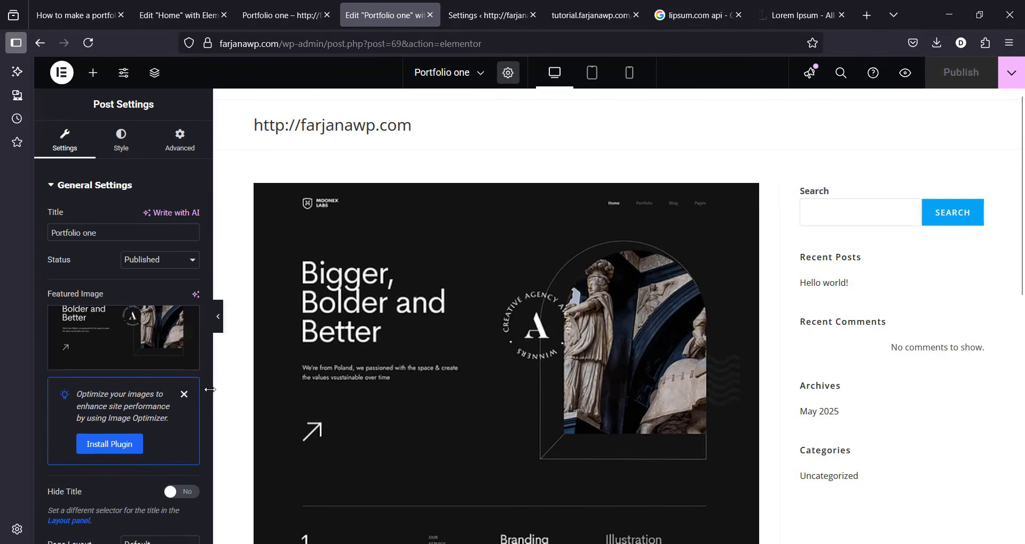
scroll(206, 385, "down", 2)
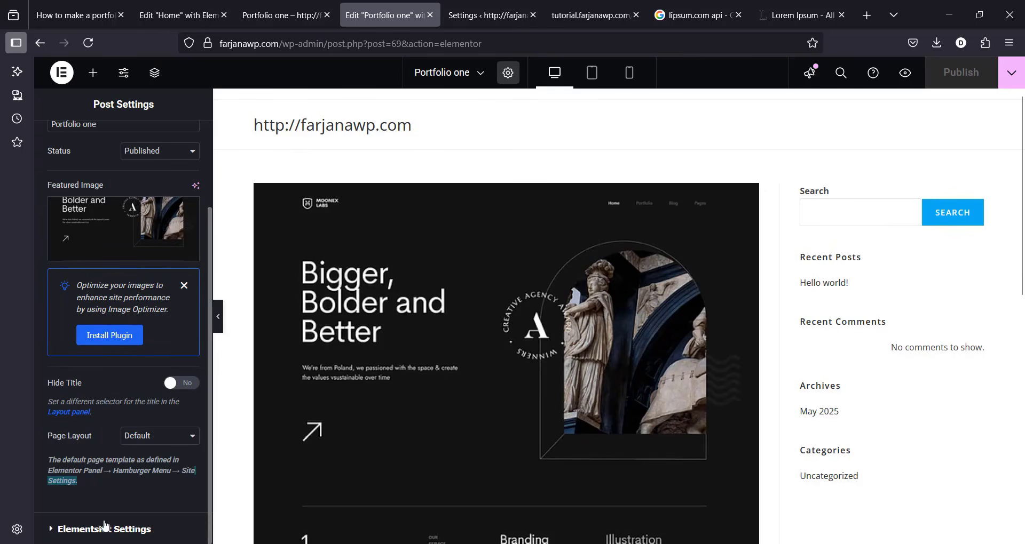
left_click(142, 438)
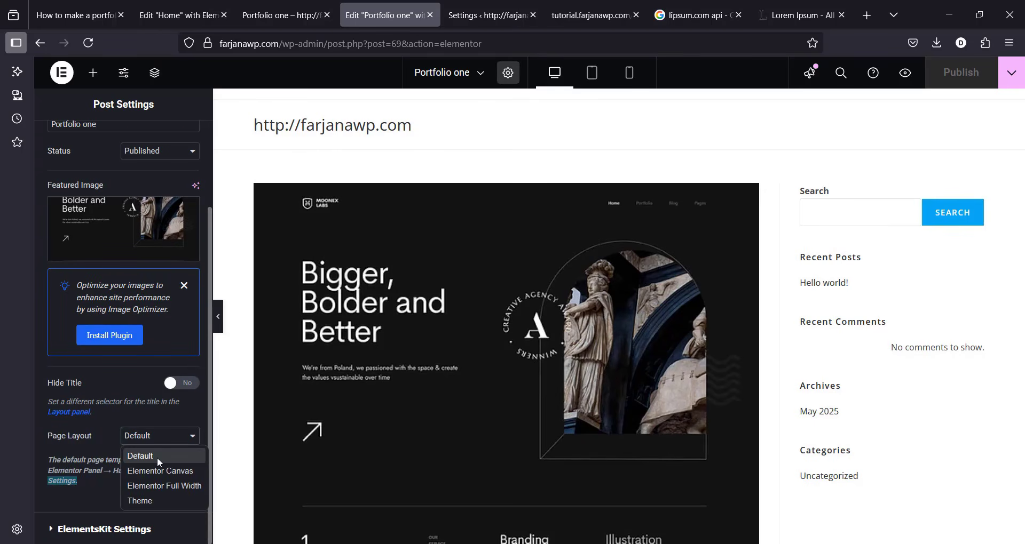
left_click(174, 490)
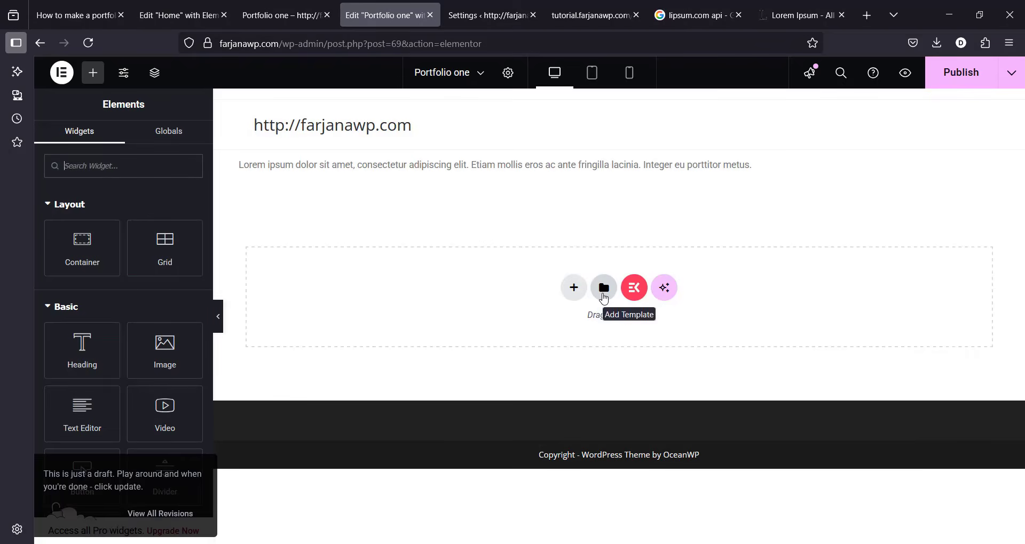
Step: Import single portfolio.json from the all json files folder and insert the Single portfolio template
left_click(603, 291)
left_click(577, 106)
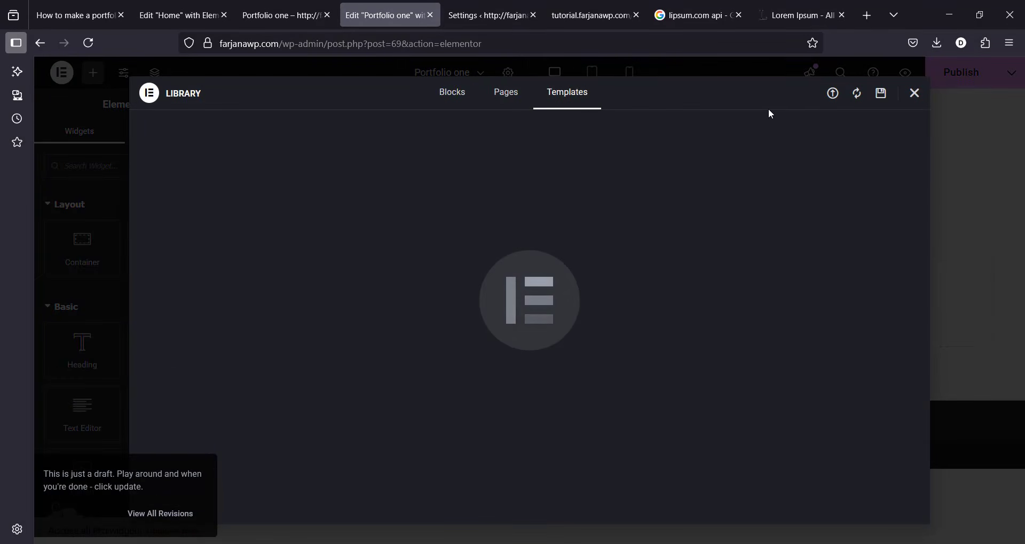
left_click(832, 94)
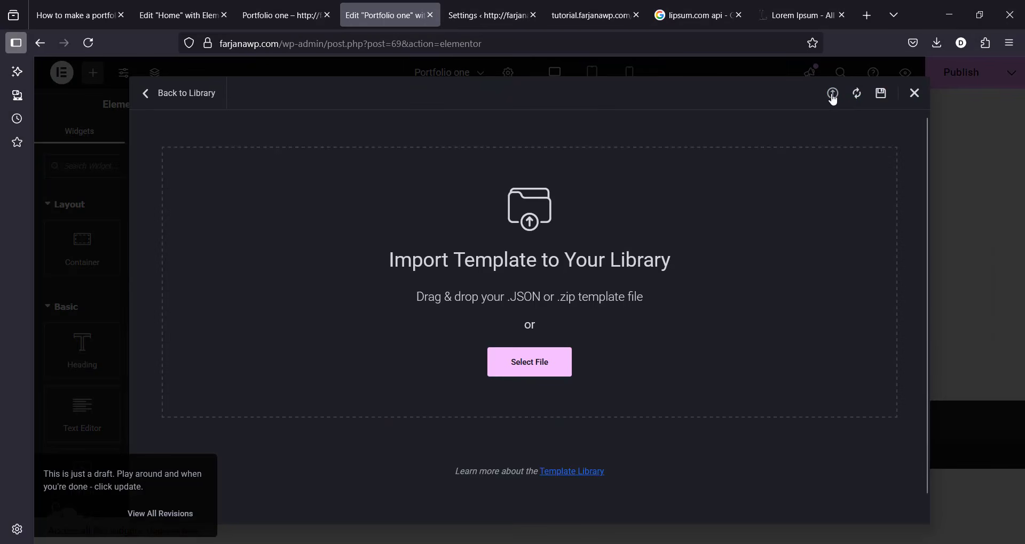
left_click(528, 362)
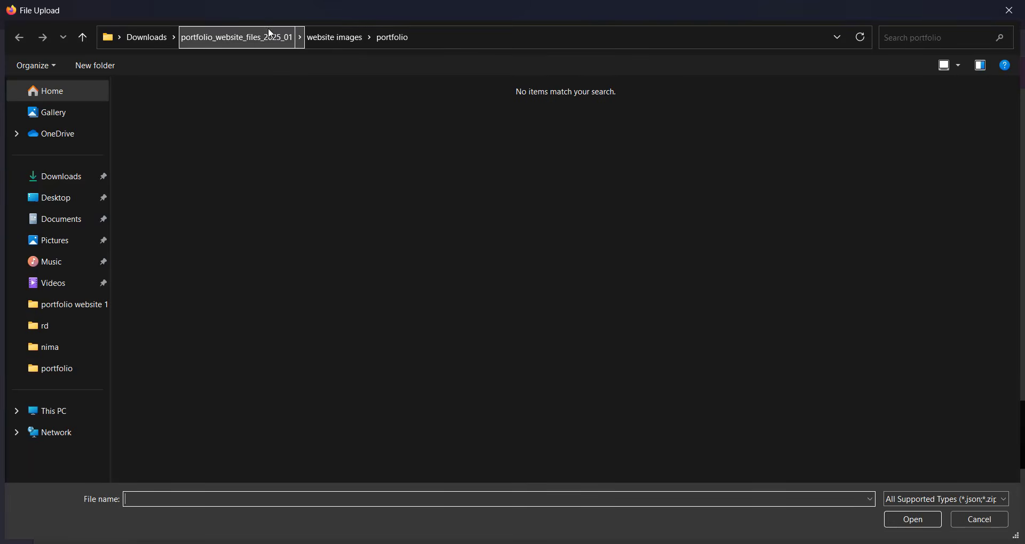
left_click(264, 35)
double_click(204, 139)
left_click(173, 145)
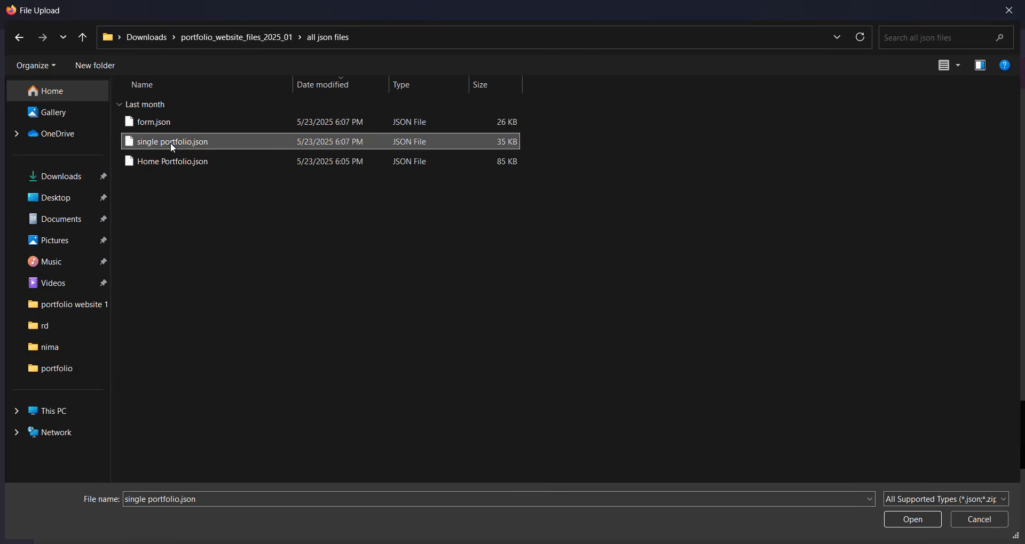
left_click(914, 520)
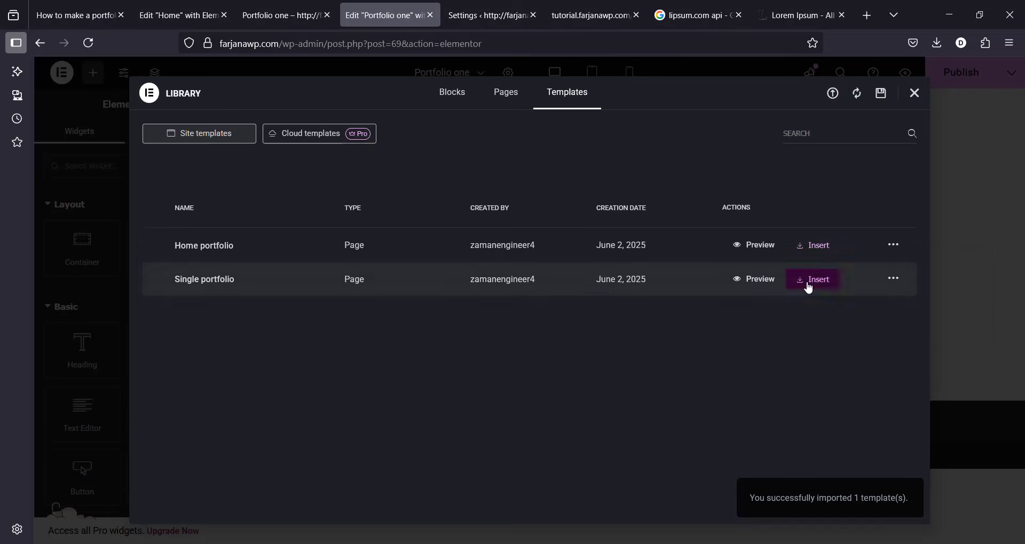
left_click(812, 279)
Step: Apply the template's page settings, remove the leftover lorem ipsum block, and go to the live Portfolio one page
left_click(630, 338)
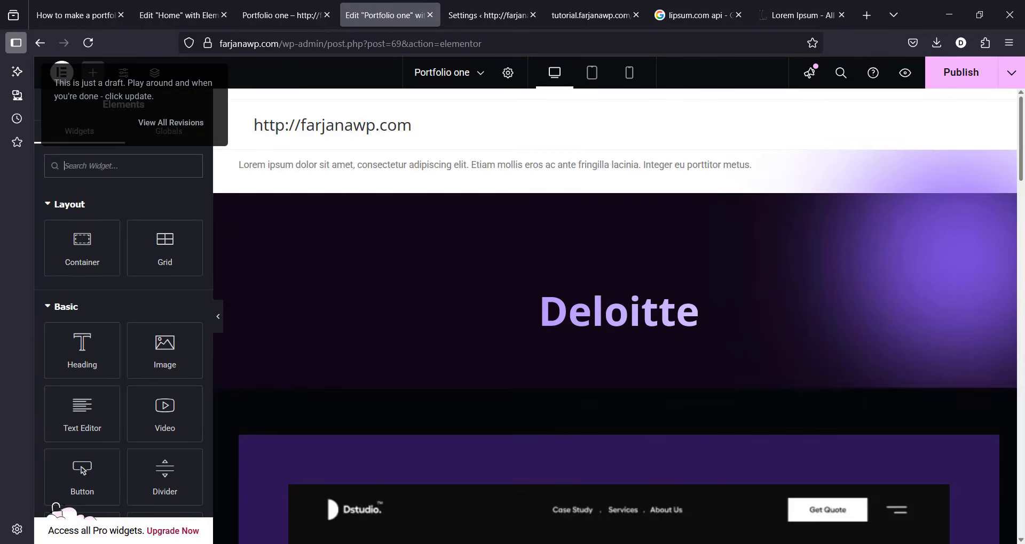
left_click_drag(1021, 195, 1021, 168)
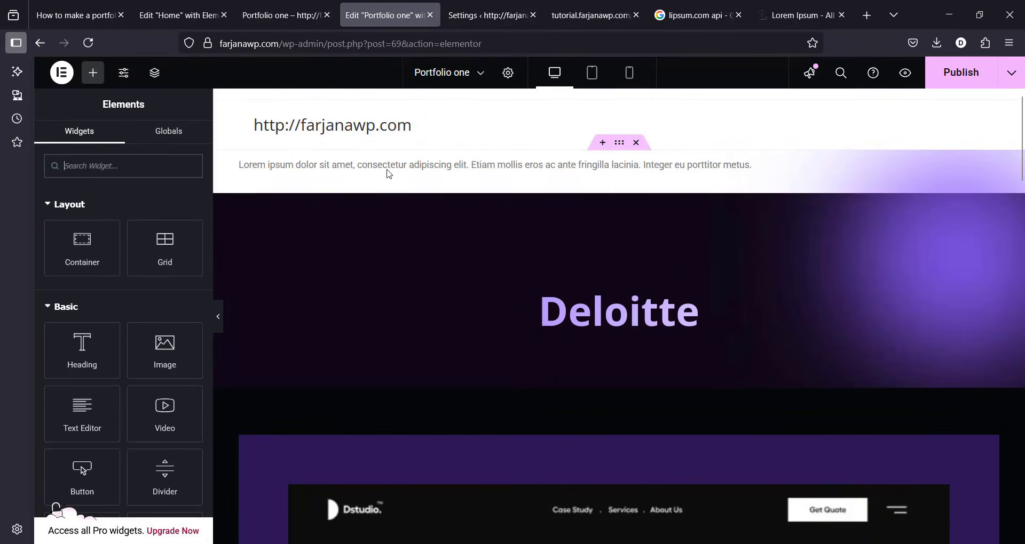
left_click(636, 143)
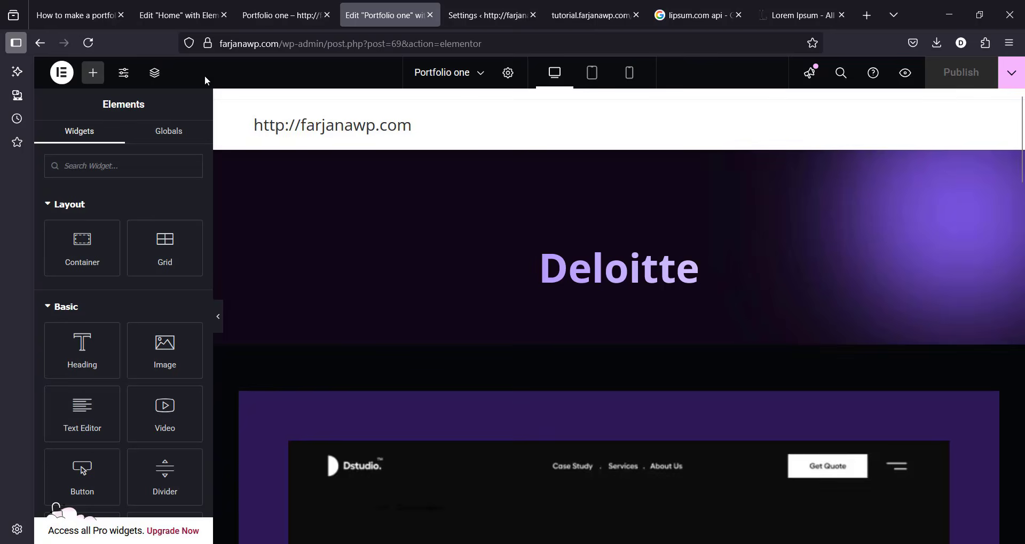
left_click(277, 13)
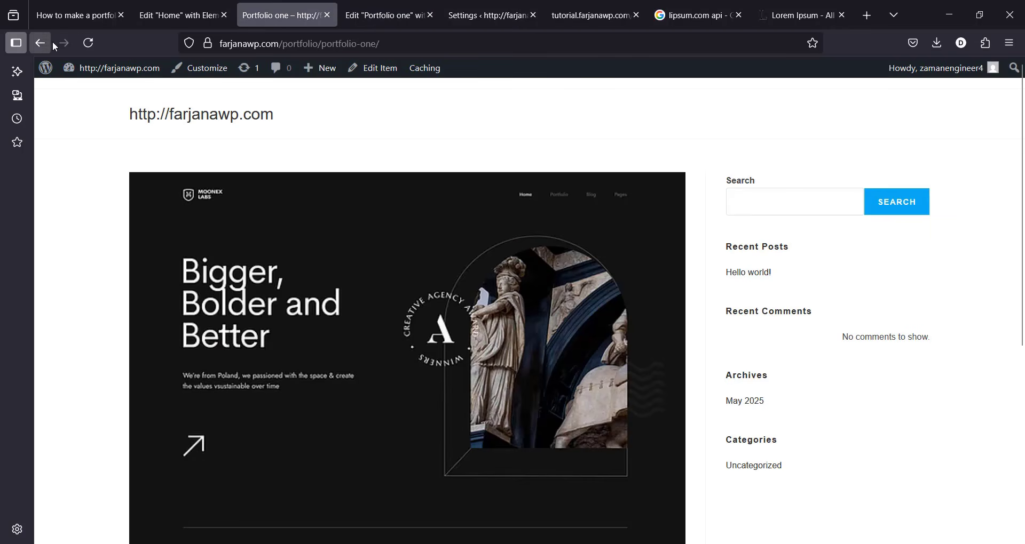
Step: Reload the live Portfolio one page, scroll through the Deloitte template, then return to the Home editor
left_click(88, 43)
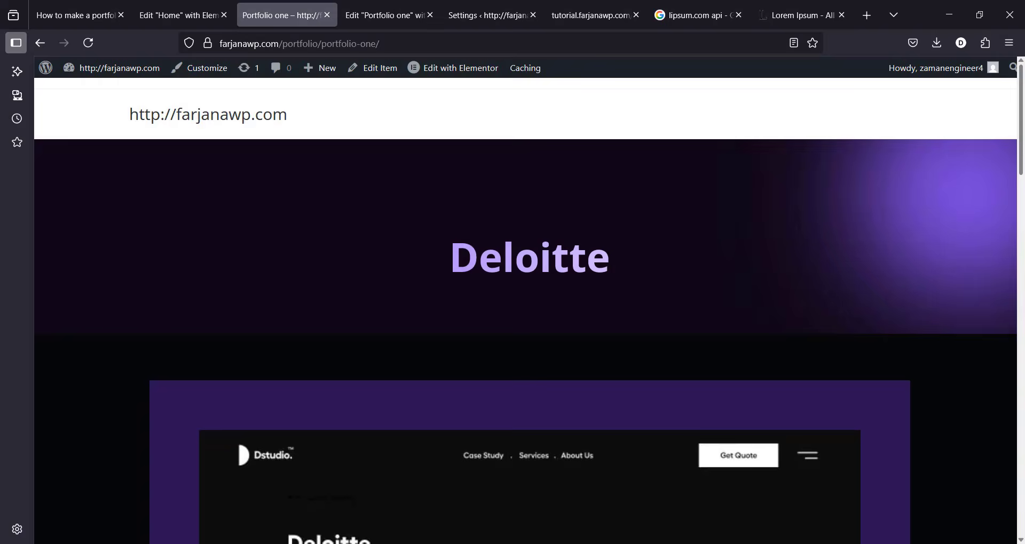
mouse_move(1021, 155)
left_mouse_down()
mouse_move(1022, 401)
mouse_move(1021, 138)
left_mouse_up()
left_click_drag(1020, 128, 1022, 102)
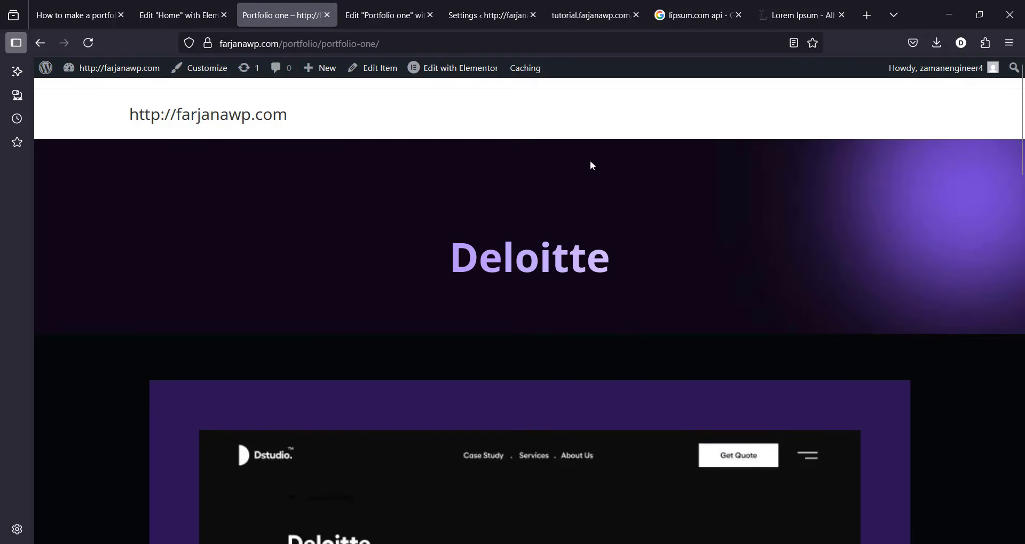
left_click(203, 7)
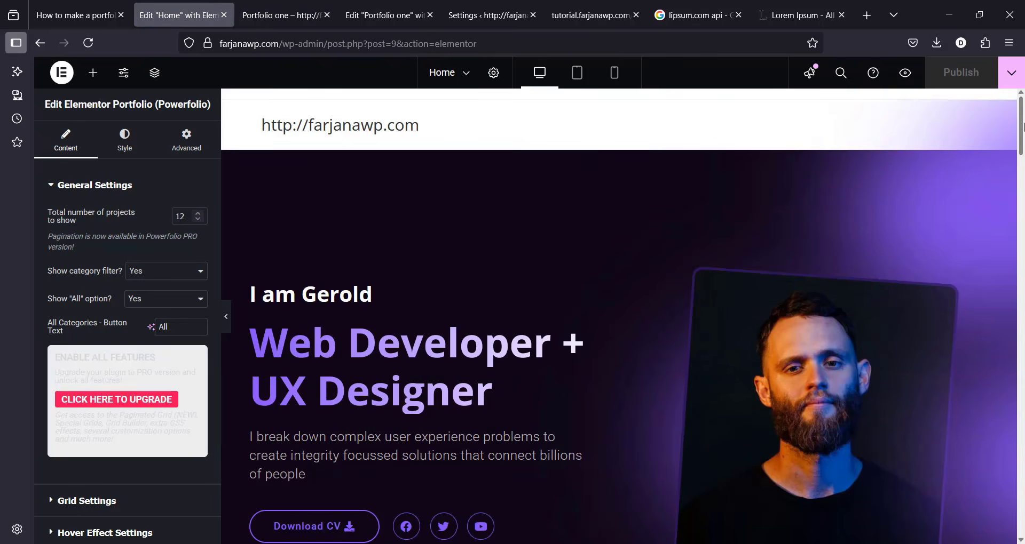
Step: Reload the Home editor, open the Powerfolio grid and select its total projects value 12, then go to the Portfolio one editor
mouse_move(1021, 135)
left_mouse_down()
mouse_move(996, 286)
mouse_move(1018, 363)
mouse_move(1022, 131)
left_mouse_up()
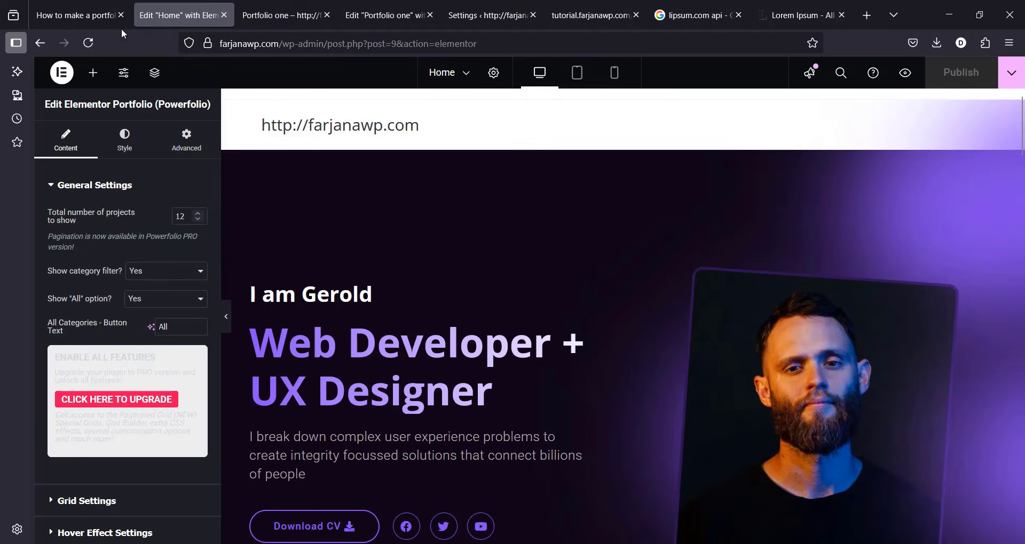
left_click(87, 45)
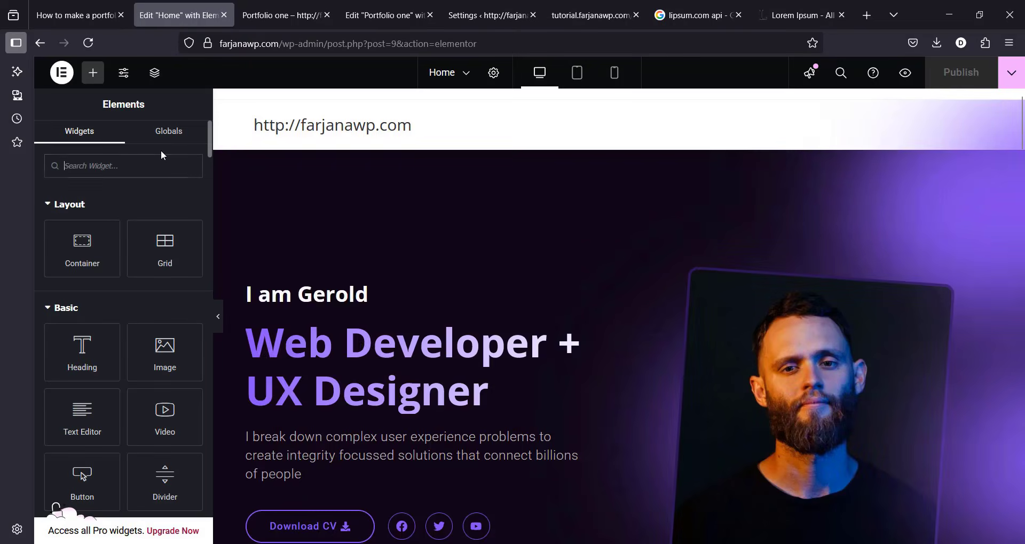
left_click_drag(1020, 107, 1020, 273)
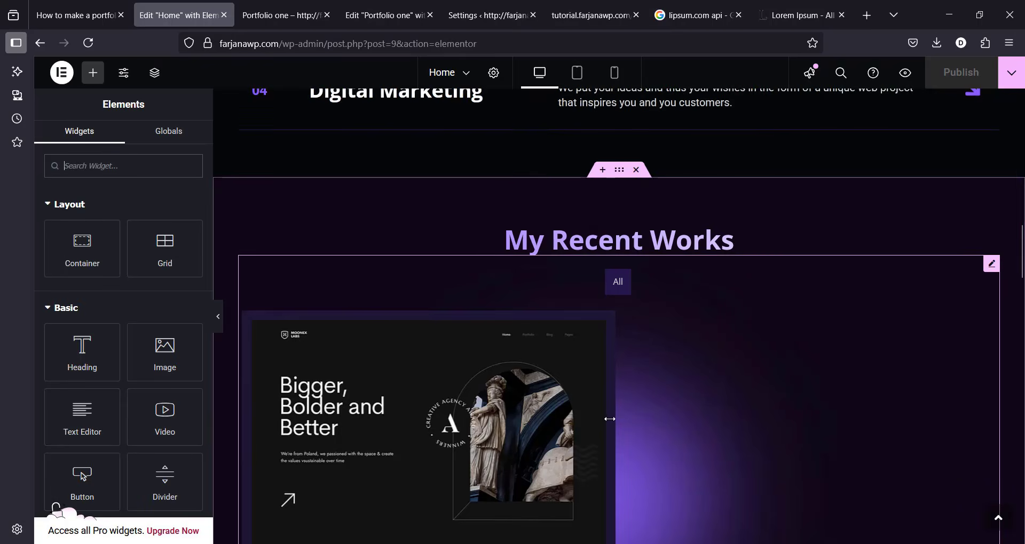
left_click(682, 401)
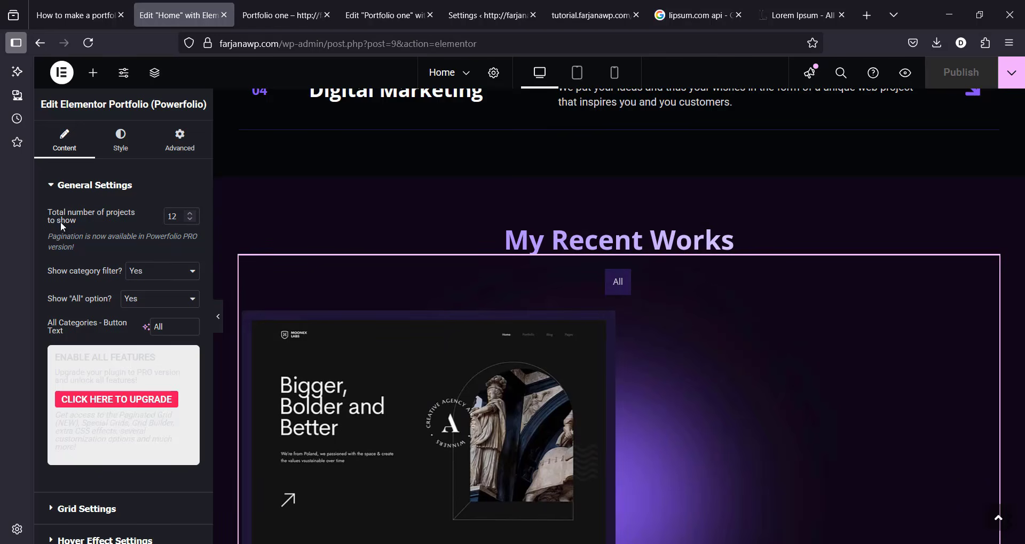
double_click(171, 217)
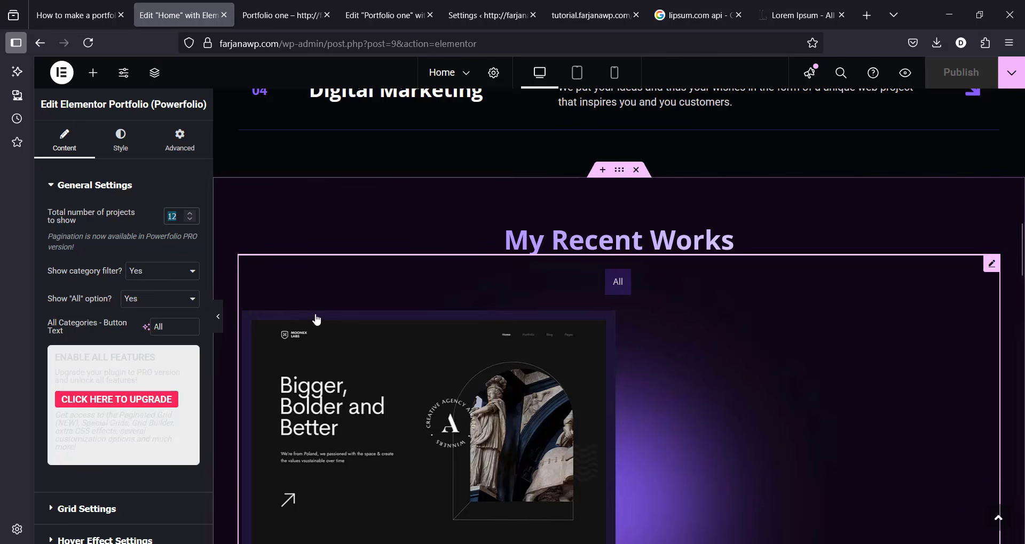
left_click(394, 24)
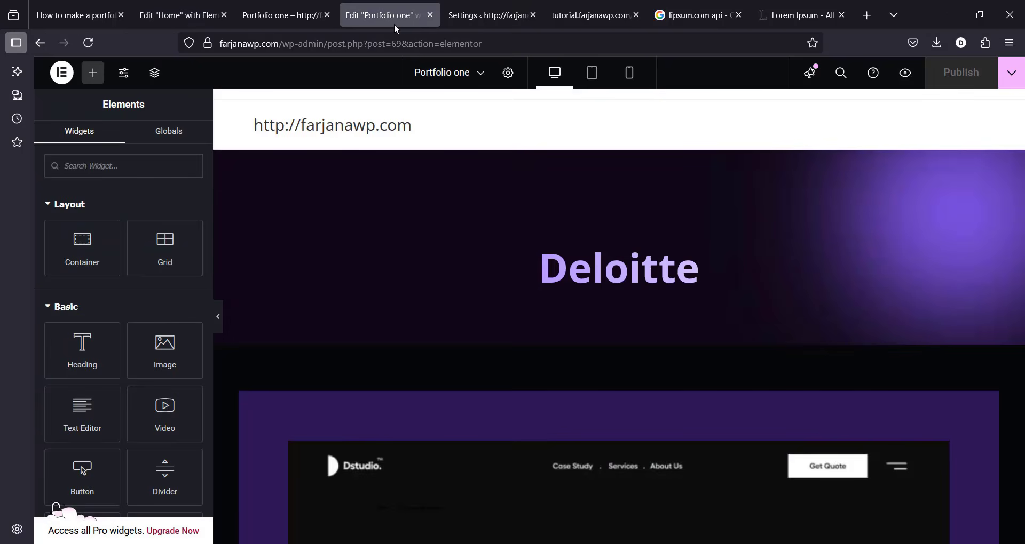
Step: Check the admin Portfolio list, which holds only Portfolio one, then return to the Home editor
left_click(510, 5)
left_click(274, 13)
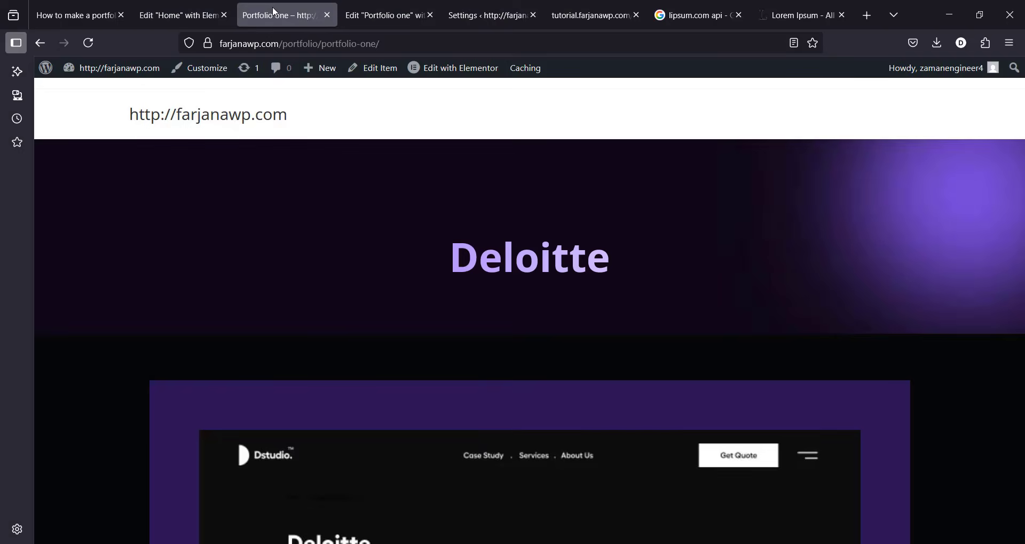
left_click(385, 15)
left_click(478, 12)
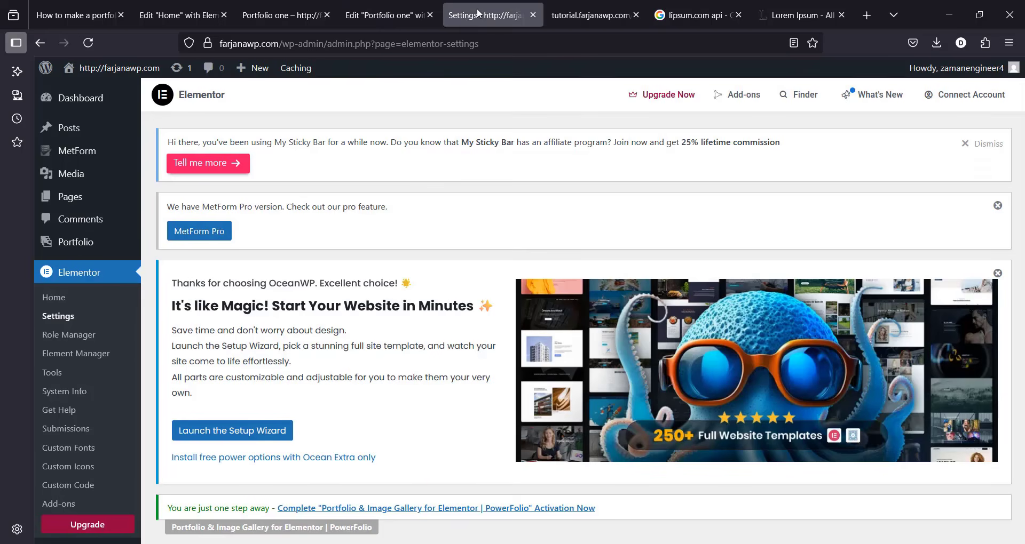
left_click(109, 248)
scroll(1023, 379, "down", 6)
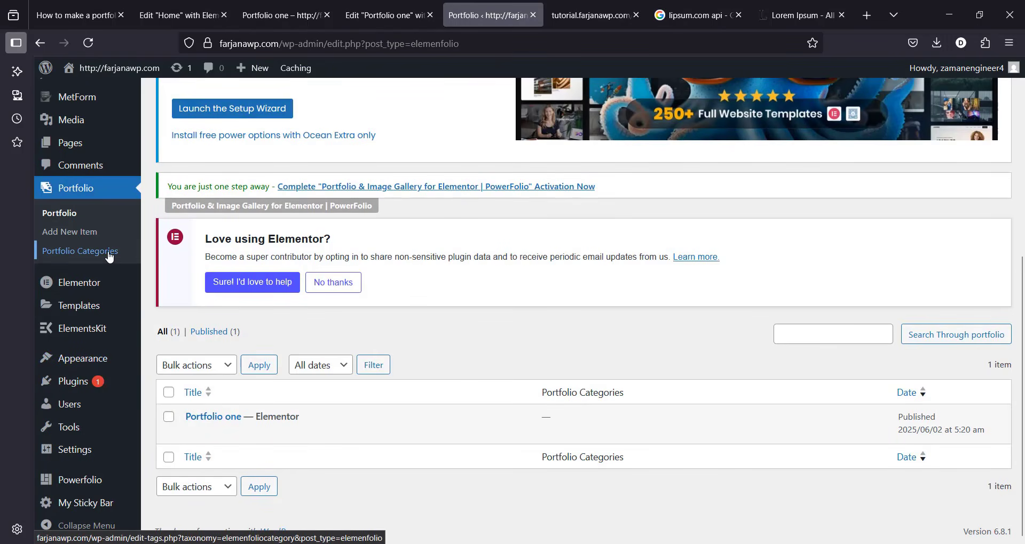
mouse_move(192, 422)
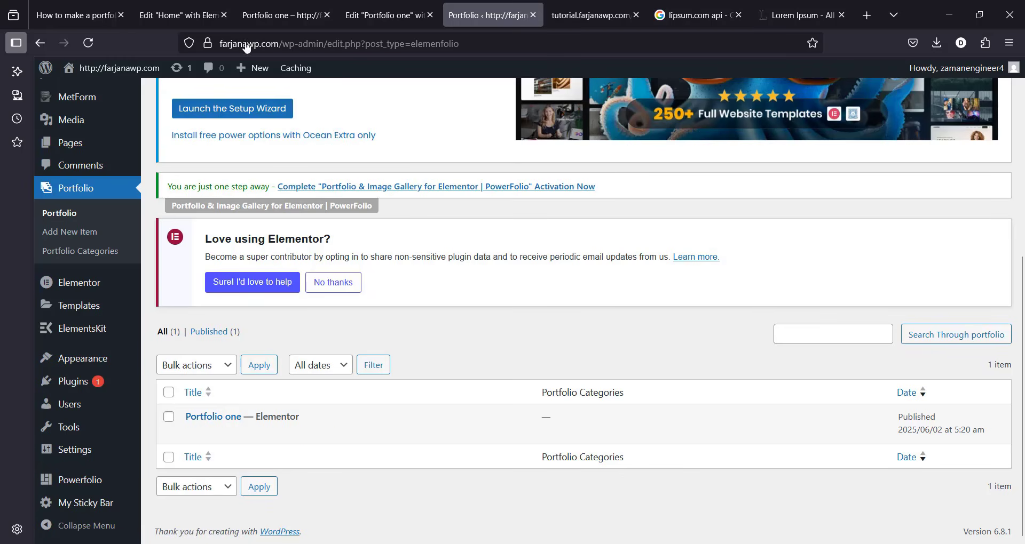
left_click(179, 15)
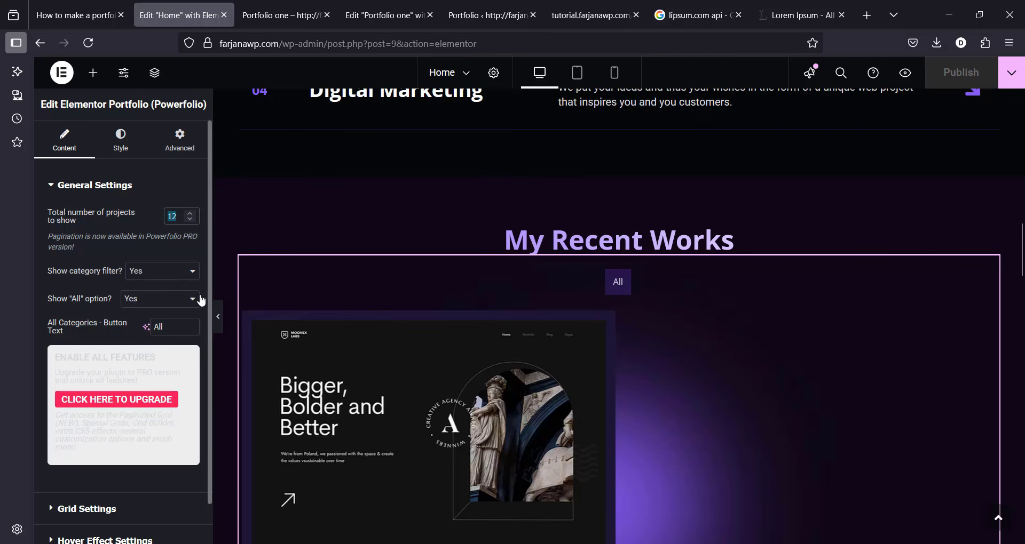
Step: Review the Powerfolio grid styles in Grid Settings and keep the Boxes style
scroll(208, 398, "down", 2)
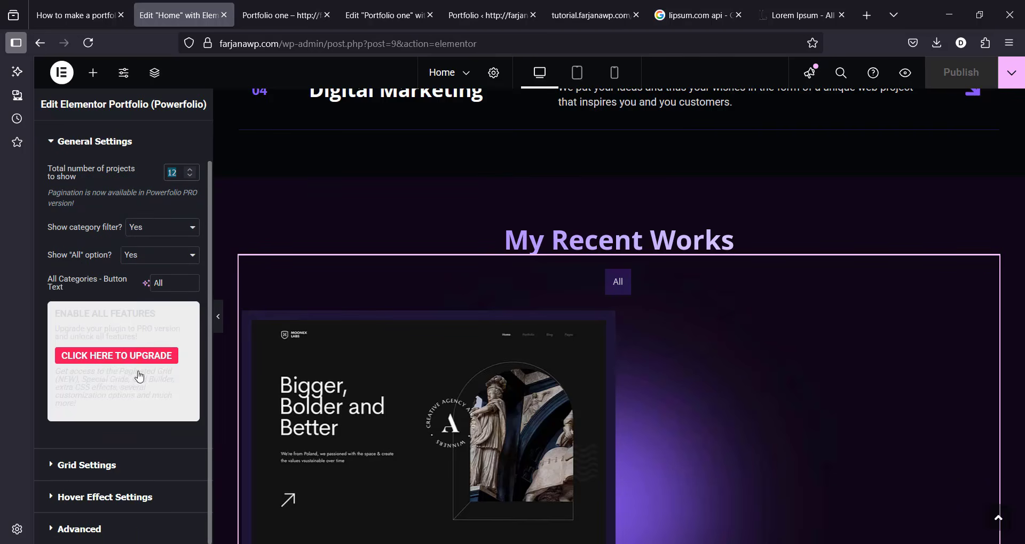
left_click(127, 477)
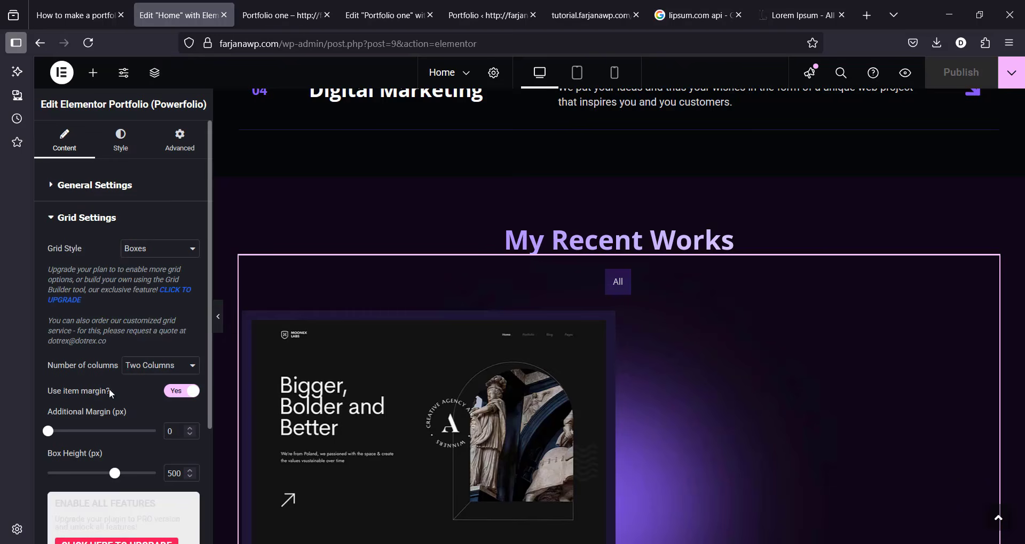
left_click(158, 251)
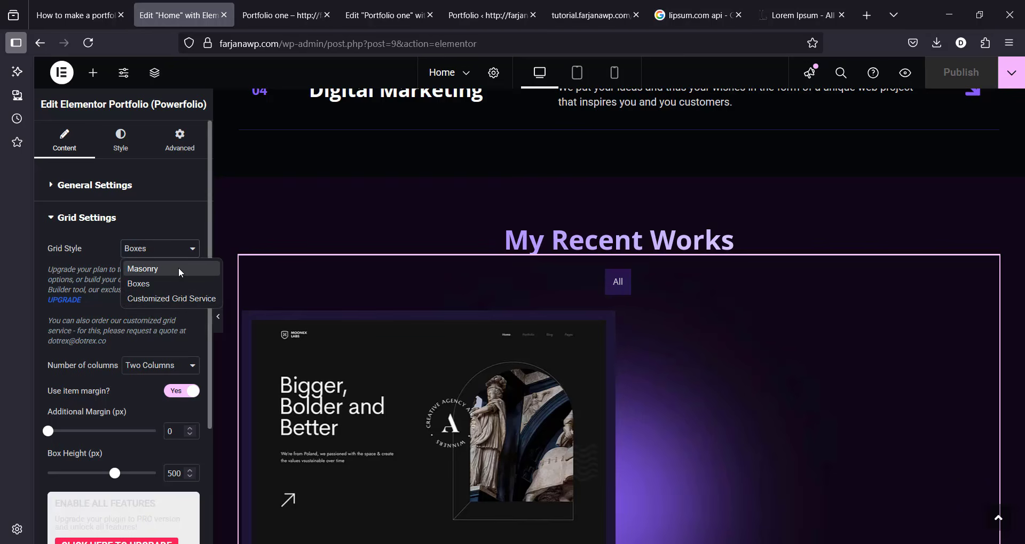
left_click(172, 233)
left_click(174, 231)
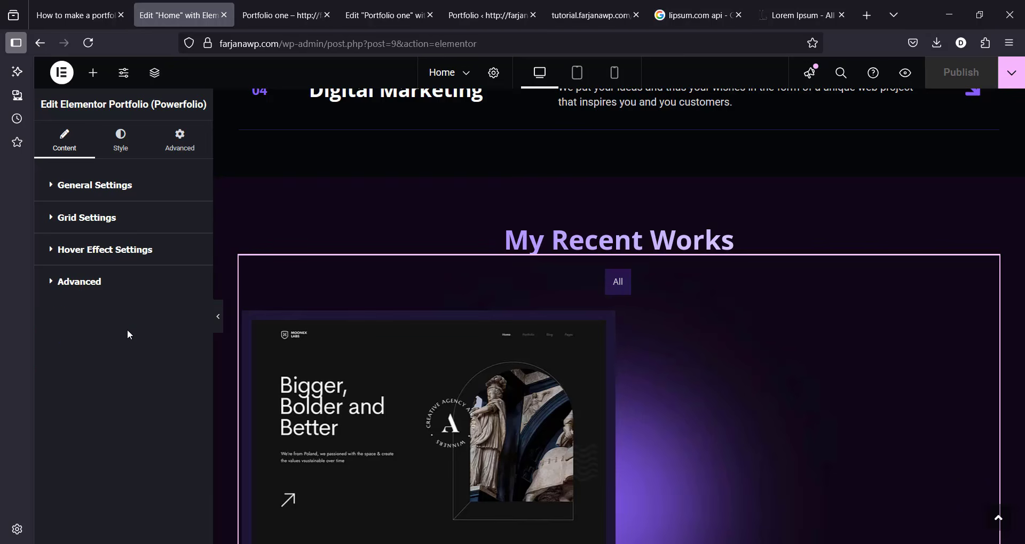
left_click(129, 226)
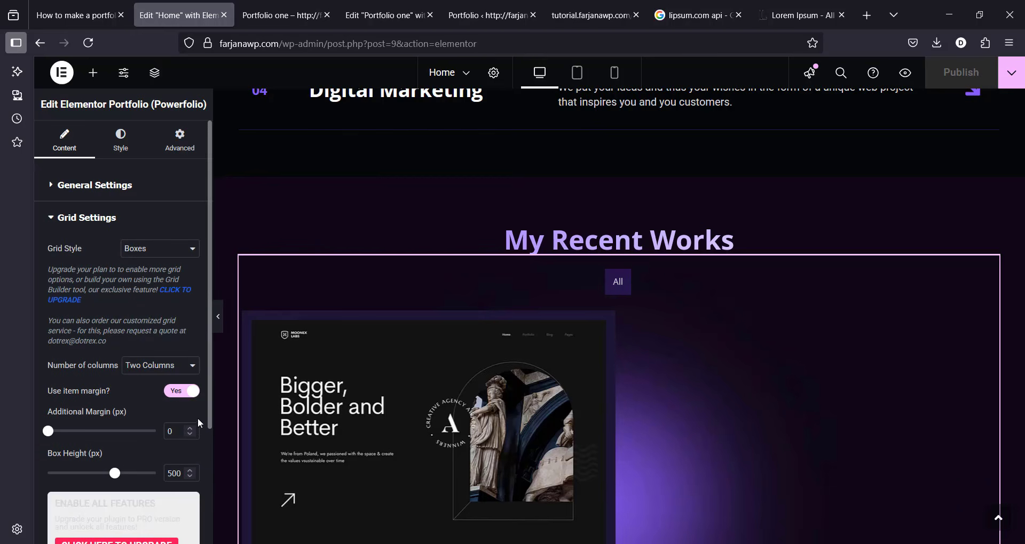
Step: Expand Hover Effect Settings and list the 'Each project links to' options
left_click_drag(210, 421, 205, 509)
scroll(205, 509, "down", 2)
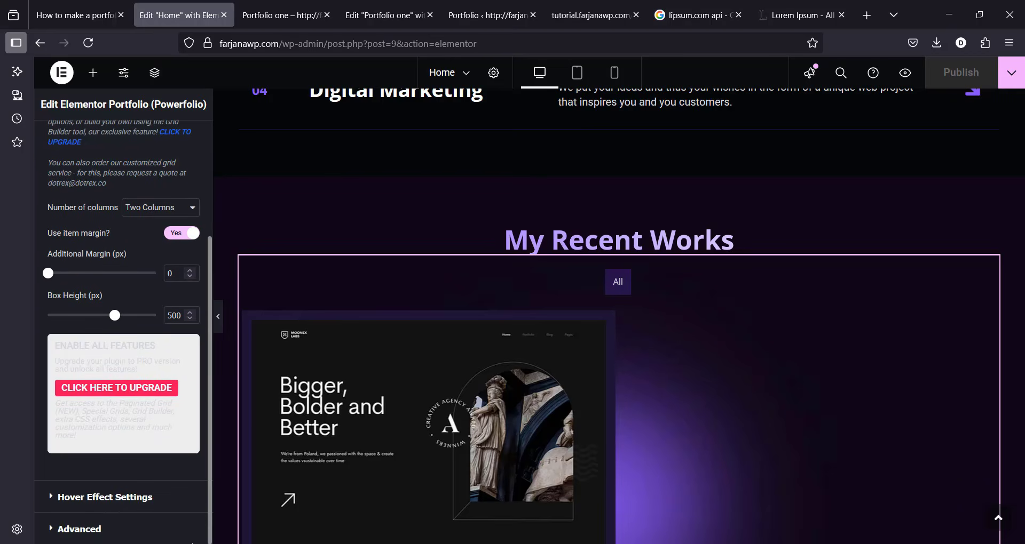
left_click(152, 498)
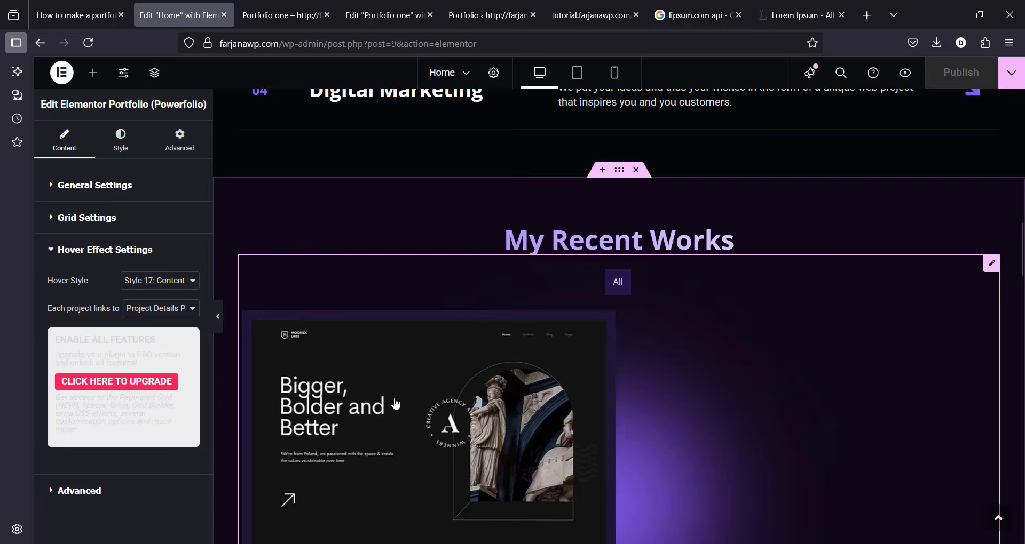
left_click(993, 266)
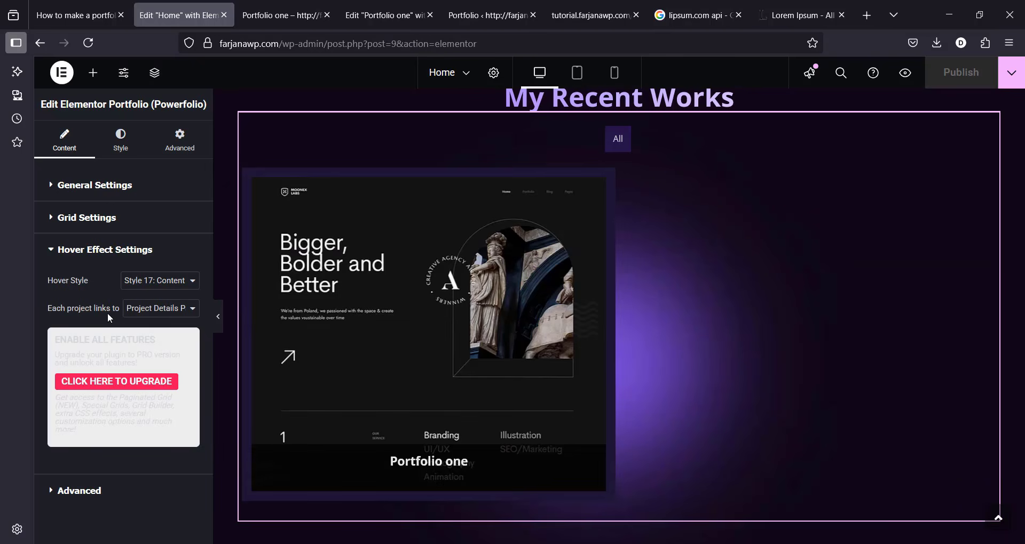
left_click(150, 312)
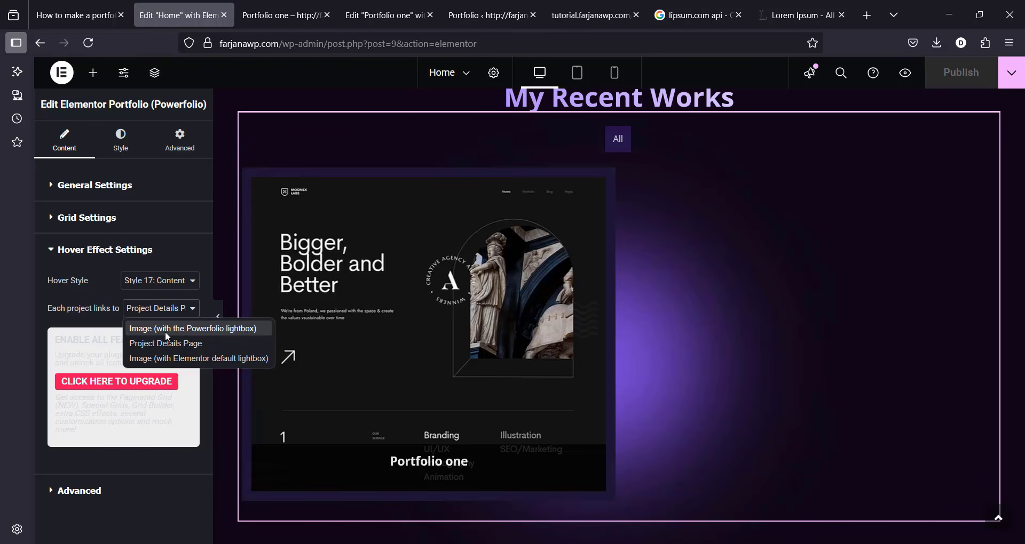
Step: Link projects to the Powerfolio lightbox and test it on a project image
left_click(166, 334)
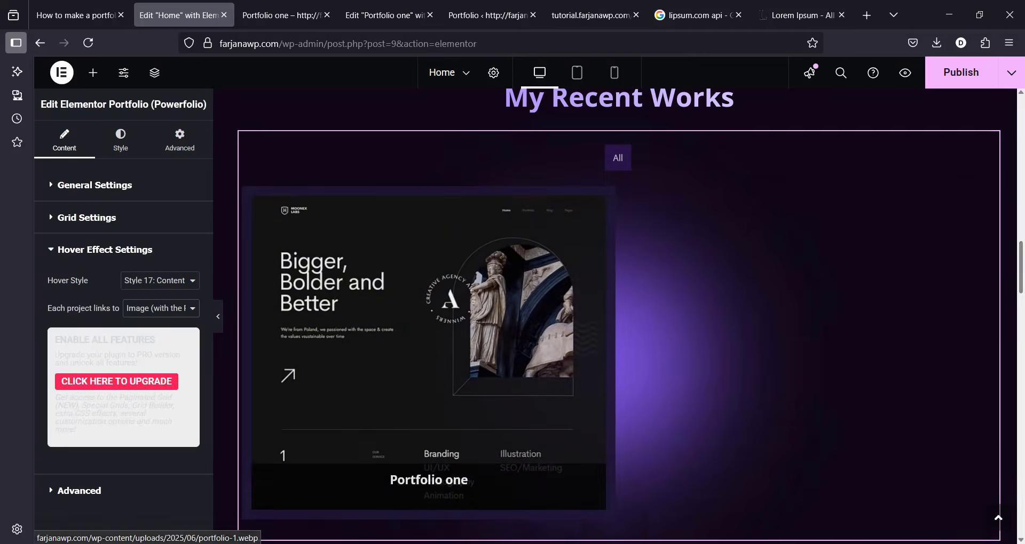
scroll(945, 299, "down", 3)
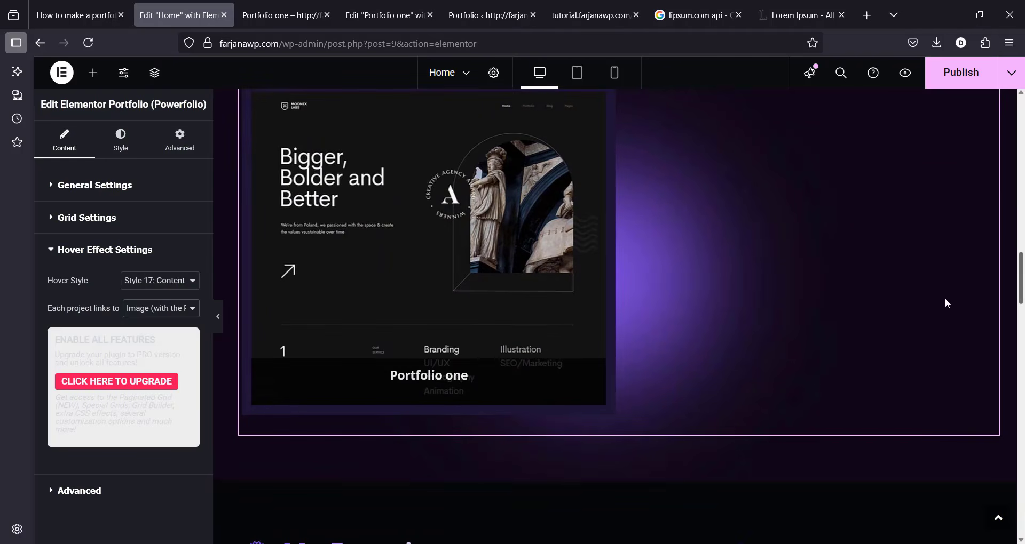
left_click(462, 292)
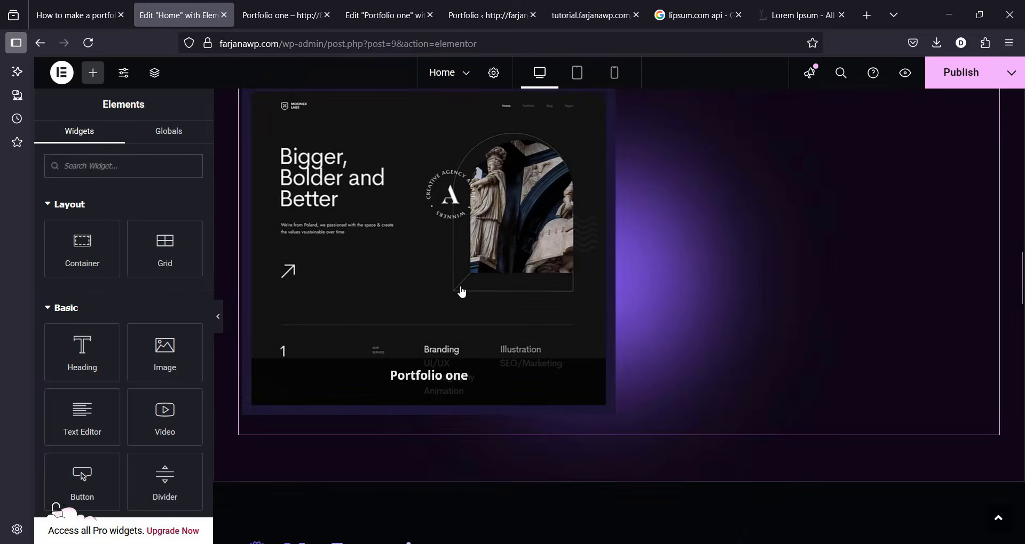
left_click(860, 214)
left_click(341, 309)
Step: Switch project links to Elementor's default lightbox and test it on a project image
left_click(106, 541)
left_click(160, 309)
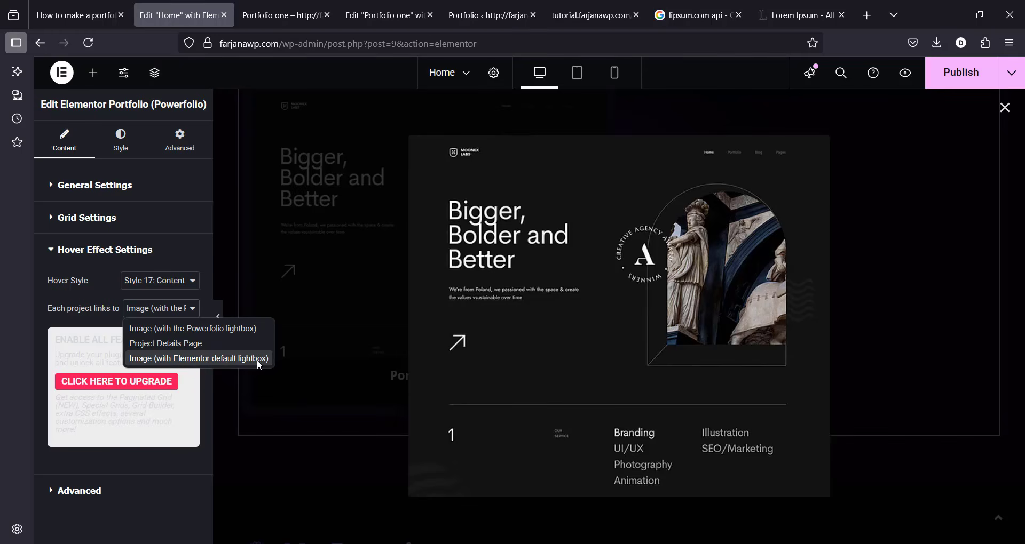
left_click(224, 358)
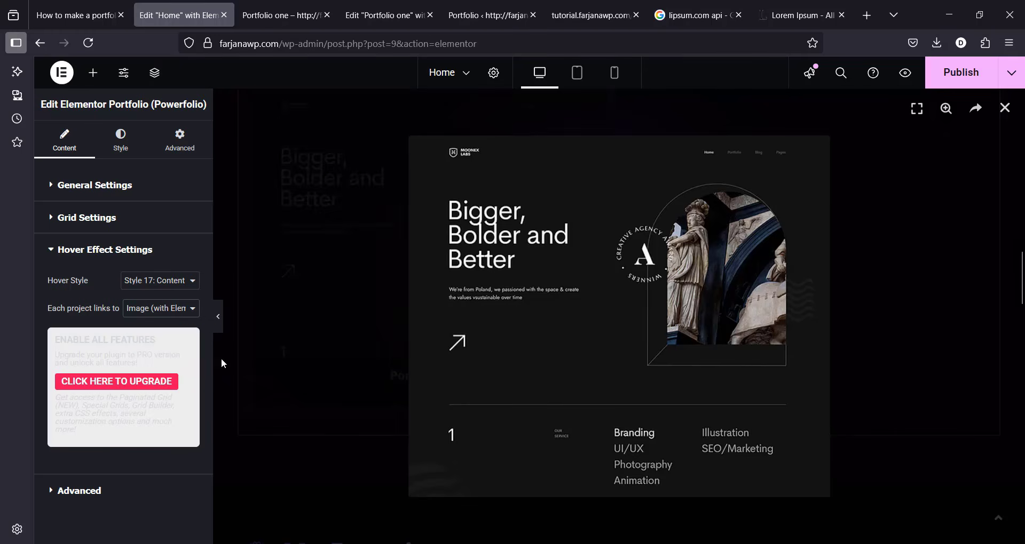
left_click(352, 324)
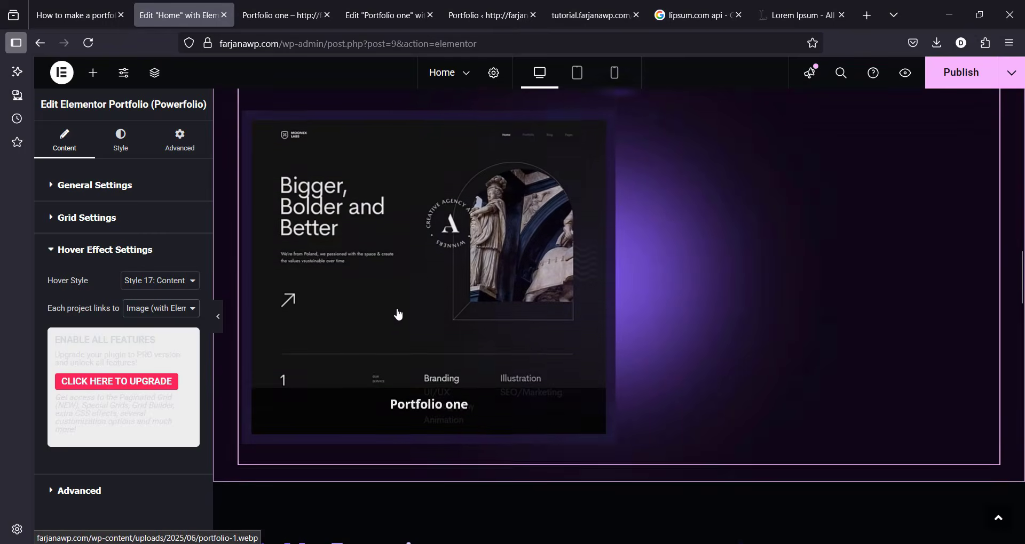
scroll(399, 315, "down", 1)
left_click(395, 311)
left_click(331, 283)
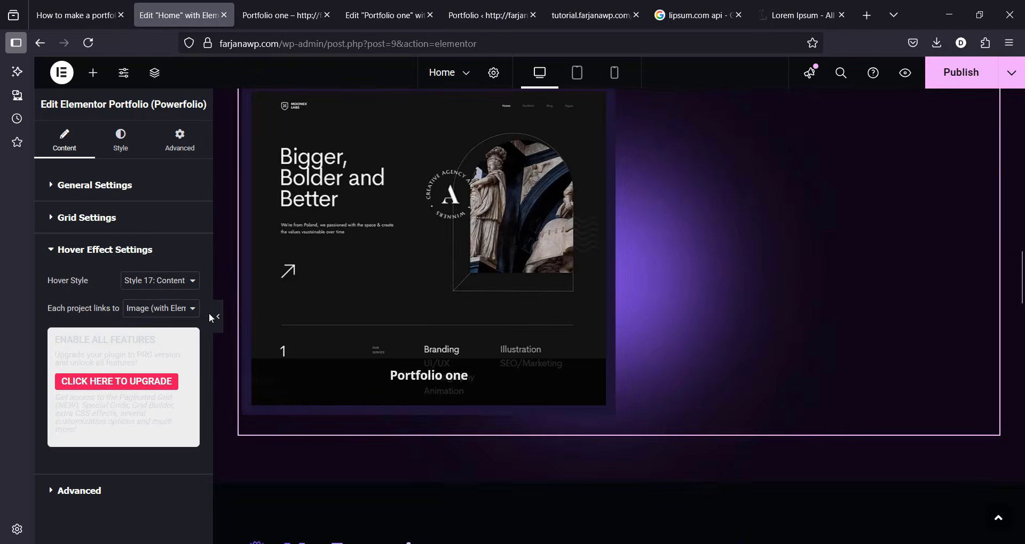
Step: Set each project to link to its Project Details Page and view the grid's style options
left_click(169, 308)
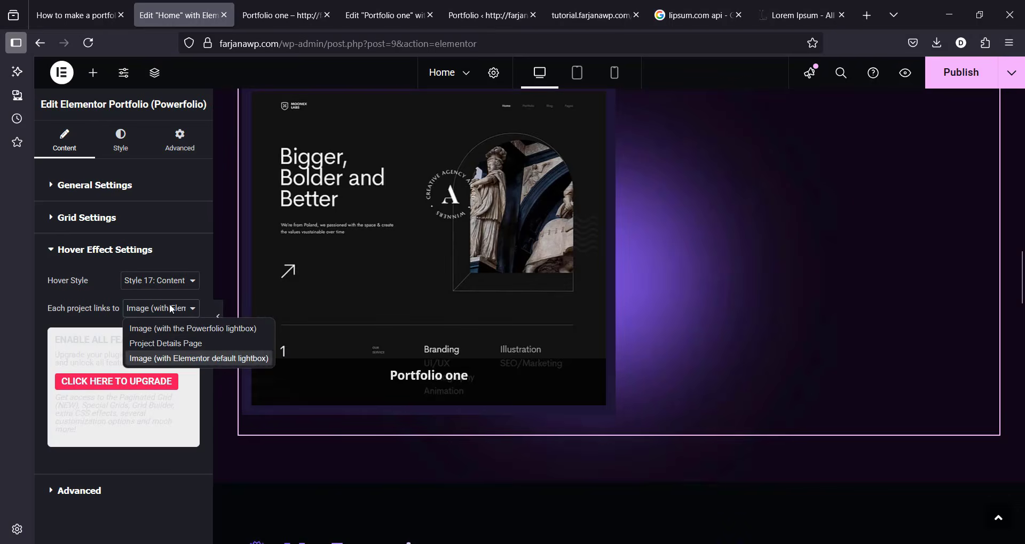
left_click(158, 344)
left_click(99, 498)
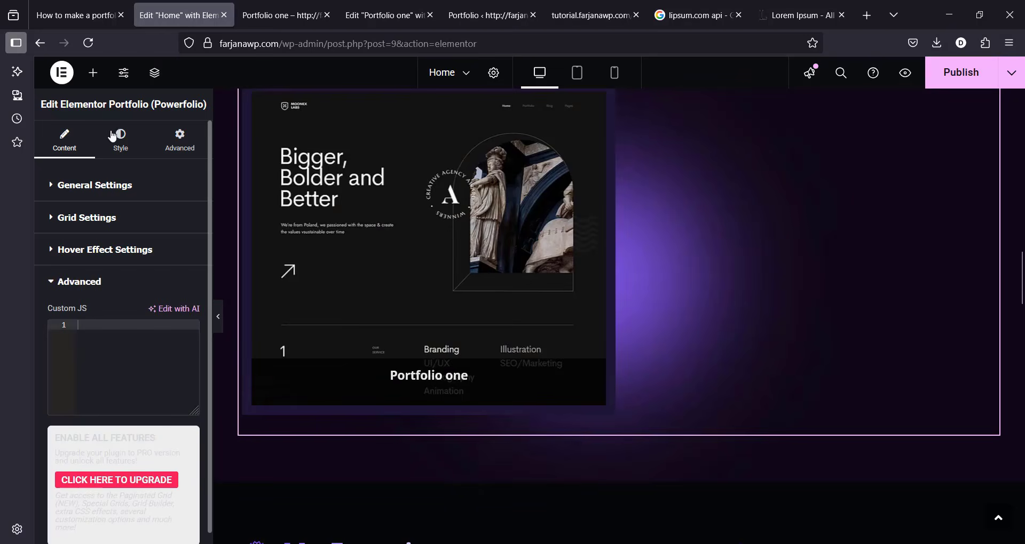
left_click(119, 158)
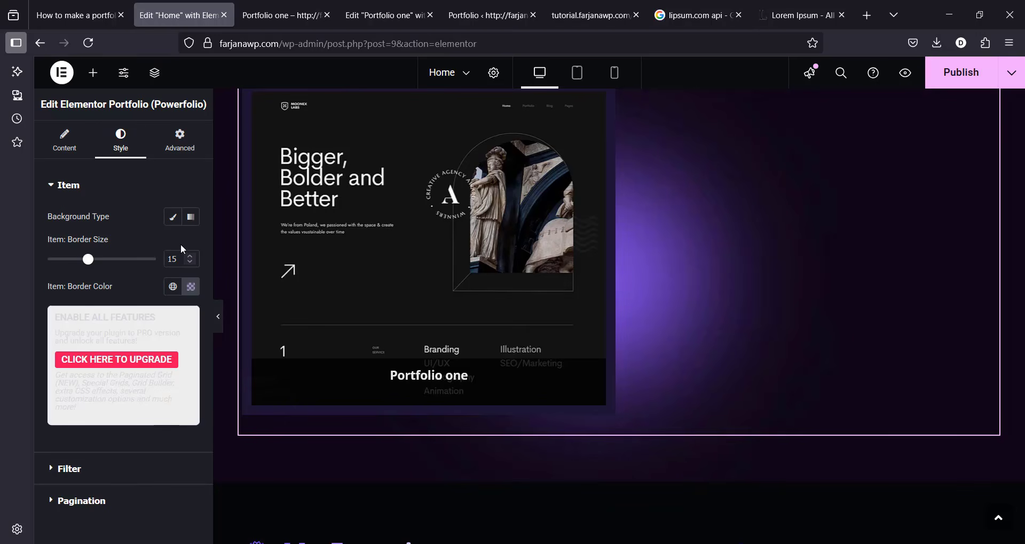
Step: Publish the Home page changes
left_click(954, 82)
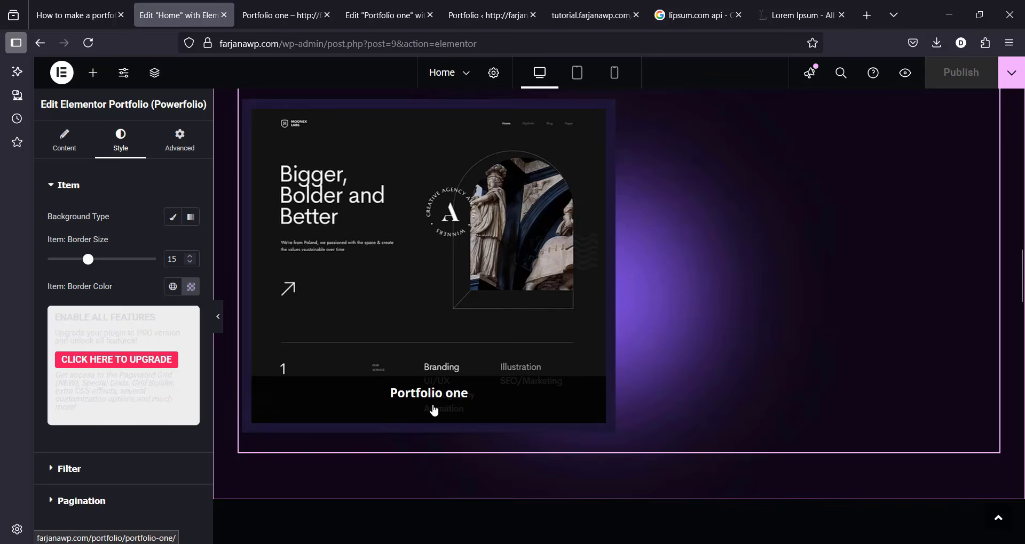
scroll(741, 306, "up", 4)
scroll(741, 306, "down", 2)
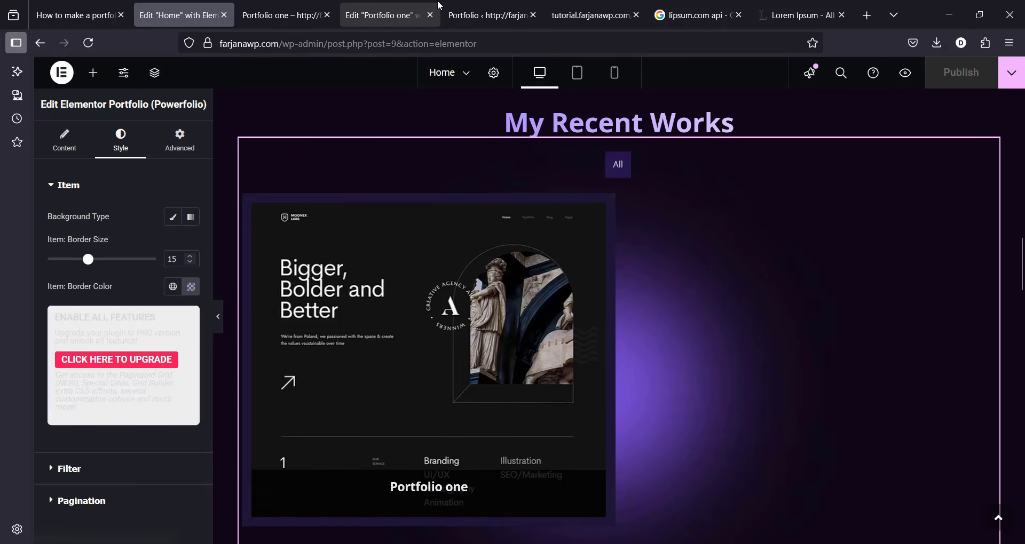
left_click(390, 16)
left_click(487, 15)
Step: Add a new portfolio item titled 'Portfolio two' with a pasted Lorem ipsum body
left_click(82, 233)
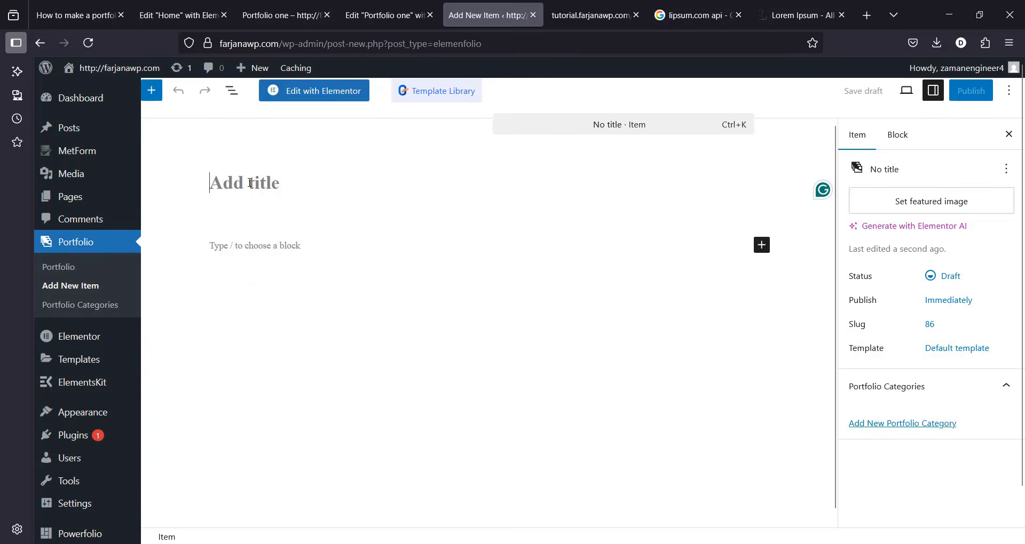
type("Port")
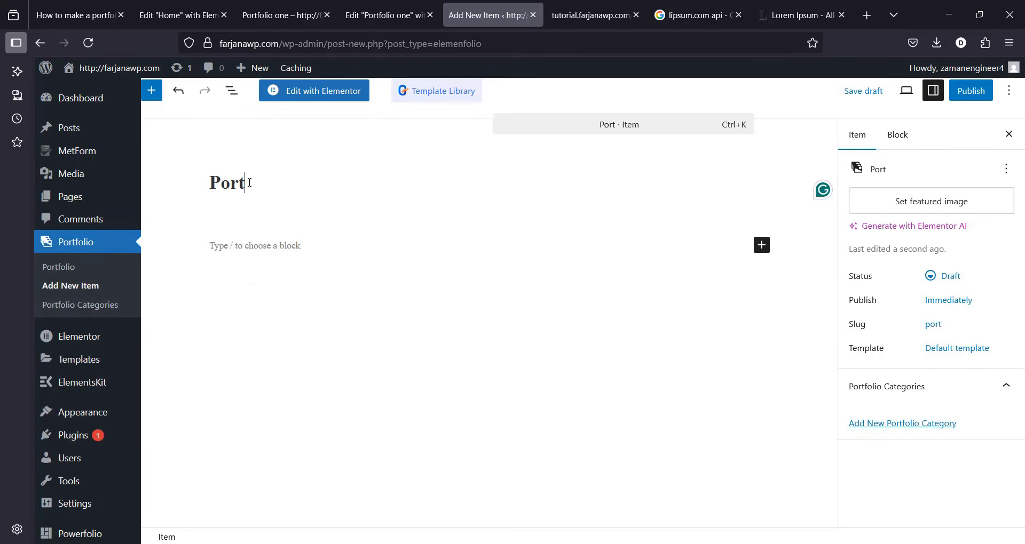
type("folio two")
key("Return")
type("Lorem ipsum dolor sit amet, consectetur adipiscing elit. Etiam mollis eros ac ante fringilla lacinia. Integer eu porttitor metus. Aliquam lobortis non est non consequat. Quisque in vulputate lacus. In porta enim vel purus finibus dictum. Proin id egestas turpis, non porta libero. Nulla tincidunt felis a arcu bibendum, sed venenatis lorem ornare. Donec eget posuere magna. Donec rhoncus elementum orci, in convallis risus pharetra sit amet. Aliquam at diam sem. Quisque euismod sit amet sapien ut imperdiet. Phasellus eleifend sapien ac ligula laoreet, nec dictum mauris bibendum. Ut volutpat lorem non nibh molestie facilisis. Nulla gravida ante non velit maximus auctor.")
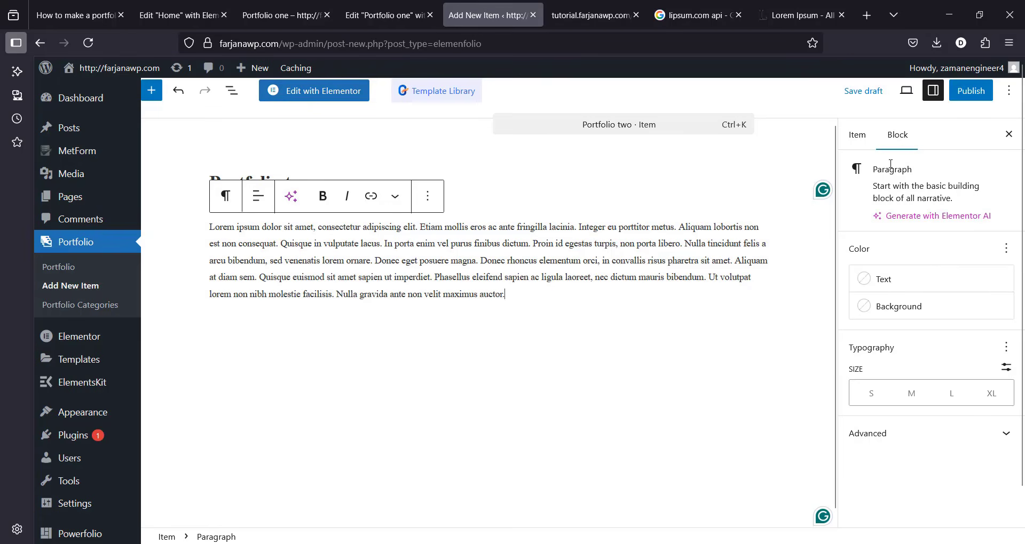
Step: Upload portfolio-2.webp and set it as Portfolio two's featured image
left_click(857, 135)
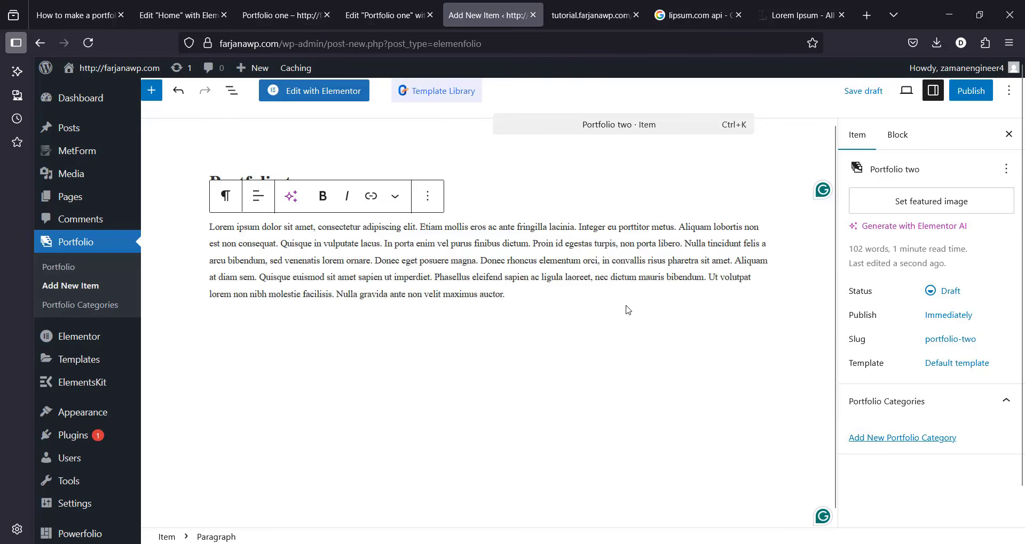
left_click(984, 201)
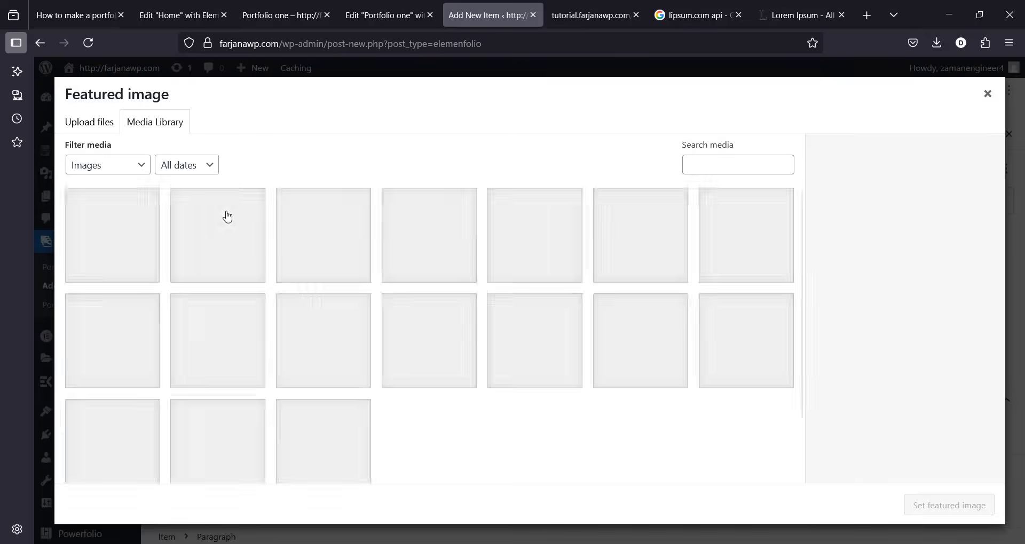
left_click(92, 126)
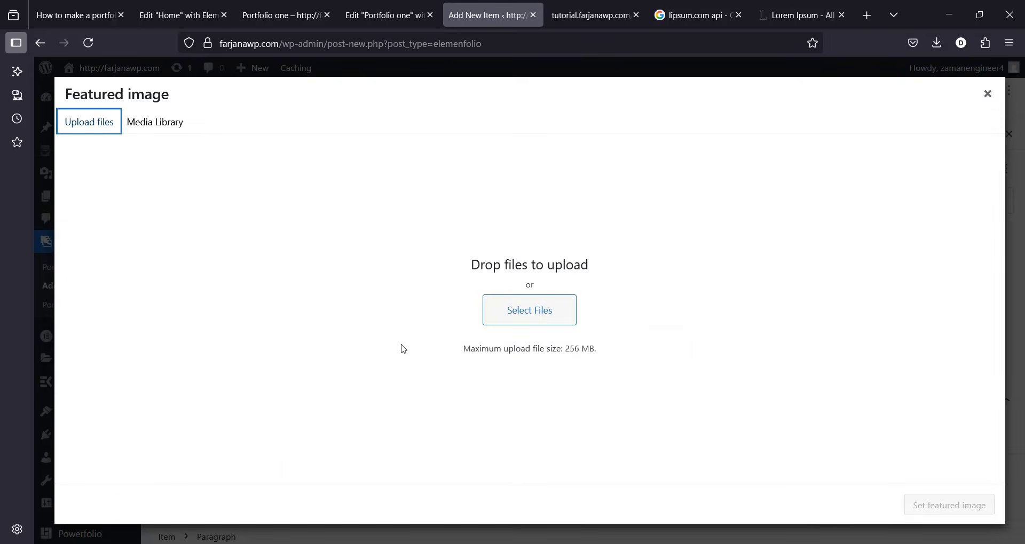
left_click(533, 318)
left_click(240, 37)
double_click(194, 118)
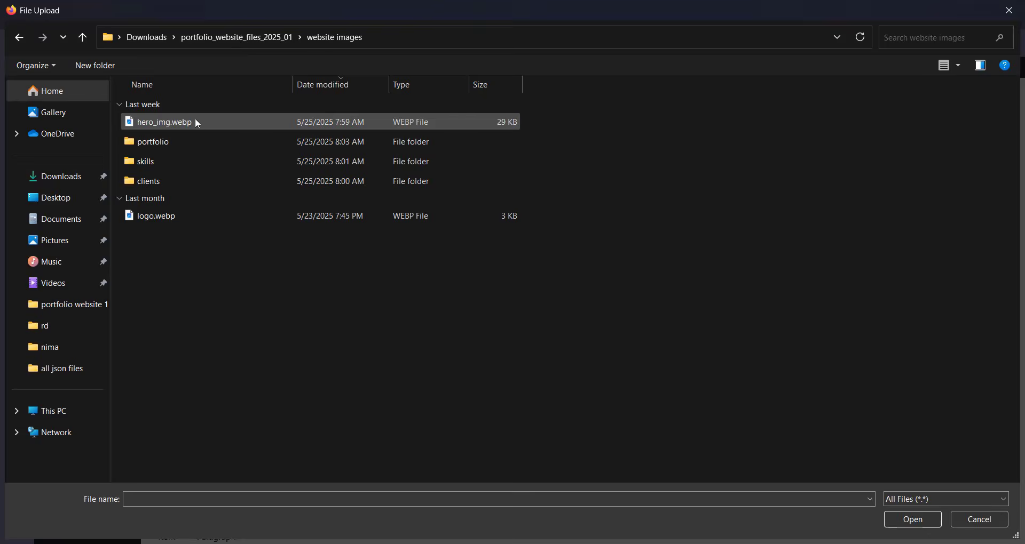
double_click(180, 142)
left_click(493, 177)
left_click(892, 523)
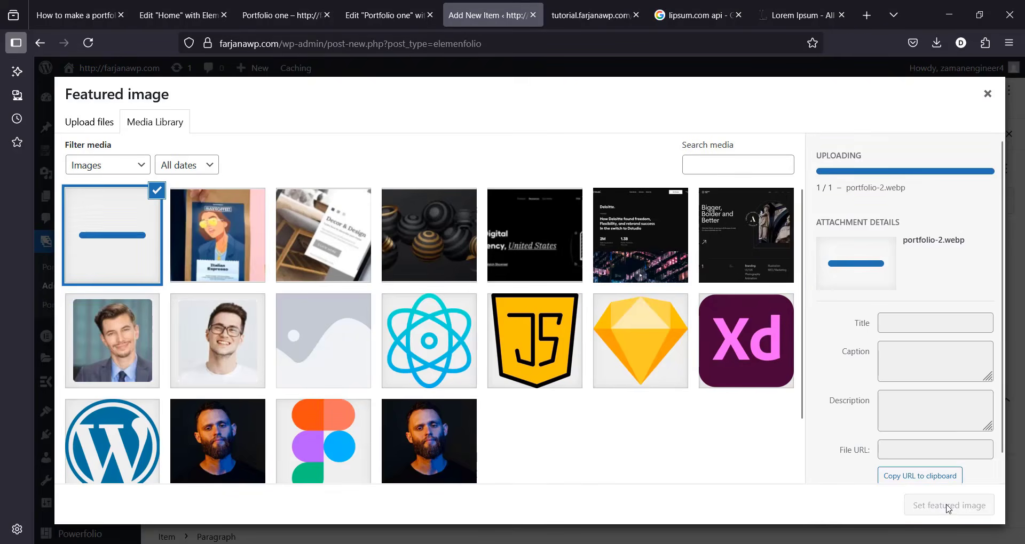
left_click(948, 505)
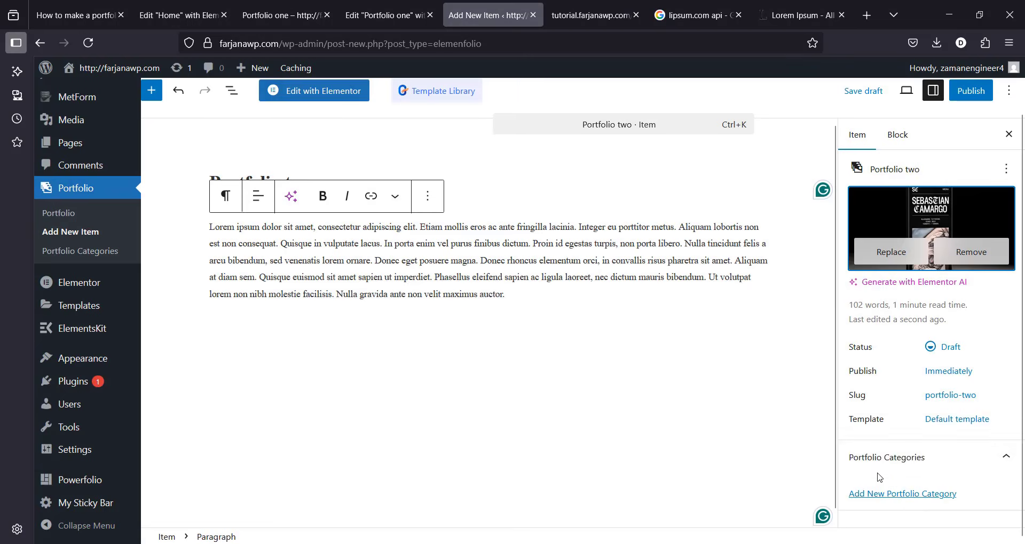
Step: Add new portfolio categories Apps and Business to Portfolio two
left_click(910, 460)
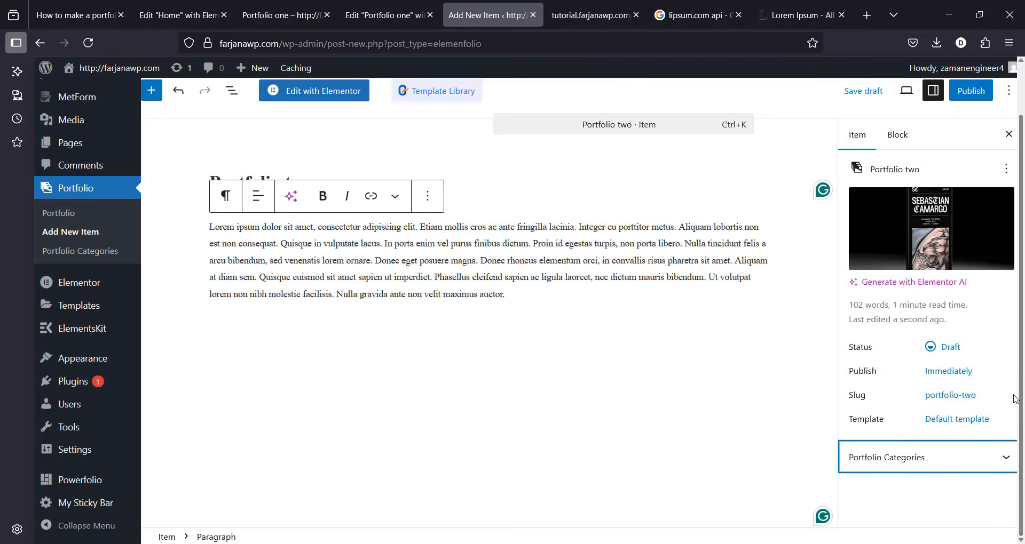
left_click(998, 472)
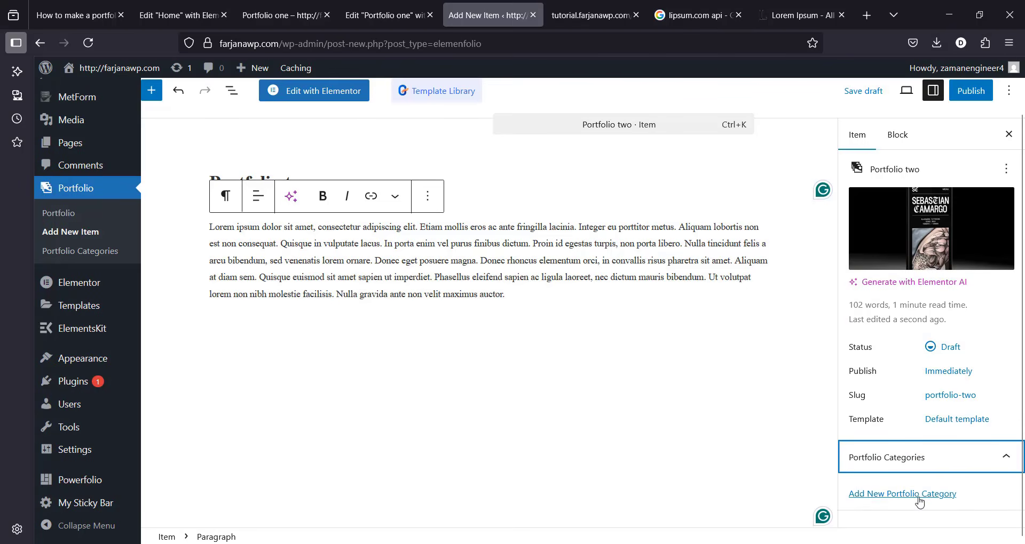
left_click(919, 494)
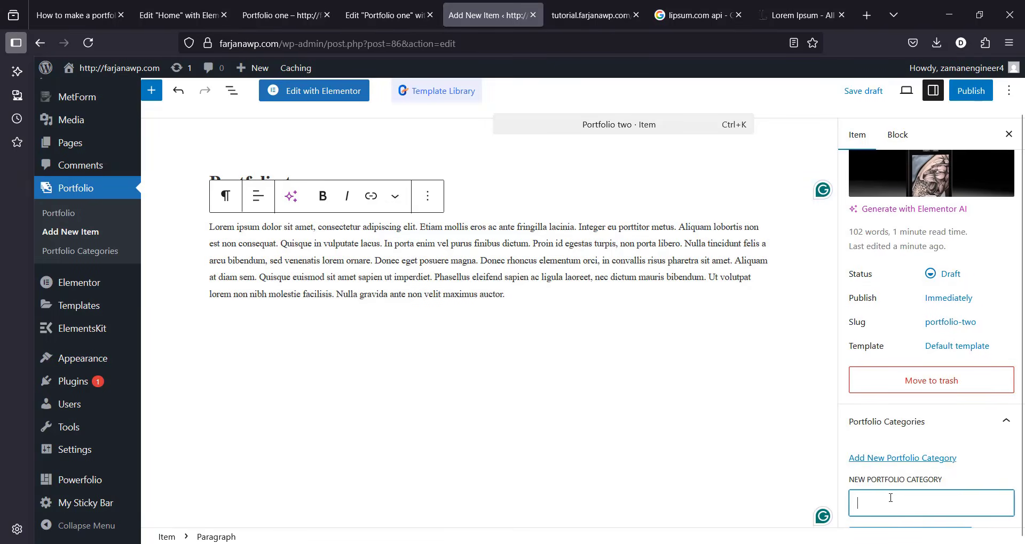
left_click(894, 501)
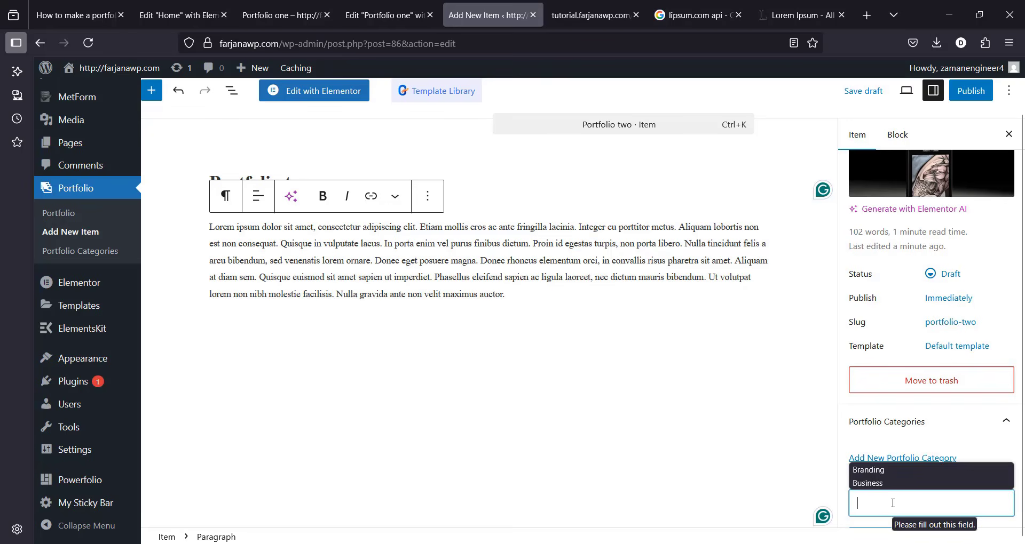
type("A")
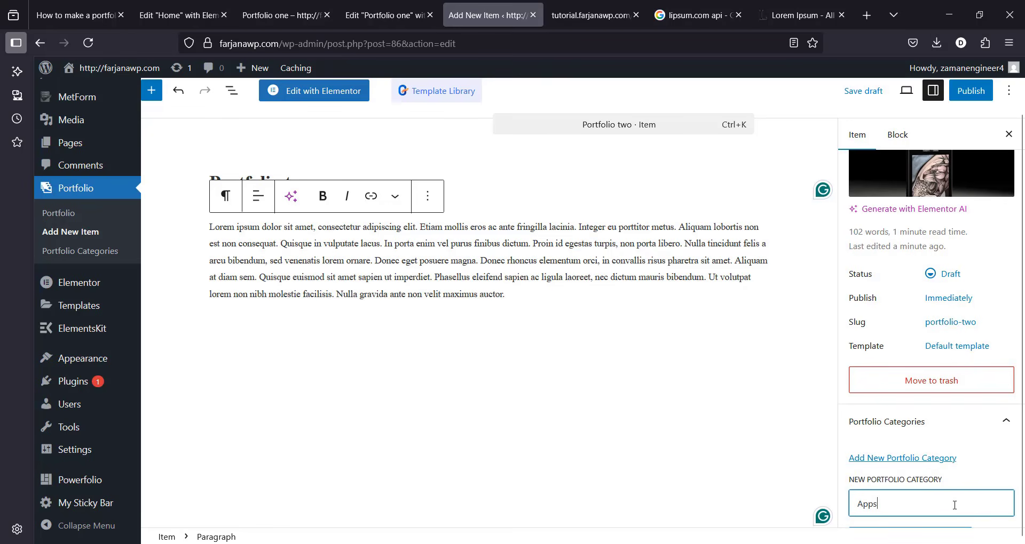
type("pps")
key("Return")
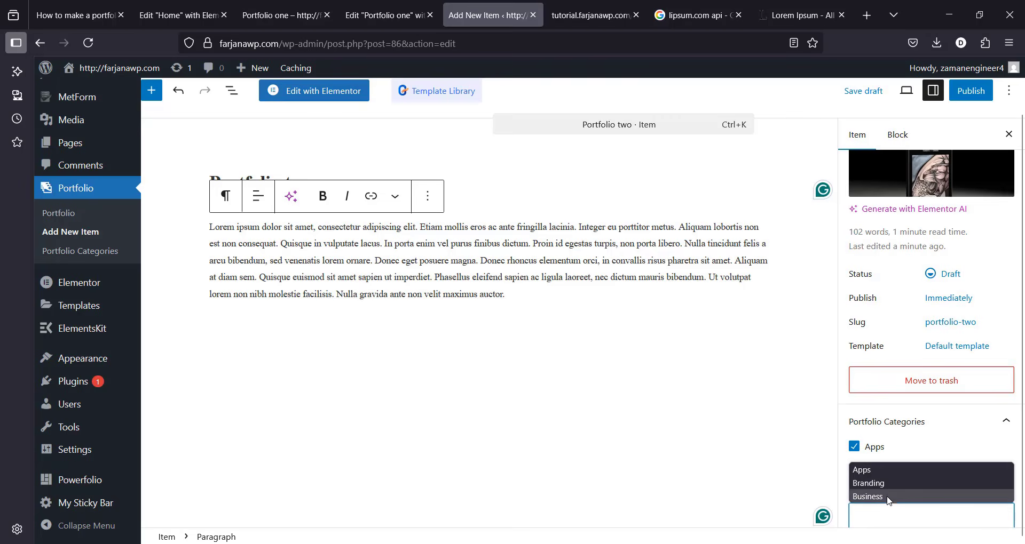
left_click(889, 497)
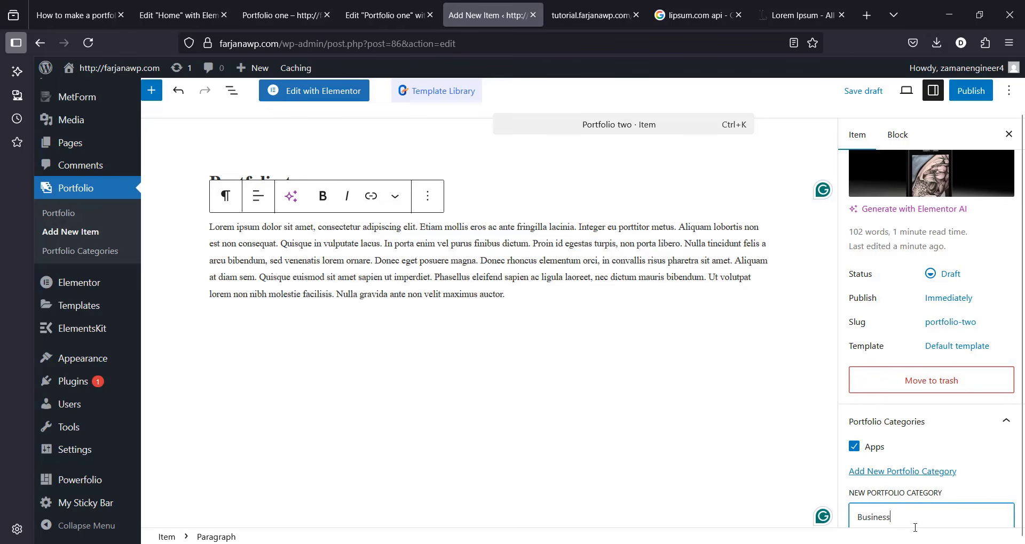
key("Return")
Step: Publish Portfolio two
left_click(970, 95)
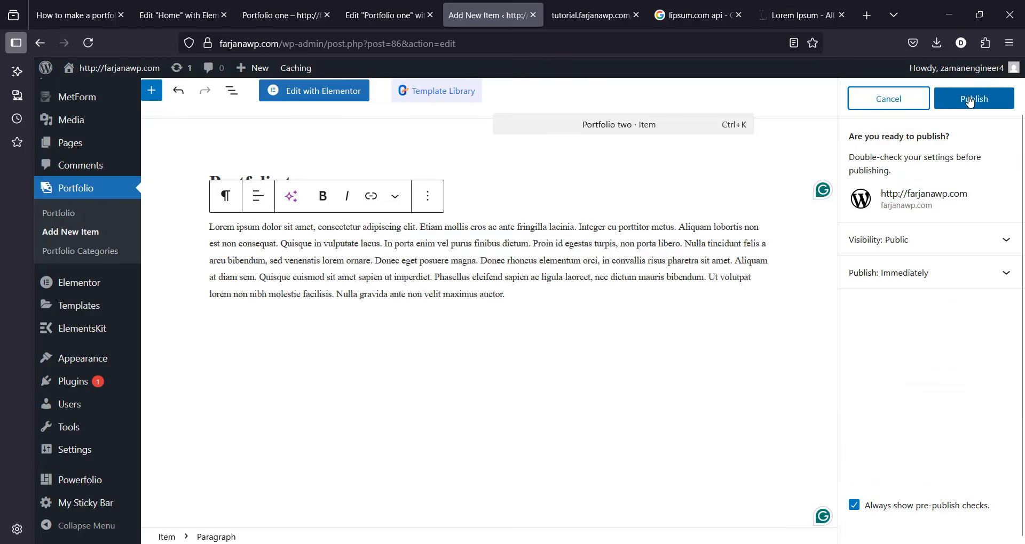
left_click(970, 101)
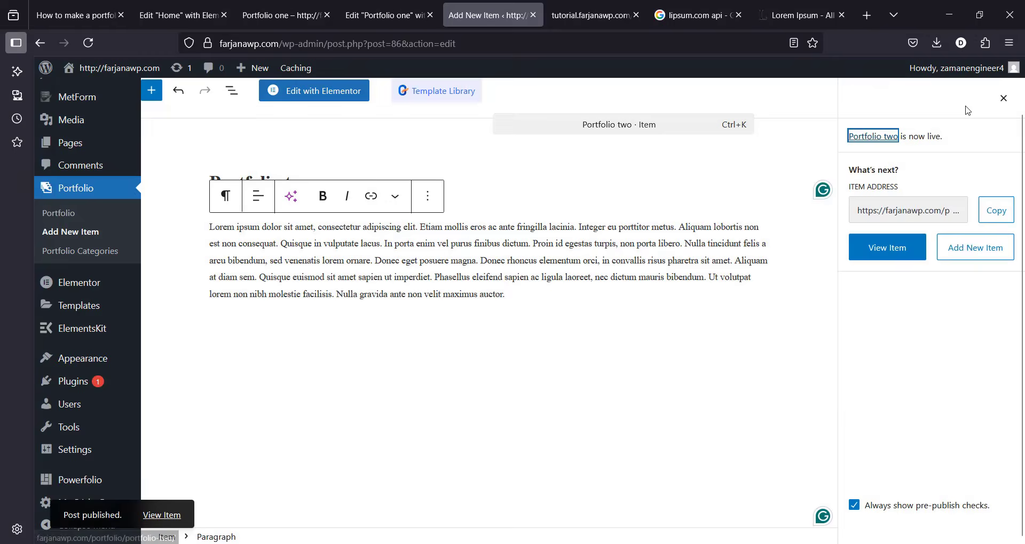
left_click(66, 232)
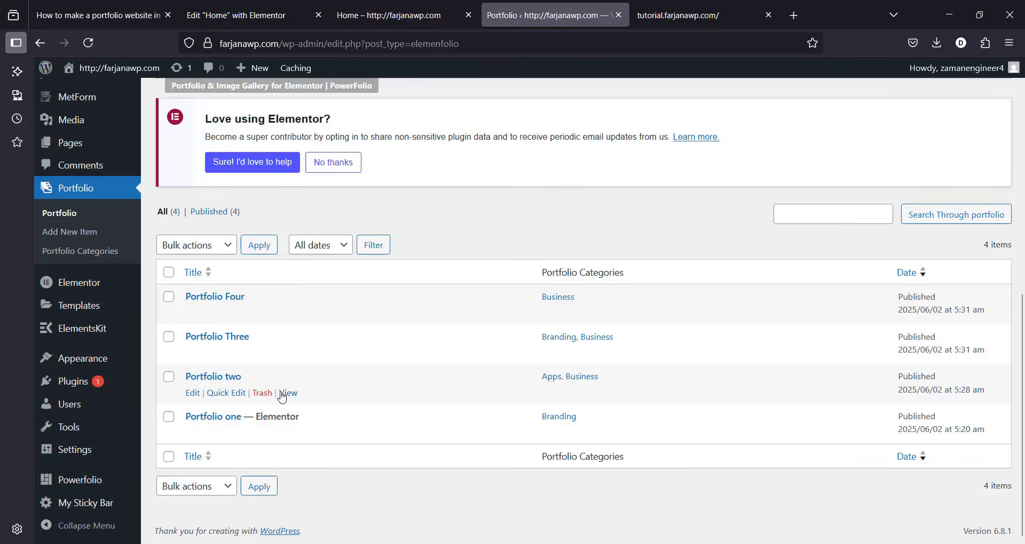
Step: Reload the live Home page preview to pick up the new portfolio items
left_click(422, 4)
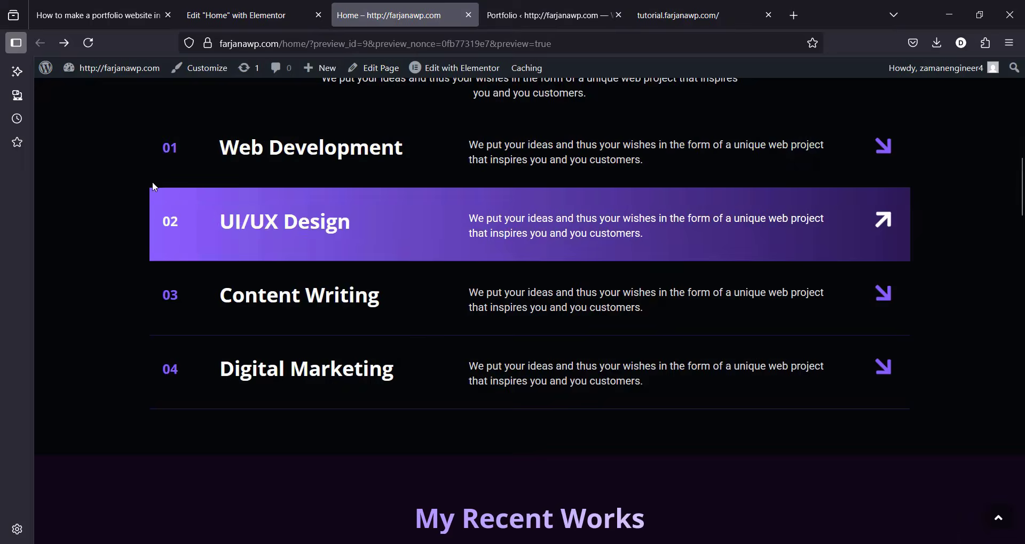
left_click(89, 43)
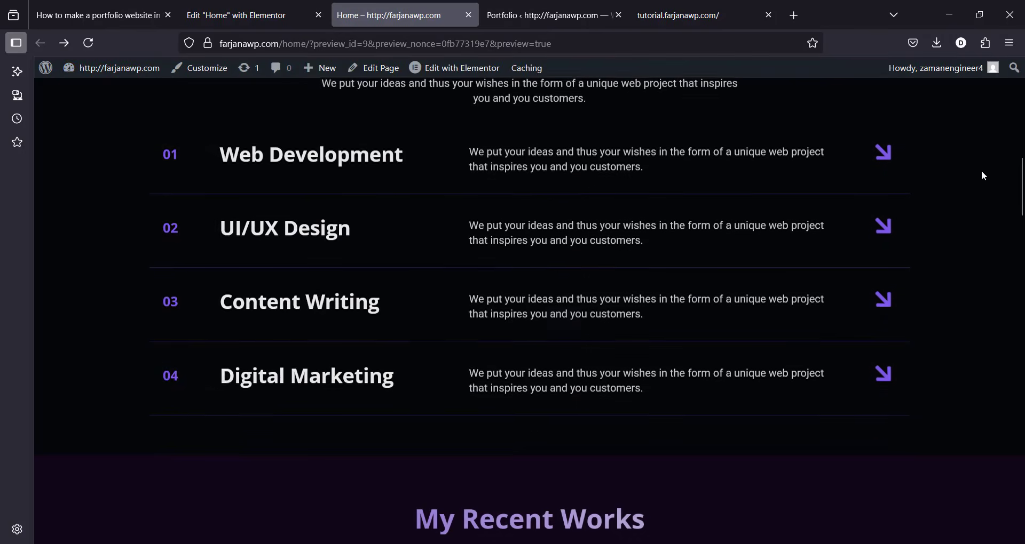
scroll(983, 176, "up", 7)
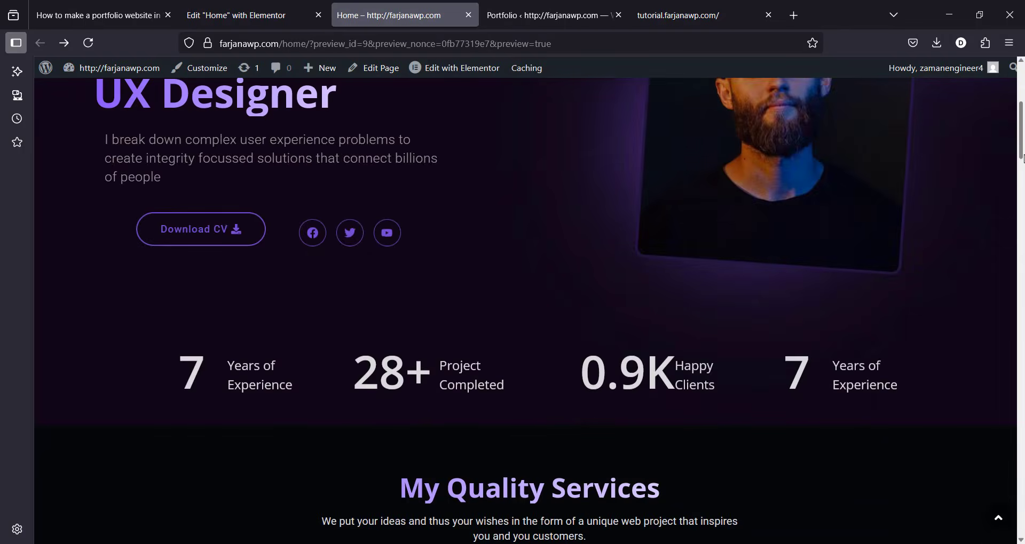
scroll(1021, 157, "down", 15)
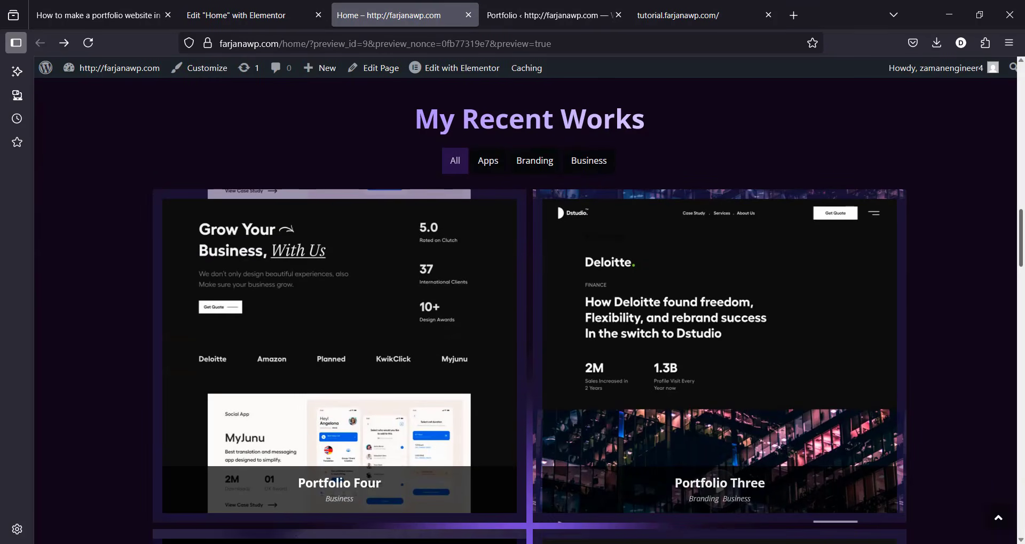
mouse_move(1021, 238)
left_mouse_down()
mouse_move(1022, 307)
mouse_move(1022, 243)
left_mouse_up()
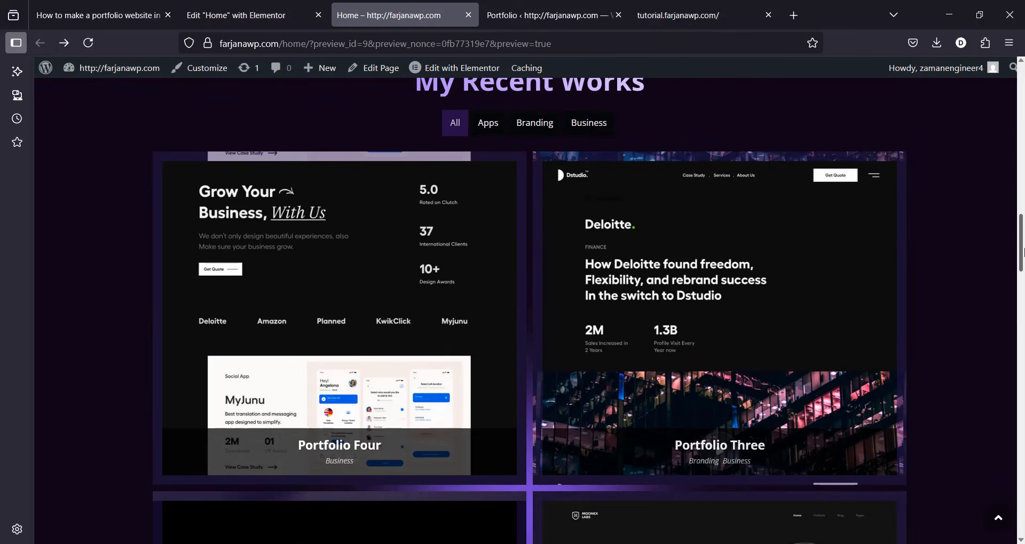
Step: Filter My Recent Works by Apps, Branding and Business to confirm Portfolio two appears
left_click(490, 125)
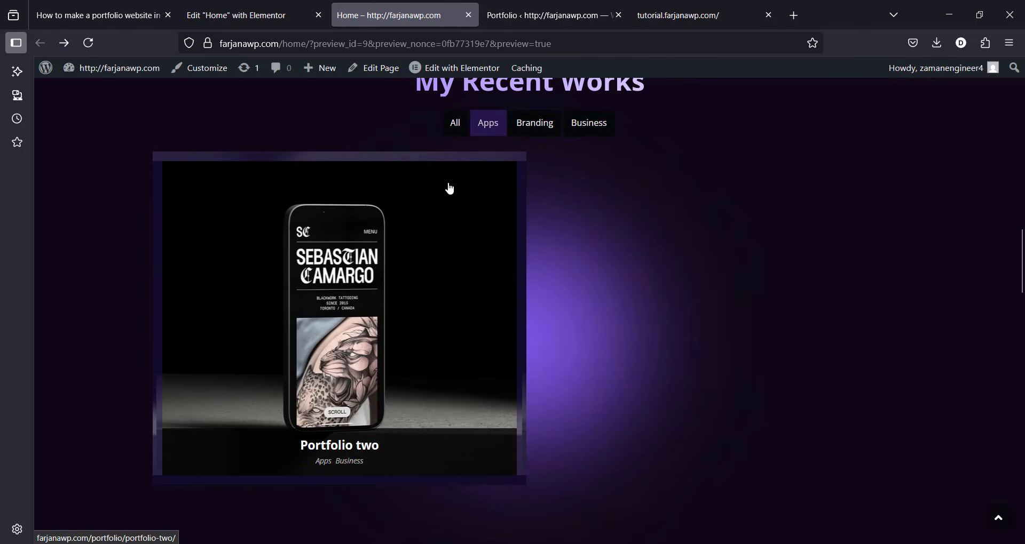
left_click(529, 133)
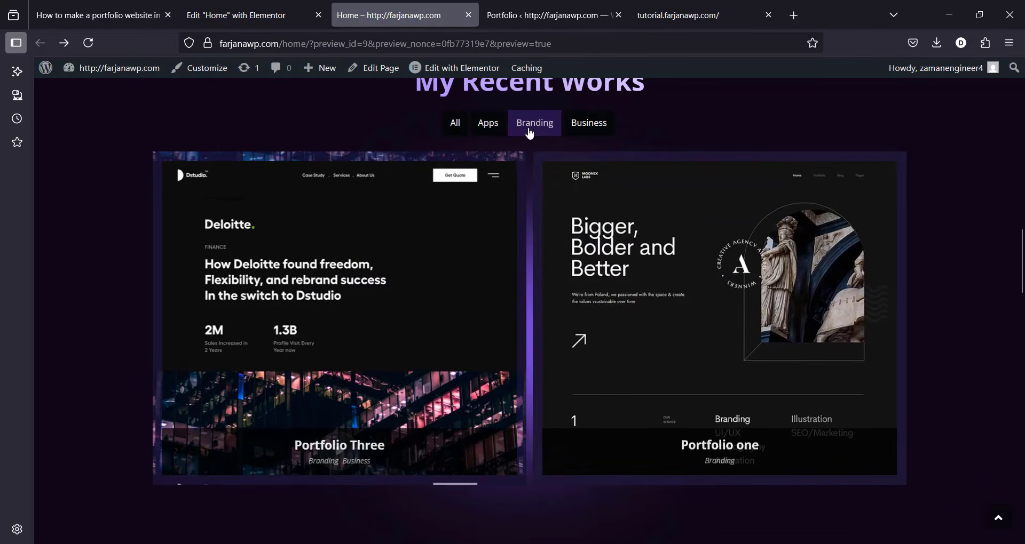
left_click(585, 126)
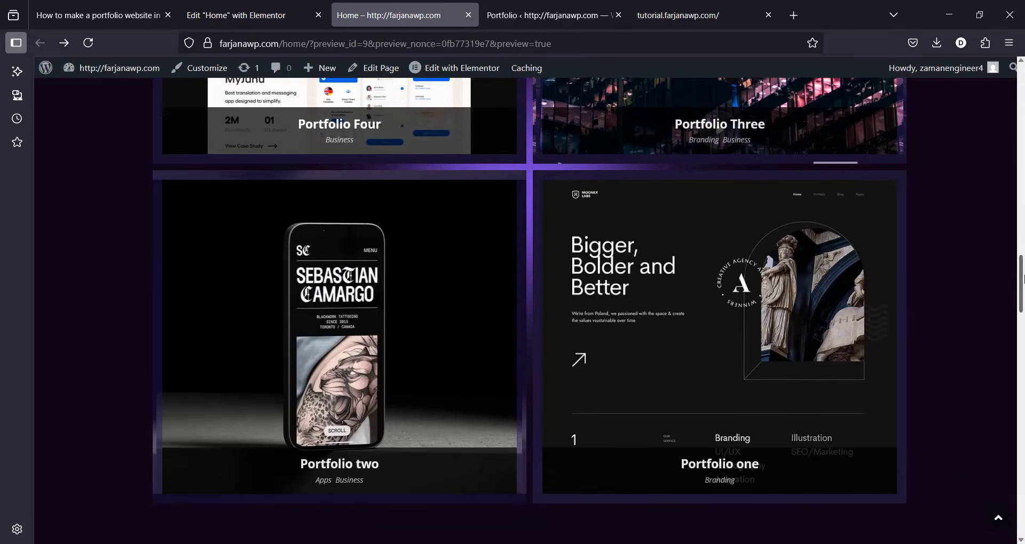
left_click_drag(1019, 286, 1016, 229)
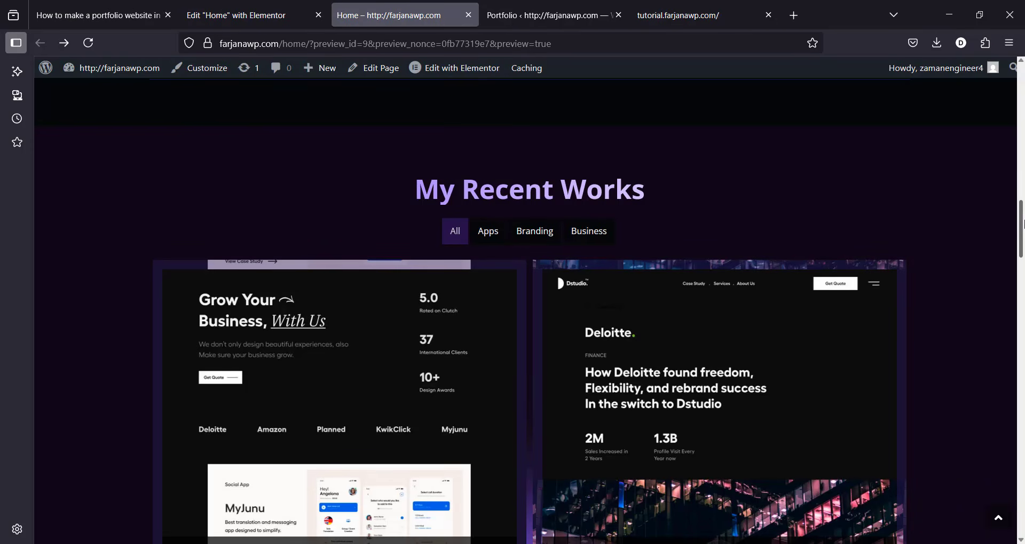
left_click_drag(1020, 228, 1022, 511)
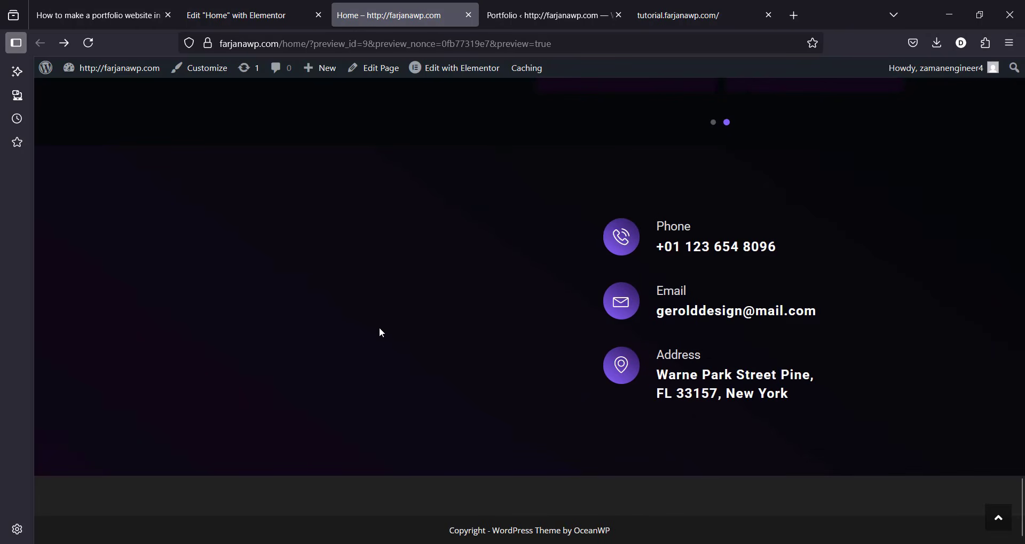
left_click(262, 15)
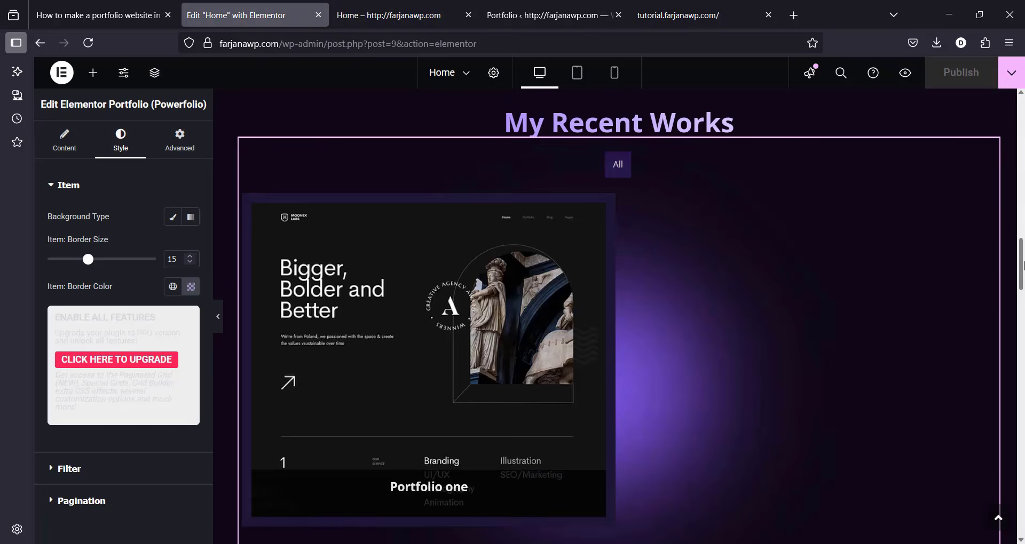
Step: Reload the Home editor and select the empty MetForm widget in the contact section
left_click(89, 43)
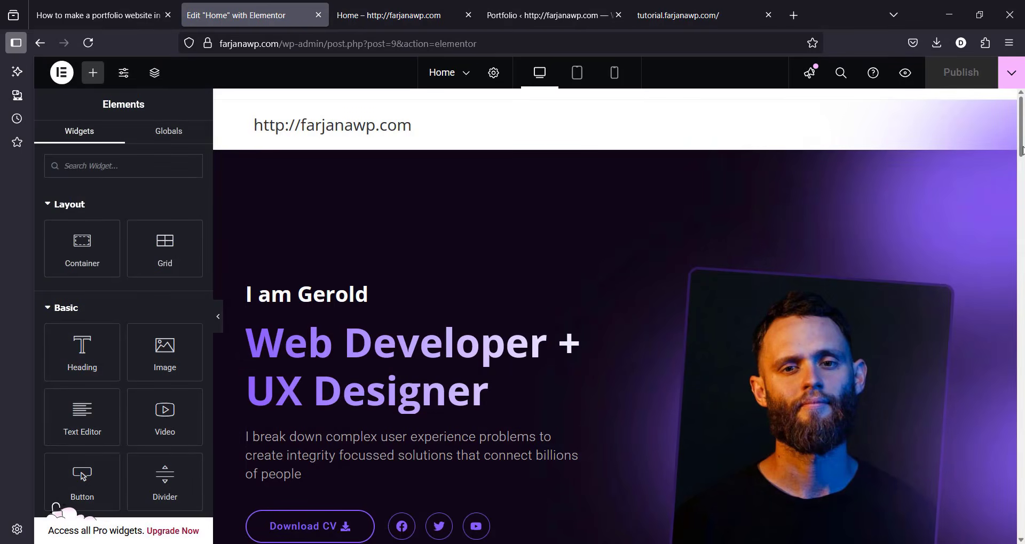
left_click_drag(1022, 150, 1021, 416)
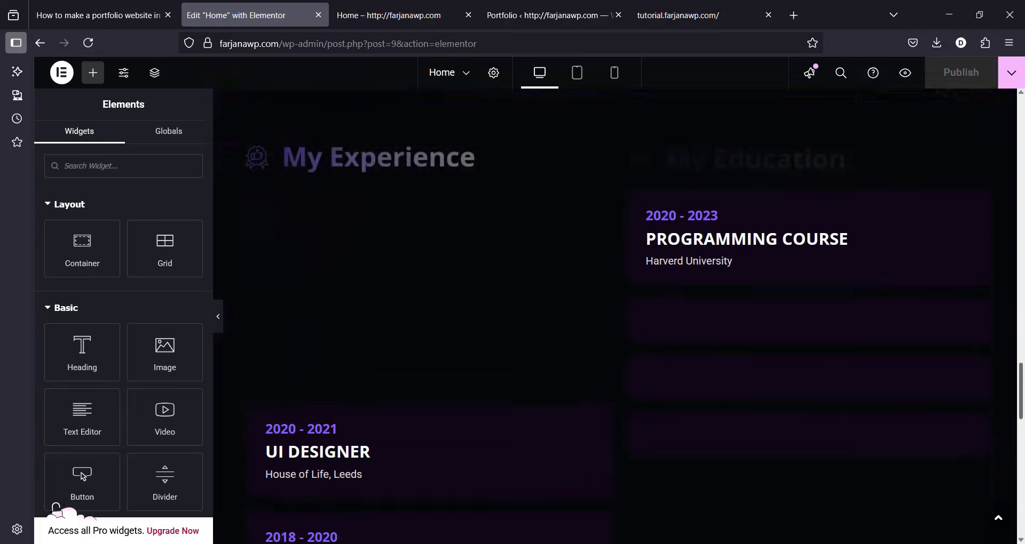
scroll(623, 510, "down", 12)
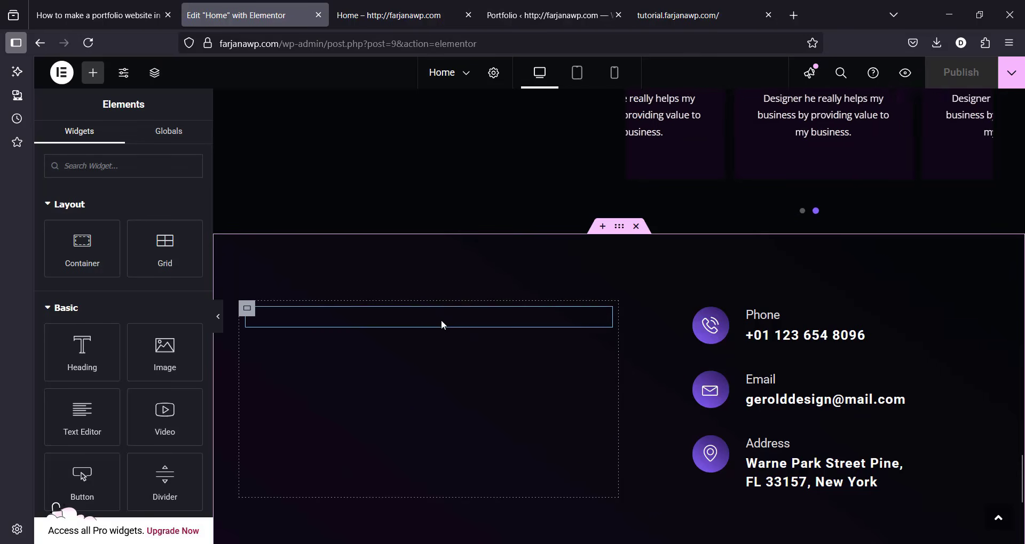
left_click(441, 320)
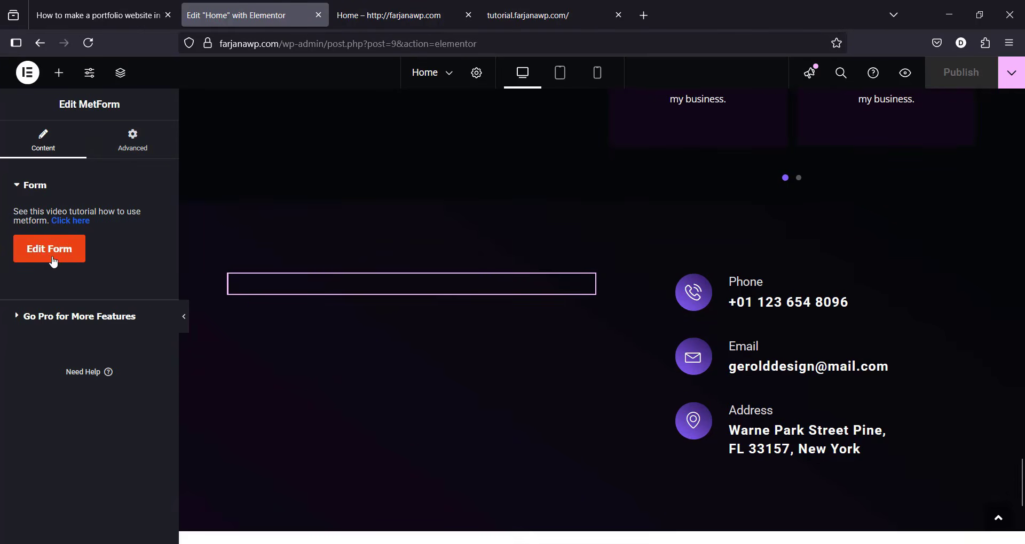
Step: Start a new General Form named 'contact form' from the MetForm widget's Edit Form
left_click(60, 261)
left_click(531, 130)
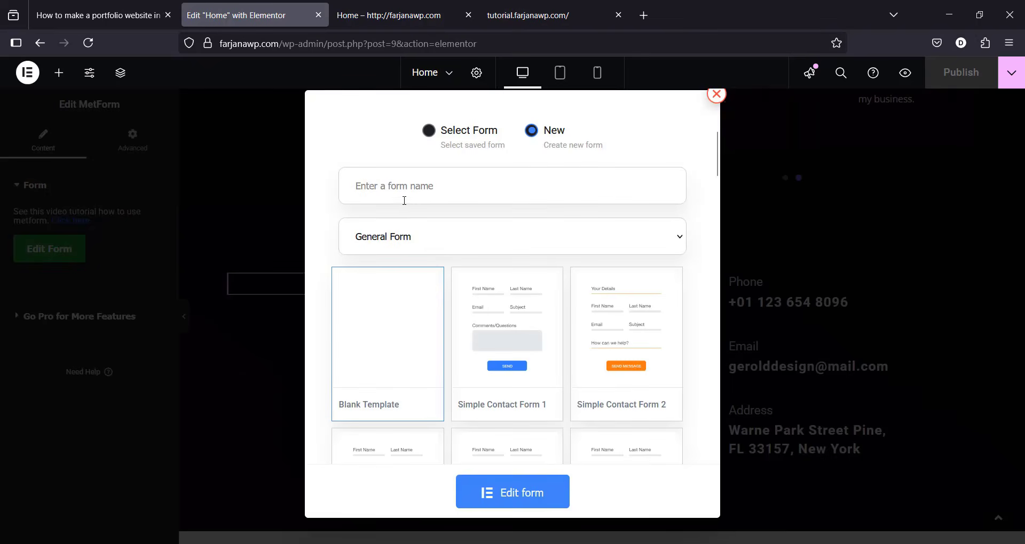
left_click(395, 187)
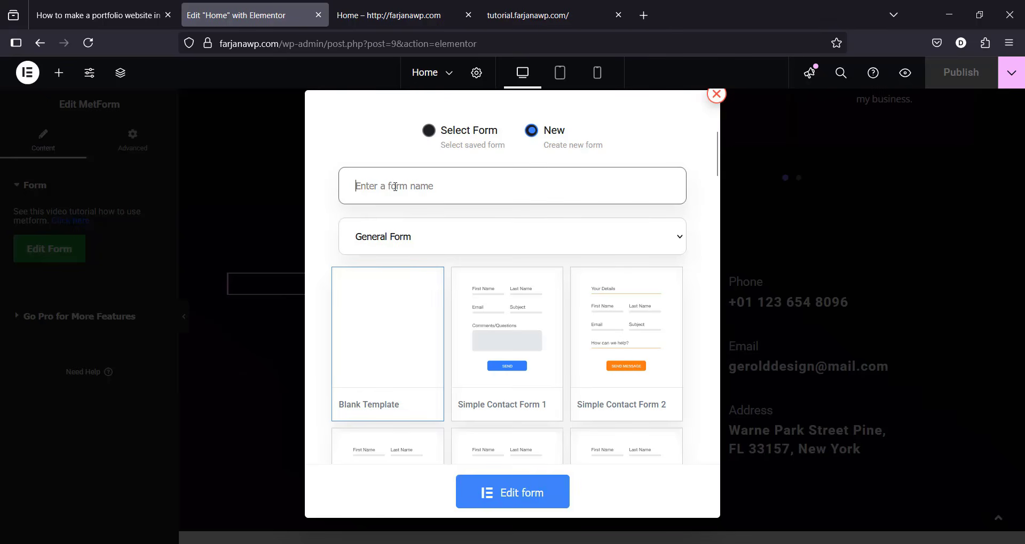
type("contact form")
mouse_move(498, 412)
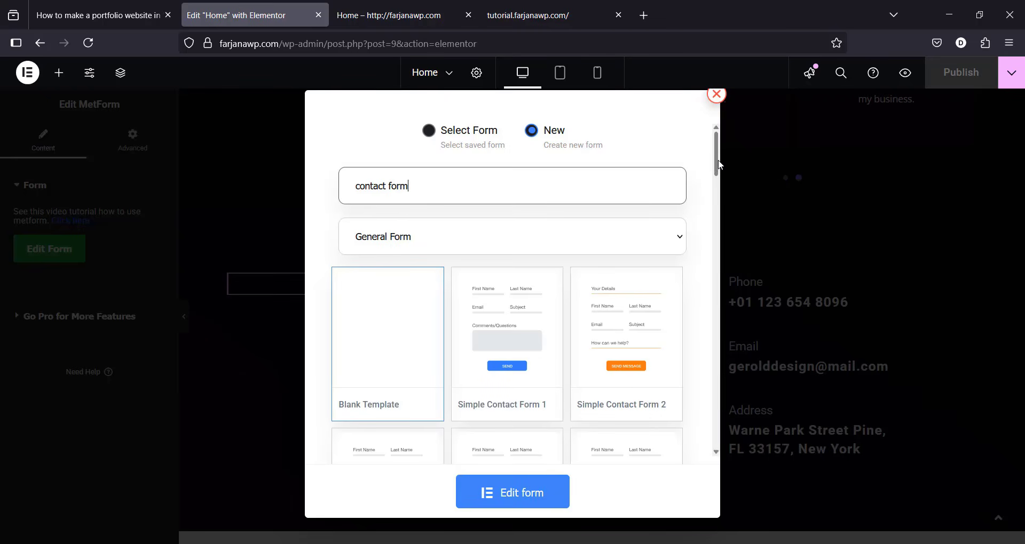
left_click_drag(717, 161, 674, 187)
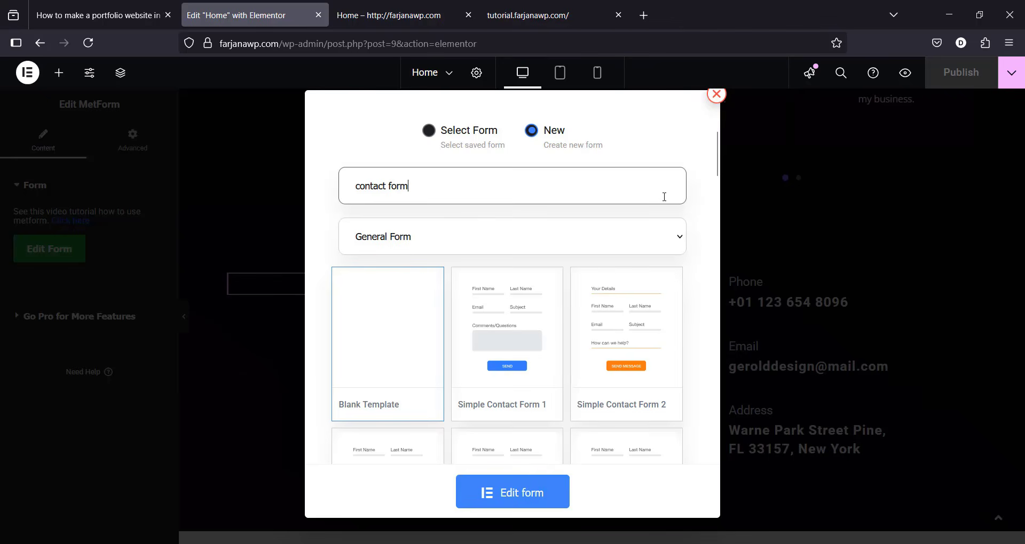
key("Tab")
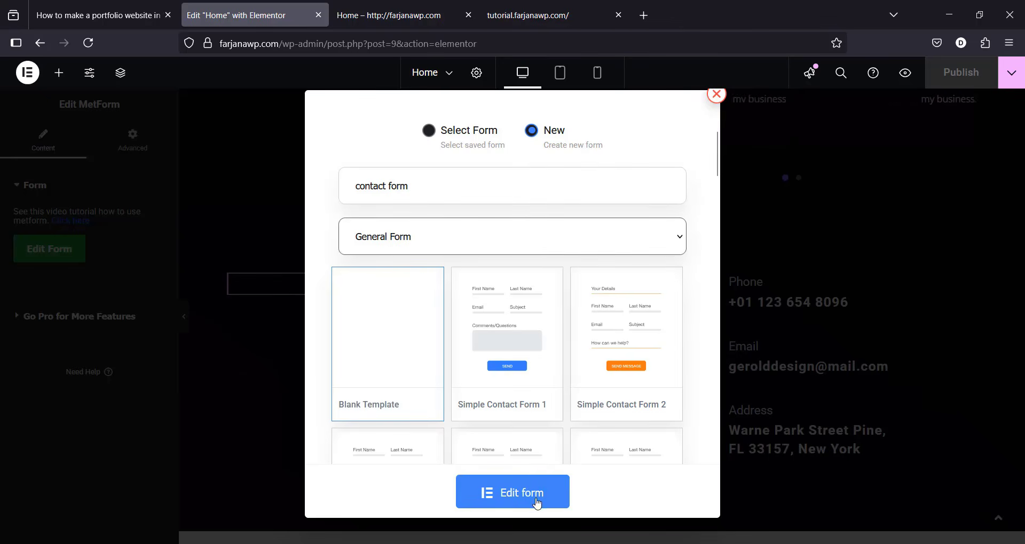
Step: Import form.json from the all json files folder into the template library
left_click(520, 499)
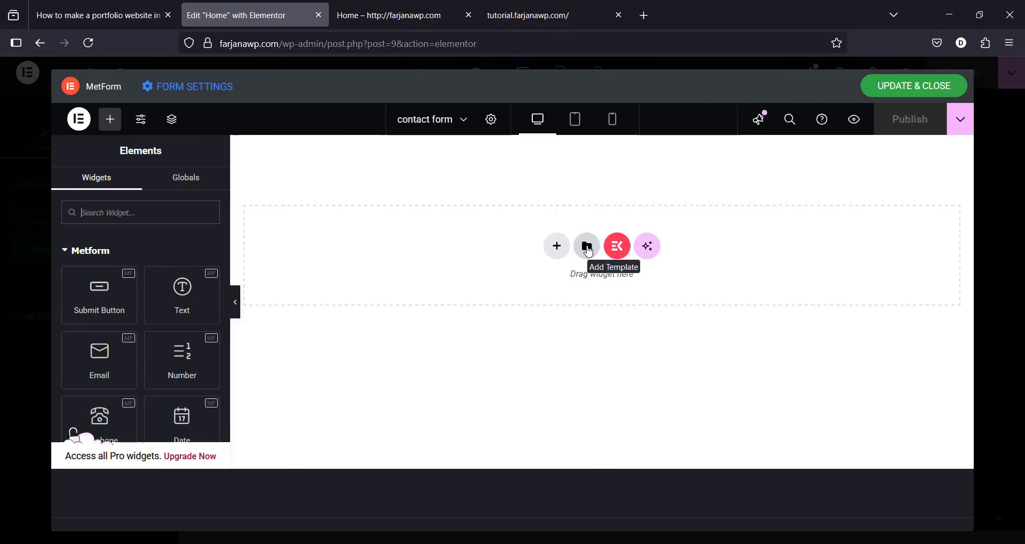
left_click(587, 247)
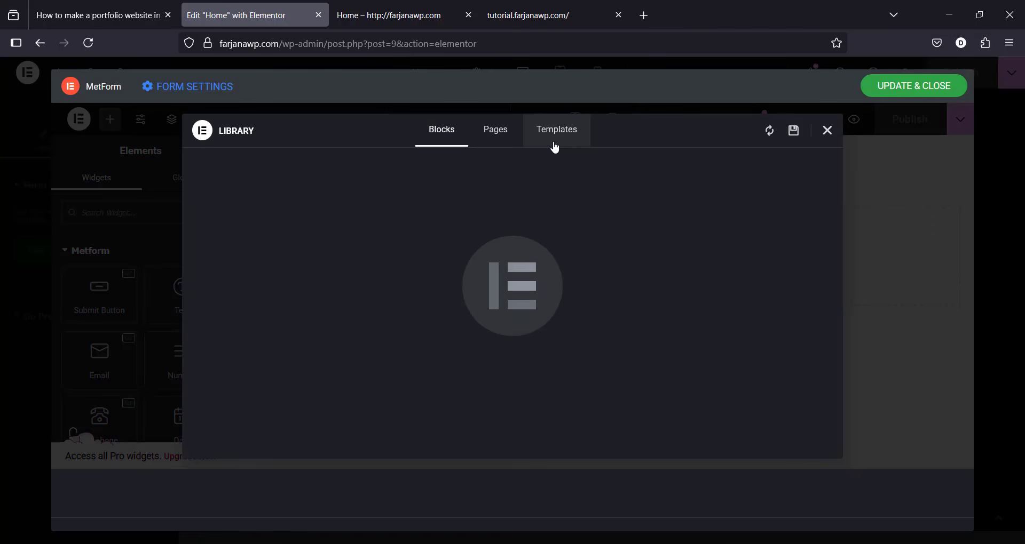
left_click(555, 146)
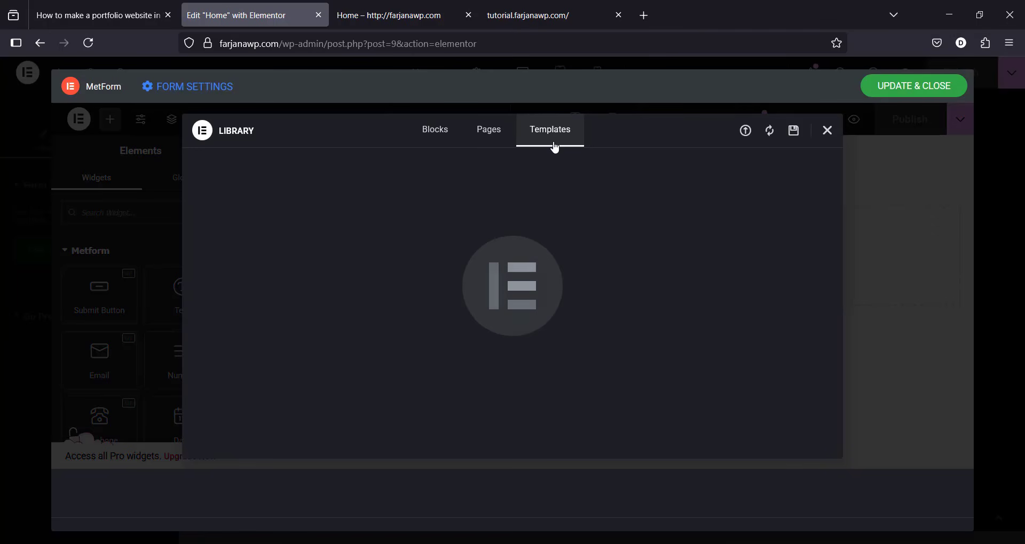
left_click(745, 134)
left_click(533, 397)
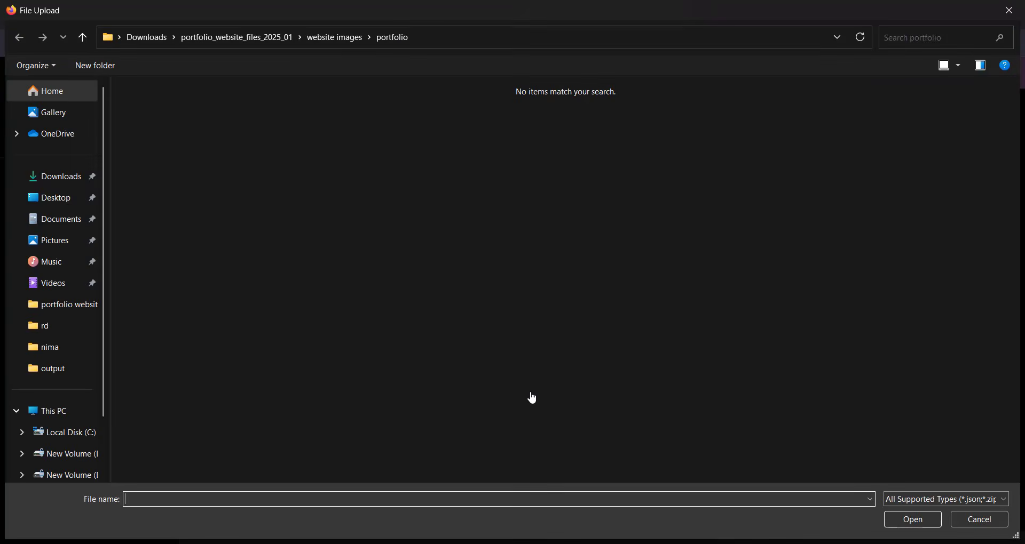
left_click(235, 37)
double_click(181, 133)
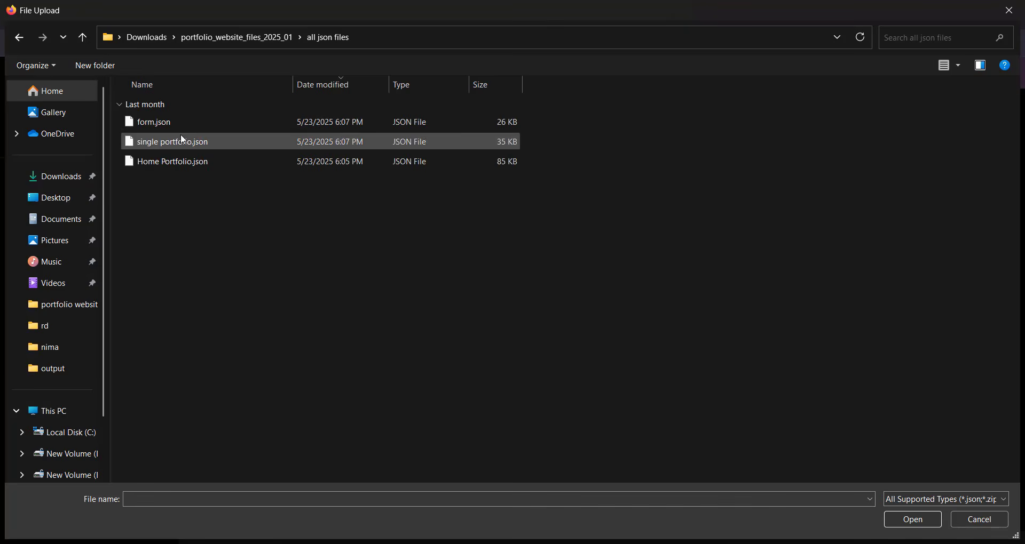
left_click(152, 124)
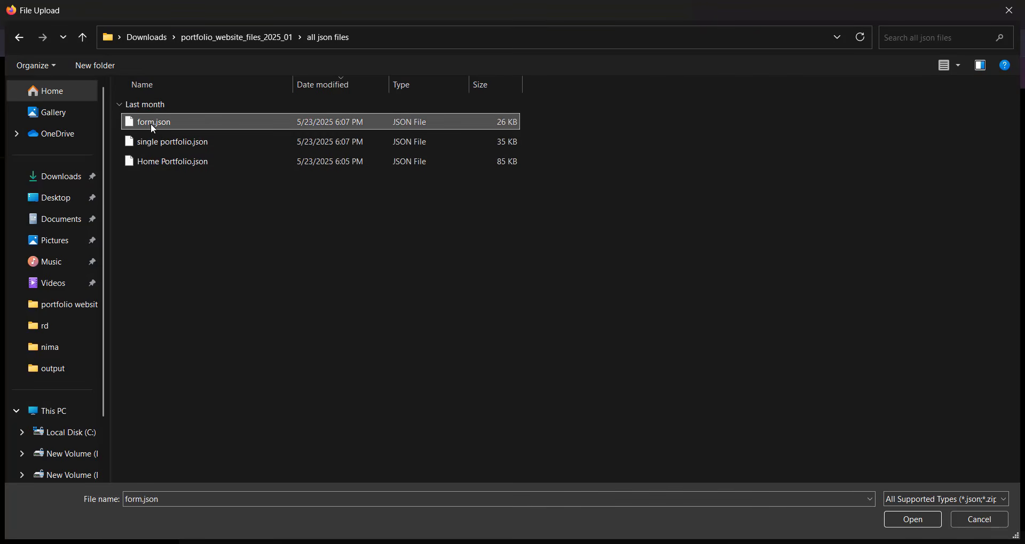
left_click(895, 522)
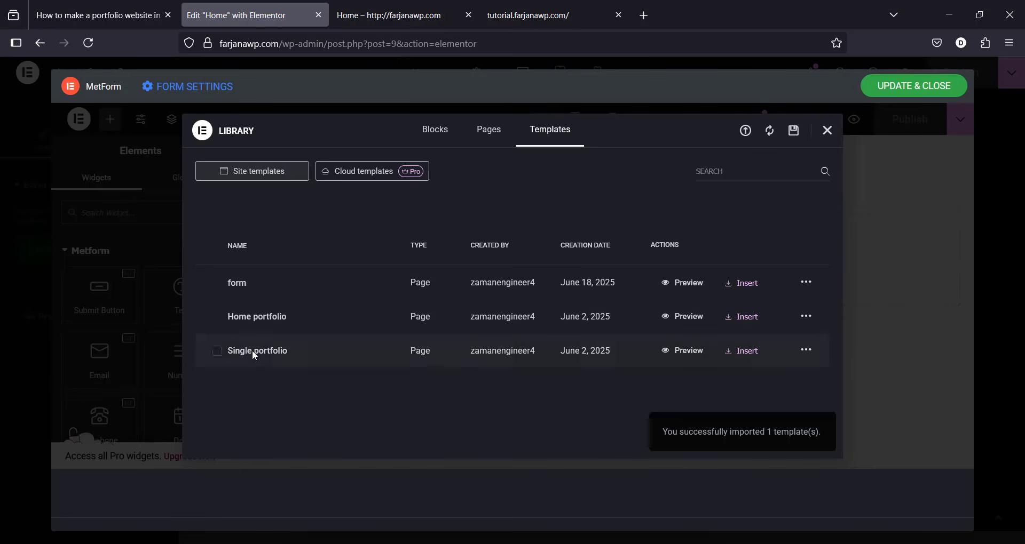
Step: Insert the imported 'form' template to get name, email, help, message fields and SEND MESSAGE
left_click(742, 293)
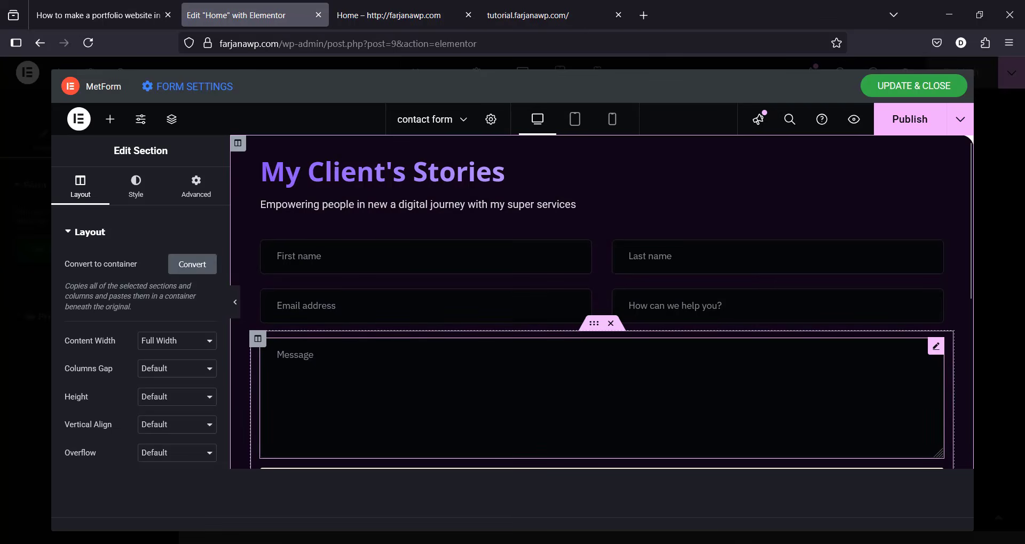
scroll(959, 373, "down", 5)
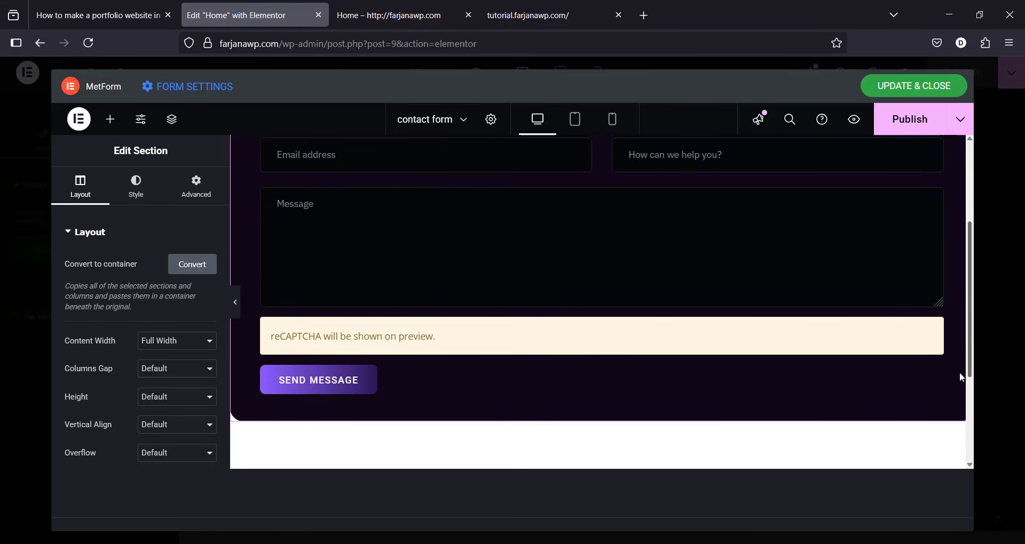
scroll(964, 354, "up", 1)
scroll(966, 354, "up", 3)
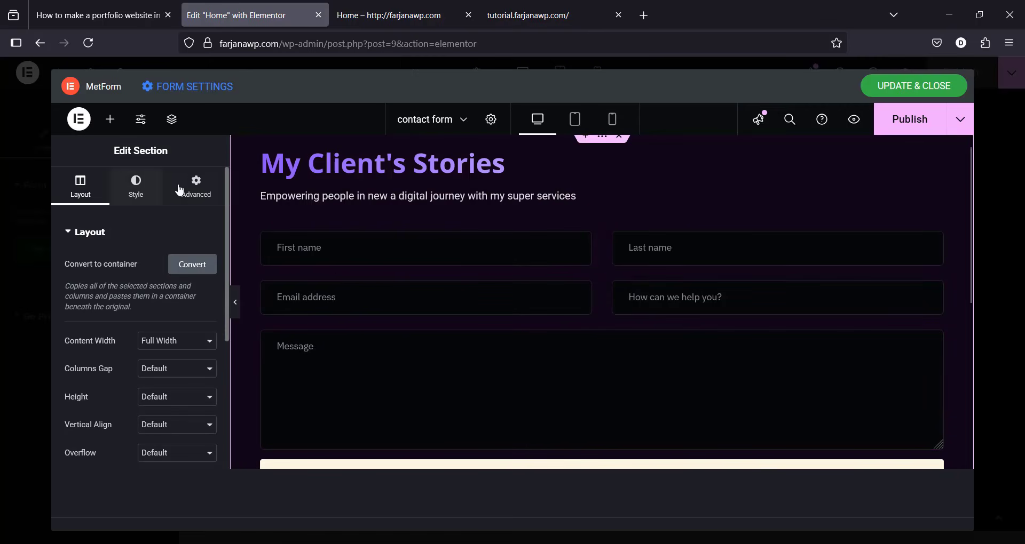
Step: Search widgets for 'input' and drop a Text field below Email address
left_click(109, 123)
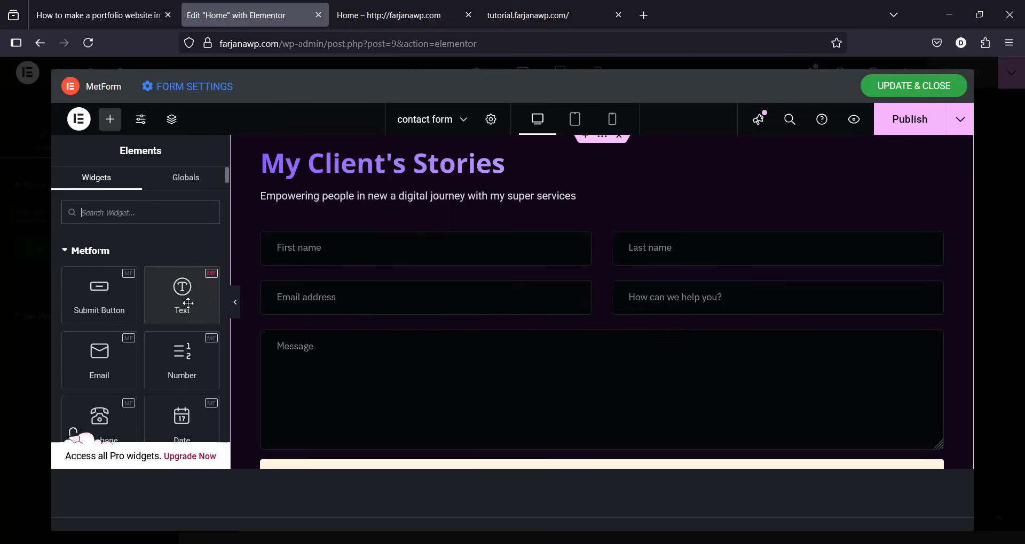
left_click(191, 213)
type("input")
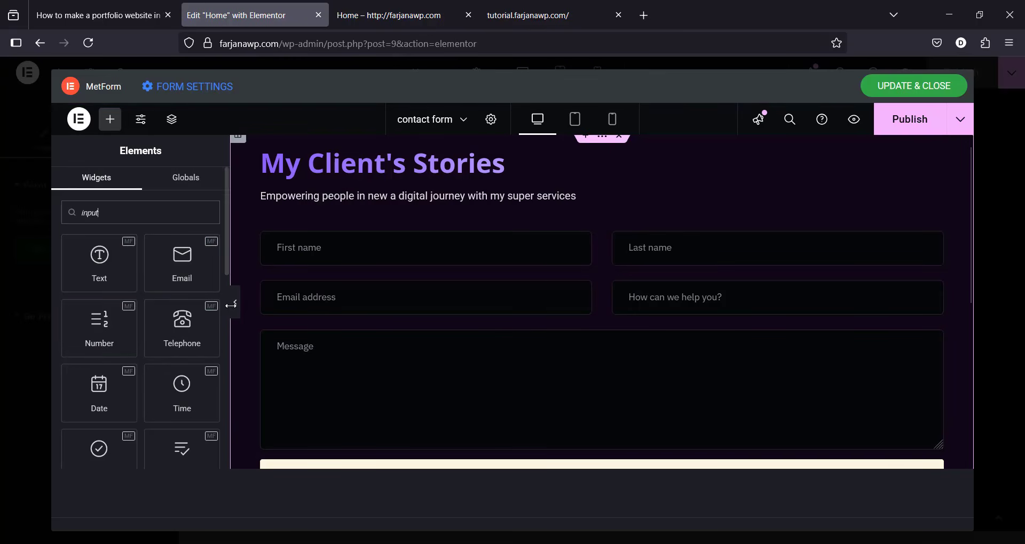
mouse_move(225, 264)
left_mouse_down()
mouse_move(223, 444)
mouse_move(219, 261)
left_mouse_up()
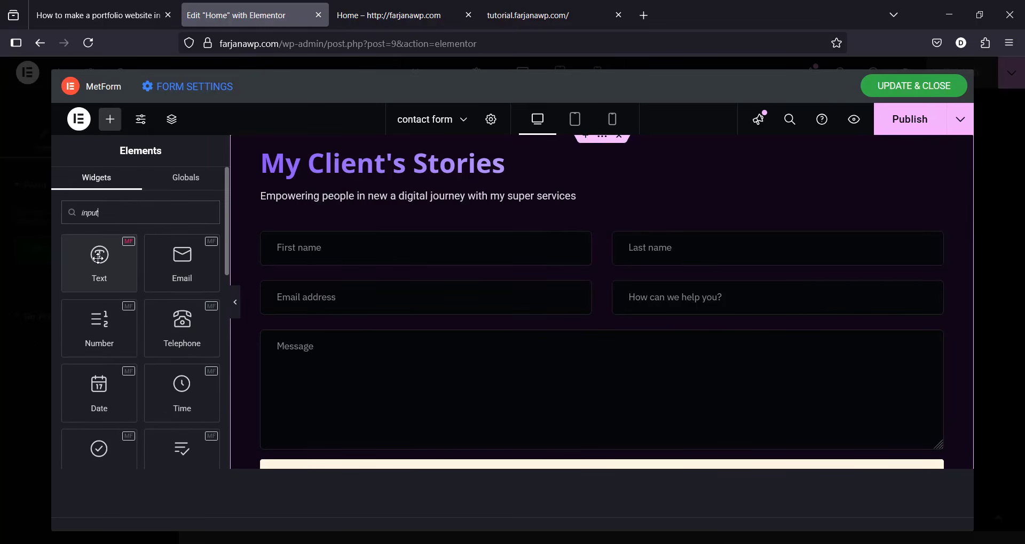
left_click_drag(103, 260, 351, 330)
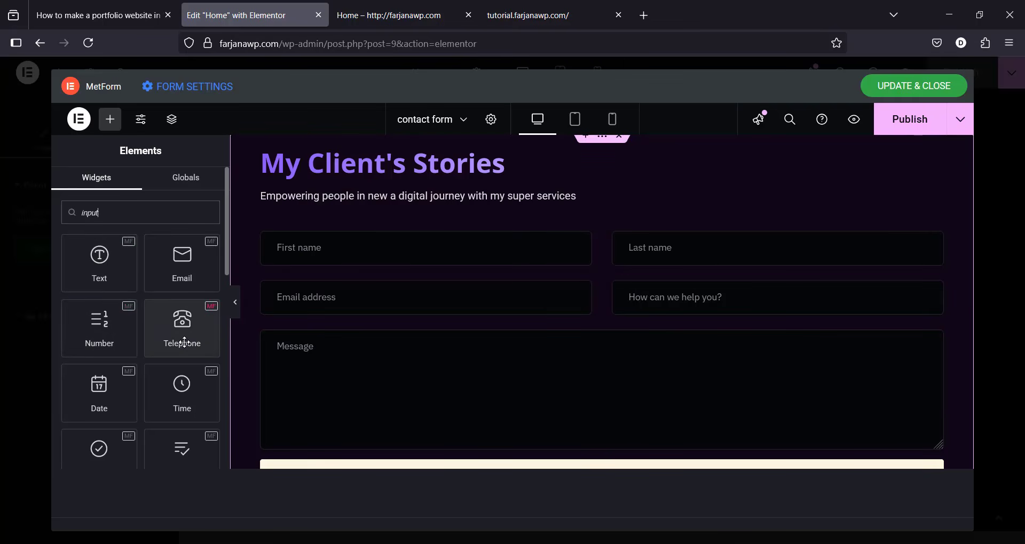
left_click_drag(101, 259, 420, 314)
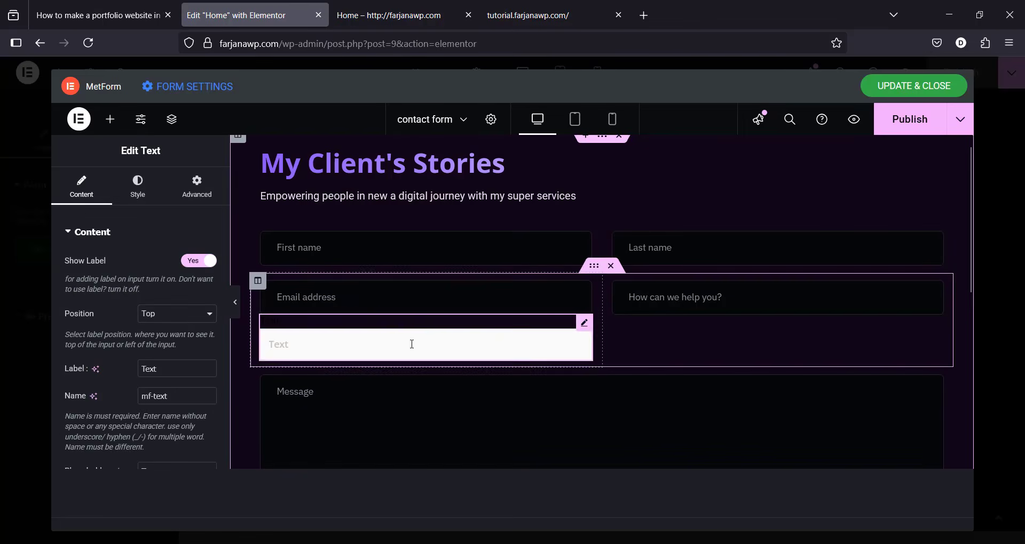
Step: Label the new field 'phone' with placeholder 'Phone' and open its Input styling
double_click(145, 370)
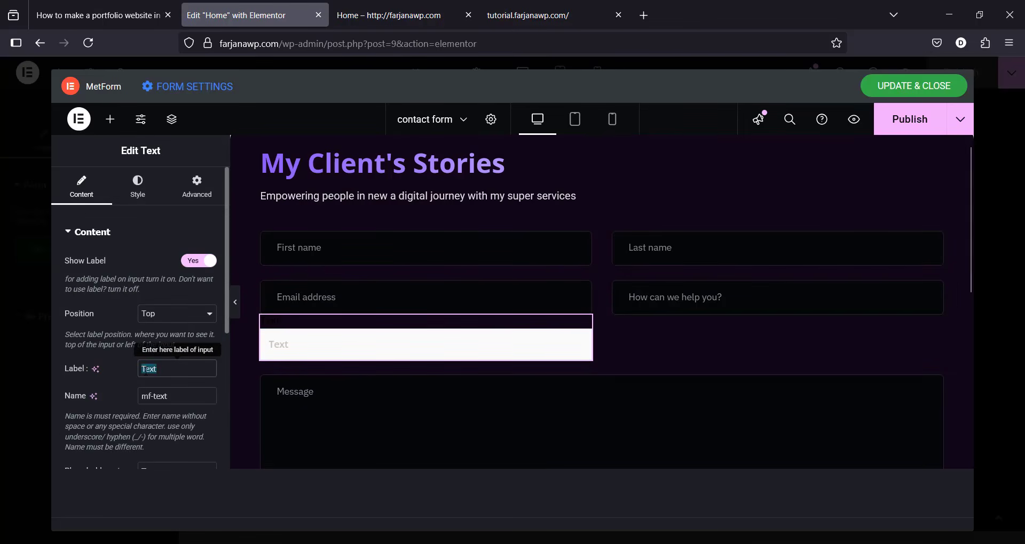
type("phone")
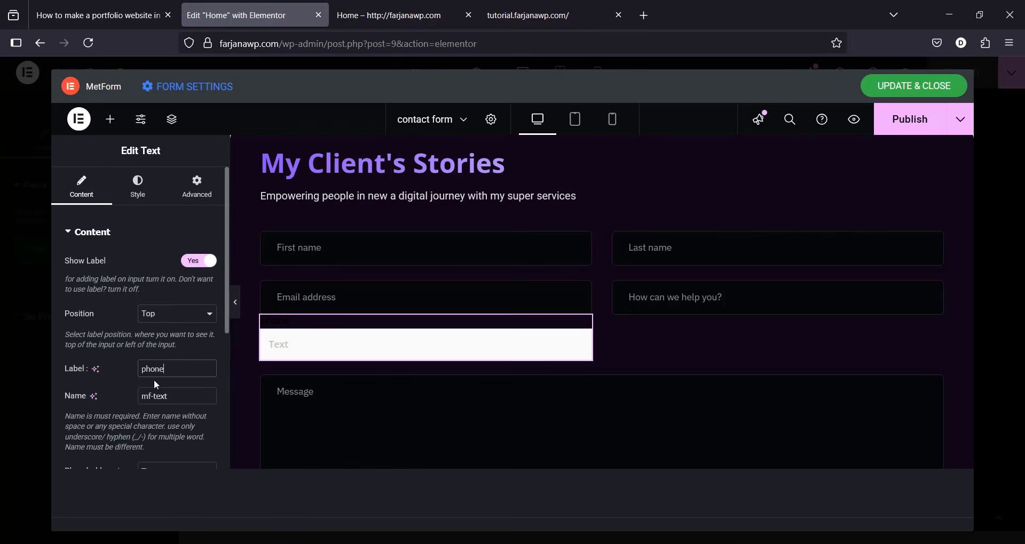
scroll(155, 379, "down", 2)
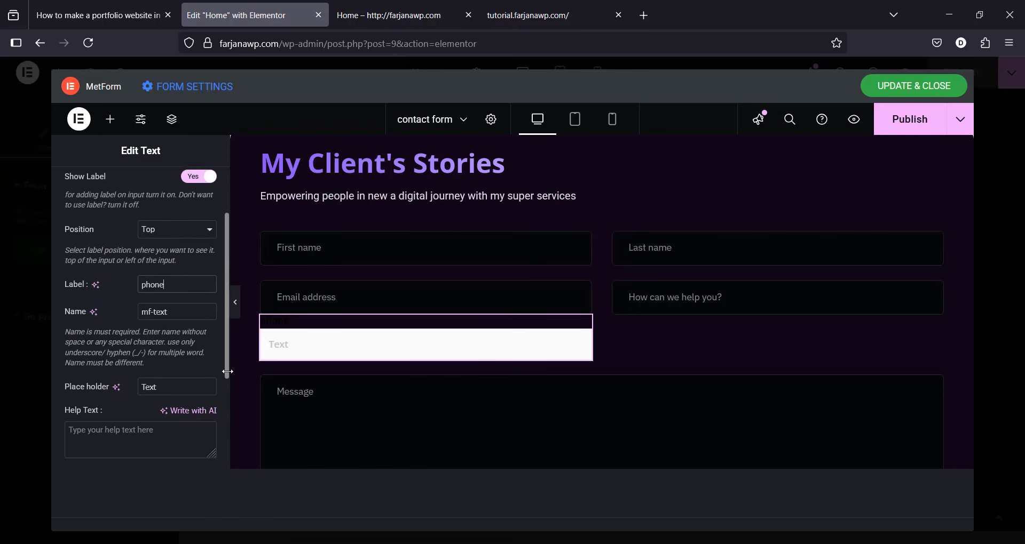
double_click(155, 385)
type("Phone")
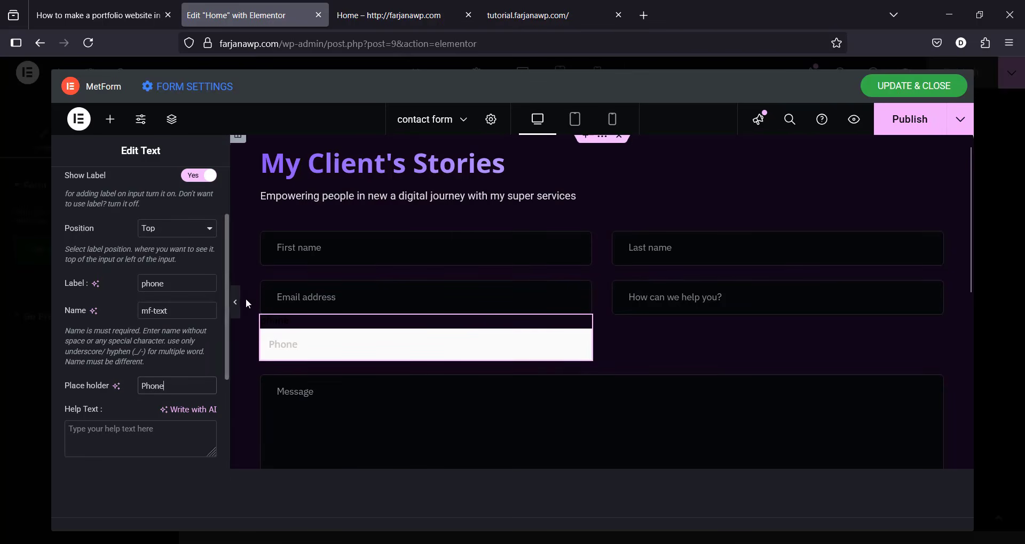
scroll(189, 243, "up", 3)
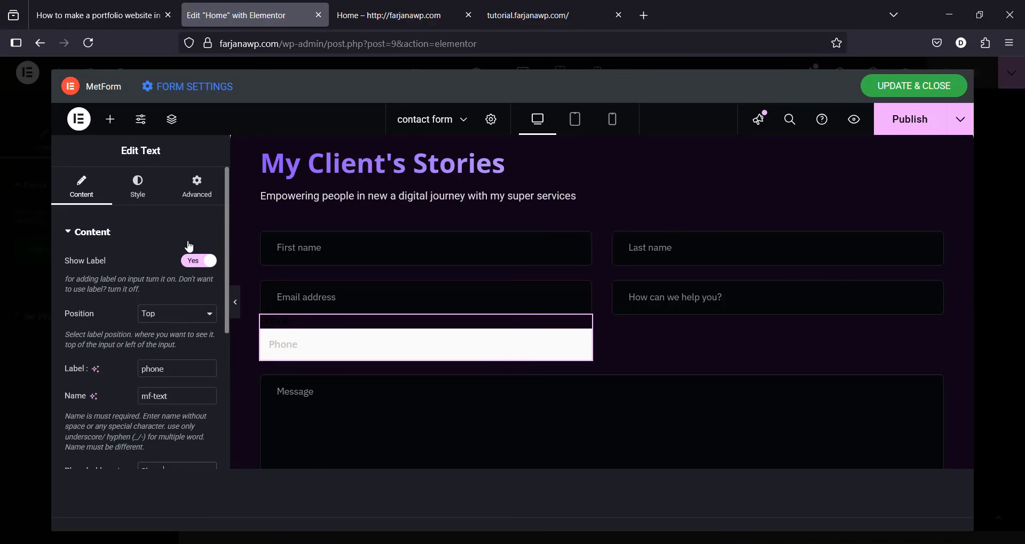
left_click(138, 193)
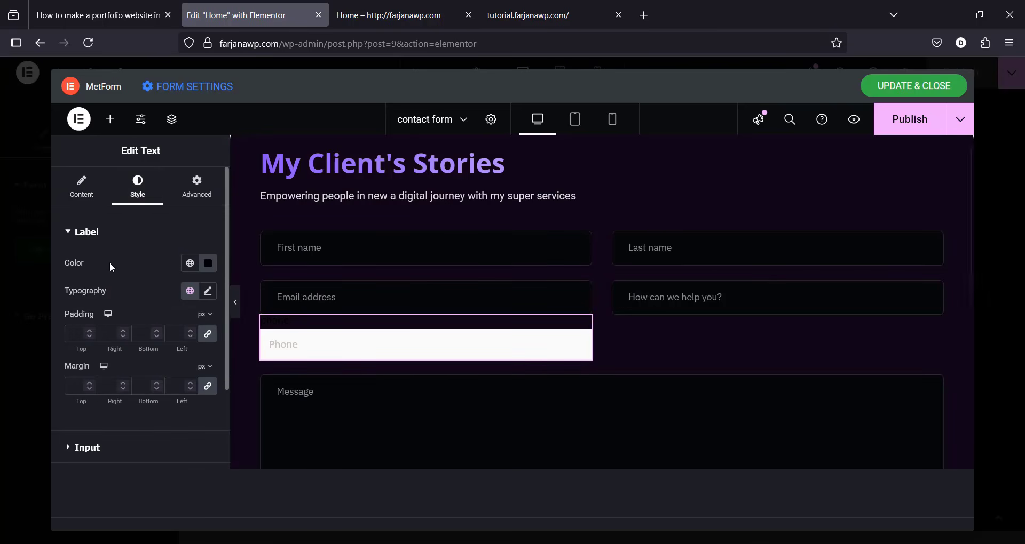
left_click(130, 459)
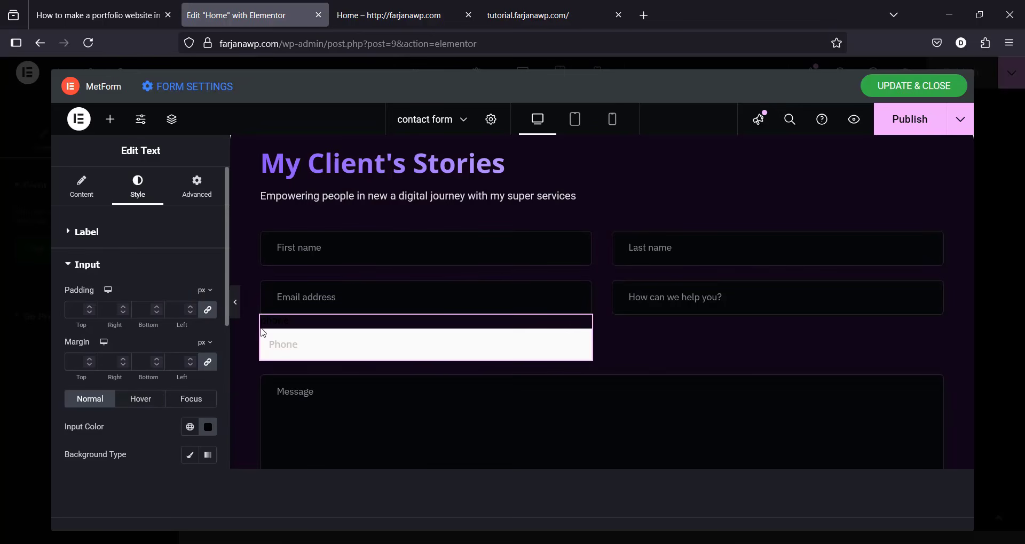
Step: Copy the Email address field's style and paste it onto the Phone field
right_click(344, 297)
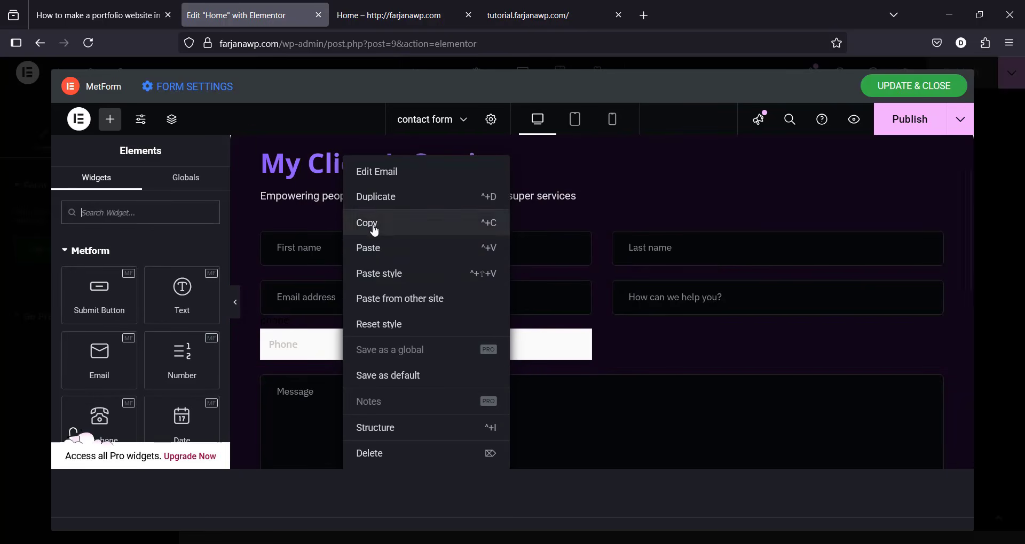
left_click(373, 223)
right_click(336, 339)
left_click(386, 275)
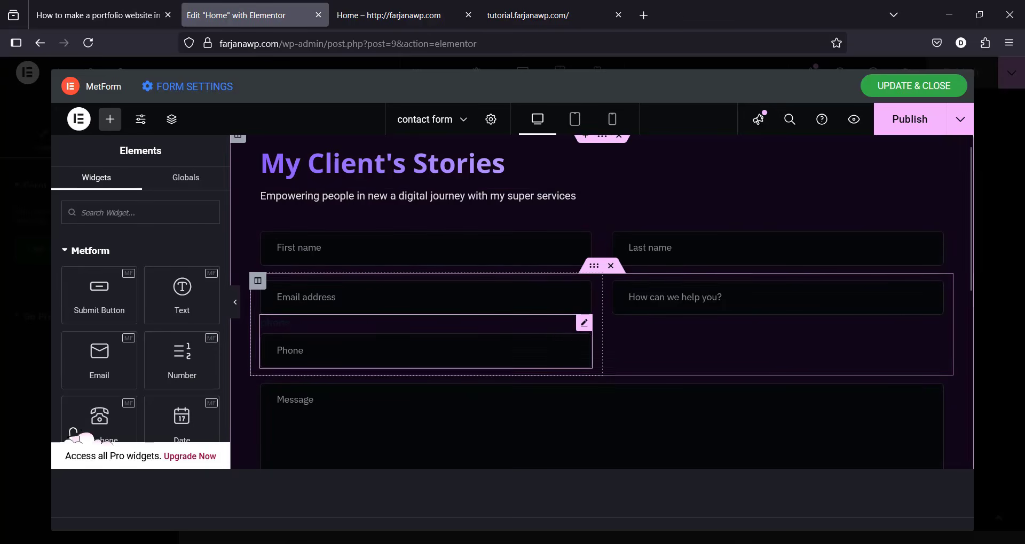
Step: Make the Phone field's label the global White, then delete the Phone field
left_click(280, 328)
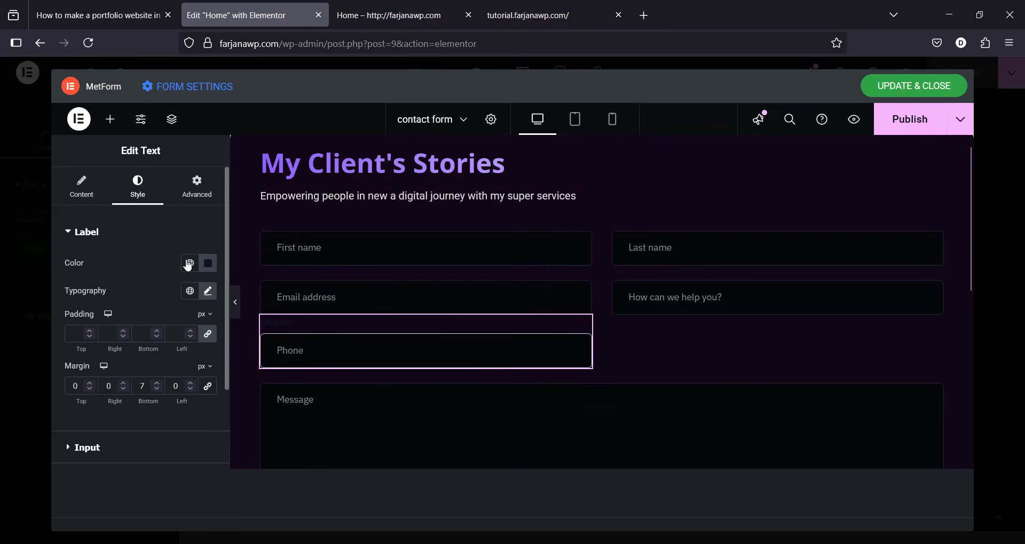
left_click(189, 263)
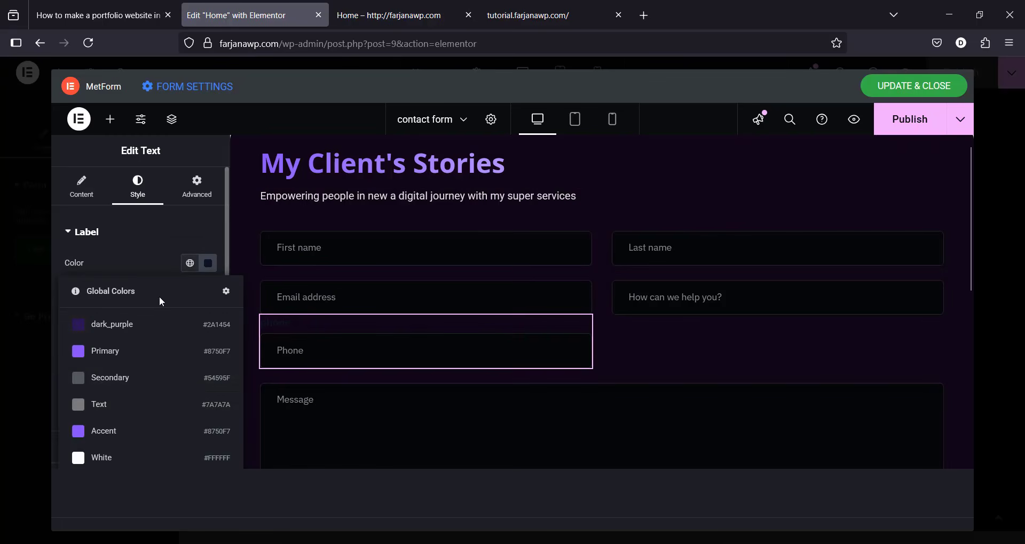
left_click(116, 458)
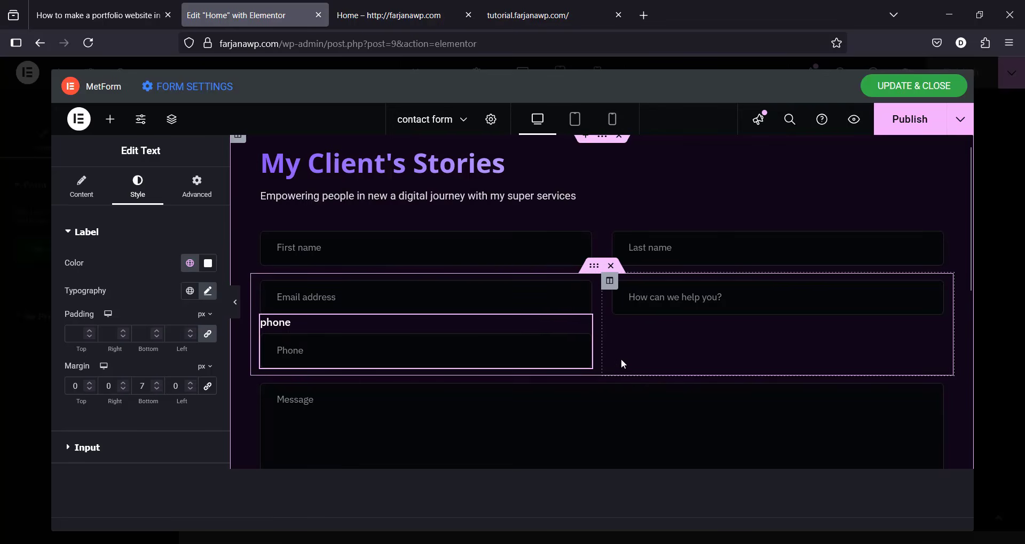
right_click(562, 352)
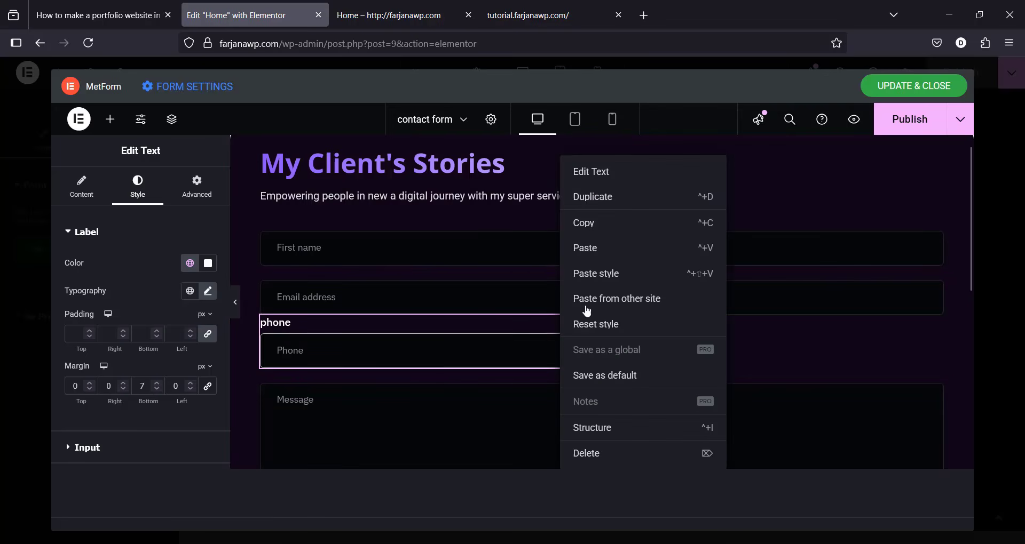
left_click(586, 454)
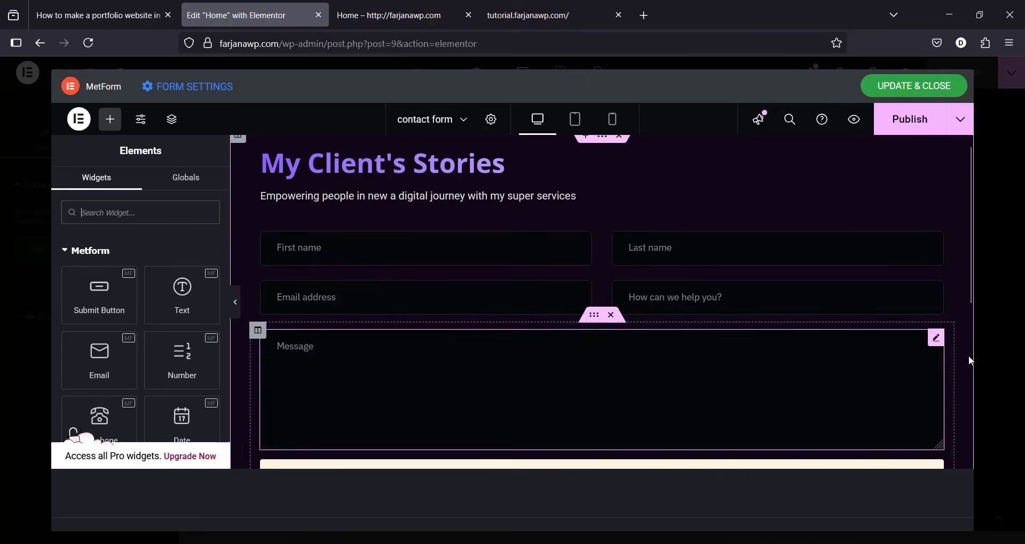
Step: Open the SEND MESSAGE button's Style settings, then bring up the contact form's settings
scroll(950, 362, "down", 3)
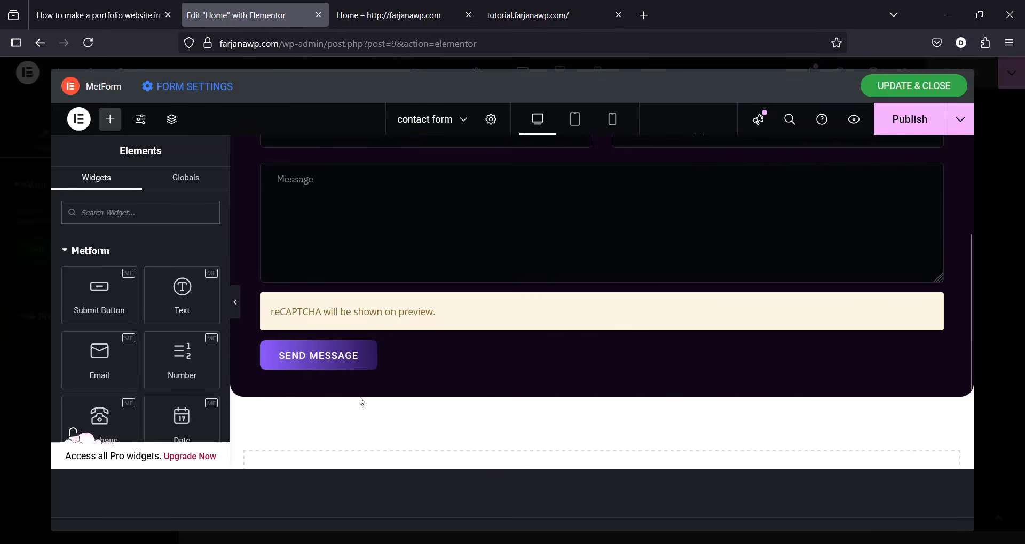
left_click(371, 356)
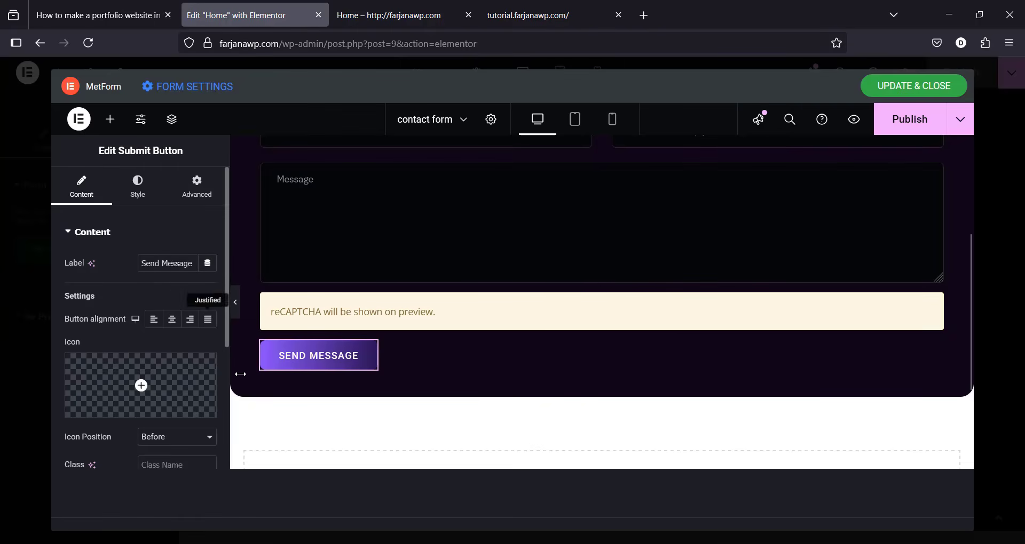
left_click(143, 197)
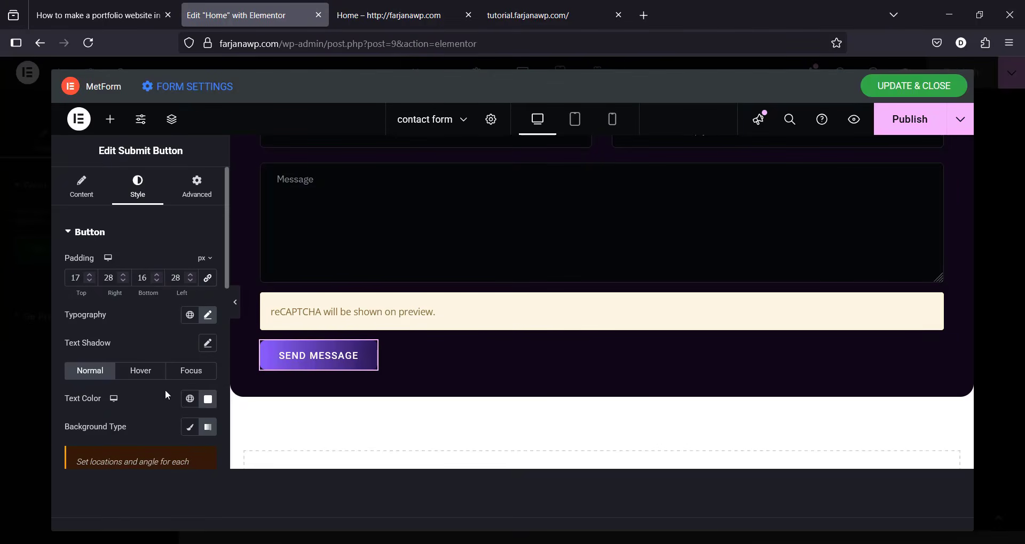
scroll(672, 342, "up", 3)
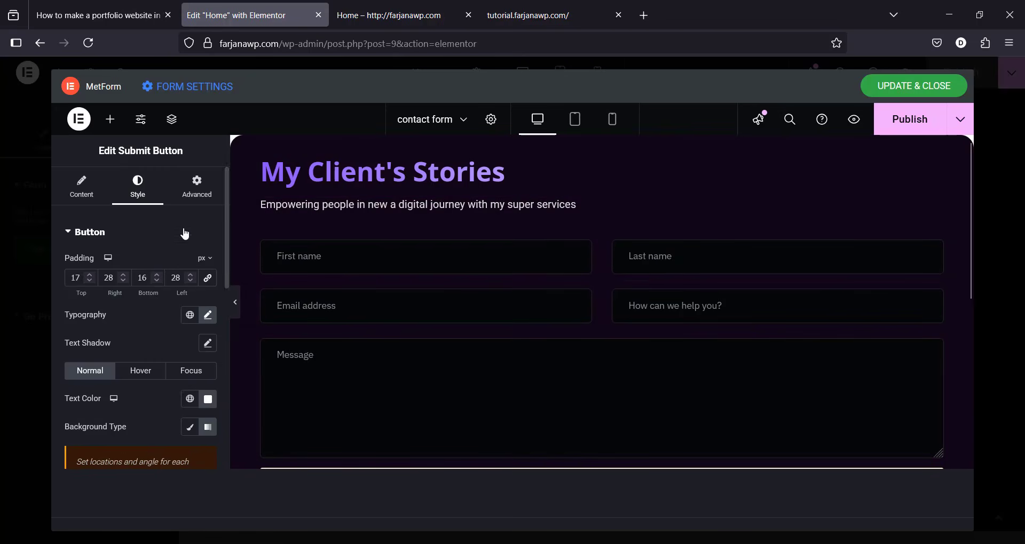
left_click(209, 87)
Step: Review the form's General settings, toggle Store Entries off and back on, then view Confirmation
left_click(453, 261)
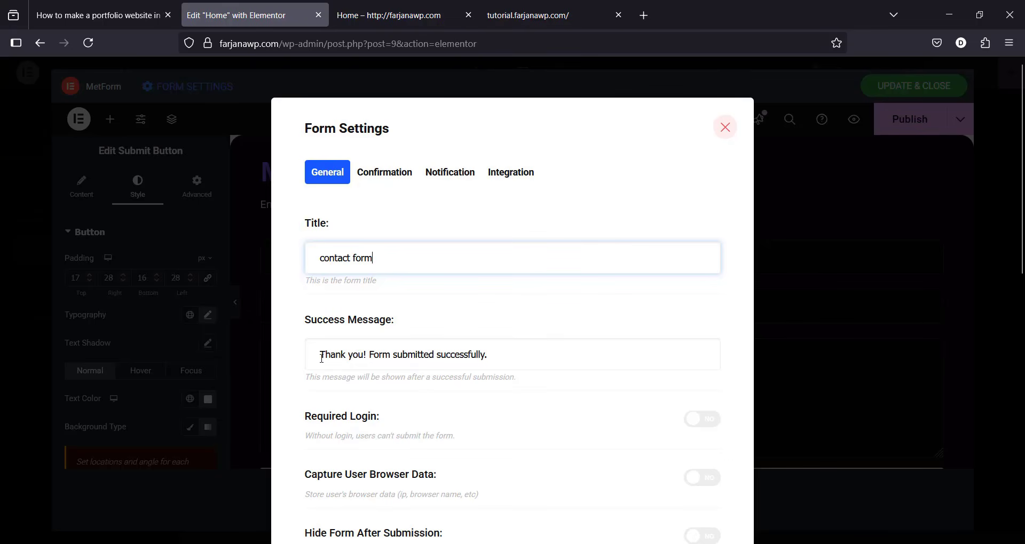
double_click(414, 355)
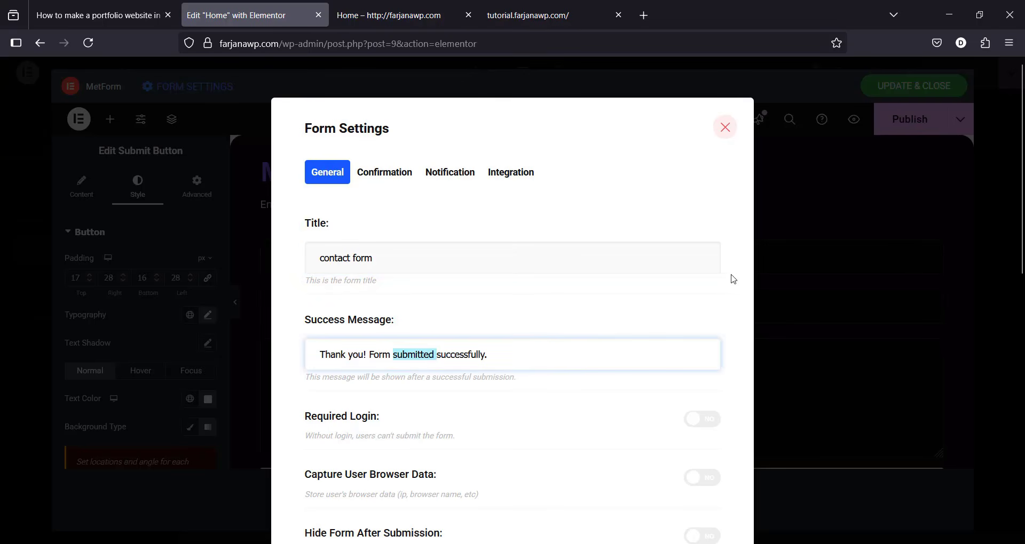
left_click(330, 433)
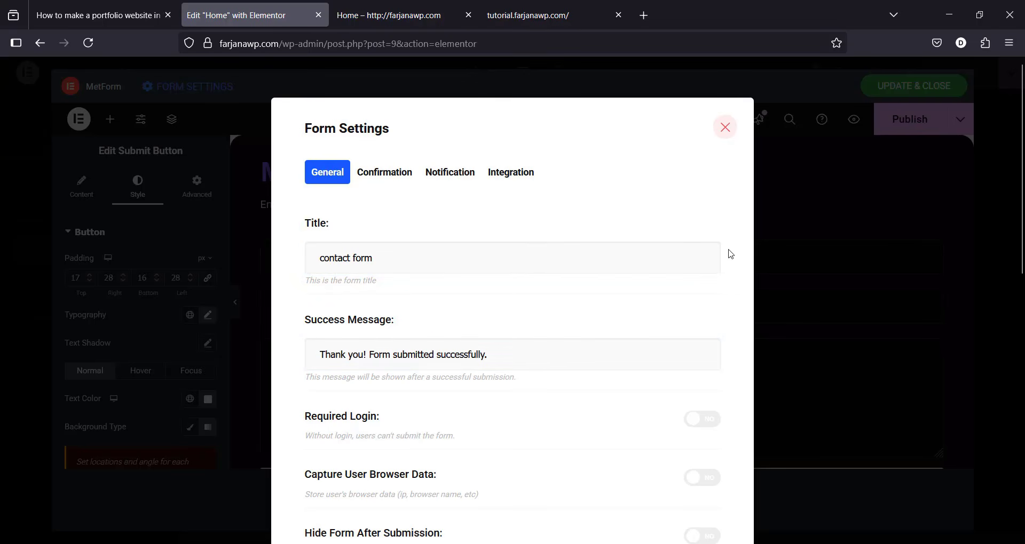
scroll(736, 312, "down", 3)
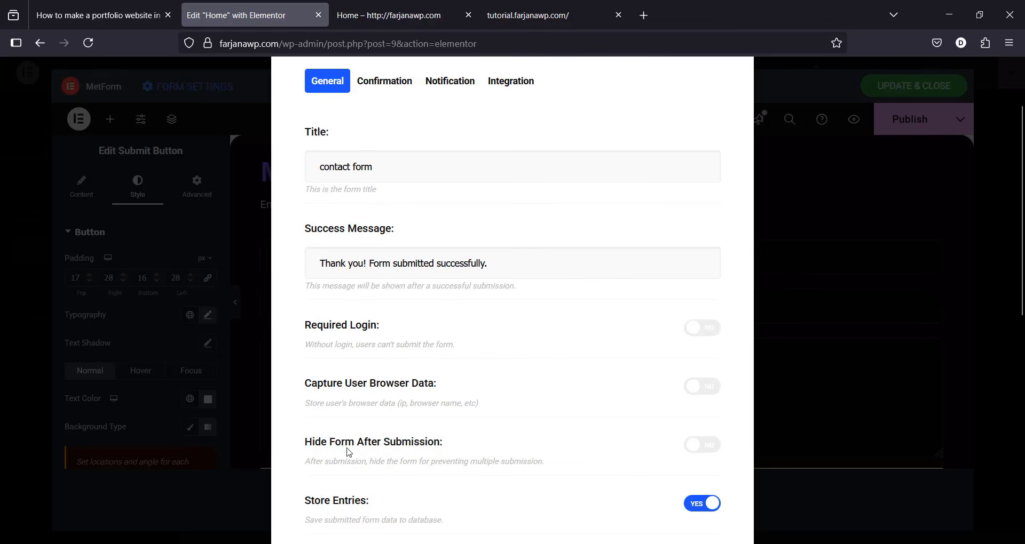
left_click(527, 493)
scroll(524, 491, "down", 2)
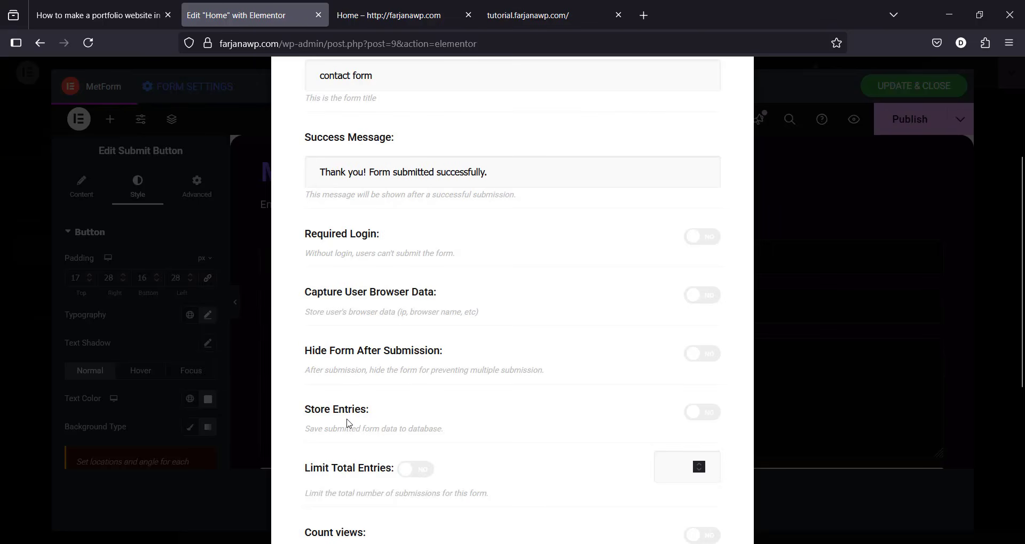
left_click(702, 412)
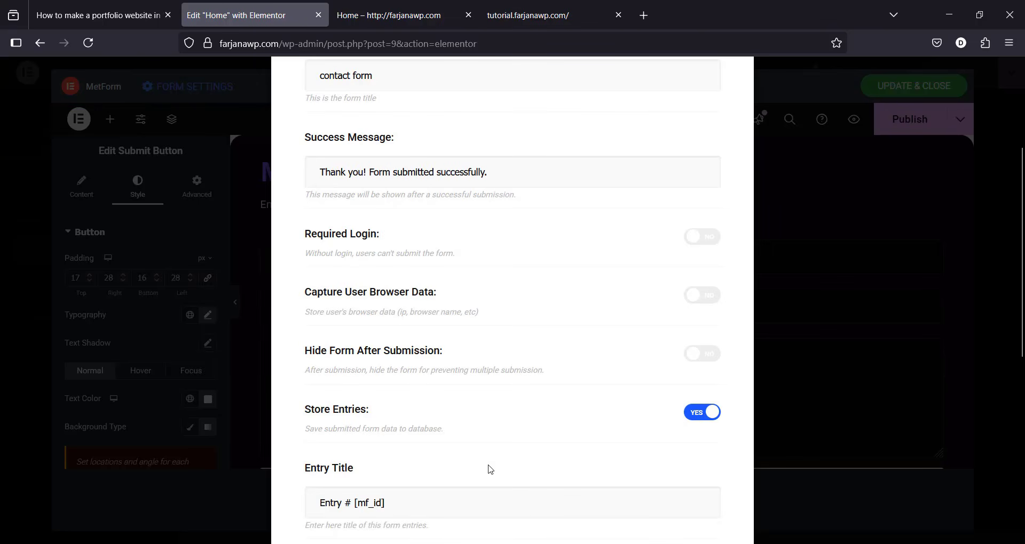
scroll(332, 355, "down", 6)
scroll(327, 339, "up", 10)
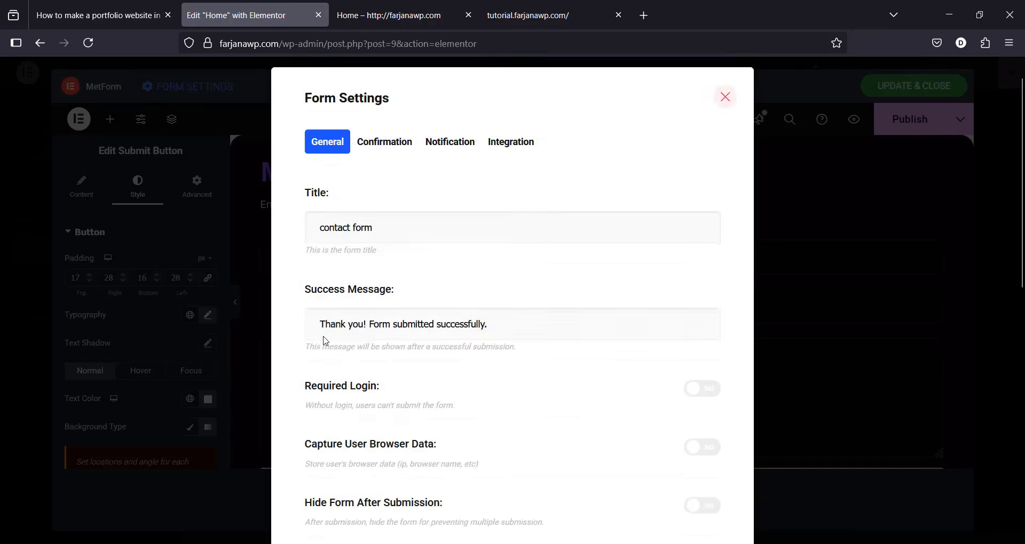
left_click(385, 175)
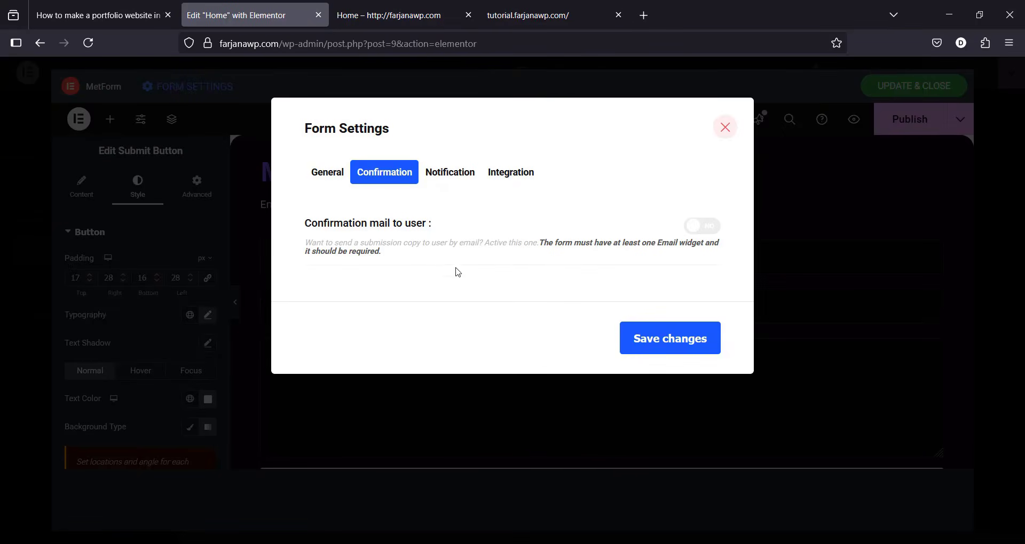
Step: Enable the user confirmation mail and enter its subject, the sender address and the same reply-to address
left_click(704, 235)
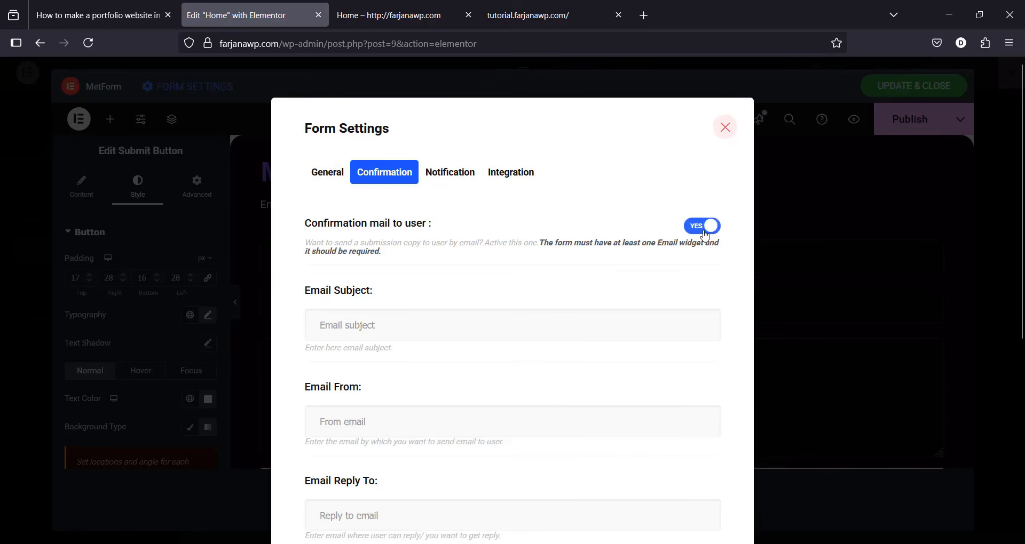
left_click(367, 327)
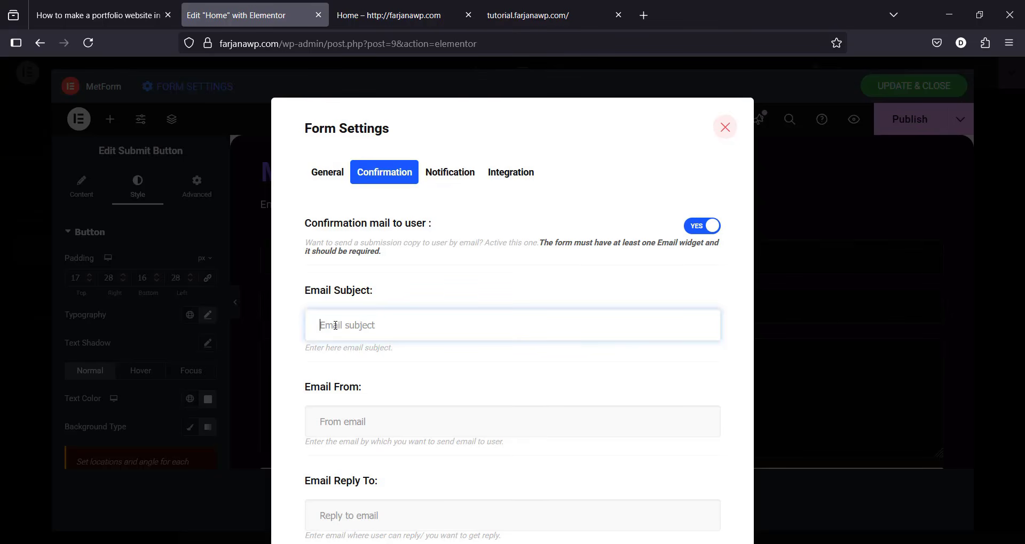
type("Reply from Farjana")
left_click(347, 424)
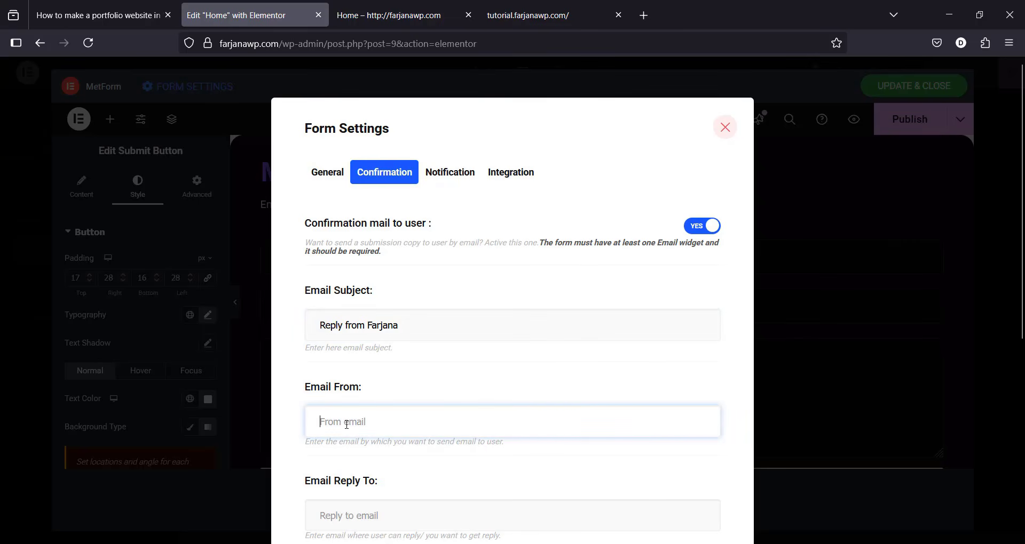
scroll(422, 481, "down", 2)
triple_click(398, 331)
key("ctrl+c")
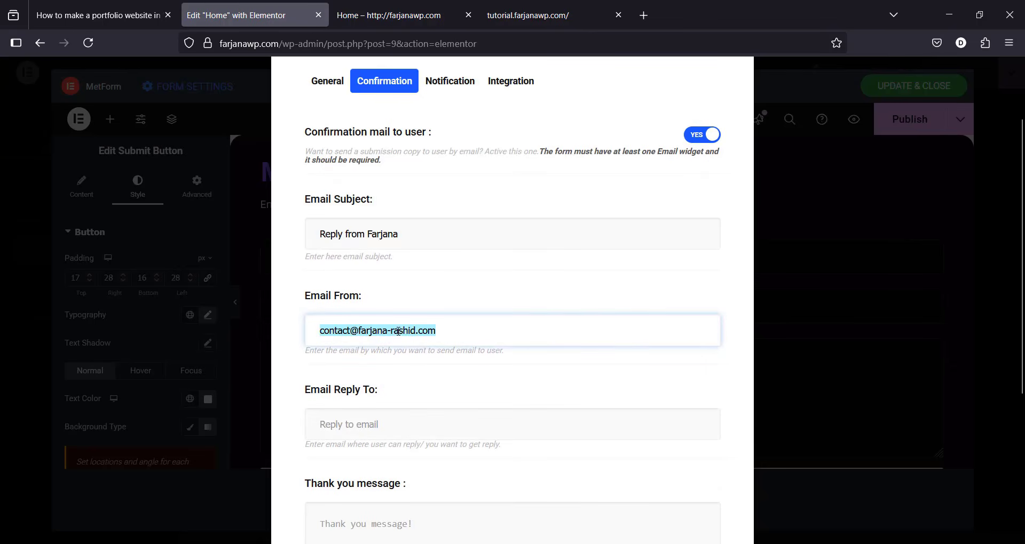
left_click(383, 426)
key("ctrl+v")
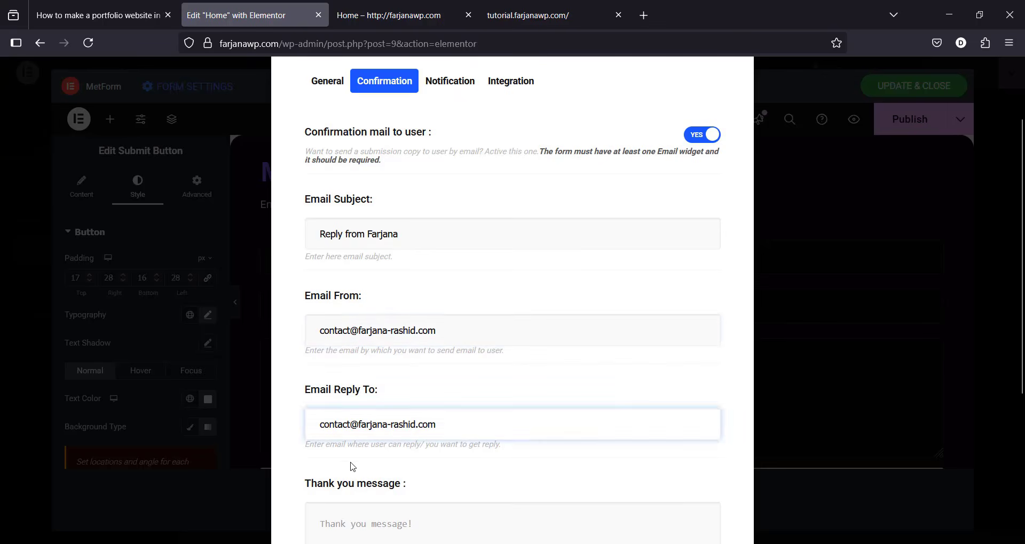
left_click(351, 463)
Step: Add the thank-you message 'thank you for contacting. We will back to you very soon.' and save
scroll(350, 464, "down", 1)
scroll(351, 463, "down", 2)
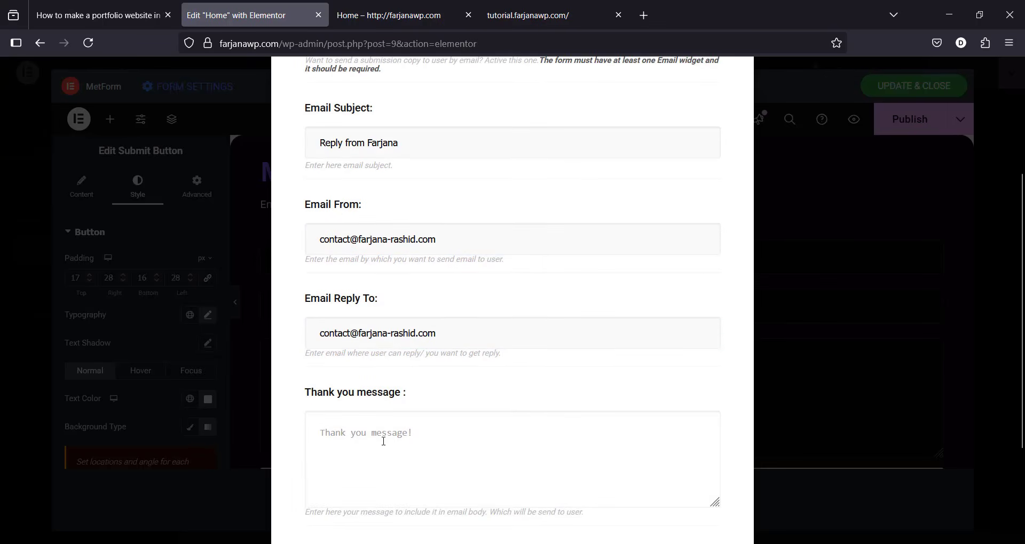
left_click(358, 434)
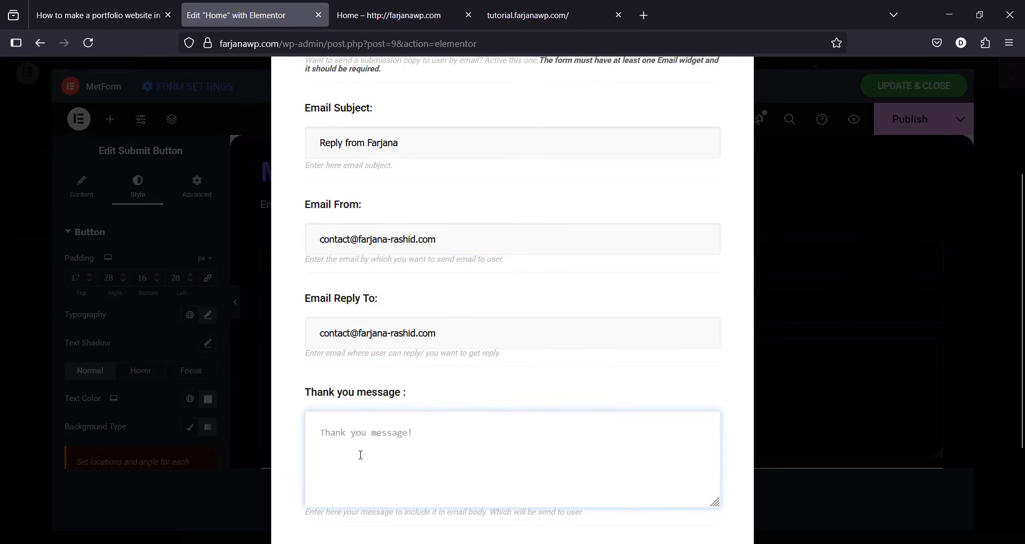
type("thank you for contacting. We will back to you very soon.")
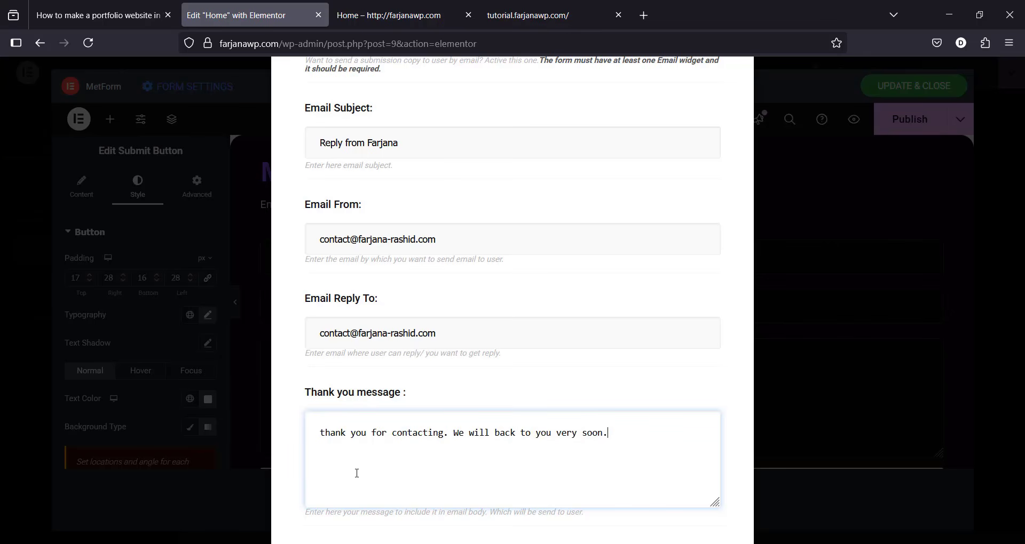
left_click(671, 394)
scroll(599, 394, "down", 3)
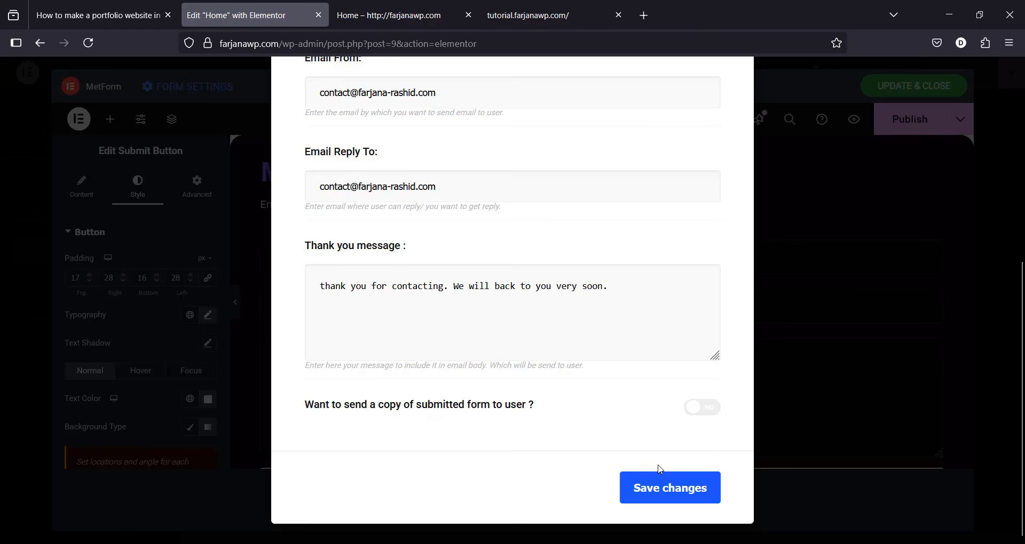
left_click(671, 493)
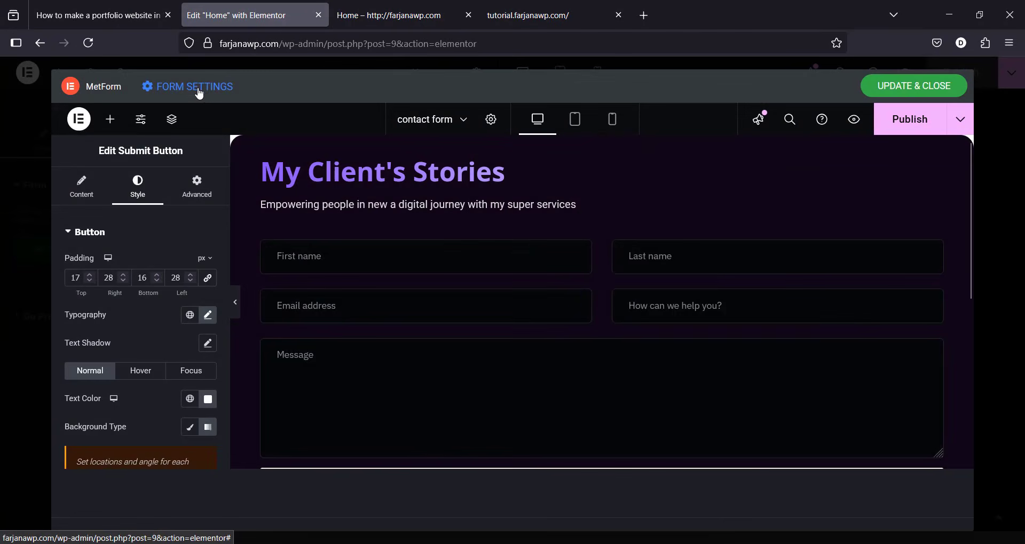
Step: Reopen the form settings and enable admin notification mail to inspect its subject and recipient fields
left_click(200, 95)
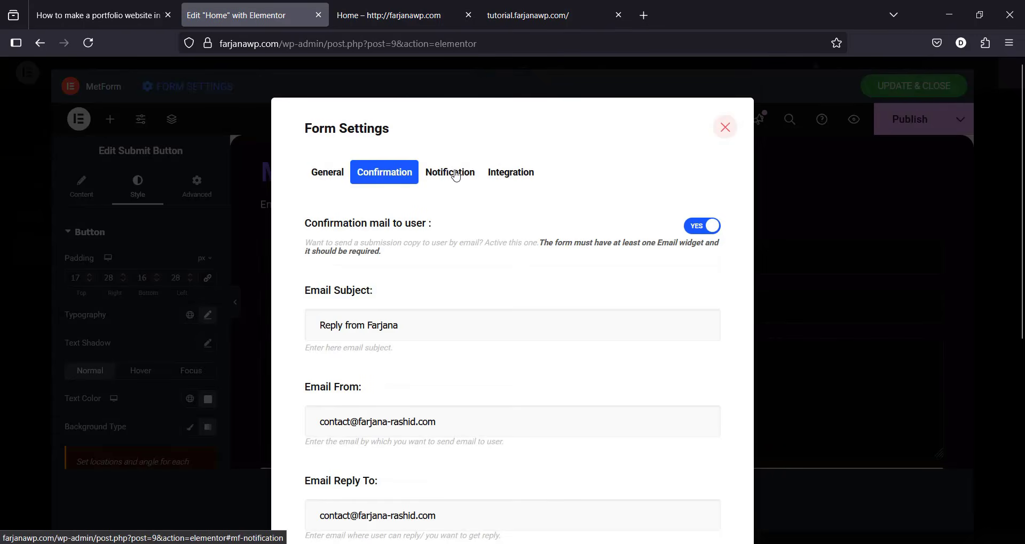
left_click(457, 178)
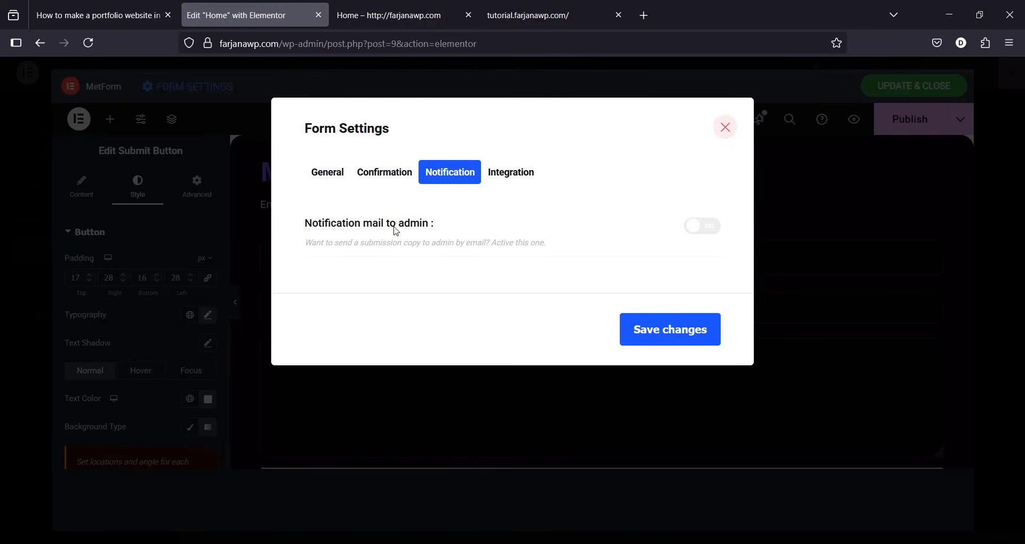
left_click(711, 233)
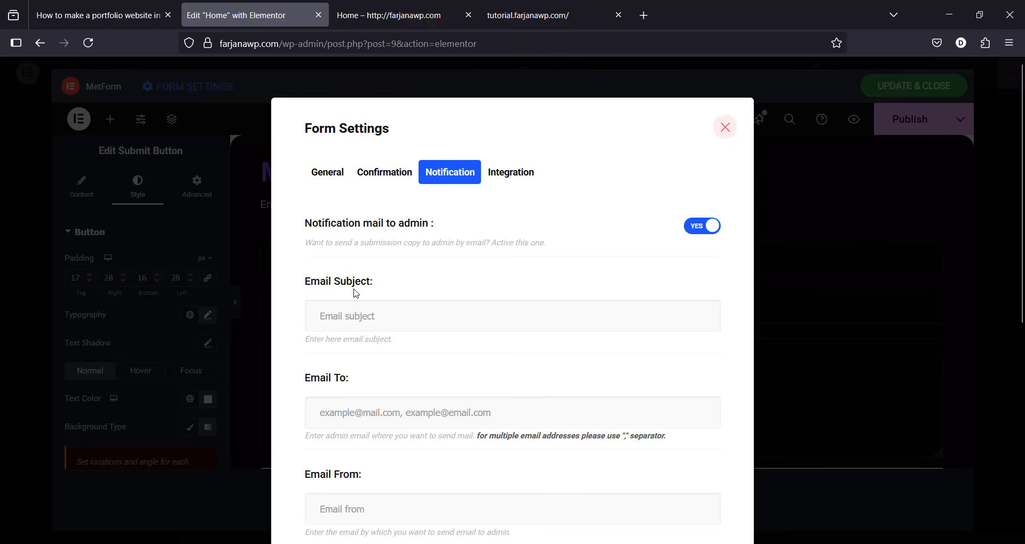
left_click(370, 313)
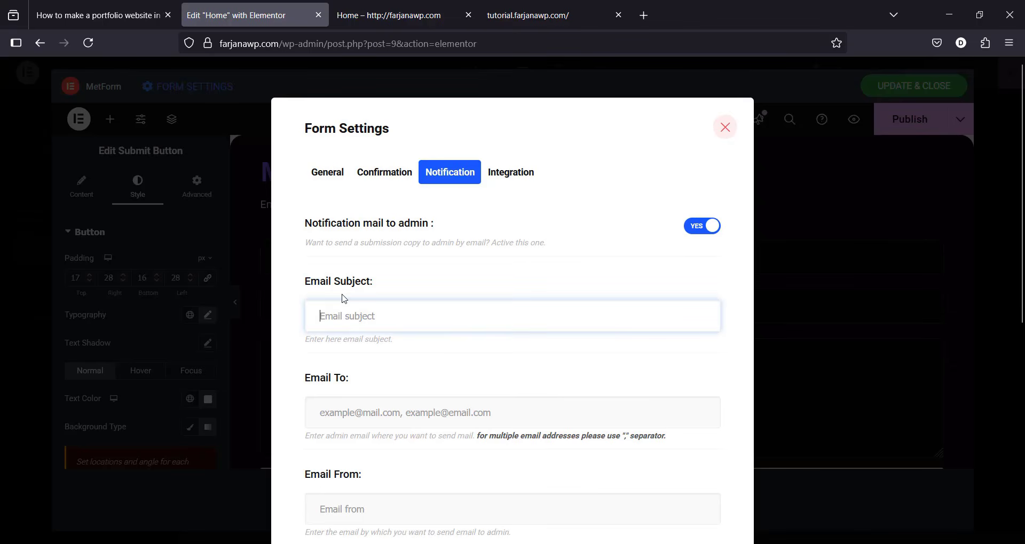
left_click(332, 420)
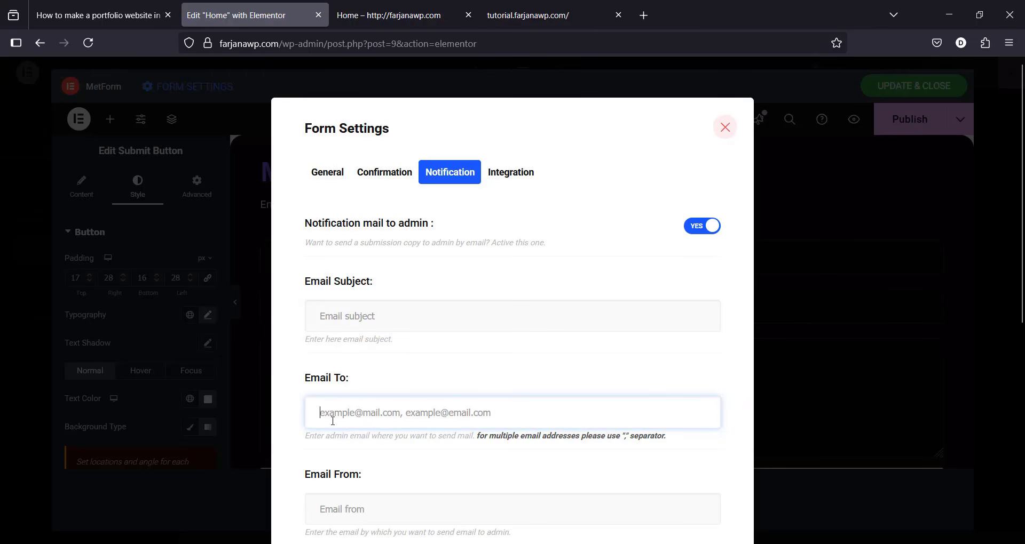
left_click(668, 468)
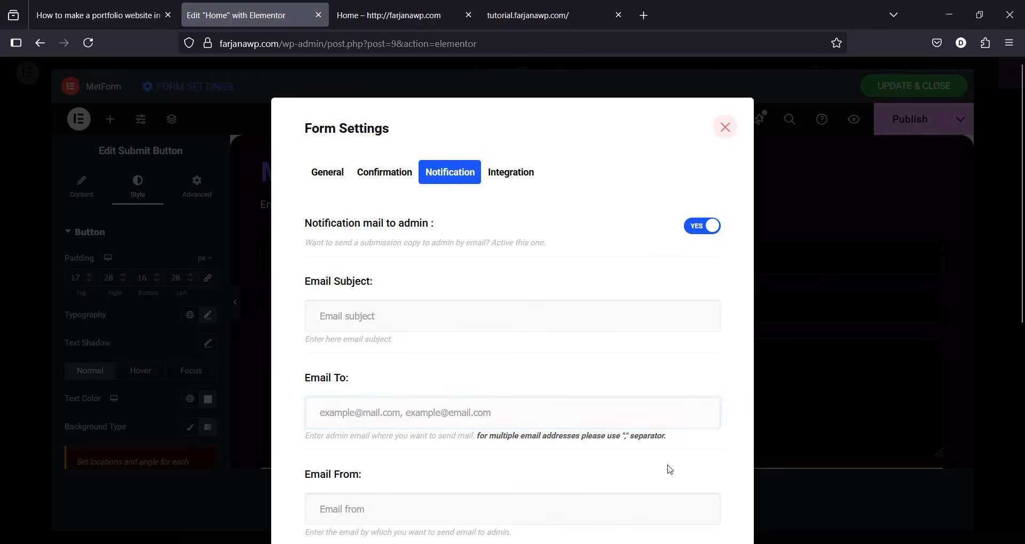
Step: Switch admin notification mail back off and bring up the Integration options
scroll(669, 466, "down", 2)
scroll(668, 466, "down", 5)
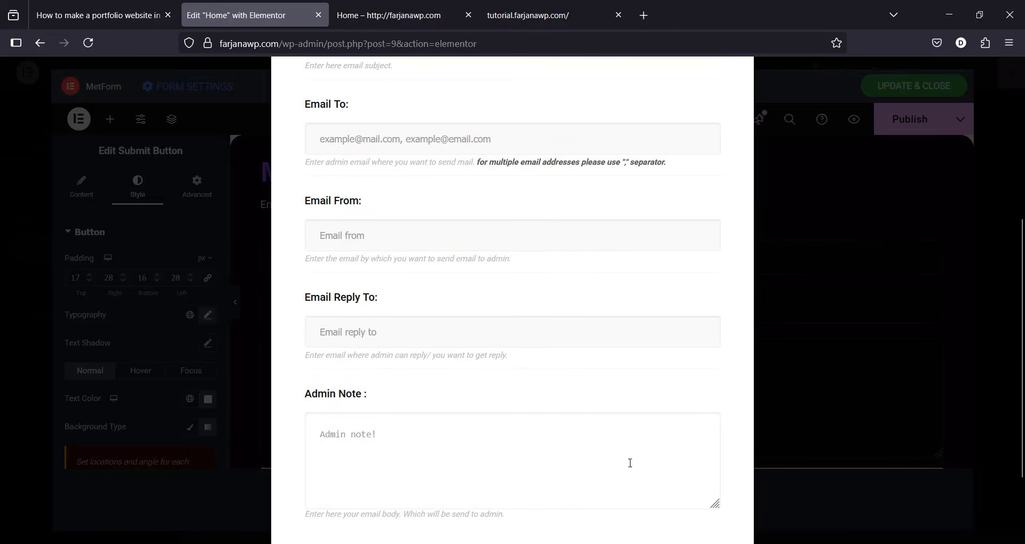
scroll(652, 341, "up", 3)
left_click(701, 226)
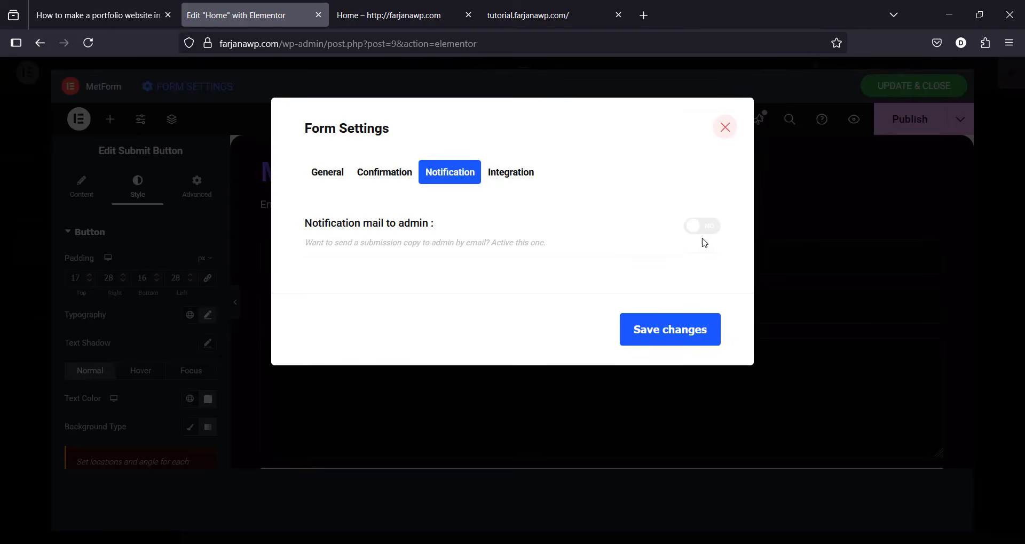
left_click(512, 173)
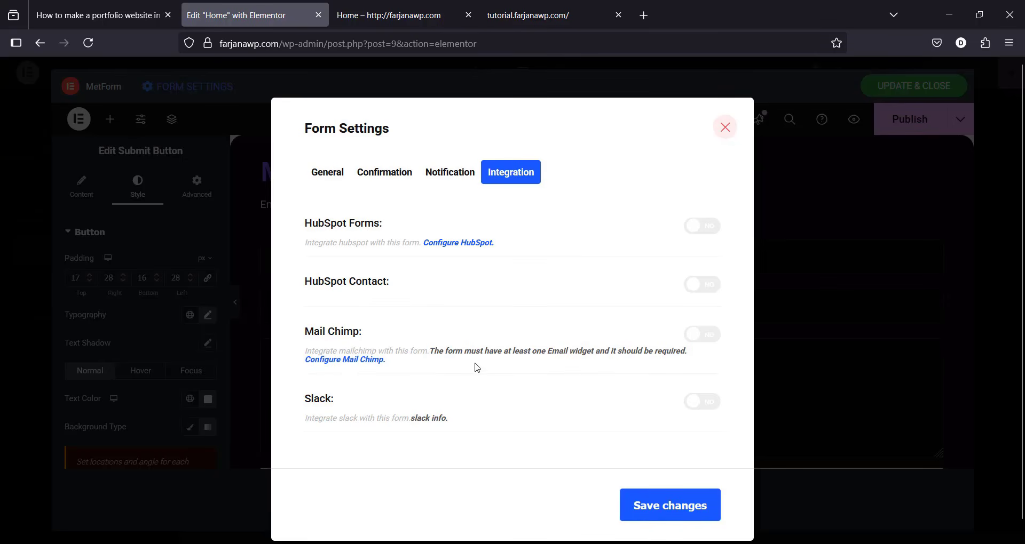
Step: Save and publish the contact form, check its tablet and mobile views, then Update & Close
left_click(662, 513)
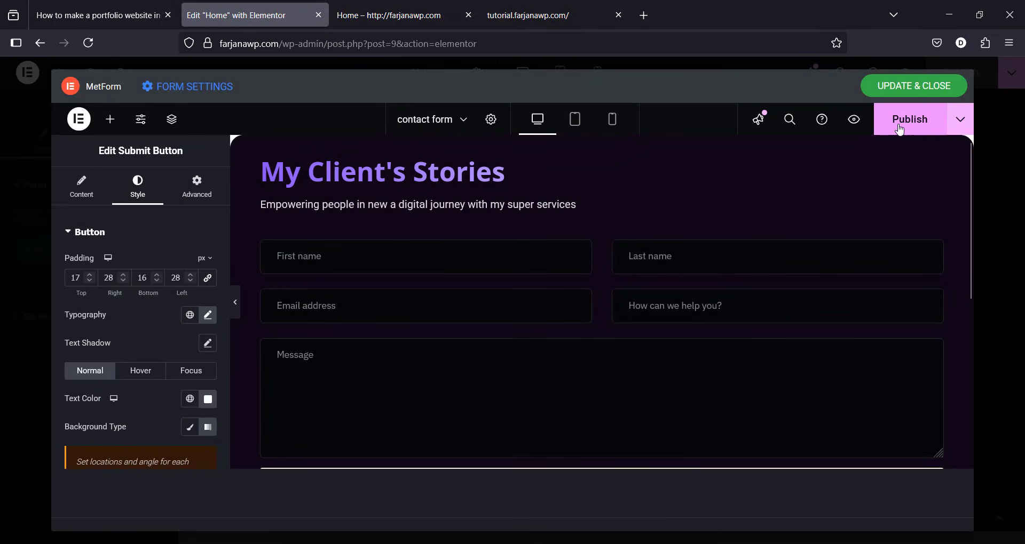
left_click(900, 129)
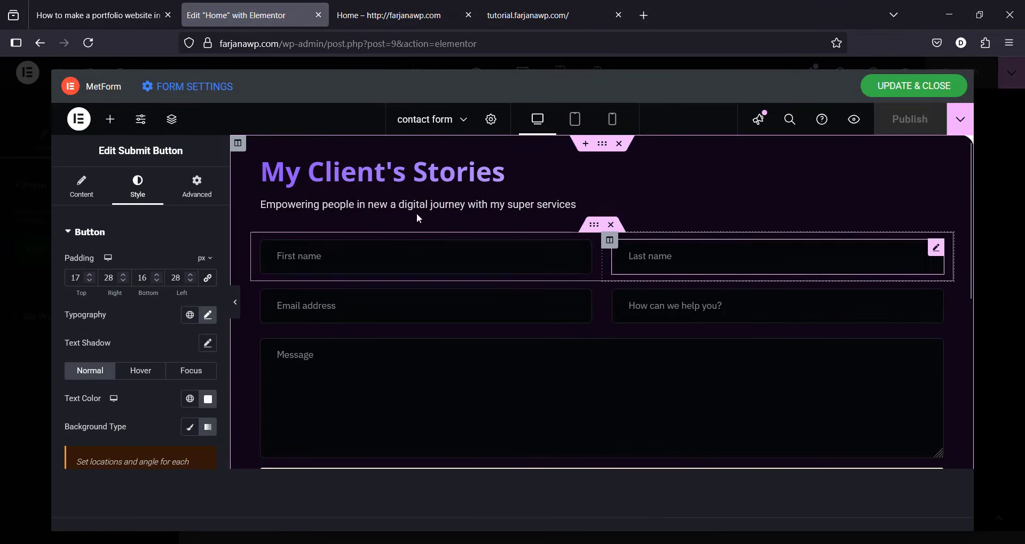
left_click(575, 119)
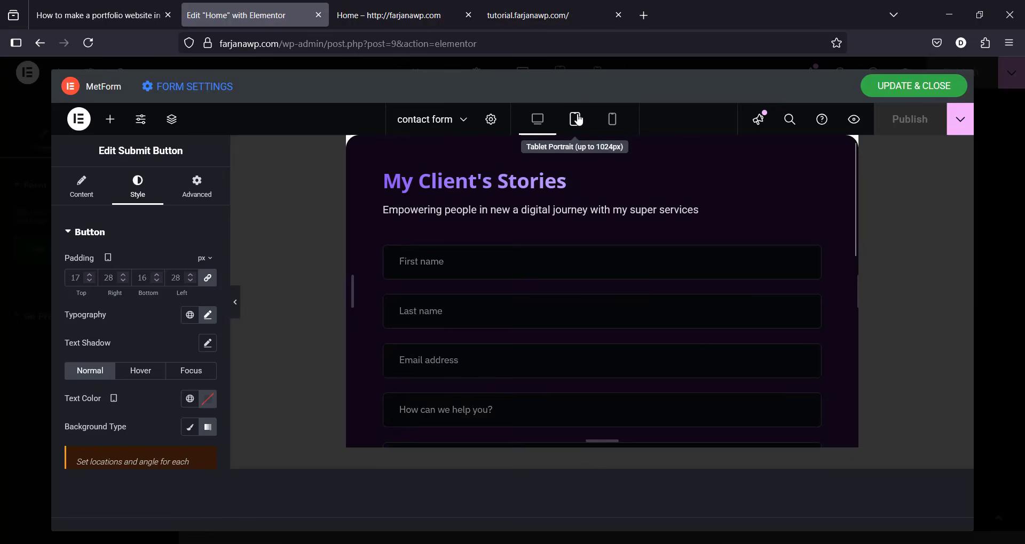
left_click(613, 123)
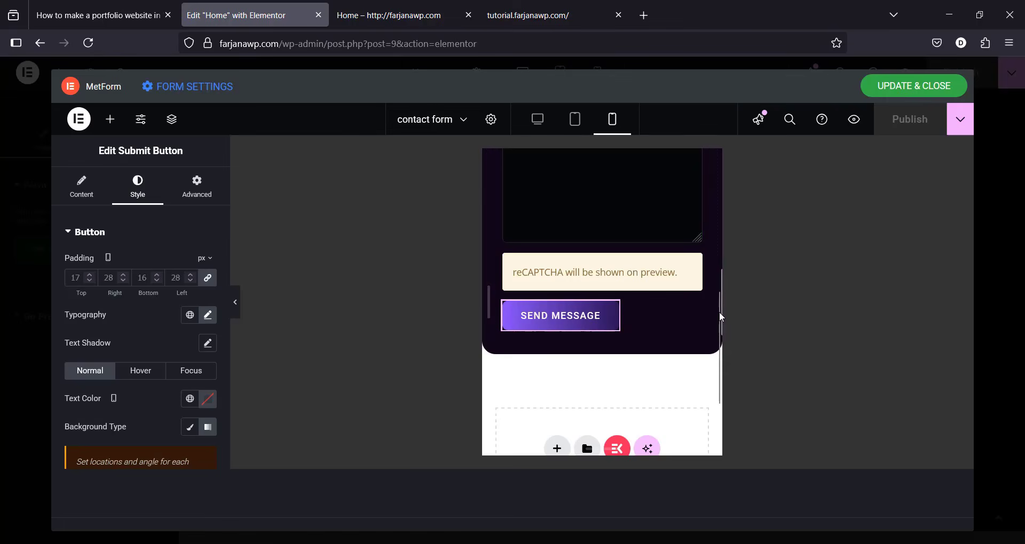
scroll(713, 244, "up", 10)
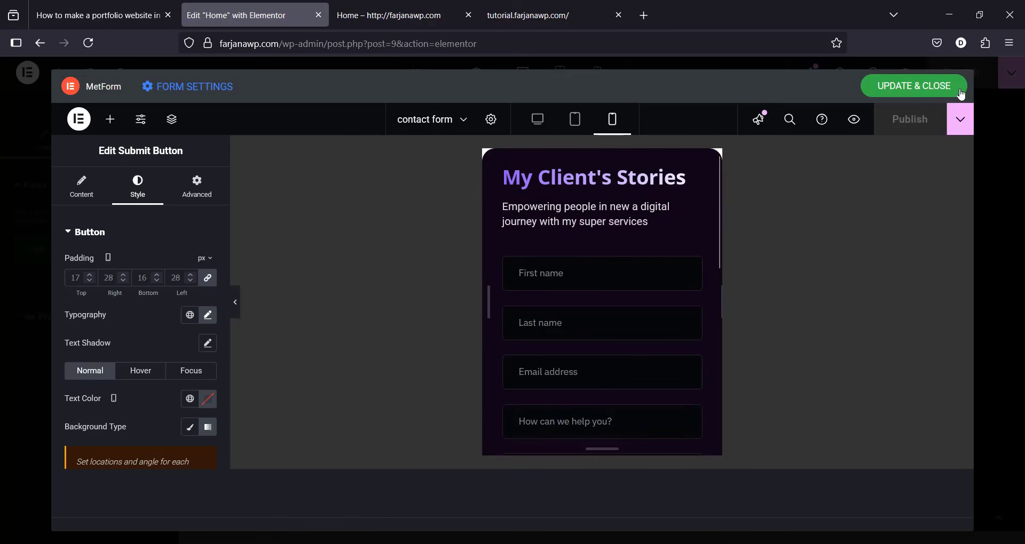
left_click(914, 86)
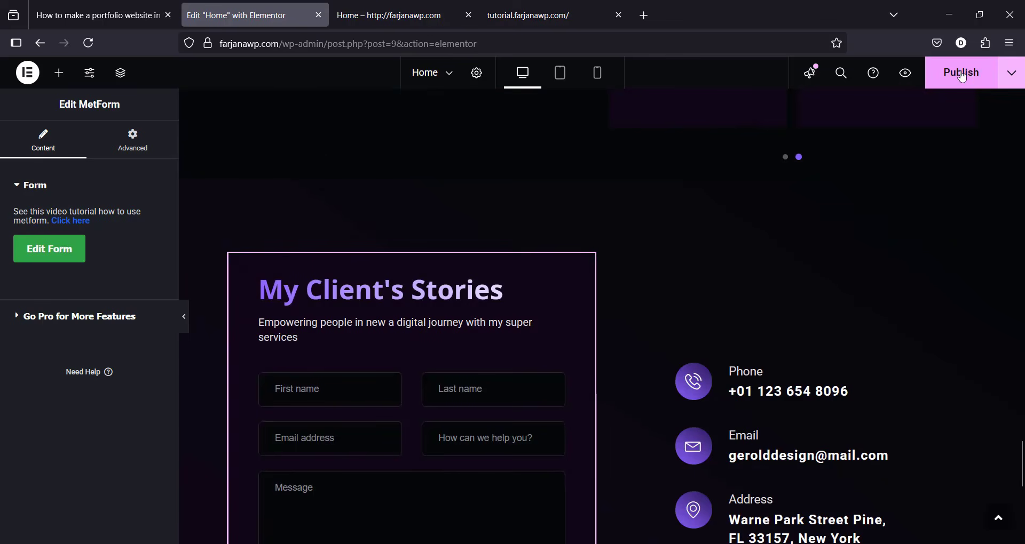
Step: Publish the Home page, scroll through its preview, and open the Menus admin page in a new tab
left_click(963, 76)
left_click(429, 16)
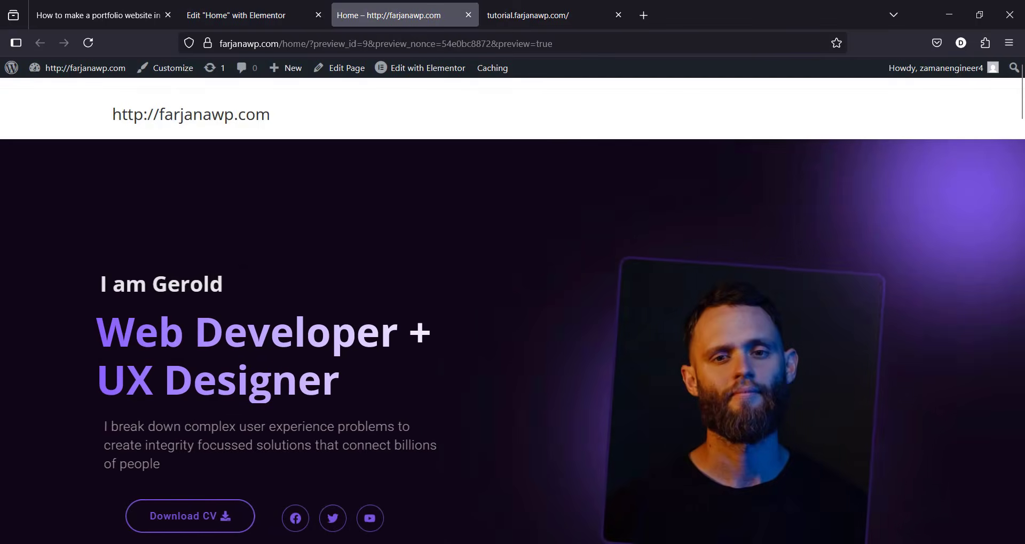
left_click_drag(1020, 115, 1022, 84)
scroll(508, 310, "down", 3)
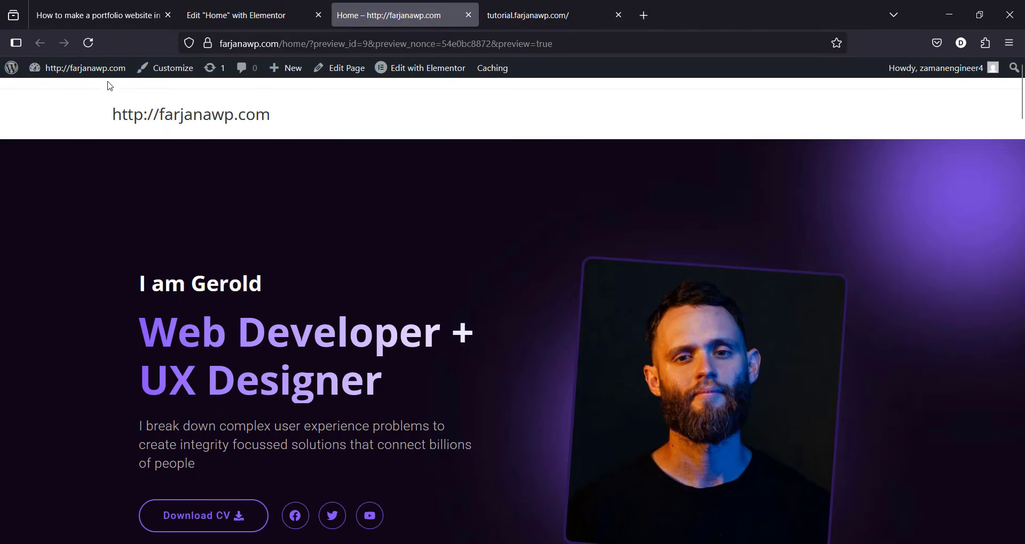
mouse_move(108, 80)
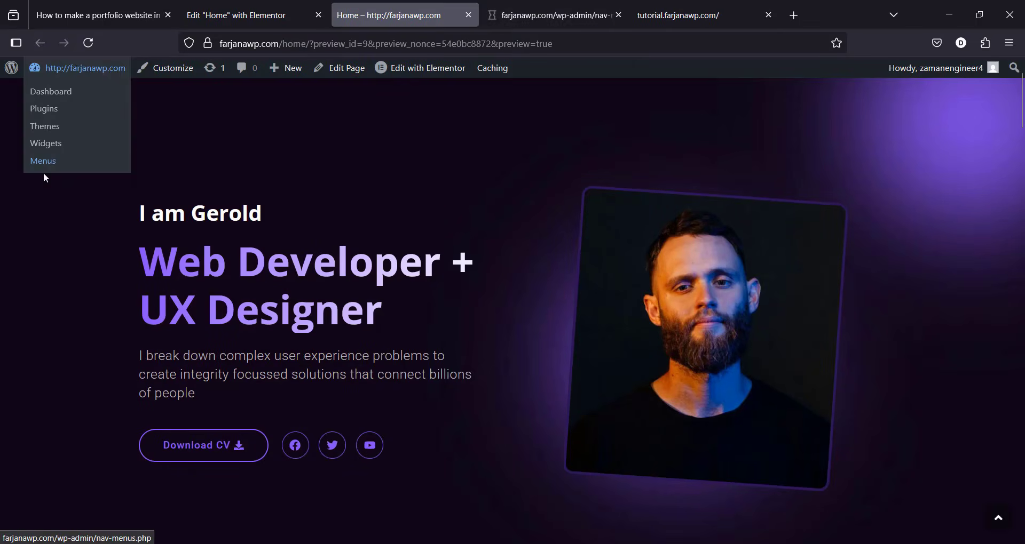
middle_click(43, 170)
Step: Create 'Main menu' assigned to the Top Bar and Main locations, then view the reference site's navigation
left_click(579, 7)
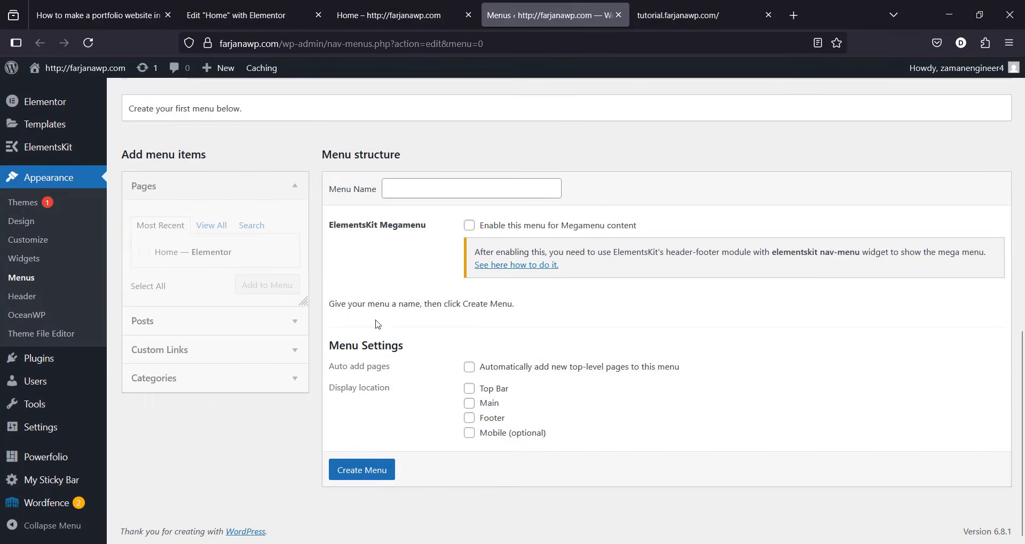
left_click(441, 192)
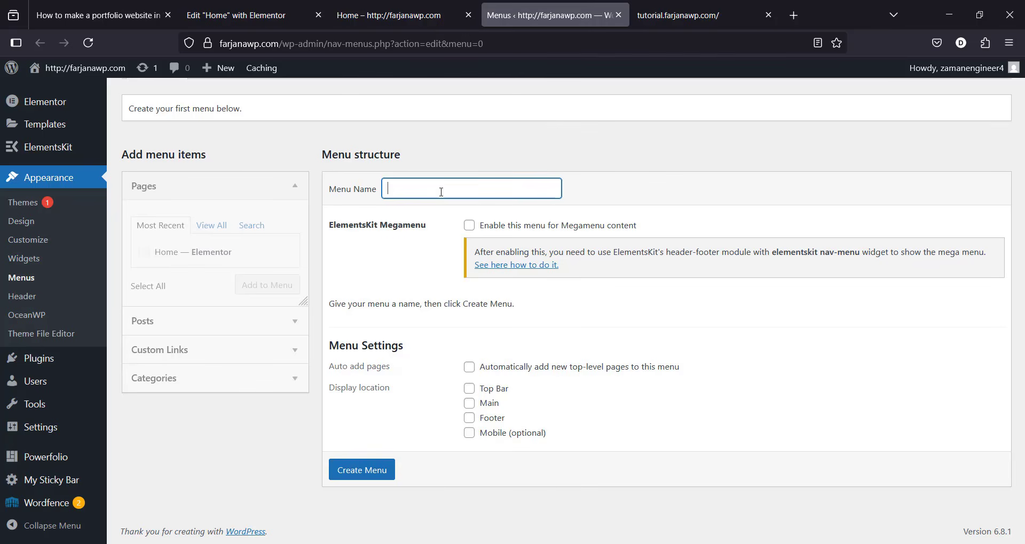
type("Main")
left_click(421, 205)
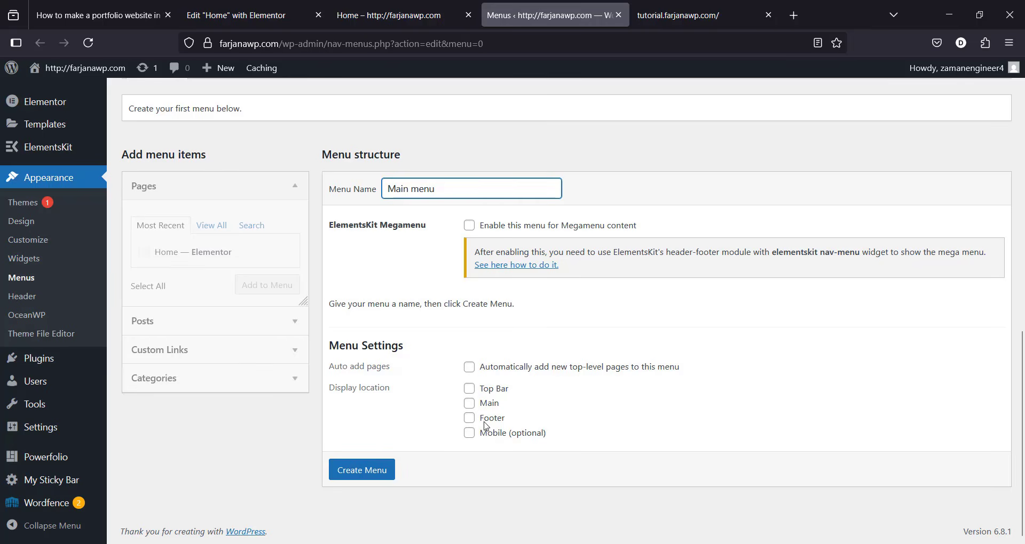
left_click(469, 389)
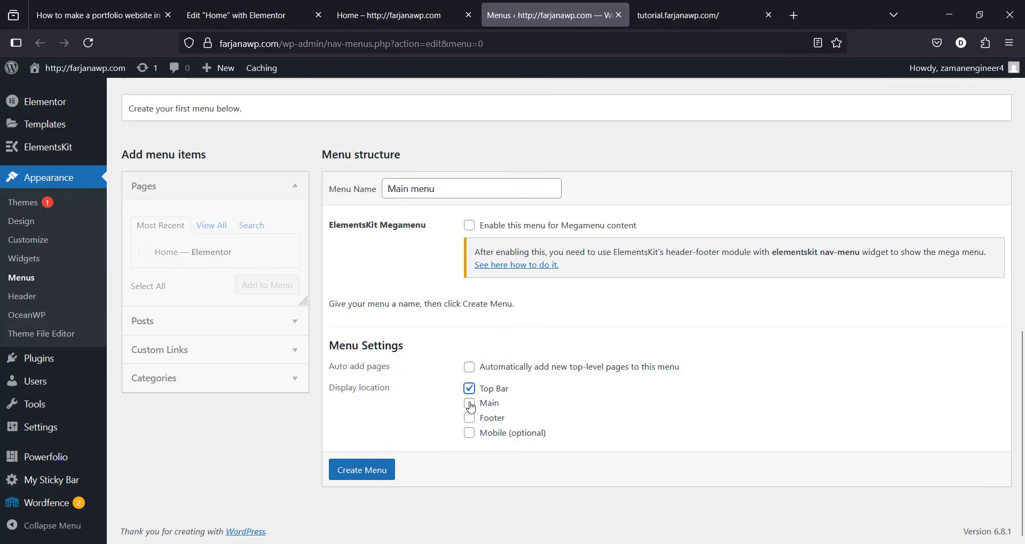
left_click(469, 403)
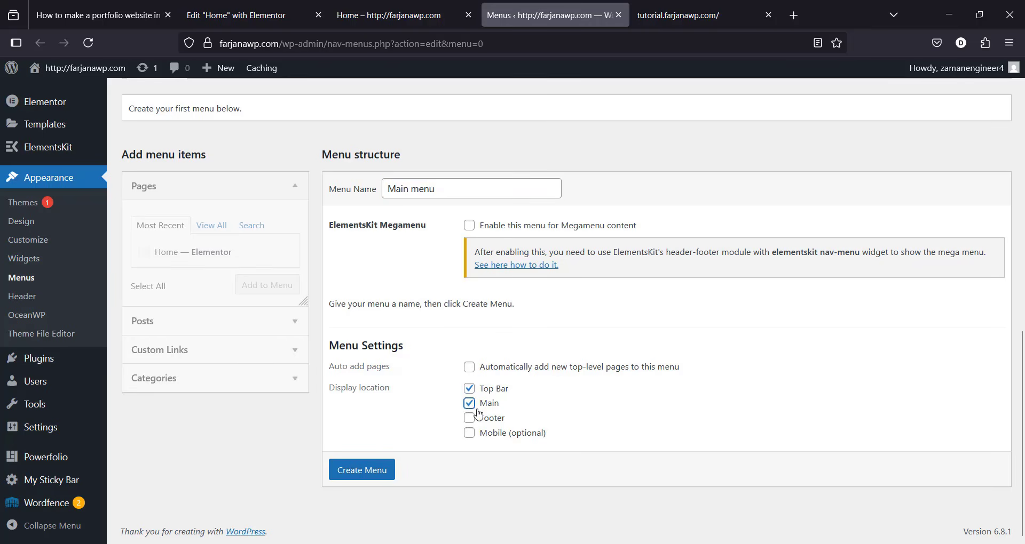
left_click(375, 473)
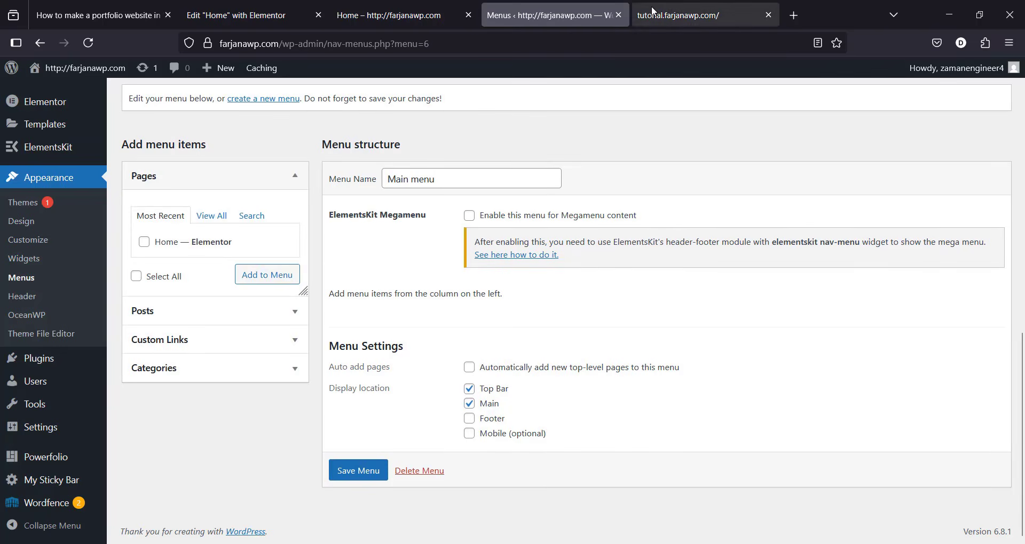
left_click(652, 13)
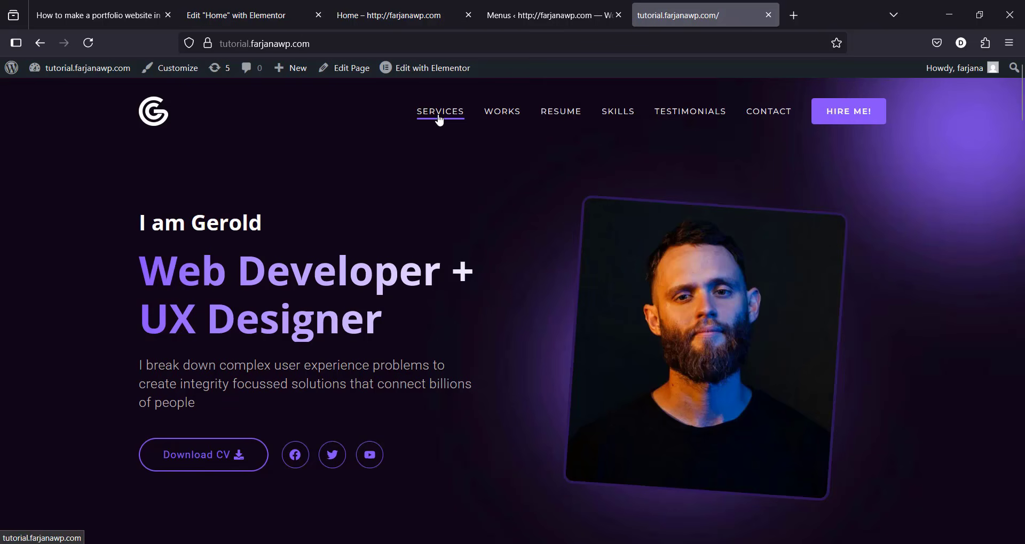
Step: Add a custom link labelled Services pointing to #services to Main menu and save it
left_click(518, 20)
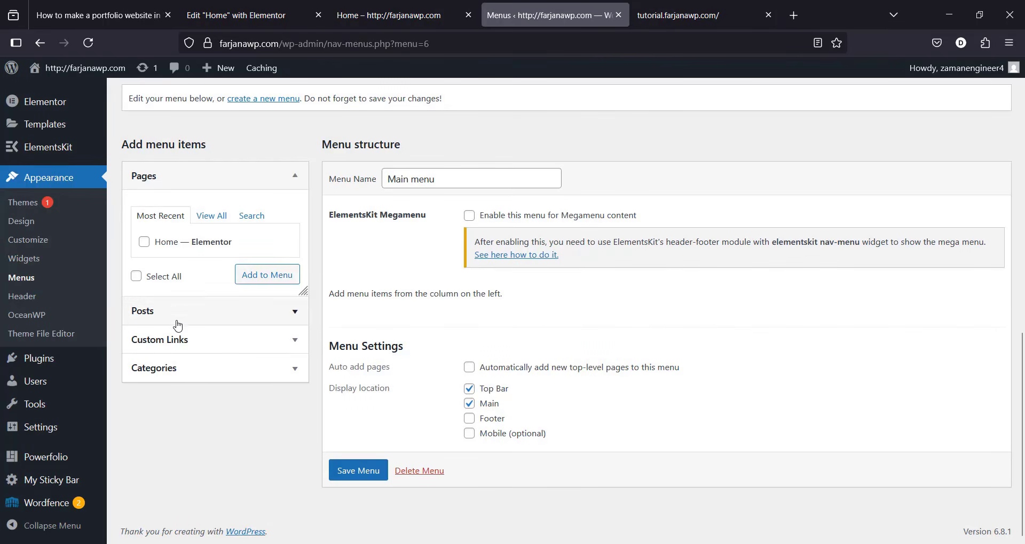
left_click(187, 346)
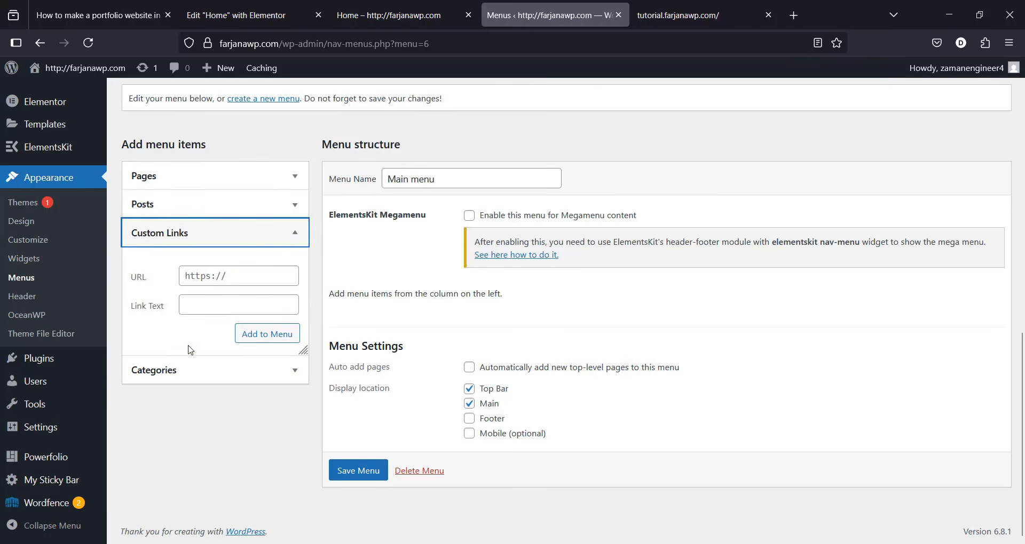
left_click(200, 305)
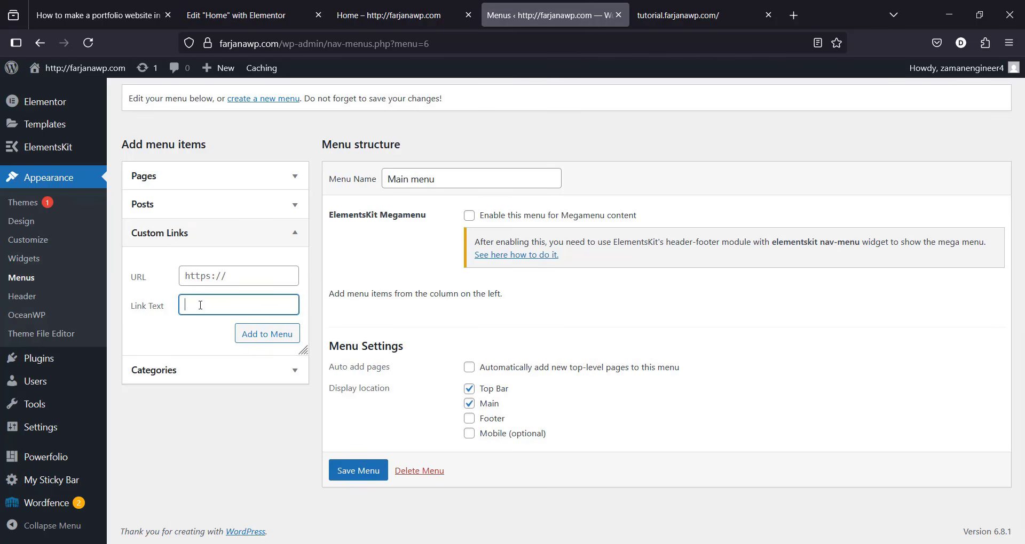
type("Services")
double_click(211, 307)
left_click(222, 278)
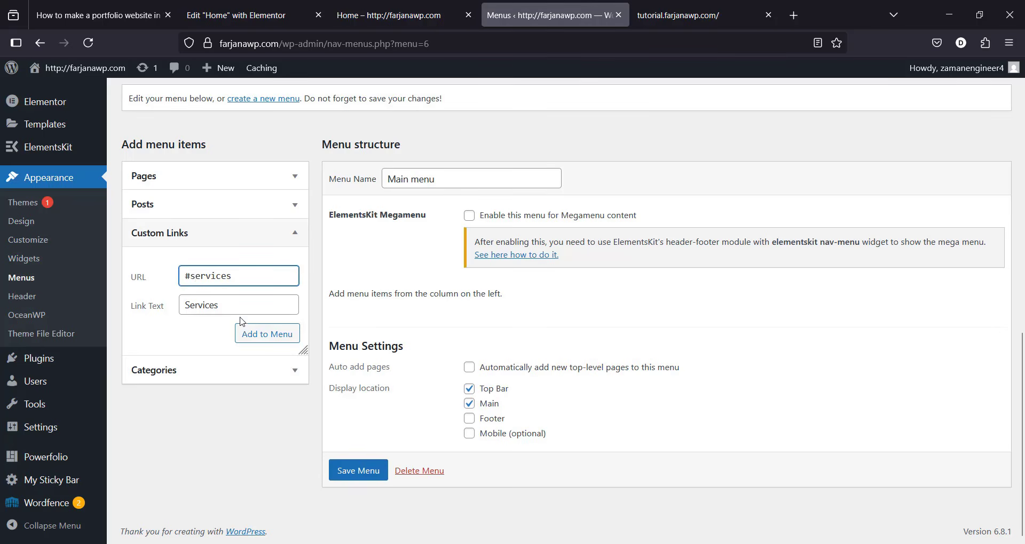
left_click(257, 336)
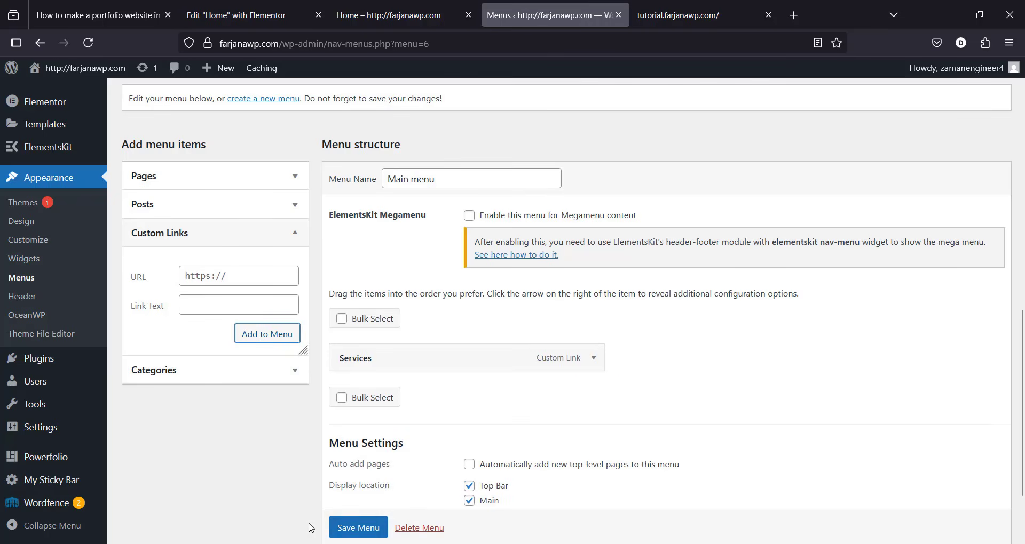
left_click(348, 530)
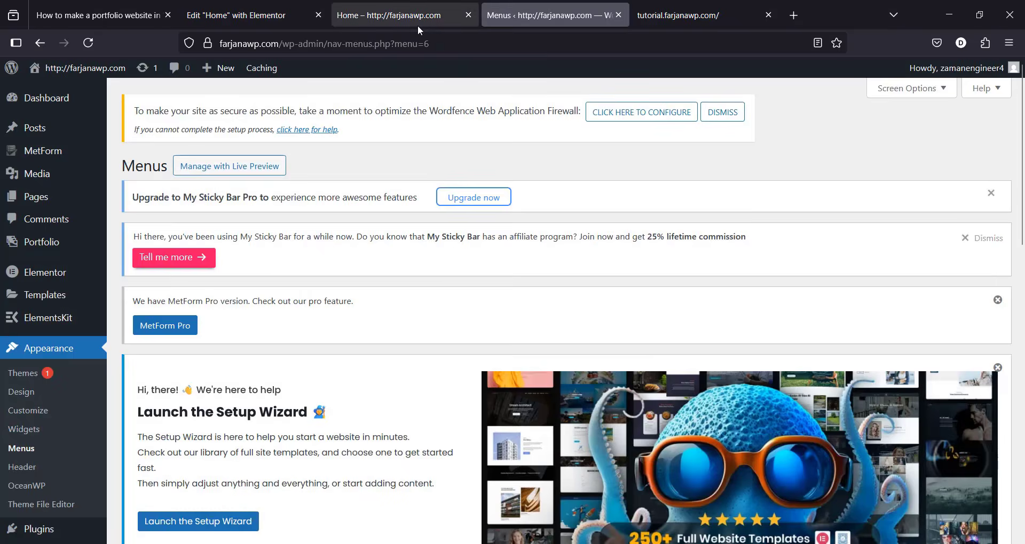
Step: Reload the Home preview, confirm Services jumps to My Quality Services, then return to Elementor
left_click(418, 21)
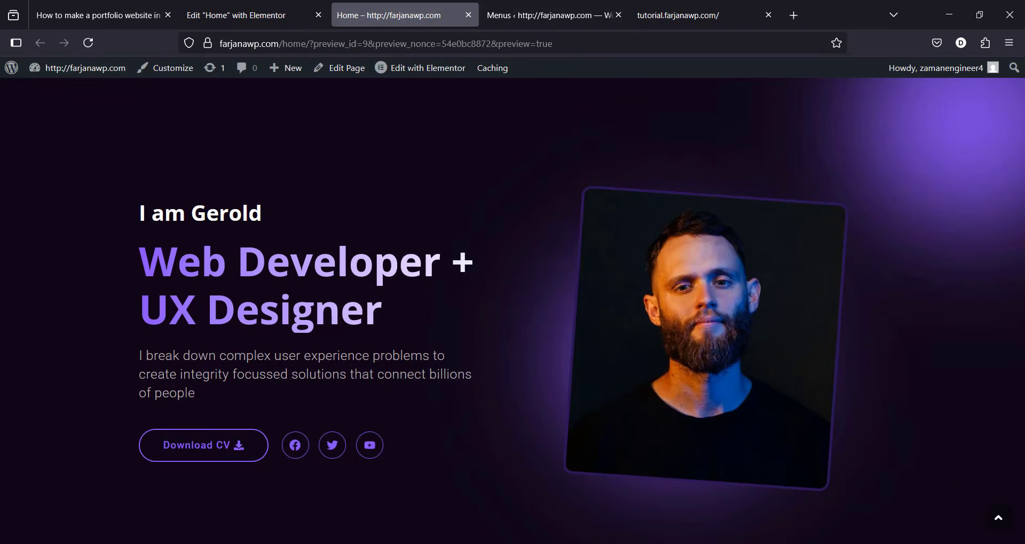
left_click(87, 39)
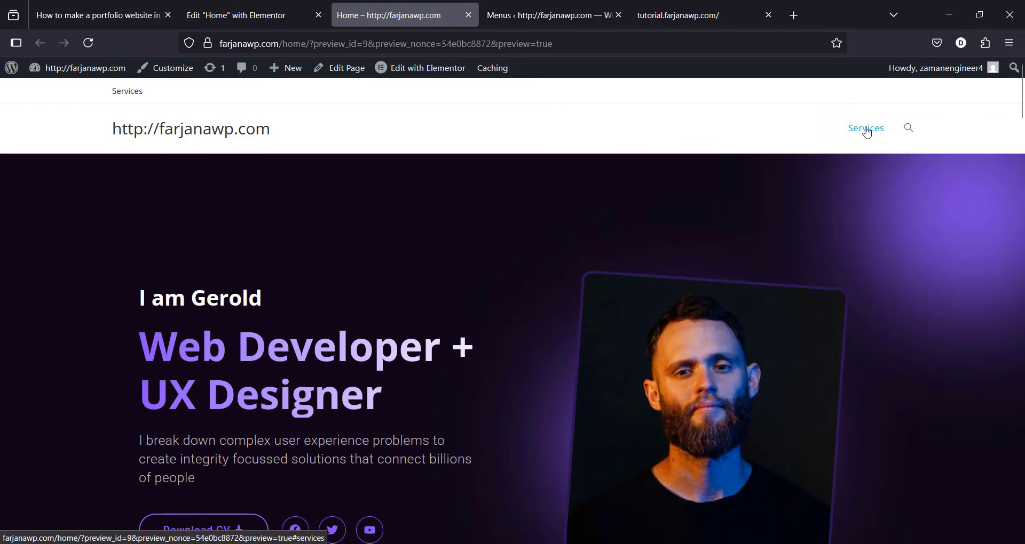
left_click(866, 132)
scroll(1021, 176, "down", 10)
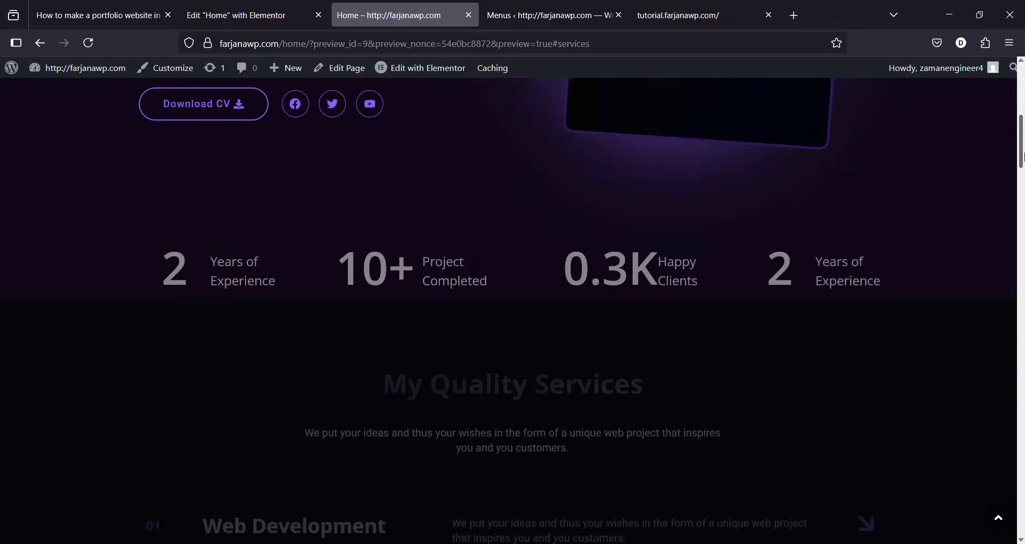
left_click(251, 5)
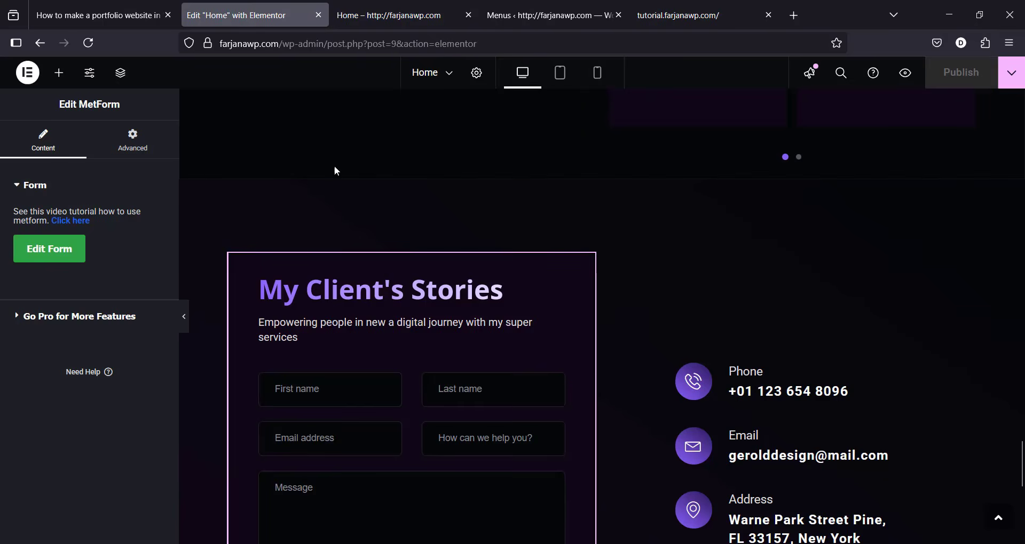
Step: Select the My Quality Services section and open its Advanced settings
left_click_drag(1021, 463, 1020, 116)
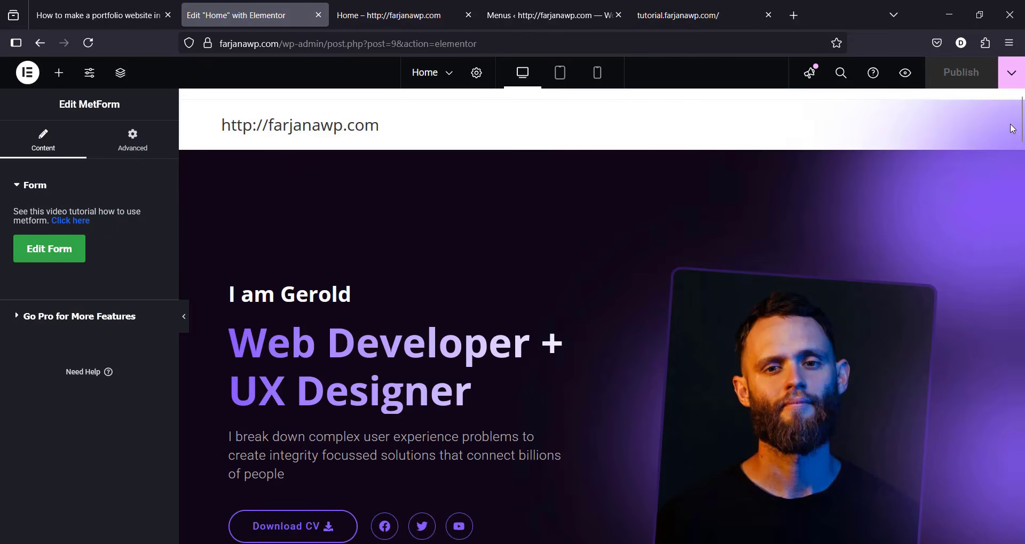
scroll(554, 225, "down", 10)
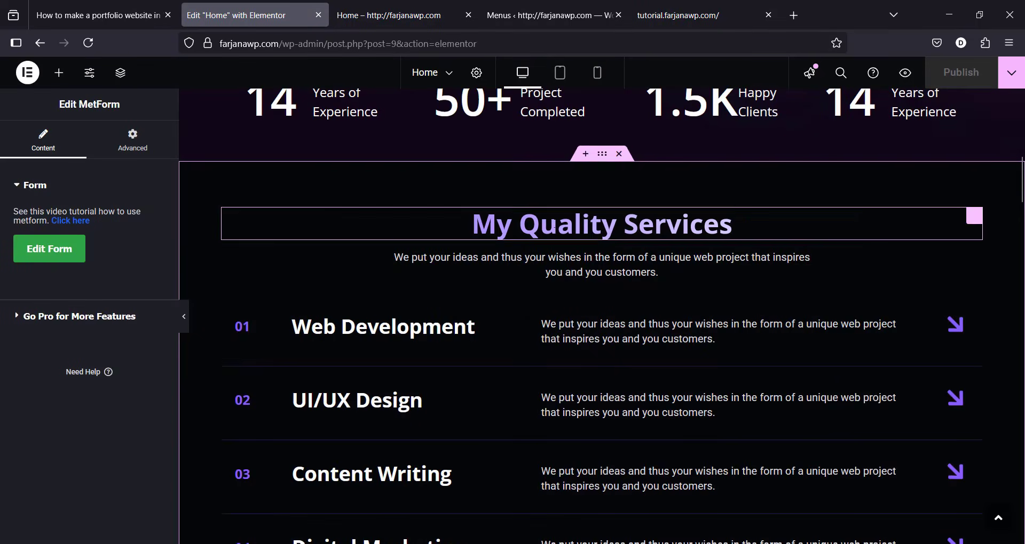
left_click(603, 160)
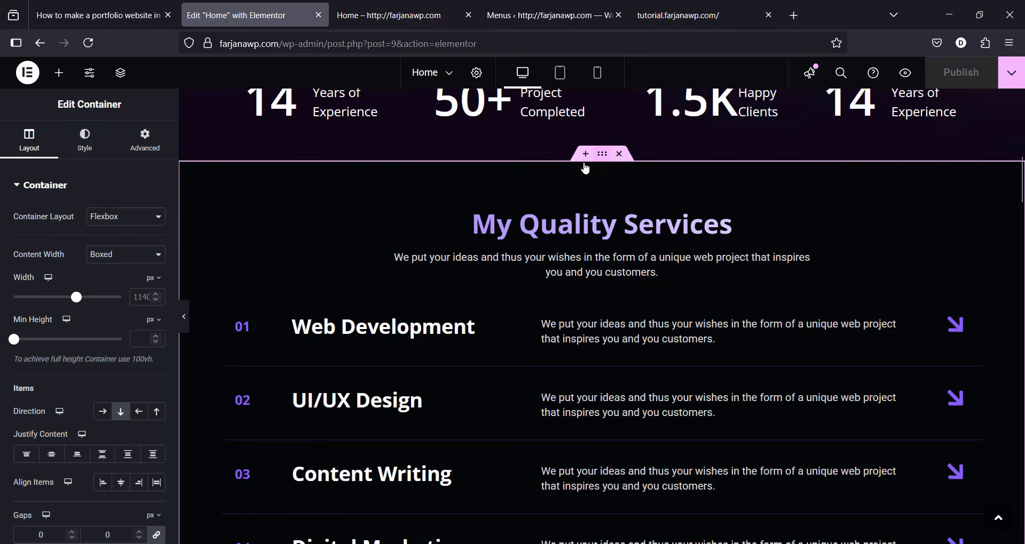
left_click(142, 148)
scroll(22, 490, "down", 3)
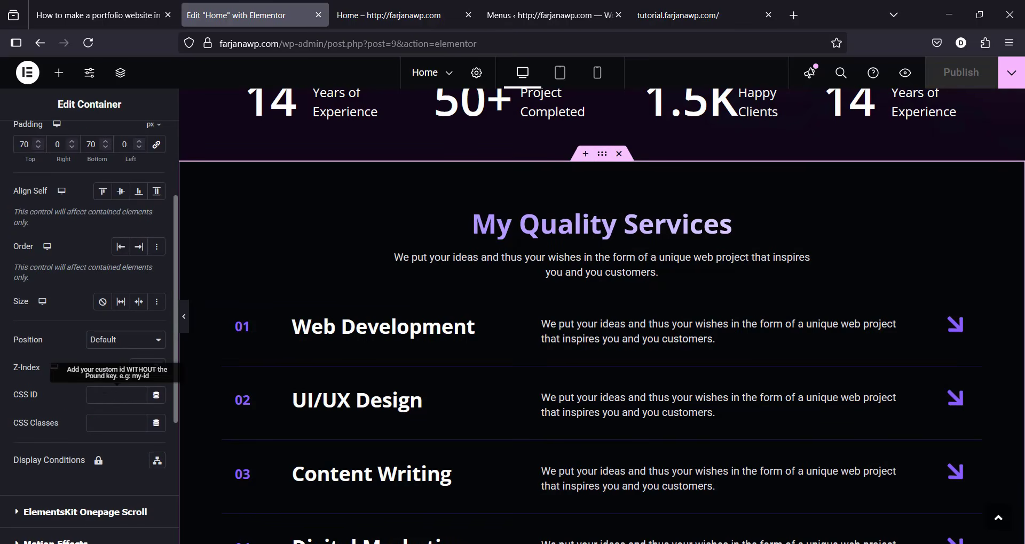
Step: Copy the 'services' anchor name from the Services menu item's URL in the menu editor
left_click(543, 3)
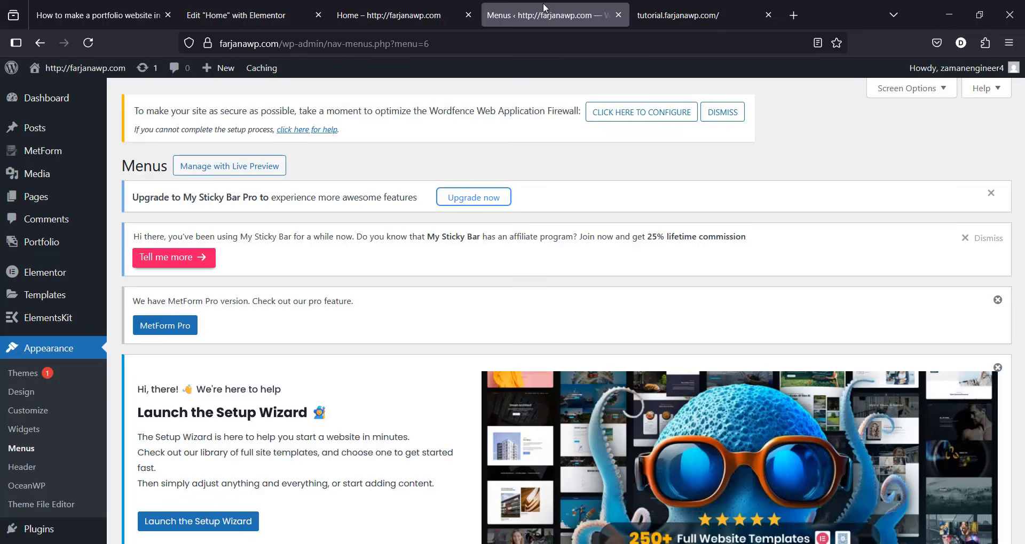
left_click(416, 5)
left_click(543, 15)
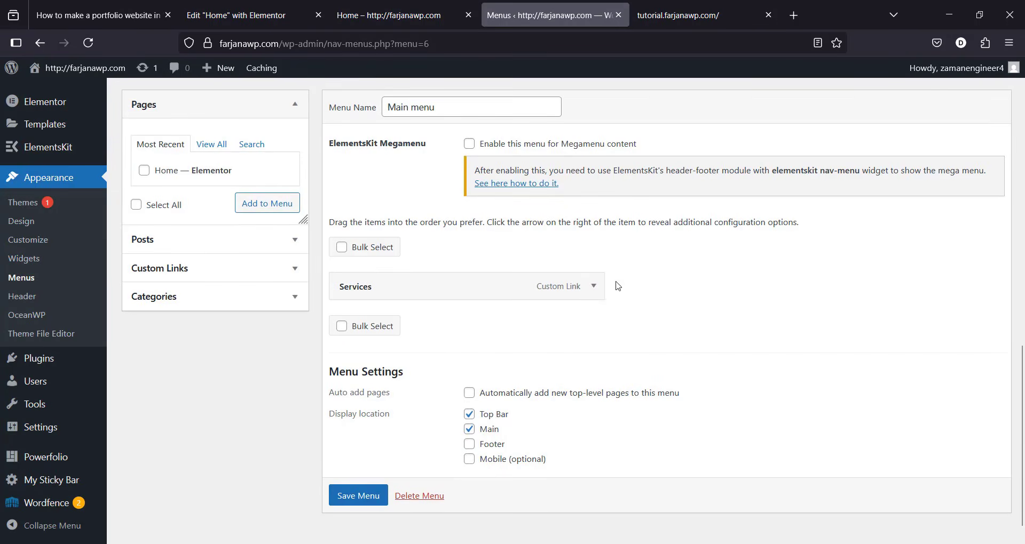
left_click(594, 286)
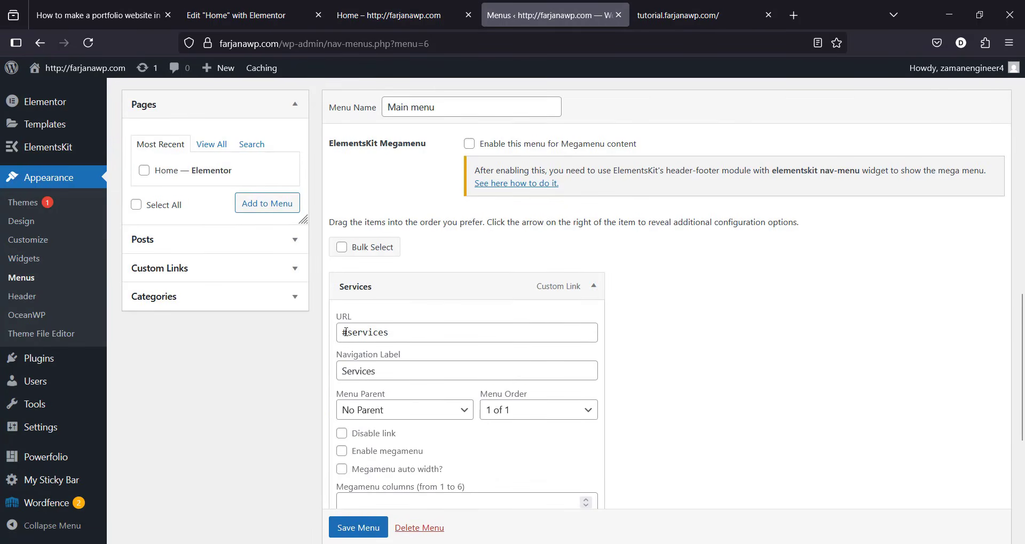
double_click(369, 332)
key("ctrl+c")
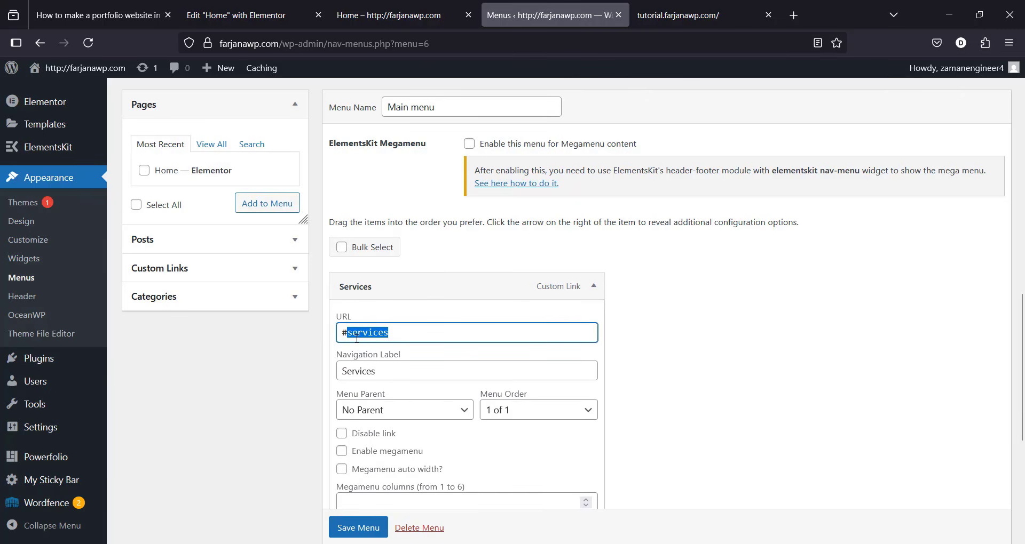
left_click(388, 19)
left_click(246, 15)
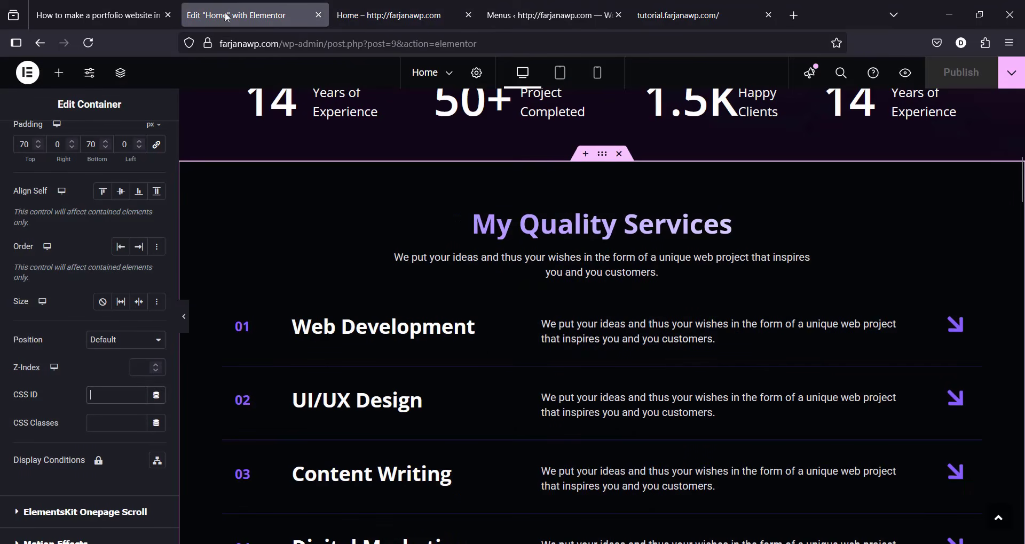
Step: Paste services as the section's CSS ID, publish the page, and open the Home preview
left_click(102, 395)
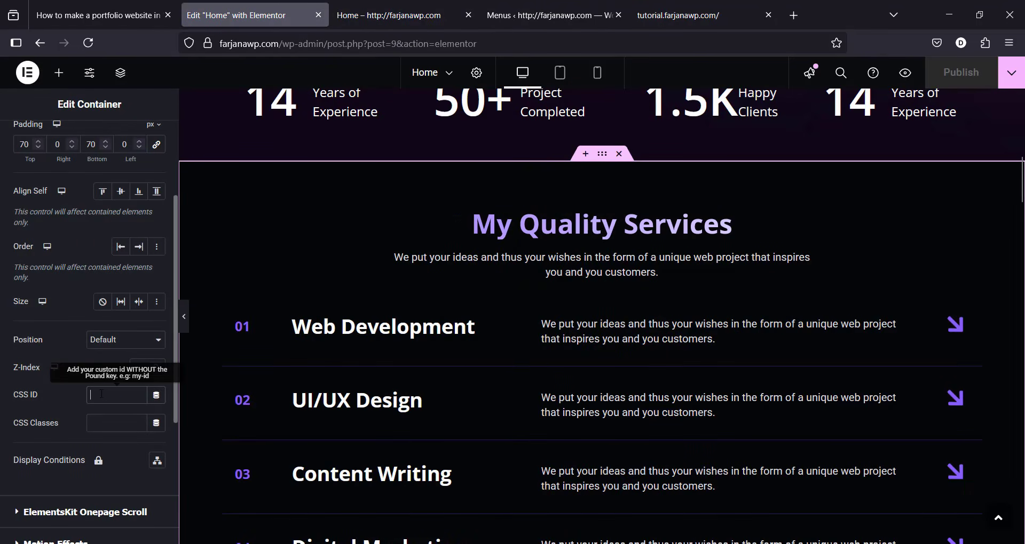
key("ctrl+v")
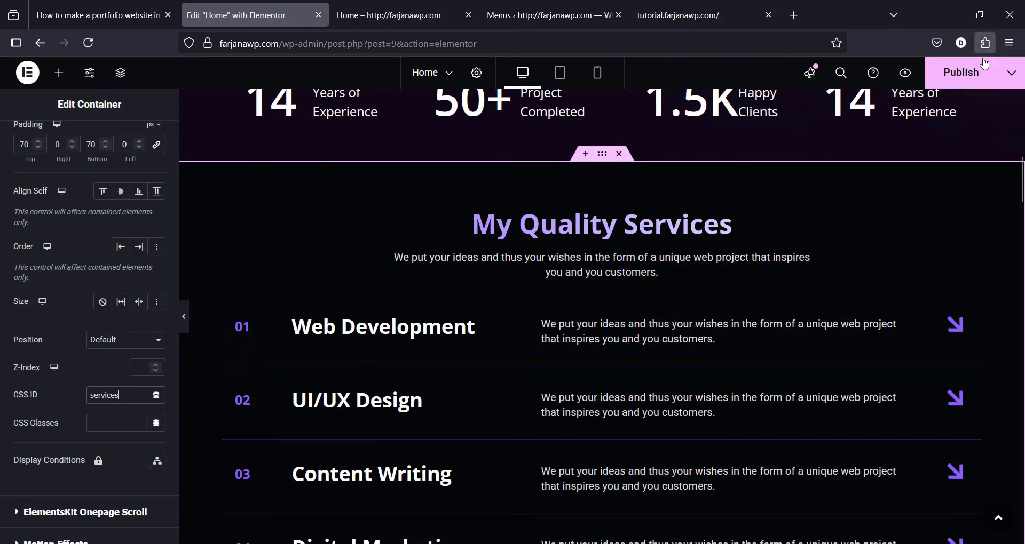
left_click(980, 80)
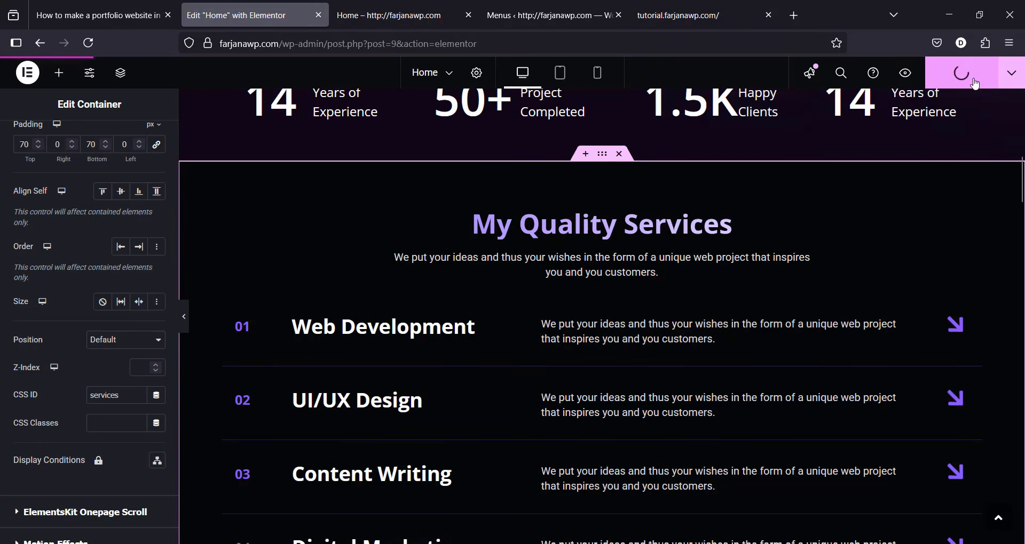
left_click(429, 15)
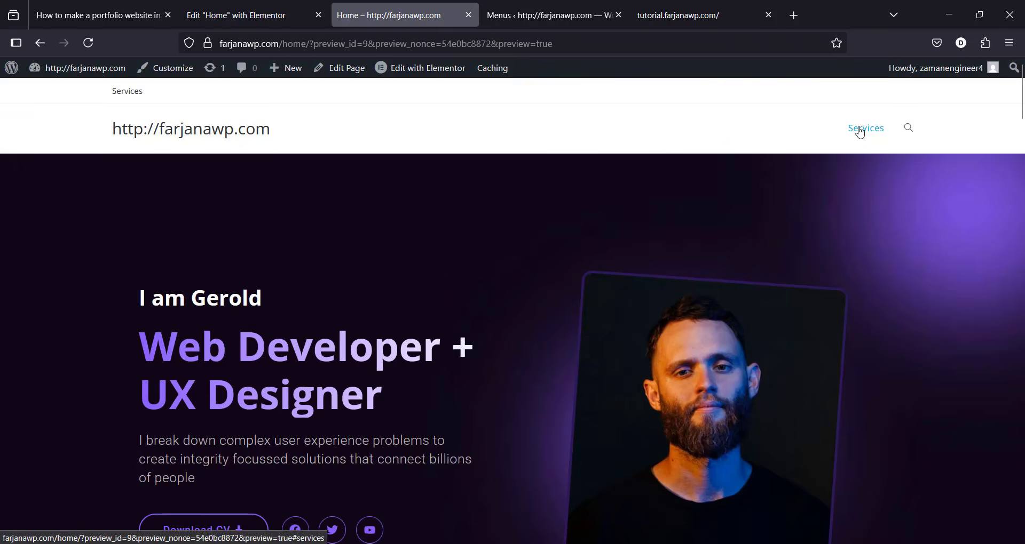
Step: Confirm the Services link jumps to My Quality Services, then glance at the reference site
left_click(860, 132)
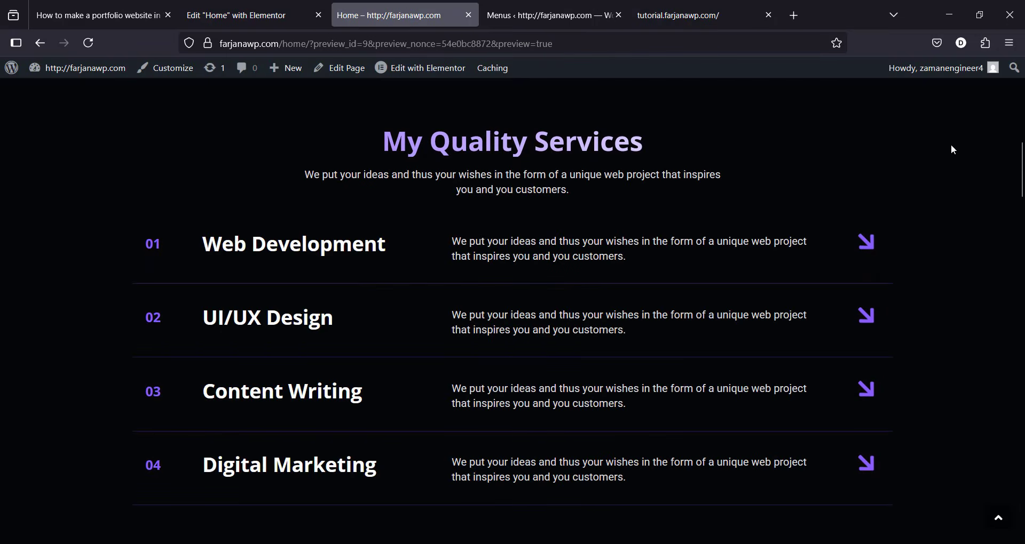
mouse_move(1021, 167)
left_mouse_down()
mouse_move(1021, 247)
mouse_move(1010, 159)
left_mouse_up()
scroll(1010, 159, "up", 15)
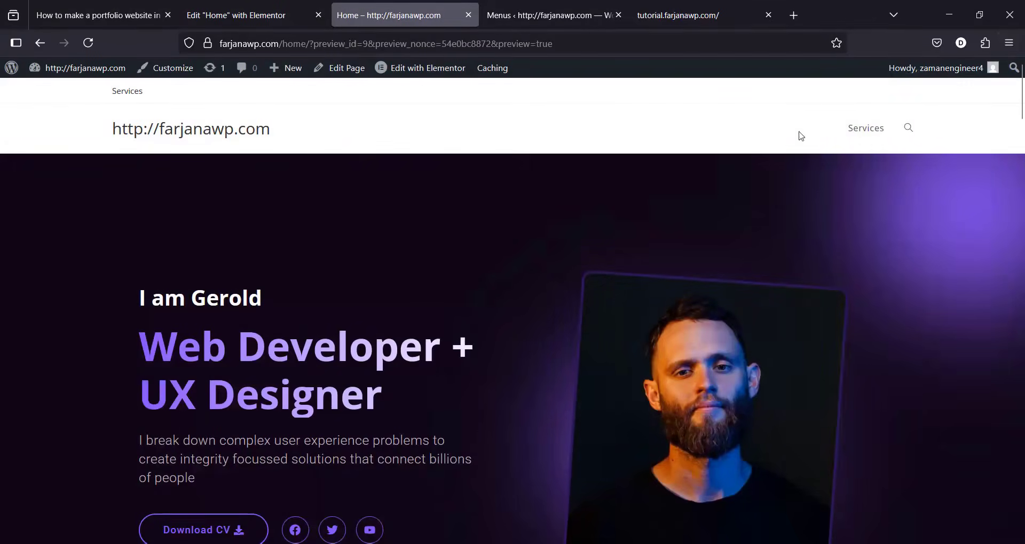
left_click(656, 6)
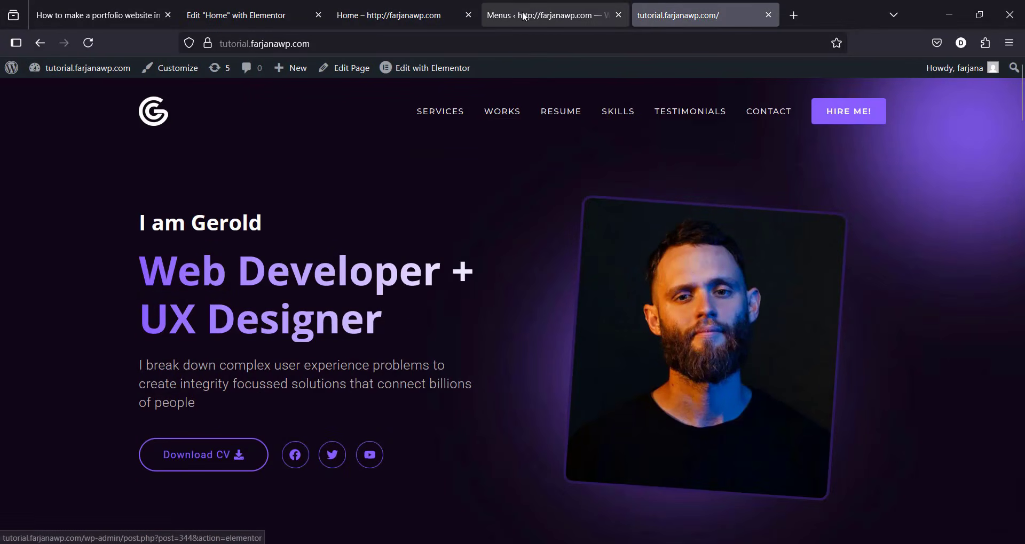
left_click(539, 15)
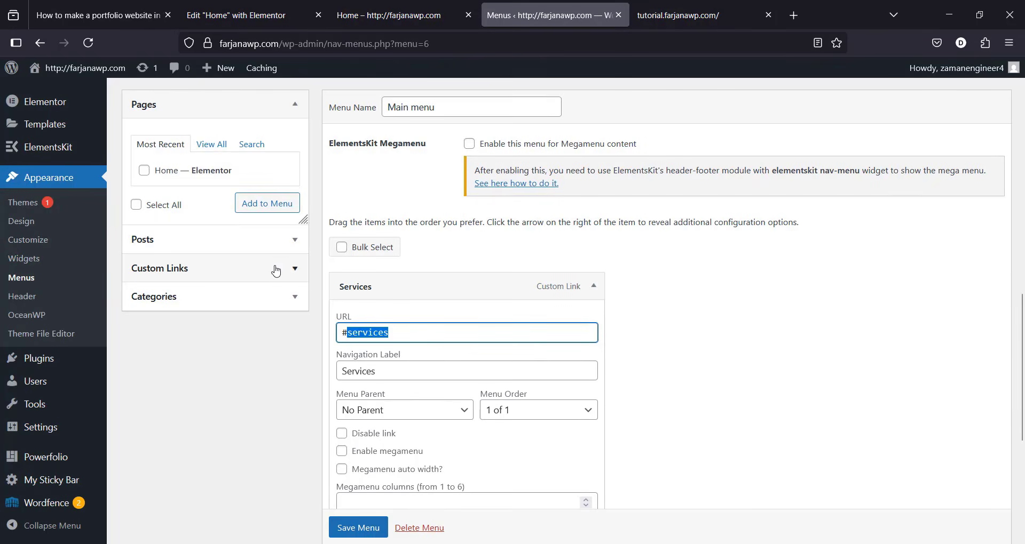
Step: Add a 'Works' custom link with URL #works to the Main menu and save it
left_click(304, 273)
left_click(238, 234)
type("W")
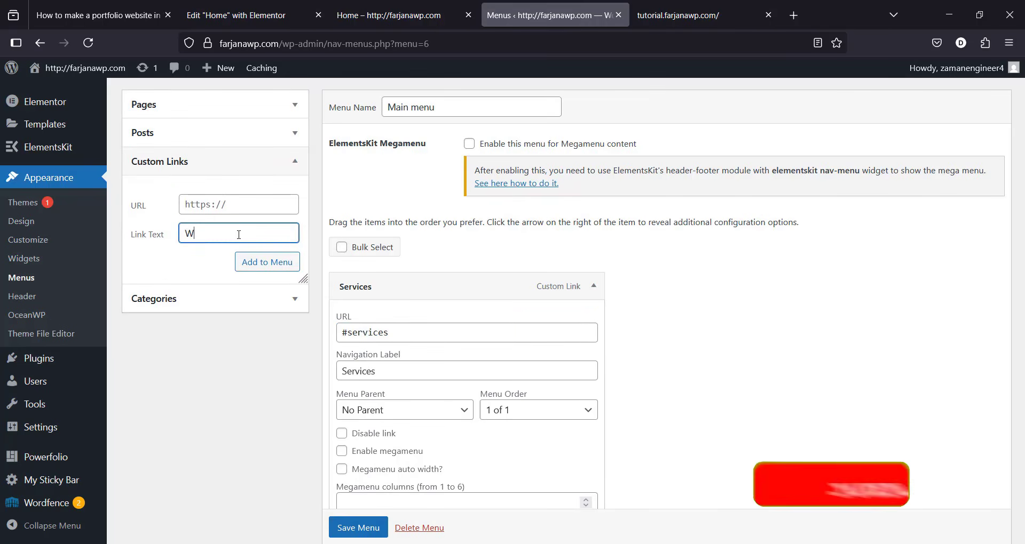
type("orks")
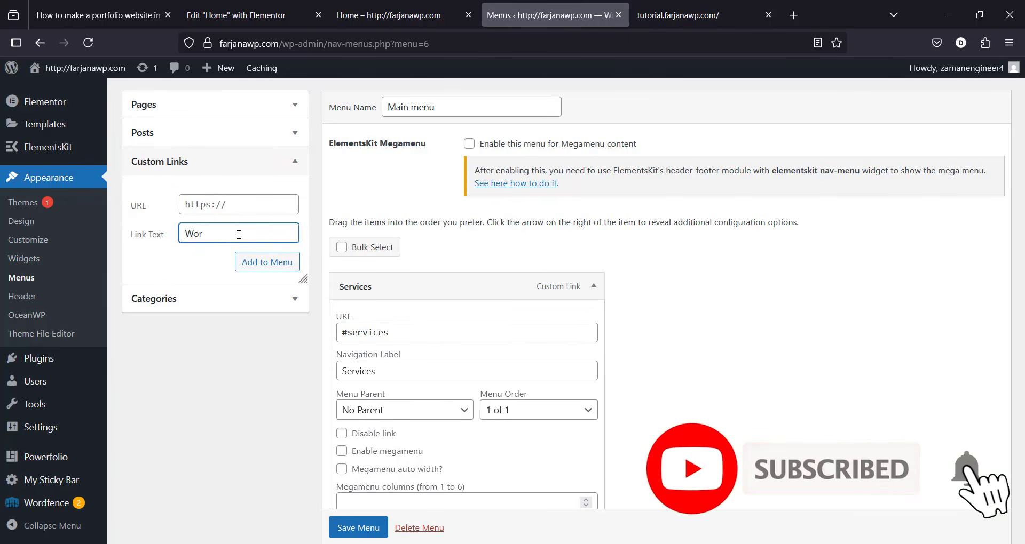
left_click(191, 209)
type("#")
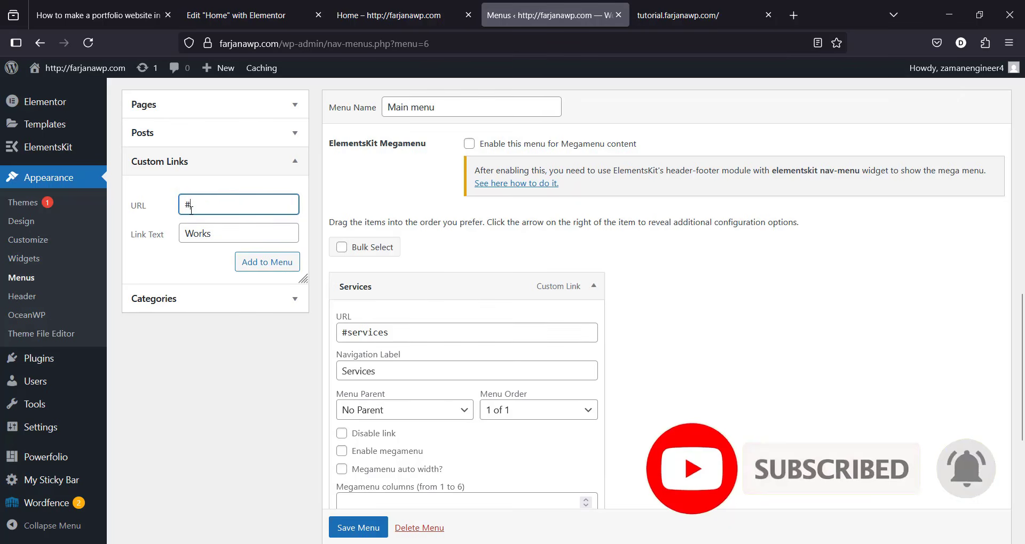
type("works")
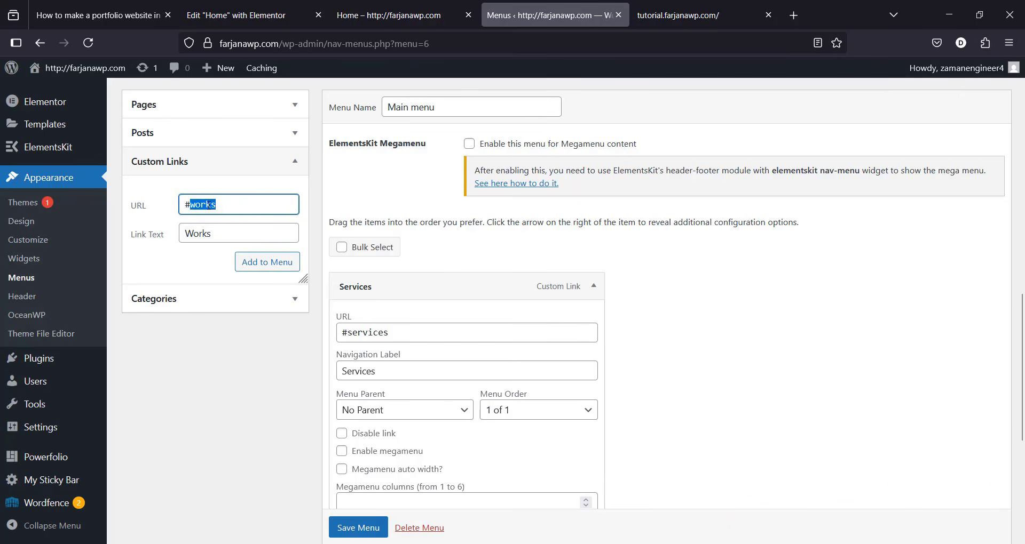
left_click(265, 265)
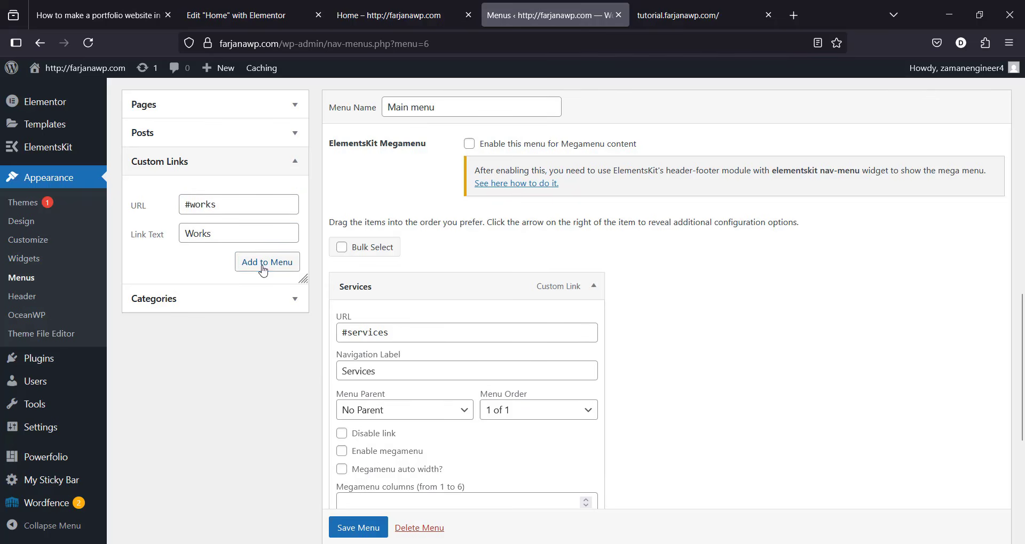
scroll(443, 393, "down", 5)
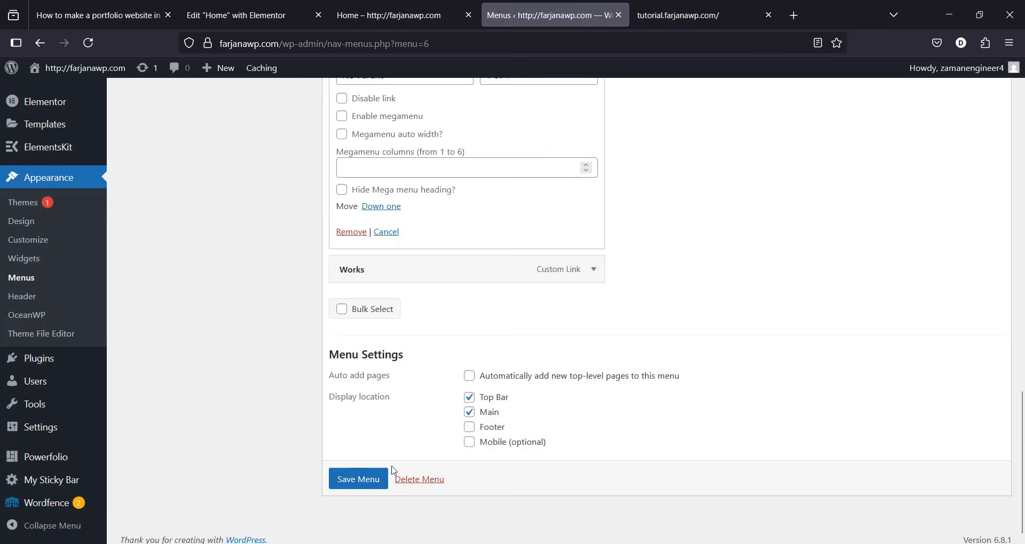
left_click(363, 480)
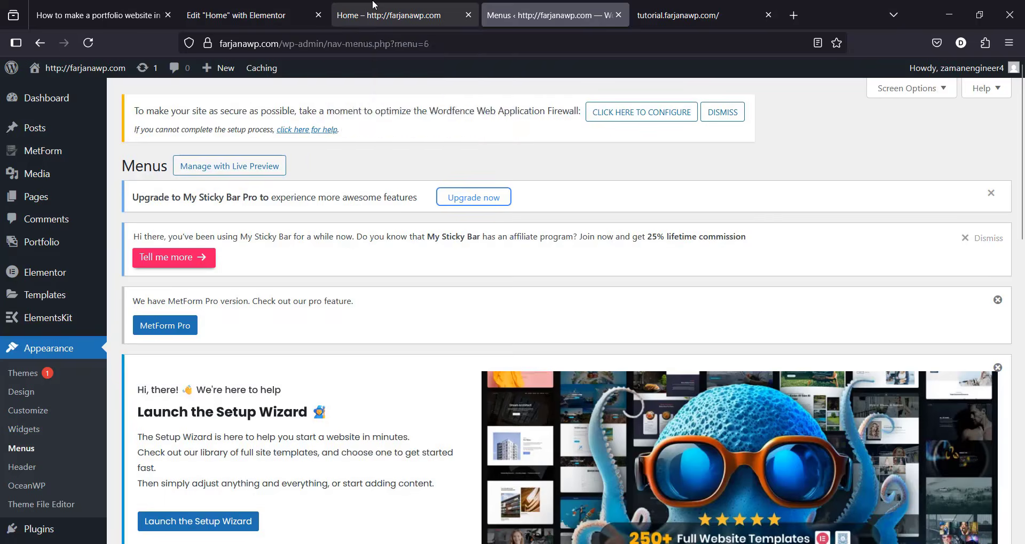
Step: Set the My Recent Works container's CSS ID to 'works' and publish the page
left_click(374, 8)
left_click(267, 7)
scroll(664, 363, "down", 8)
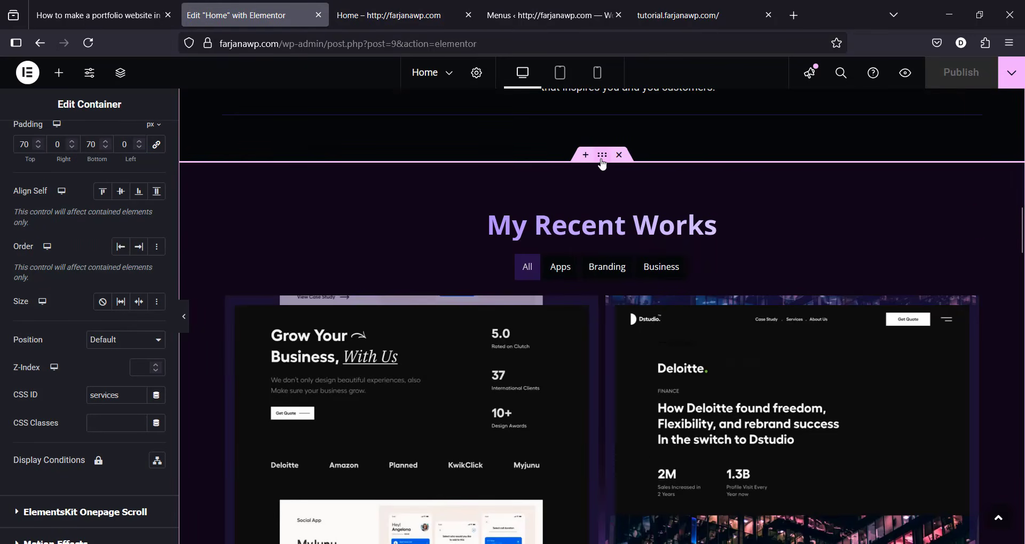
left_click(602, 157)
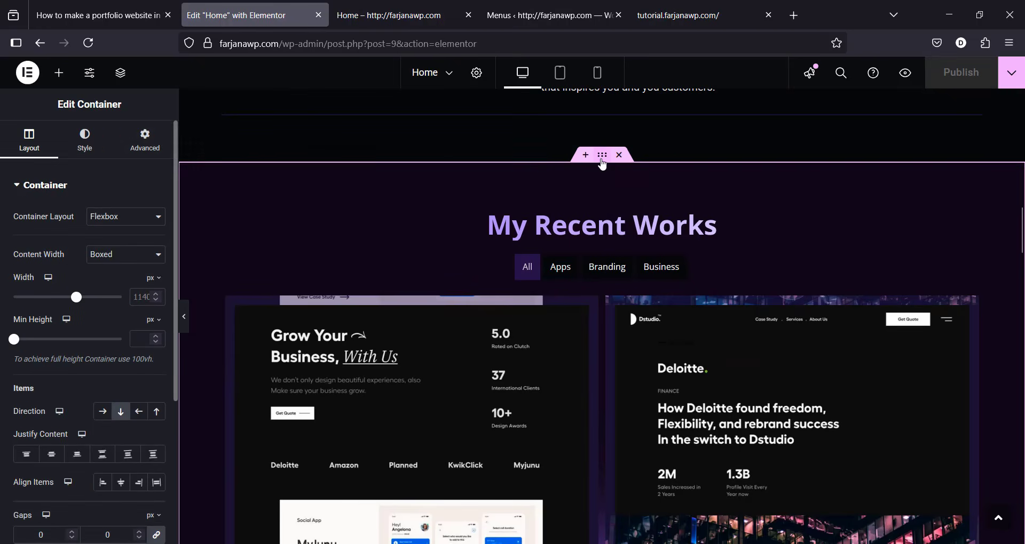
left_click(161, 141)
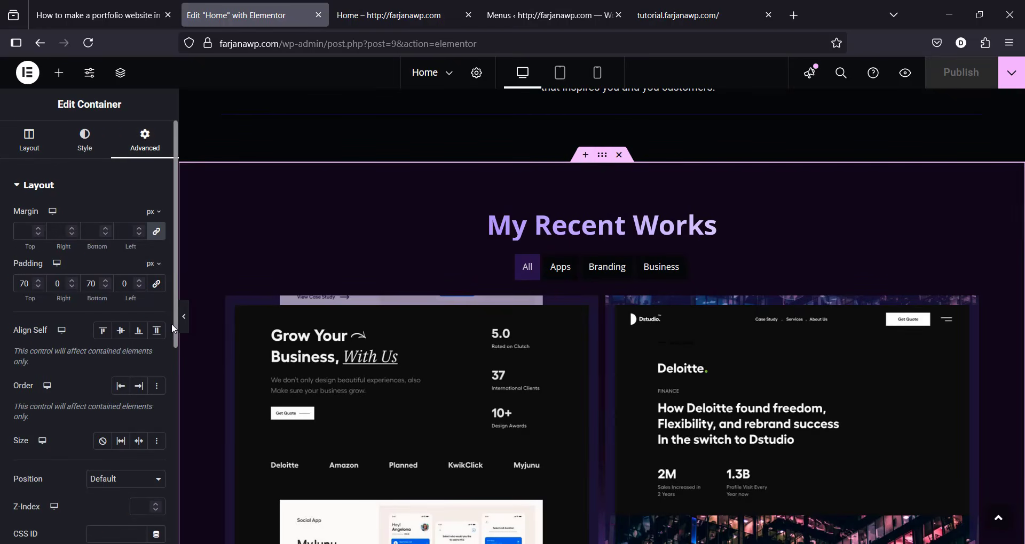
scroll(40, 424, "down", 3)
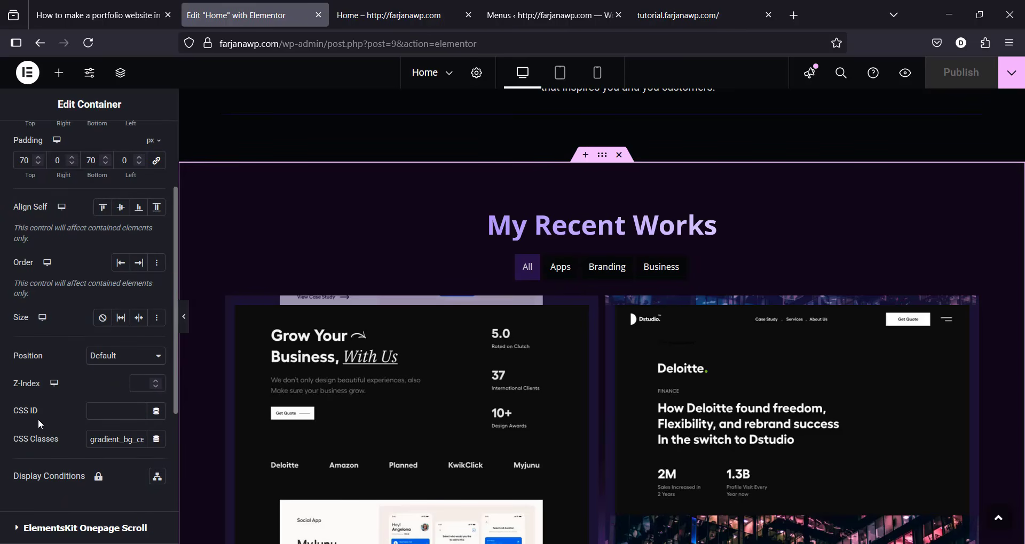
left_click(108, 416)
type("works")
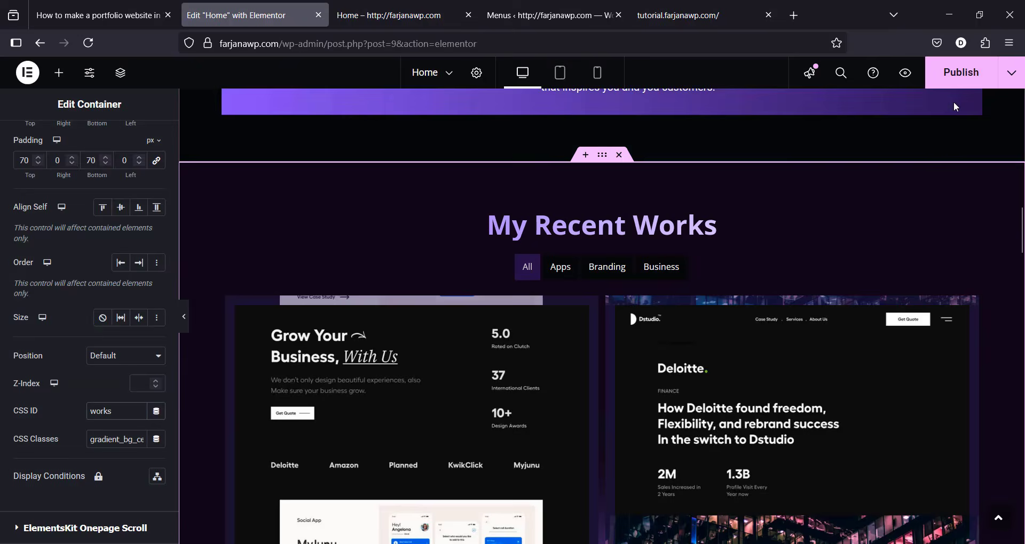
left_click(965, 81)
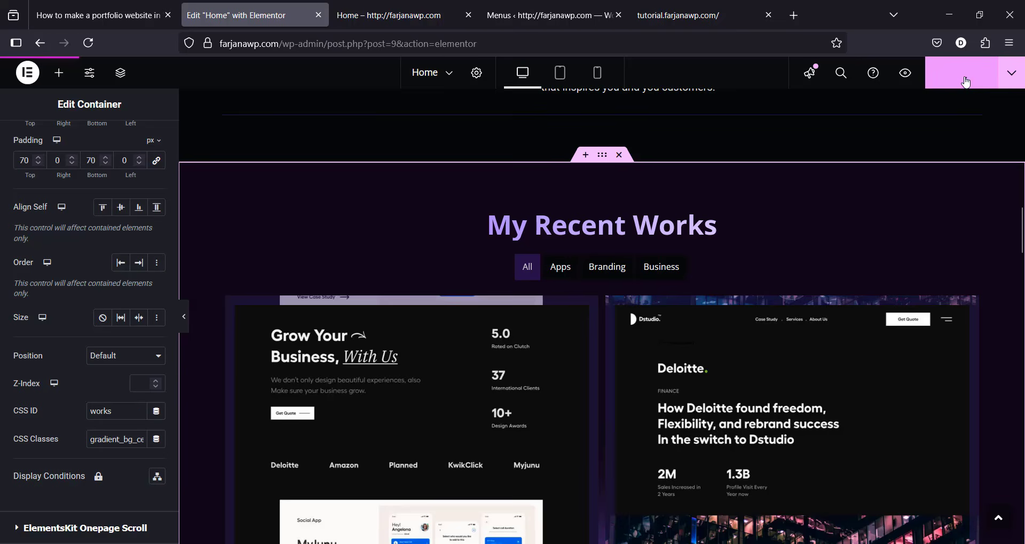
left_click(426, 19)
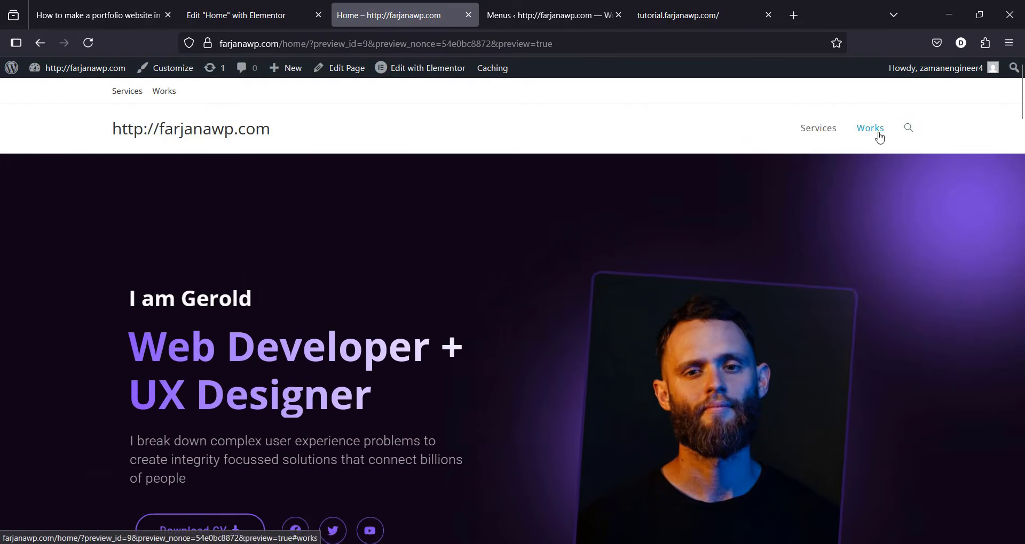
Step: Verify the Works link lands on My Recent Works, then return to the Menus tab
left_click(870, 129)
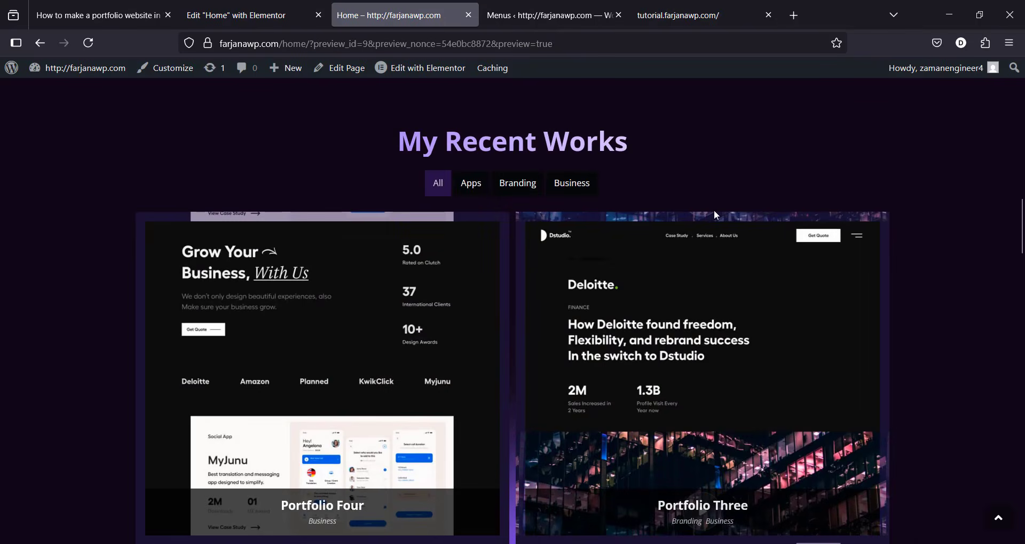
scroll(1014, 315, "down", 6)
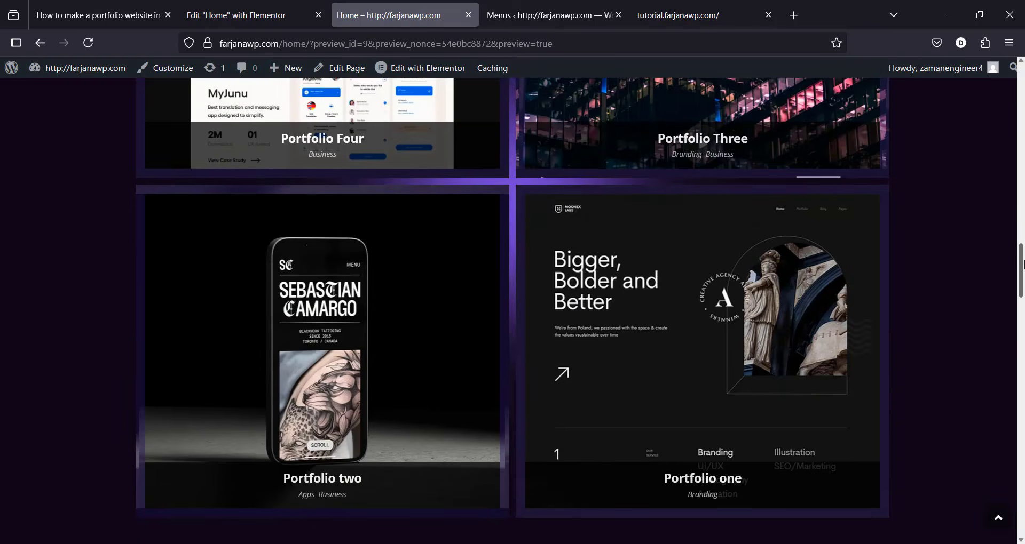
left_click_drag(1022, 265, 1022, 250)
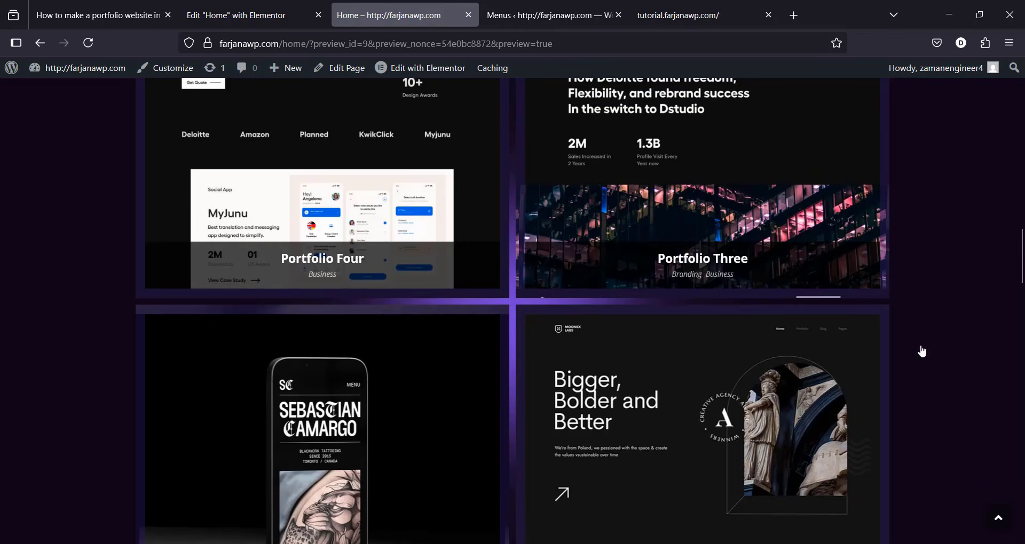
scroll(1022, 262, "down", 2)
scroll(1022, 262, "down", 9)
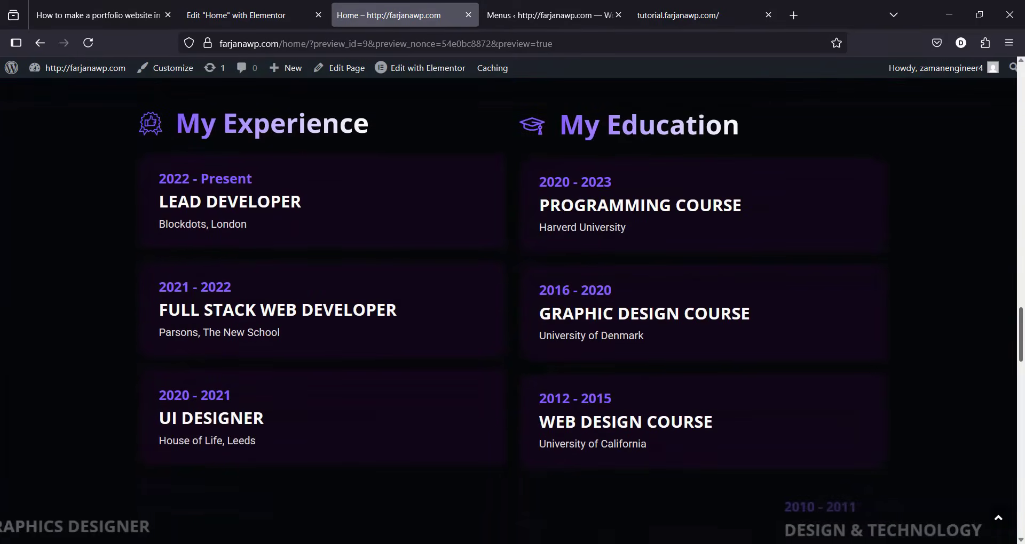
scroll(1012, 245, "up", 9)
key("ctrl+Tab")
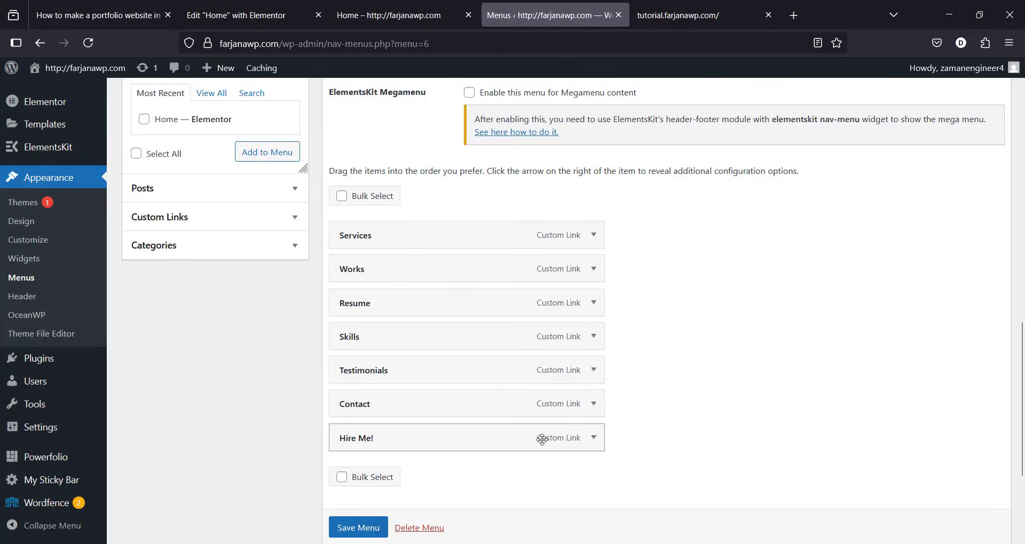
left_click(391, 5)
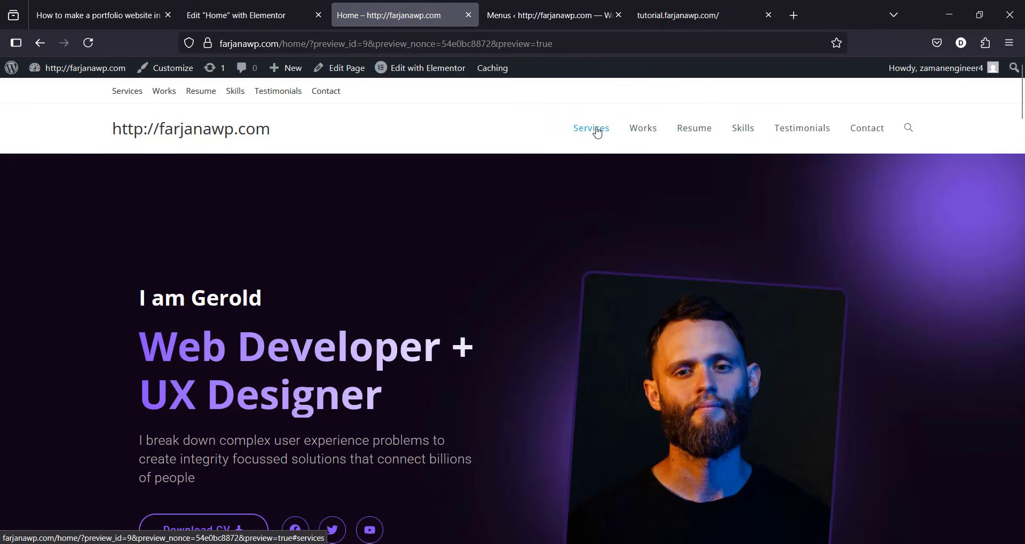
left_click(597, 131)
left_click(637, 127)
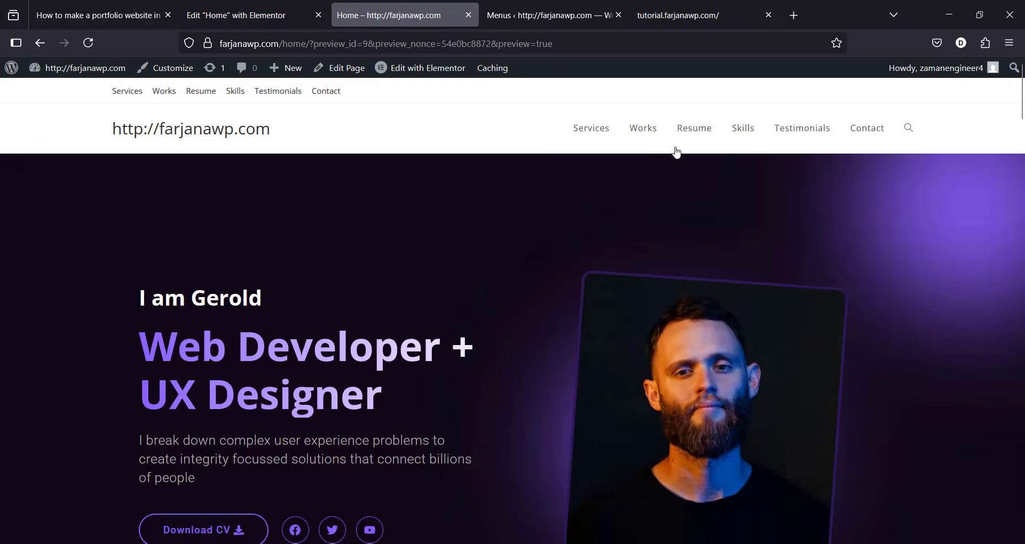
left_click(691, 136)
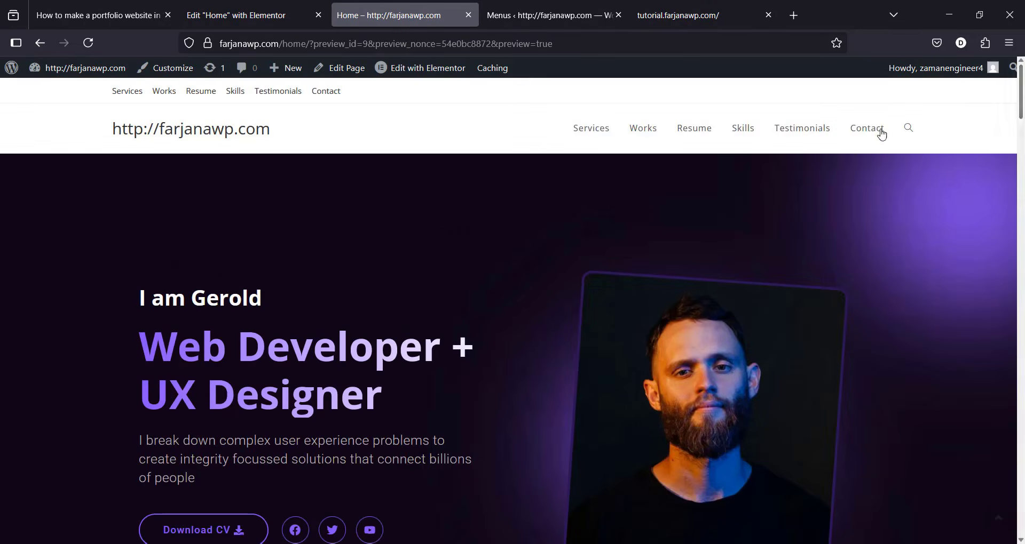
left_click(741, 140)
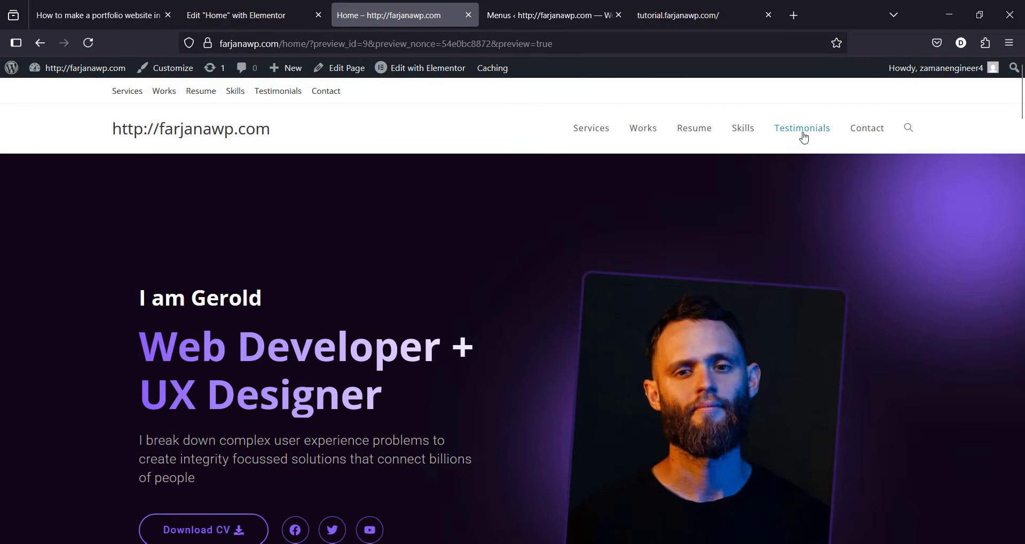
left_click(803, 137)
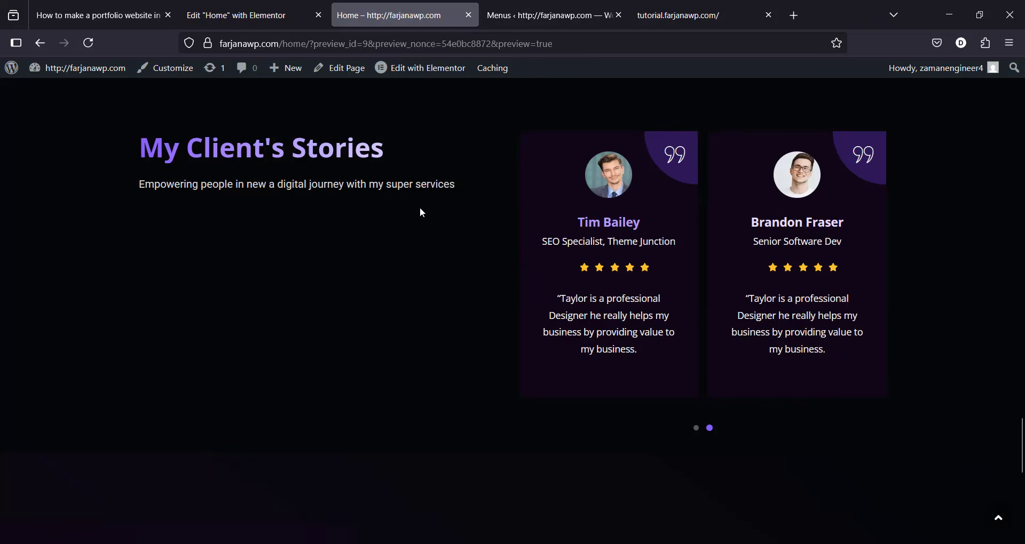
left_click(998, 518)
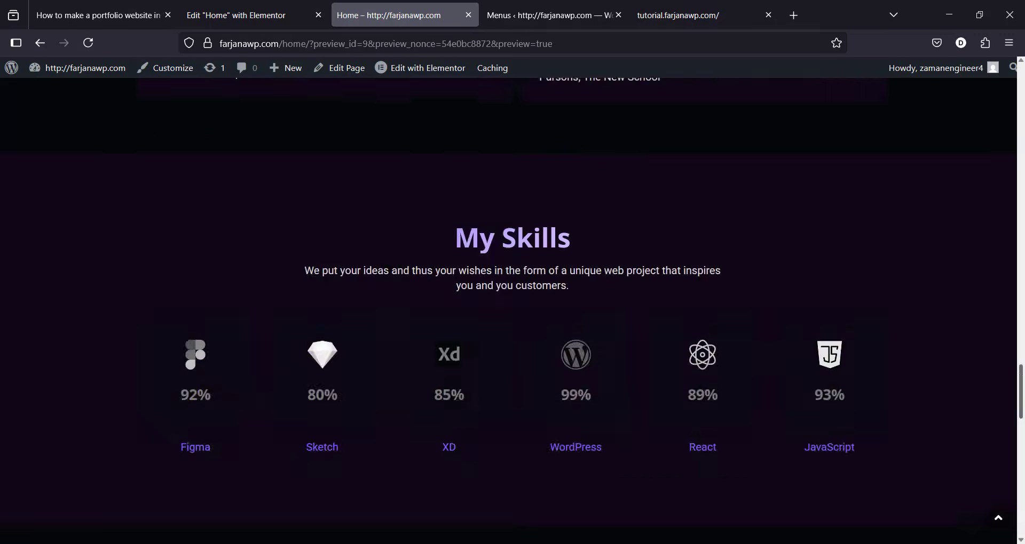
left_click(871, 134)
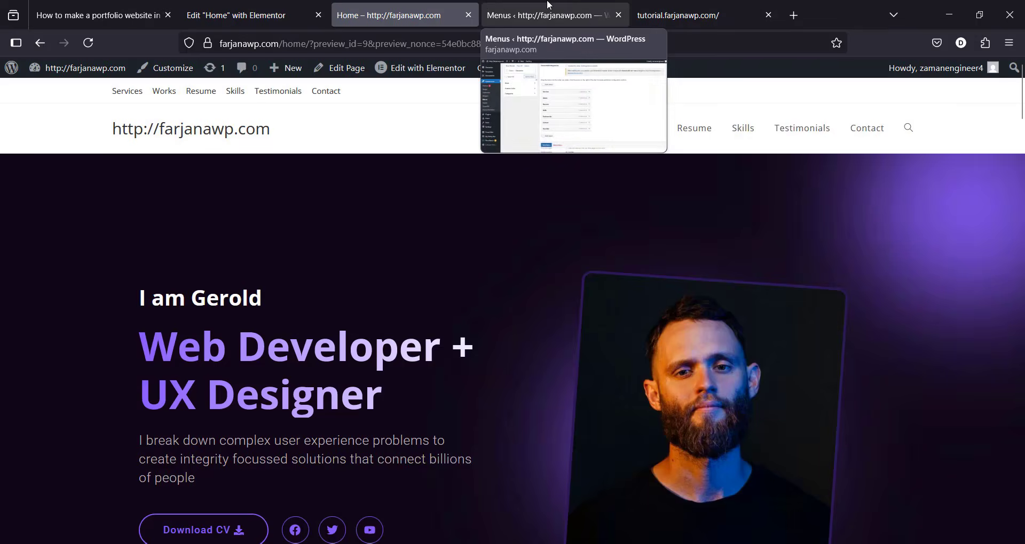
left_click(548, 4)
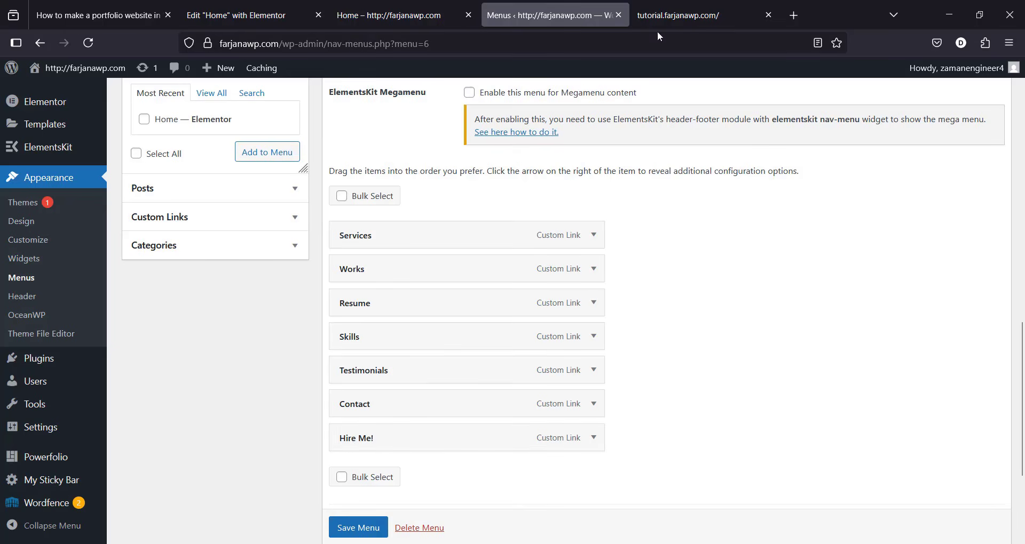
left_click(695, 16)
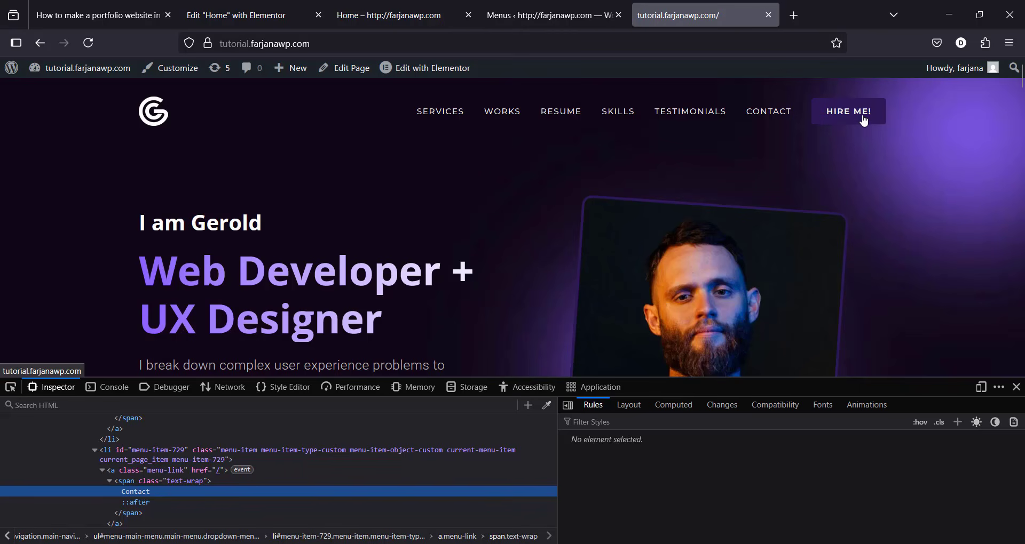
left_click(577, 15)
Step: Save the menu and check in the reloaded preview that Hire Me! reaches the contact section
scroll(353, 531, "down", 1)
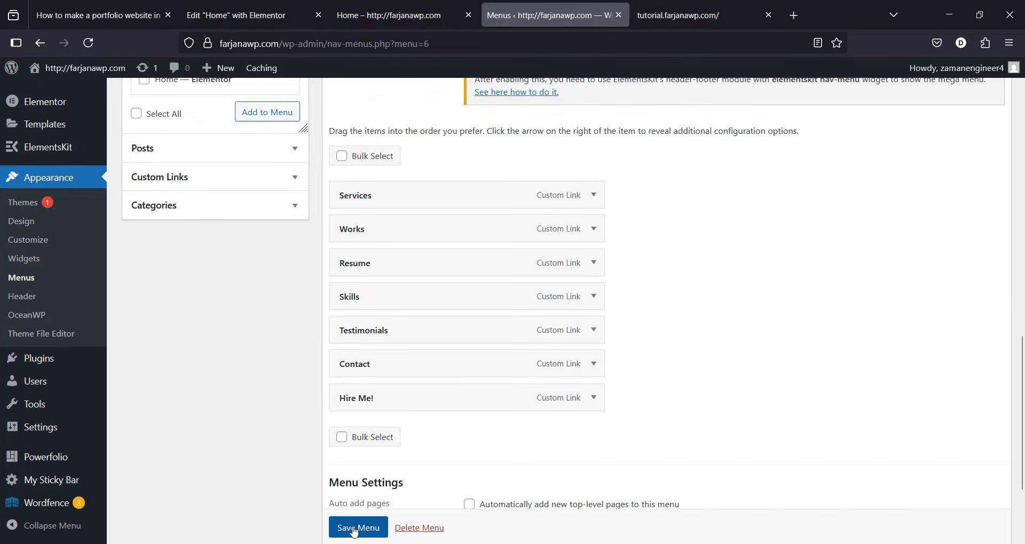
left_click(353, 528)
left_click(394, 16)
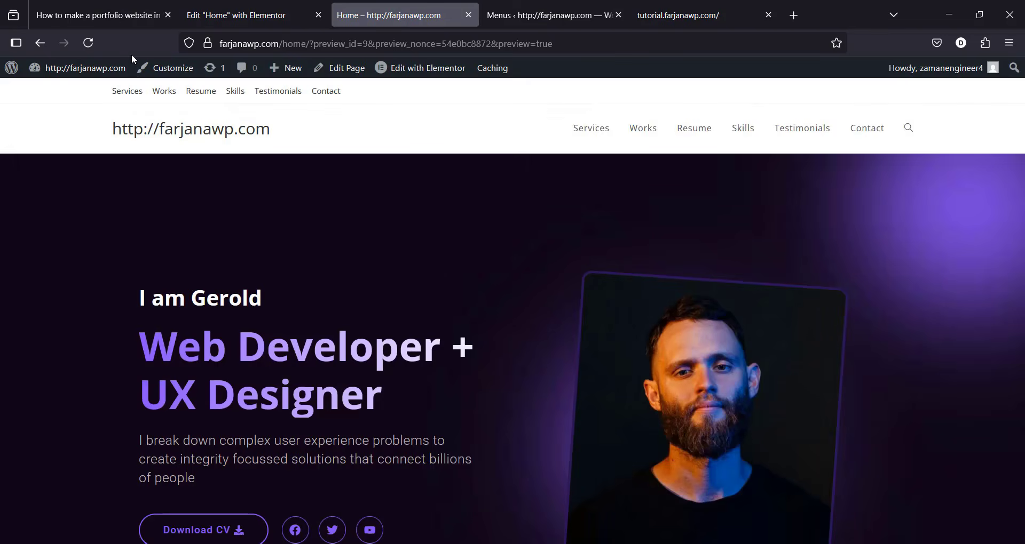
left_click(97, 45)
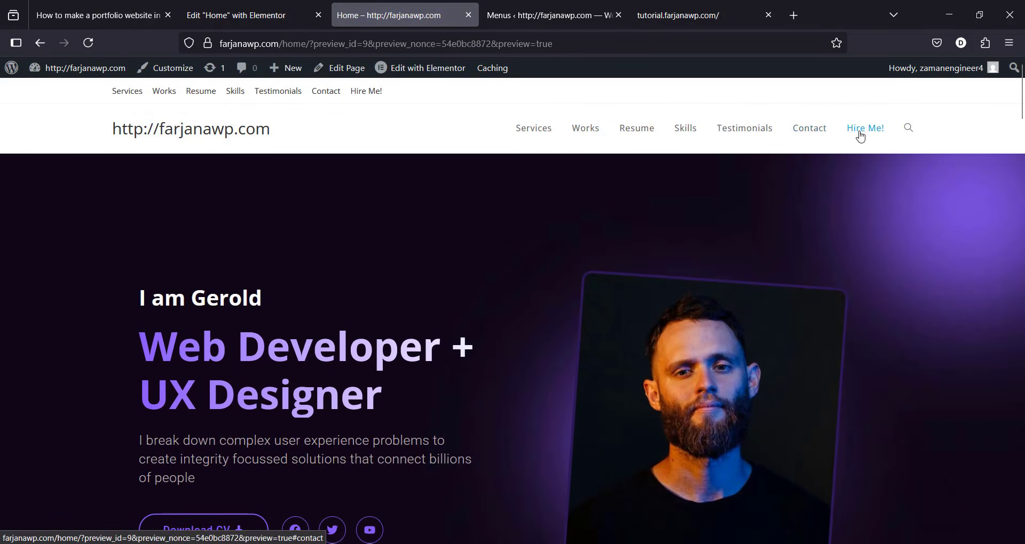
left_click(861, 134)
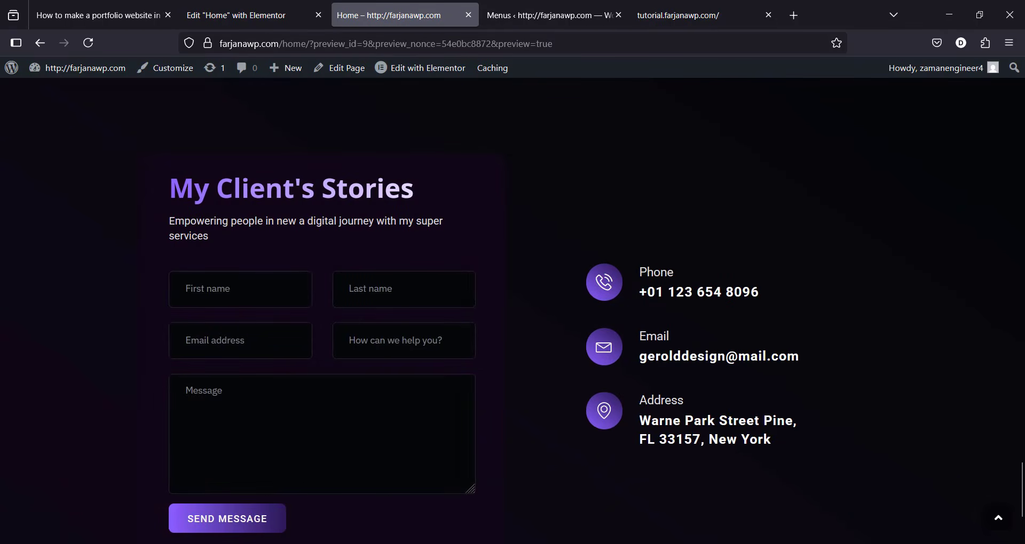
Step: Compare with the reference site's Hire Me button, then go back to the menu editor
left_click(581, 7)
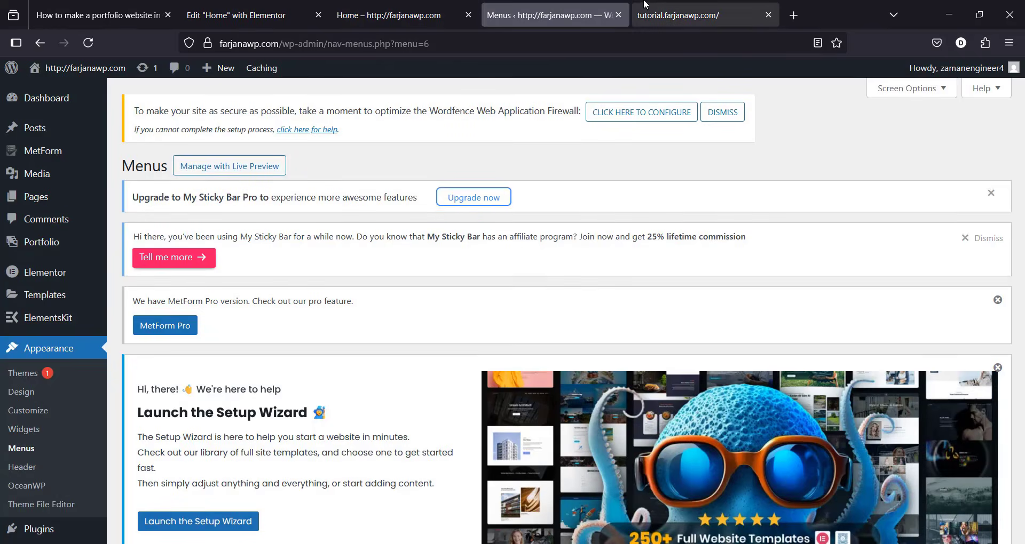
left_click(646, 5)
left_click(541, 4)
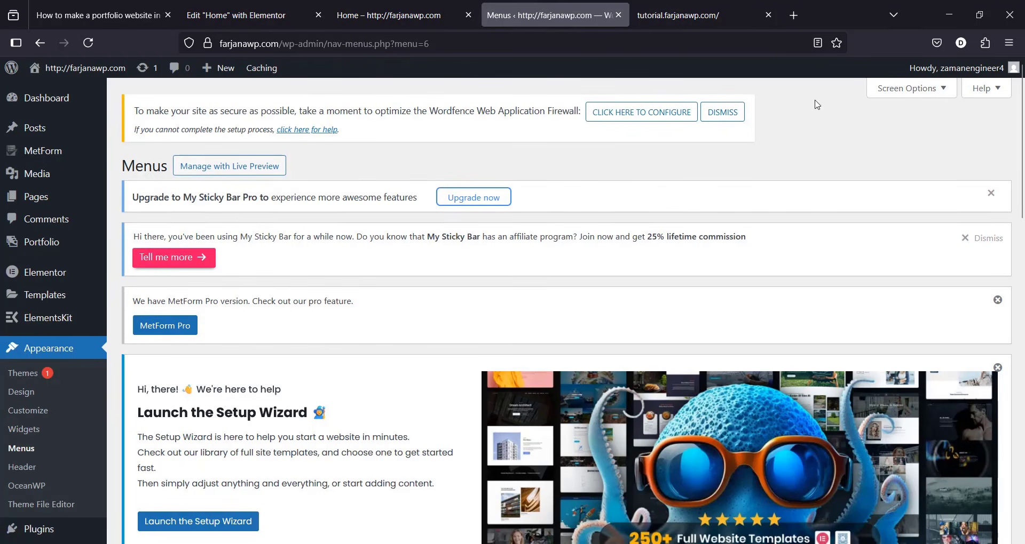
Step: Enable CSS Classes in Screen Options and give the Hire Me! item the class 'btn'
left_click(892, 99)
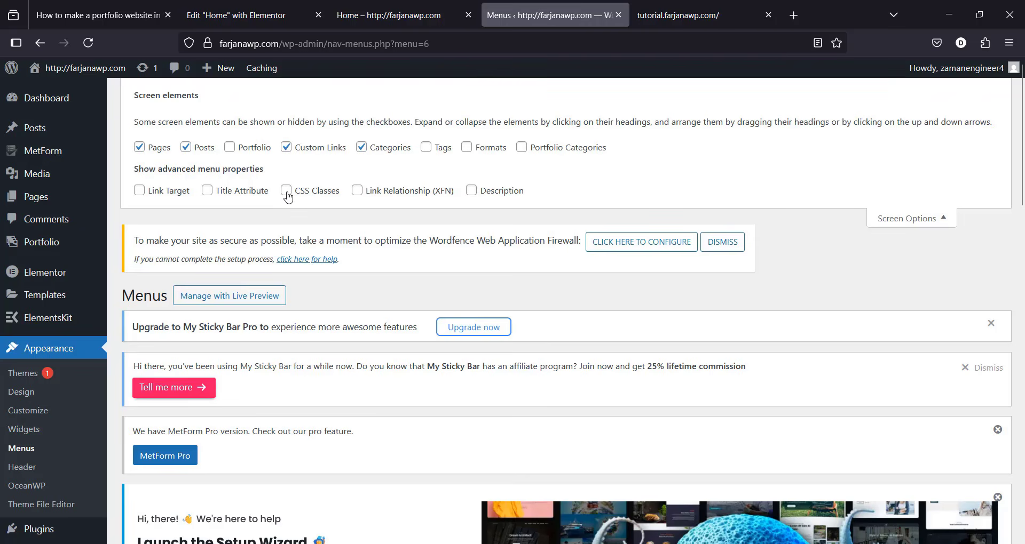
left_click(884, 220)
left_click_drag(1021, 192, 1021, 512)
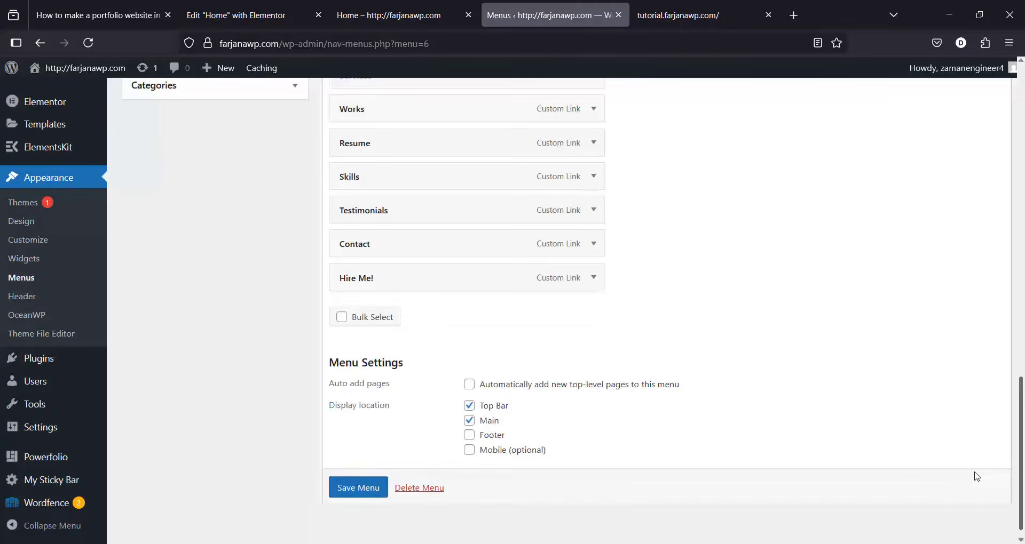
left_click(603, 278)
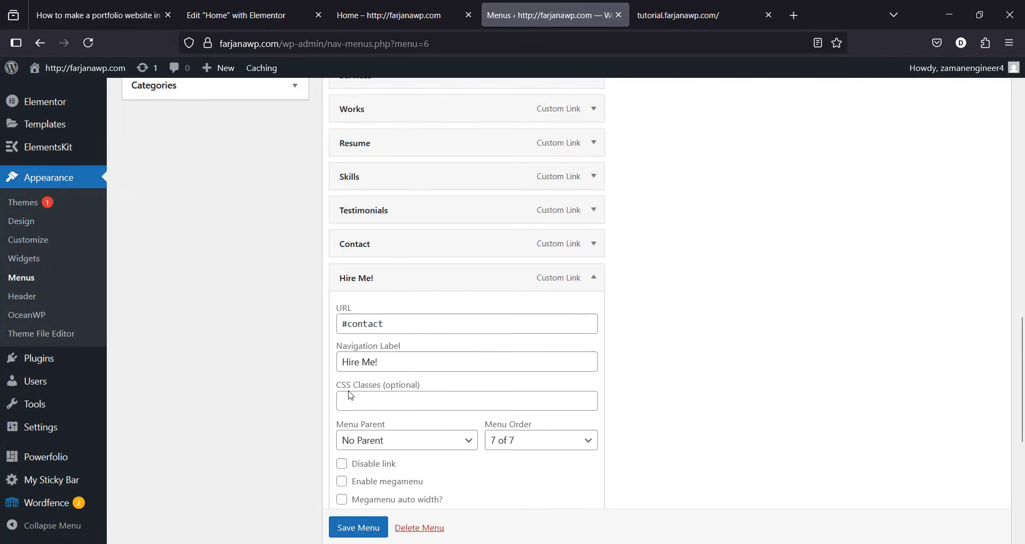
left_click(385, 401)
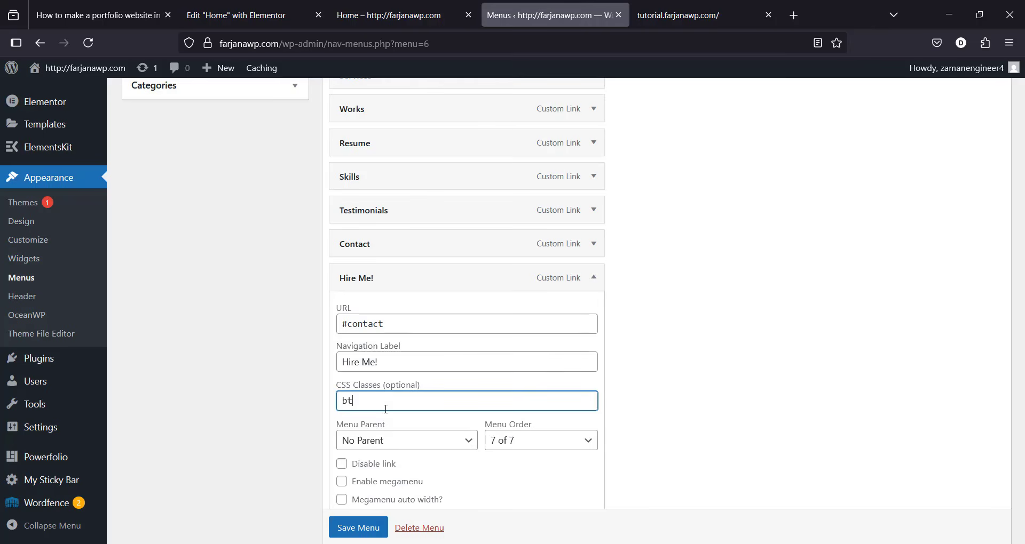
Step: Save the menu and reload the site to see Hire Me! as a blue button
left_click(367, 521)
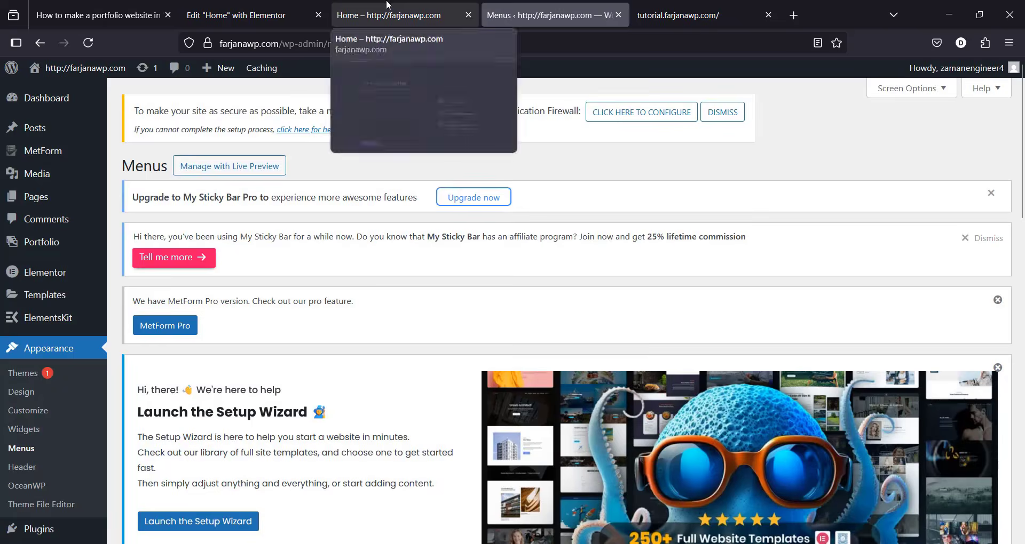
left_click(387, 5)
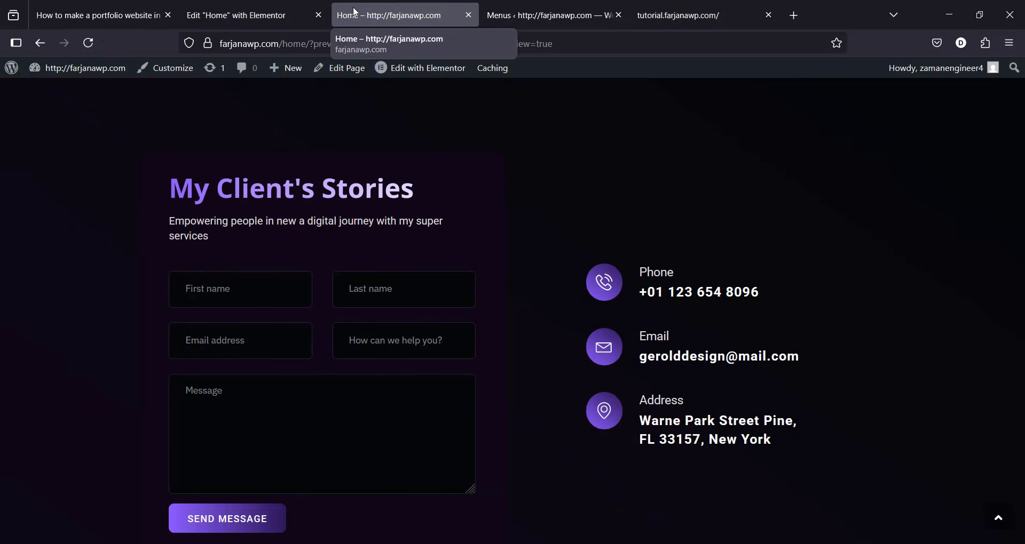
left_click(93, 42)
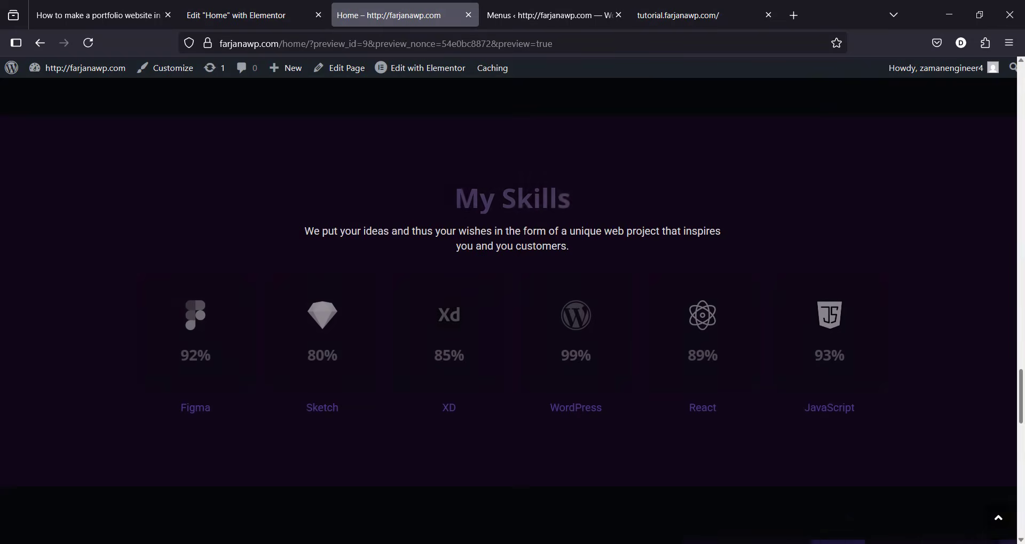
scroll(1023, 259, "up", 15)
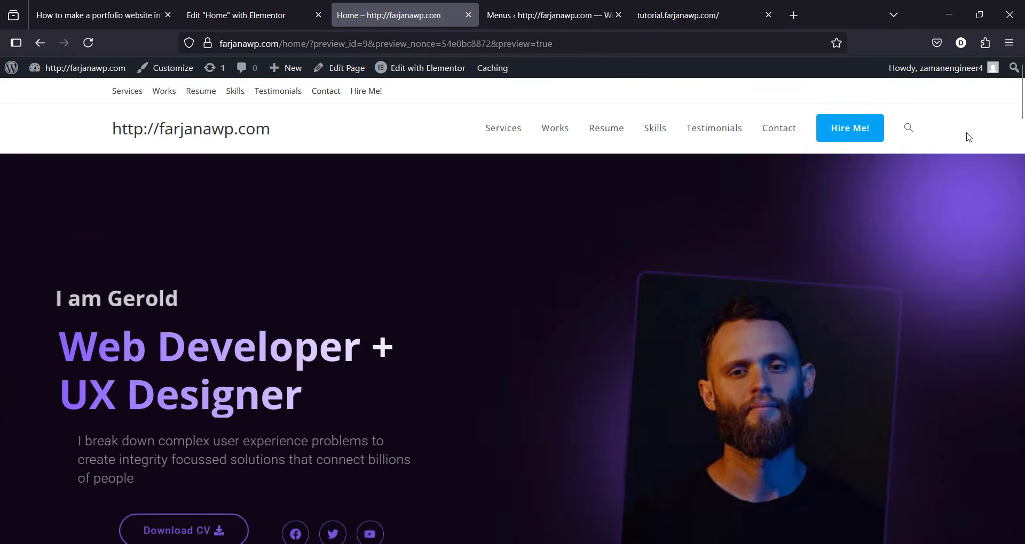
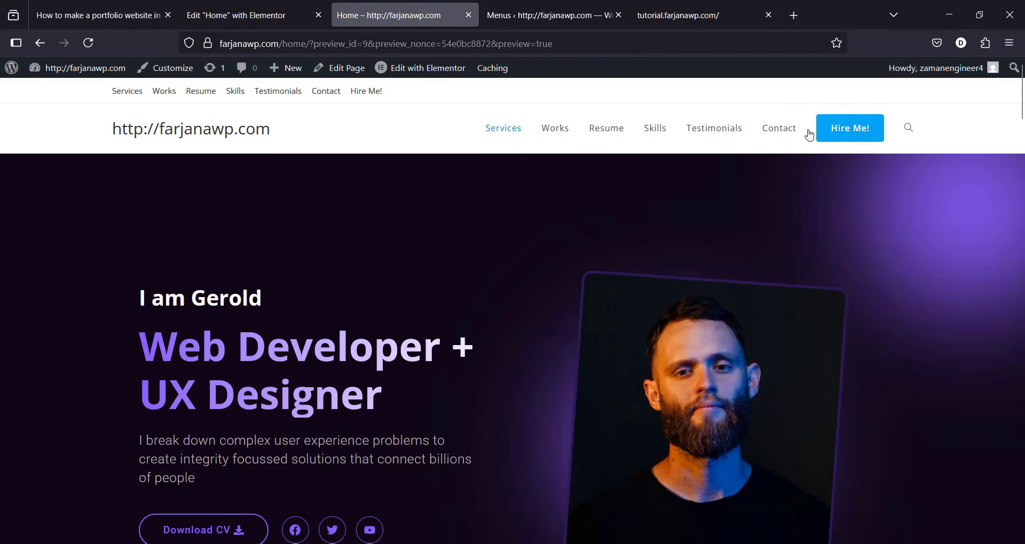
Step: Scroll the Home page preview to check the header menu with the Hire Me! button
scroll(1003, 68, "down", 1)
scroll(1003, 69, "up", 1)
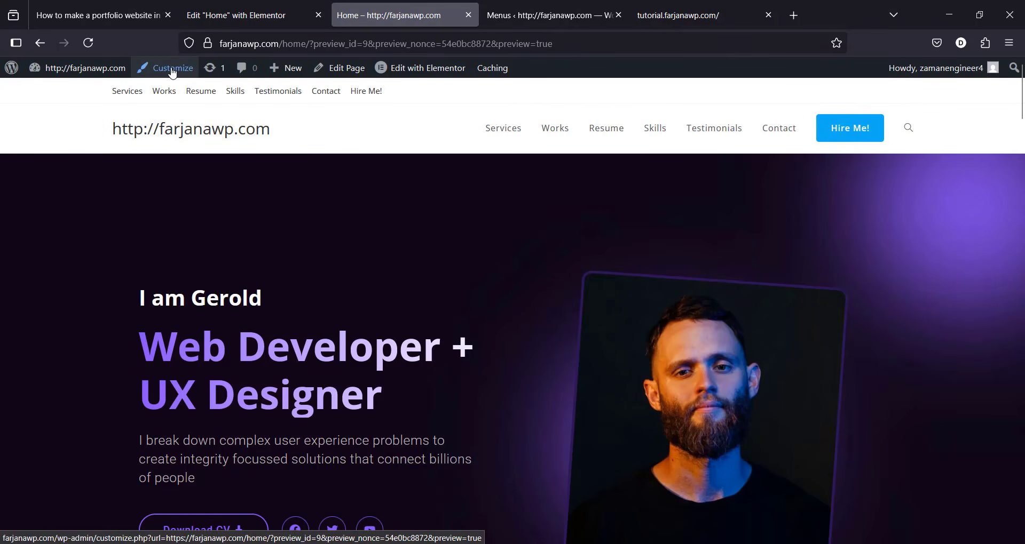
Step: In the Customizer, set the header style to Transparent and publish
left_click(171, 72)
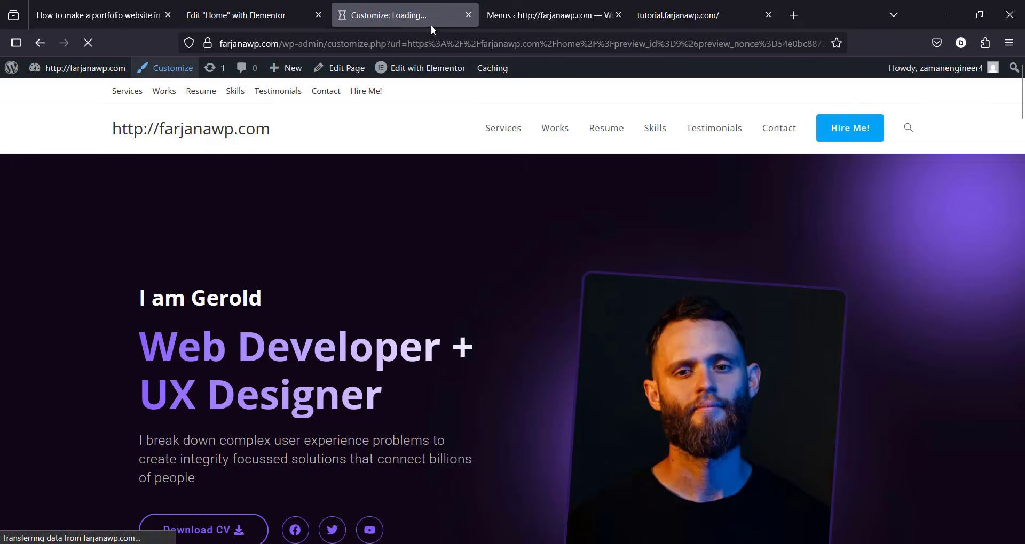
left_click(533, 6)
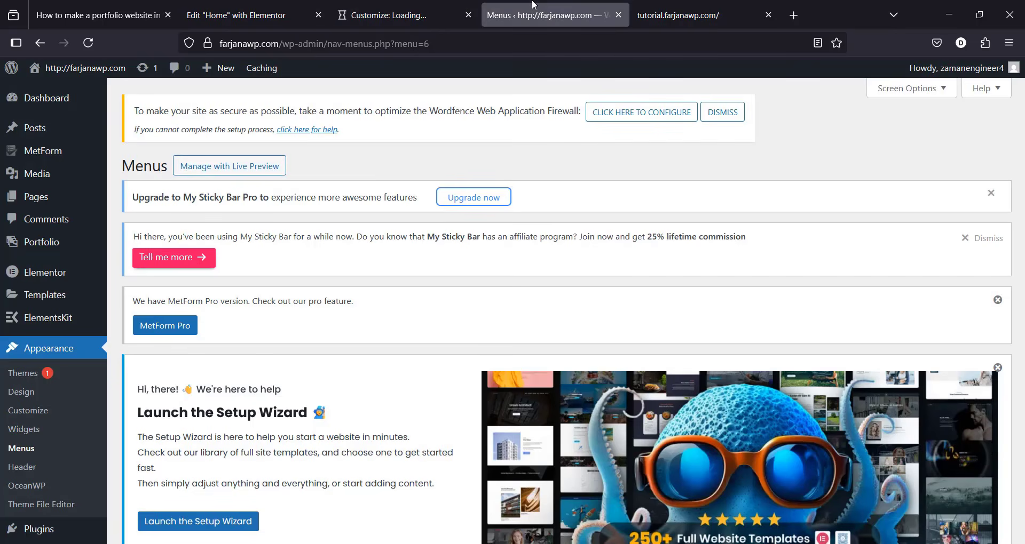
left_click(618, 15)
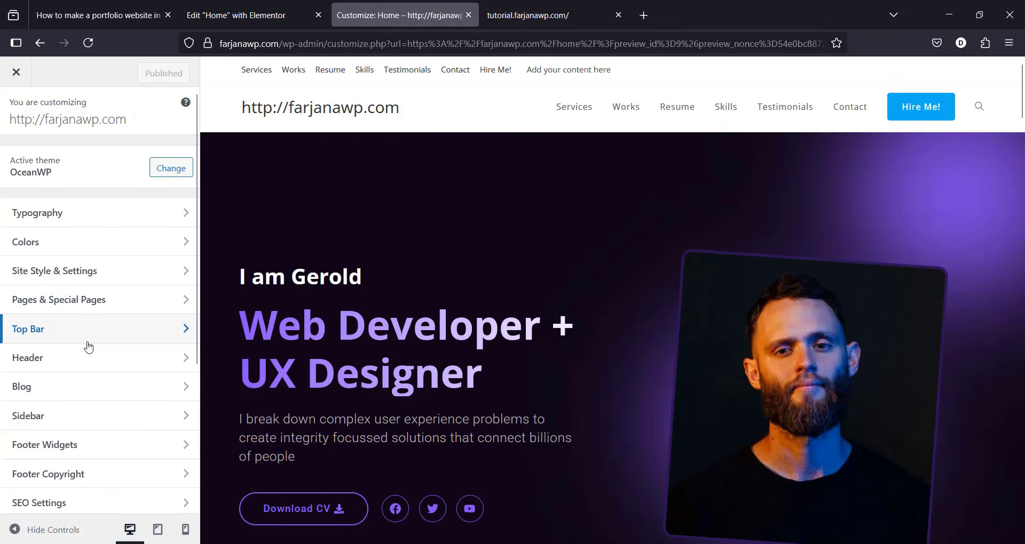
left_click(74, 366)
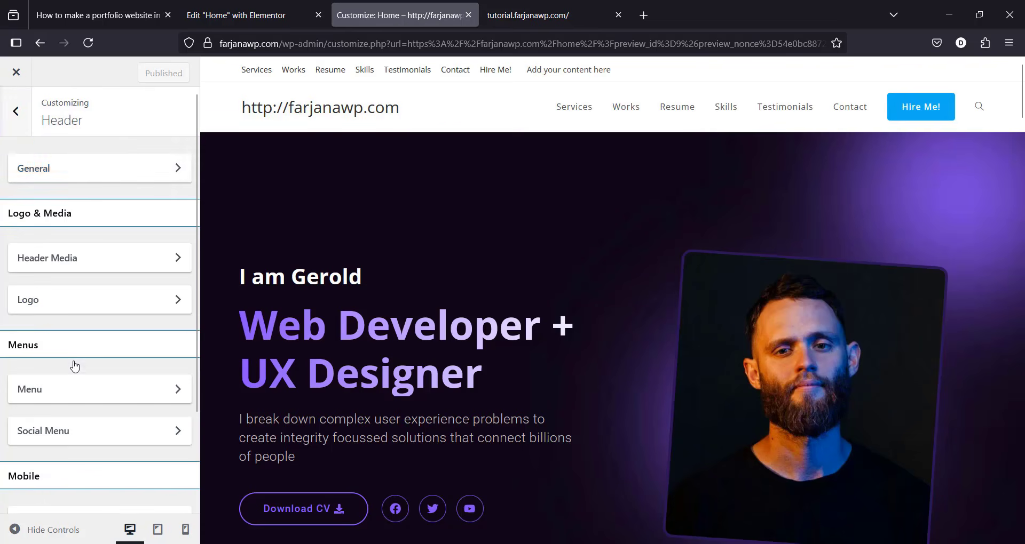
left_click(159, 177)
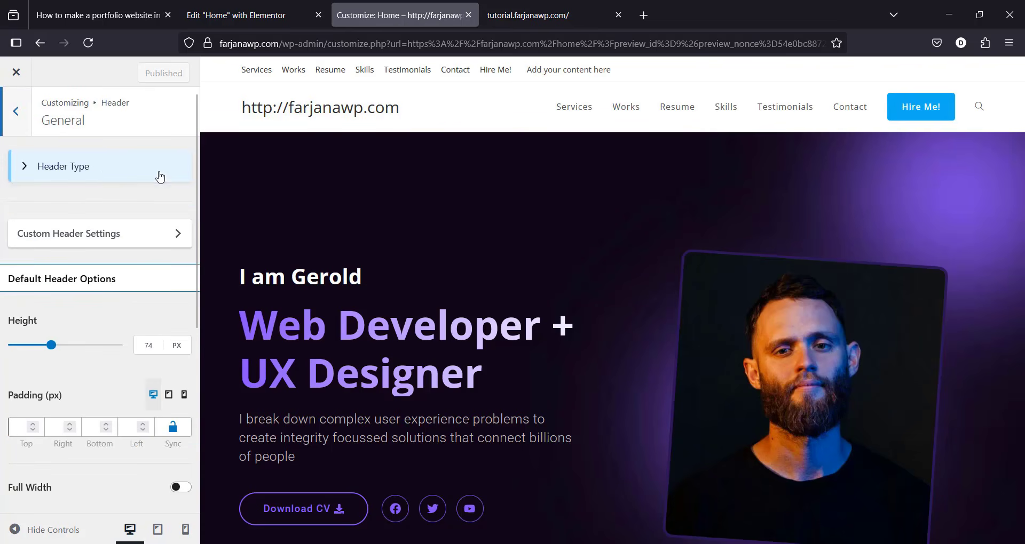
left_click(90, 170)
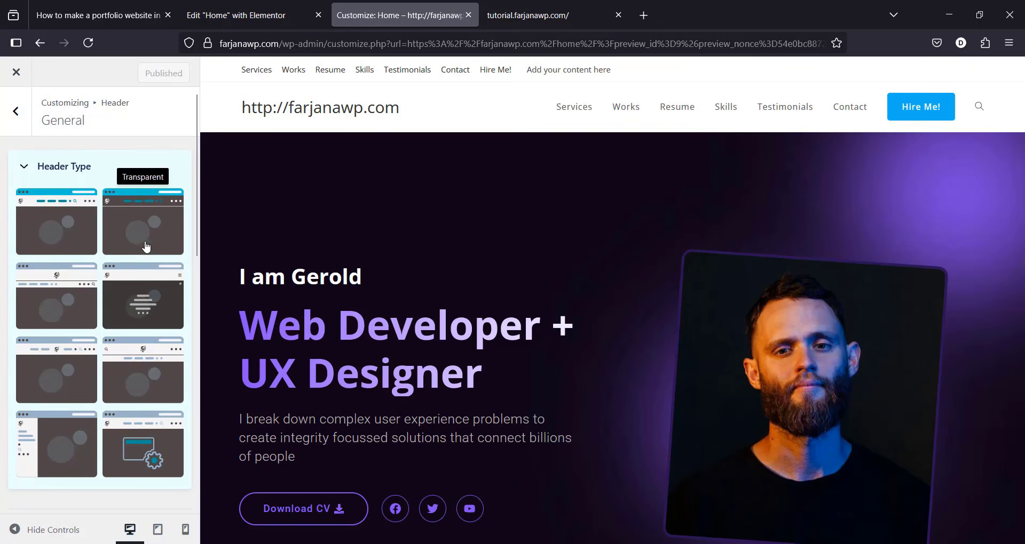
left_click(160, 236)
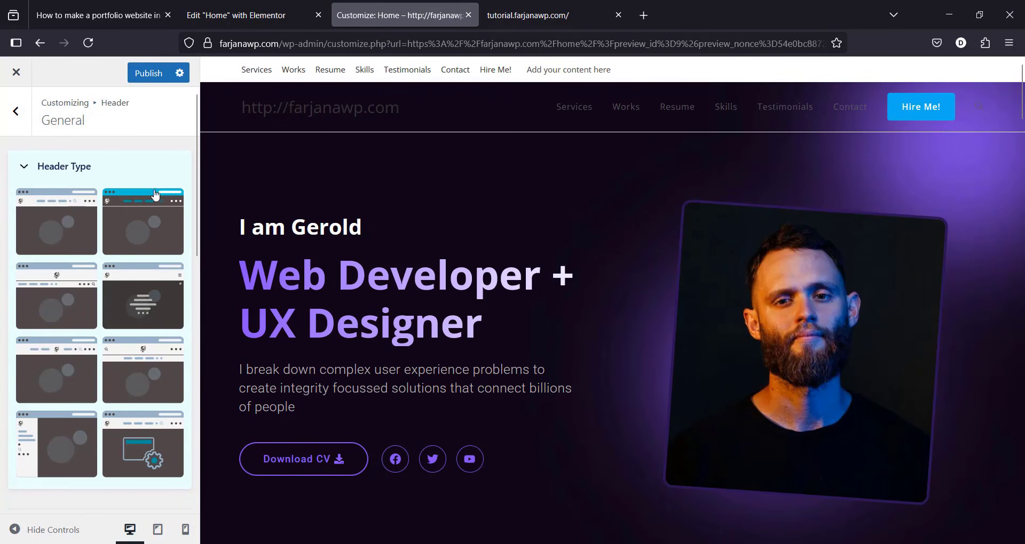
left_click(151, 74)
Step: Increase the header height to 100 px
scroll(91, 371, "down", 5)
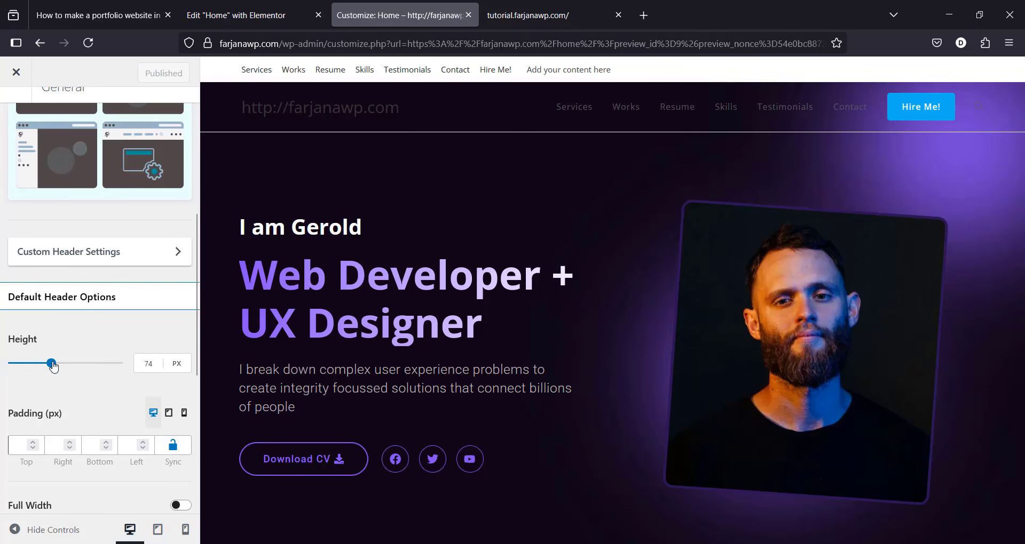
left_click_drag(53, 365, 62, 368)
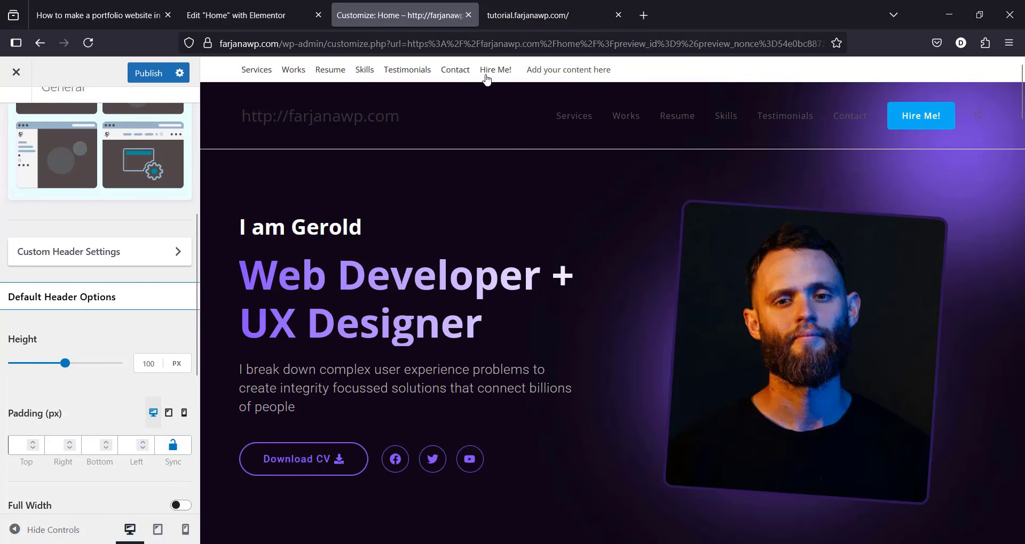
scroll(183, 465, "down", 5)
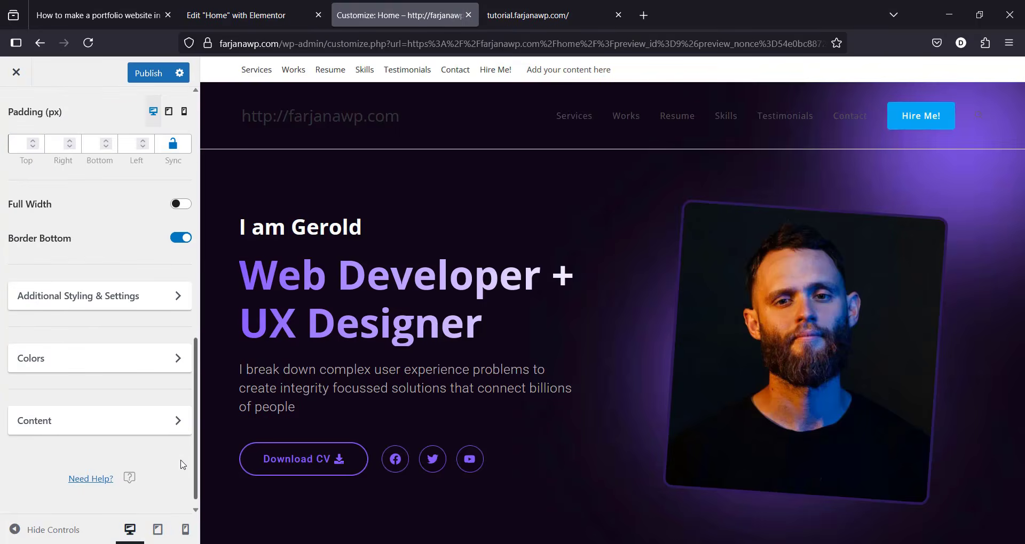
scroll(183, 464, "up", 5)
Step: Disable the Top Bar and publish the change
left_click(19, 113)
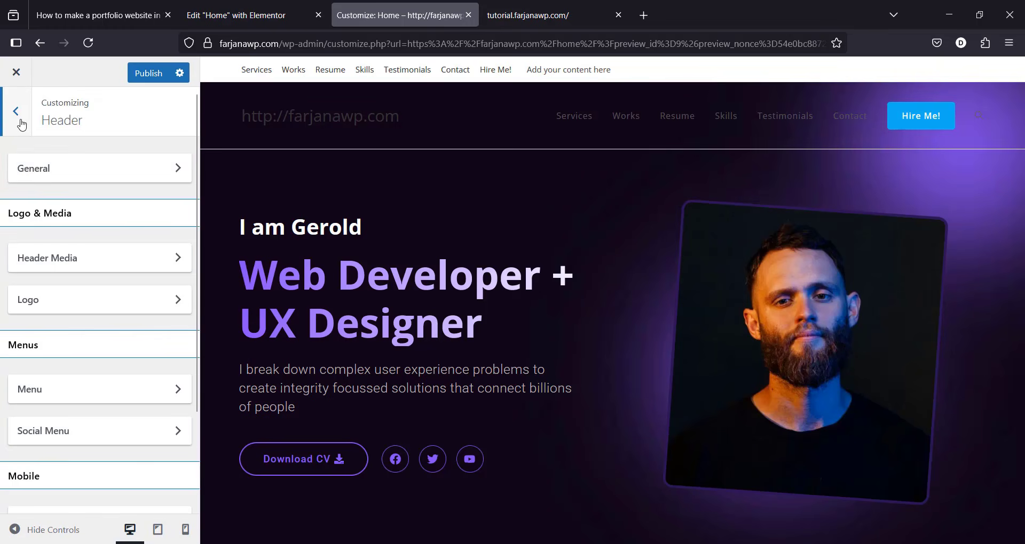
left_click(22, 125)
left_click(43, 336)
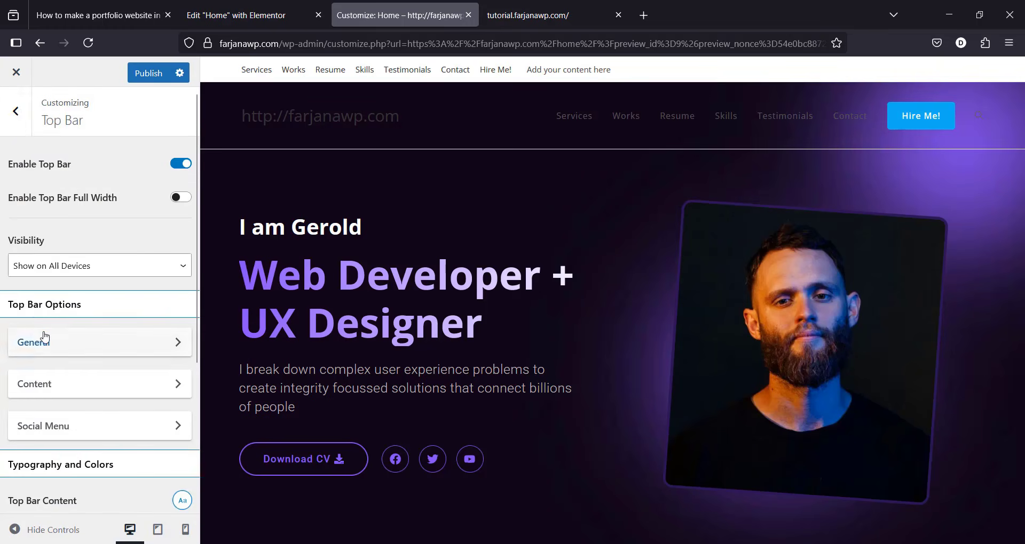
left_click(180, 165)
left_click(159, 75)
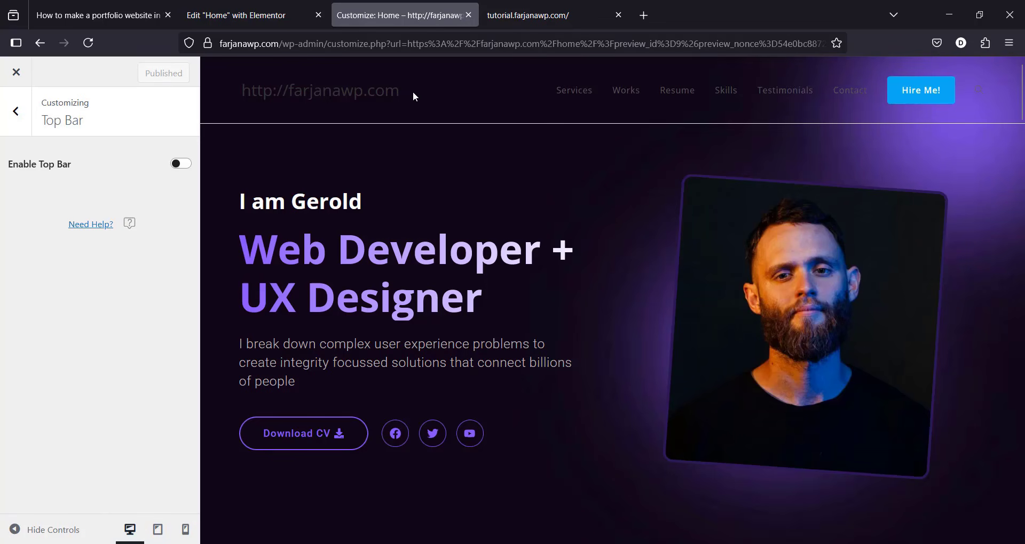
Step: Switch off the header's Border Bottom in Header > General
left_click(31, 118)
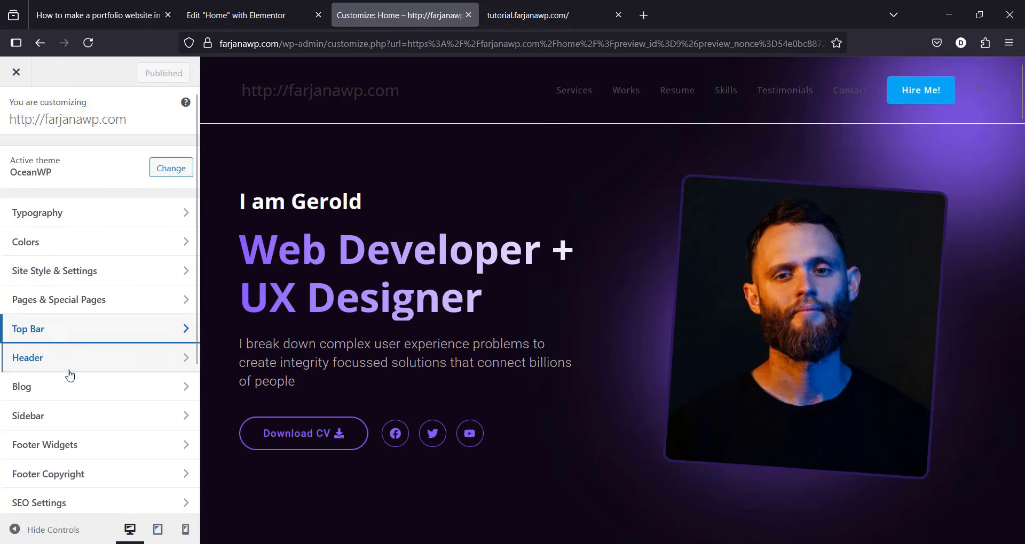
left_click(151, 360)
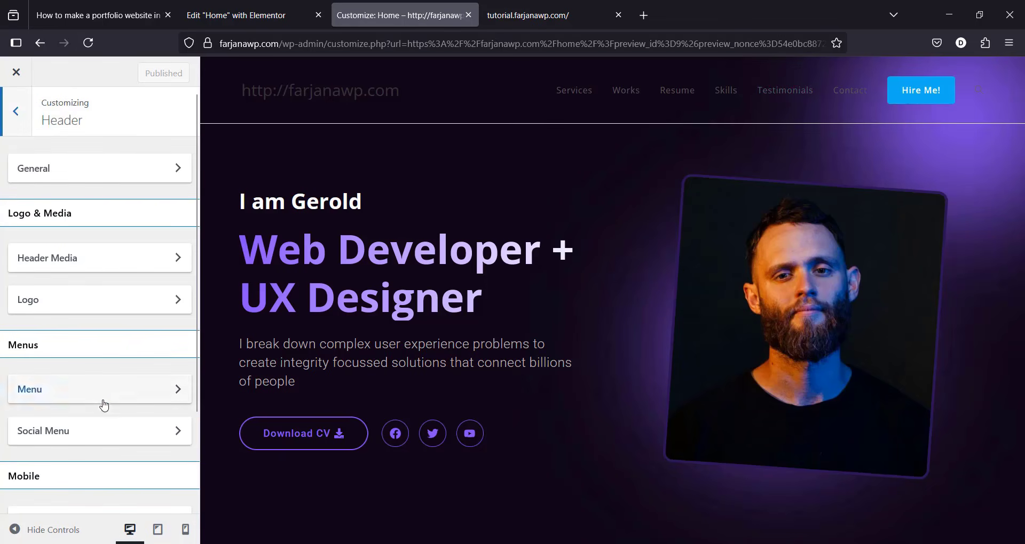
left_click(61, 176)
left_click_drag(196, 230, 37, 345)
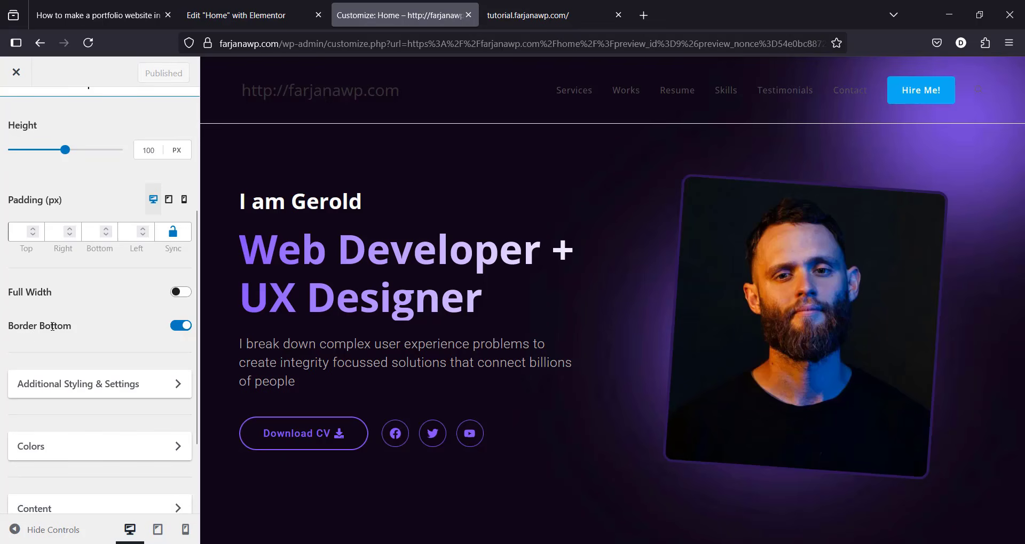
left_click(180, 326)
scroll(176, 241, "up", 5)
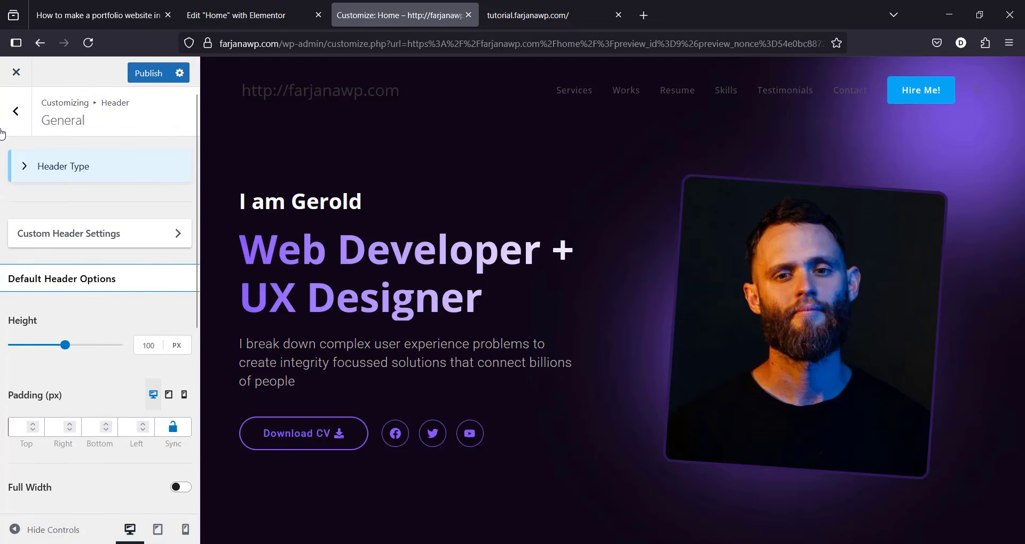
left_click(15, 111)
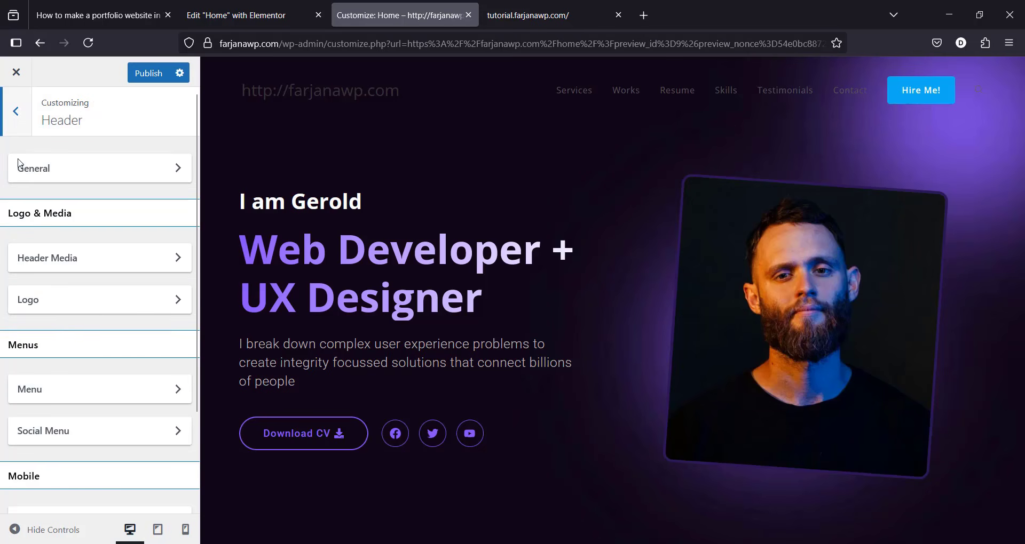
Step: Upload logo.webp and set it as the header logo, skipping cropping
left_click(76, 312)
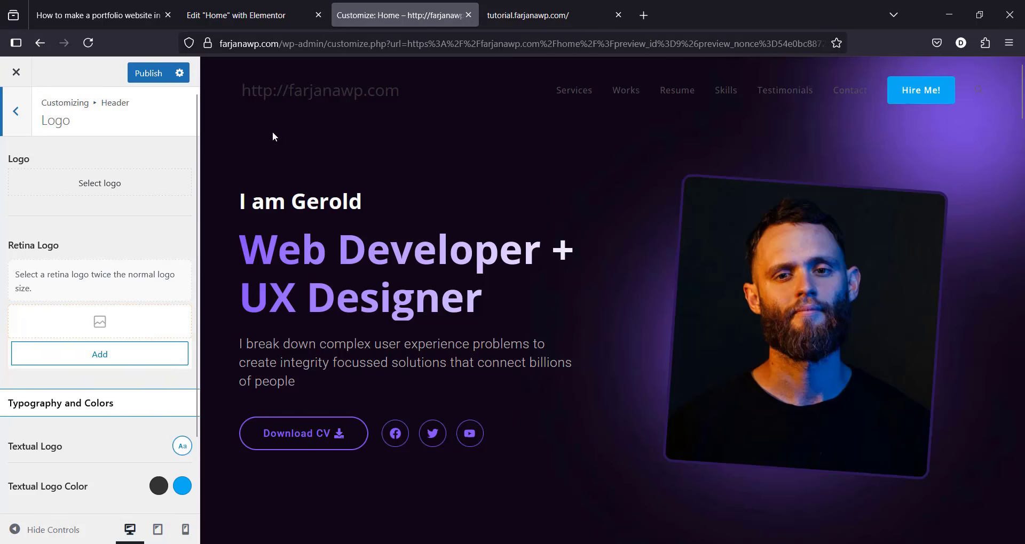
left_click(124, 190)
left_click(63, 122)
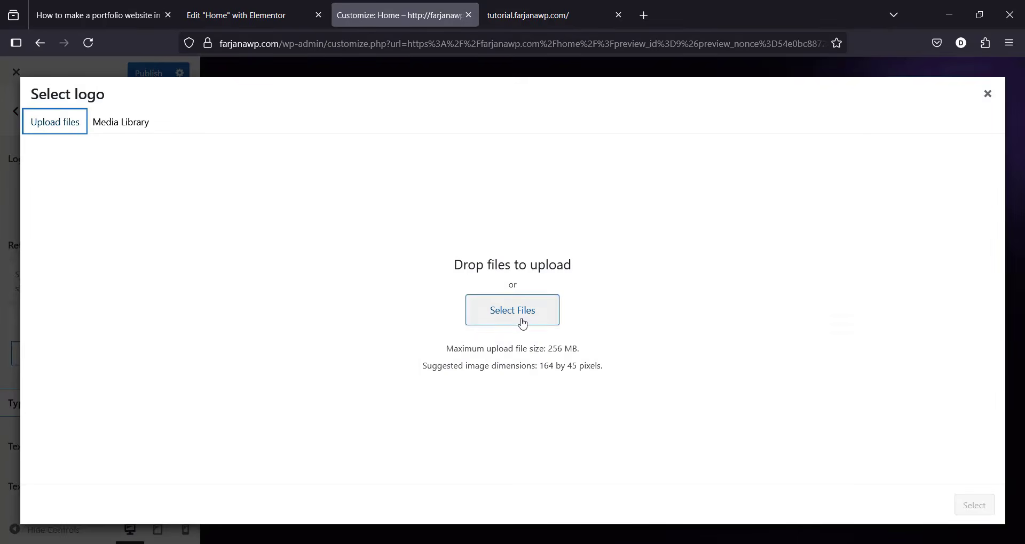
left_click(523, 319)
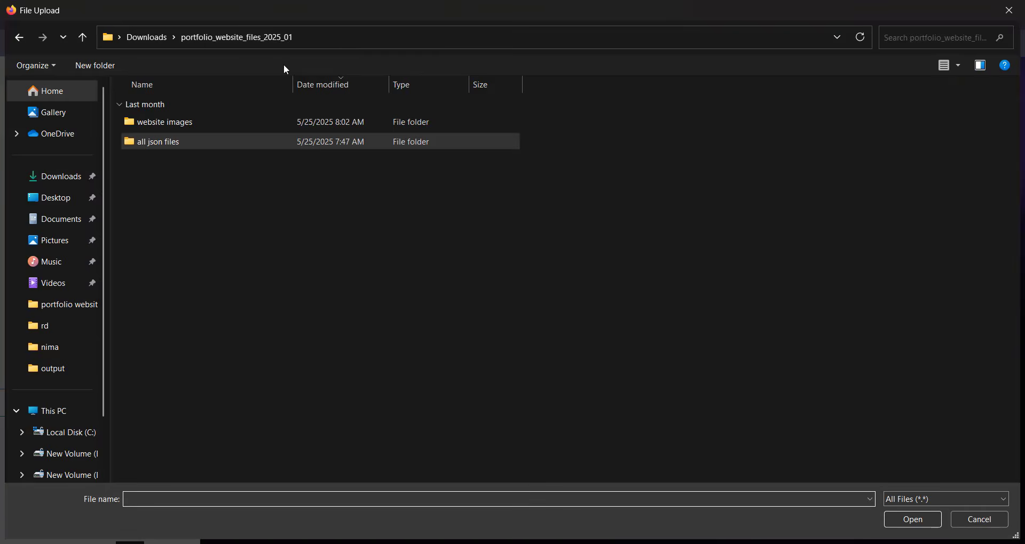
left_click(891, 524)
left_click(961, 506)
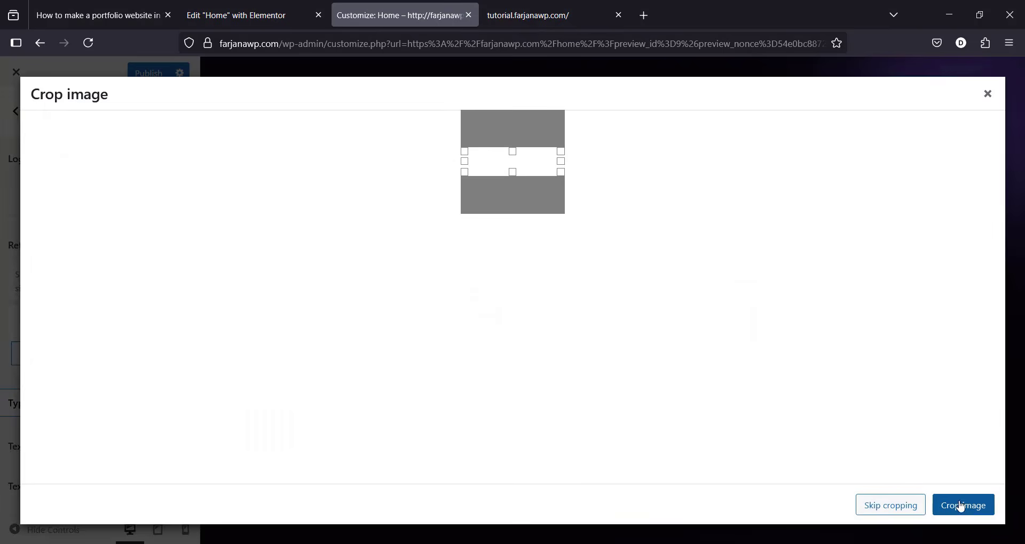
left_click(896, 507)
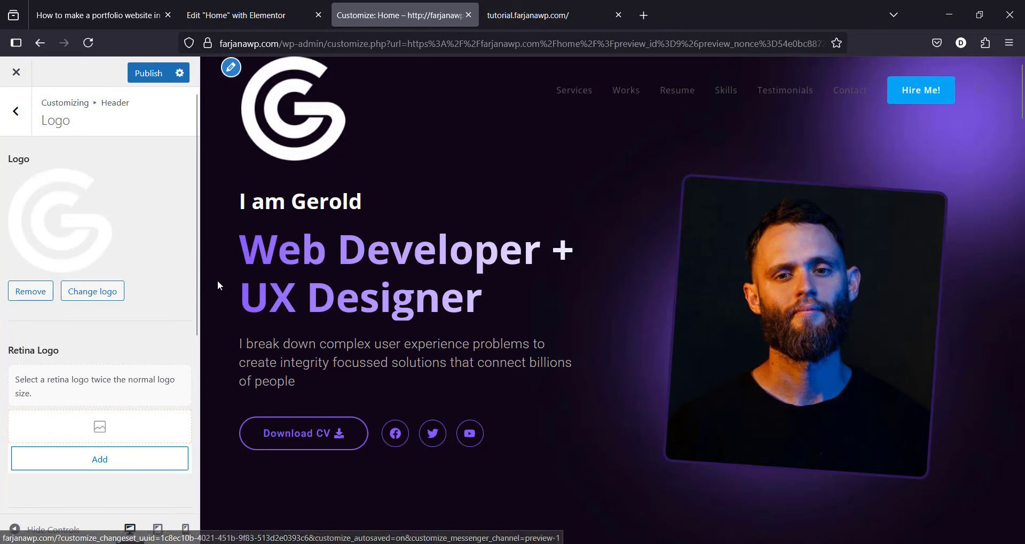
Step: Set the logo Max Width to 44 px and publish
scroll(198, 309, "down", 1)
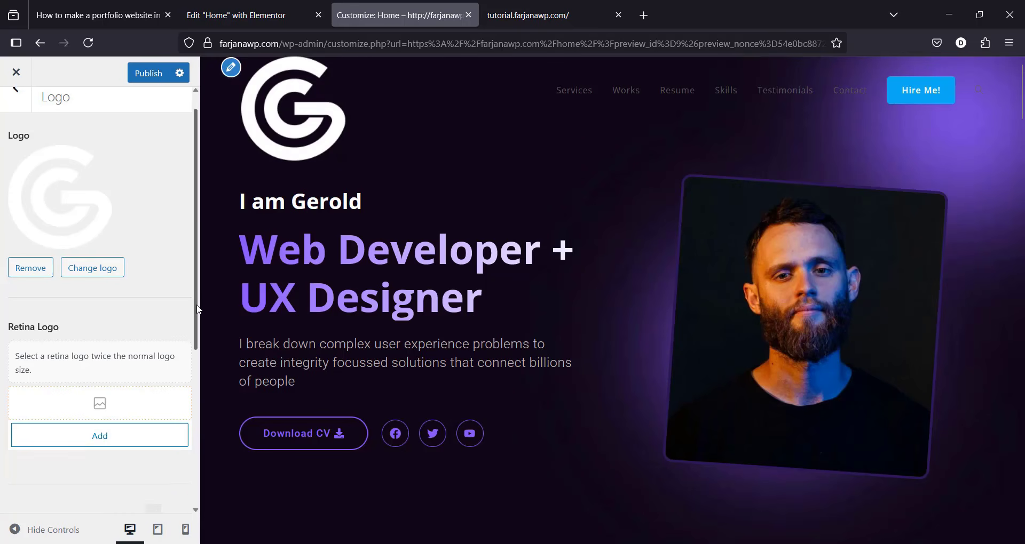
scroll(197, 310, "down", 5)
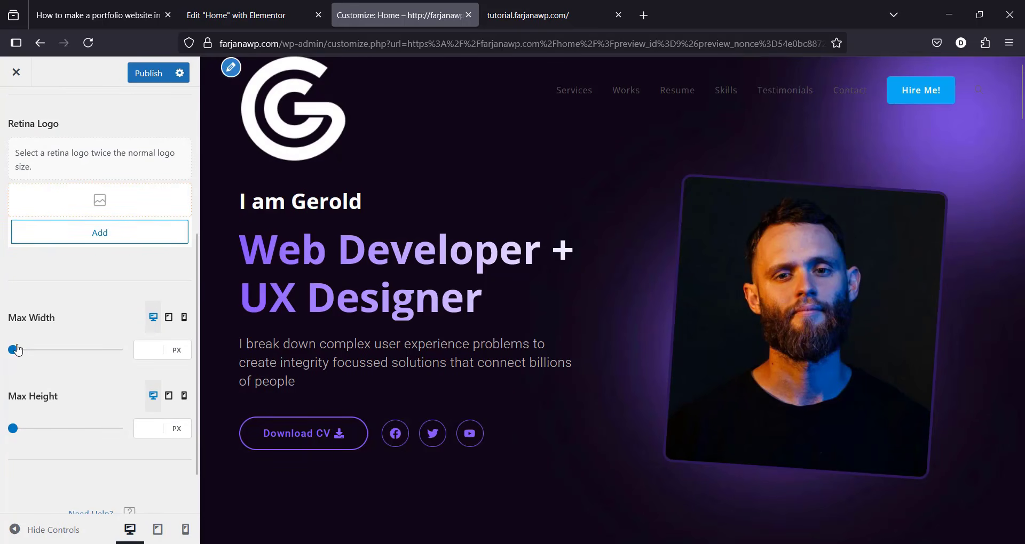
left_click_drag(17, 350, 21, 350)
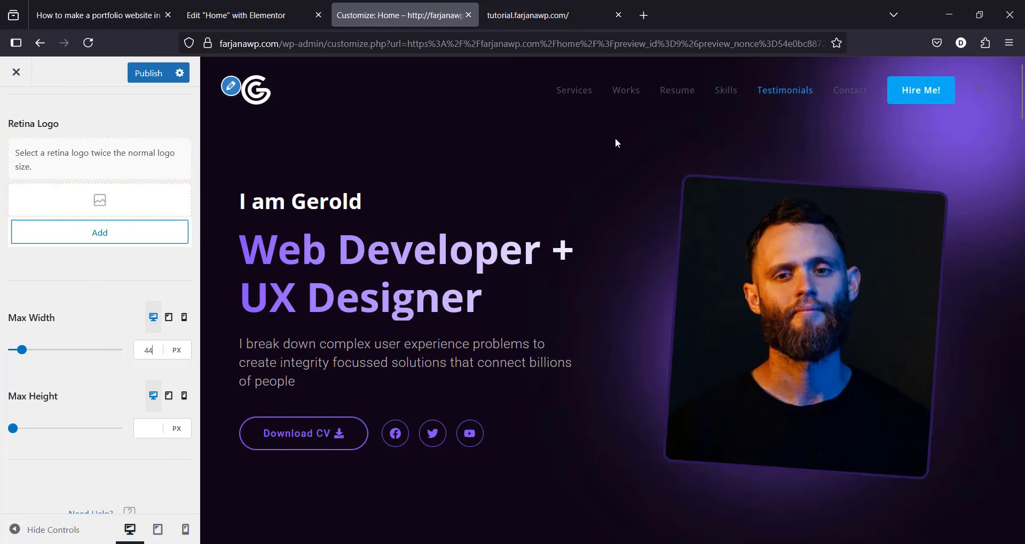
left_click(147, 73)
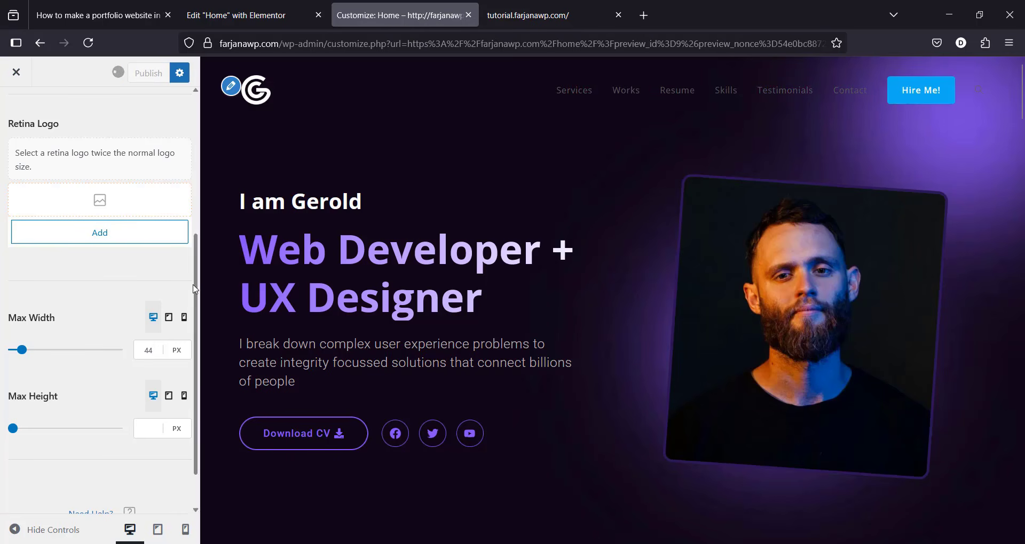
scroll(196, 288, "up", 3)
left_click(16, 114)
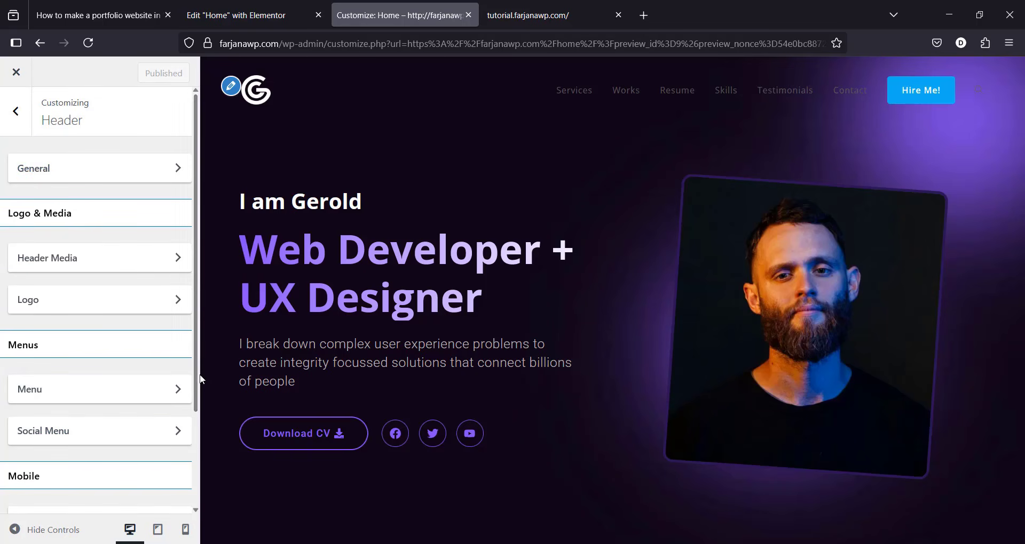
Step: Set the header menu Link Effect to Underline From Left
left_click(178, 389)
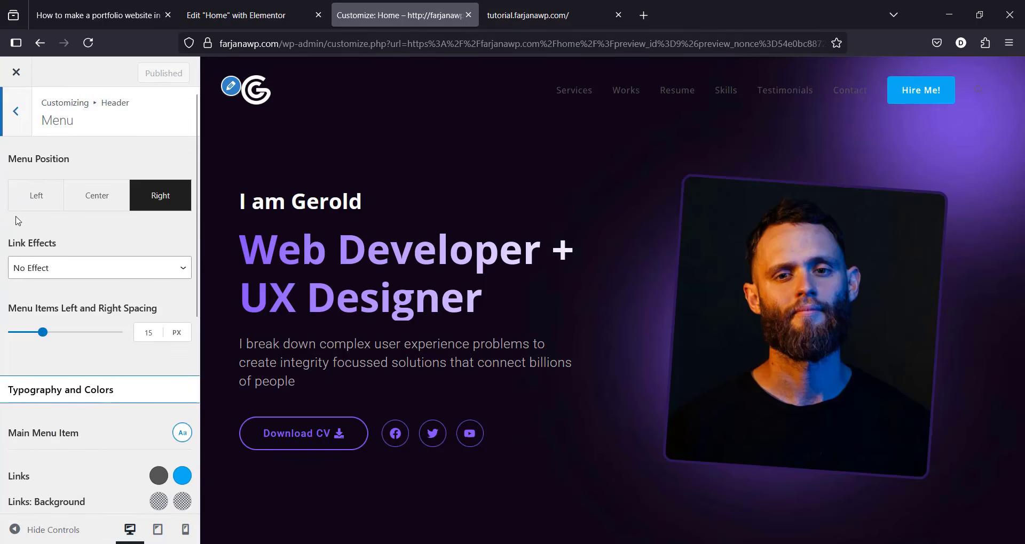
left_click(66, 275)
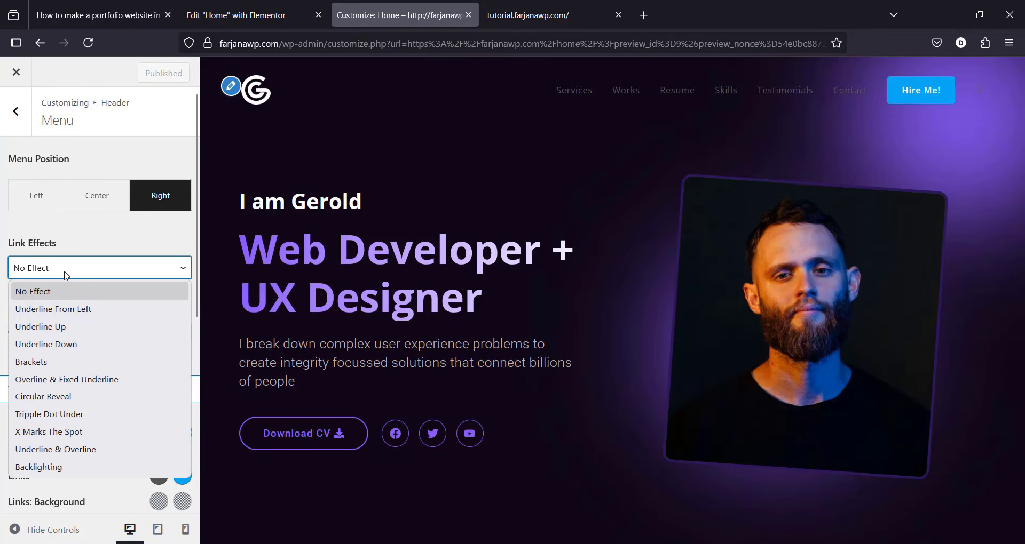
left_click(50, 314)
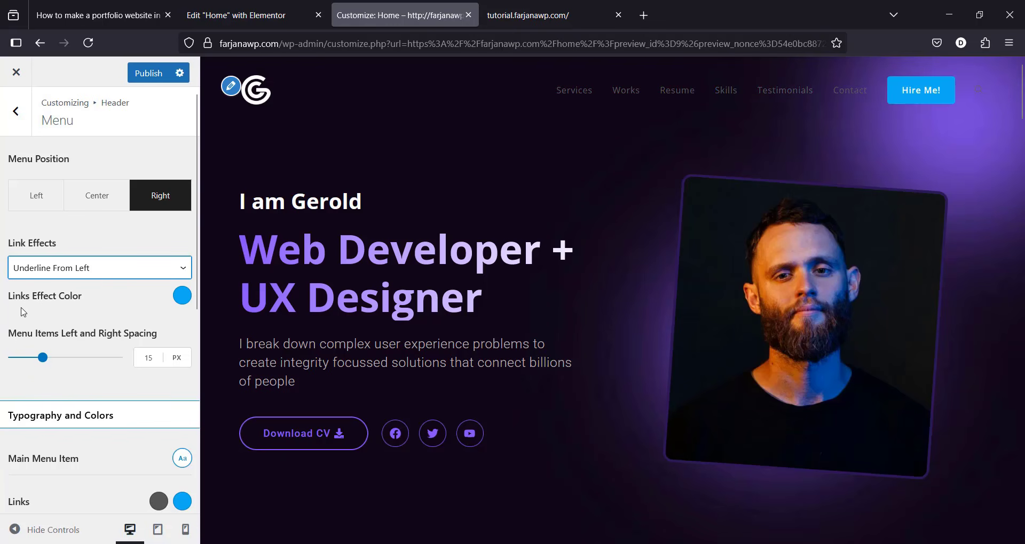
Step: Set the link effect colour to #8750F7, copied from the tutorial page
left_click(181, 294)
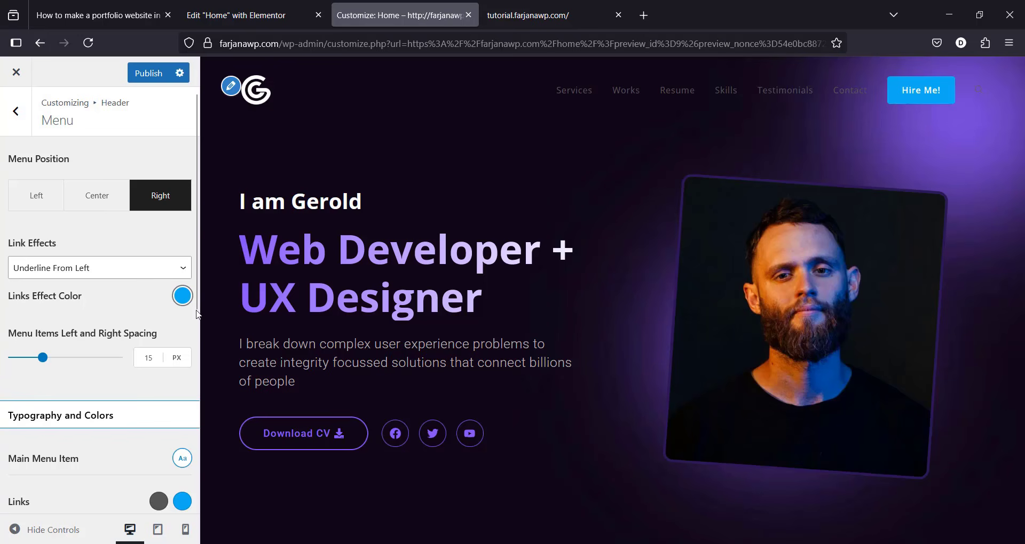
left_click(90, 12)
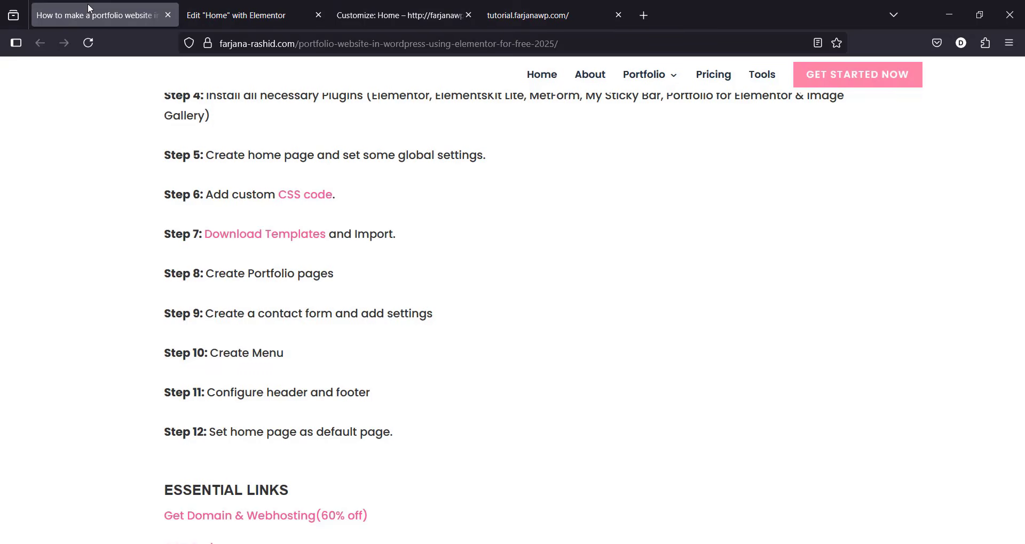
scroll(373, 308, "down", 8)
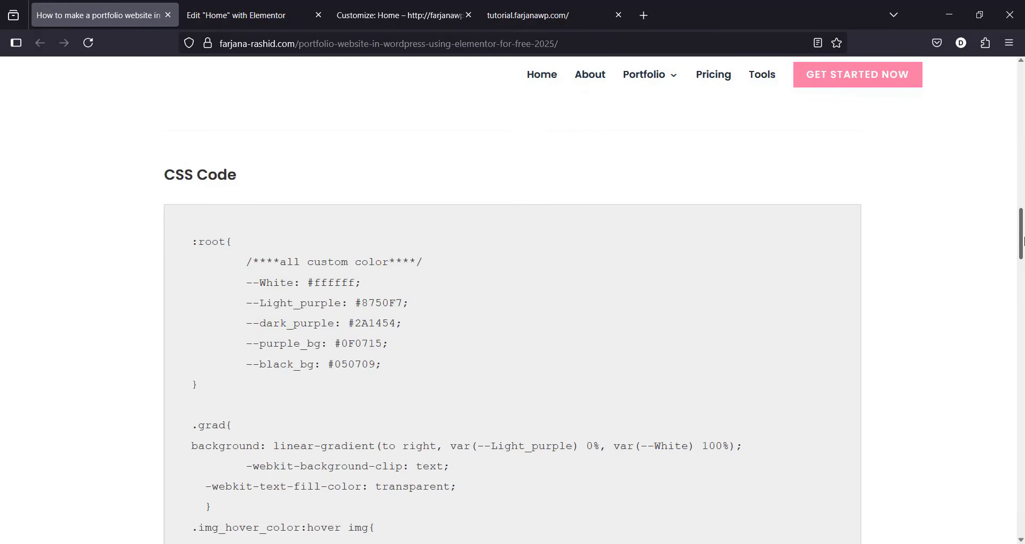
double_click(373, 303)
key("ctrl+c")
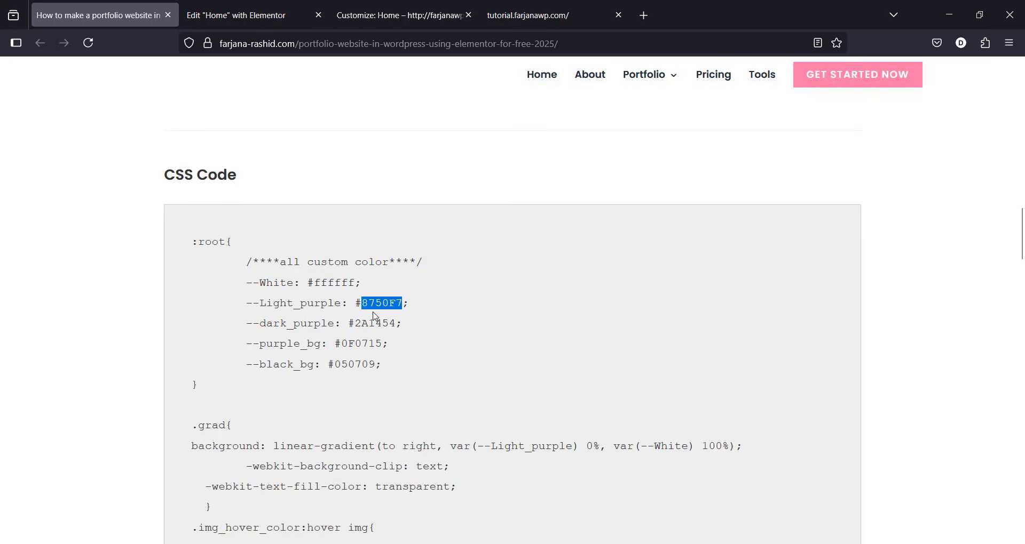
key("ctrl+3")
left_click(182, 296)
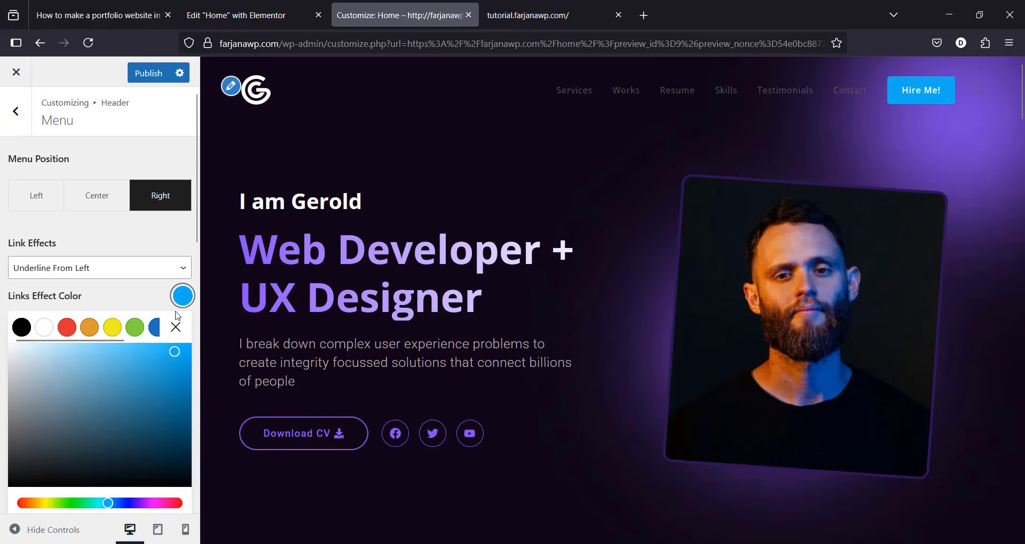
scroll(149, 501, "down", 2)
left_click(59, 512)
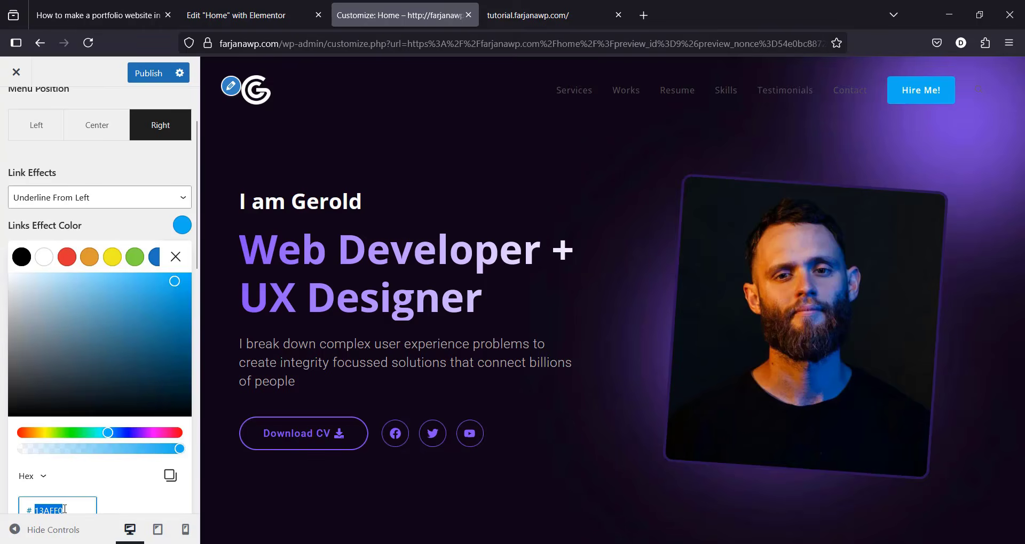
key("ctrl+v")
key("Return")
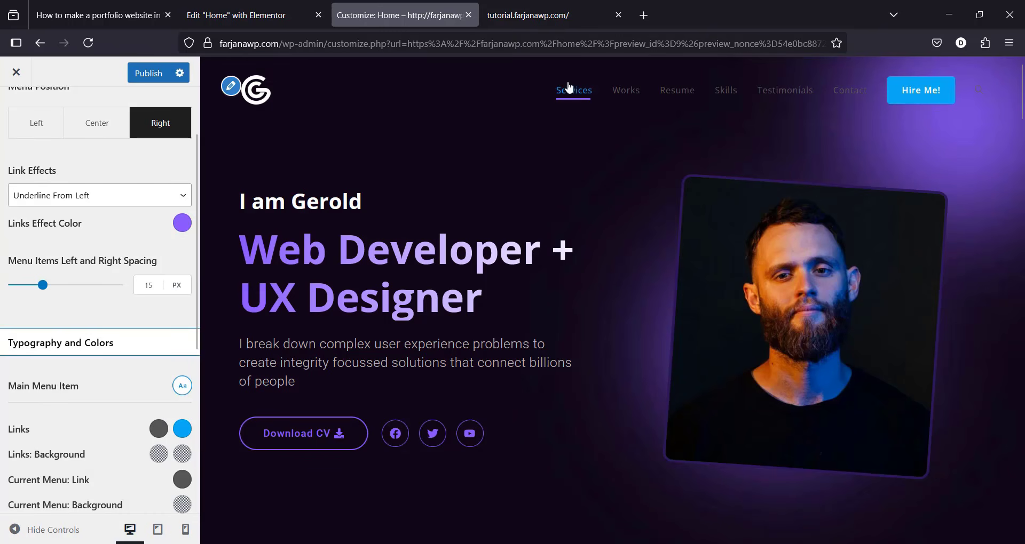
key("ctrl+4")
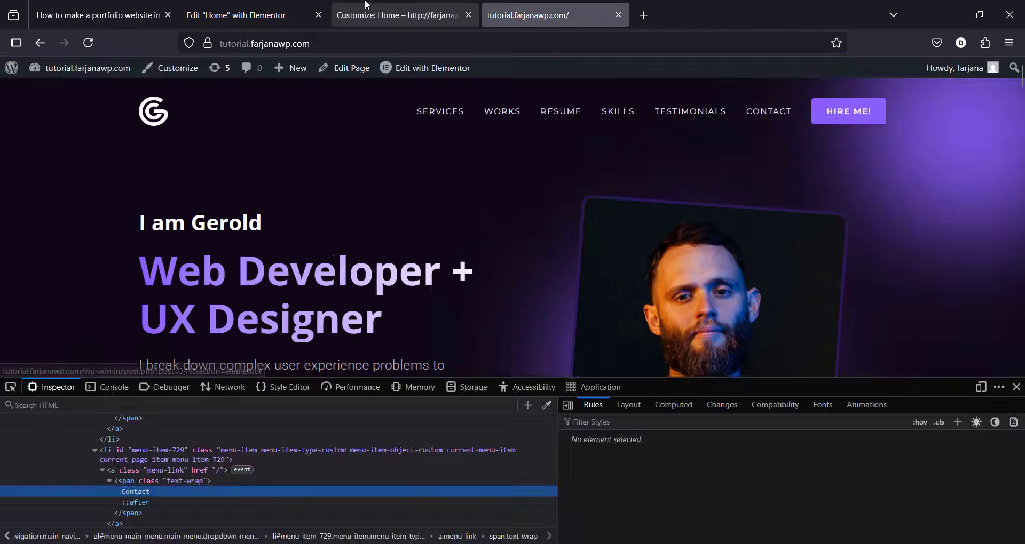
key("ctrl+3")
Step: Make the menu link colour white
left_click(158, 429)
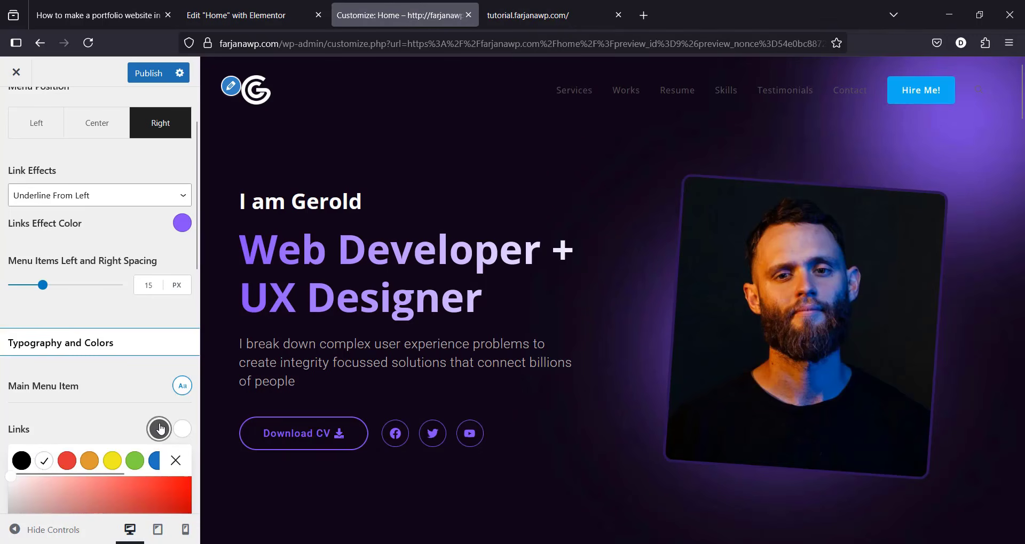
left_click(46, 464)
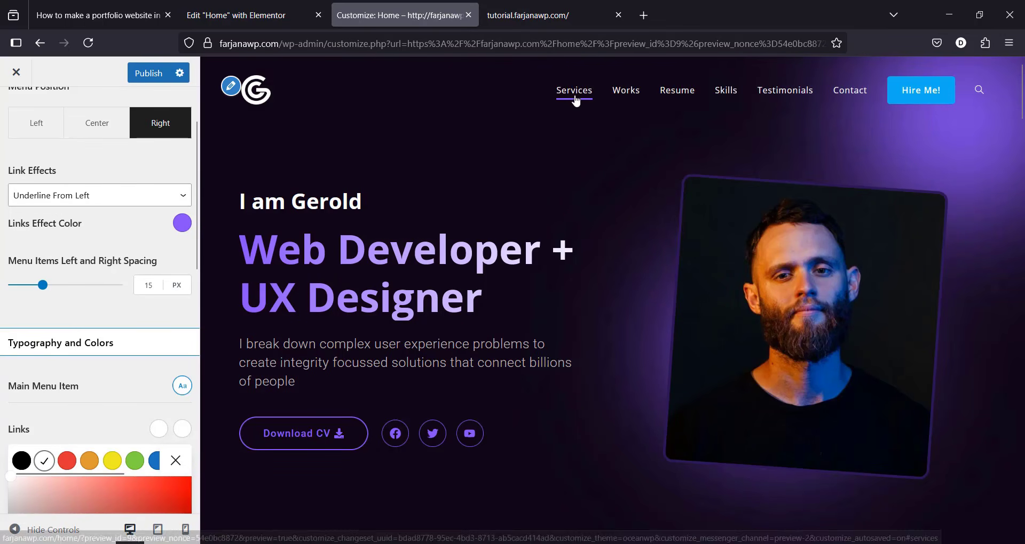
left_click(133, 401)
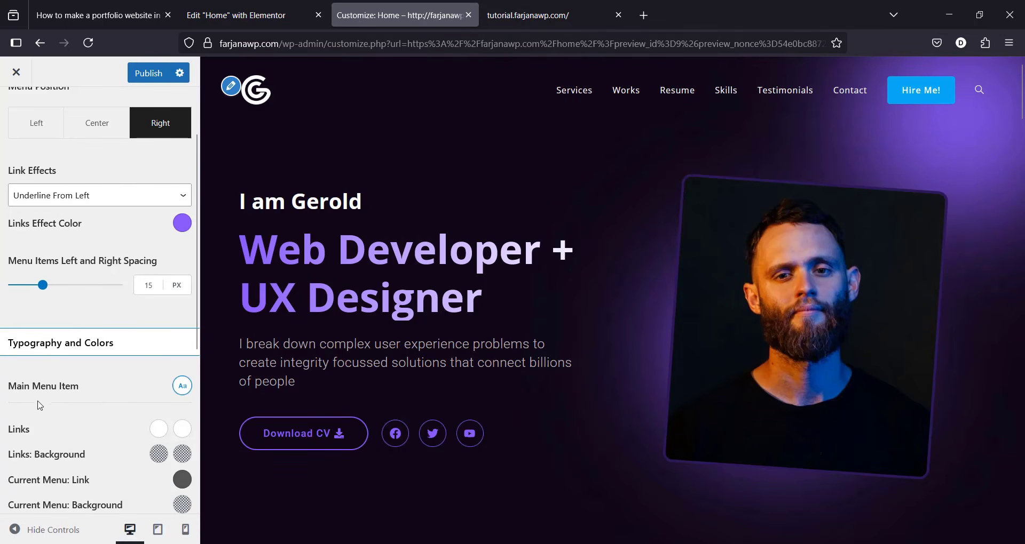
Step: Set Main Menu Item typography to Montserrat, 12 px, uppercase, 1.4 em letter spacing
left_click(180, 390)
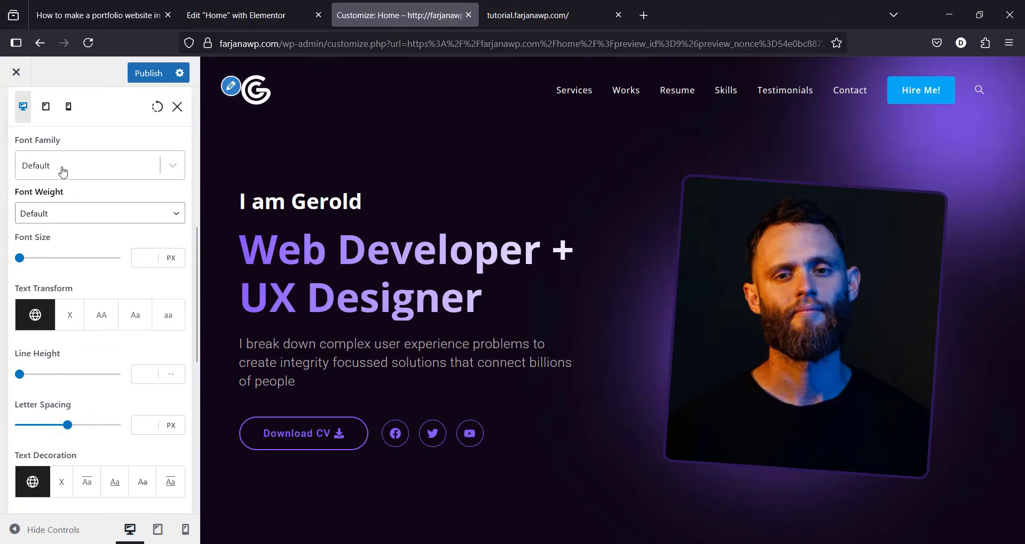
left_click(63, 171)
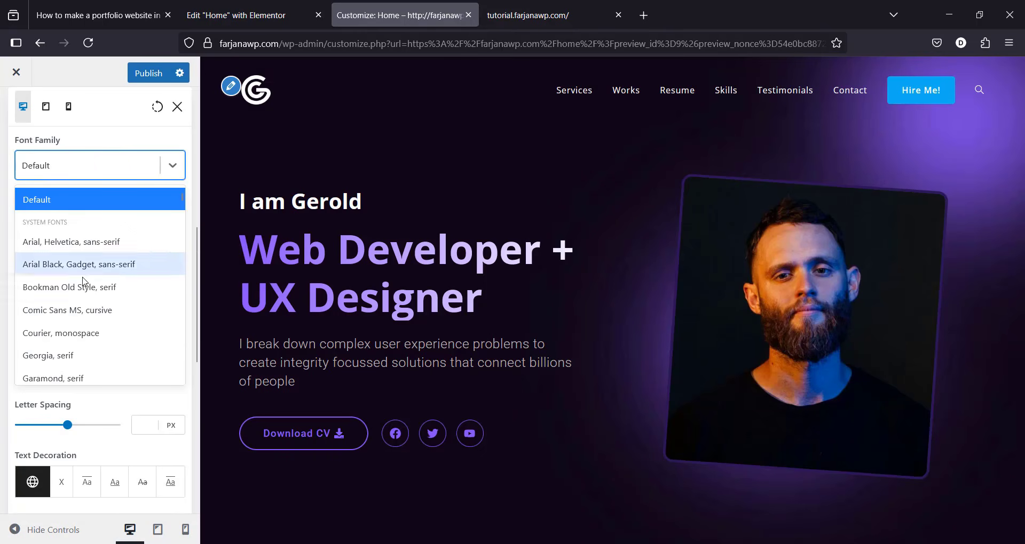
type("monts")
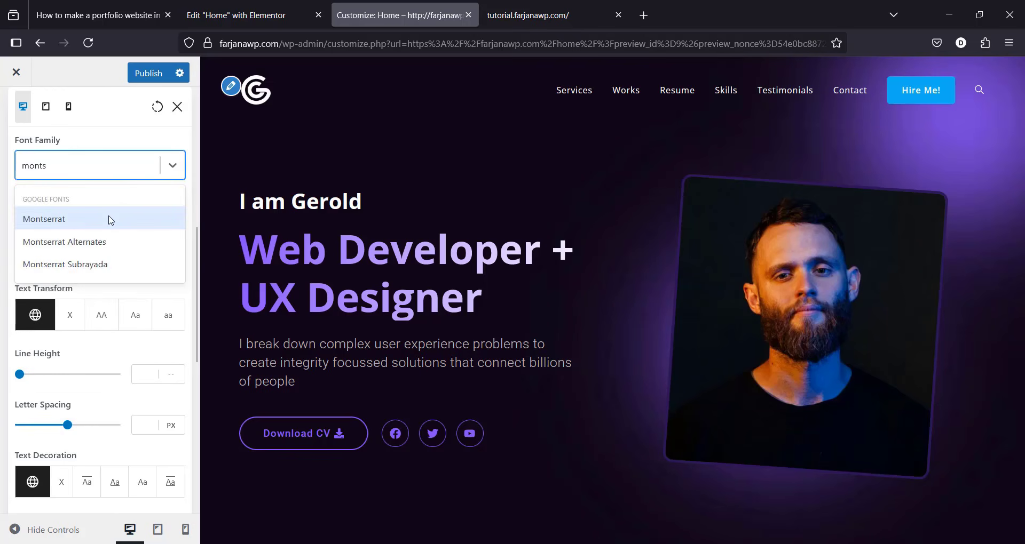
left_click(39, 220)
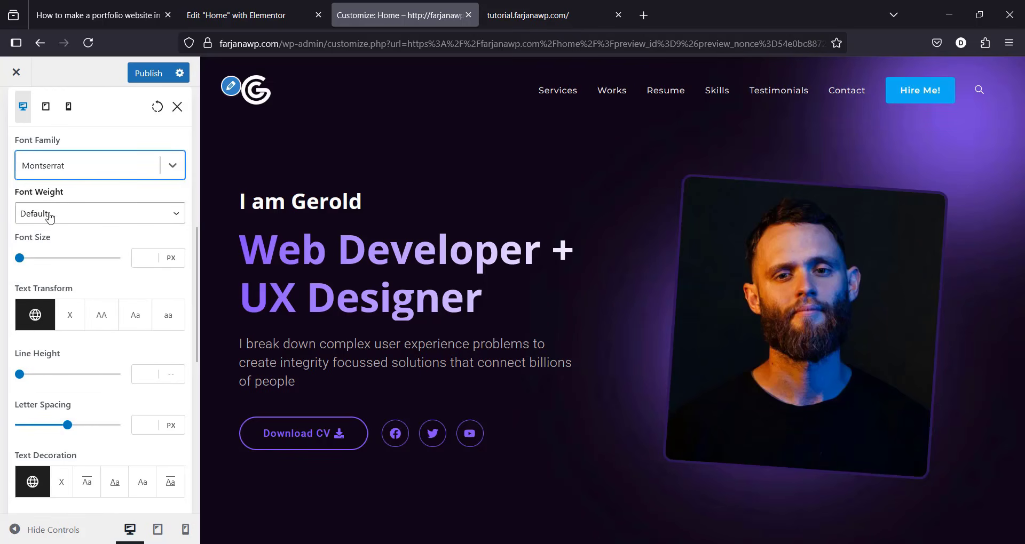
left_click(139, 264)
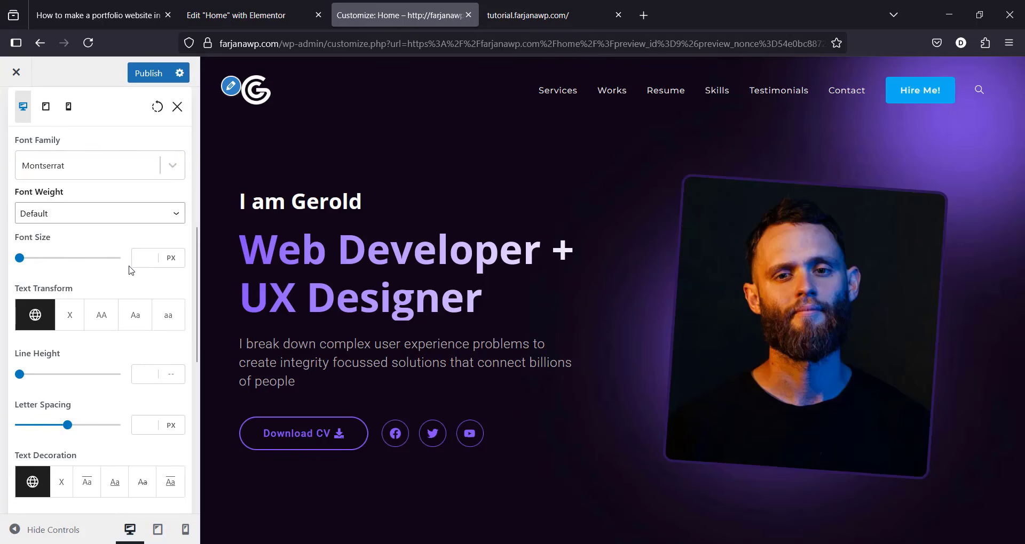
type("12")
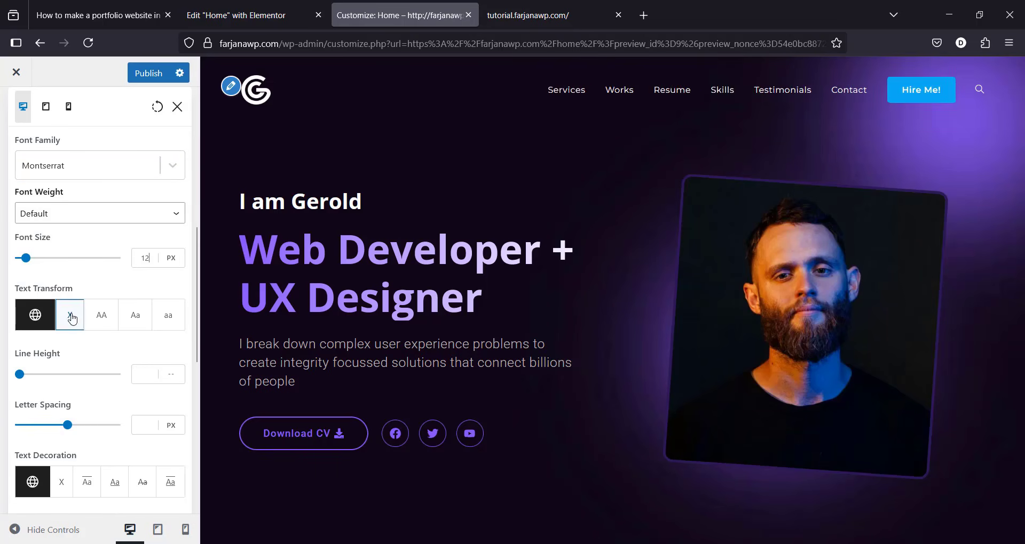
left_click(99, 321)
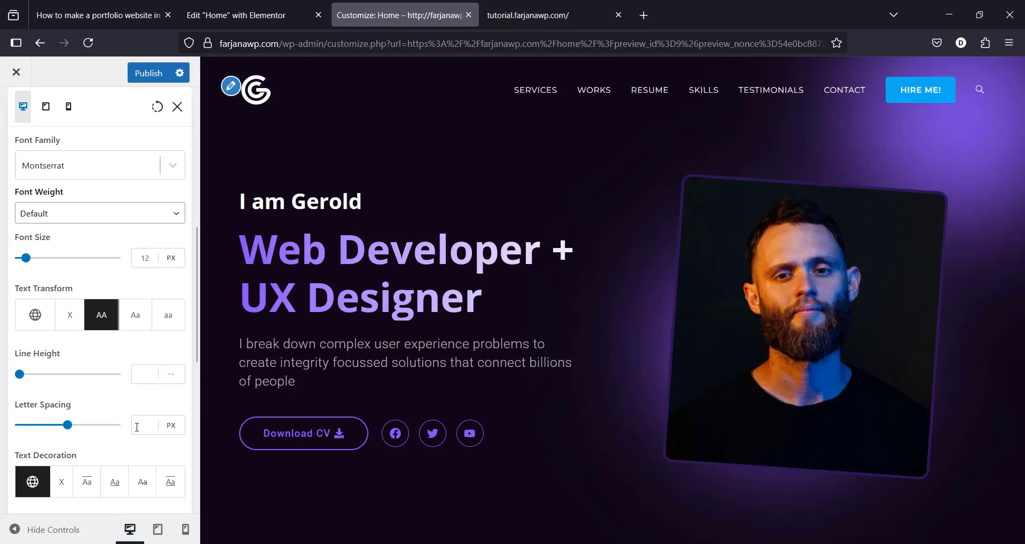
type("1.4")
left_click(174, 433)
scroll(162, 395, "down", 2)
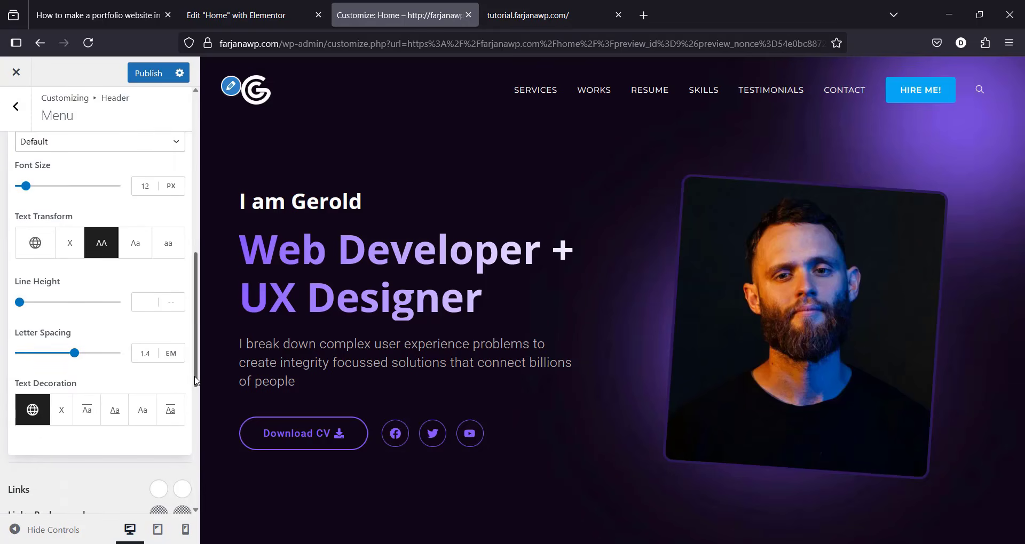
Step: Close the menu typography panel and check the header search dropdown in the preview
left_click(1, 258)
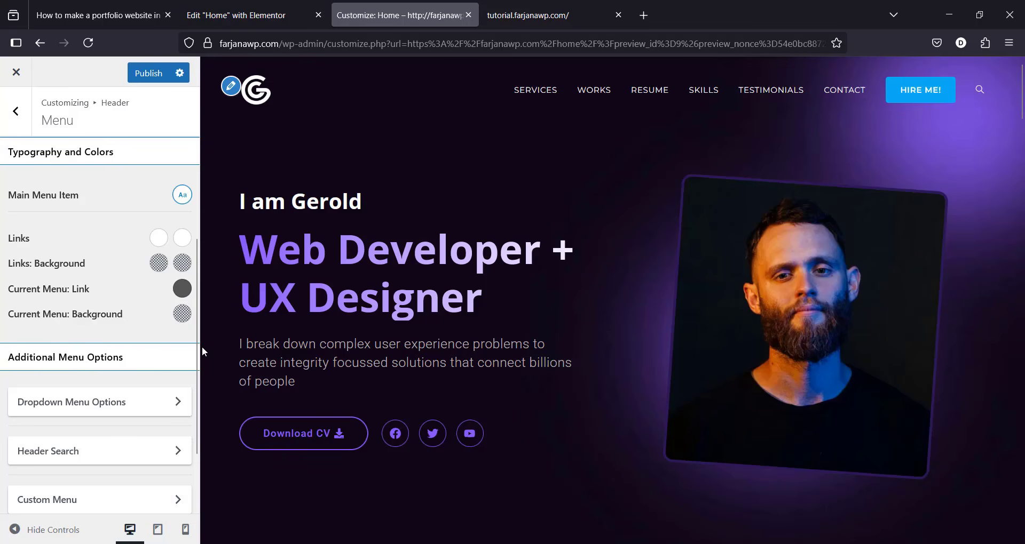
scroll(188, 406, "down", 3)
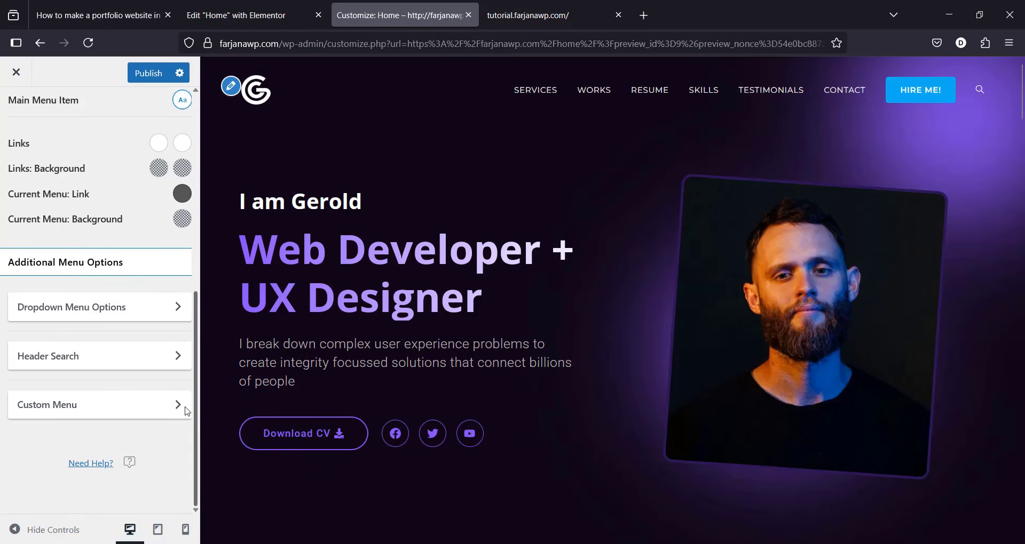
scroll(190, 397, "up", 9)
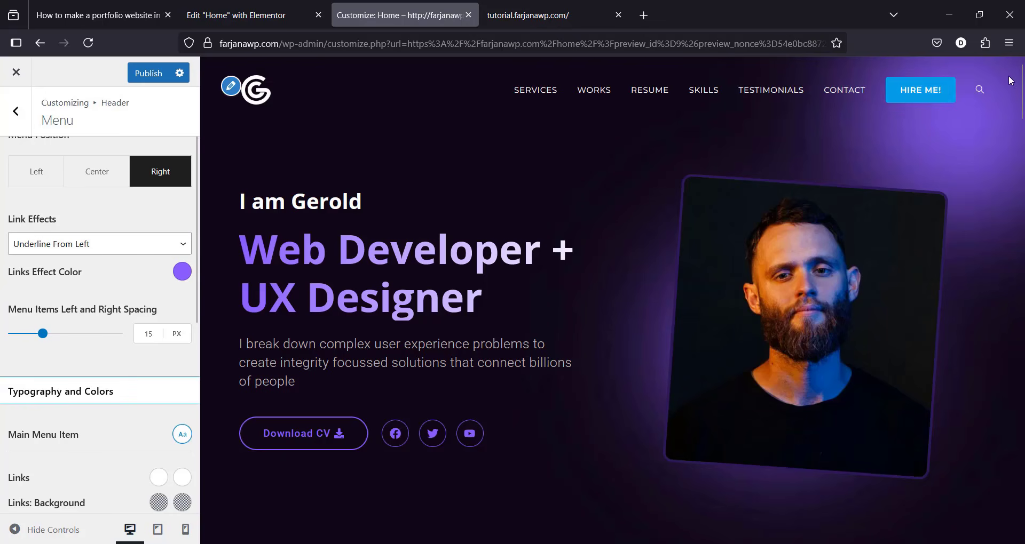
left_click(980, 90)
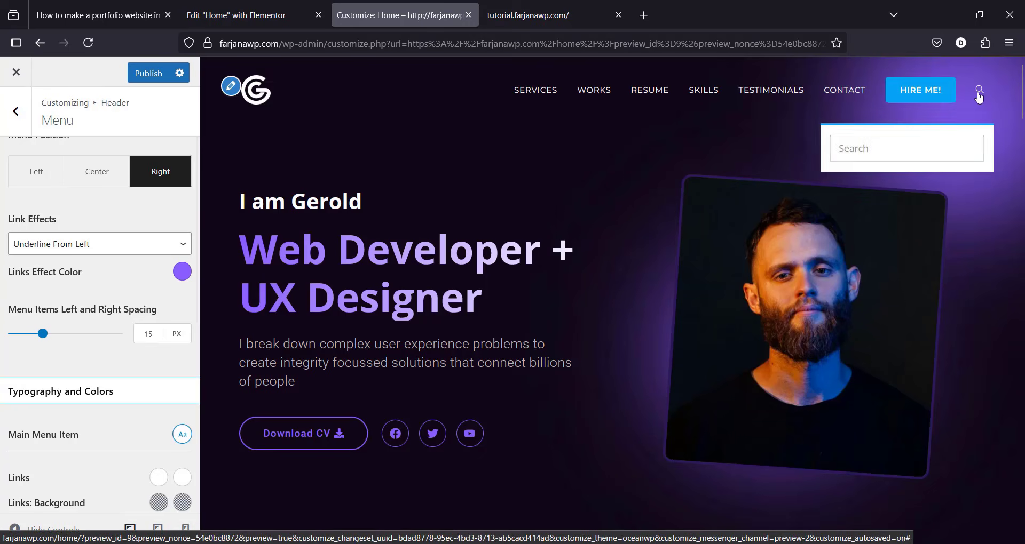
left_click(979, 92)
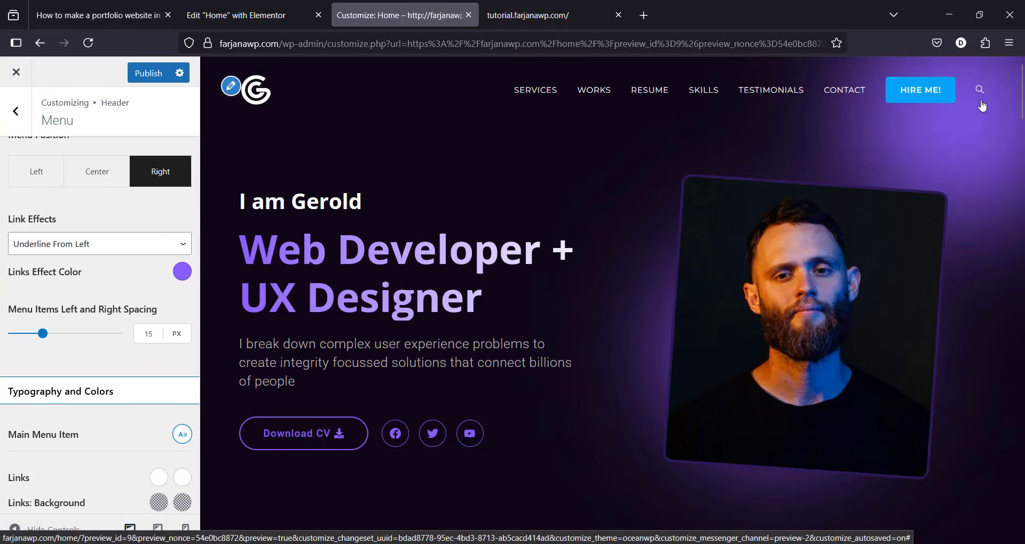
scroll(147, 443, "down", 6)
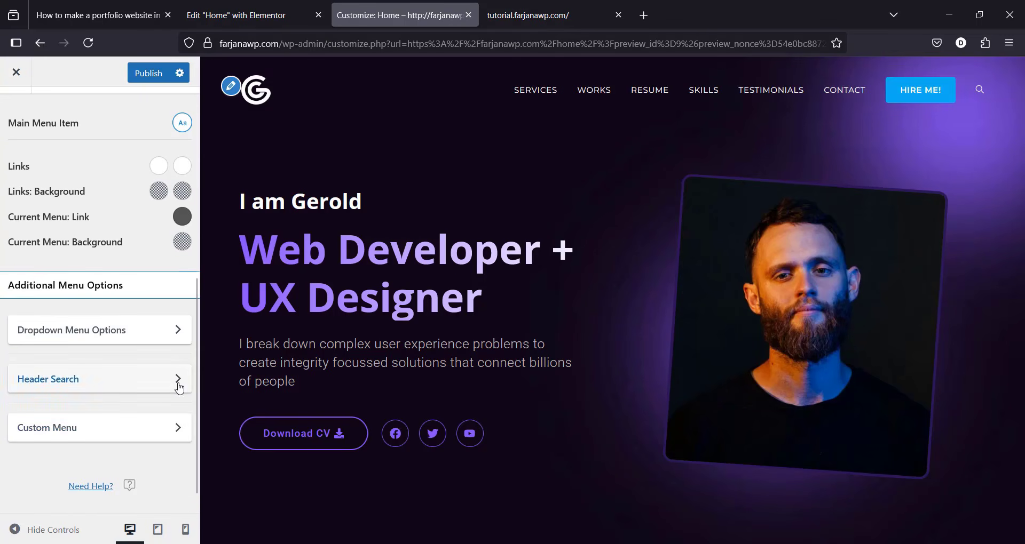
Step: Set Header Search Style to Disabled and publish the change
left_click(176, 381)
left_click(73, 189)
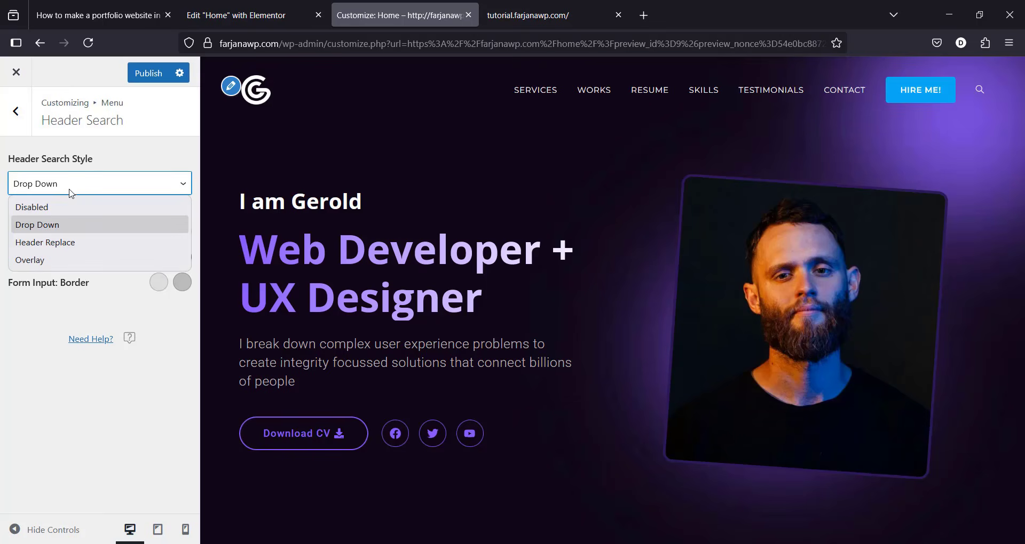
left_click(65, 208)
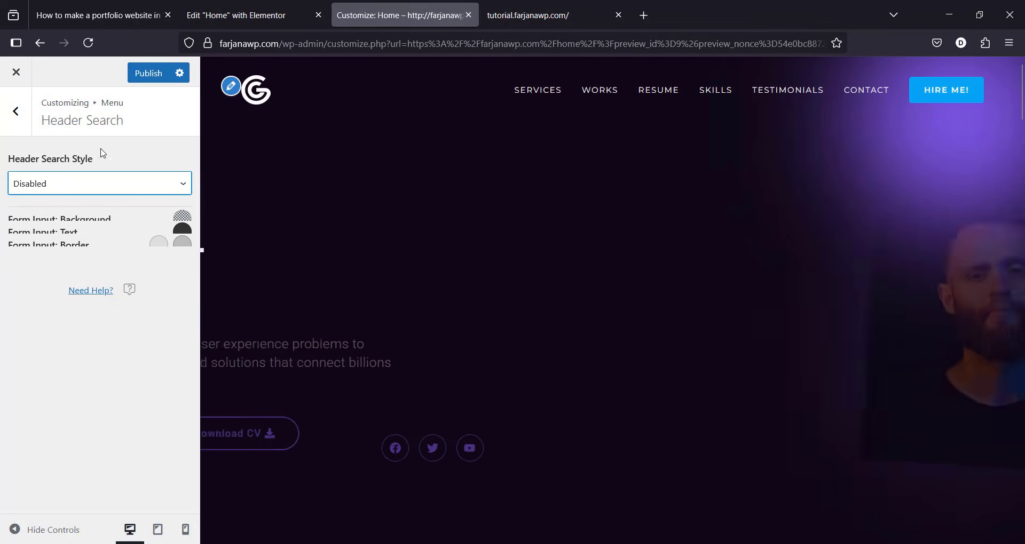
left_click(146, 72)
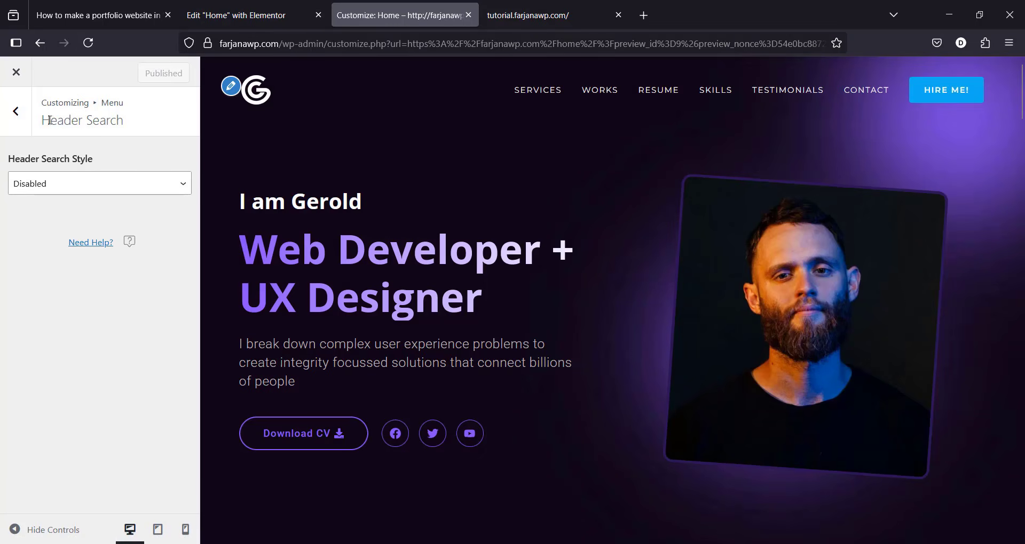
left_click(16, 111)
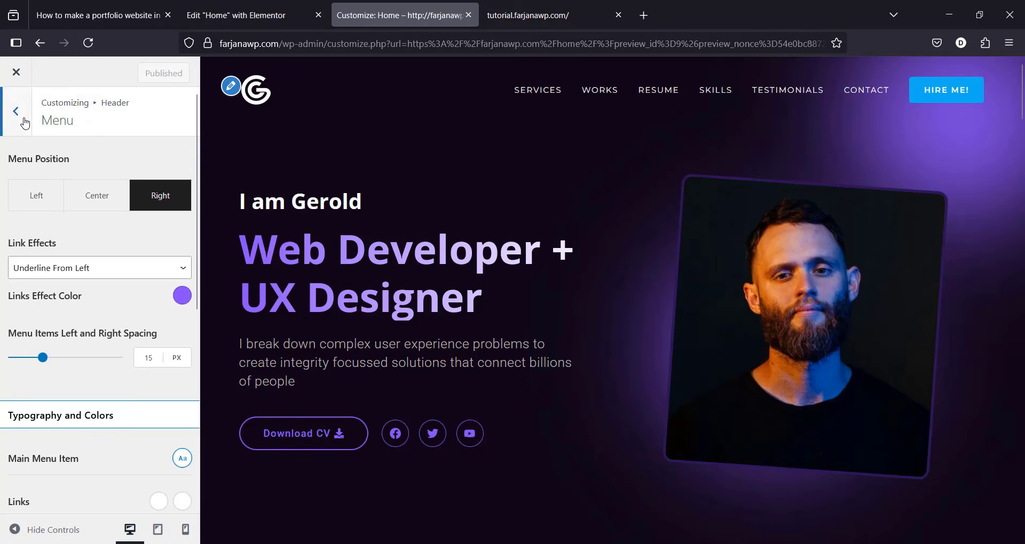
left_click(16, 111)
left_click(16, 111)
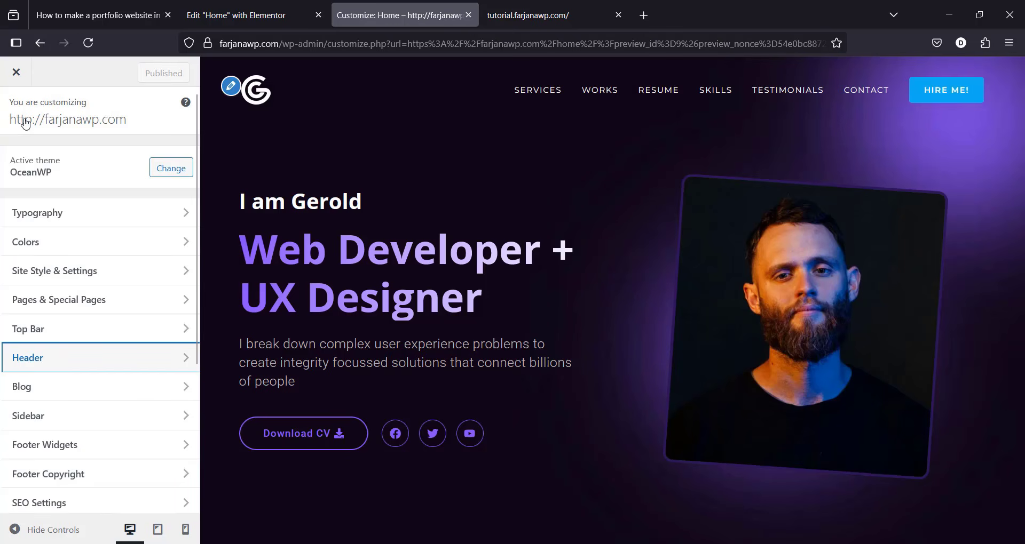
Step: Set the two Primary Colors to 8750F7 and 2A1454 from the tutorial codes
left_click(94, 245)
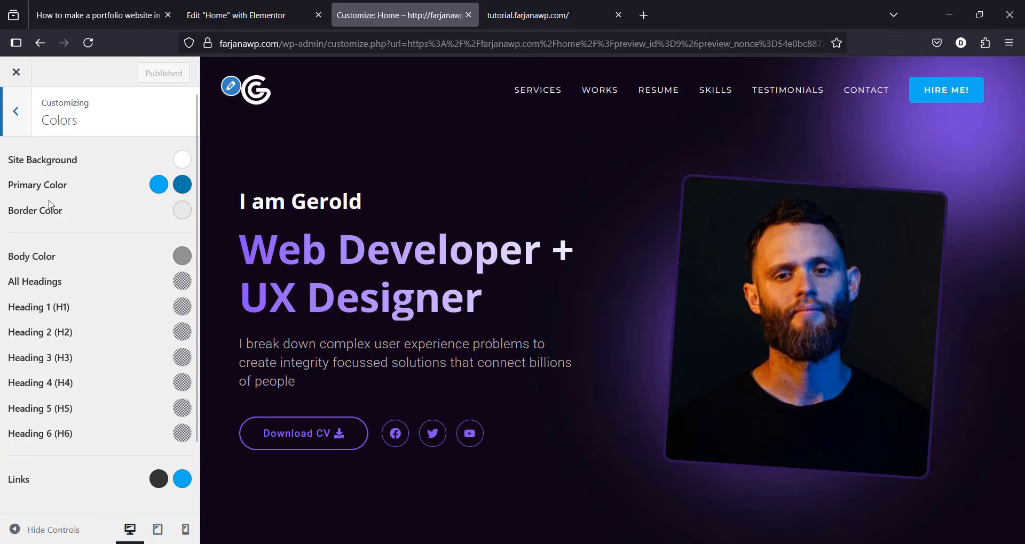
key("ctrl+shift+Tab")
key("ctrl+shift+Tab")
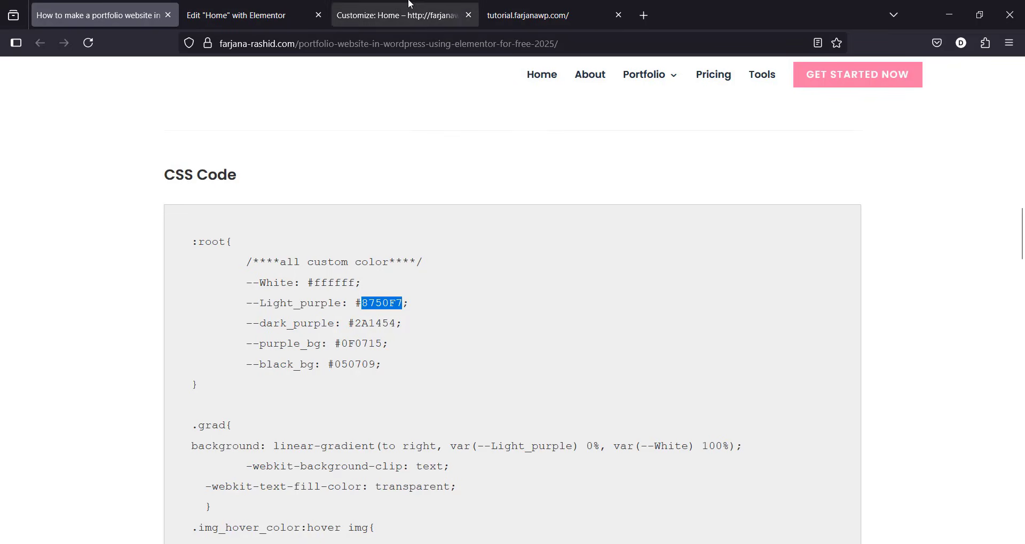
left_click(398, 15)
left_click(155, 186)
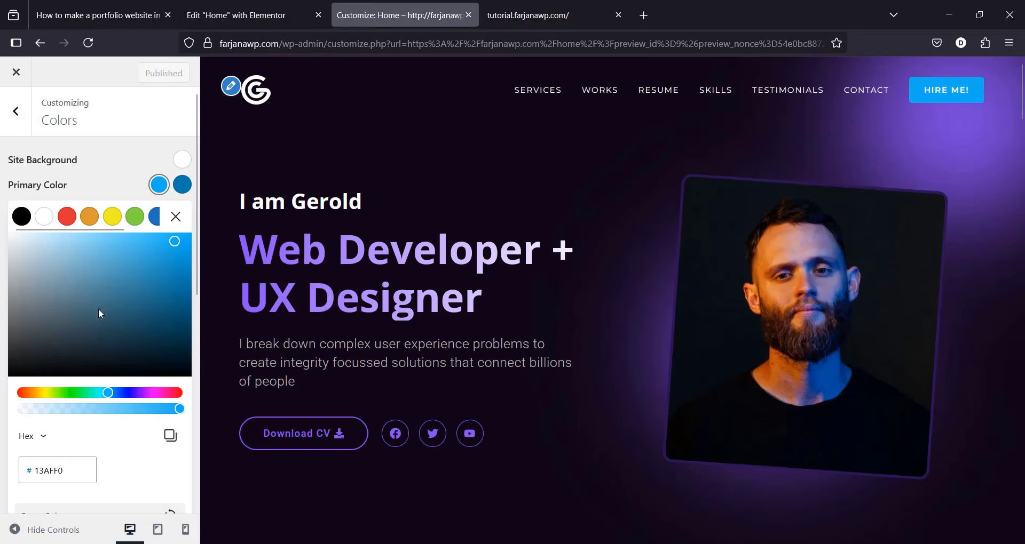
double_click(71, 461)
type("8750F7")
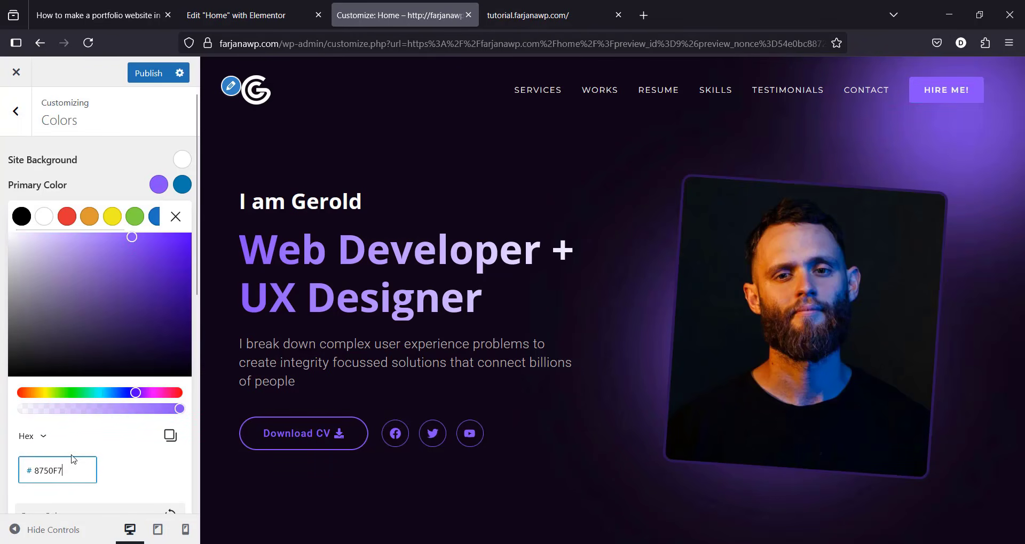
left_click(128, 15)
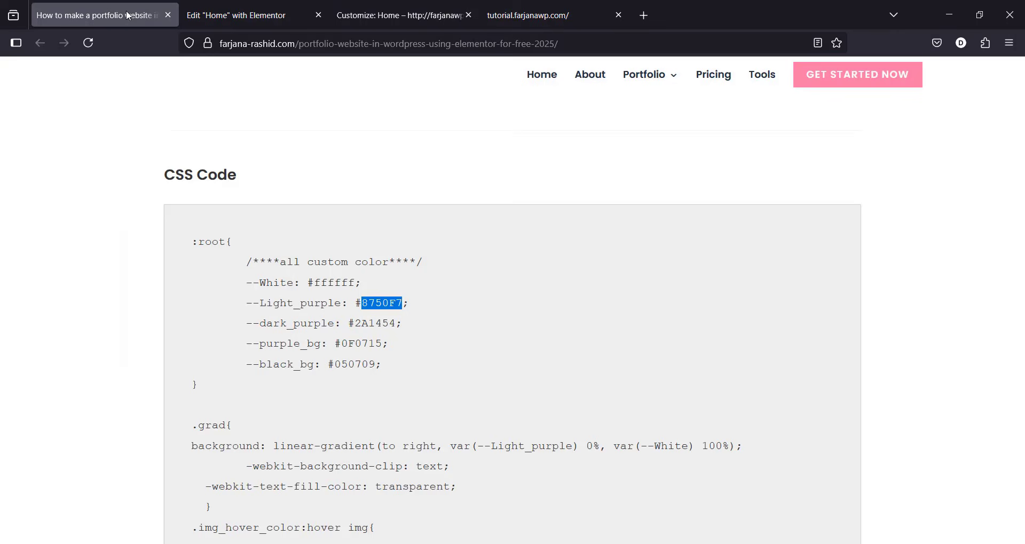
double_click(376, 324)
key("ctrl+c")
left_click(398, 15)
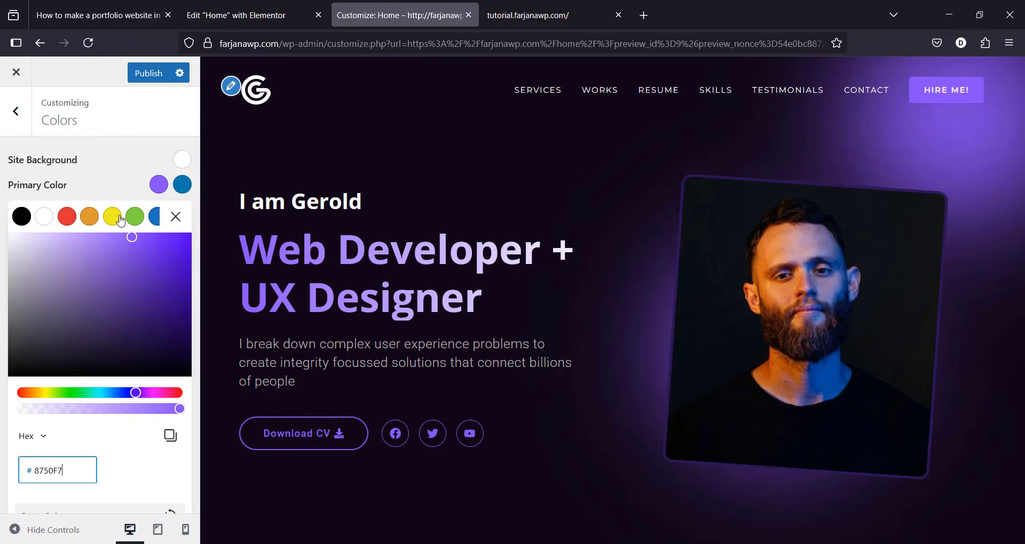
left_click(182, 184)
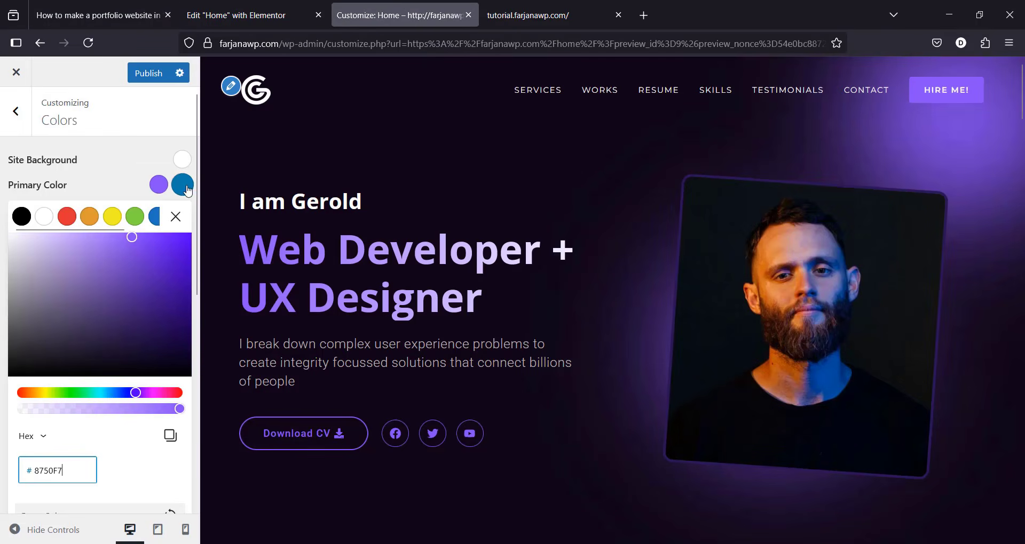
double_click(79, 464)
key("ctrl+v")
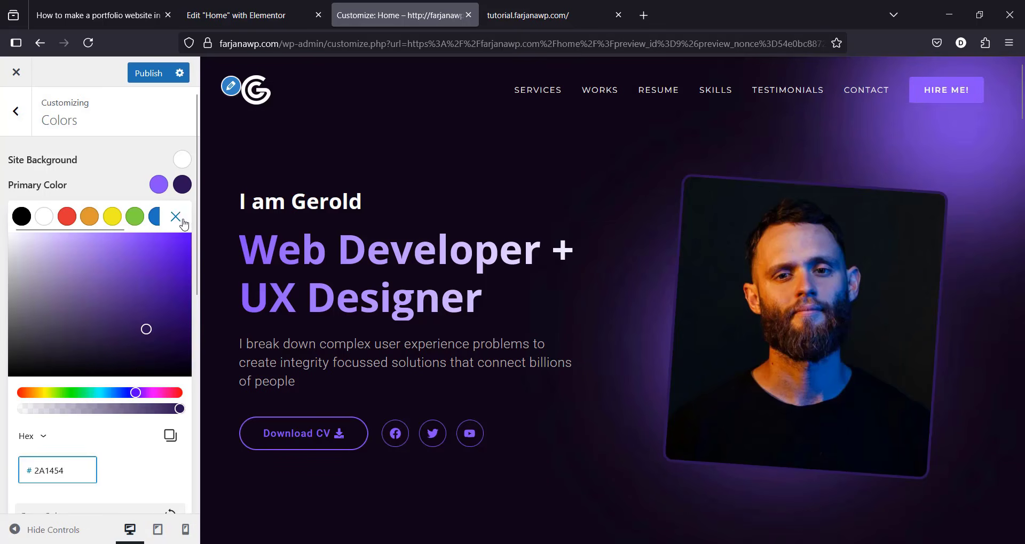
left_click(176, 218)
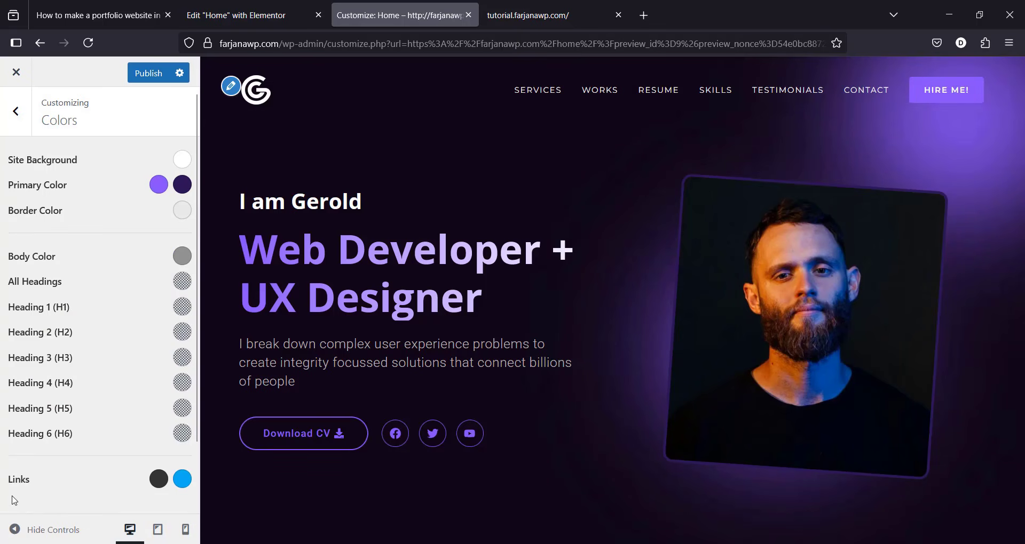
Step: Set the Links colours to white and 8750F7, then publish
left_click(159, 478)
left_click(45, 508)
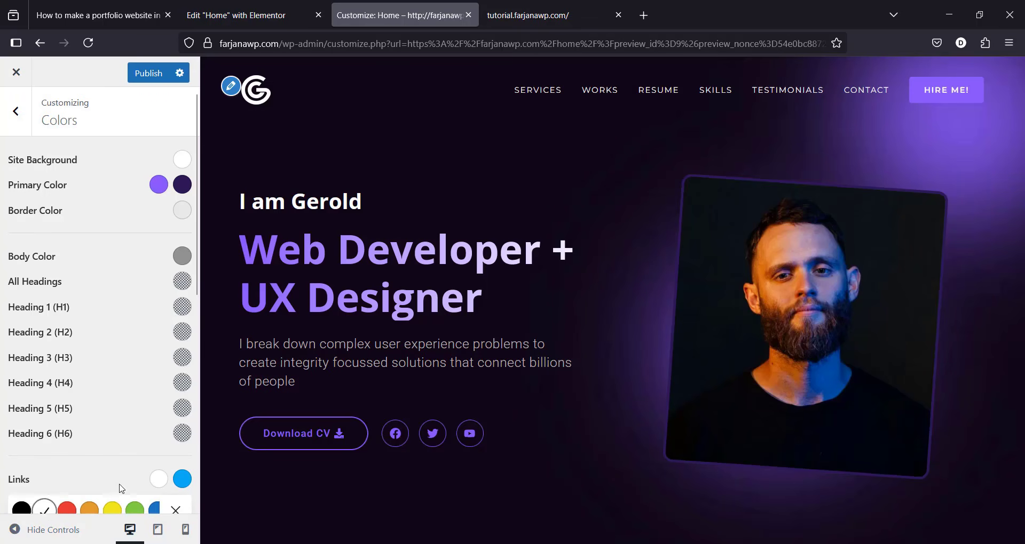
left_click(159, 184)
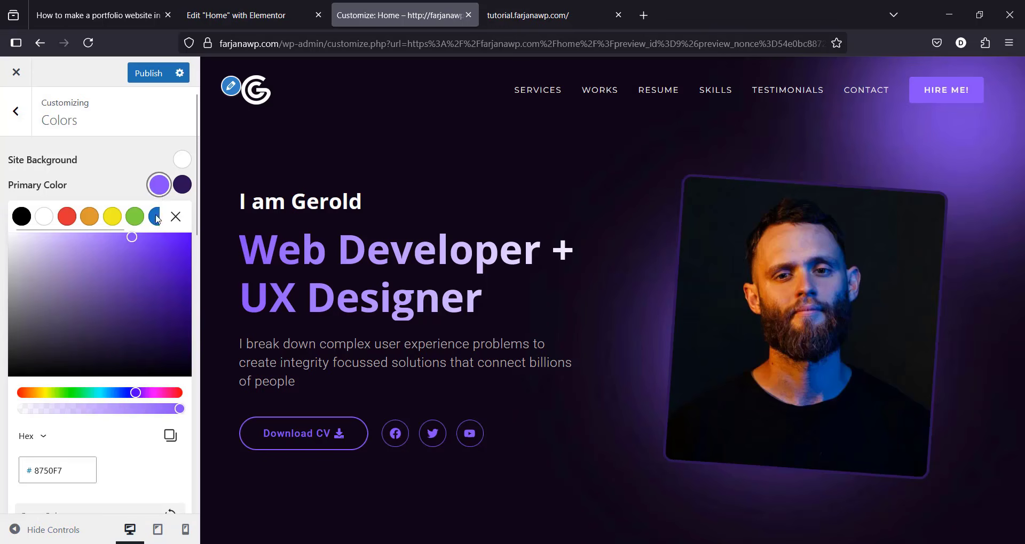
double_click(61, 470)
key("ctrl+c")
left_click(159, 184)
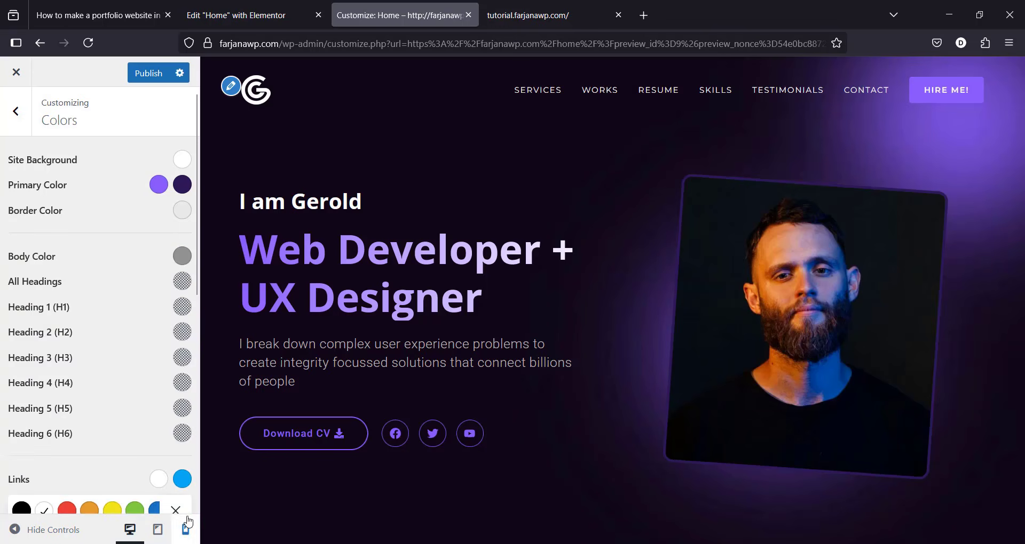
scroll(96, 321, "down", 5)
left_click(182, 211)
double_click(55, 489)
key("ctrl+v")
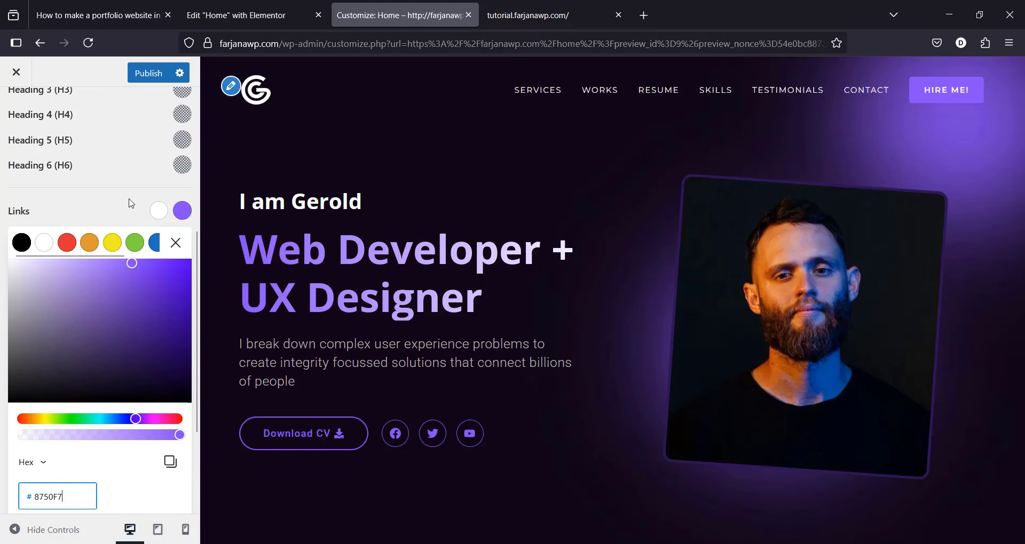
left_click(176, 242)
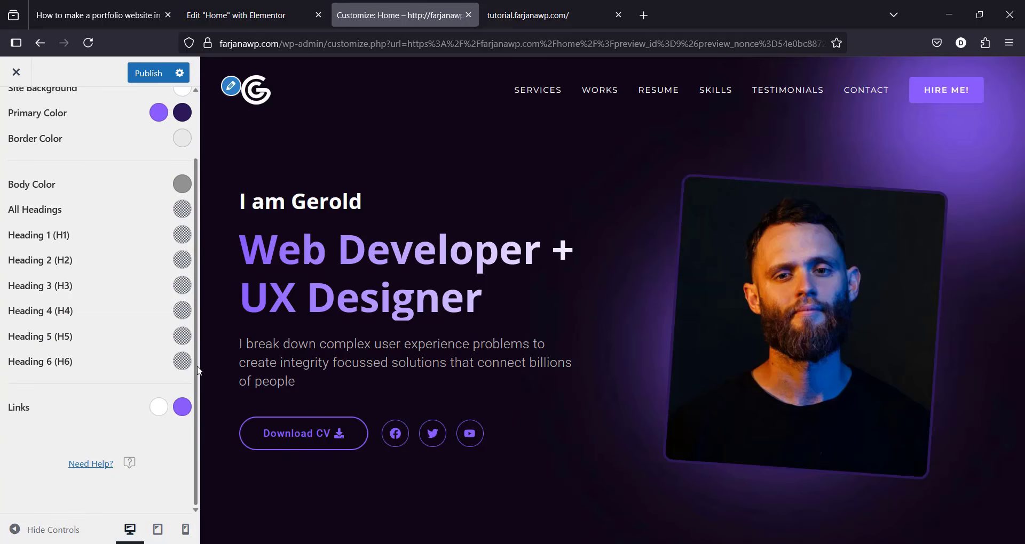
scroll(196, 369, "up", 2)
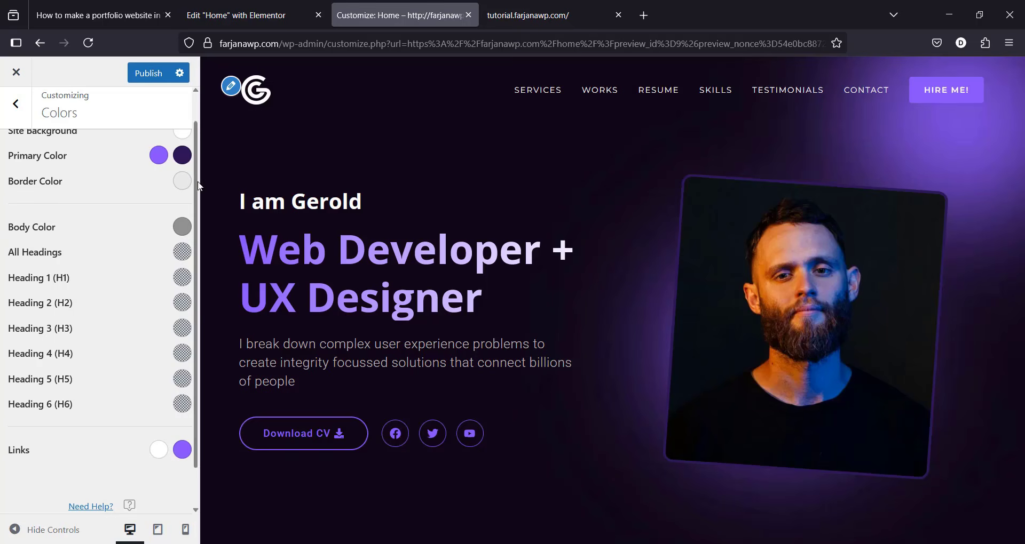
scroll(196, 183, "up", 1)
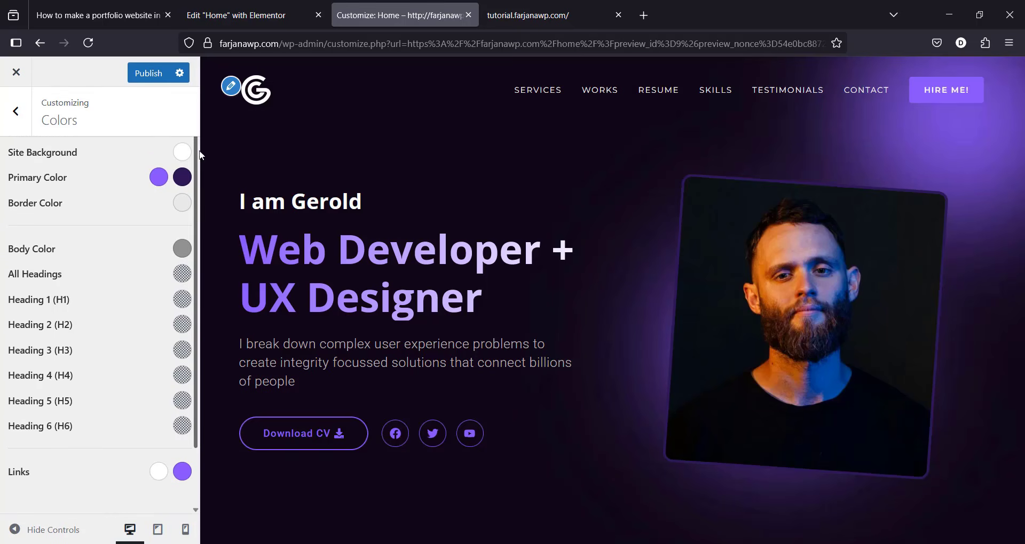
left_click(142, 75)
Step: Use View Page from Elementor's Publish menu to check the purple scheme on the live Home page
left_click(258, 17)
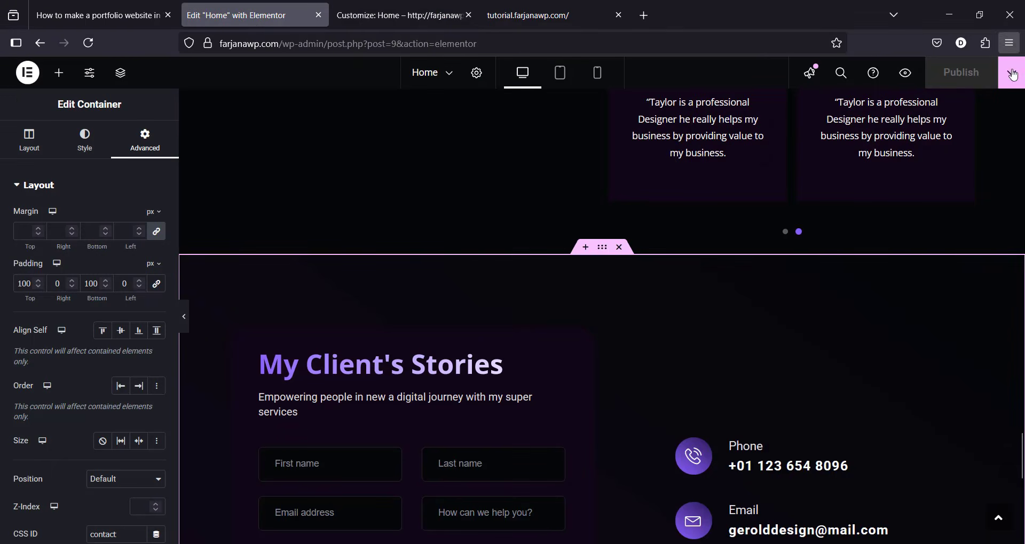
left_click(1011, 85)
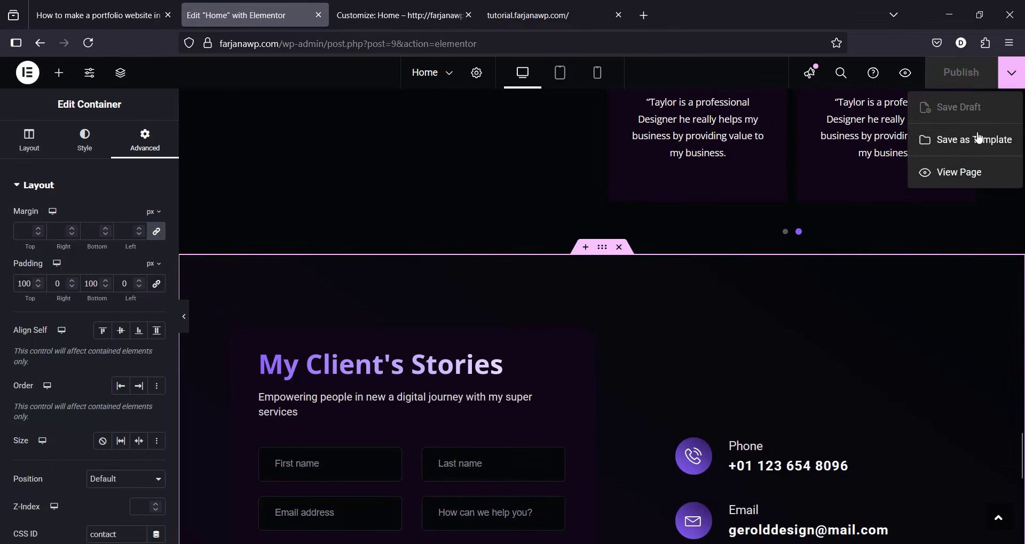
left_click(955, 170)
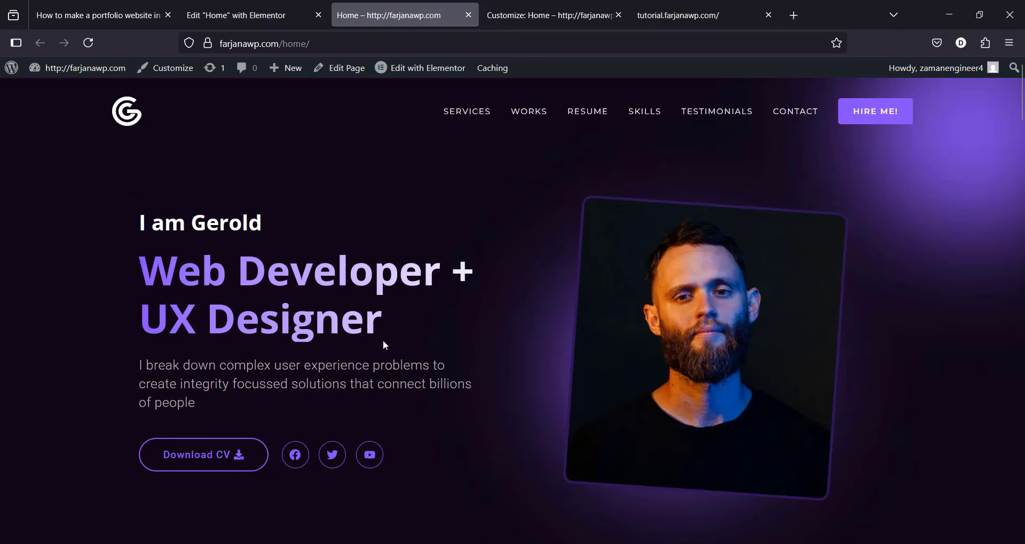
scroll(1023, 139, "down", 2)
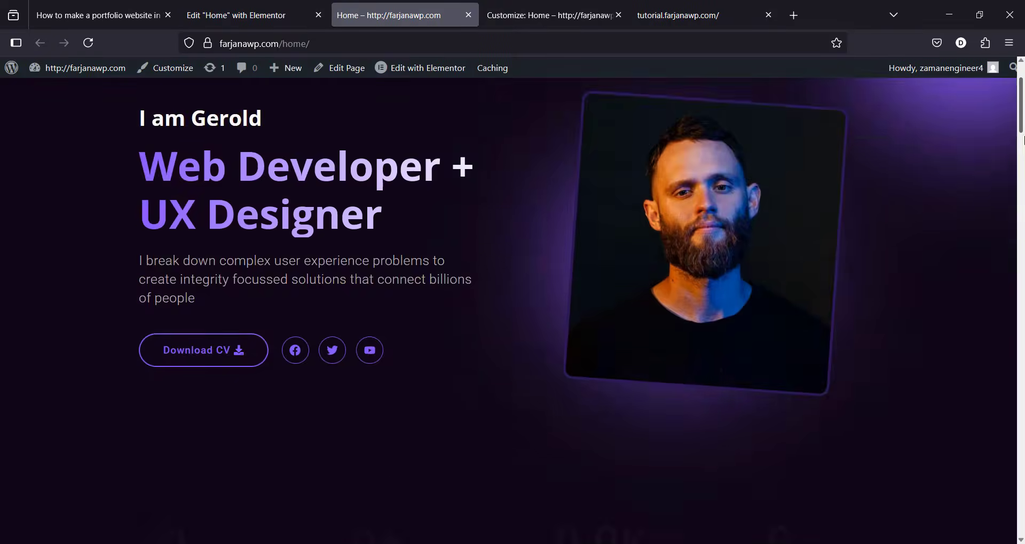
scroll(1022, 140, "down", 9)
scroll(720, 342, "up", 11)
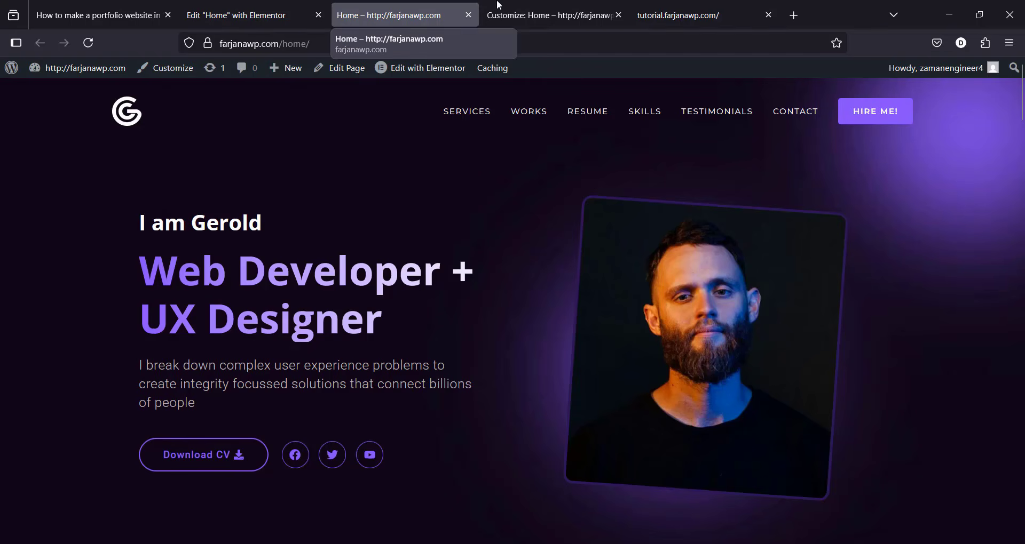
left_click(542, 7)
Step: Set Main Container Width to 1120 px in Site Layout and publish
left_click(24, 118)
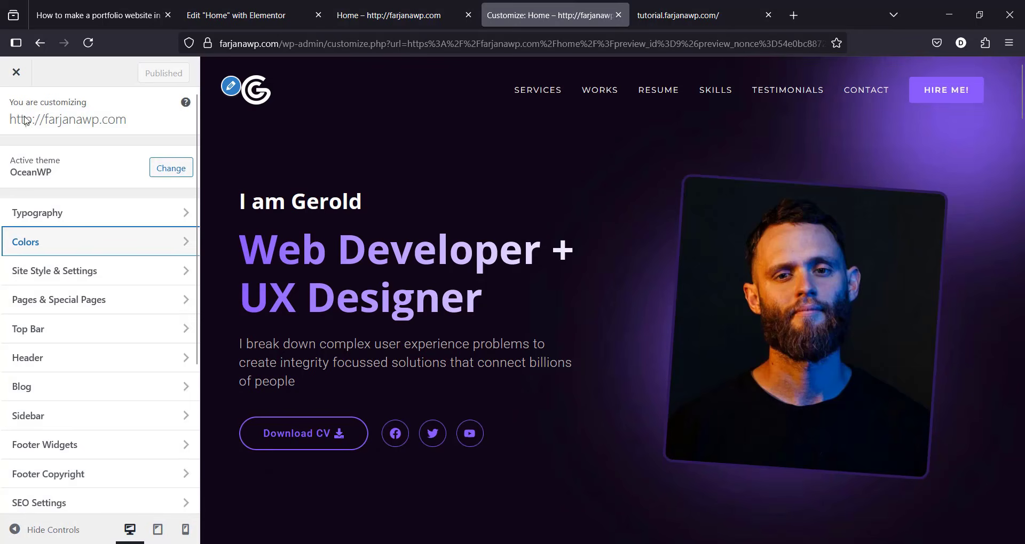
left_click(74, 274)
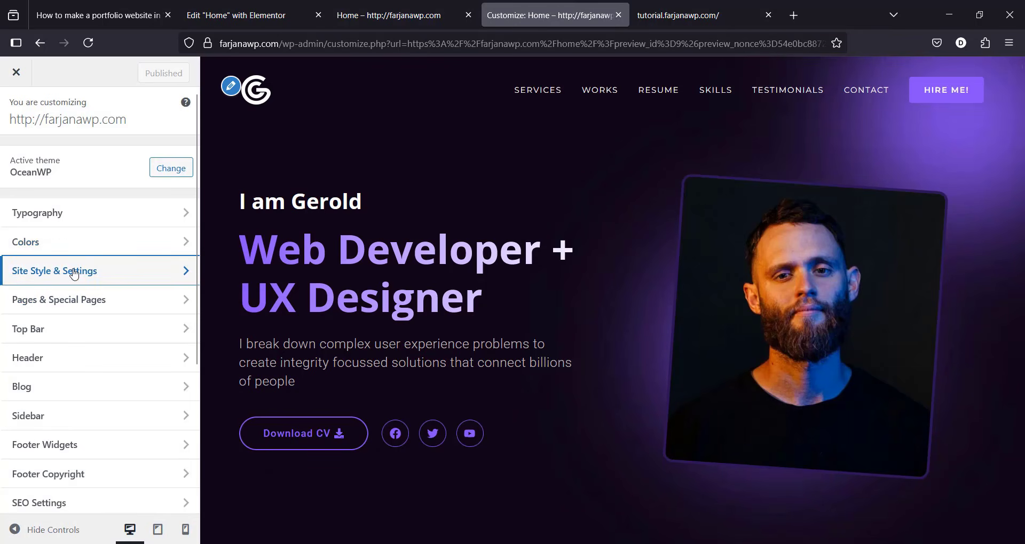
left_click(80, 178)
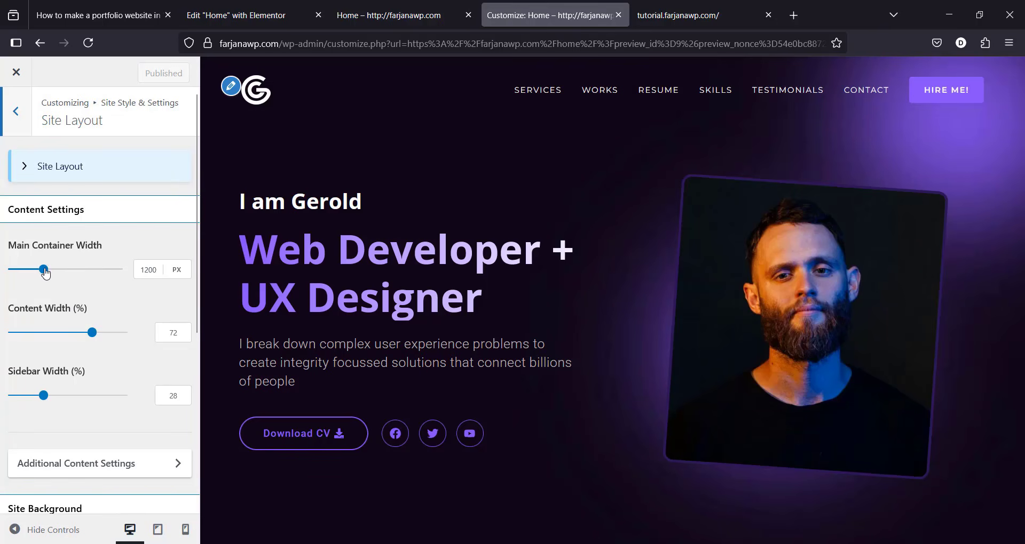
left_click_drag(45, 273, 44, 273)
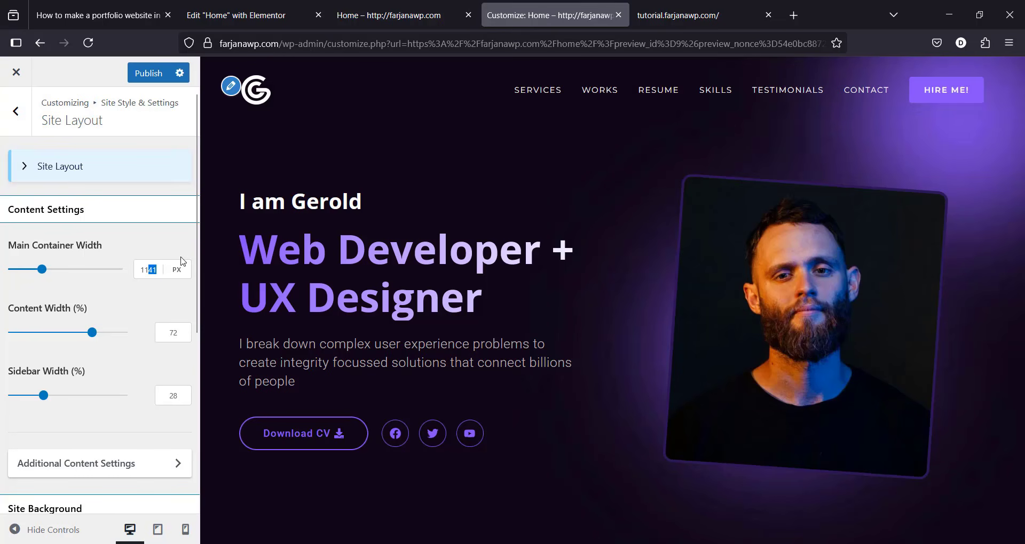
type("20")
left_click(144, 80)
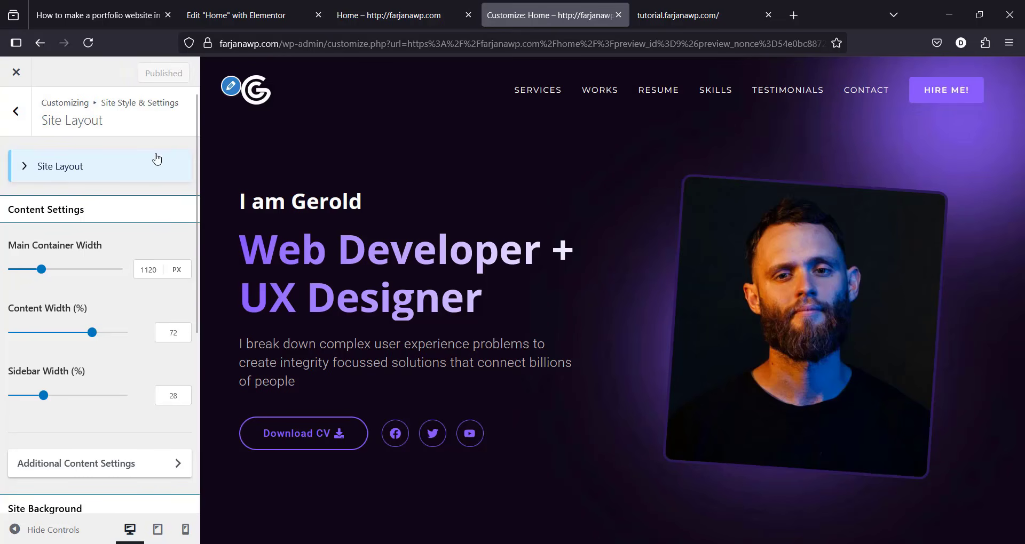
left_click(387, 15)
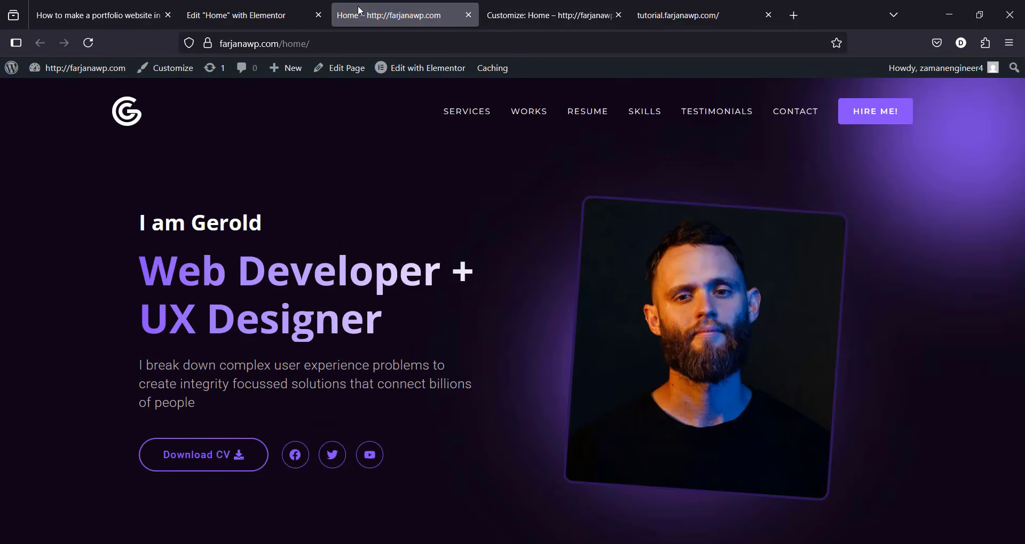
Step: Reload the live Home page to check the 1120 px layout
left_click(94, 45)
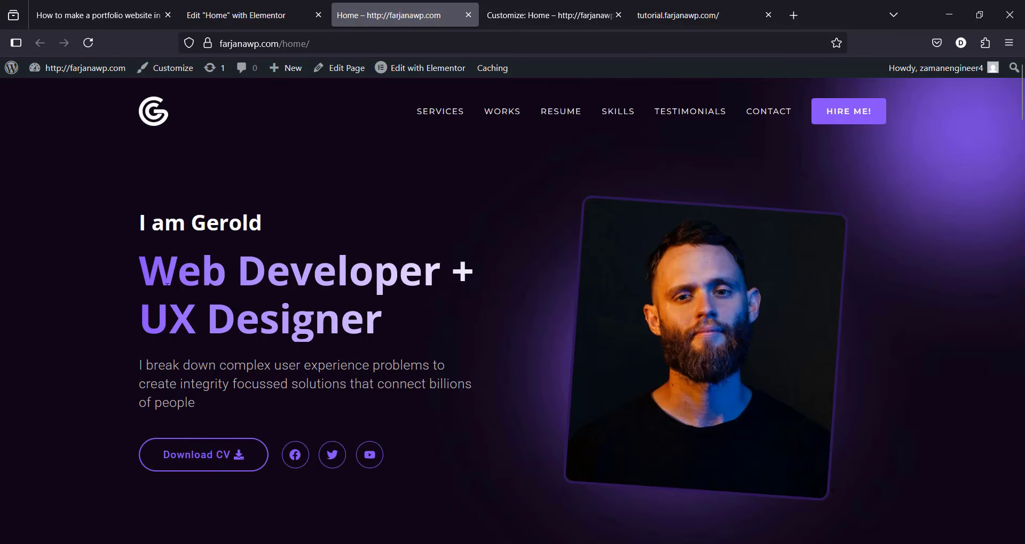
left_click_drag(1022, 86, 982, 526)
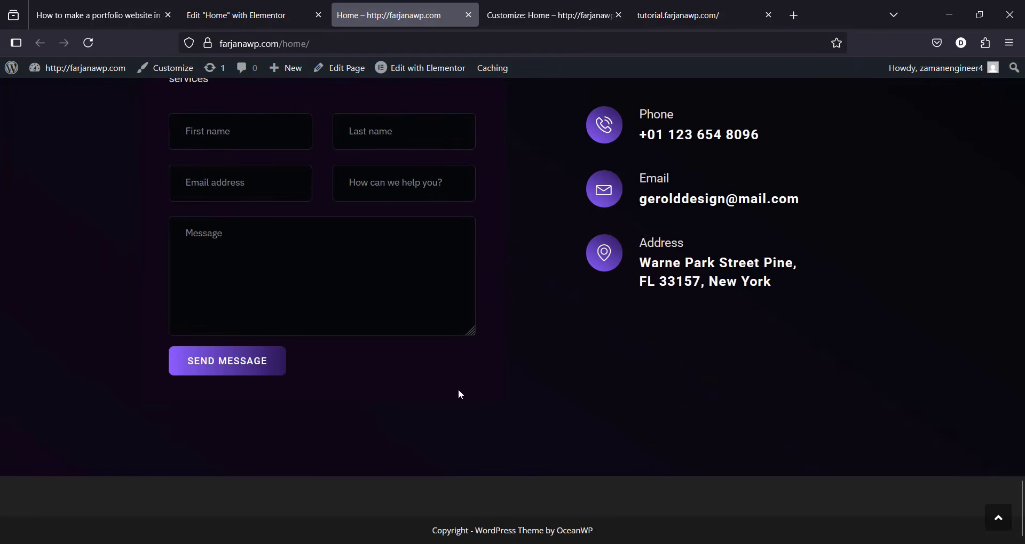
left_click(562, 4)
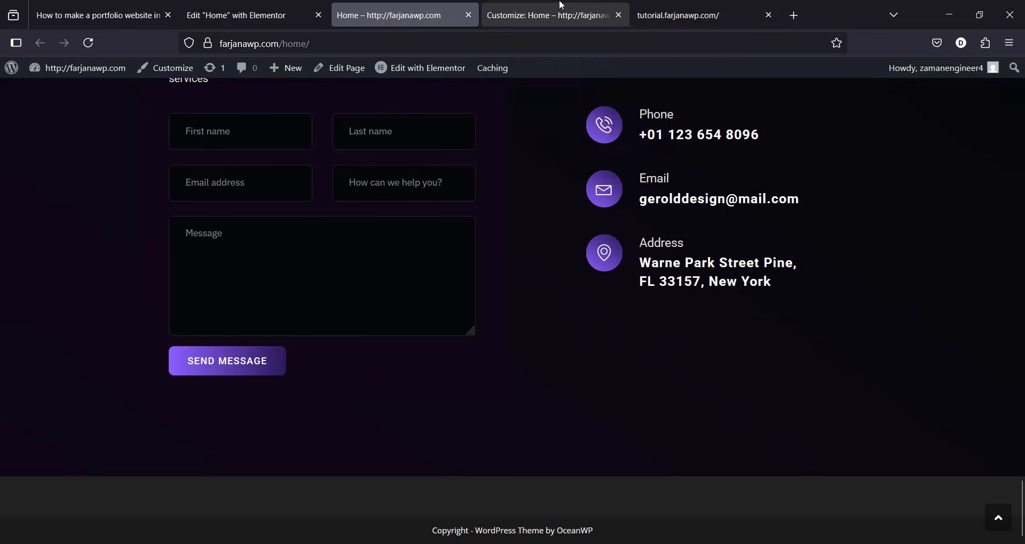
left_click(32, 107)
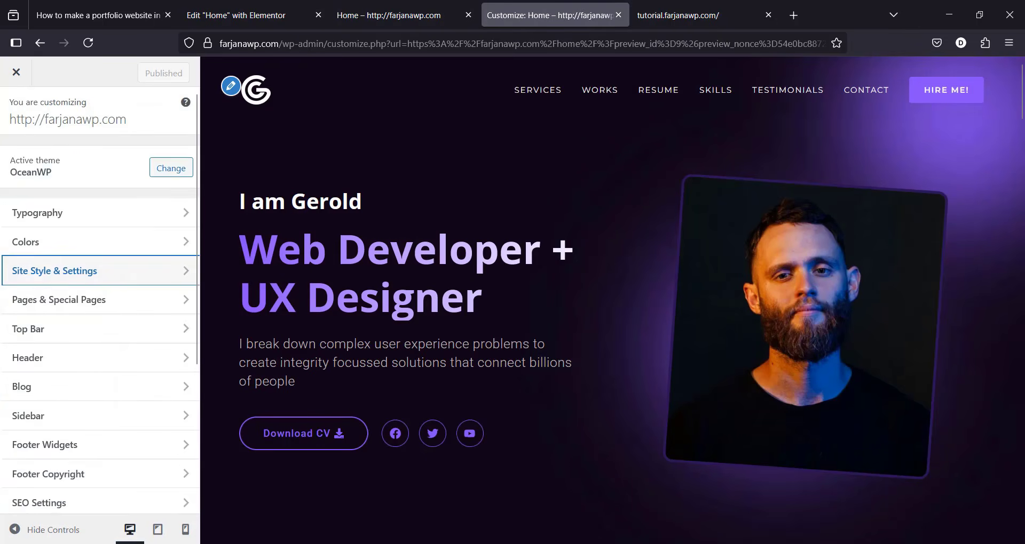
left_click_drag(1020, 119, 1021, 533)
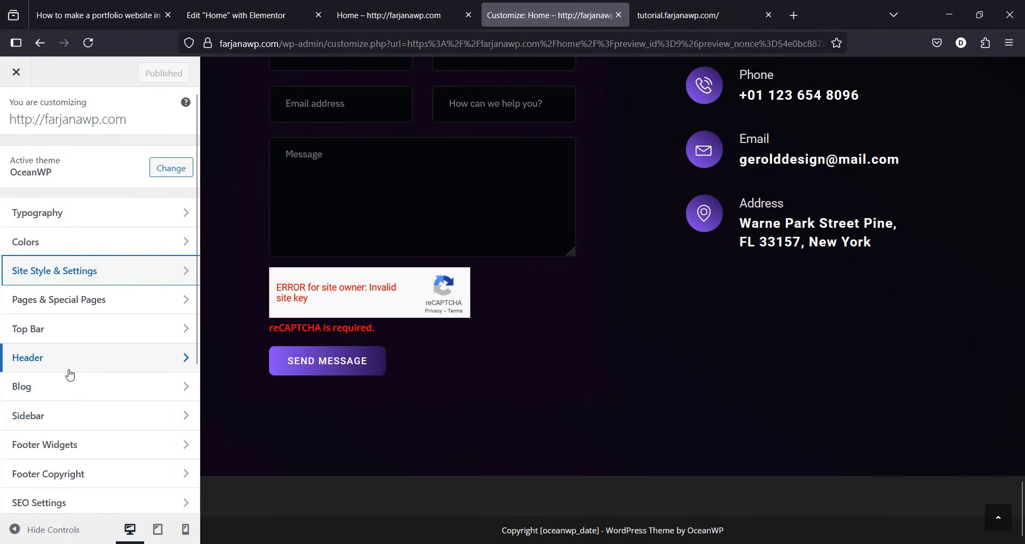
Step: Switch off Enable Footer Widgets and compare the footer against the reference site
scroll(15, 400, "down", 2)
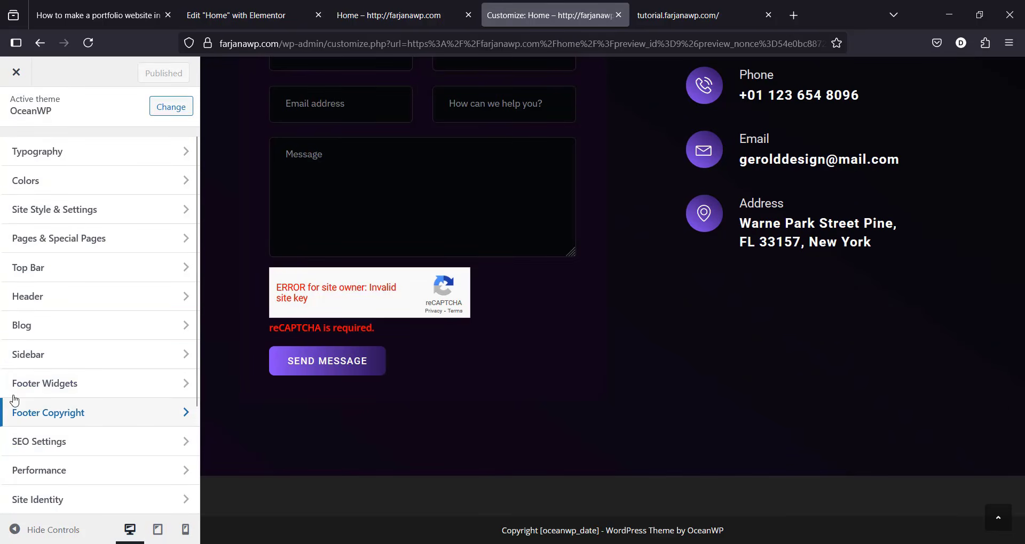
left_click(55, 386)
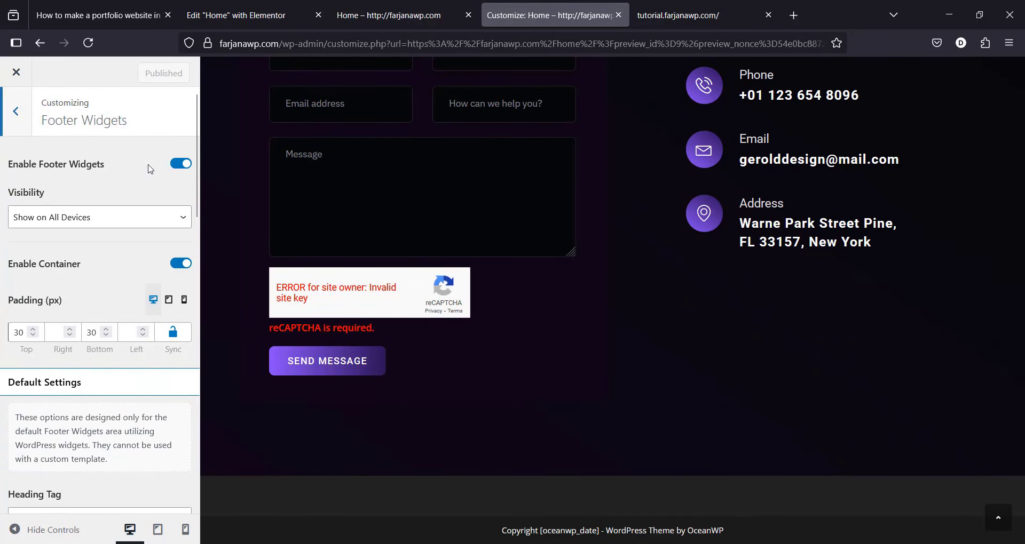
left_click(176, 169)
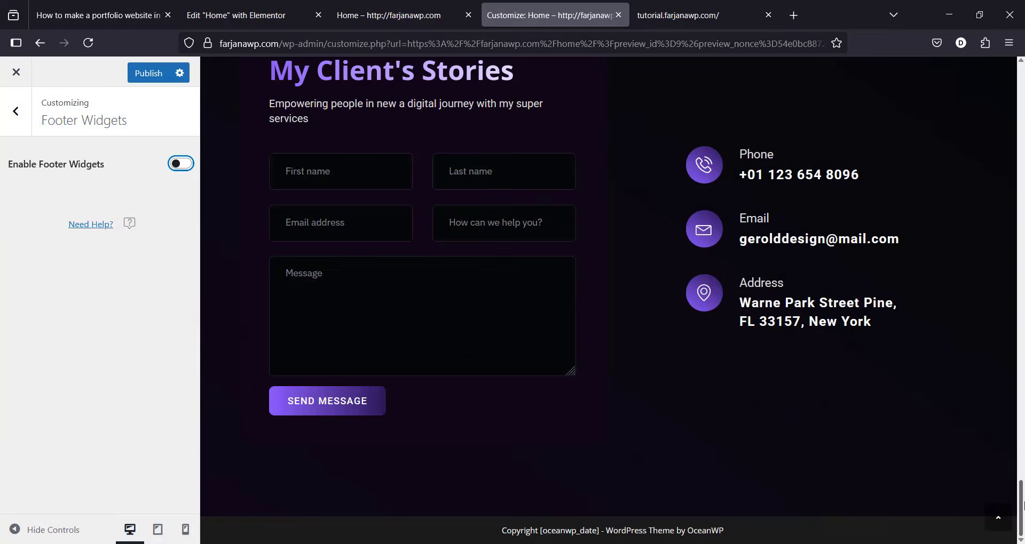
left_click(731, 8)
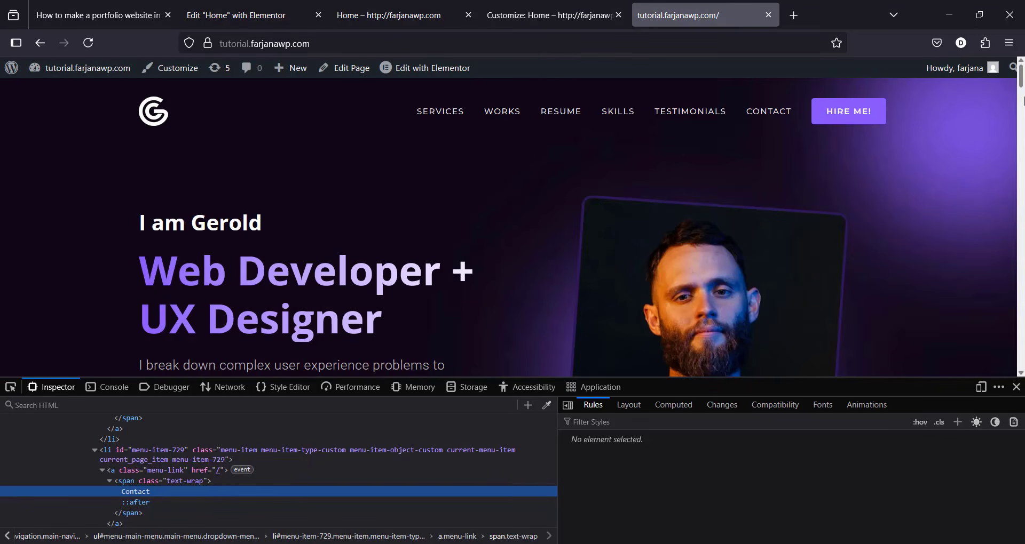
left_click(1017, 387)
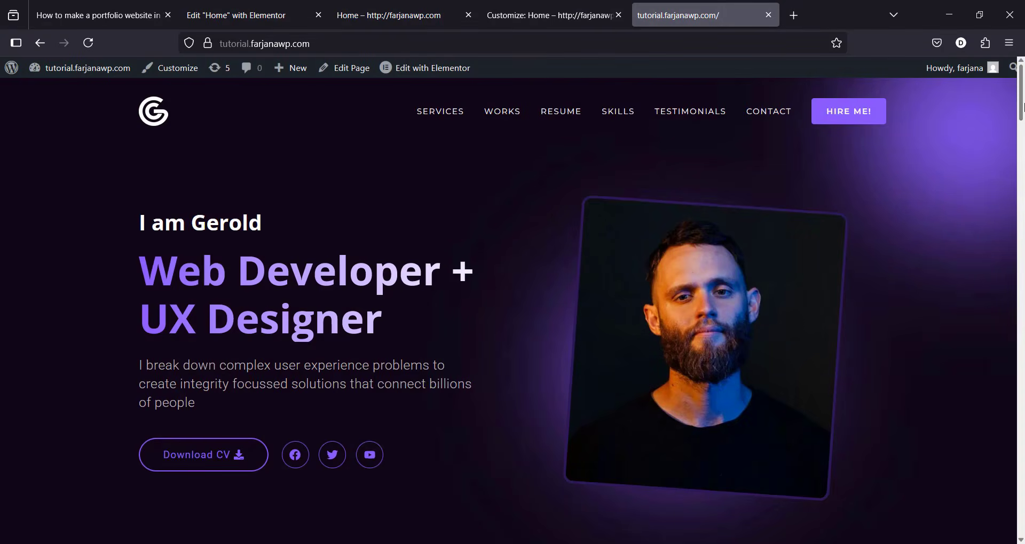
left_click_drag(1022, 107, 981, 543)
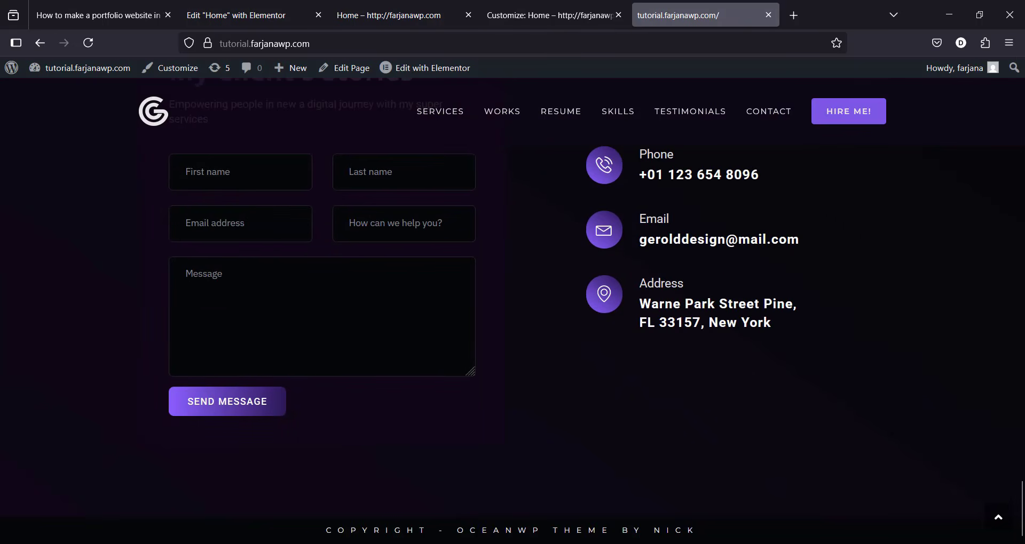
left_click(389, 15)
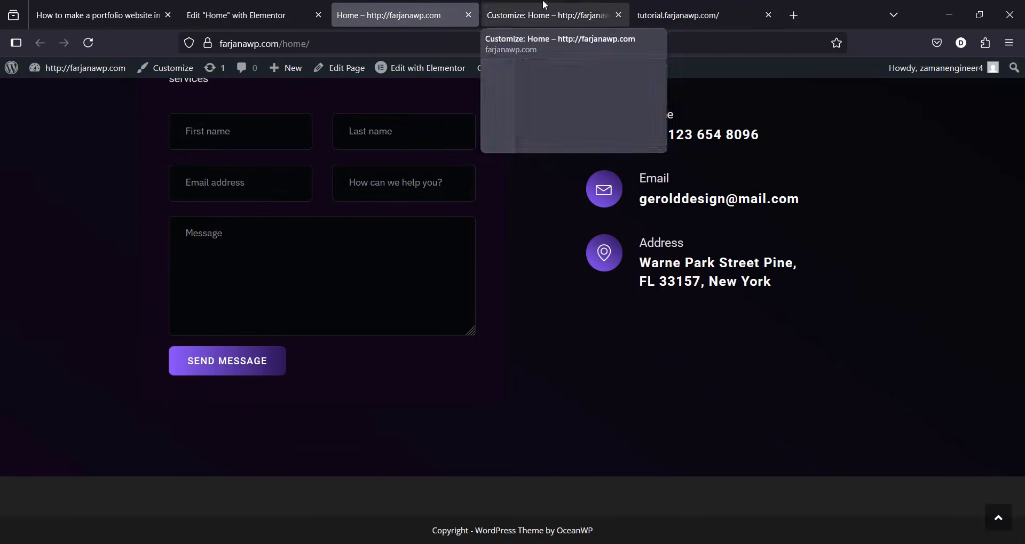
left_click(547, 15)
key("Escape")
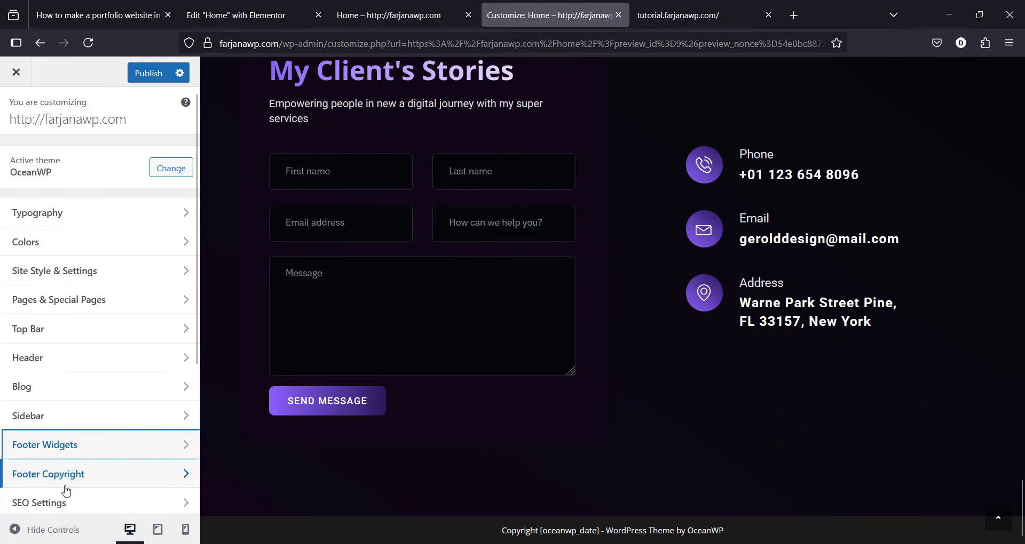
Step: Replace the [oceanwp_date] placeholder in the footer copyright text with 2025
left_click(87, 486)
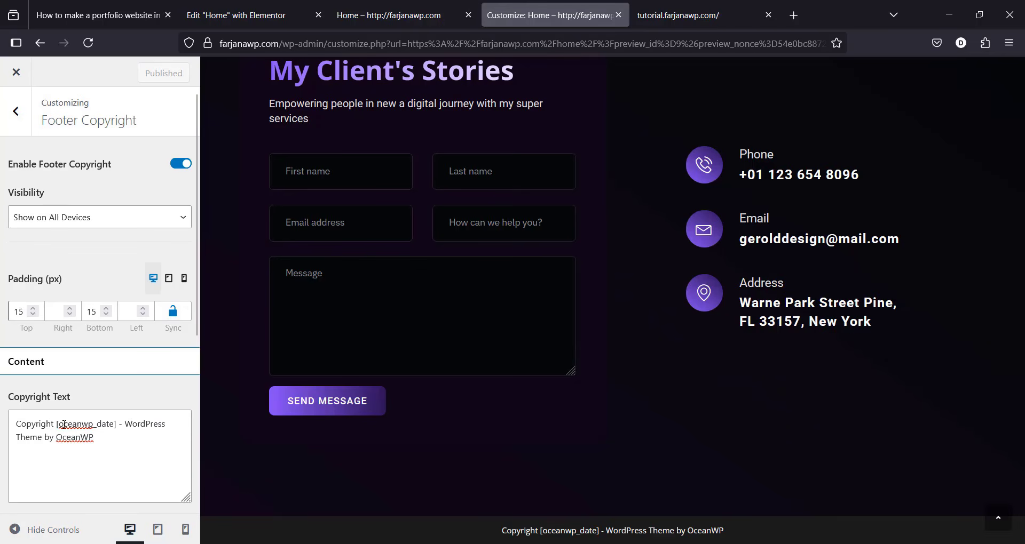
double_click(78, 426)
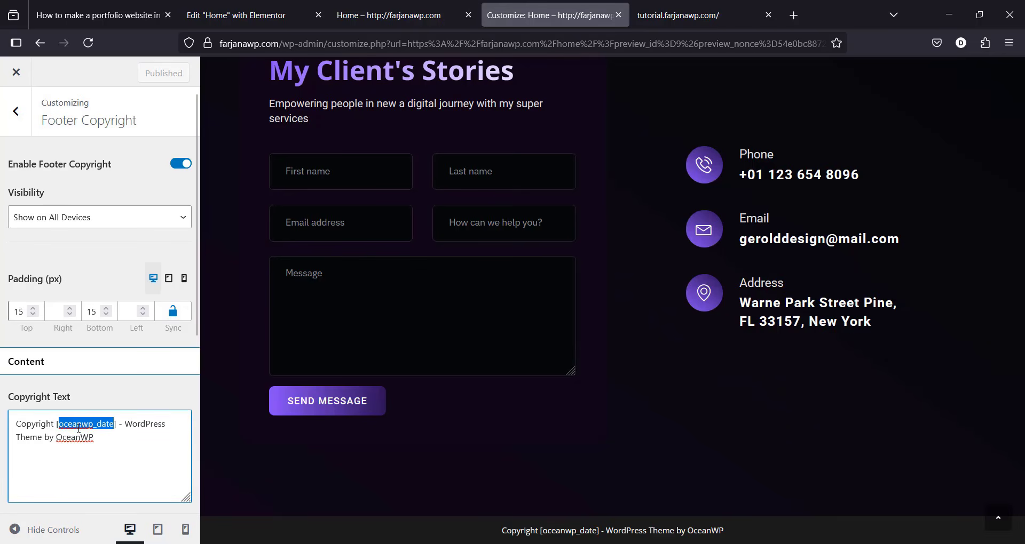
key("BackSpace")
key("BackSpace")
key("Delete")
type("202")
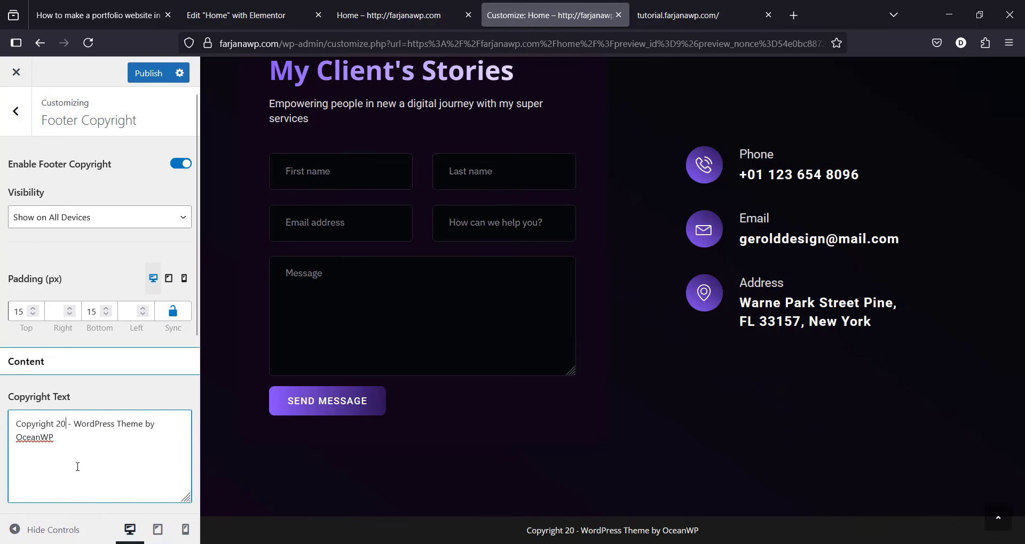
type("5")
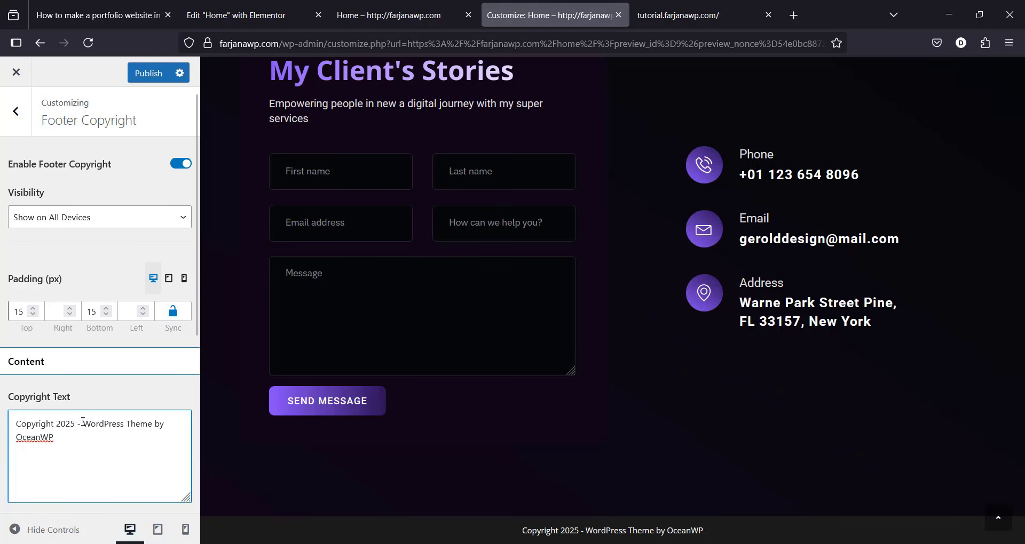
Step: Replace the OceanWP theme credit with 'Portfolio Site by' followed by the site owner's name
left_click_drag(82, 423, 107, 444)
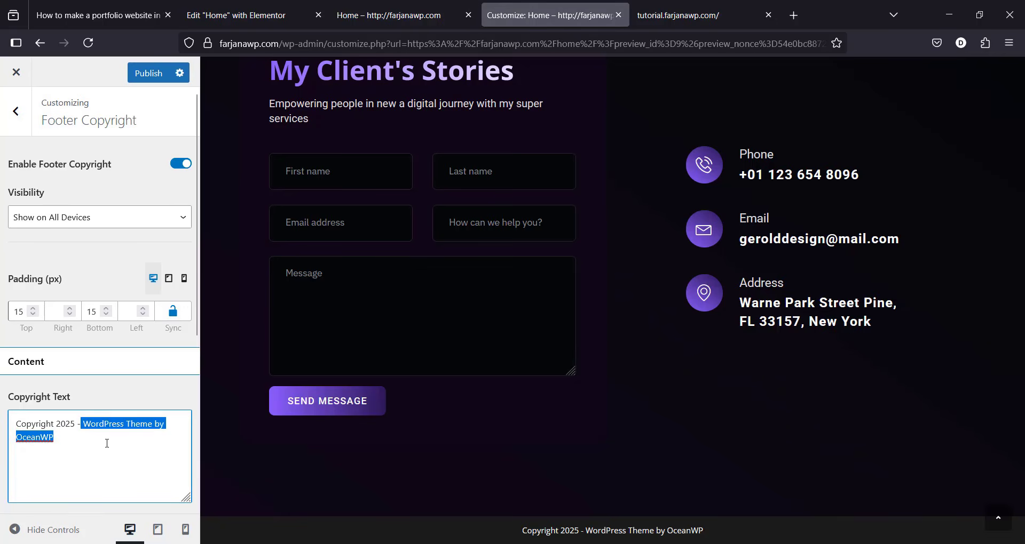
key("BackSpace")
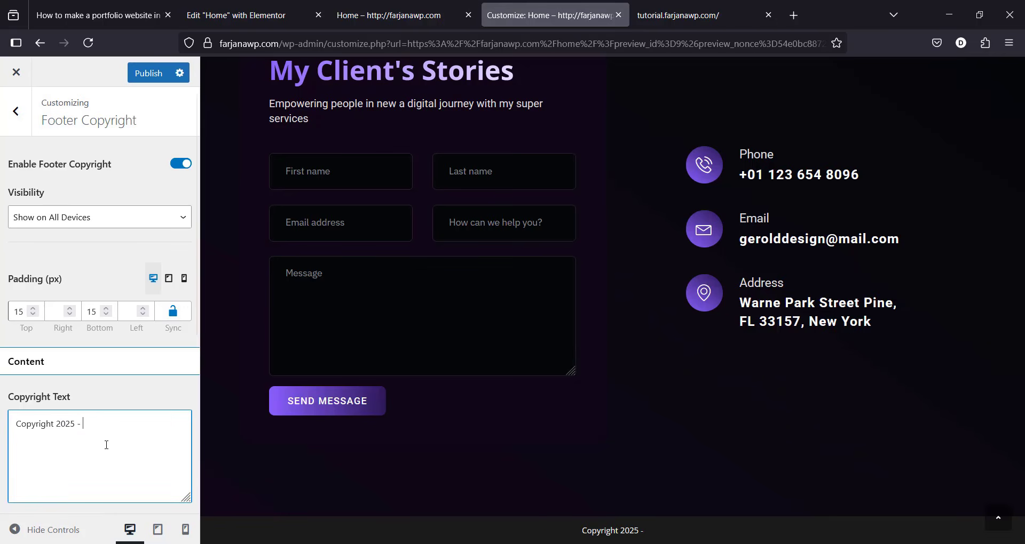
key("Return")
key("Return")
key("Return")
type("Portfolio")
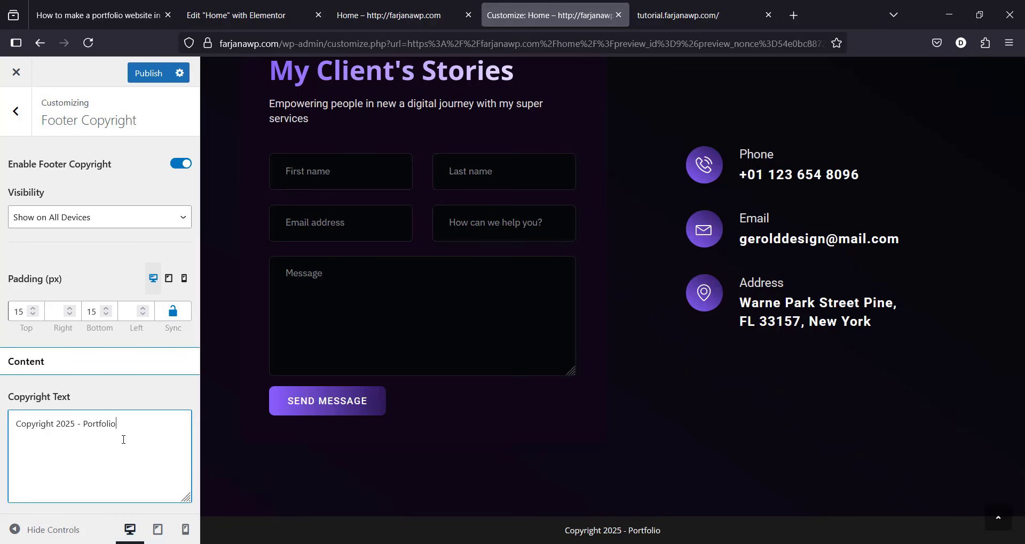
type(" Site by ")
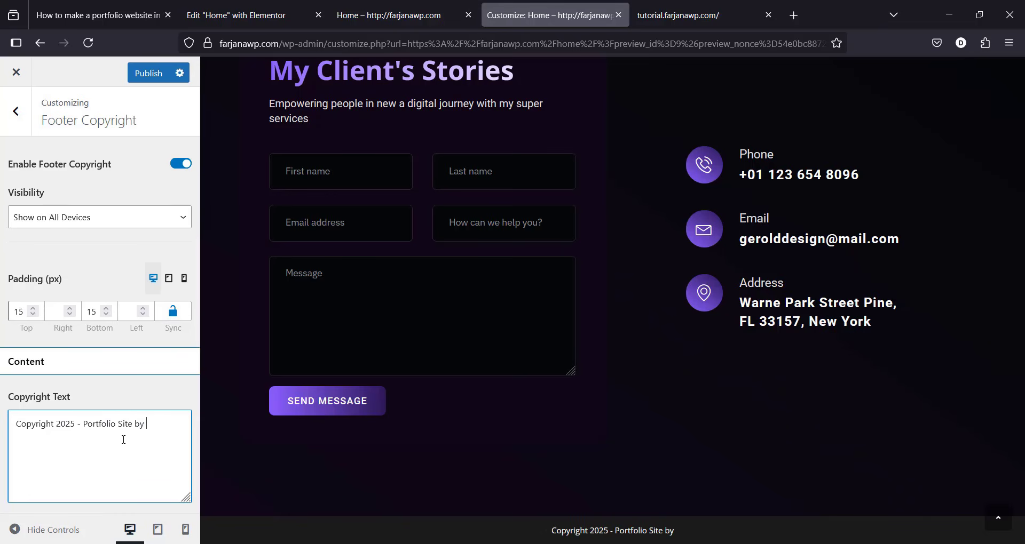
type("Farjana Rashid")
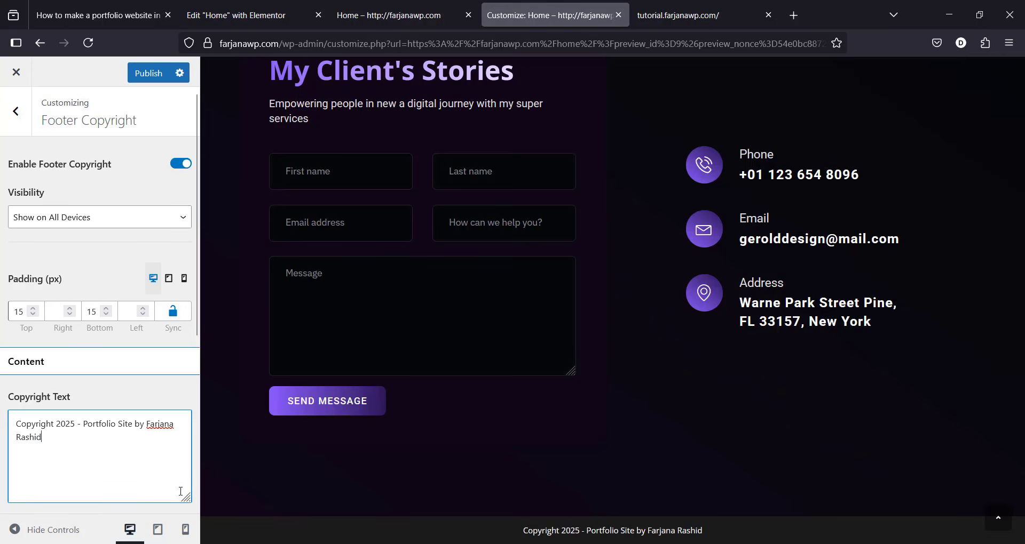
left_click(170, 395)
left_click_drag(196, 333, 175, 507)
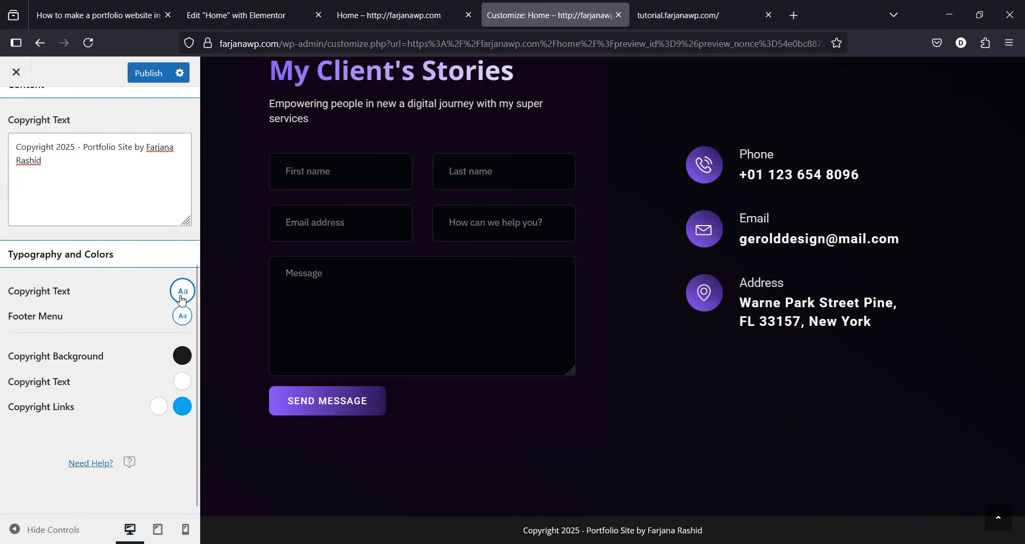
Step: Set the copyright text typography to Montserrat at 11 px font size
left_click(182, 292)
left_click(70, 389)
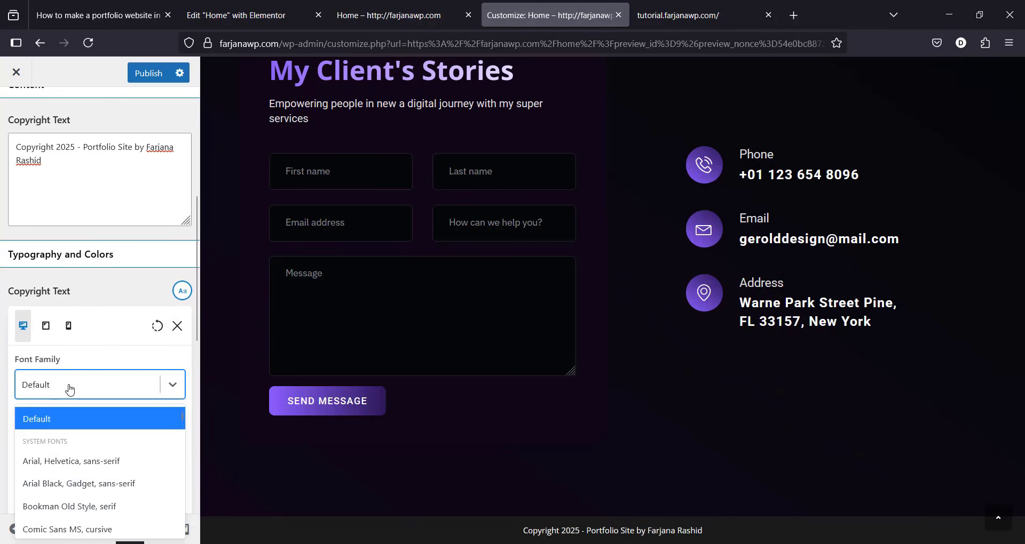
left_click(109, 386)
type("mo")
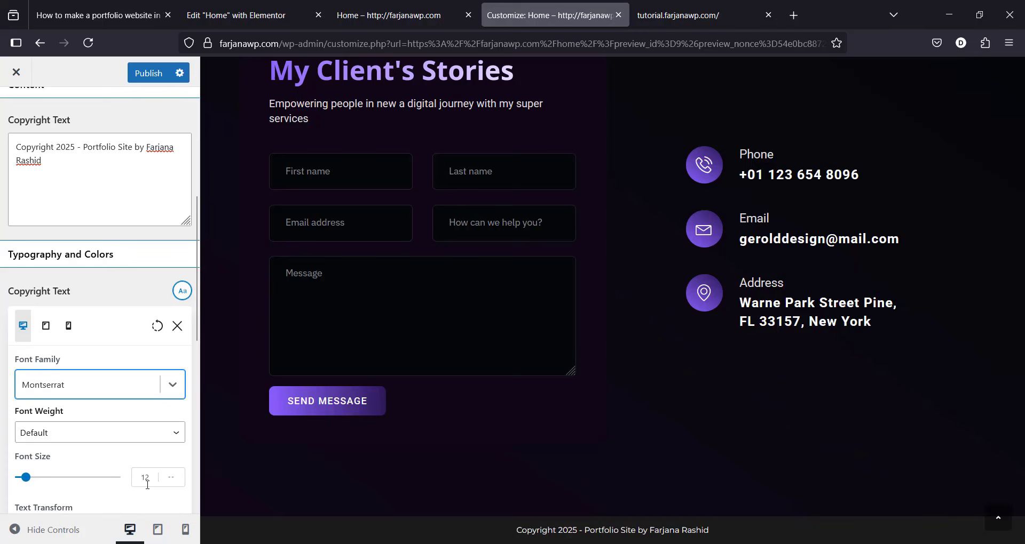
double_click(147, 484)
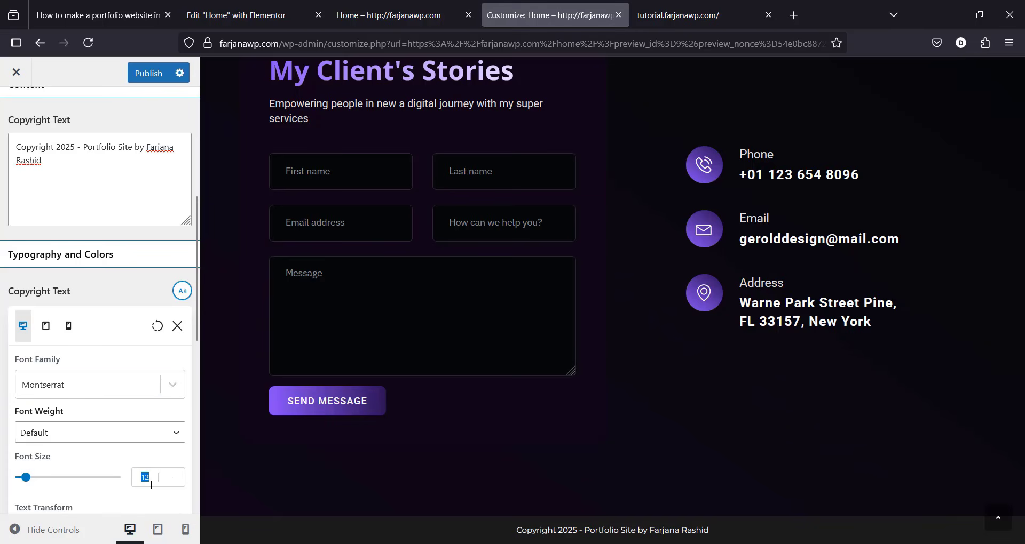
type("11")
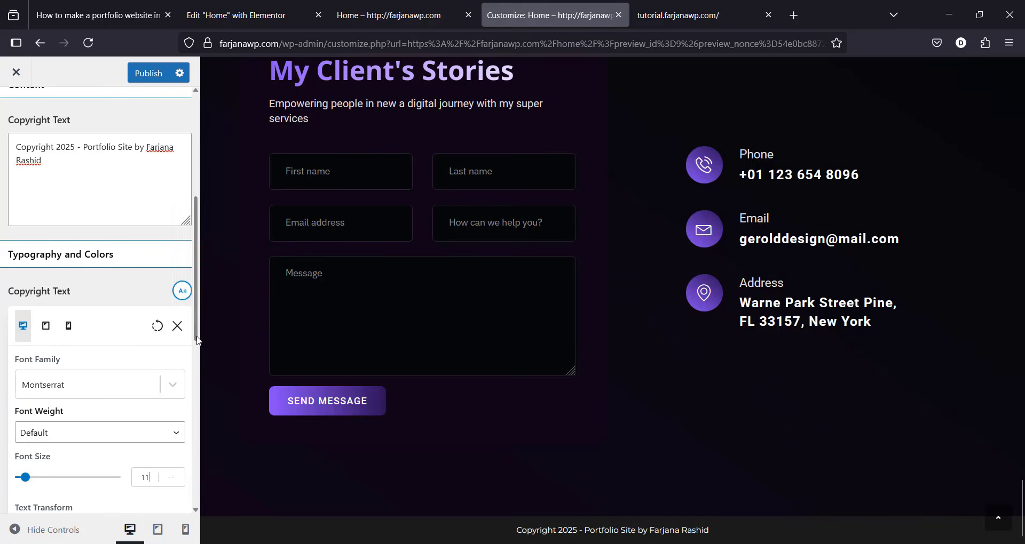
Step: Make the copyright text uppercase with 1.5 line height and 1 px letter spacing
scroll(80, 374, "down", 4)
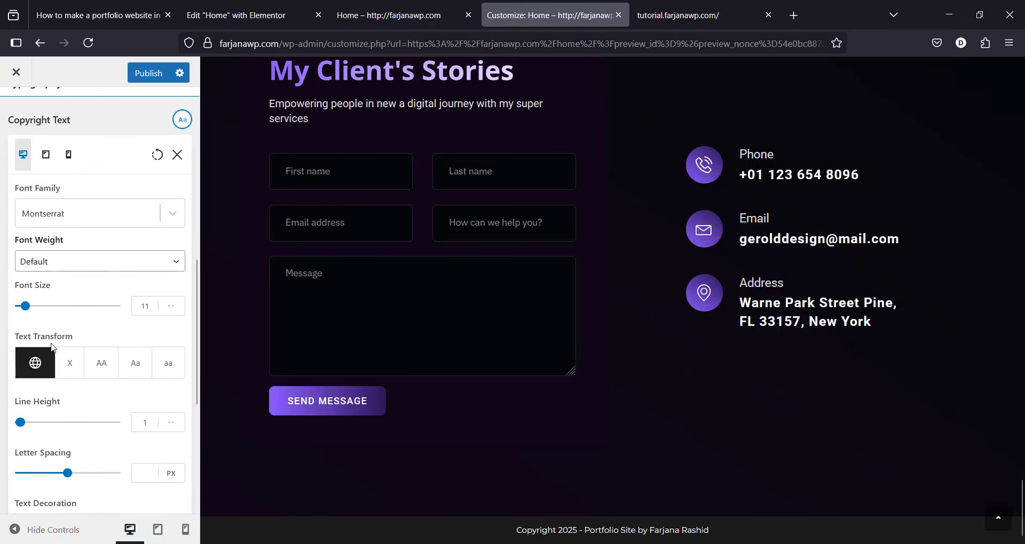
left_click(102, 369)
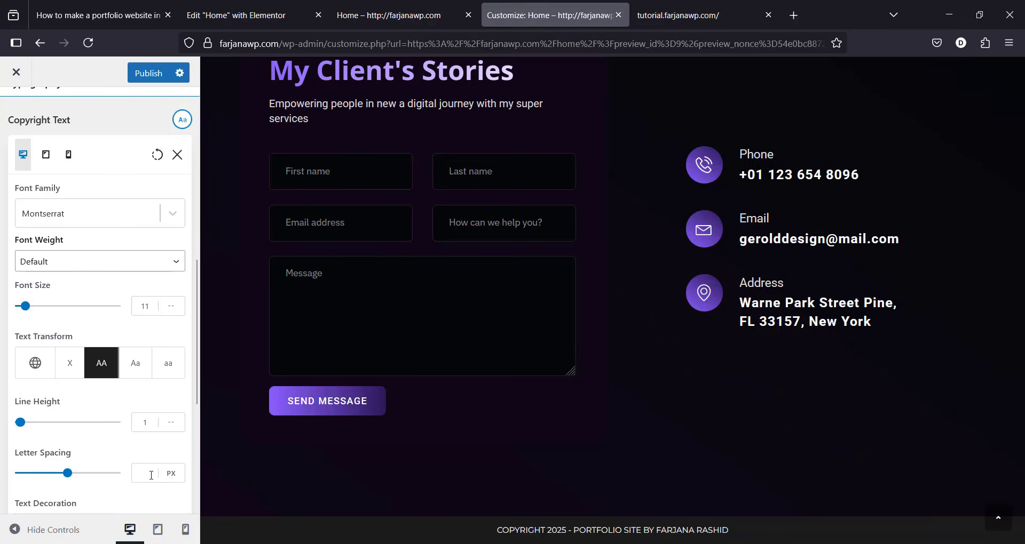
type("1")
left_click(186, 530)
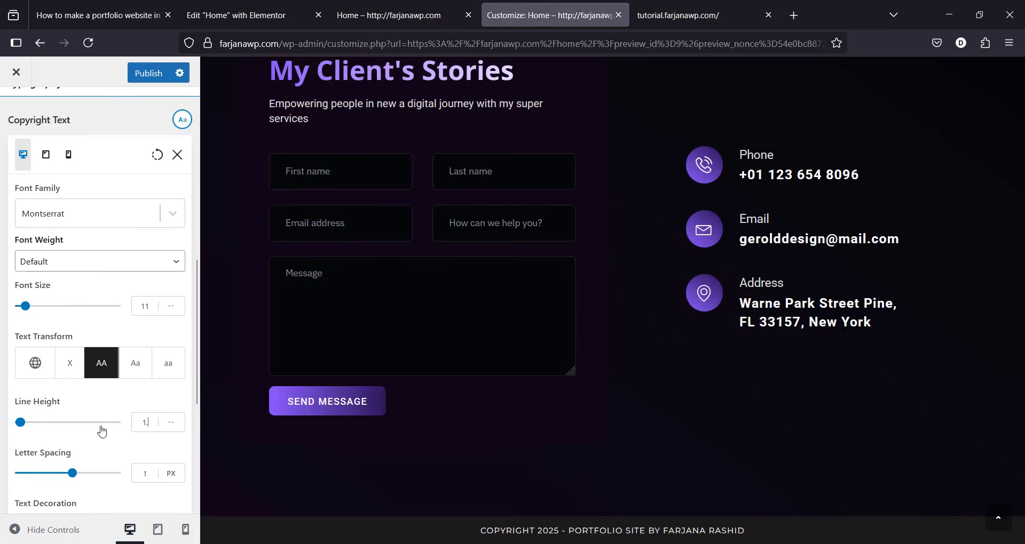
left_click(185, 533)
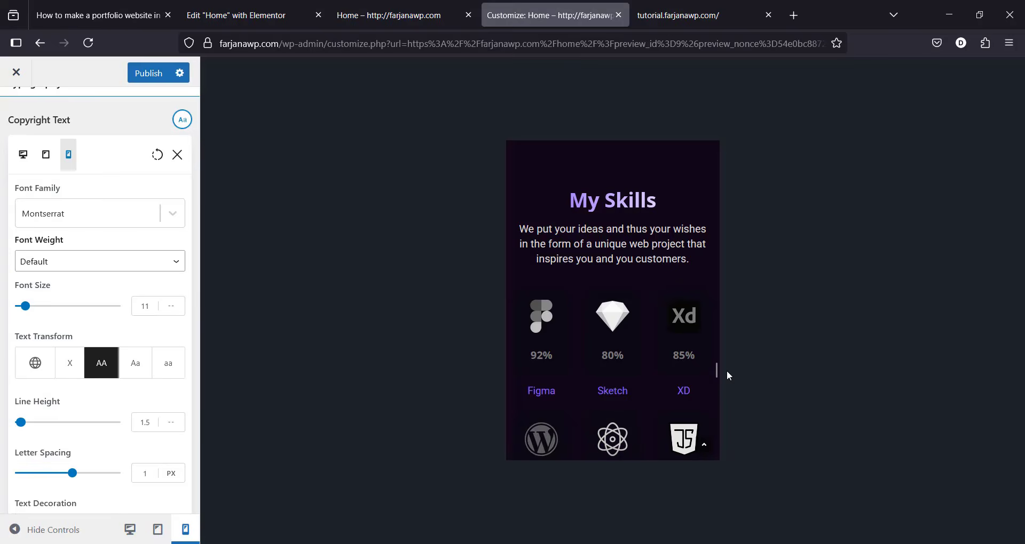
scroll(661, 441, "down", 15)
left_click(130, 530)
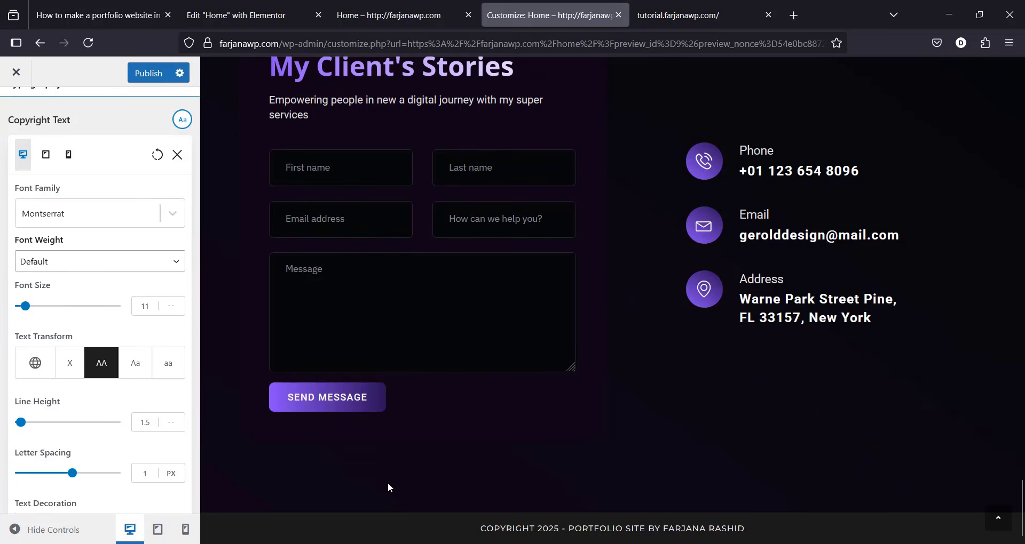
left_click(177, 155)
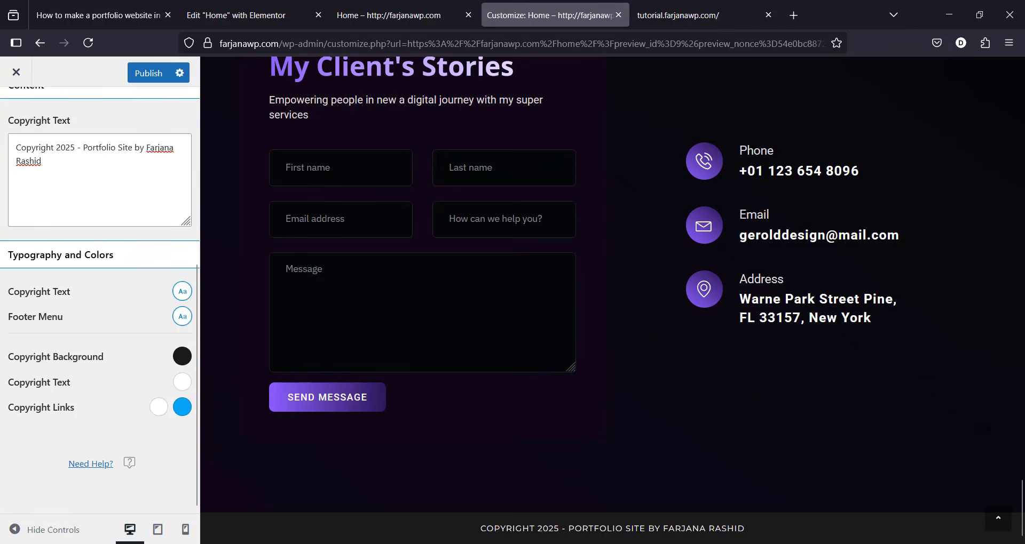
Step: Set the footer copyright background colour to #050709, copied from the tutorial page
left_click(136, 4)
double_click(349, 365)
key("ctrl+c")
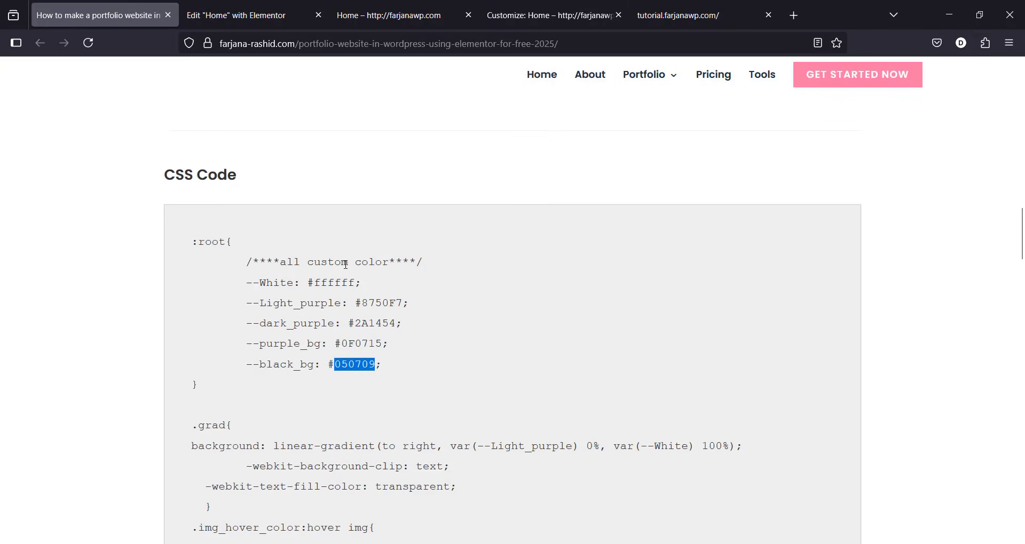
left_click(544, 15)
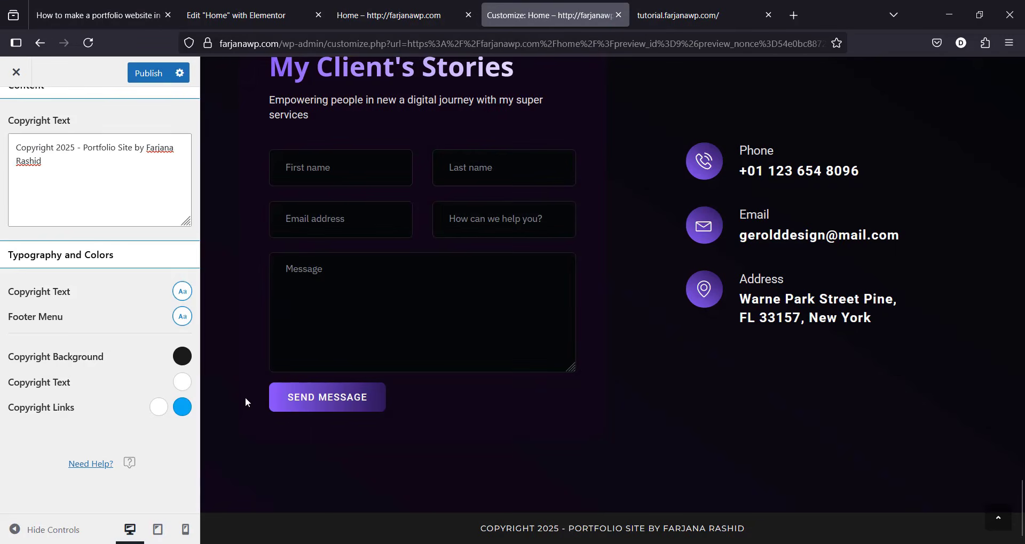
left_click(181, 363)
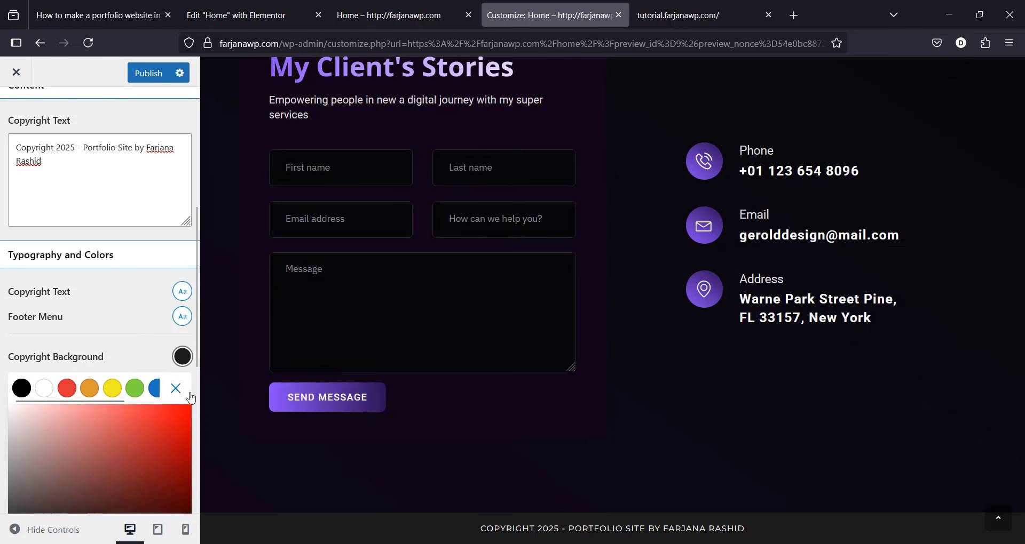
scroll(191, 398, "down", 3)
double_click(68, 469)
key("ctrl+v")
left_click(176, 214)
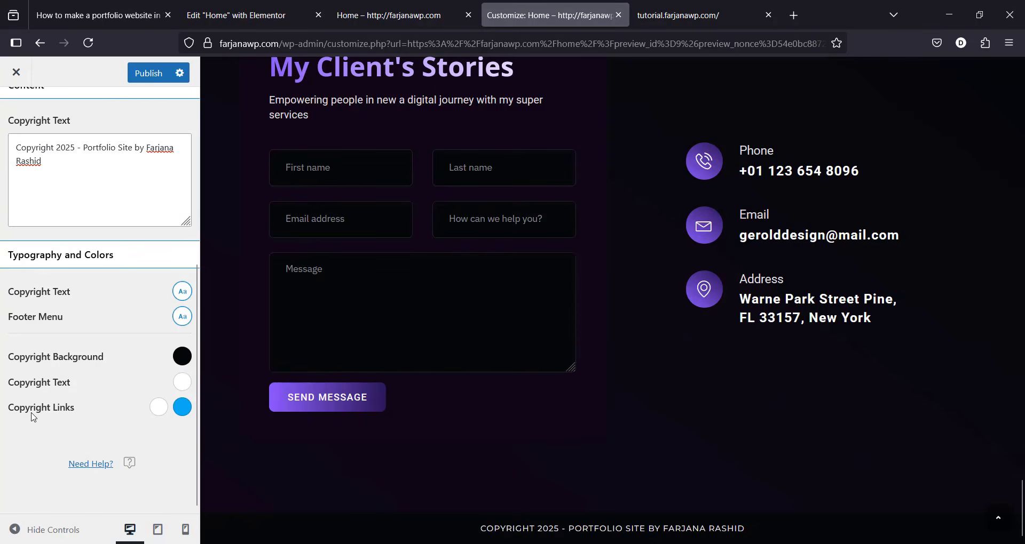
Step: Set the copyright link colour to #8750F7 and publish the Customizer changes
left_click(182, 407)
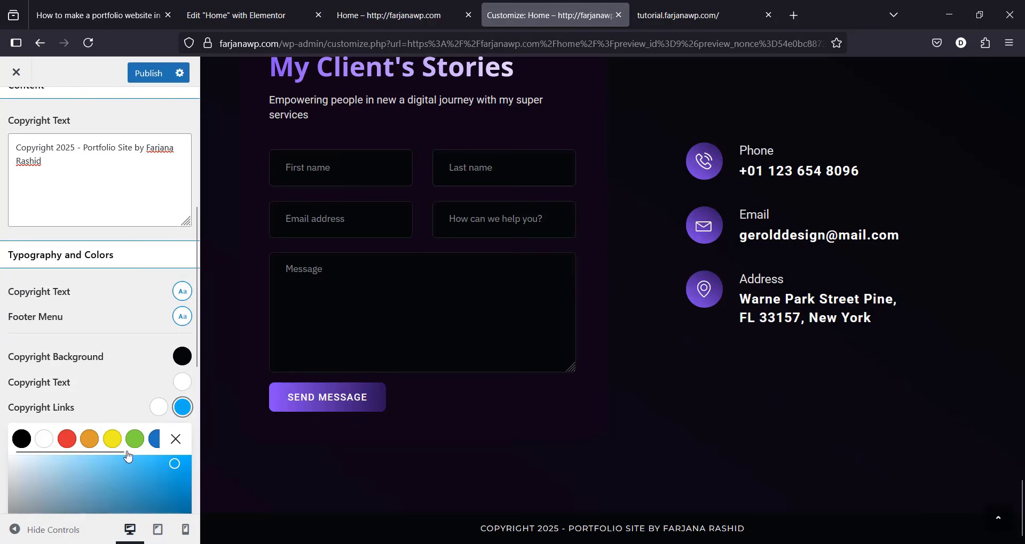
left_click(135, 7)
double_click(382, 304)
key("ctrl+c")
left_click(550, 15)
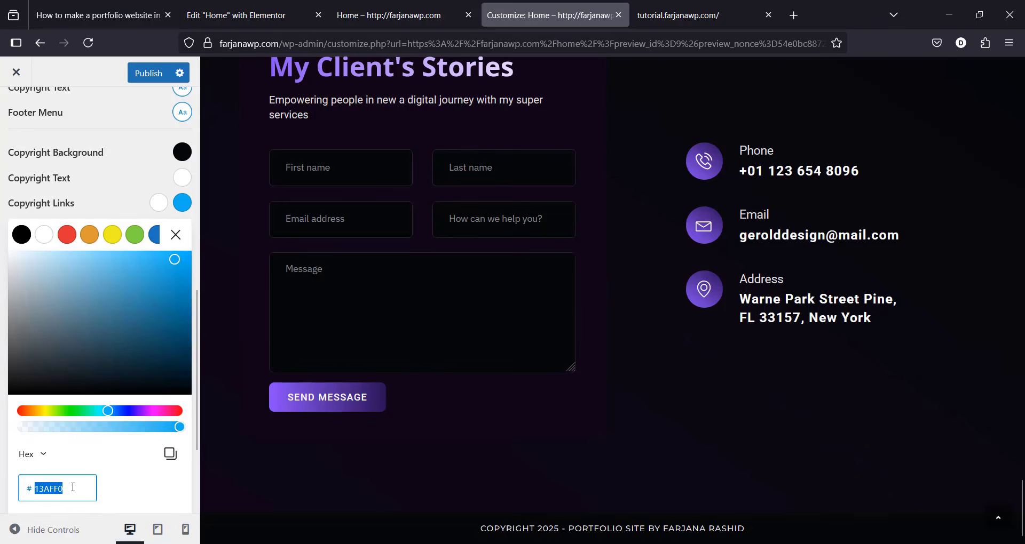
key("ctrl+v")
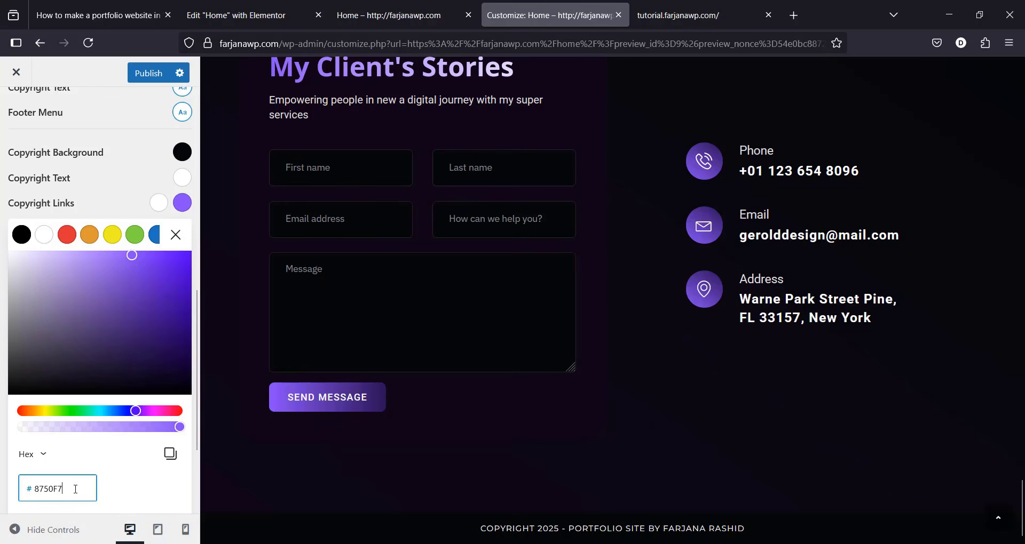
left_click(176, 235)
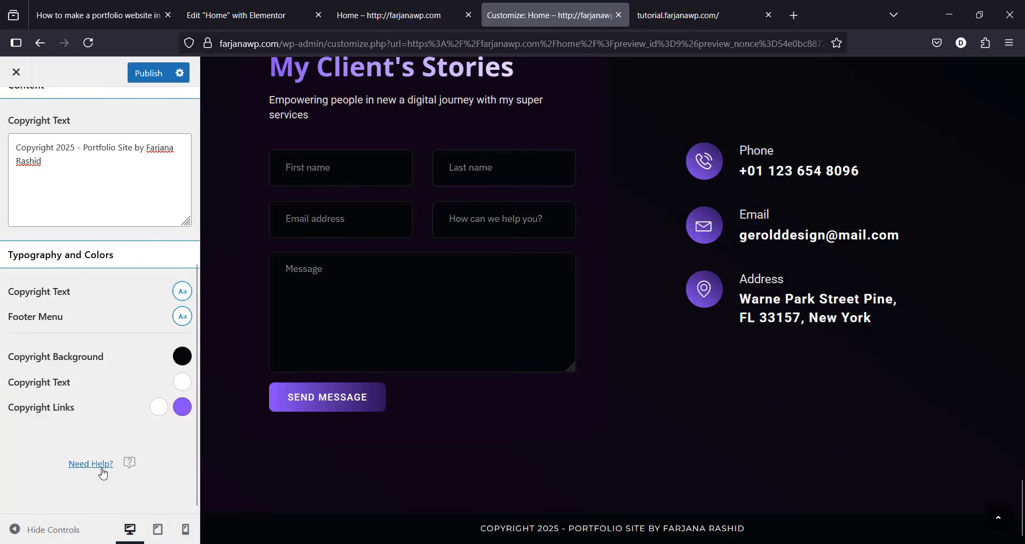
left_click(141, 80)
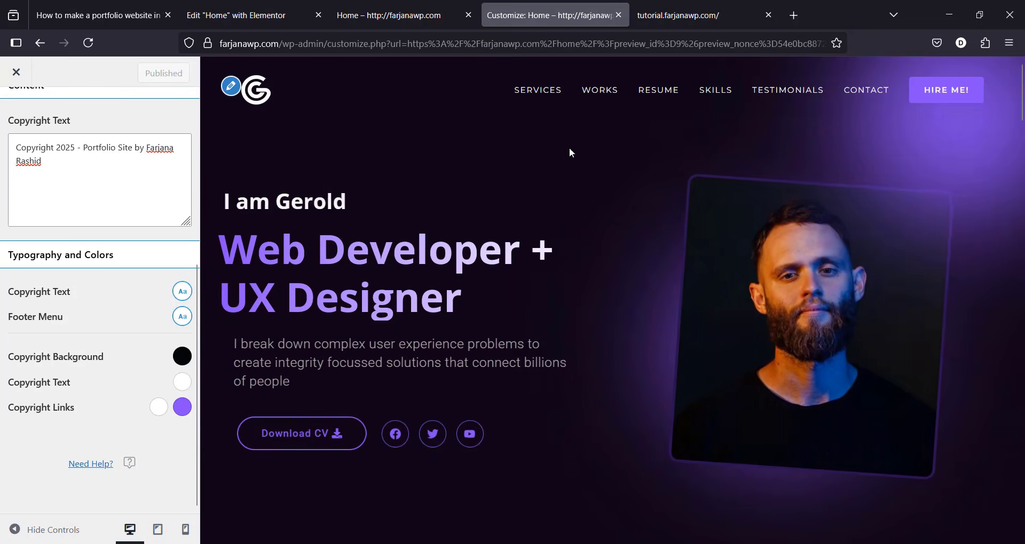
Step: Preview the site's mobile navigation menu at tablet width
left_click(157, 529)
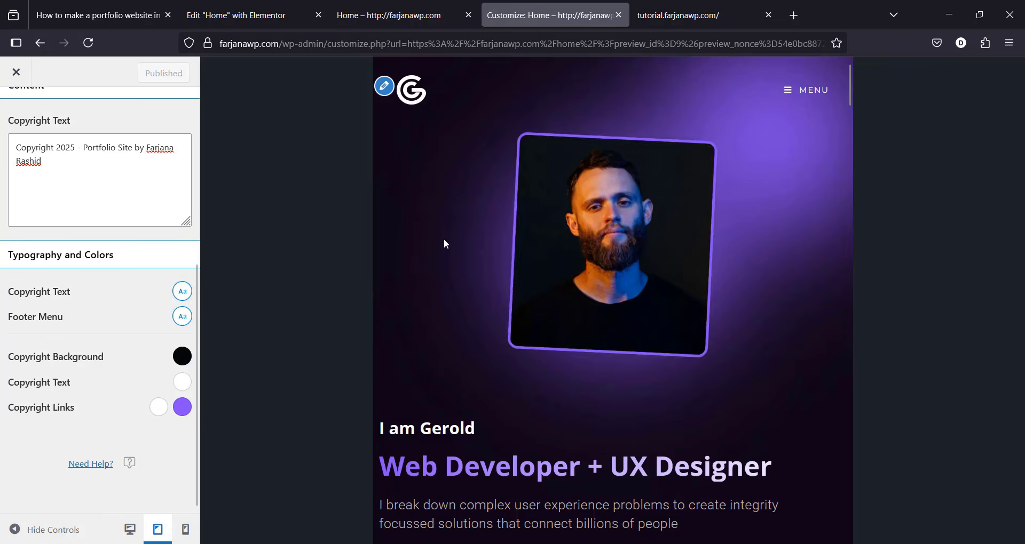
left_click(787, 92)
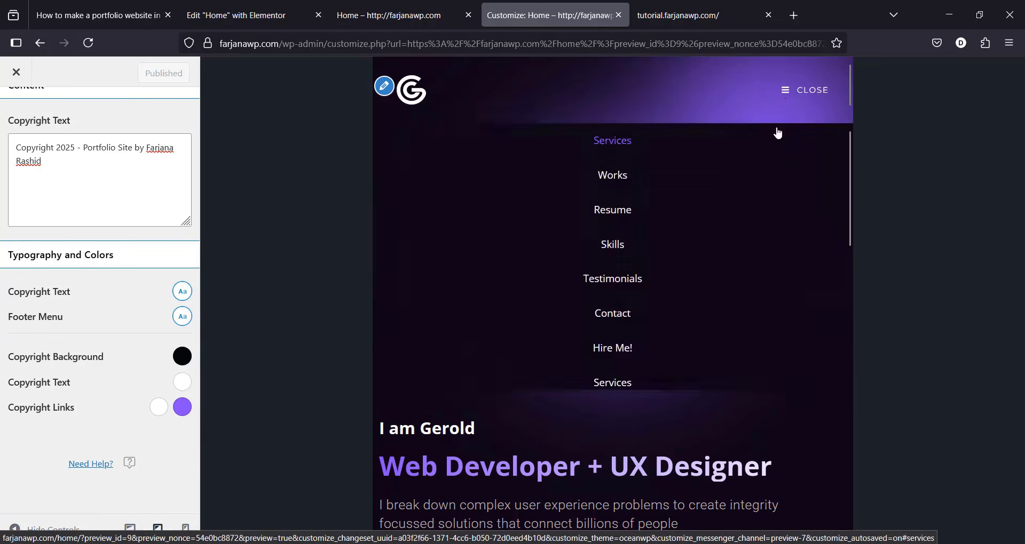
scroll(764, 132, "down", 10)
scroll(587, 149, "up", 9)
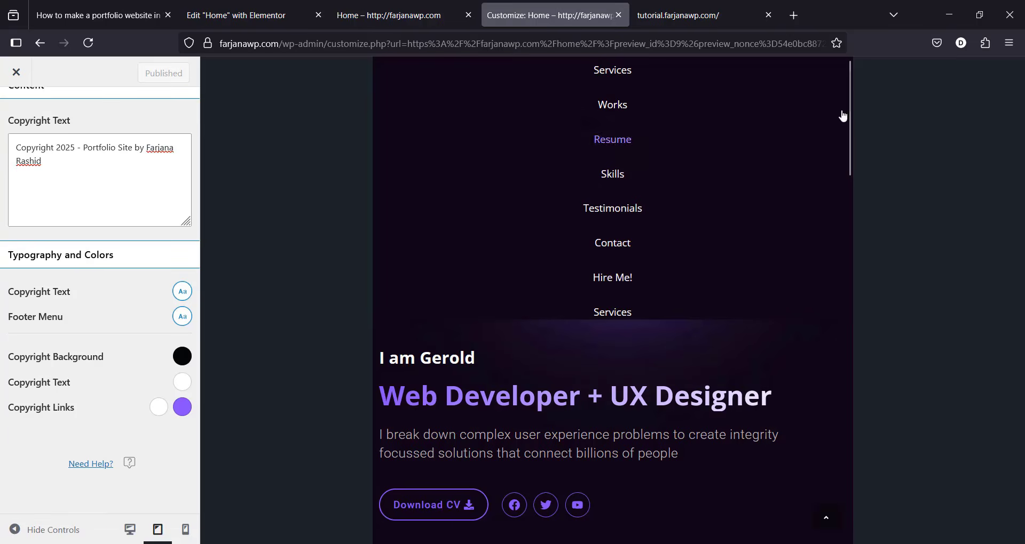
scroll(804, 117, "up", 2)
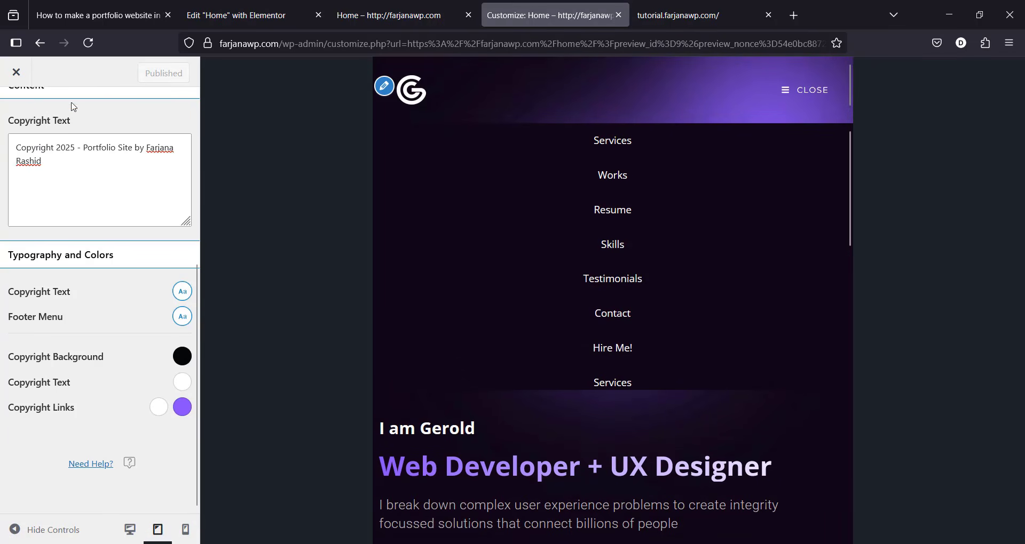
Step: Switch off Display Search Form Inside Menu under Header > Mobile Menu options
key("Escape")
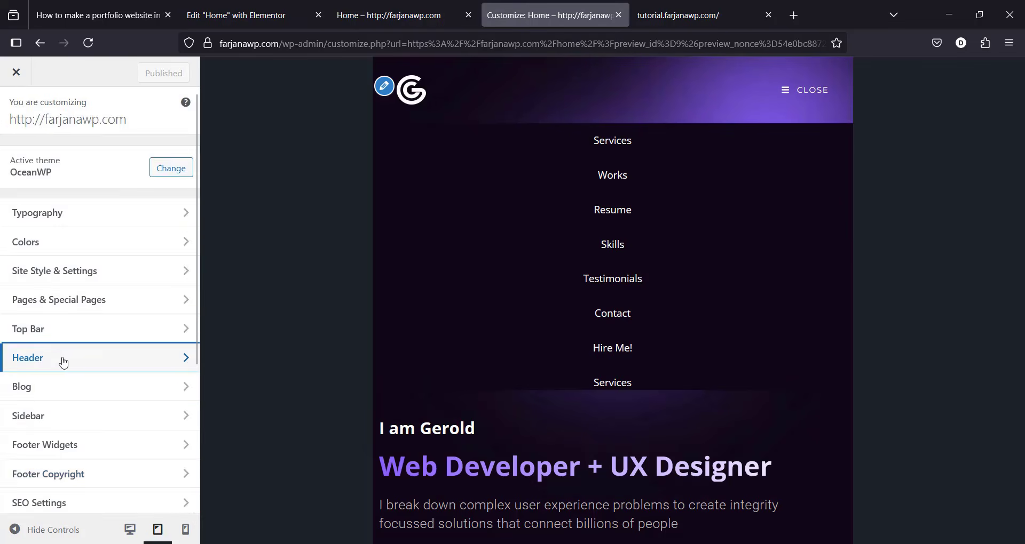
left_click(61, 360)
scroll(189, 404, "down", 2)
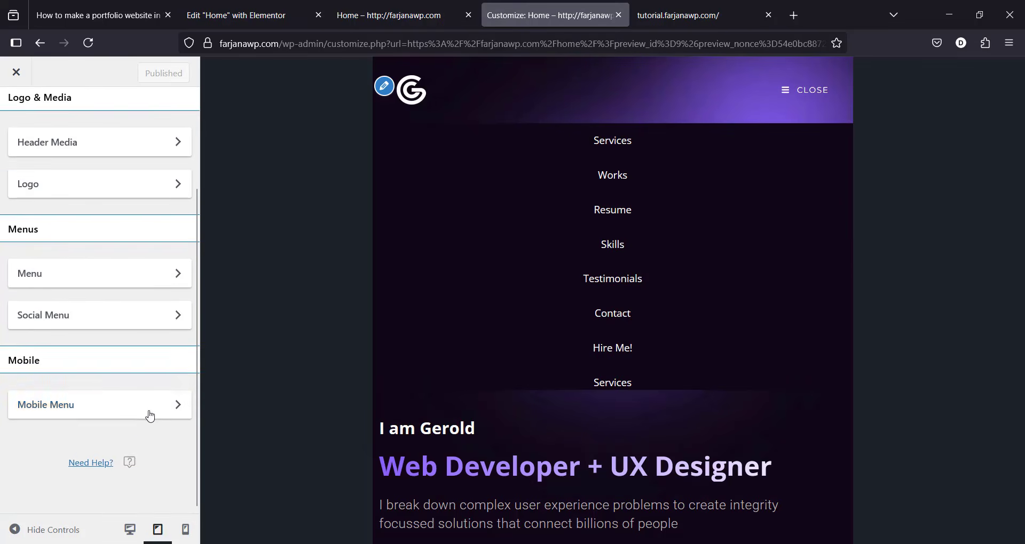
left_click(149, 410)
scroll(160, 395, "down", 3)
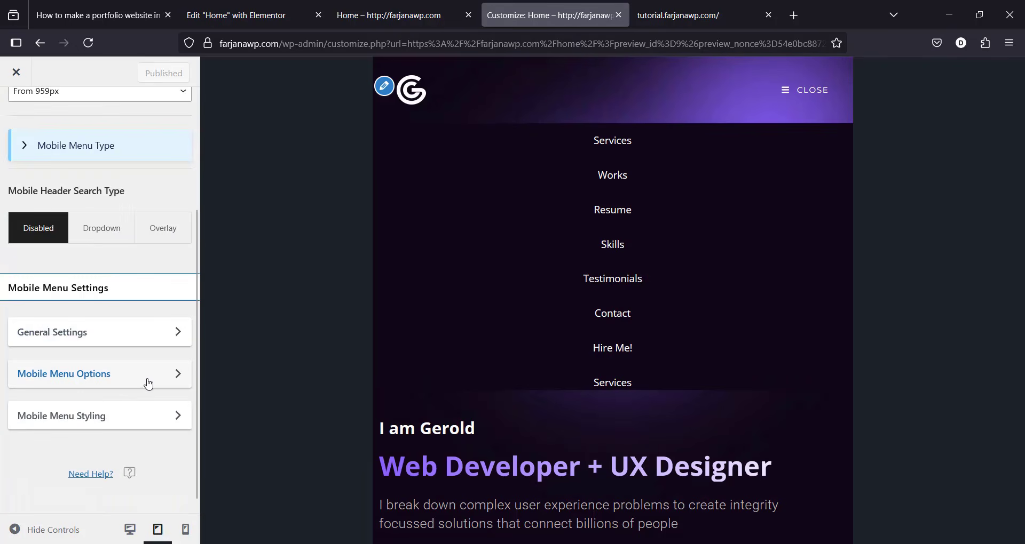
left_click(101, 382)
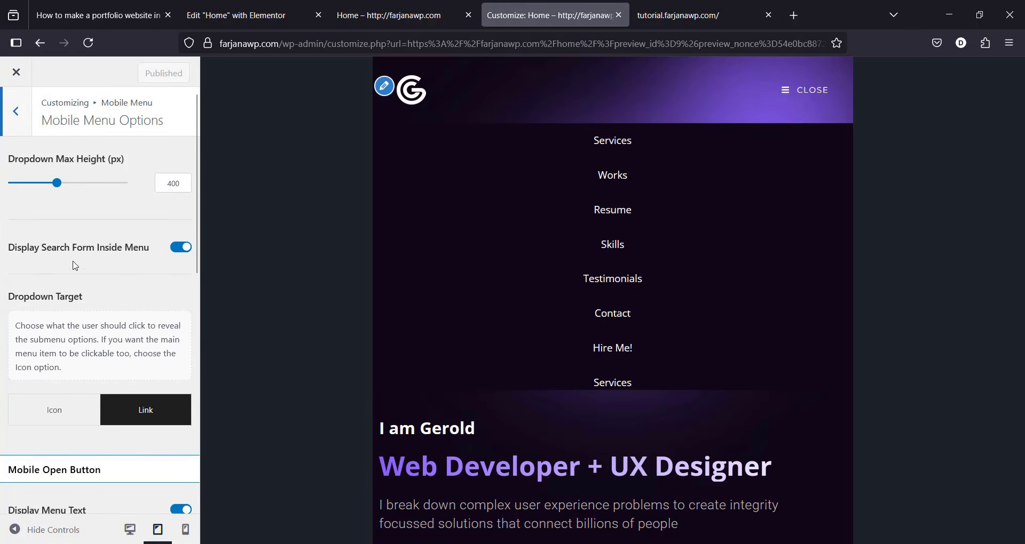
left_click(183, 255)
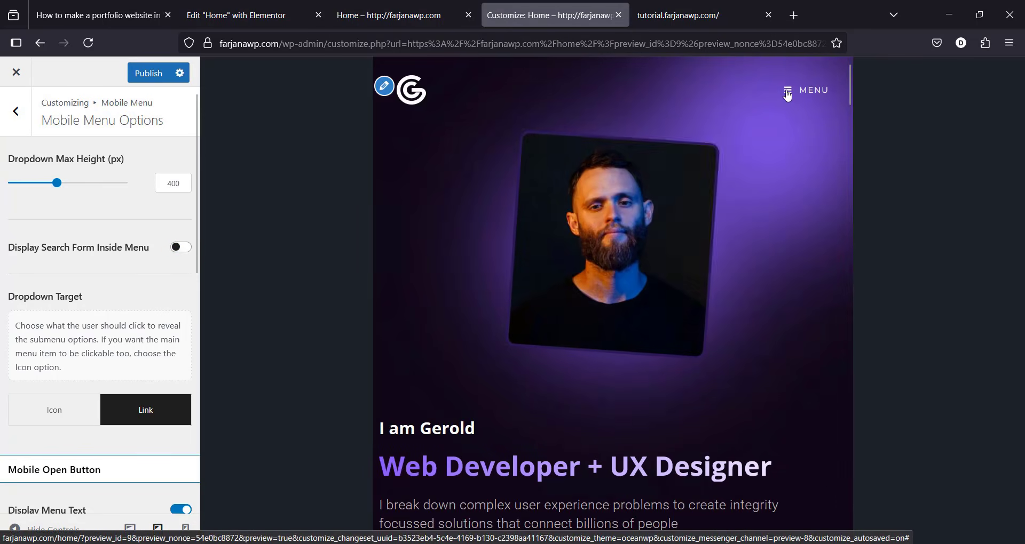
Step: Check the phone-width mobile menu, publish, and switch to the live Home page
left_click(786, 90)
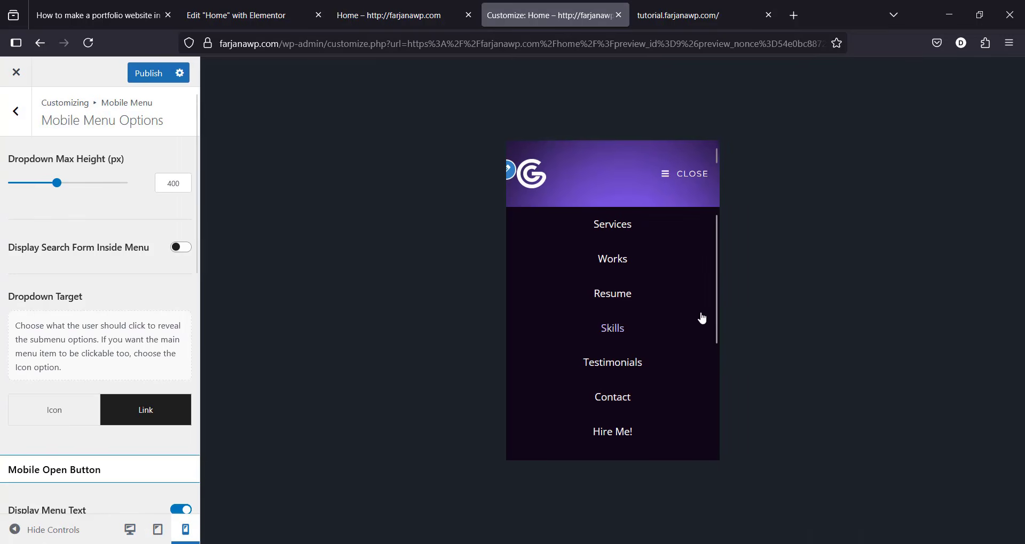
left_click(146, 73)
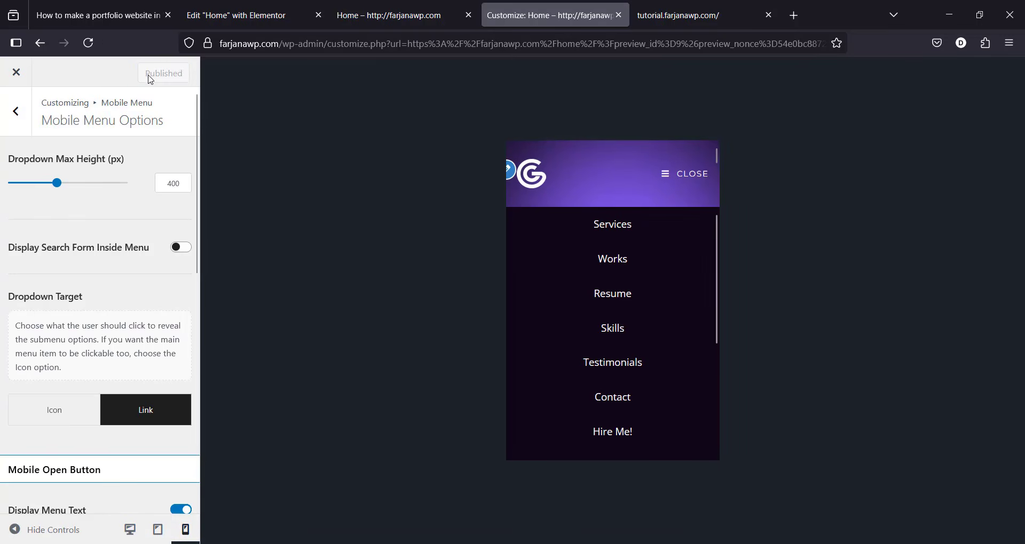
left_click(352, 7)
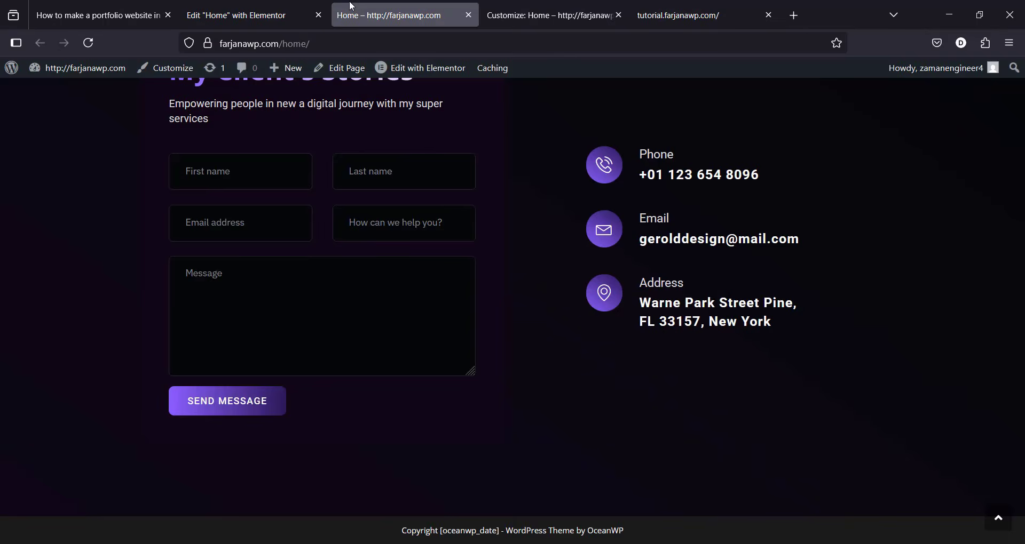
Step: Reload Home and inspect its phone-size mobile menu, comparing it with the Customizer
left_click(89, 44)
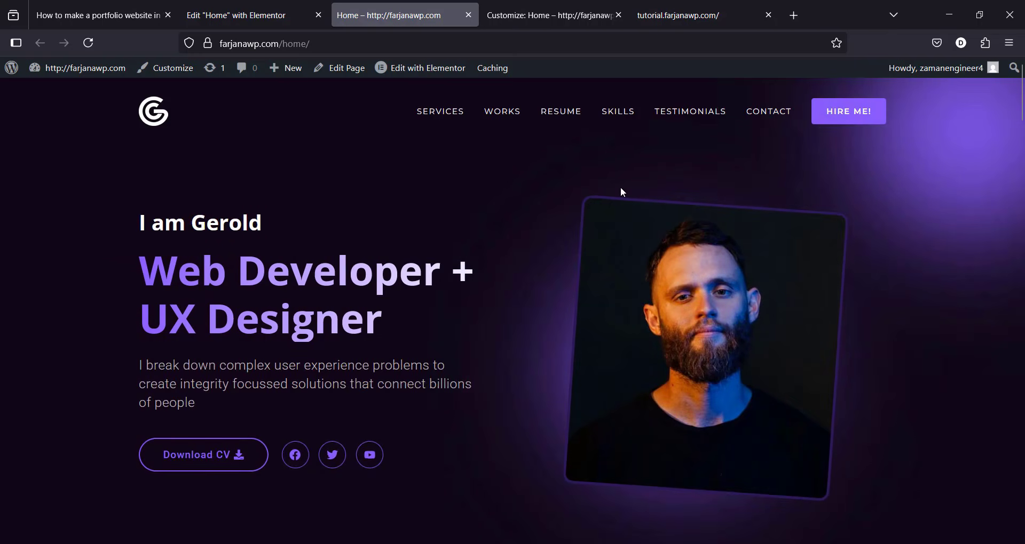
key("ctrl+shift+m")
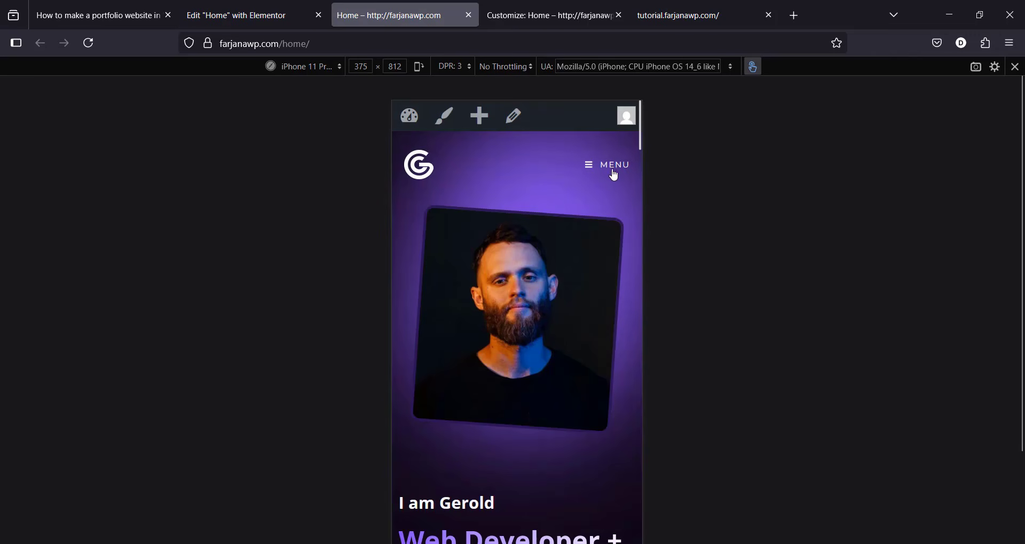
left_click(613, 173)
scroll(399, 150, "down", 10)
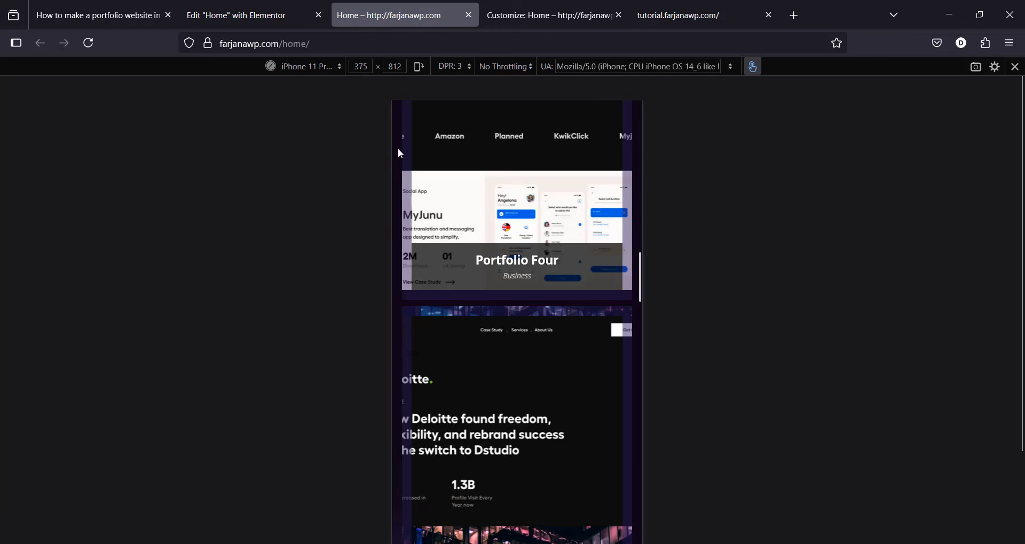
scroll(399, 154, "up", 10)
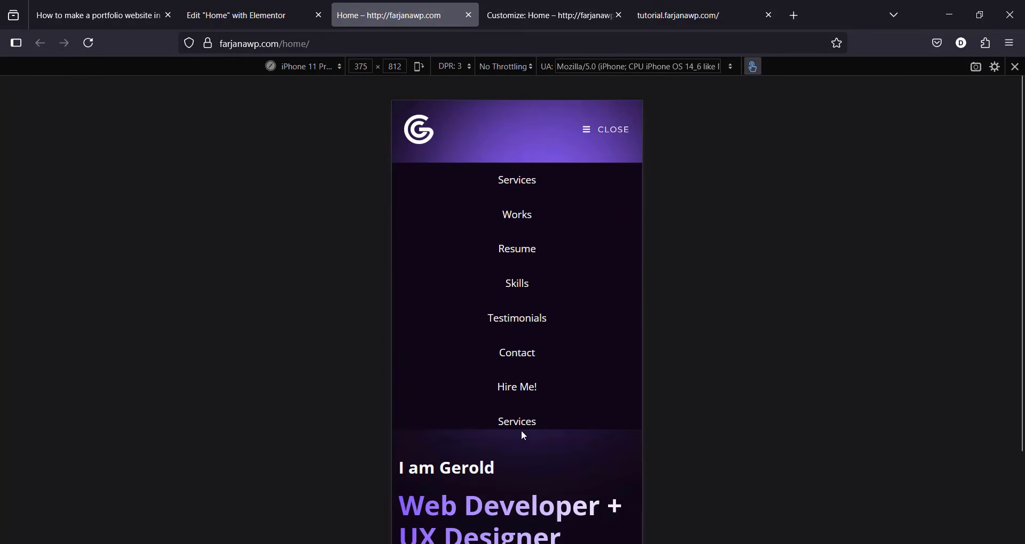
left_click(559, 6)
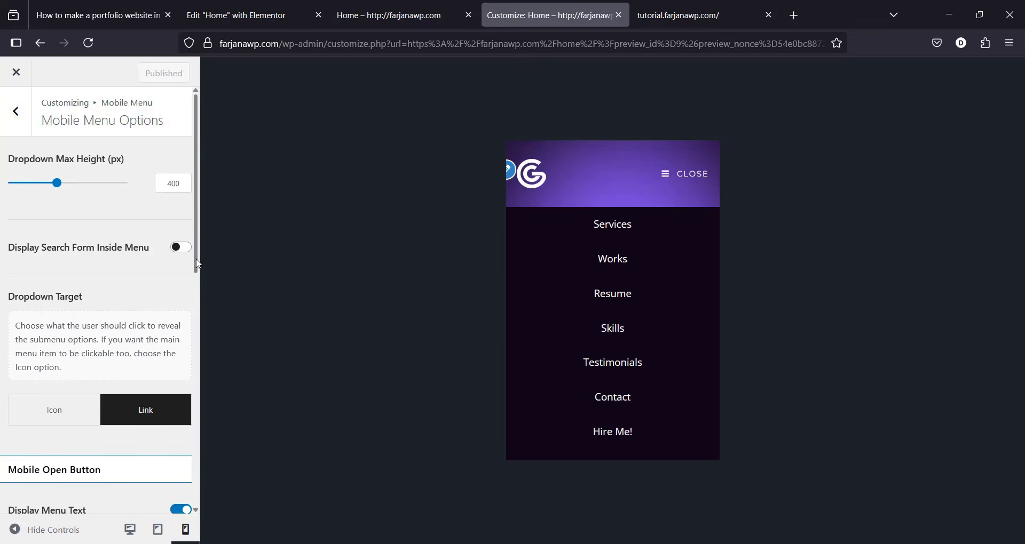
key("ctrl+Page_Up")
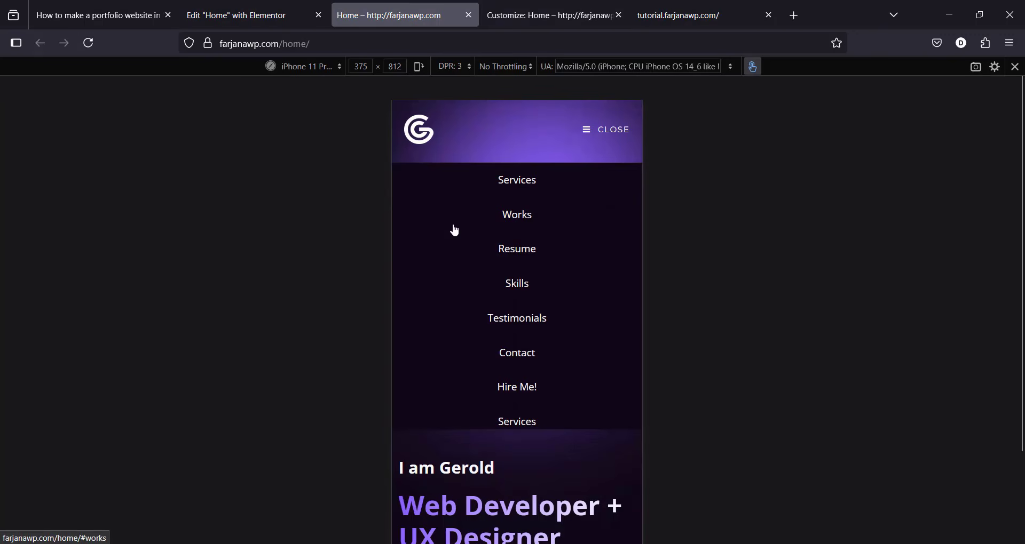
Step: Leave Responsive Design Mode and bring up the admin bar Menus link's context options
key("ctrl+shift+m")
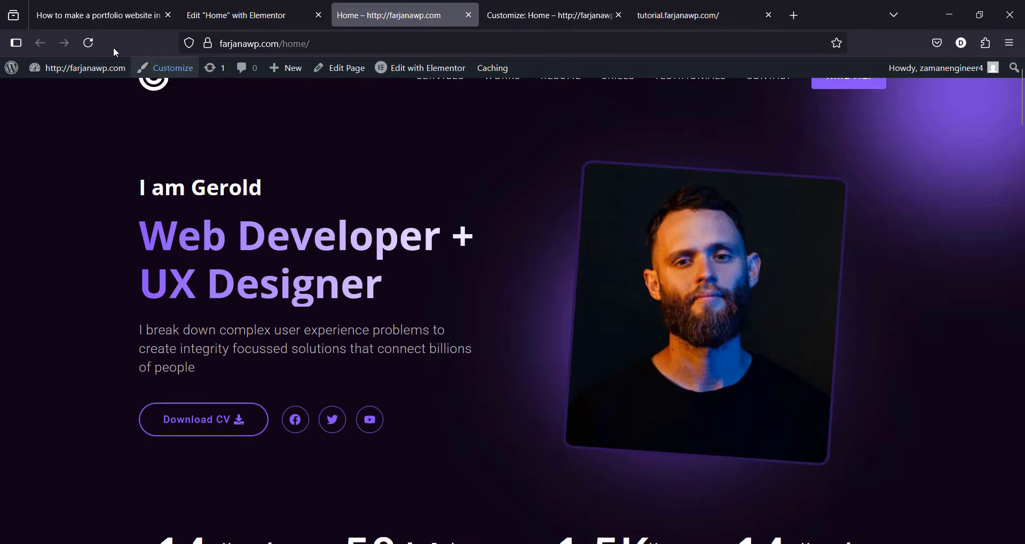
mouse_move(80, 68)
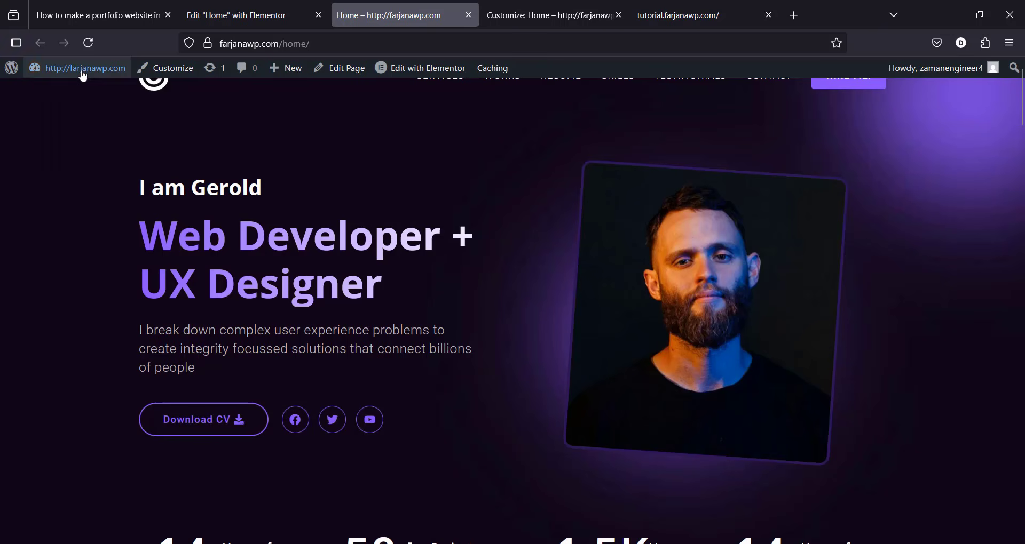
right_click(74, 167)
Step: Add the Mobile (optional) display location to the site menu and save it
left_click(117, 201)
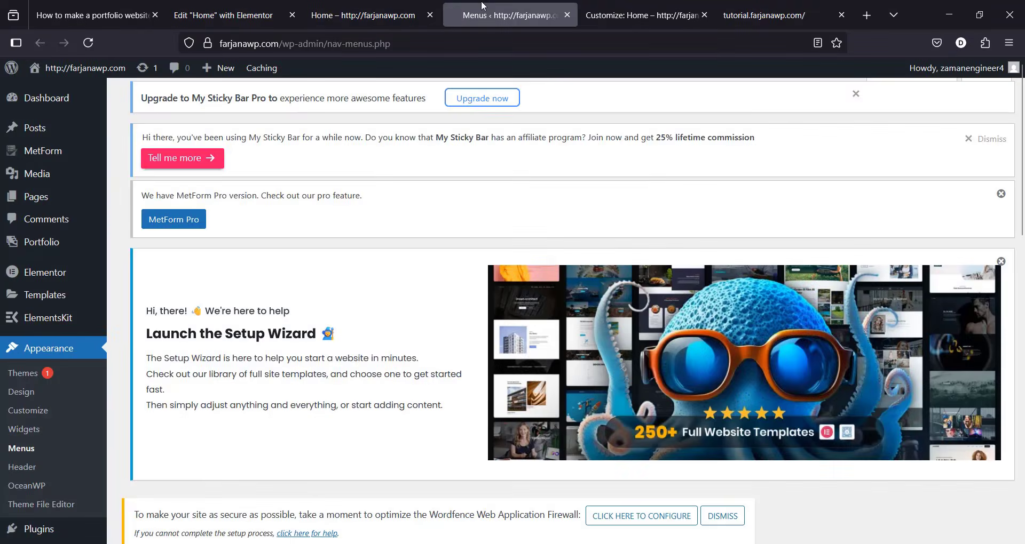
scroll(1007, 414, "down", 10)
scroll(1007, 414, "down", 1)
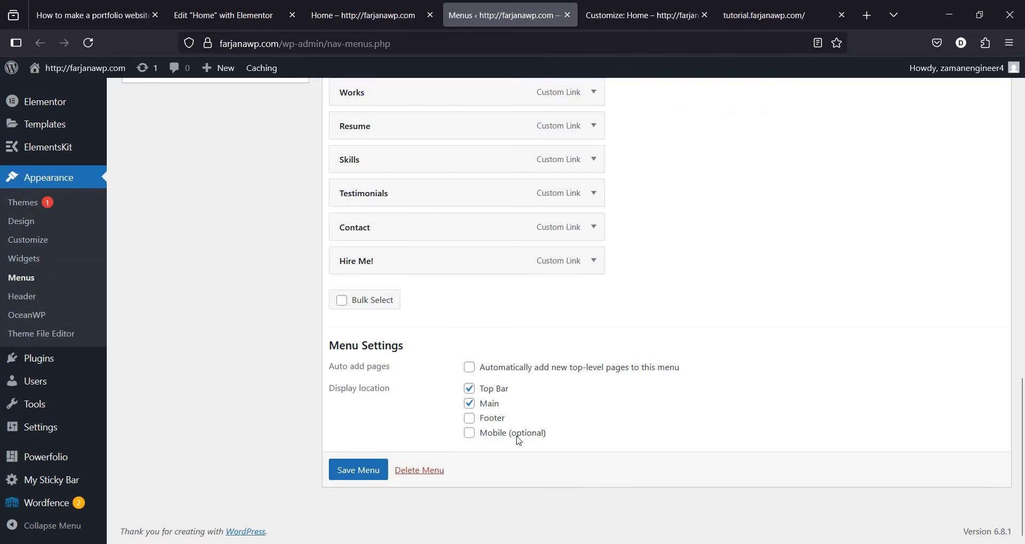
left_click(468, 434)
left_click(367, 480)
Step: Reload the Home page and test the mobile menu on phone and iPad previews
left_click(358, 7)
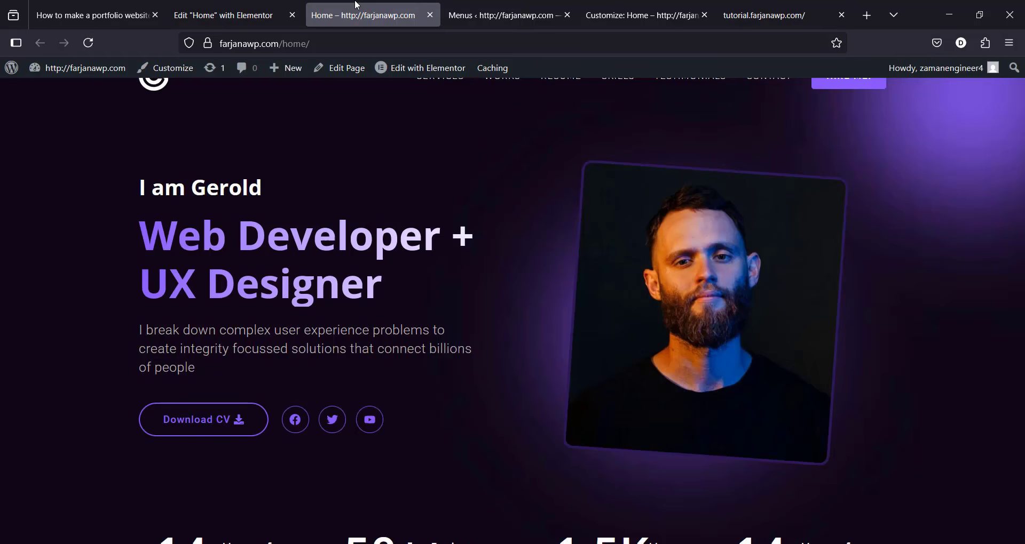
left_click(81, 45)
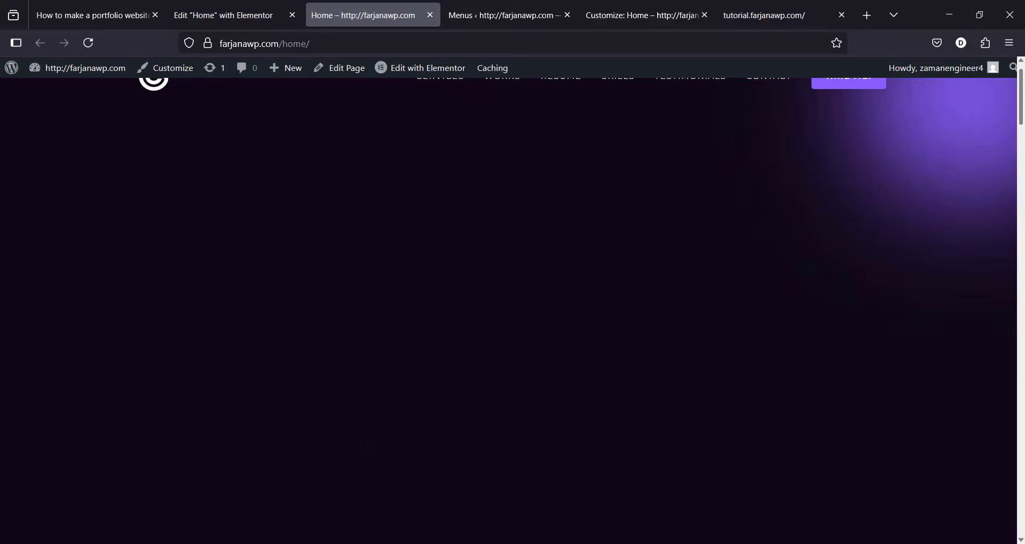
key("ctrl+shift+m")
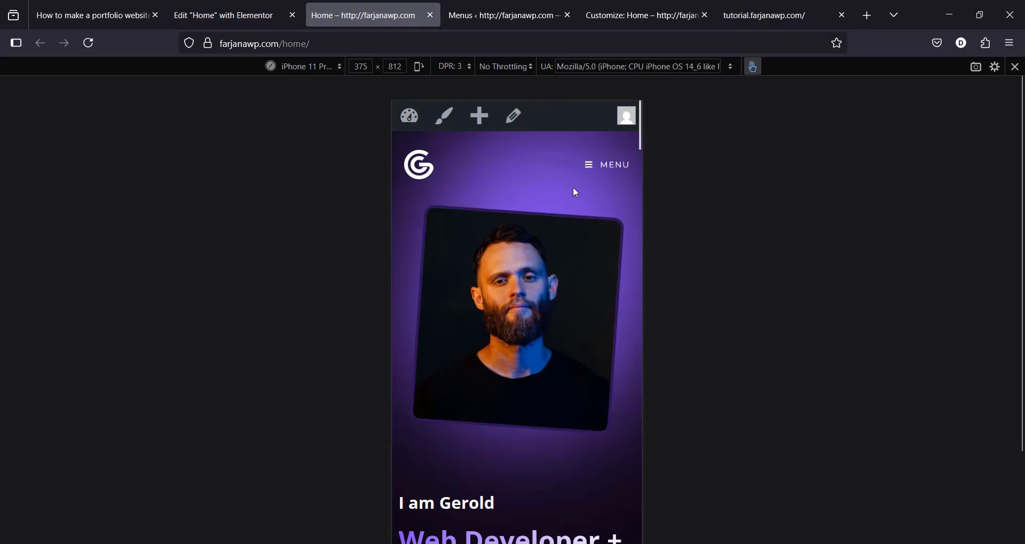
left_click(588, 162)
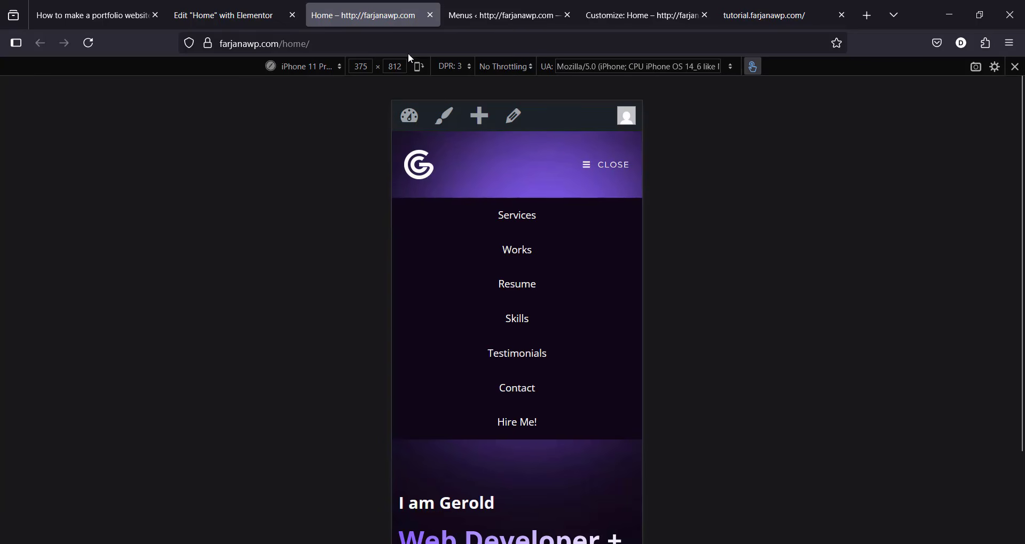
left_click(312, 77)
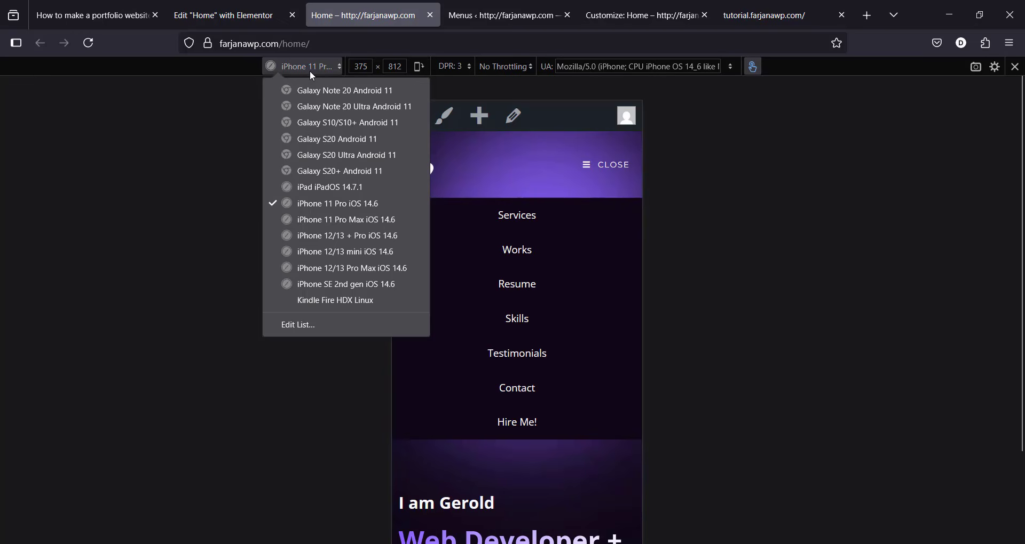
left_click(340, 186)
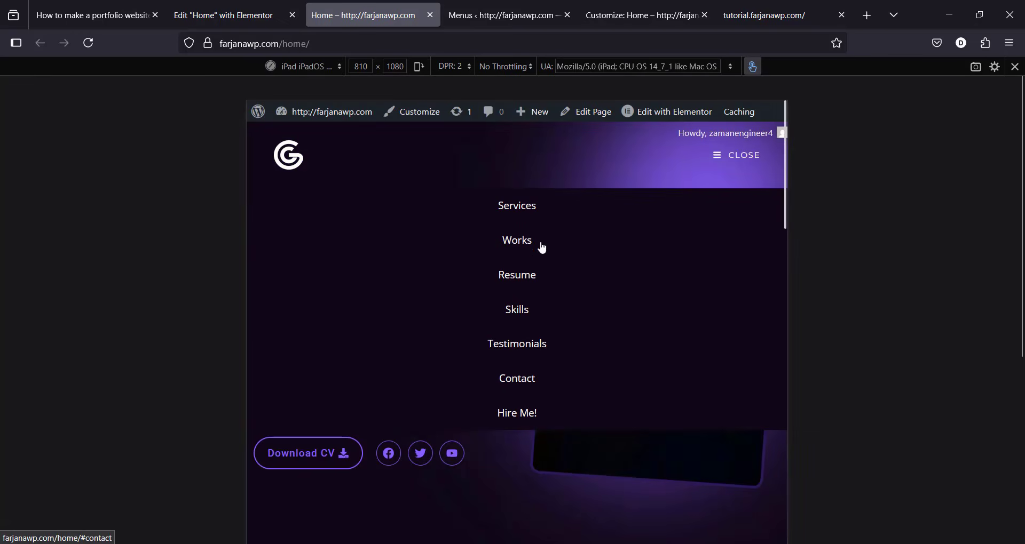
left_click(725, 152)
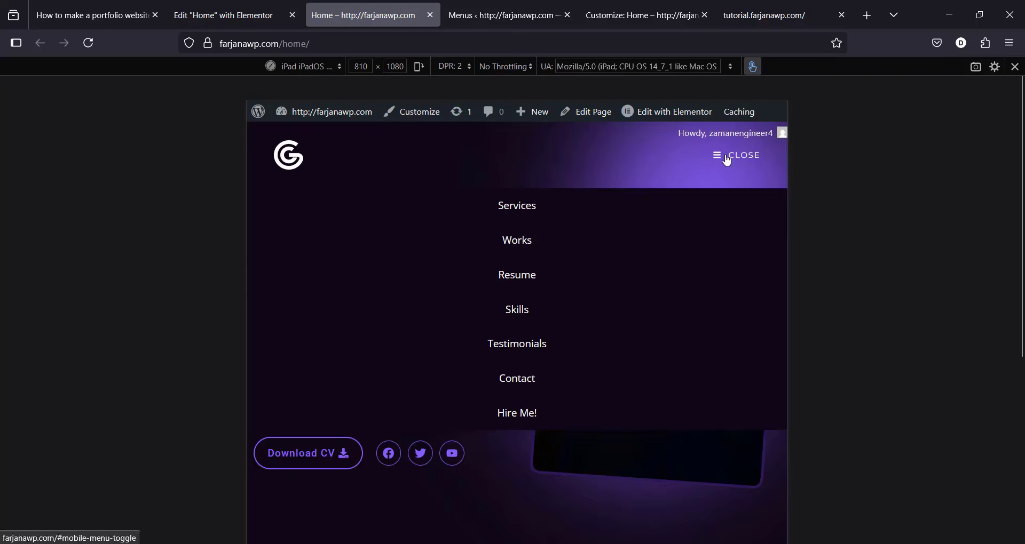
key("ctrl+shift+m")
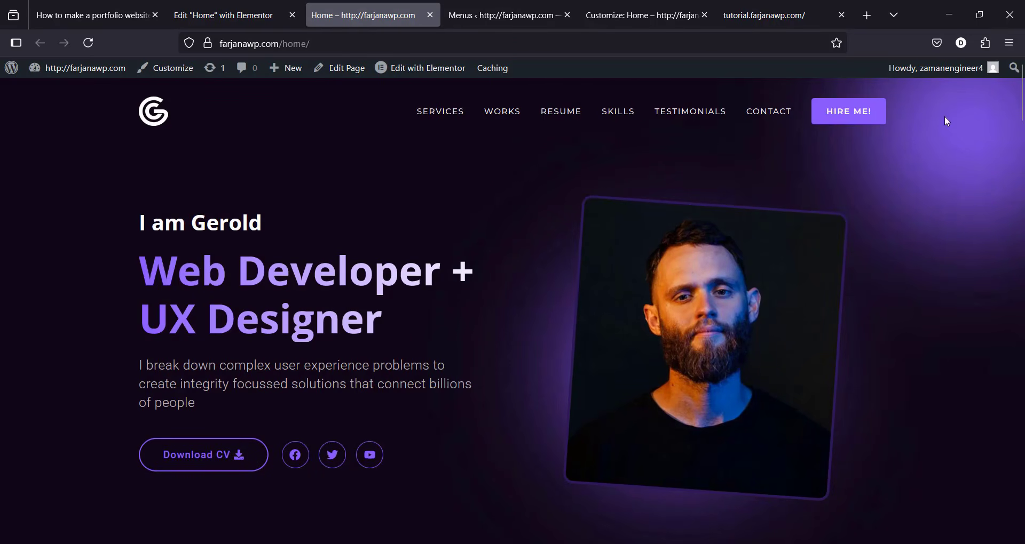
left_click_drag(1023, 95, 1022, 267)
Step: Open My Sticky Bar's Sticky Menu Settings from the admin sidebar
left_click(486, 4)
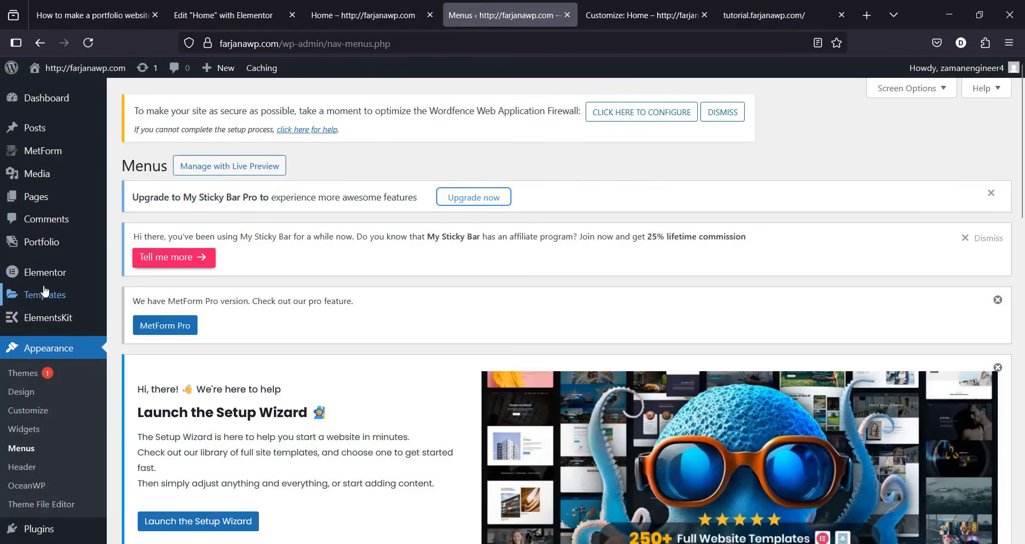
scroll(1023, 178, "down", 2)
scroll(1022, 178, "down", 5)
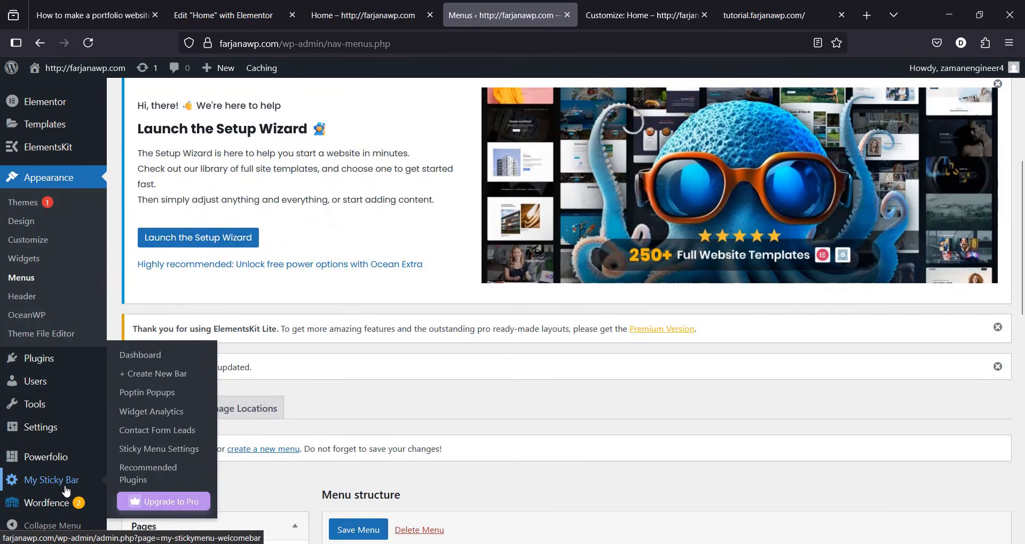
left_click(65, 491)
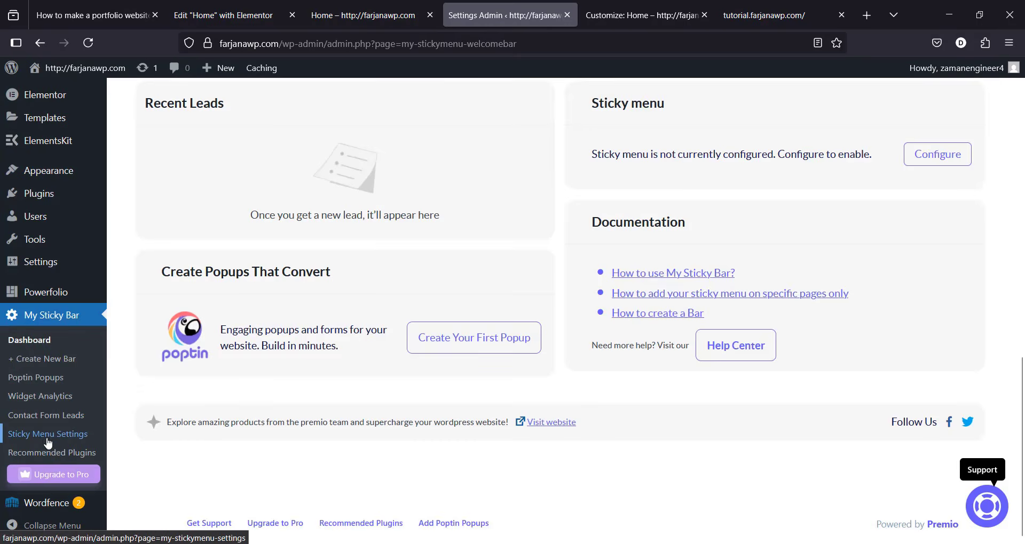
left_click(52, 439)
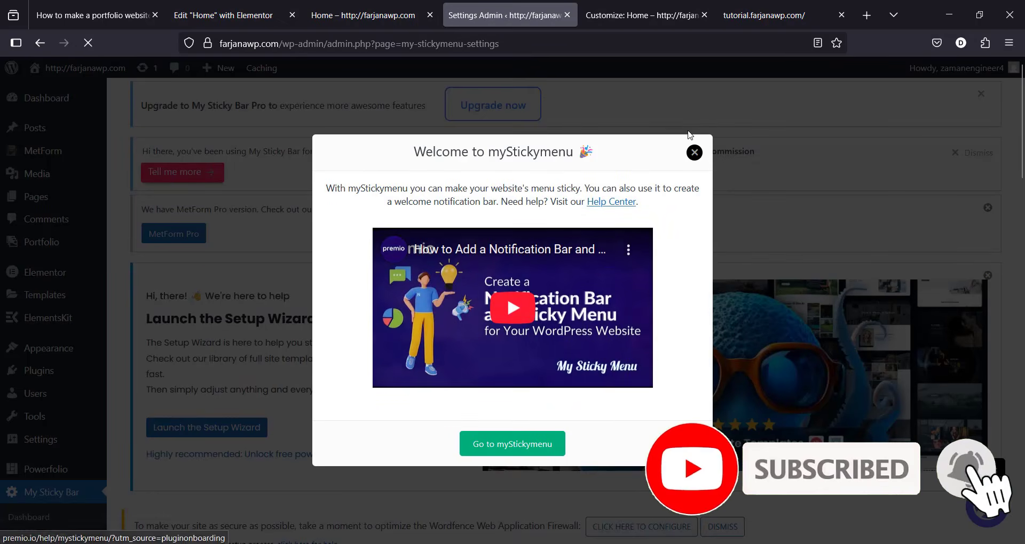
Step: Dismiss the welcome popup and select the Sticky Class value header#site-header
left_click(694, 153)
scroll(597, 304, "down", 12)
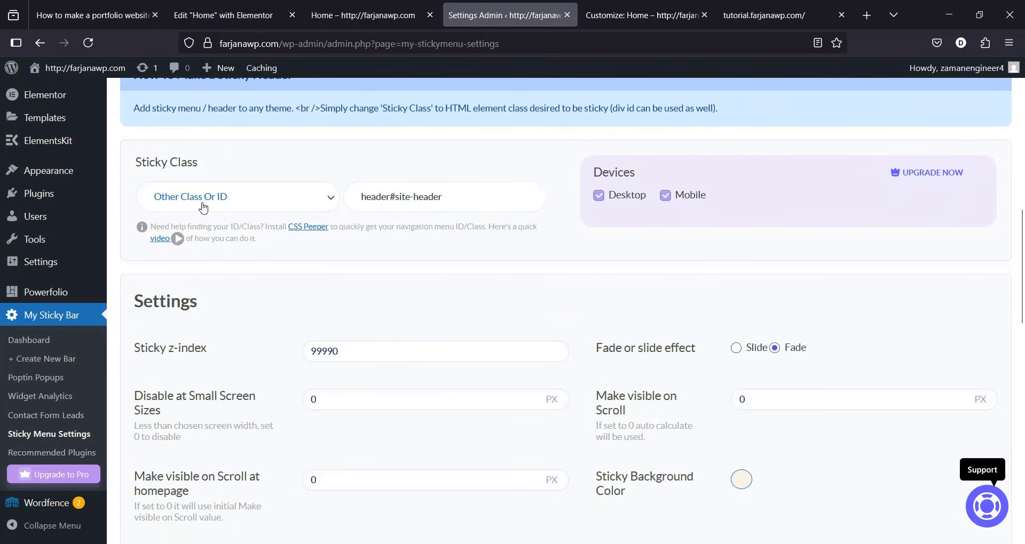
triple_click(416, 195)
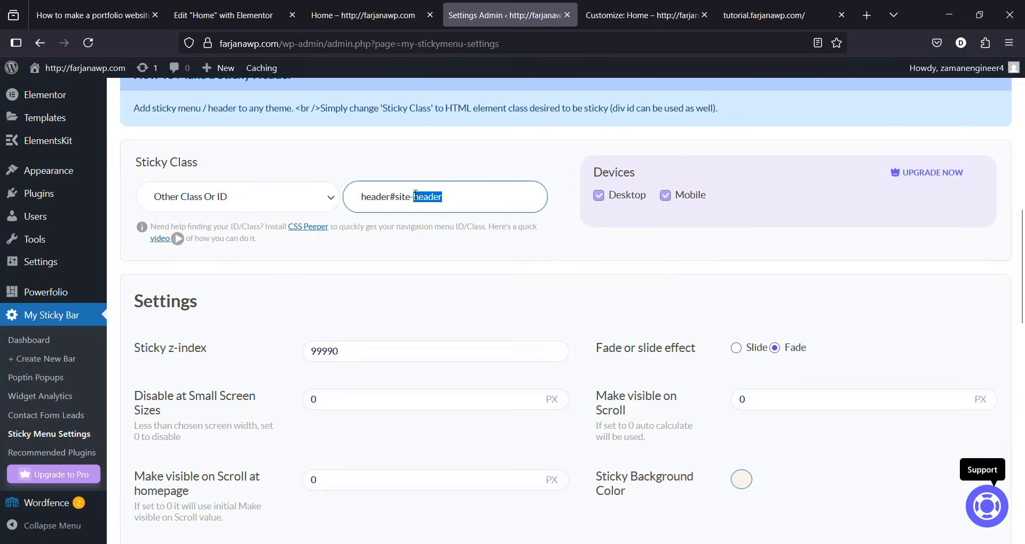
left_click(368, 15)
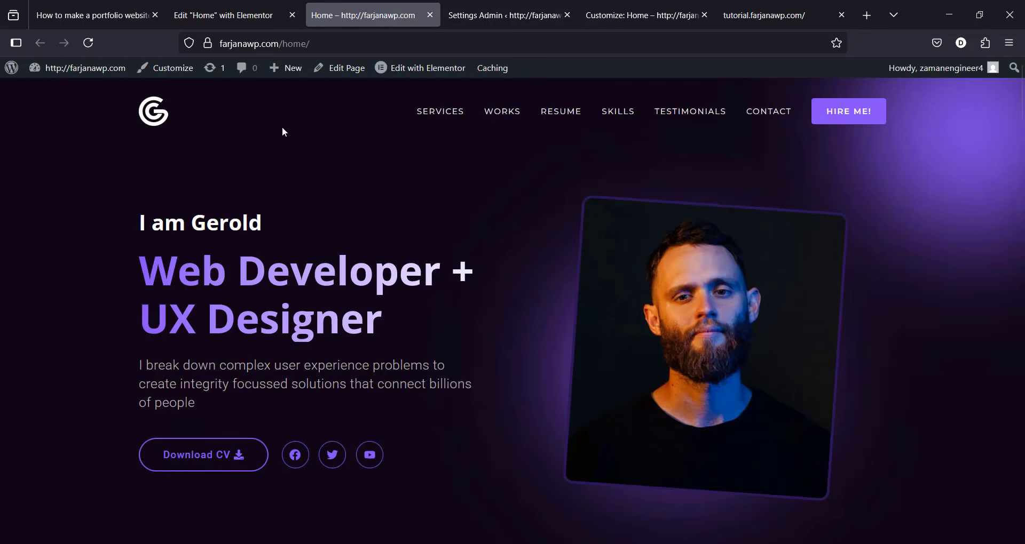
Step: Inspect the site header in Developer Tools and copy its id, site-header
right_click(432, 113)
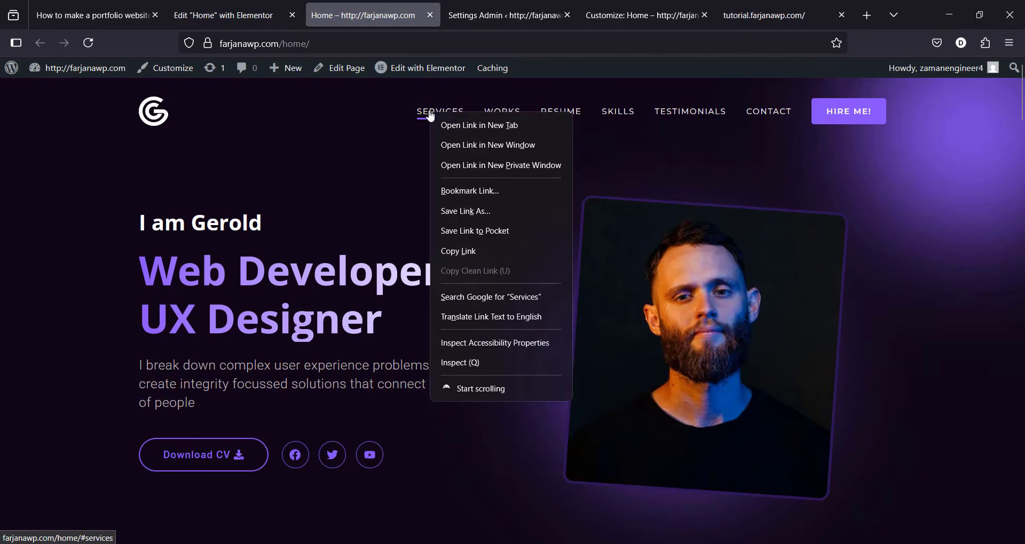
left_click(475, 368)
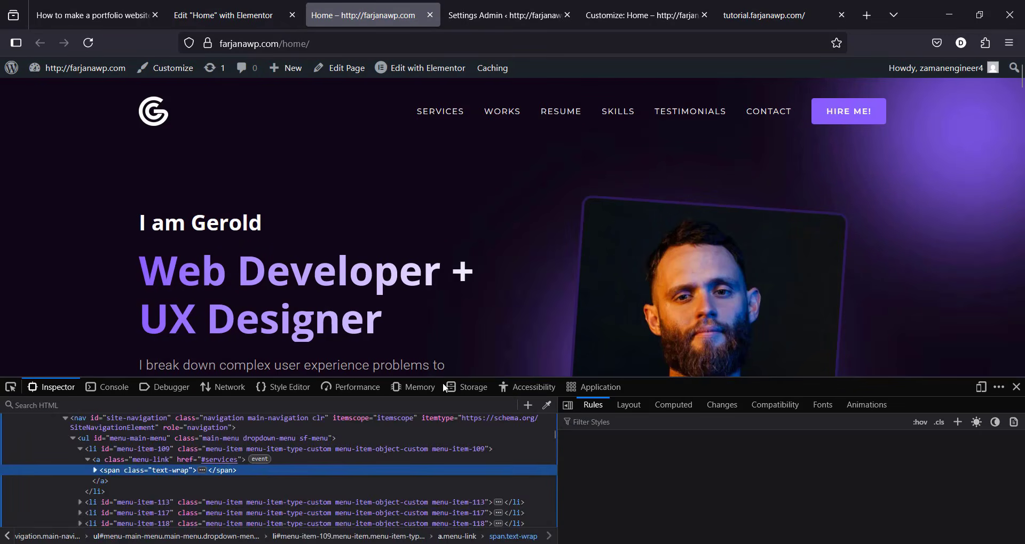
scroll(278, 470, "up", 5)
left_click(117, 521)
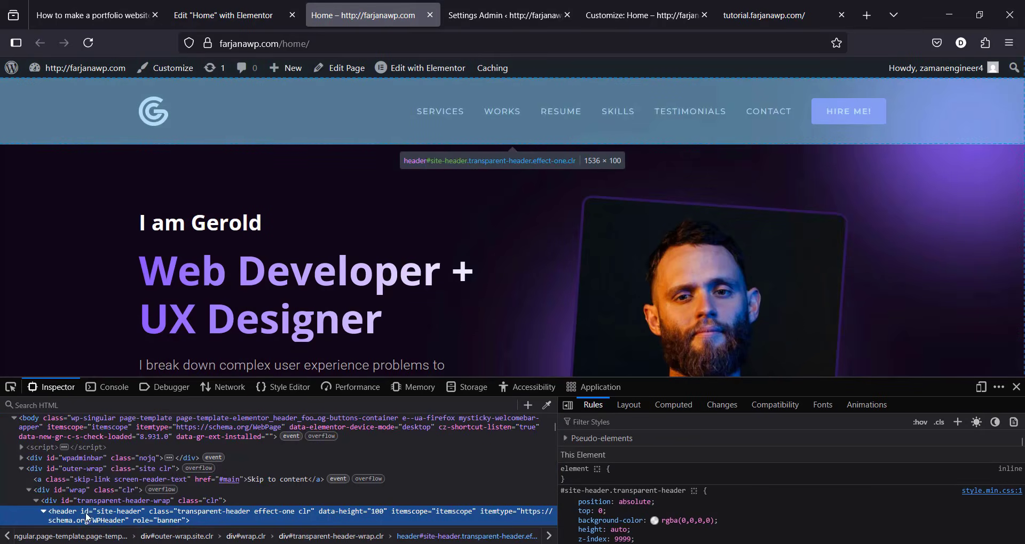
double_click(126, 513)
right_click(126, 512)
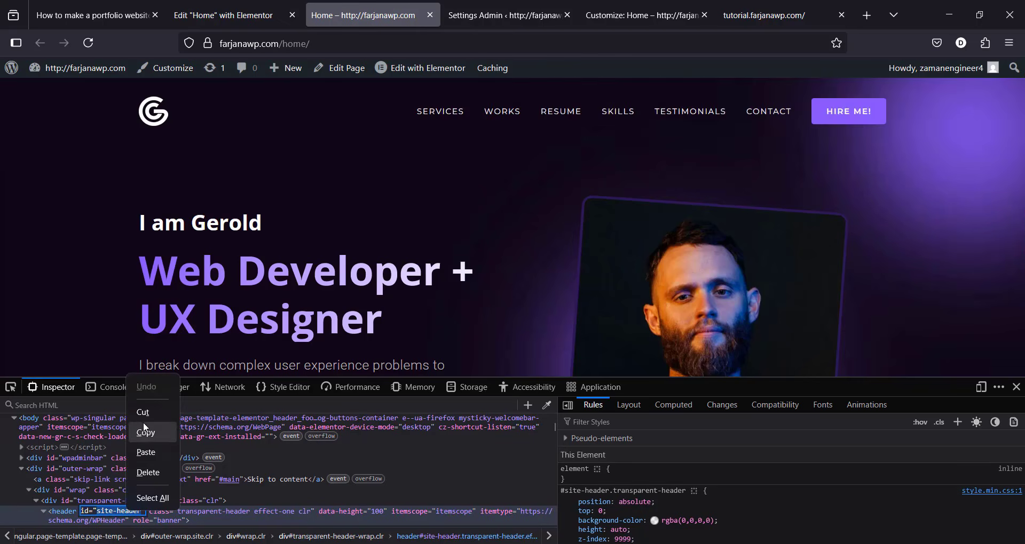
left_click(144, 422)
left_click(505, 15)
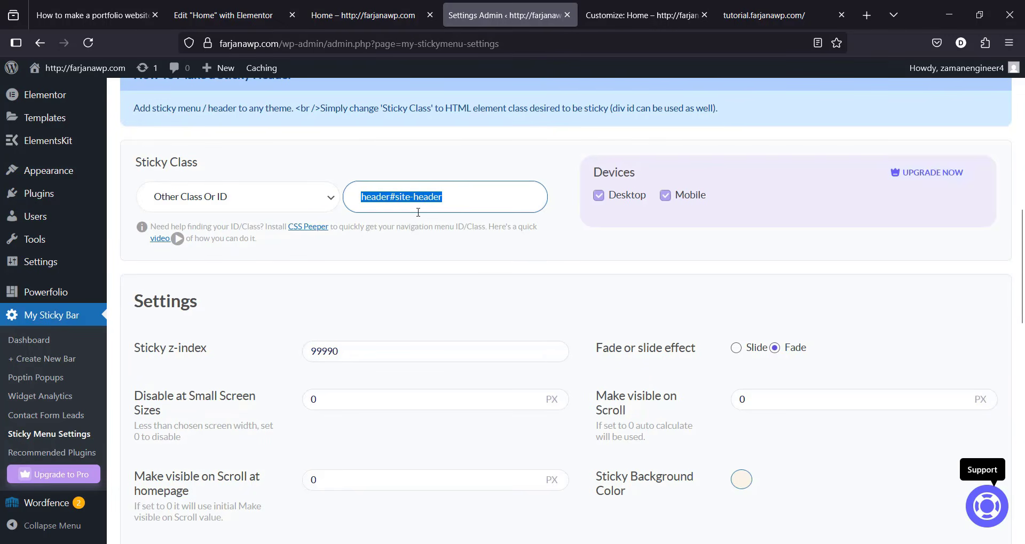
Step: Switch on the sticky menu for header#site-header and save the settings
left_click(390, 197)
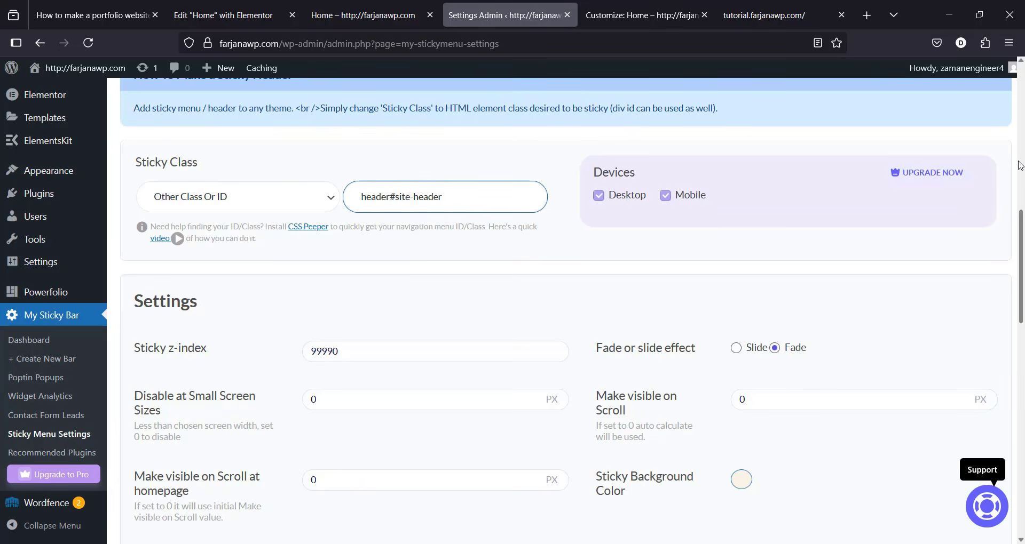
left_click_drag(1022, 229, 1019, 189)
left_click(264, 186)
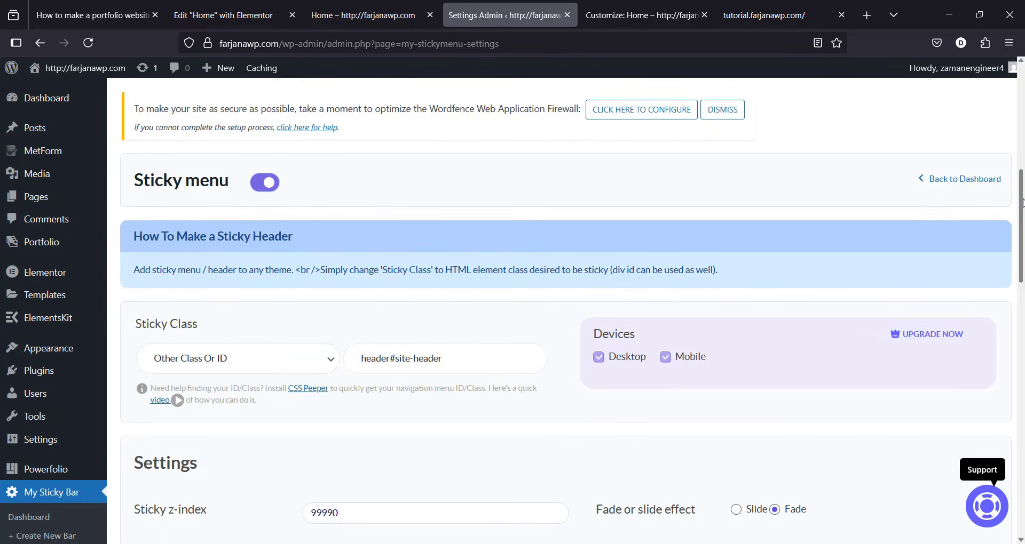
left_click_drag(1021, 214, 909, 433)
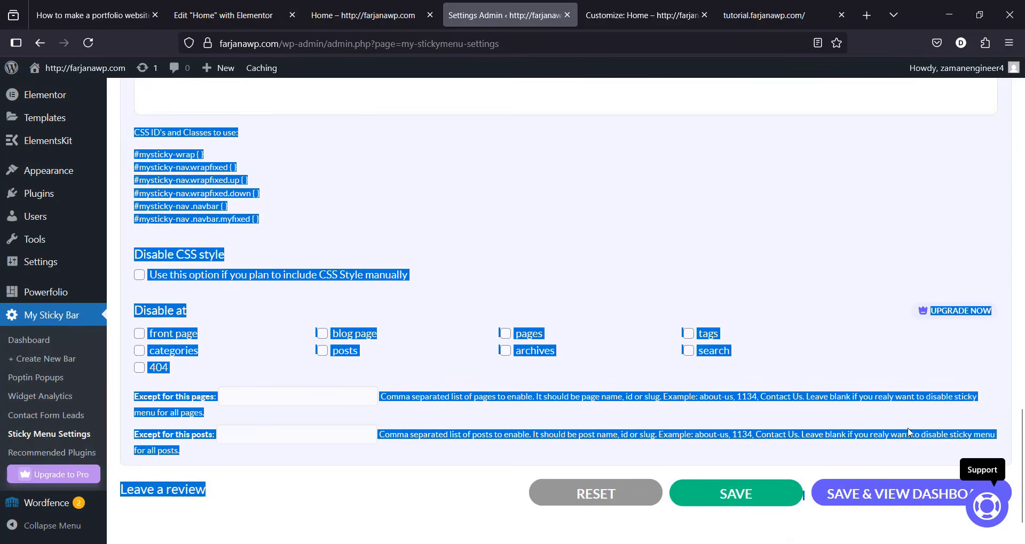
left_click(733, 495)
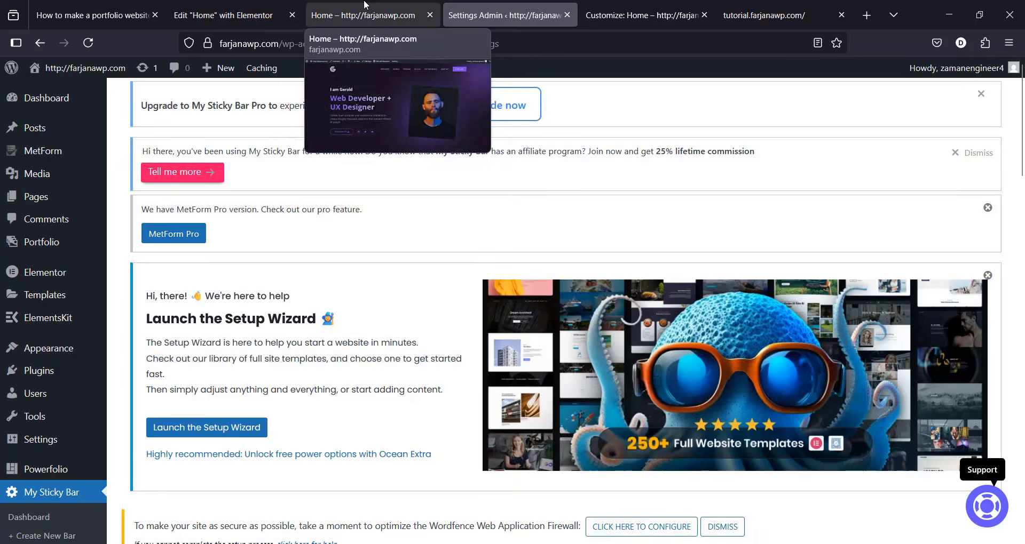
Step: Reload the live Home page, close DevTools, and scroll to confirm the header stays pinned
left_click(331, 15)
left_click(90, 43)
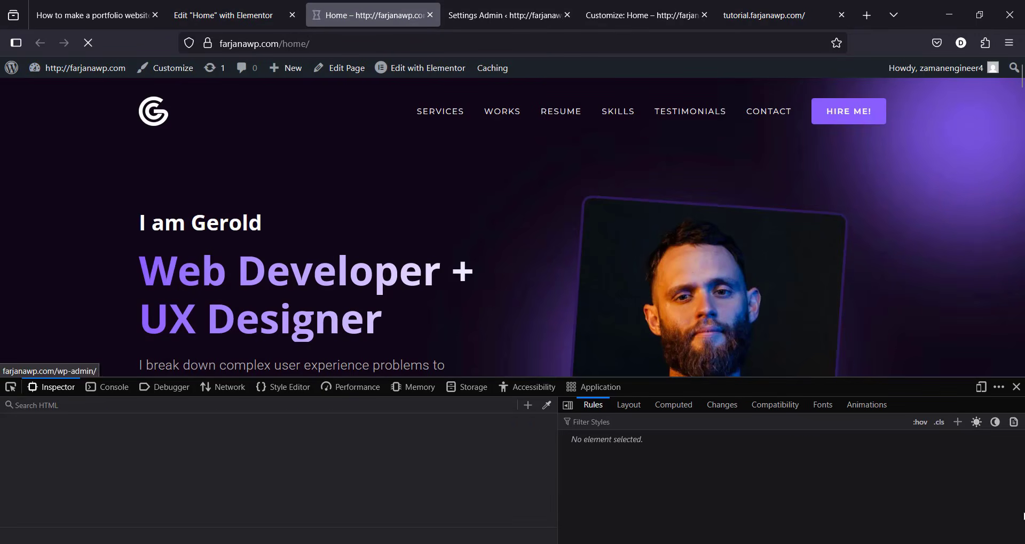
left_click(1016, 387)
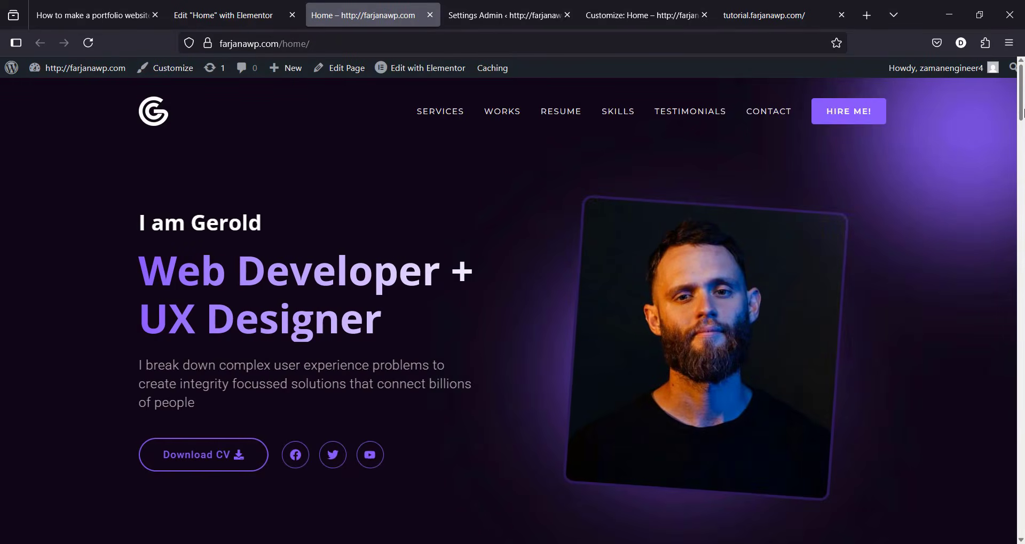
left_click_drag(1021, 114, 1021, 142)
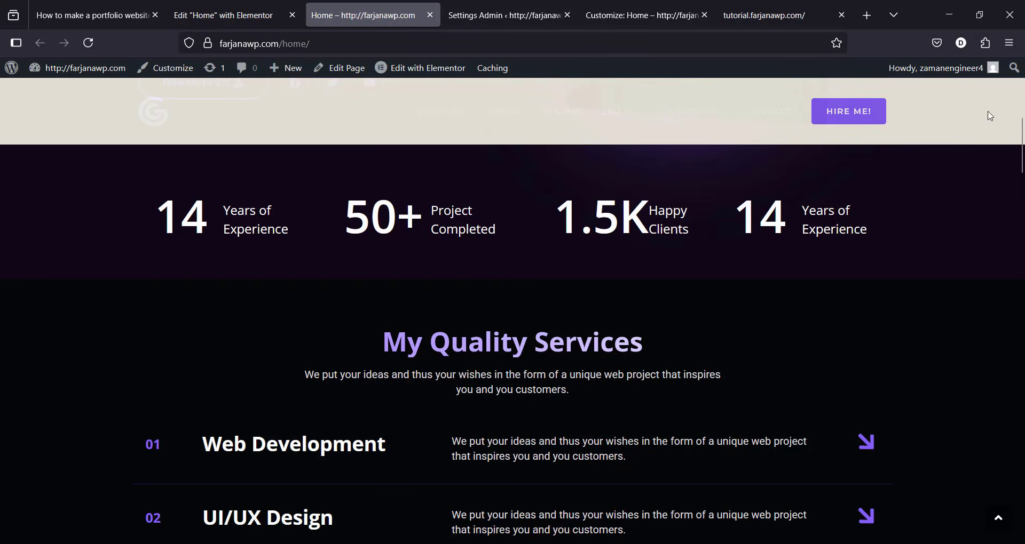
scroll(1022, 138, "up", 5)
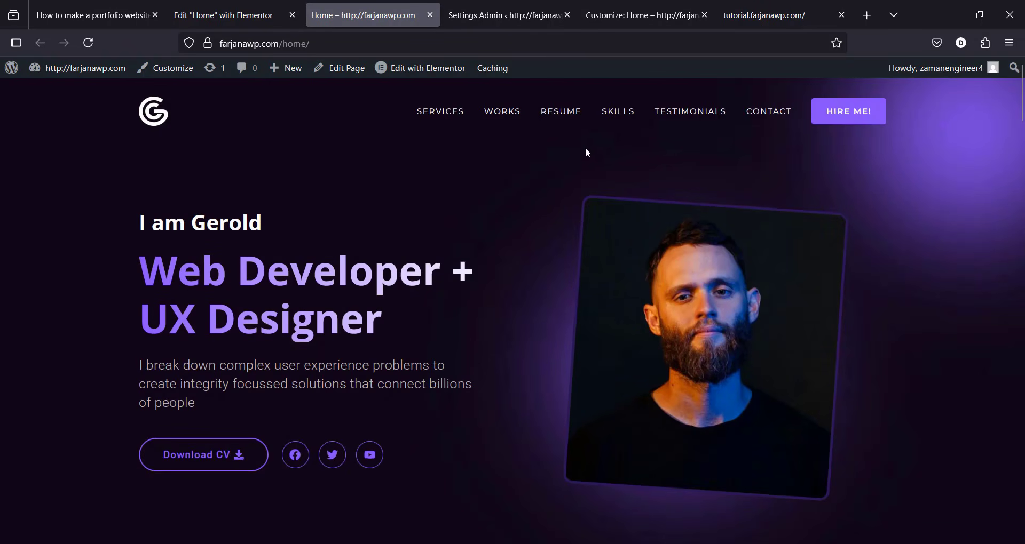
left_click(505, 15)
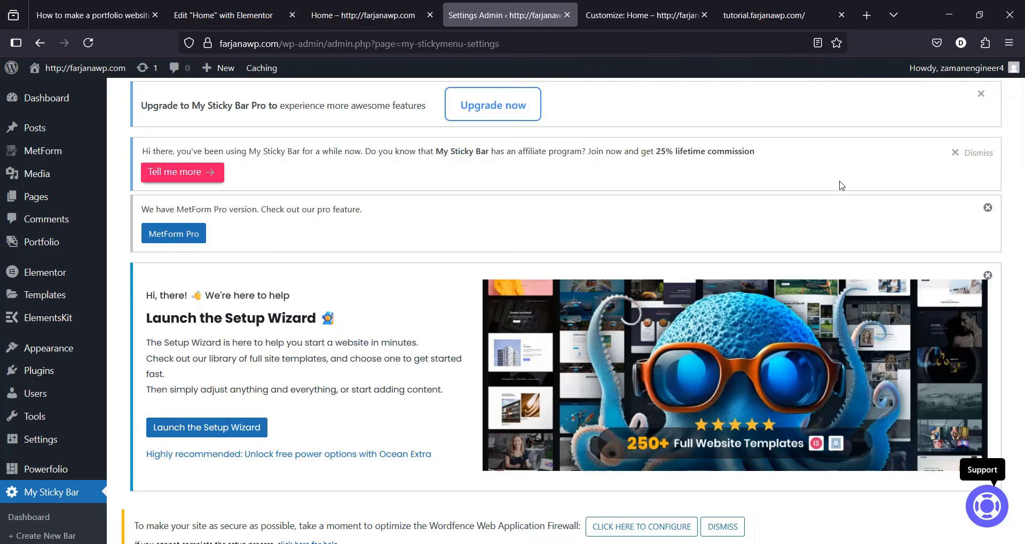
Step: Open the Sticky Background Color picker and copy 0F0715 from the tutorial's CSS
scroll(634, 343, "down", 15)
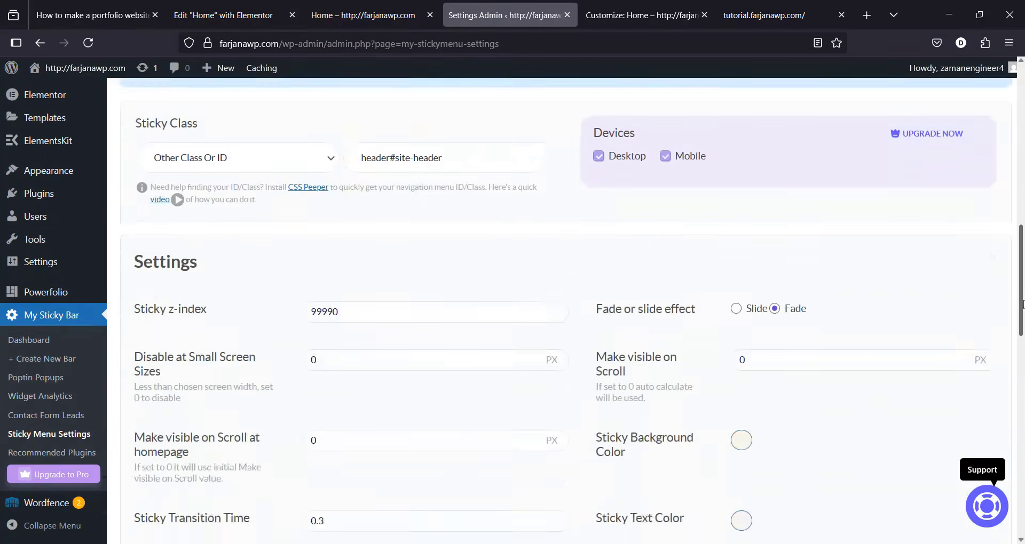
left_click(747, 334)
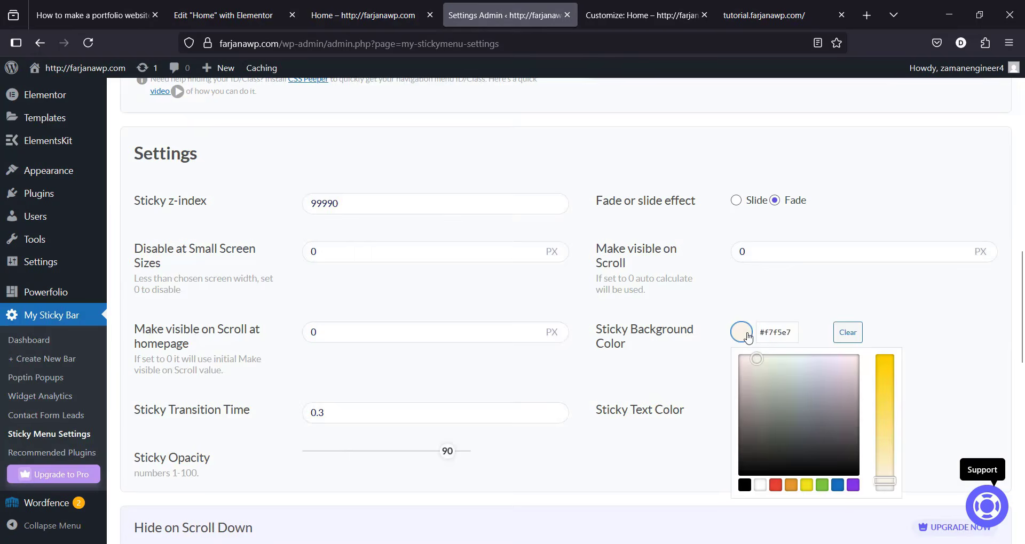
left_click(90, 14)
scroll(406, 285, "down", 10)
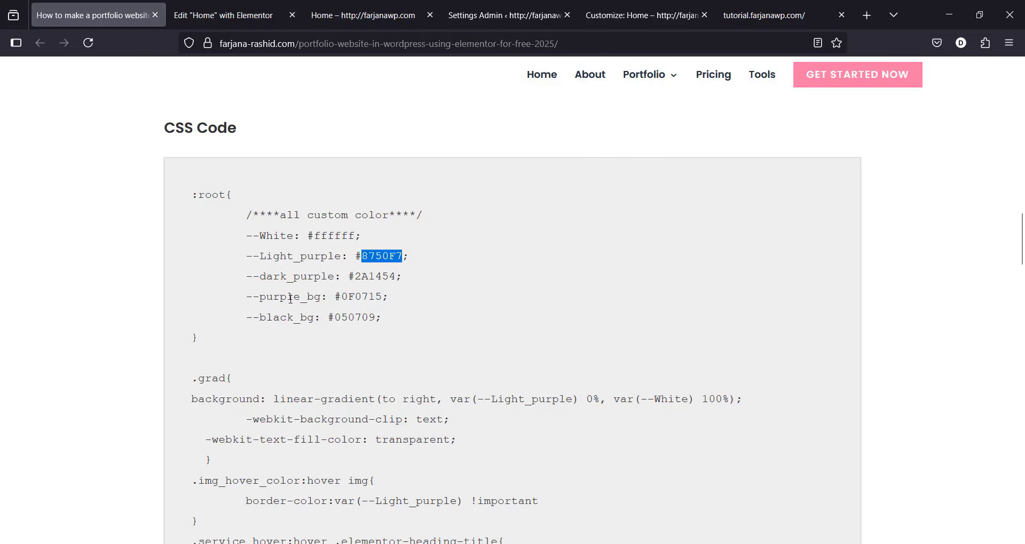
double_click(354, 299)
right_click(354, 300)
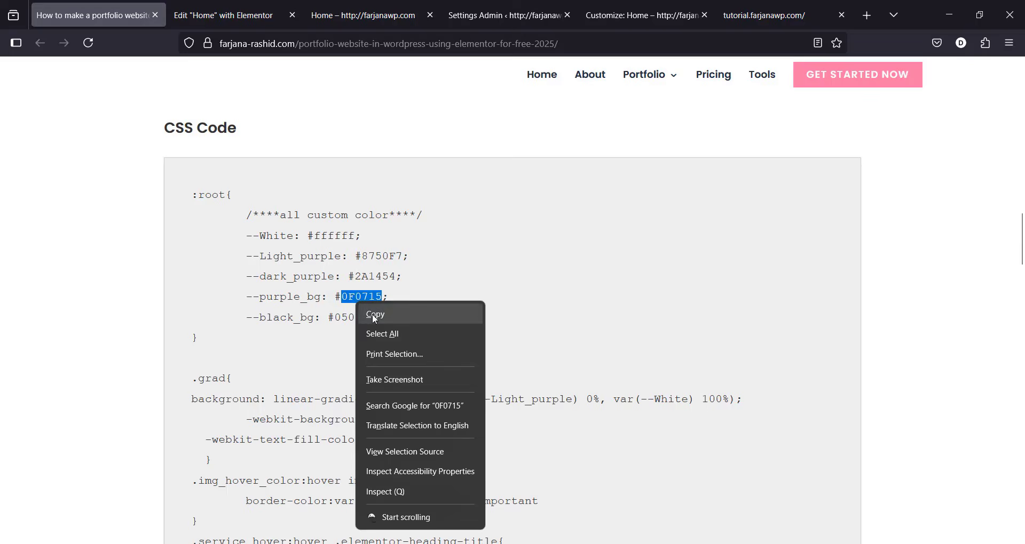
left_click(372, 314)
Step: Paste 0F0715 into the sticky background hex field and save the settings
left_click(323, 8)
left_click(243, 12)
left_click(505, 15)
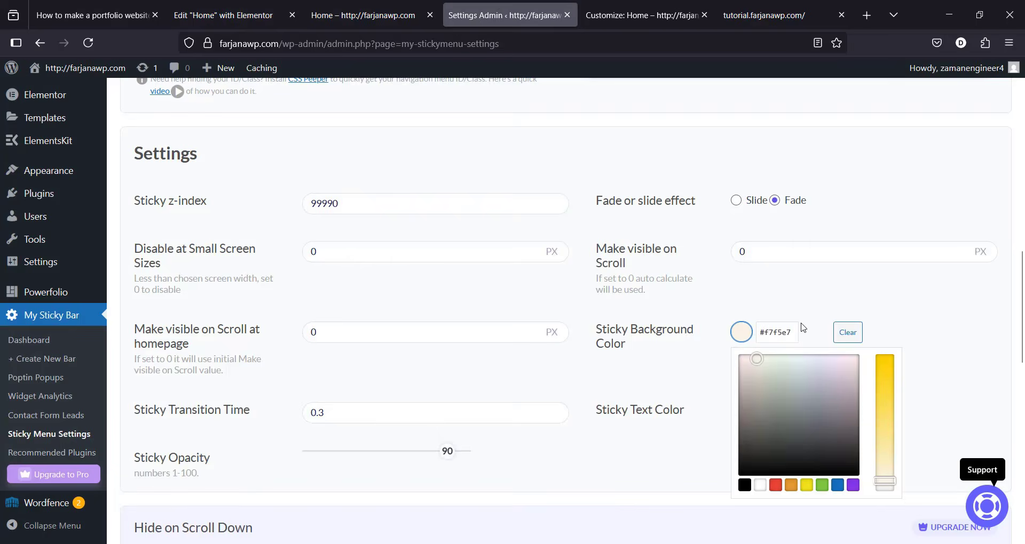
left_click(785, 332)
double_click(784, 331)
key("ctrl+v")
scroll(807, 483, "down", 15)
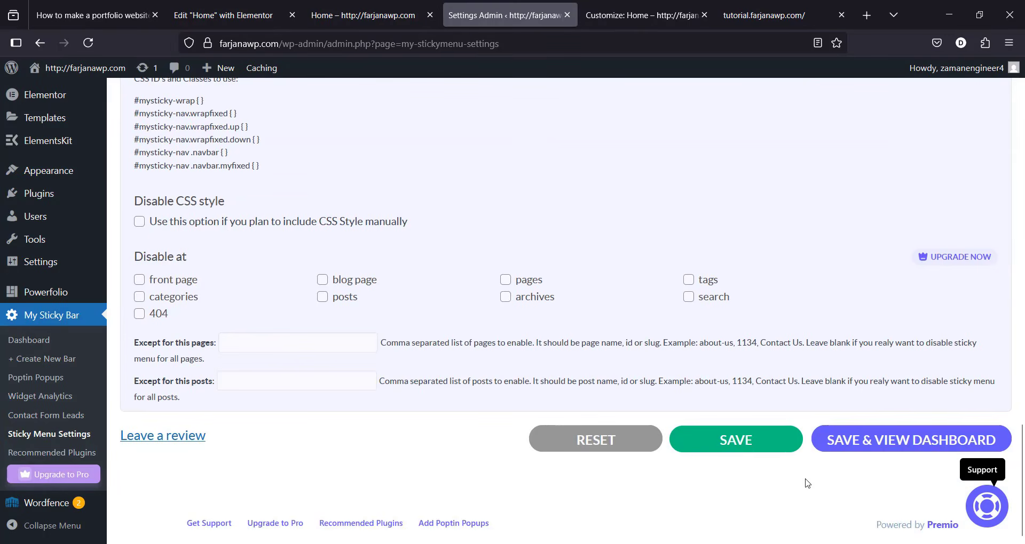
left_click(737, 440)
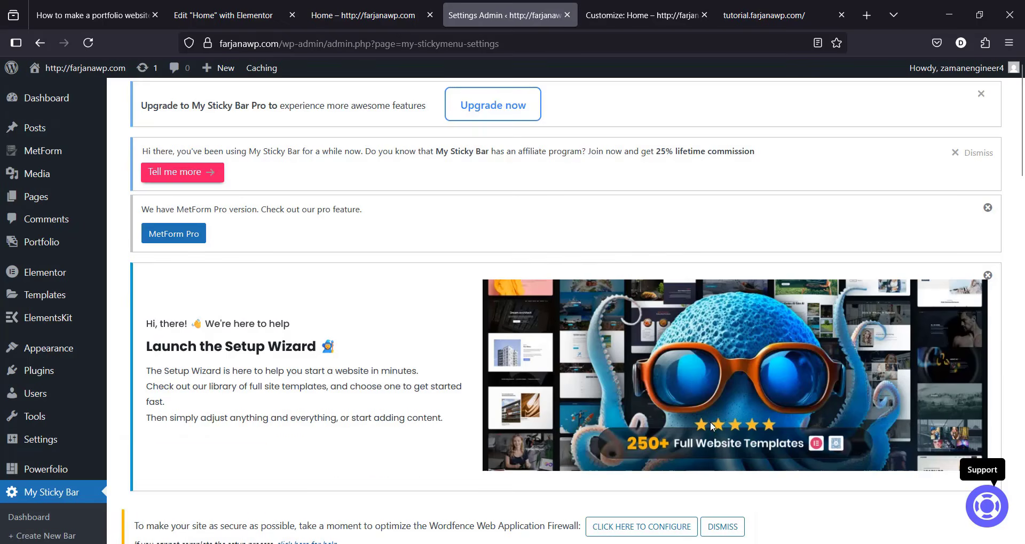
Step: Reload Home and jump through Works, Resume, Skills, Testimonials and Contact to check the dark header
left_click(365, 16)
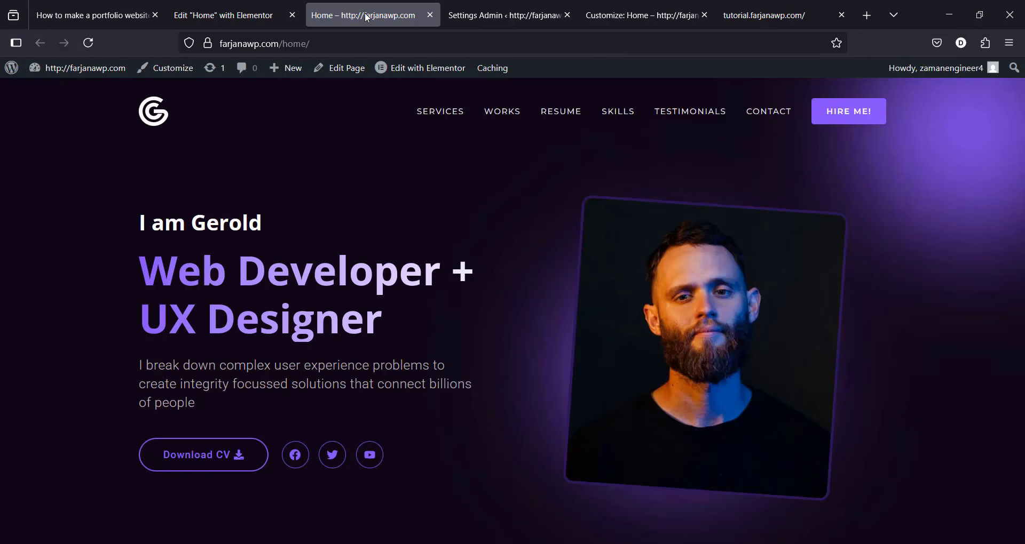
left_click(95, 43)
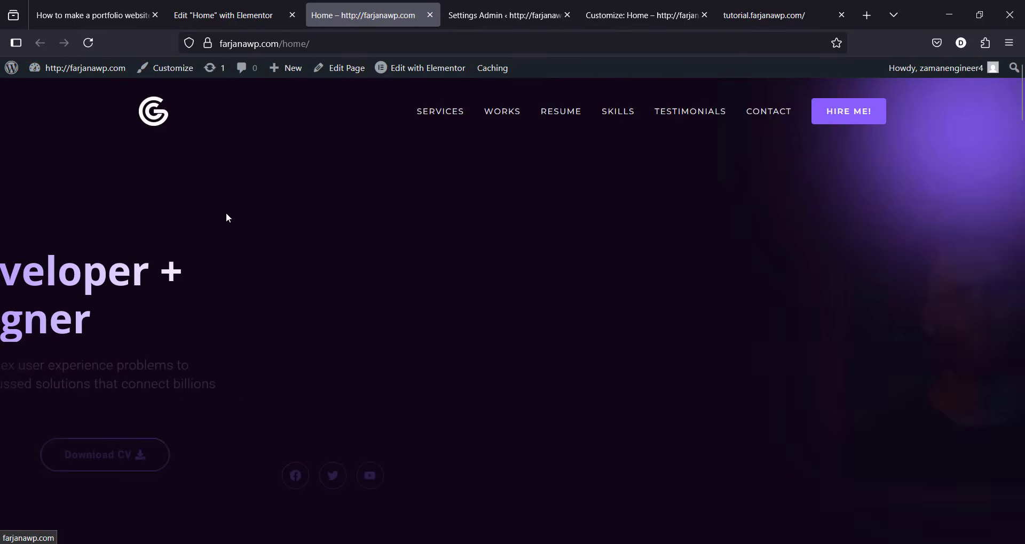
left_click_drag(1020, 103, 1021, 77)
left_click(491, 120)
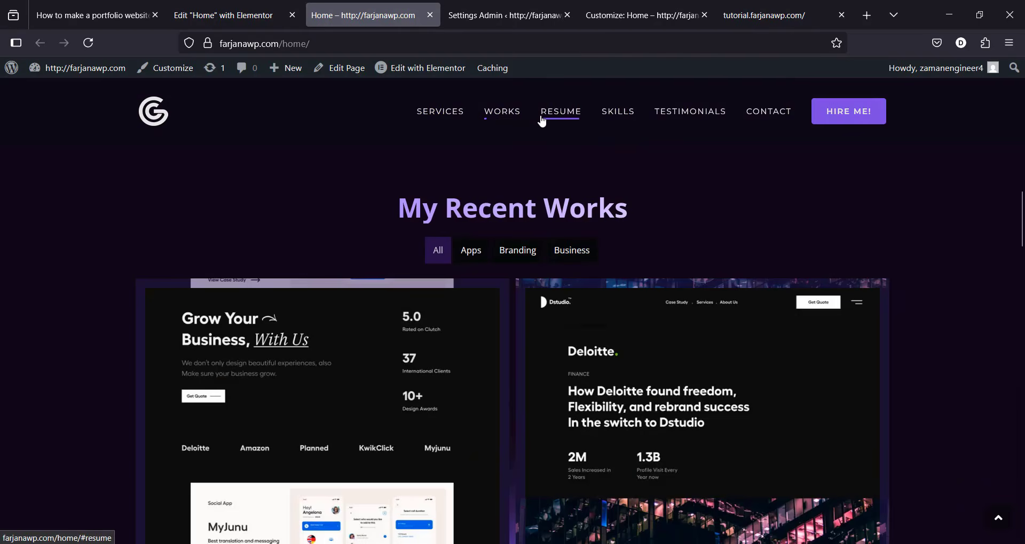
left_click(547, 118)
left_click(617, 112)
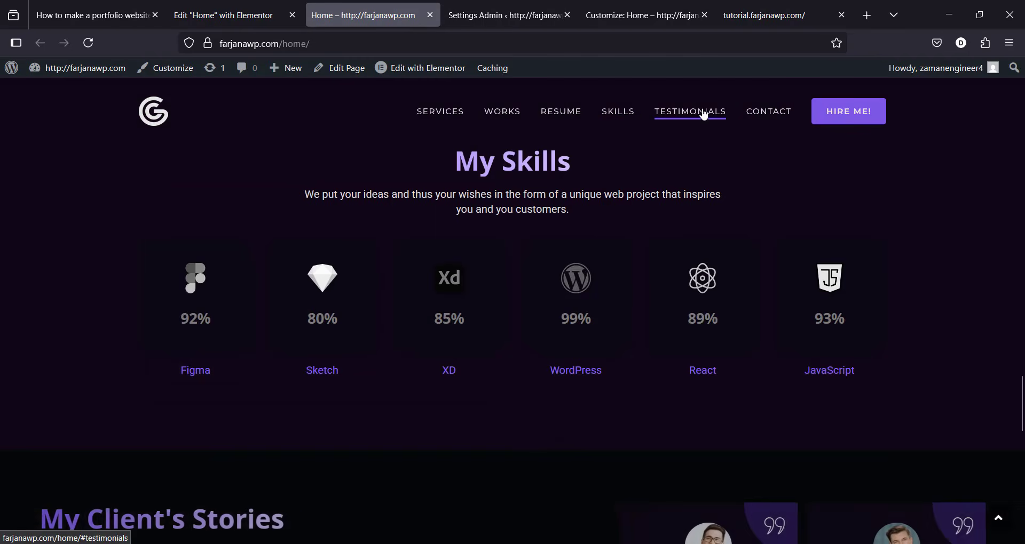
left_click(705, 115)
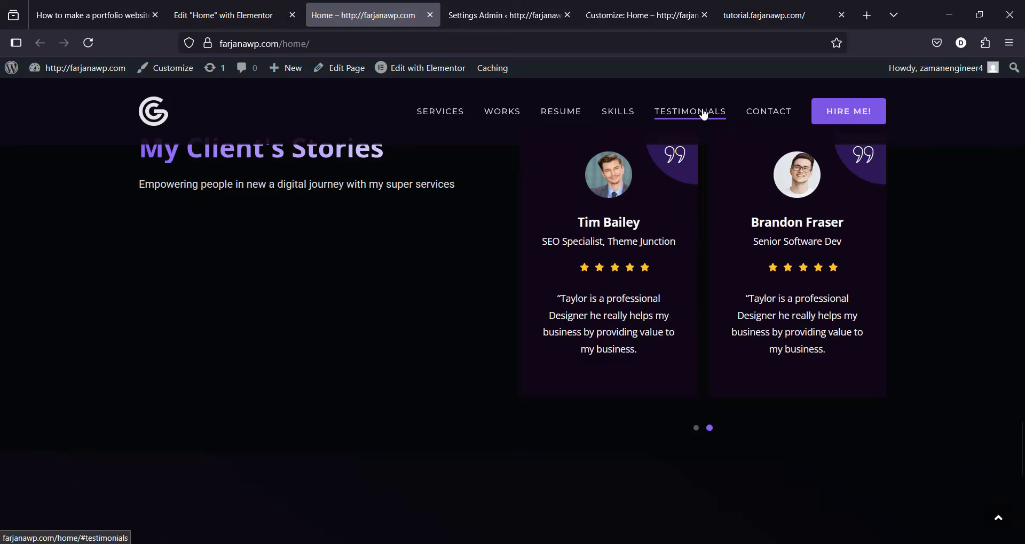
left_click(757, 113)
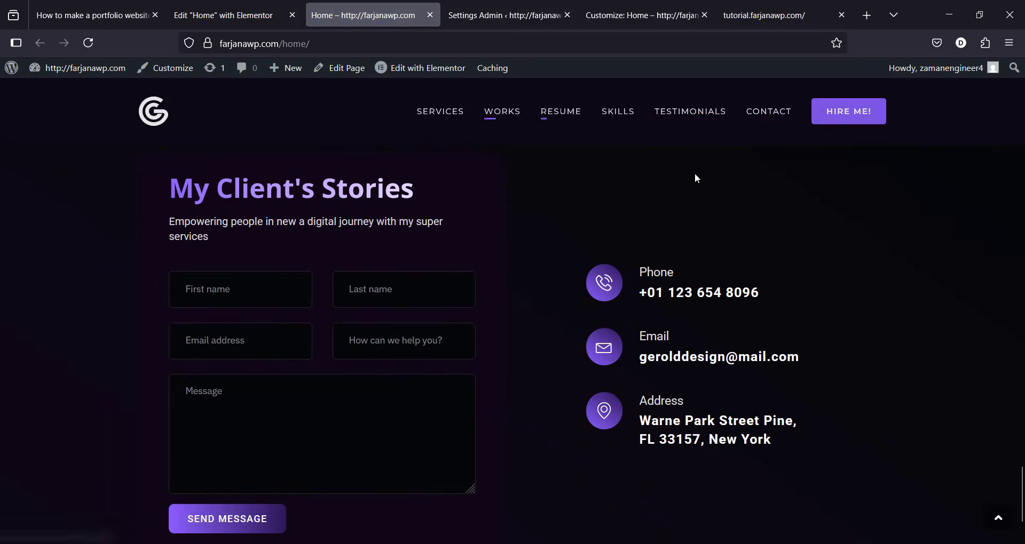
left_click_drag(1019, 494, 1019, 88)
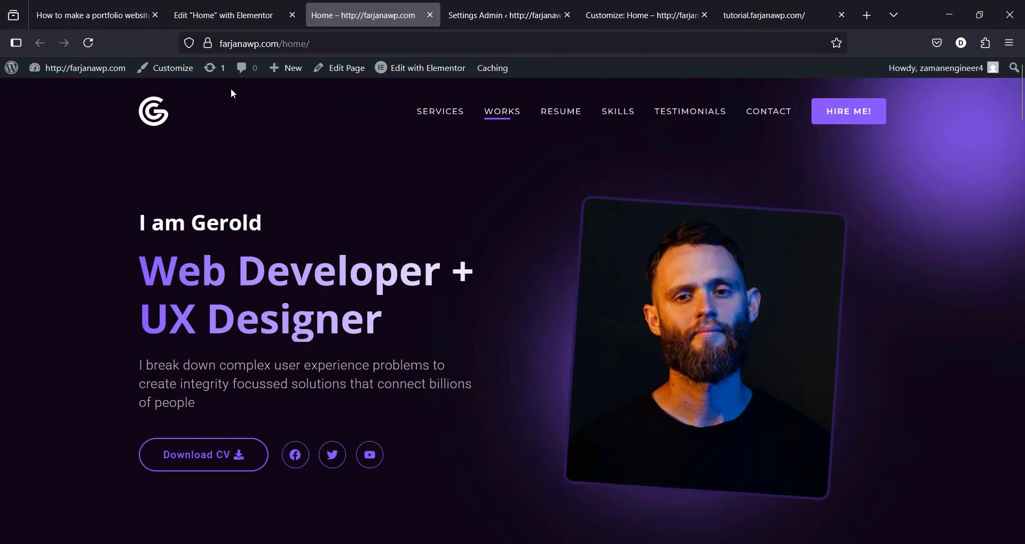
left_click(137, 5)
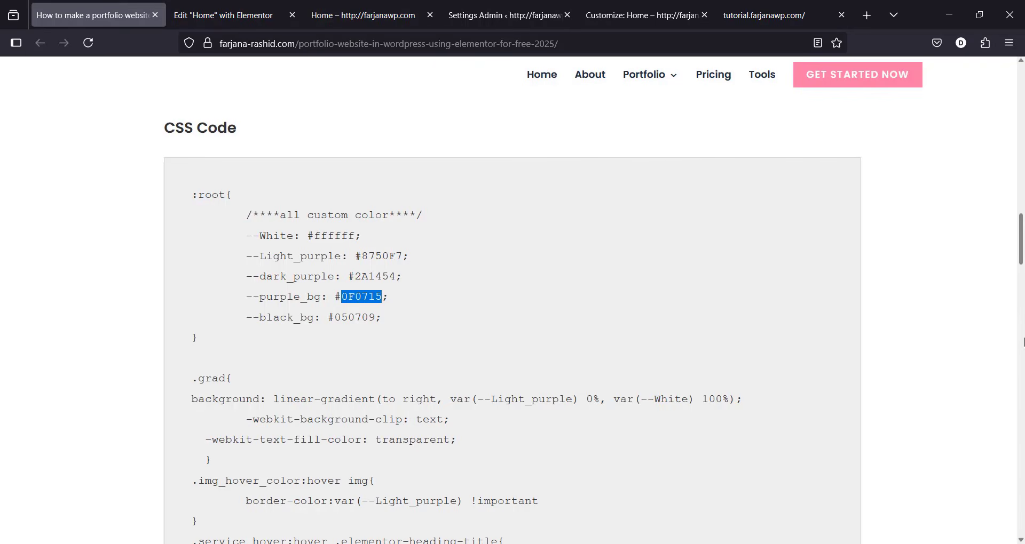
Step: Review the tutorial's remaining steps, then return to the My Sticky Bar settings page
scroll(520, 203, "up", 10)
scroll(520, 204, "down", 2)
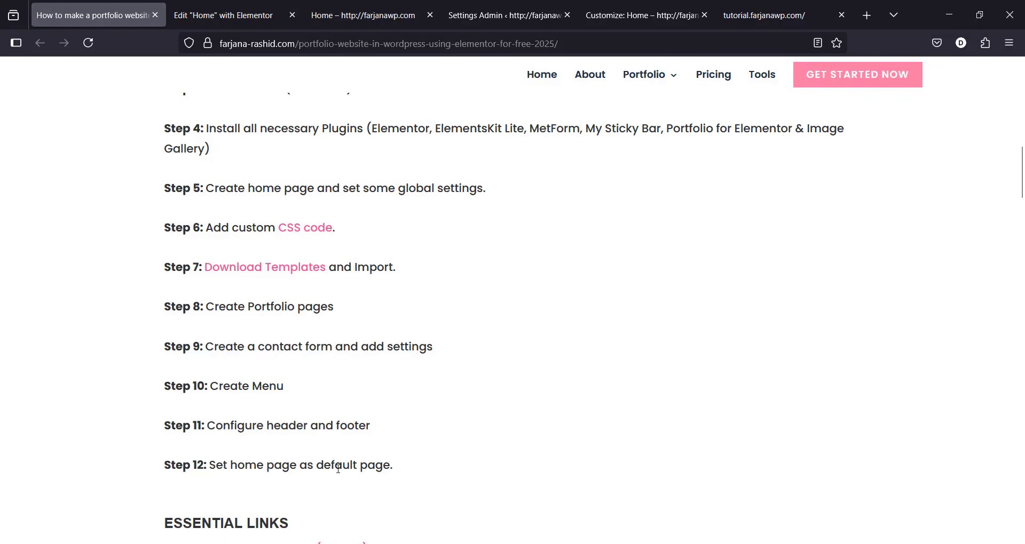
left_click(377, 16)
left_click(469, 14)
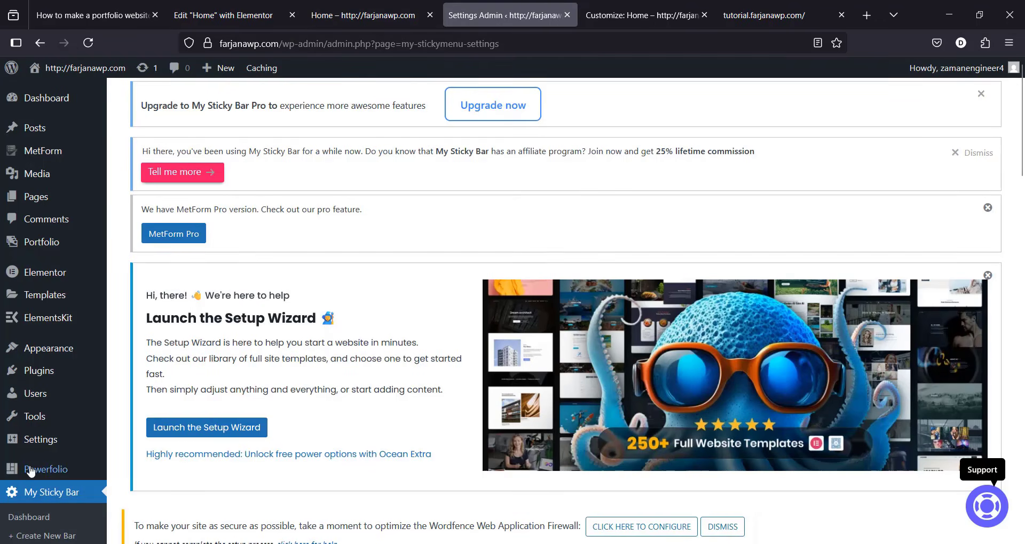
scroll(239, 482, "down", 10)
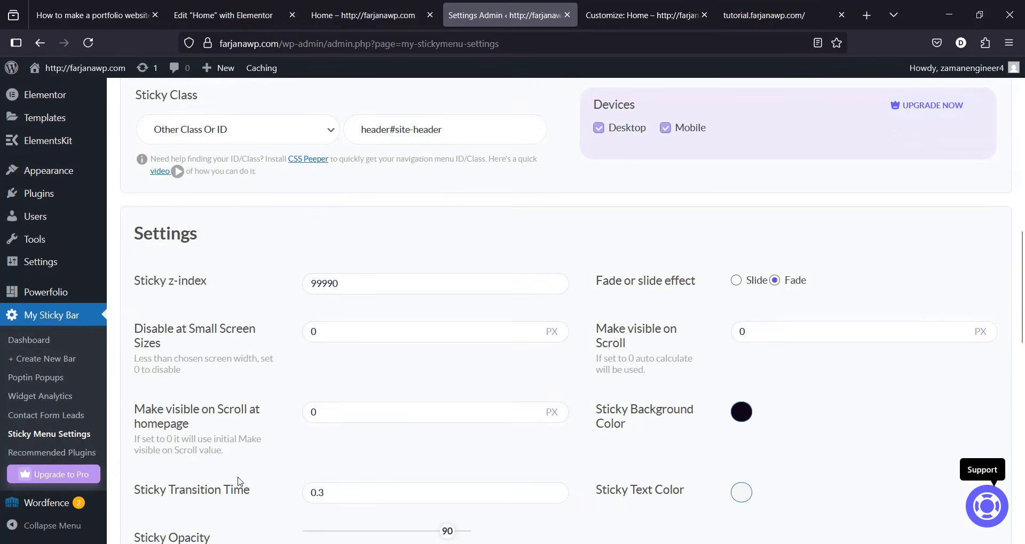
Step: In Reading settings, choose 'A static page' with Home as the homepage and save
mouse_move(45, 267)
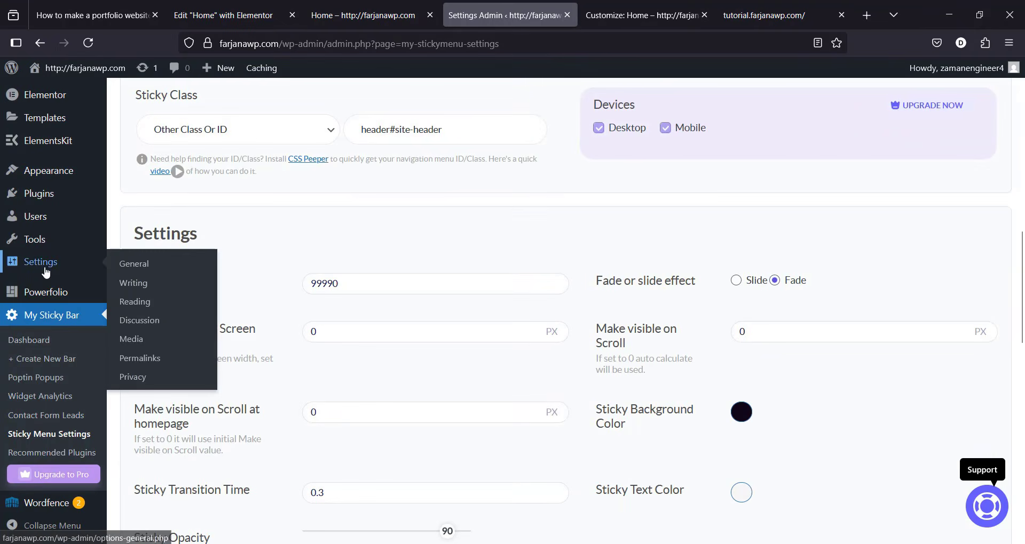
left_click(145, 305)
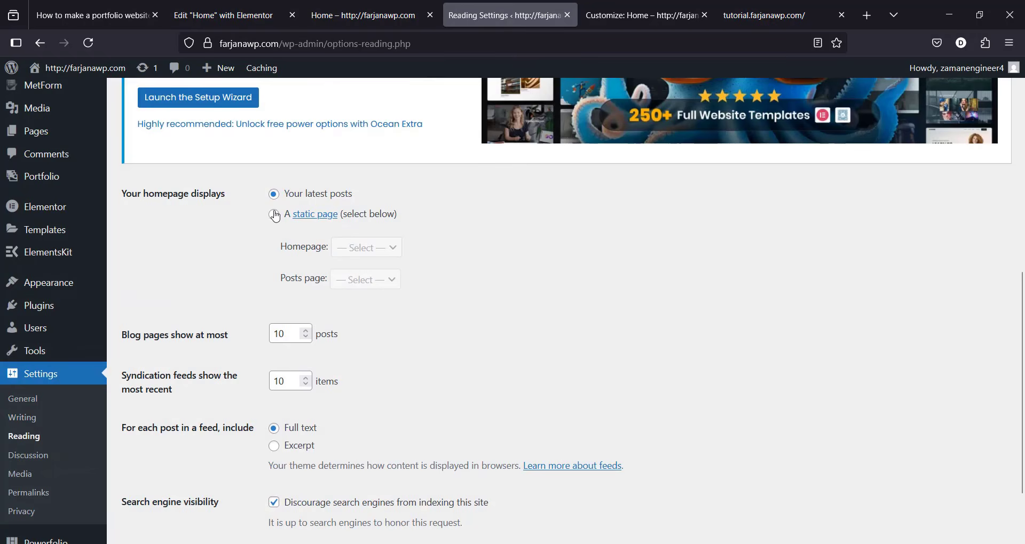
left_click(274, 214)
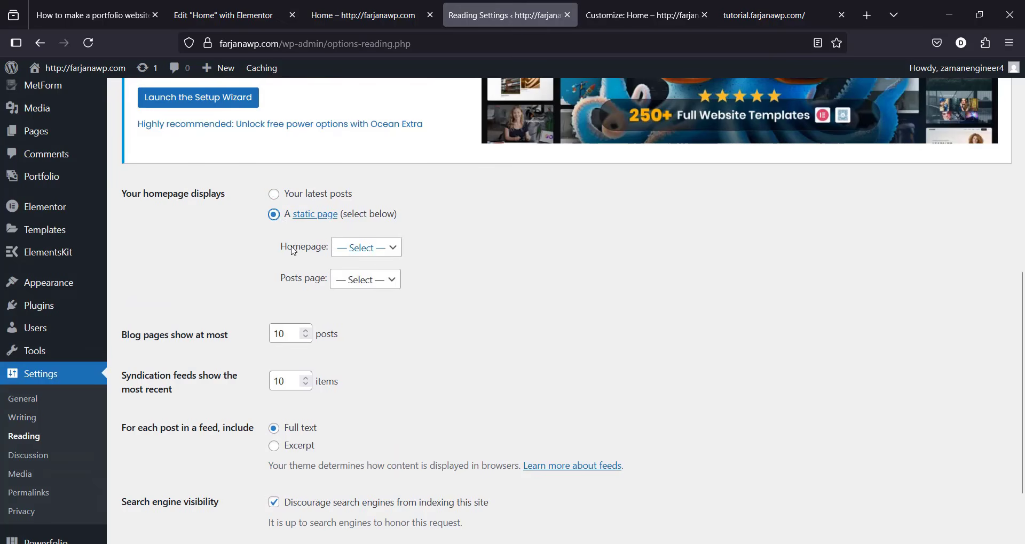
left_click(360, 248)
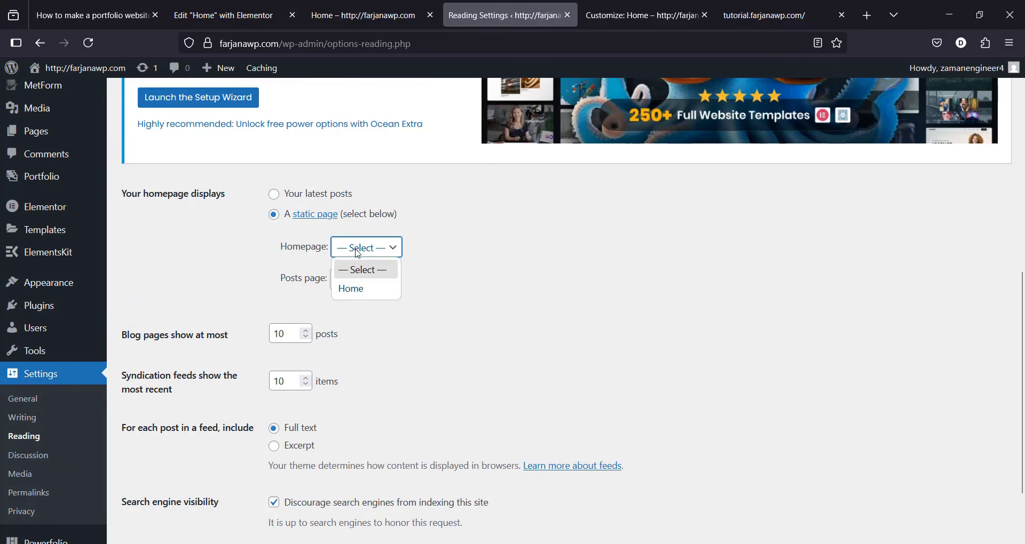
left_click(361, 288)
scroll(1020, 239, "down", 2)
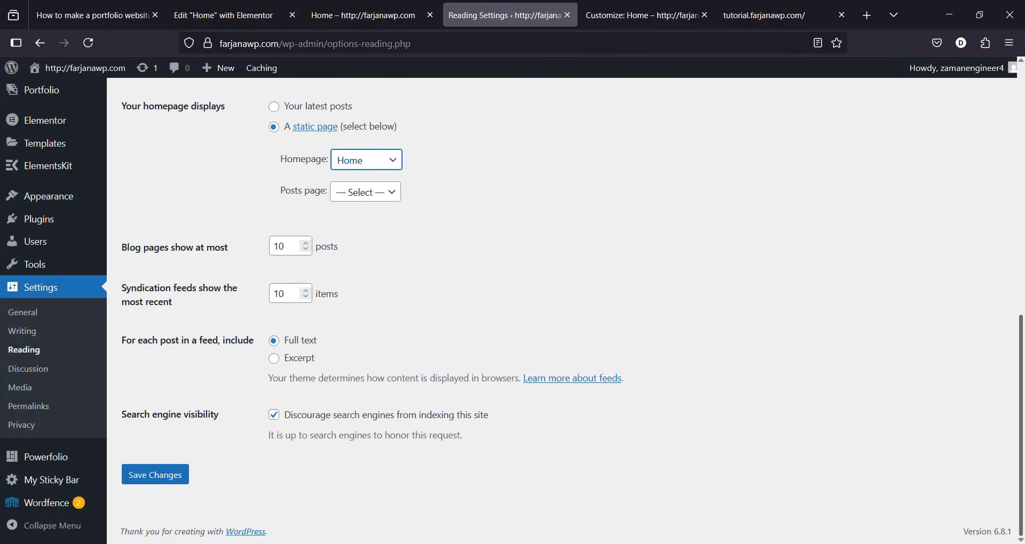
left_click(156, 478)
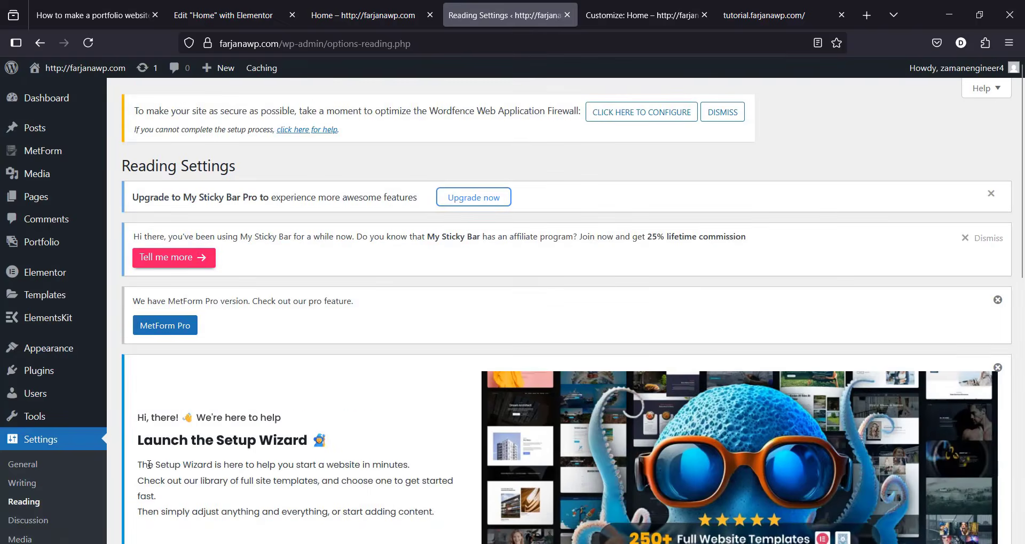
scroll(1008, 480, "down", 10)
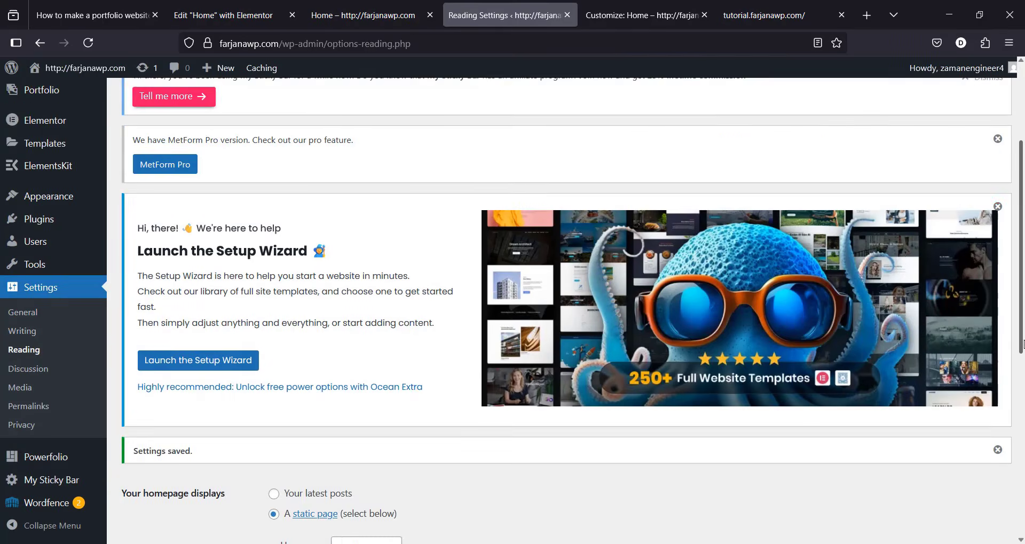
scroll(1008, 480, "down", 2)
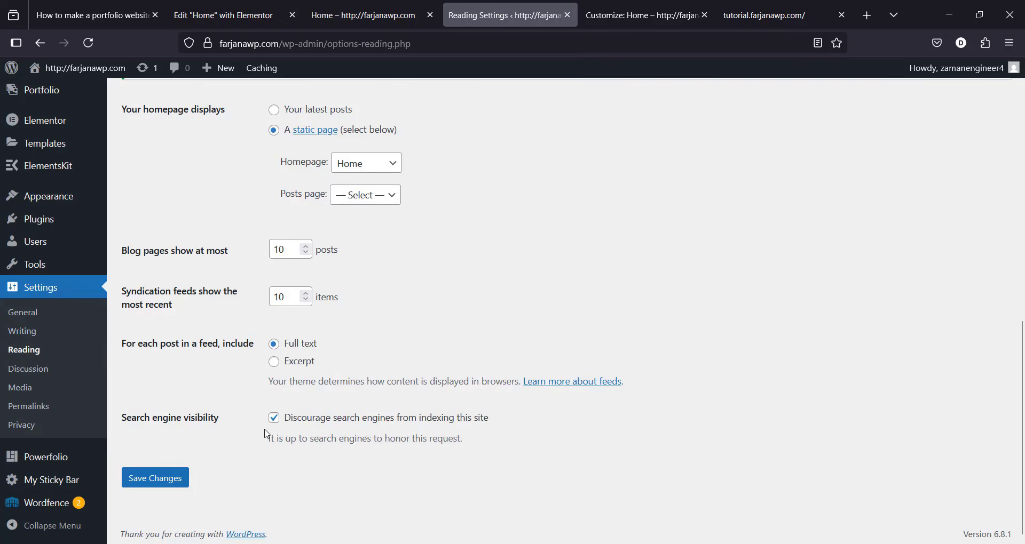
scroll(292, 434, "up", 1)
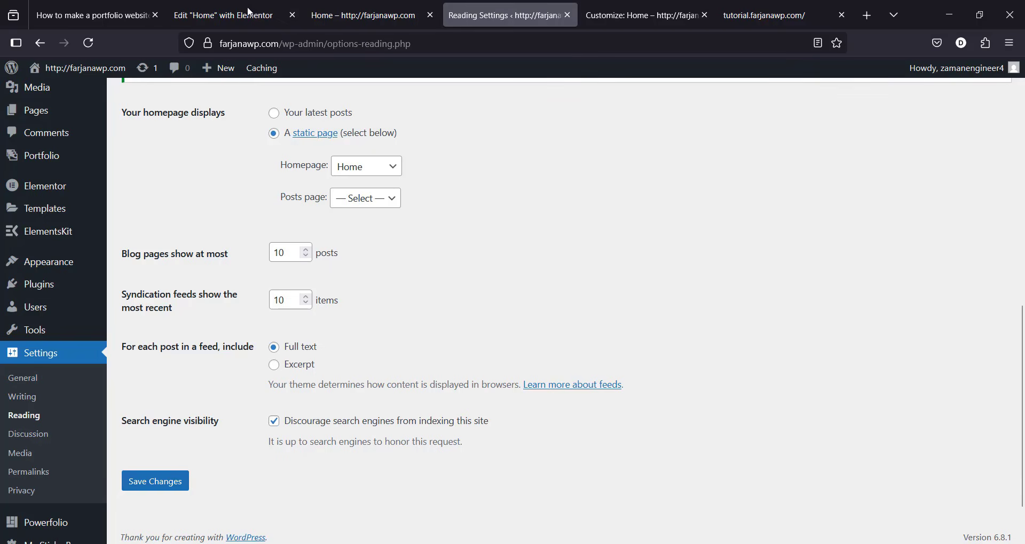
left_click(352, 5)
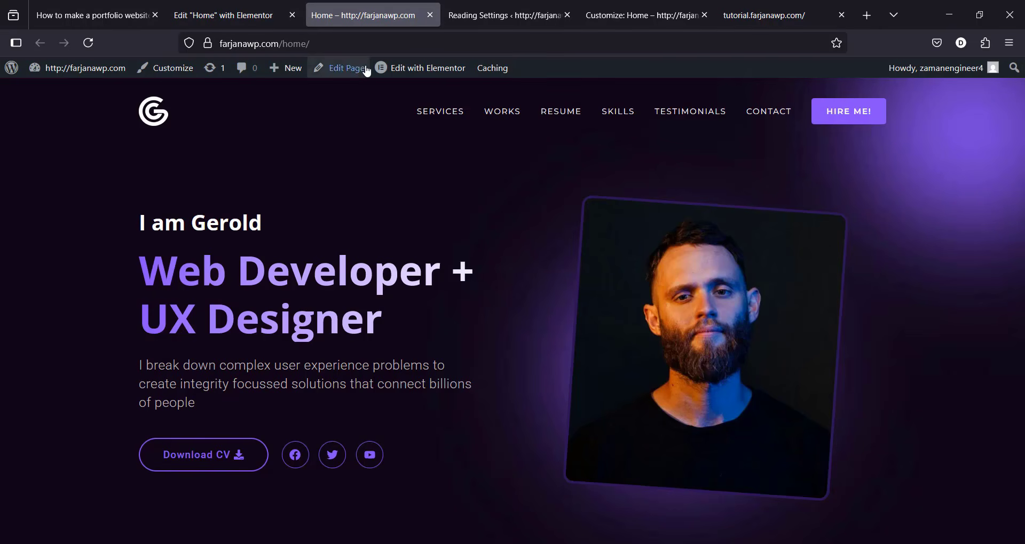
Step: Use Visit Site from the admin bar to load the front page, now showing Home
left_click(450, 7)
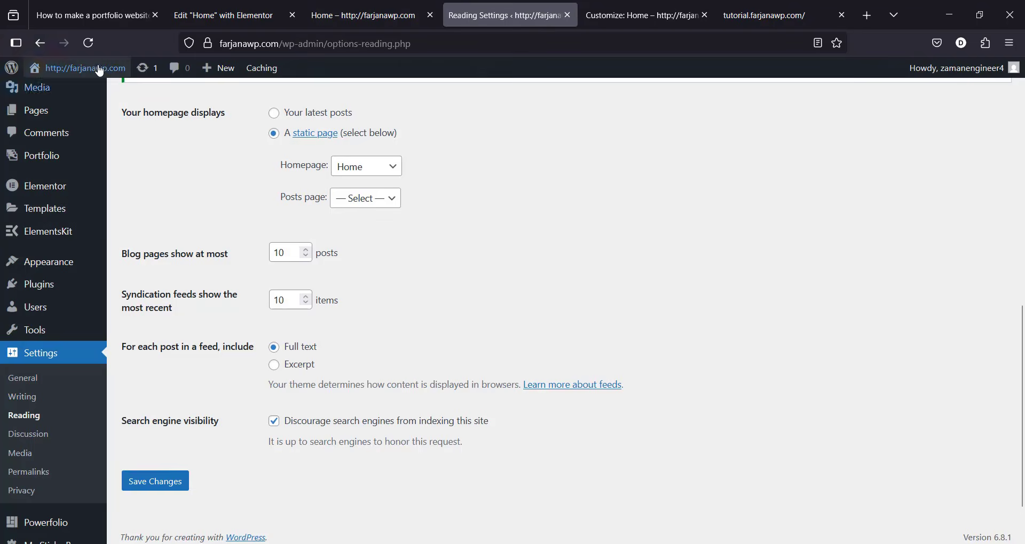
mouse_move(105, 81)
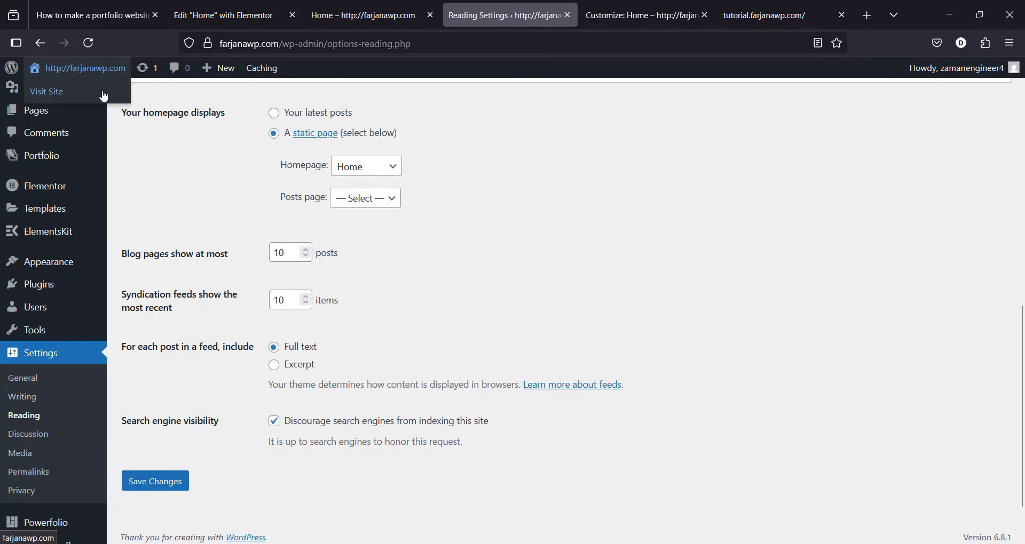
left_click(95, 101)
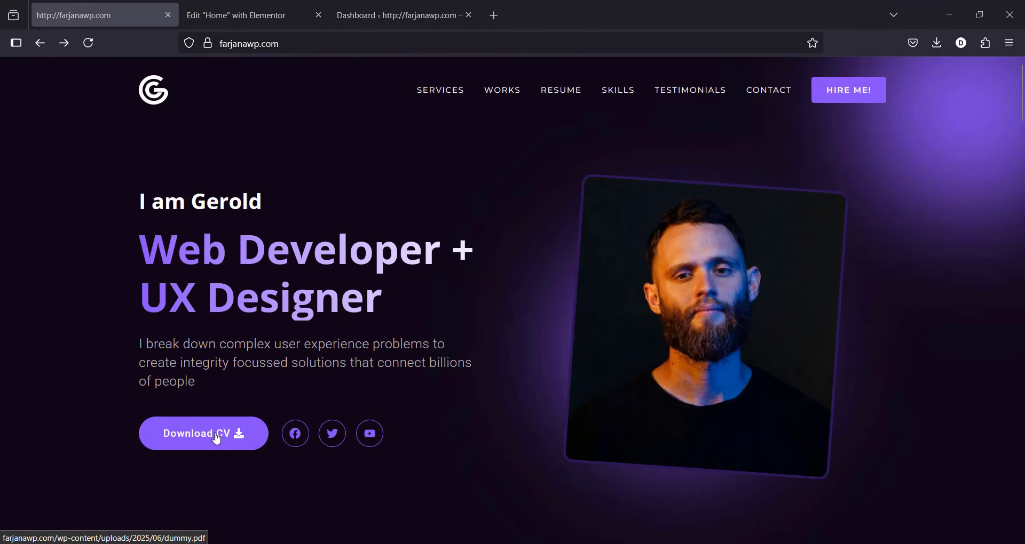
left_click(371, 10)
Step: Copy the file URL of dummy.pdf from the Media Library
mouse_move(52, 226)
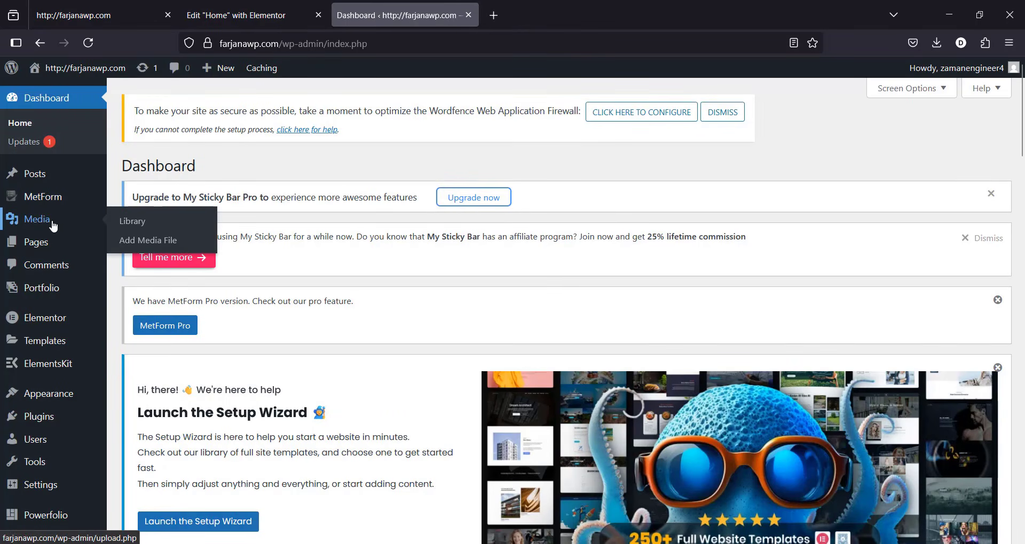
left_click(52, 226)
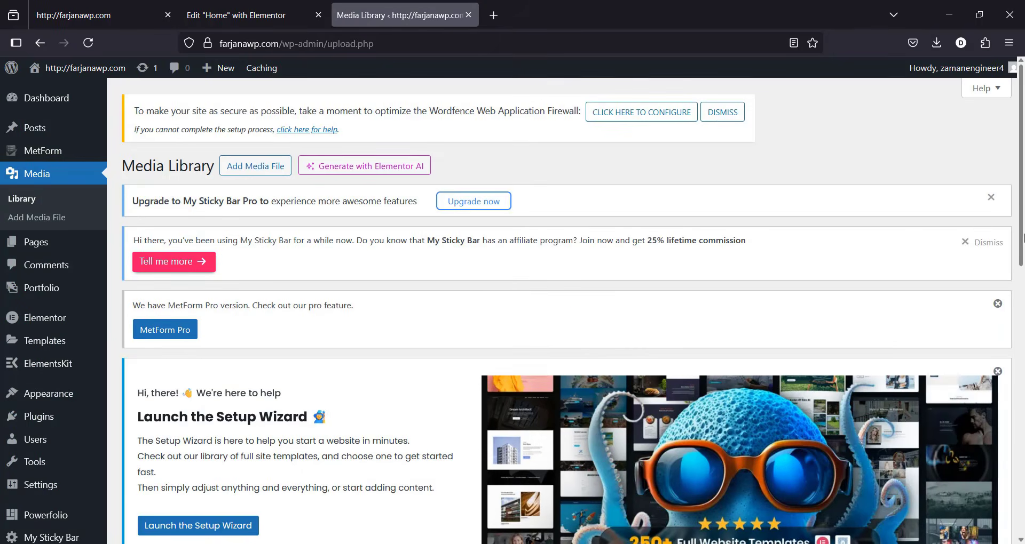
scroll(607, 373, "down", 10)
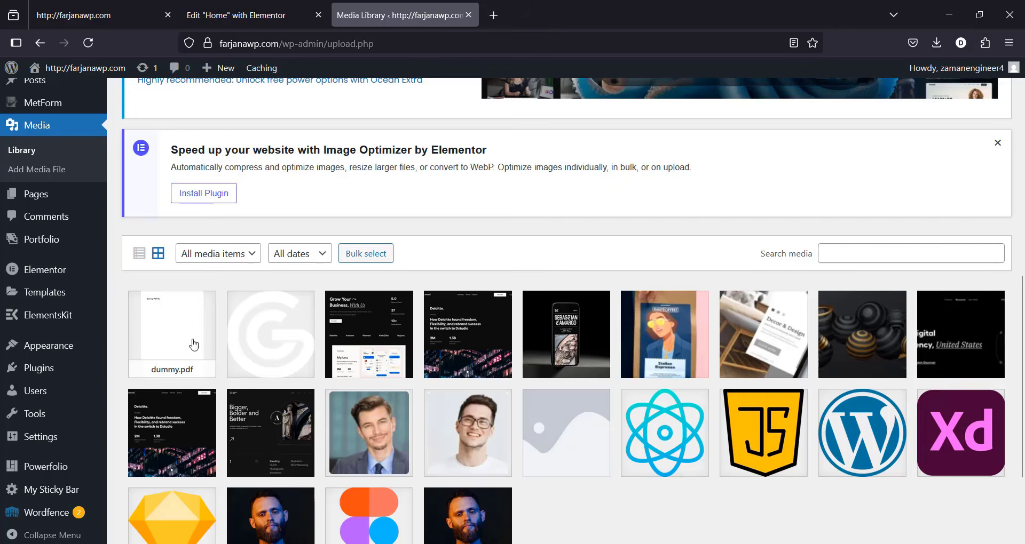
left_click(192, 344)
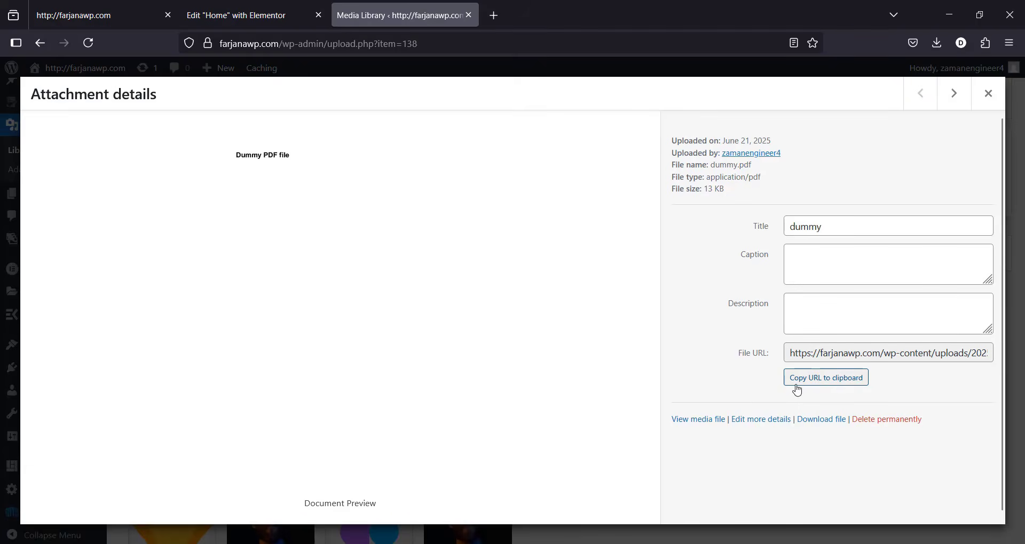
left_click(812, 387)
left_click(272, 15)
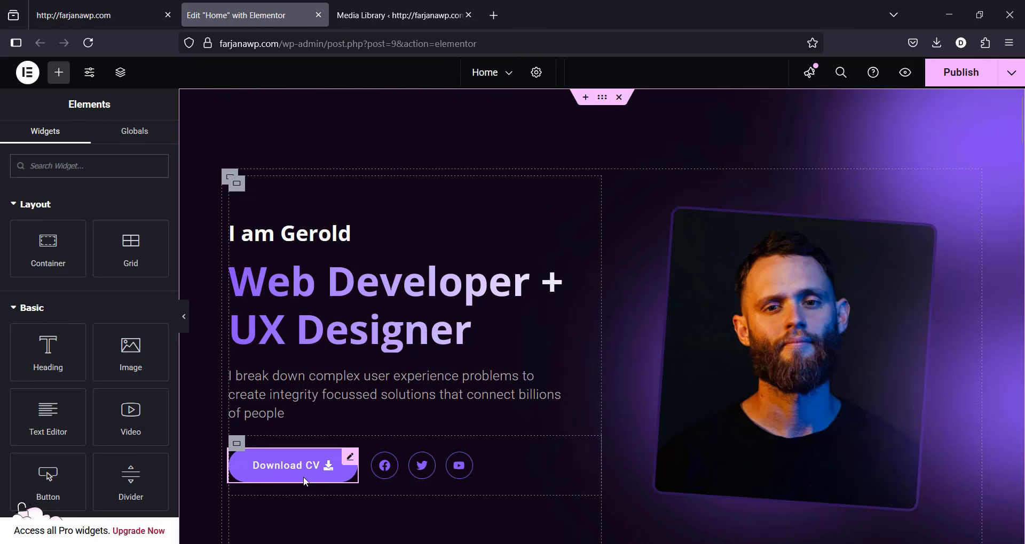
Step: Link the Download CV button to the dummy.pdf URL with a 'download' custom attribute and publish
left_click(292, 470)
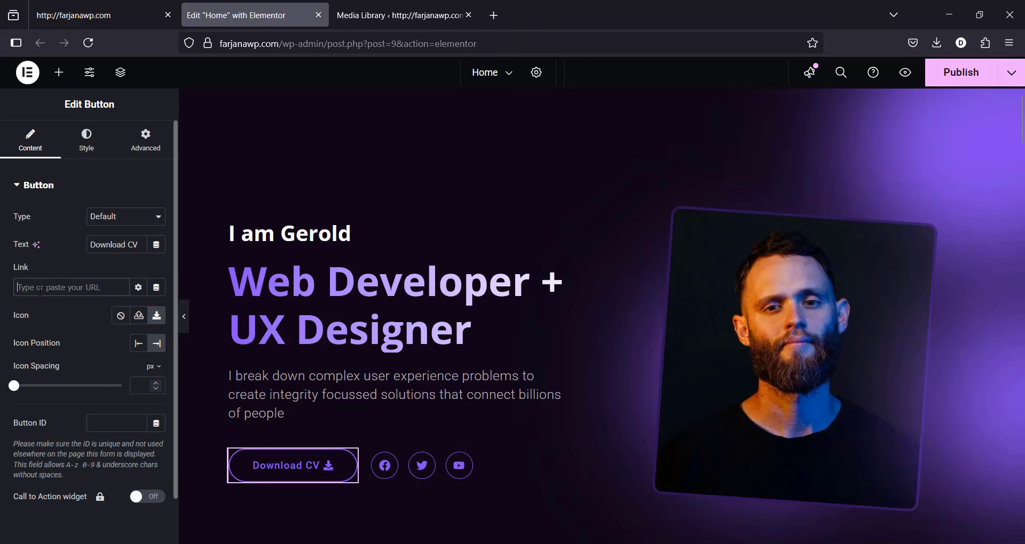
key("ctrl+v")
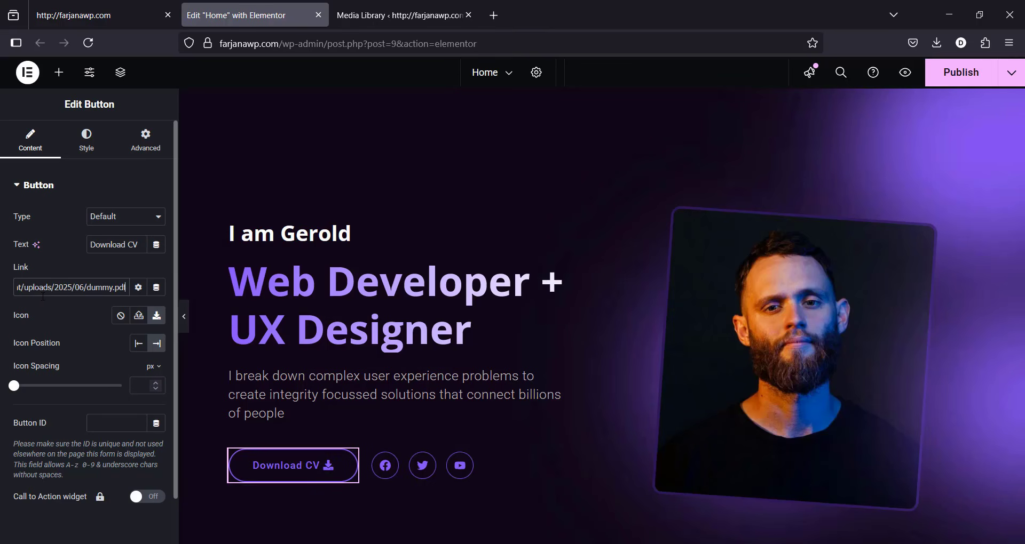
left_click(137, 288)
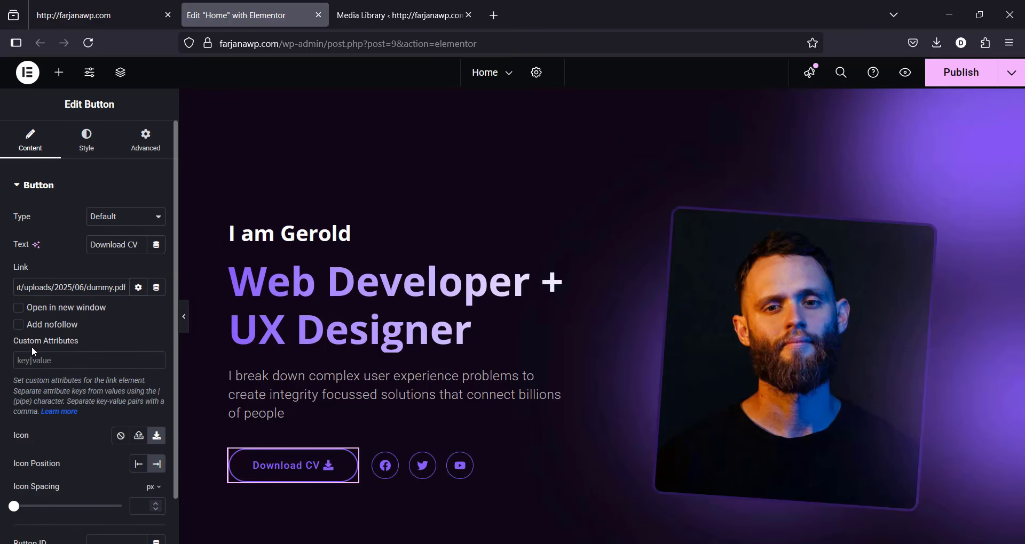
left_click(60, 359)
type("download")
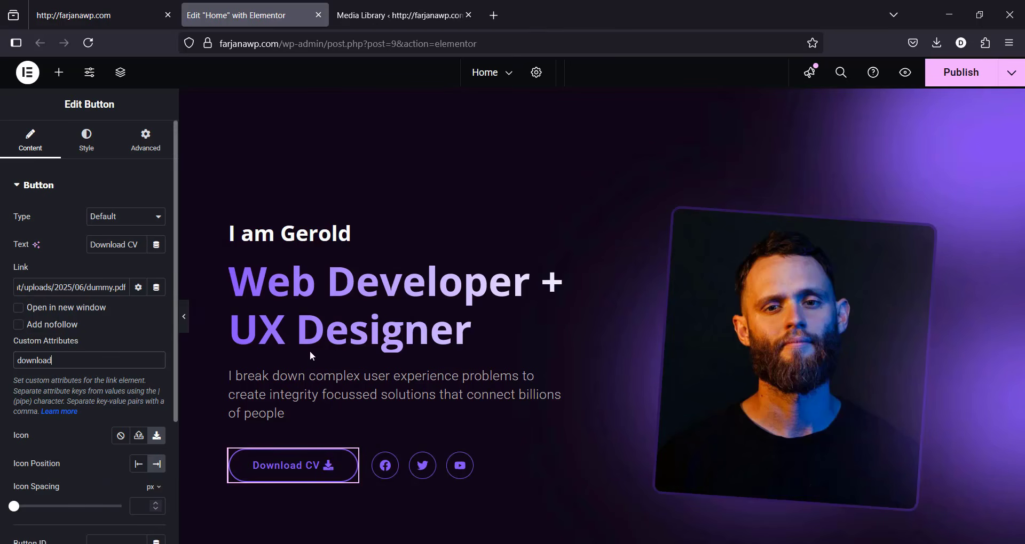
left_click(974, 77)
Step: Reload the live site, download dummy-6.pdf via Download CV, then close the downloads panel and PDF
left_click(112, 5)
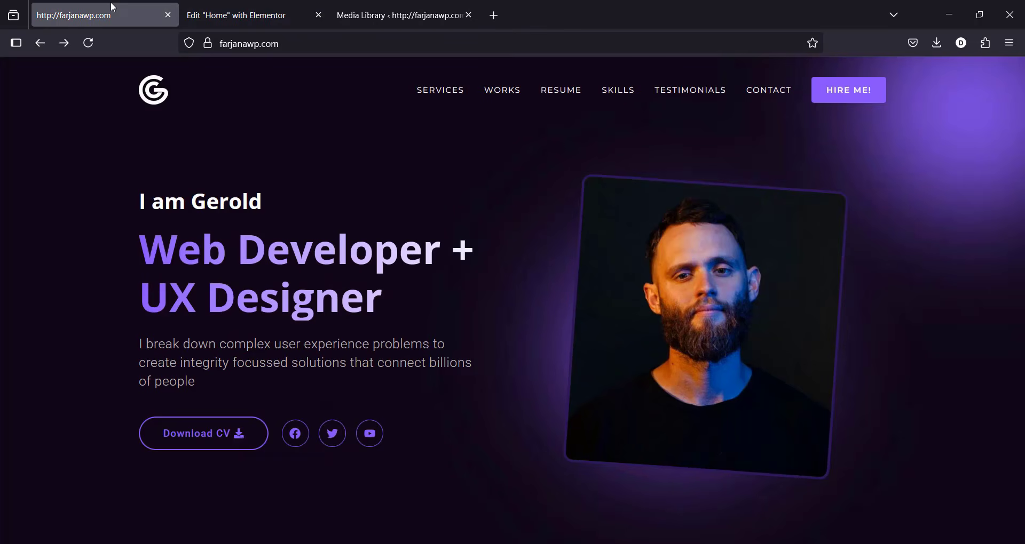
left_click(88, 43)
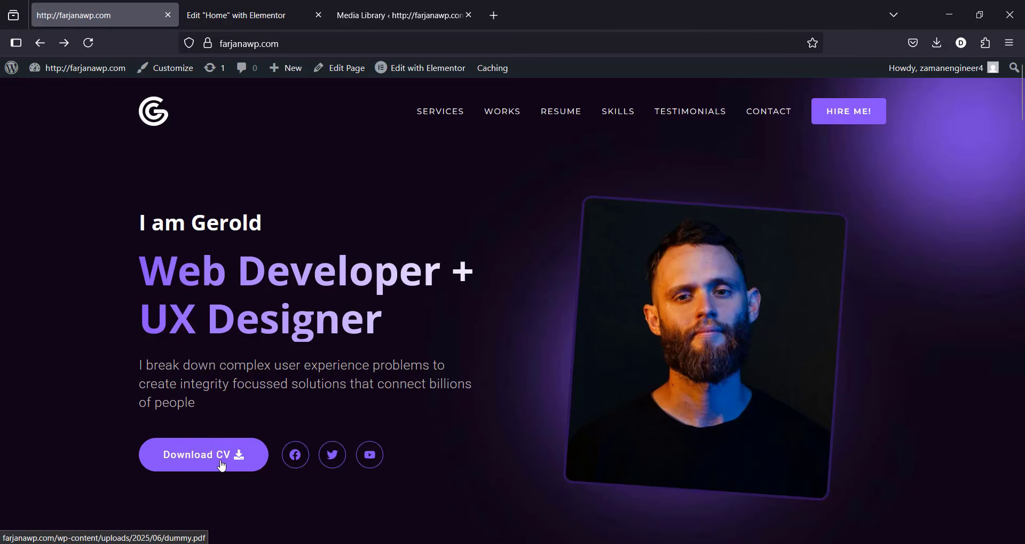
left_click(222, 466)
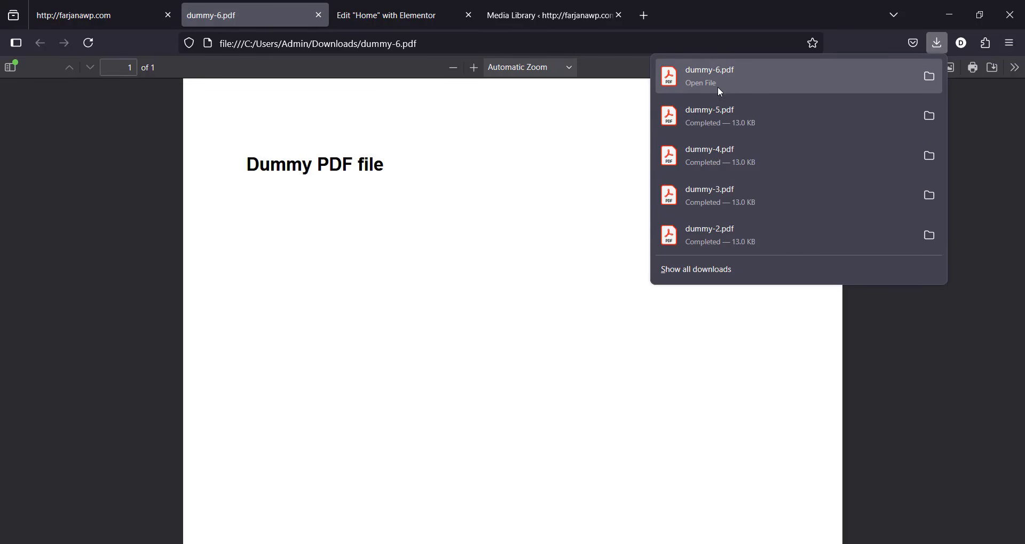
left_click(319, 15)
left_click(318, 15)
left_click(256, 15)
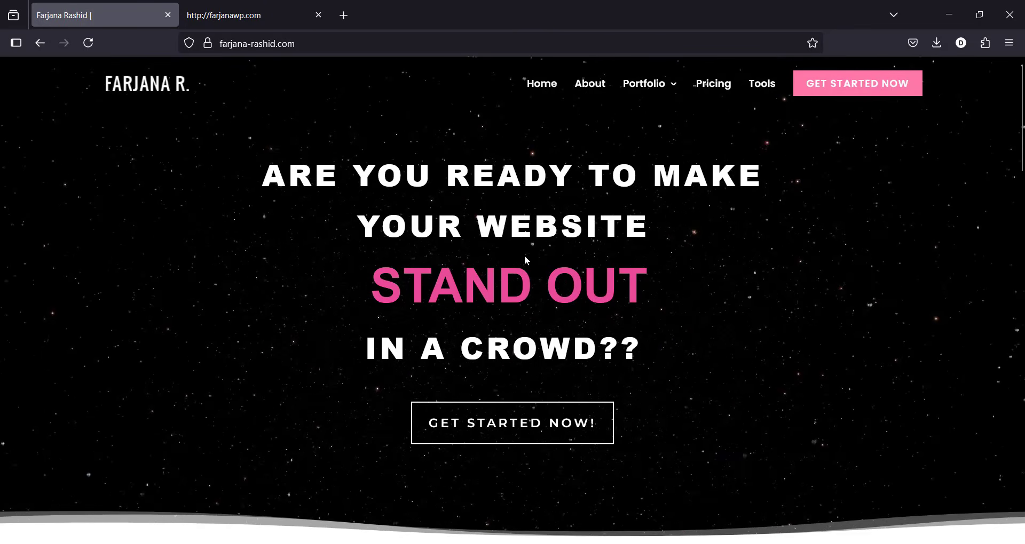
Step: Go to the GET STARTED NOW Book Now page and scroll through the Start a New Project form
left_click(859, 87)
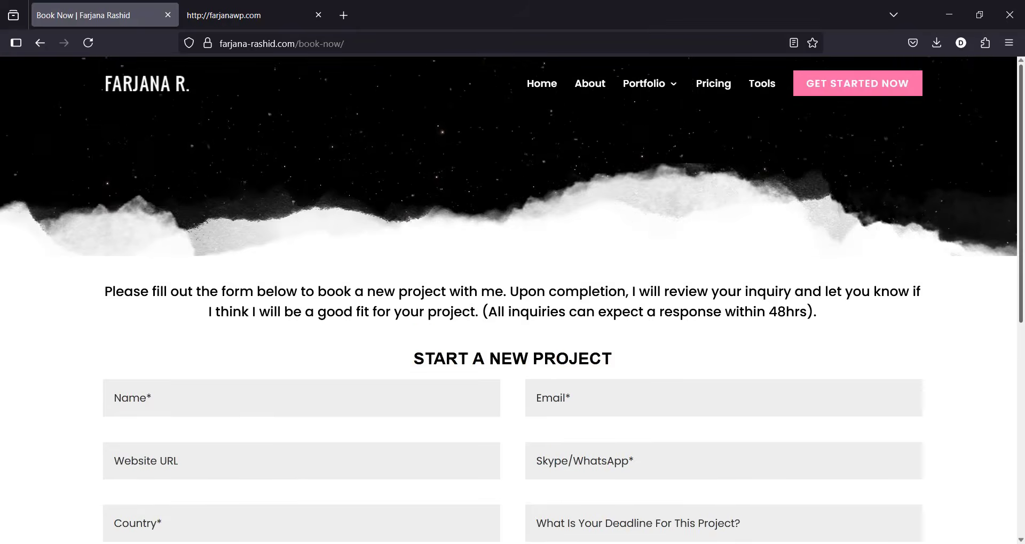
scroll(1023, 352, "down", 5)
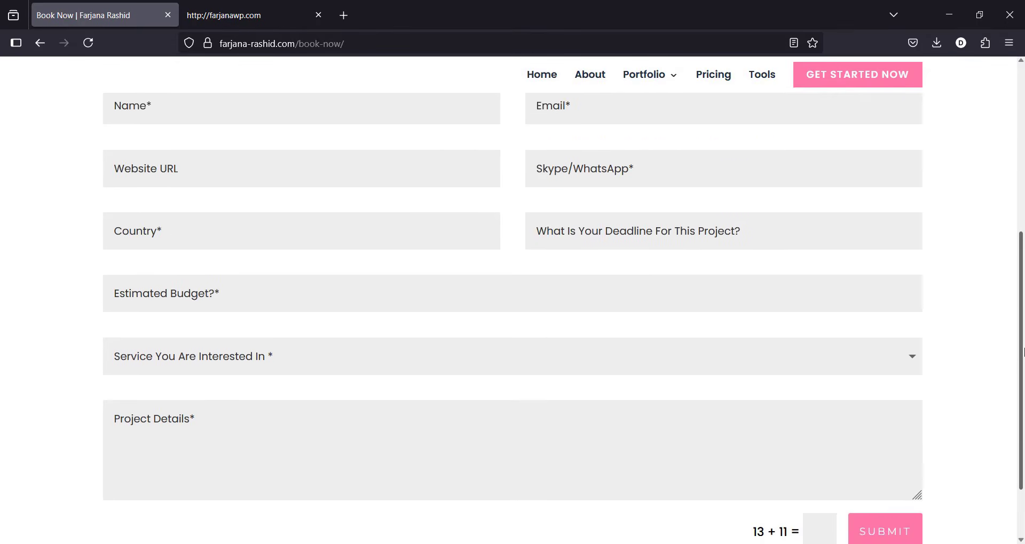
left_click_drag(1023, 352, 1023, 216)
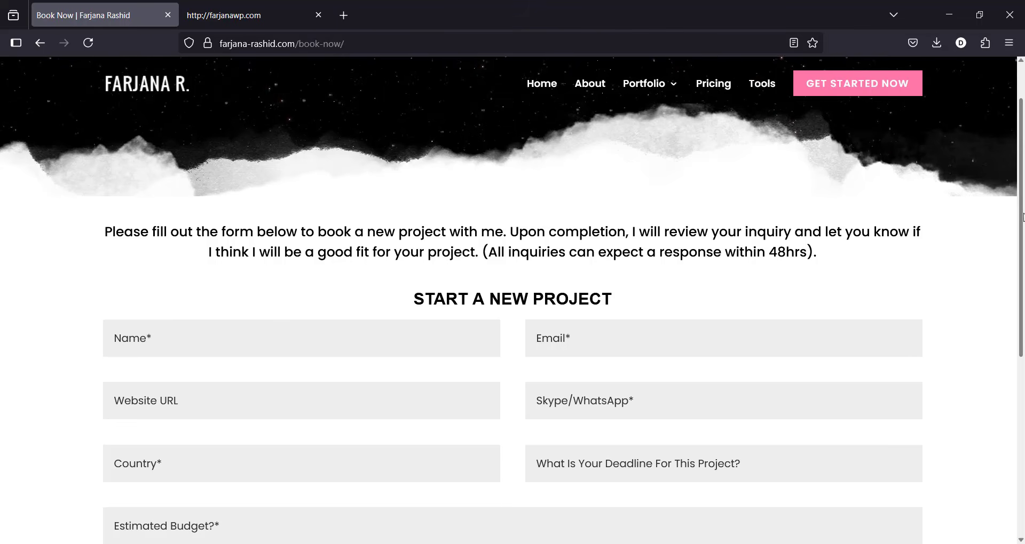